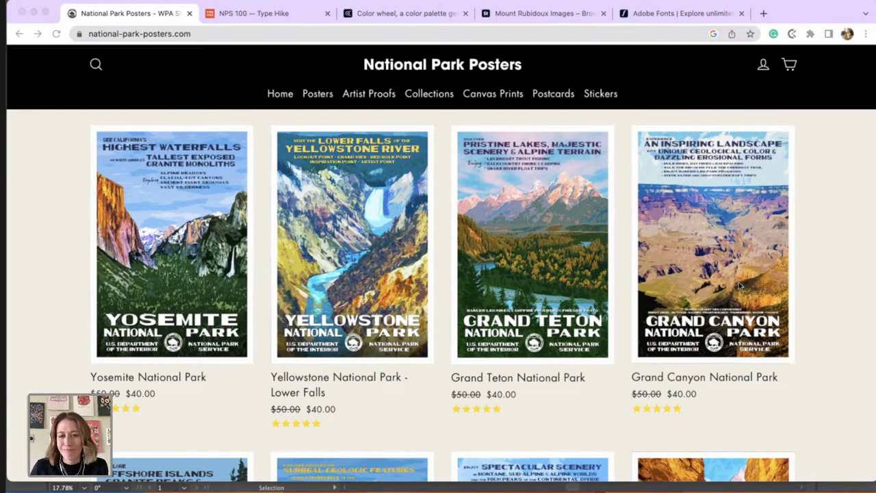
Step: Examine the vintage-style poster designs on the National Park Posters site for layout, lettering and colour inspiration
scroll(377, 282, "down", 1)
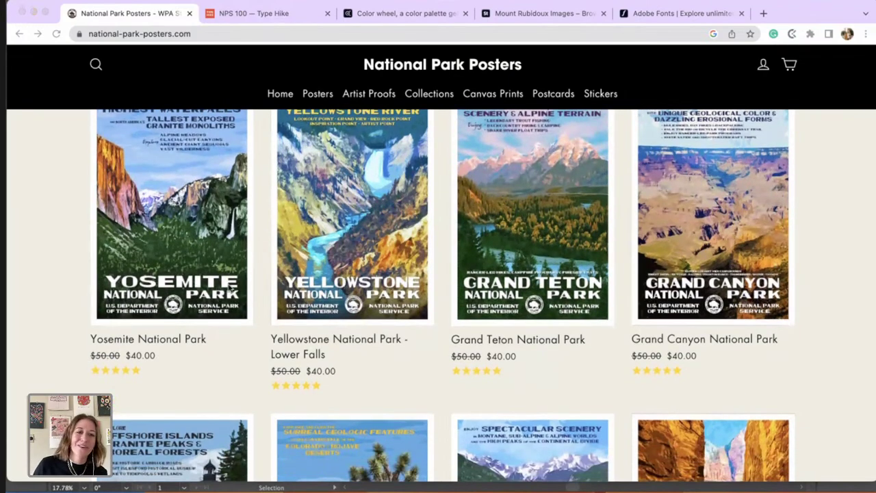
scroll(195, 282, "down", 1)
scroll(192, 282, "down", 6)
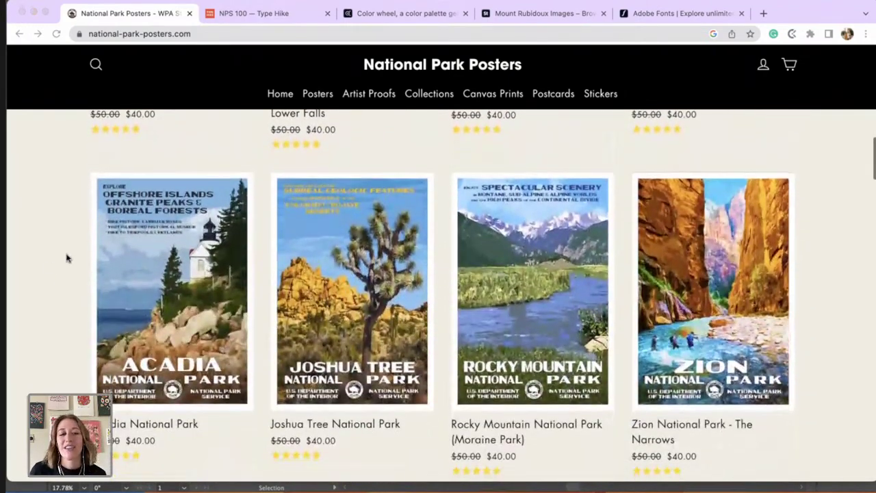
scroll(67, 281, "down", 2)
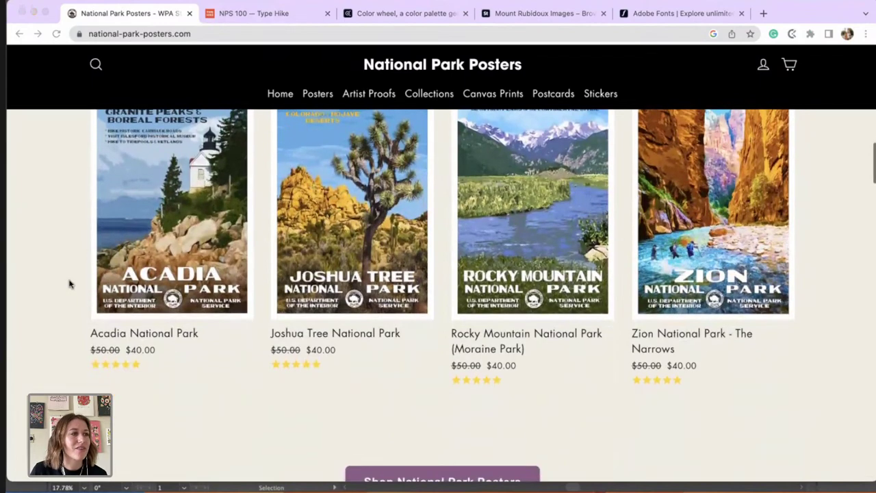
scroll(62, 271, "down", 3)
scroll(59, 273, "up", 9)
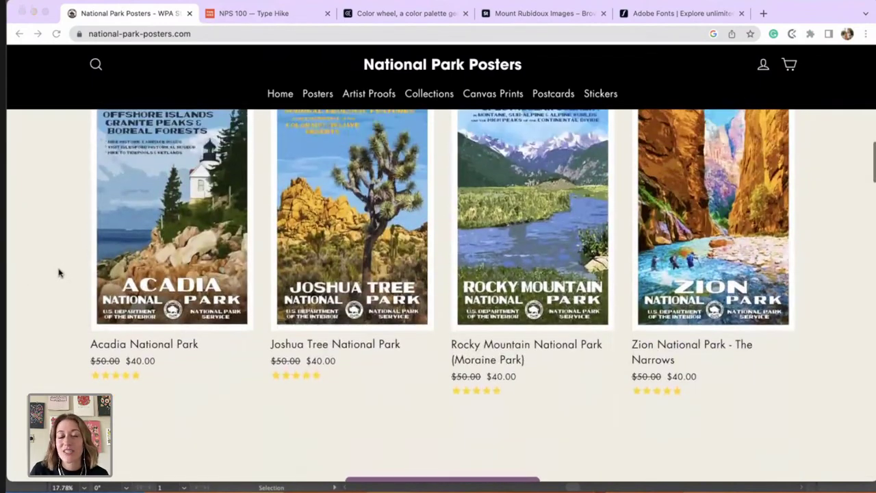
scroll(59, 271, "up", 7)
scroll(64, 276, "down", 7)
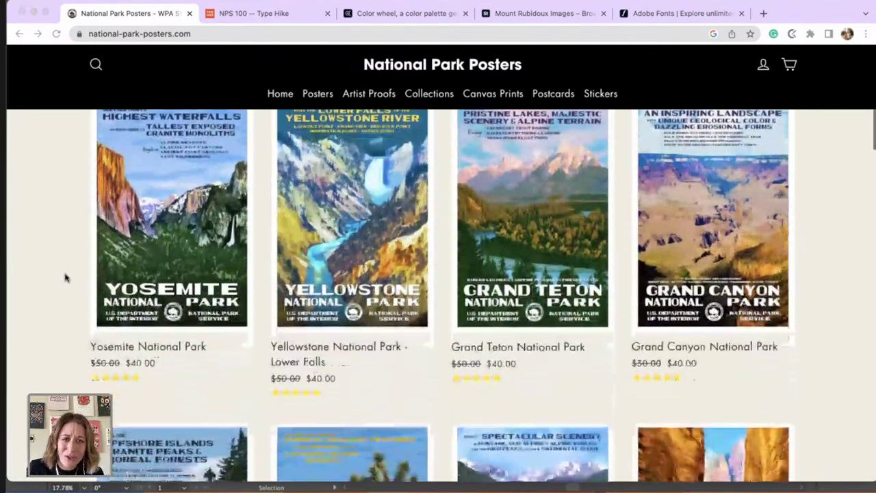
scroll(78, 274, "down", 5)
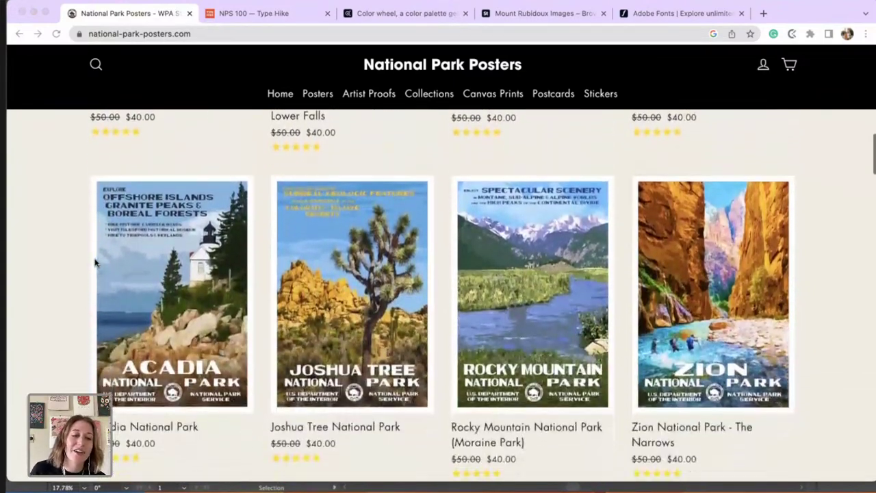
scroll(94, 253, "down", 3)
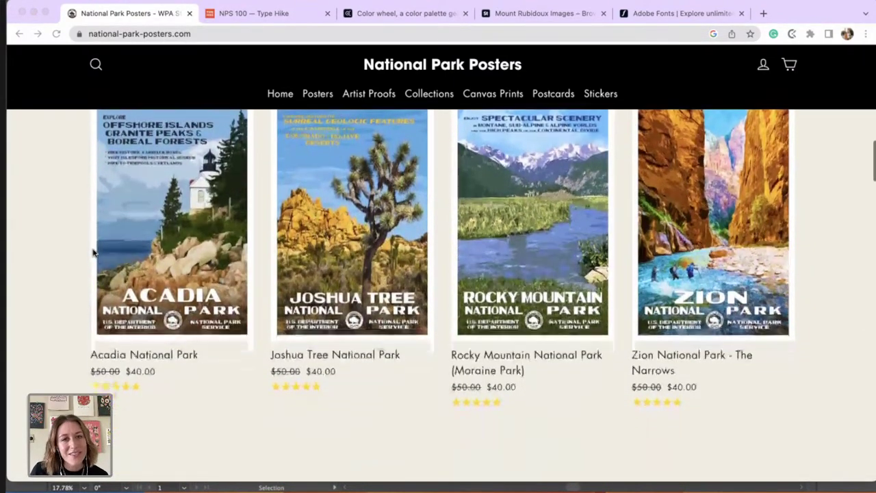
scroll(92, 253, "down", 1)
scroll(89, 251, "up", 1)
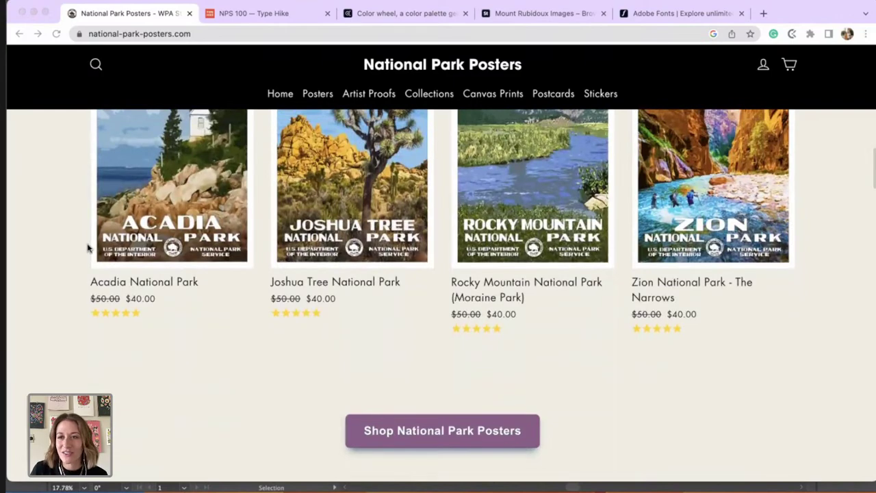
scroll(99, 243, "up", 20)
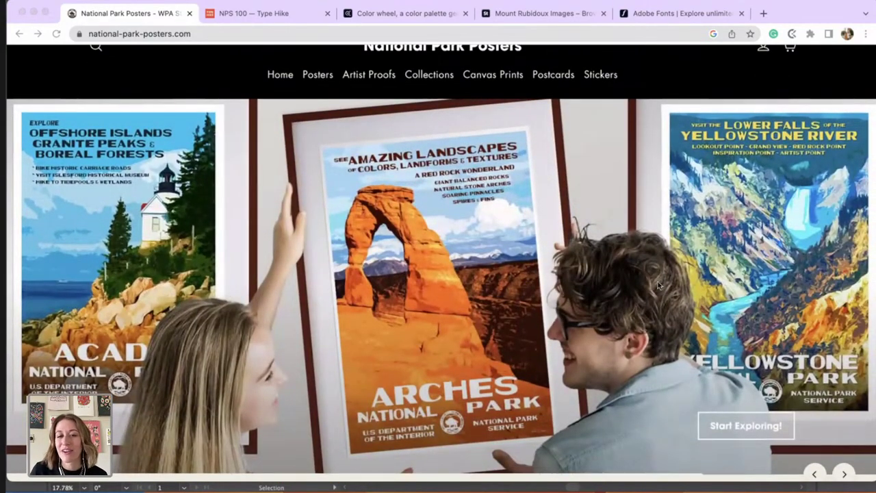
scroll(562, 263, "down", 10)
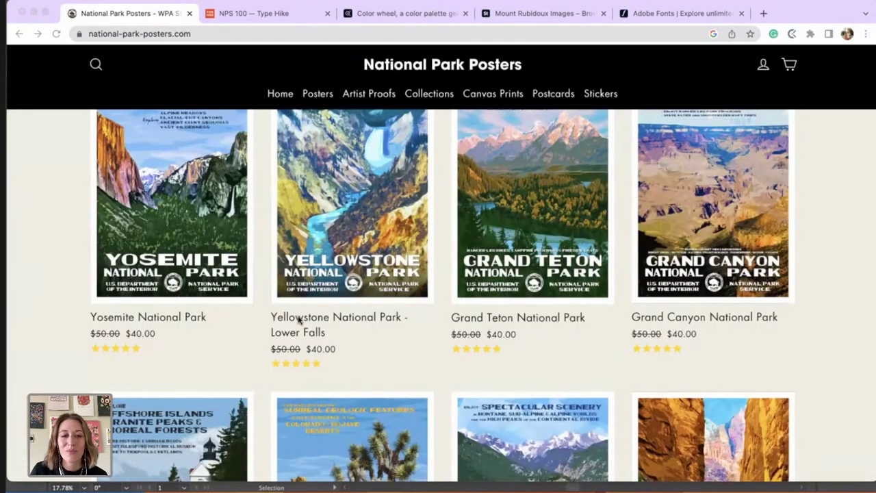
Step: Browse the poster designs in Type Hike's NPS 100 gallery, then return to the popular posters on the National Park Posters site
left_click(262, 18)
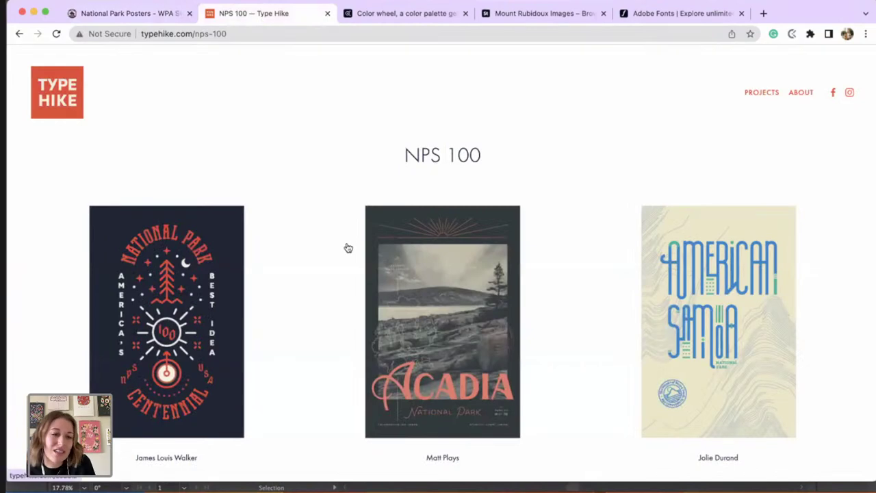
scroll(469, 213, "down", 5)
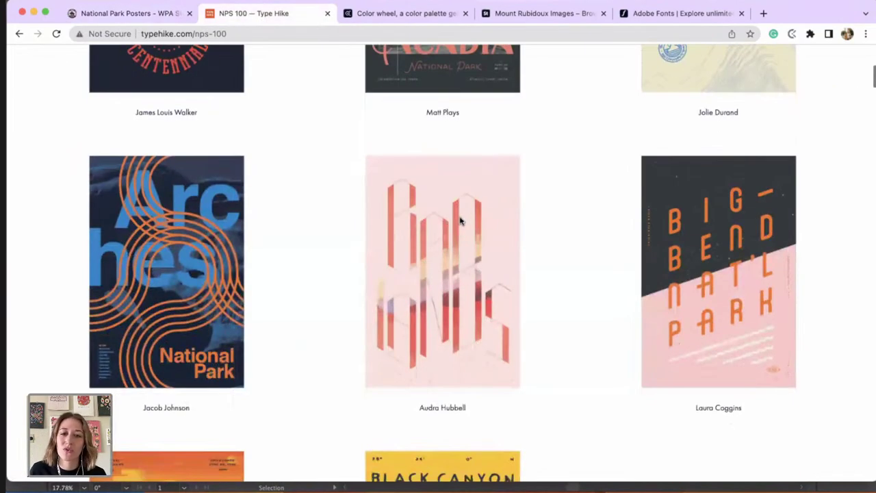
scroll(269, 219, "down", 4)
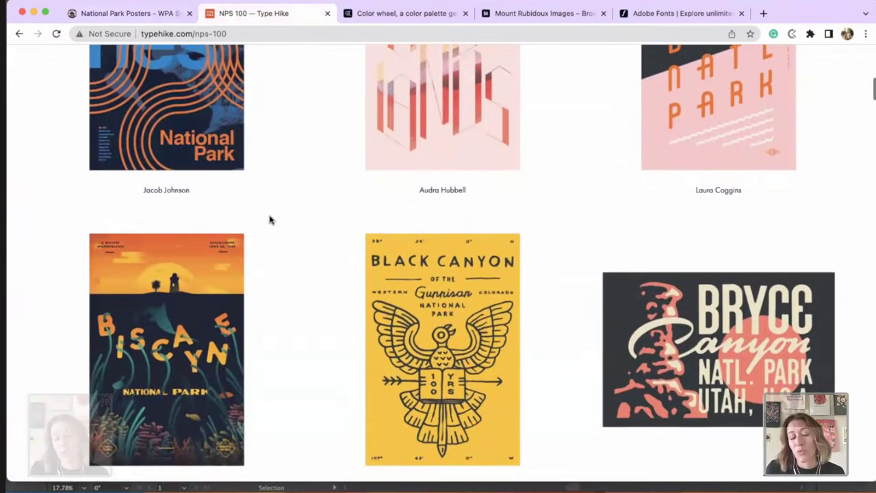
scroll(269, 219, "down", 3)
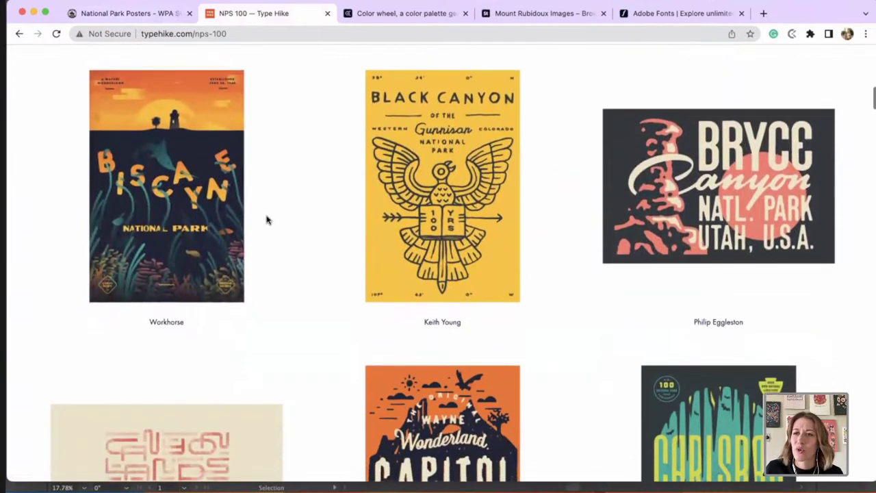
scroll(267, 219, "down", 5)
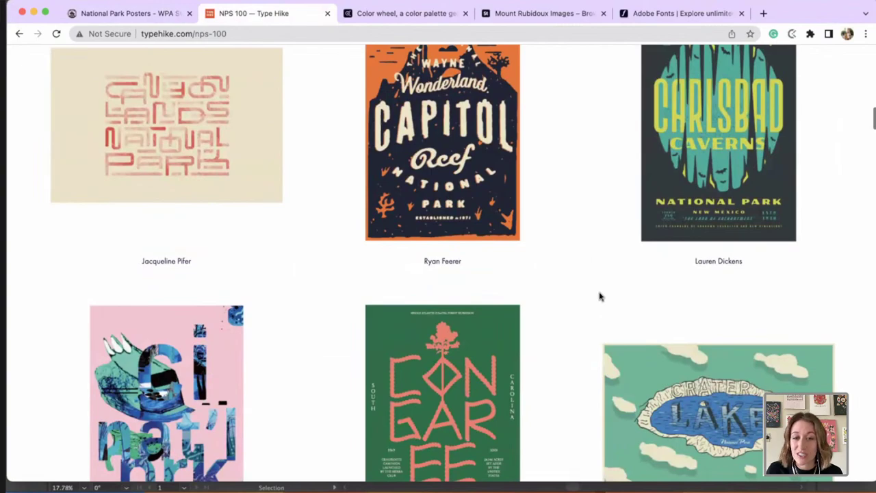
scroll(508, 265, "down", 1)
scroll(302, 262, "down", 15)
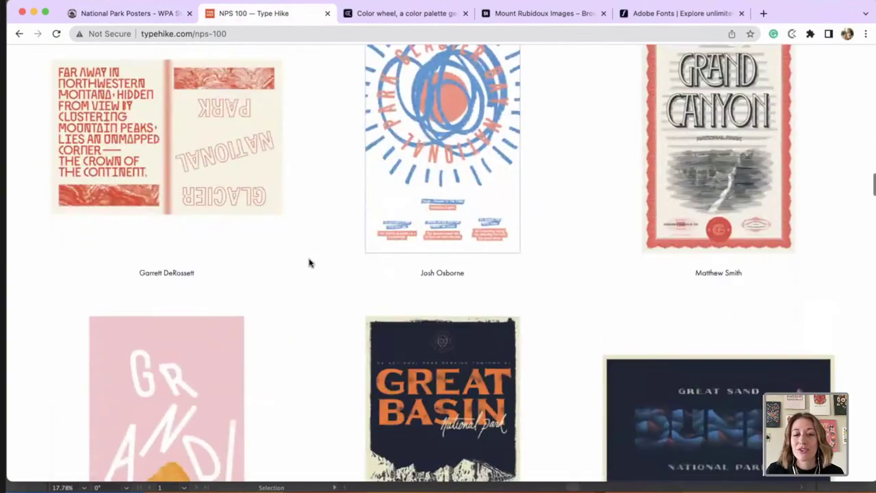
scroll(309, 262, "up", 12)
scroll(309, 262, "up", 20)
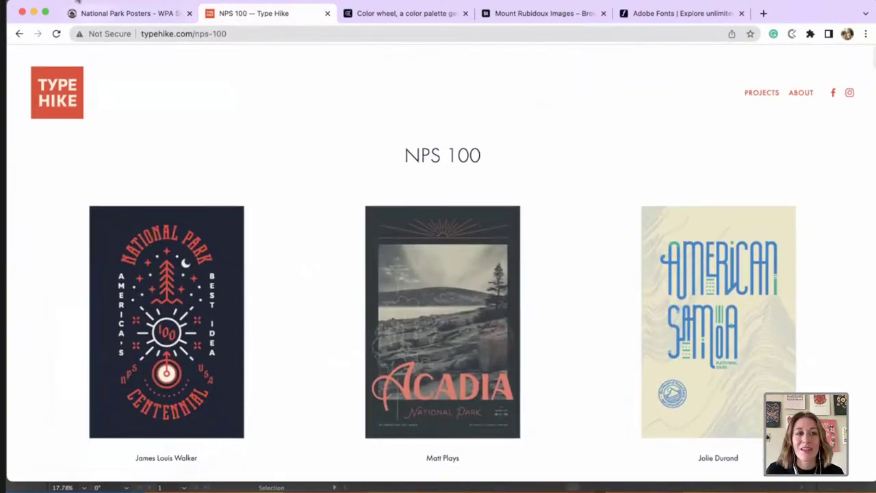
left_click(76, 10)
scroll(87, 126, "up", 3)
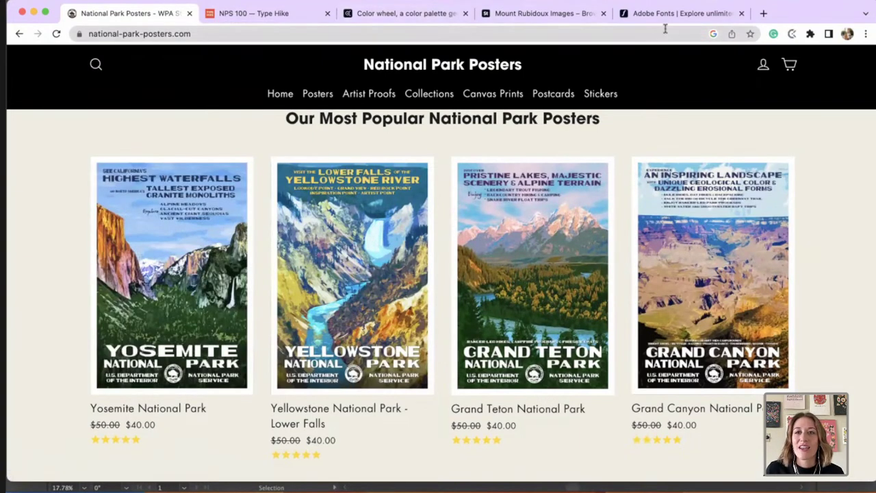
Step: Switch to the Adobe Stock results for "mount rubidoux" and look through the photos for a suitable poster reference
left_click(572, 16)
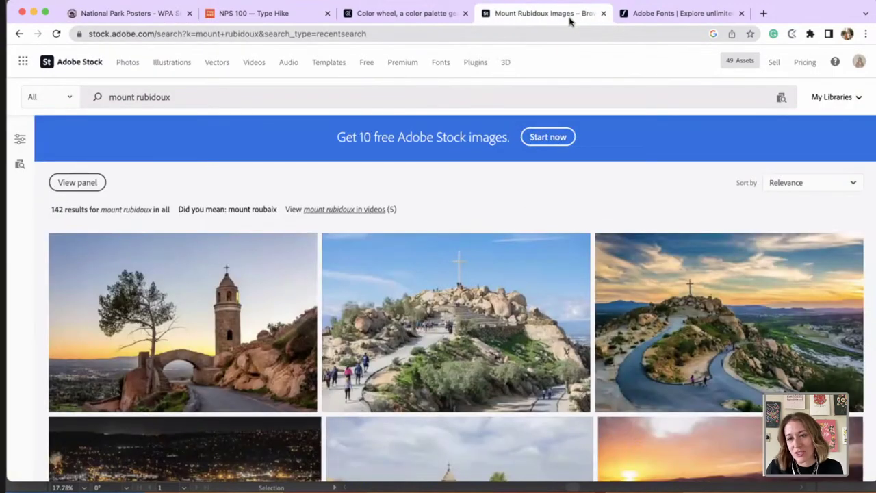
scroll(541, 210, "down", 1)
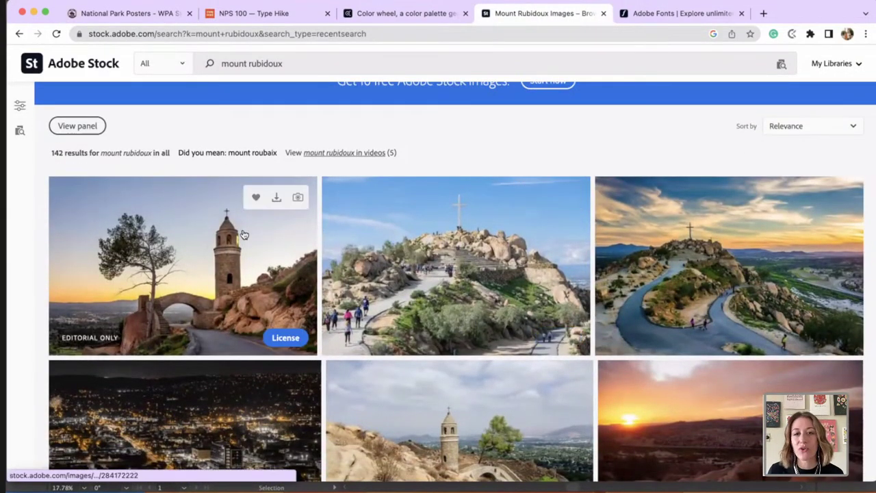
scroll(243, 232, "up", 1)
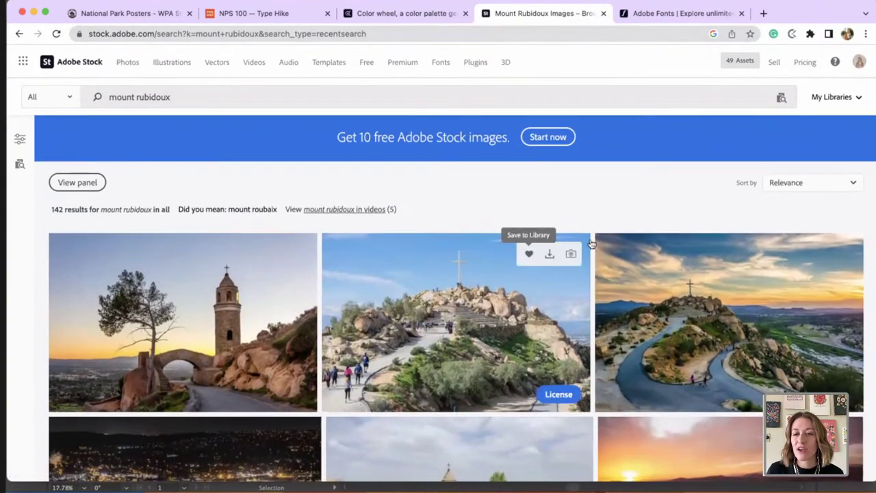
scroll(175, 138, "down", 1)
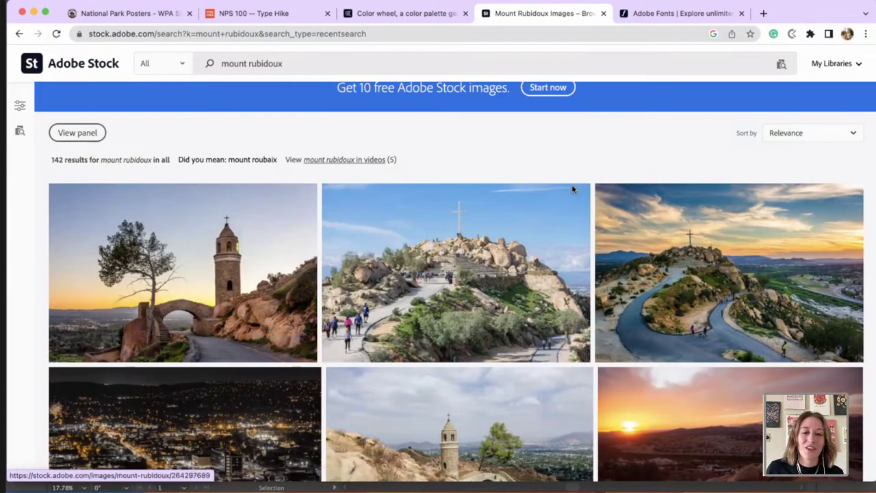
scroll(649, 312, "down", 5)
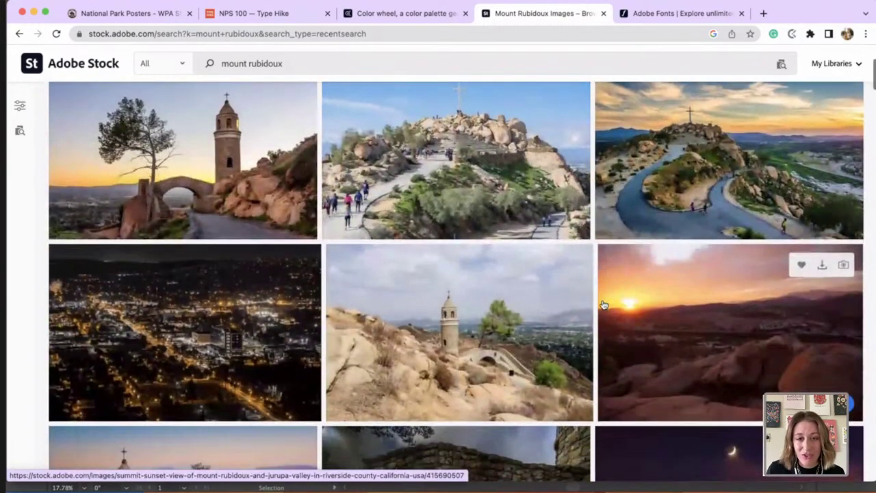
scroll(649, 311, "down", 10)
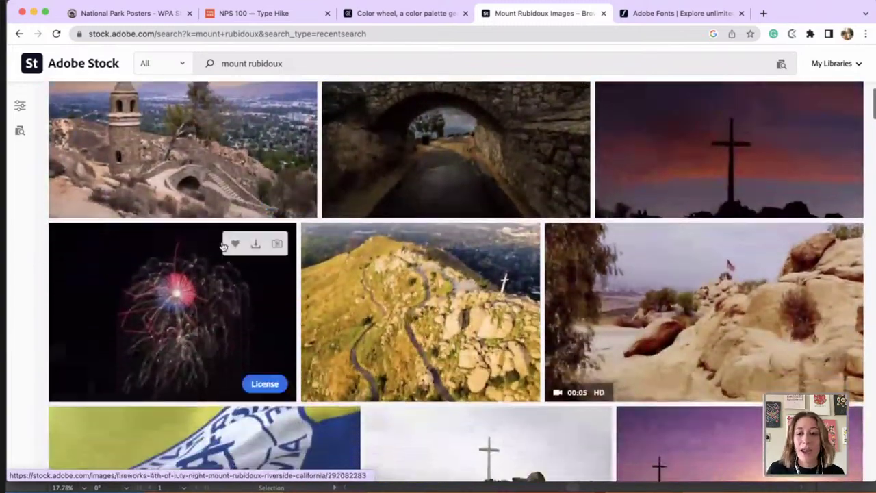
scroll(223, 247, "down", 2)
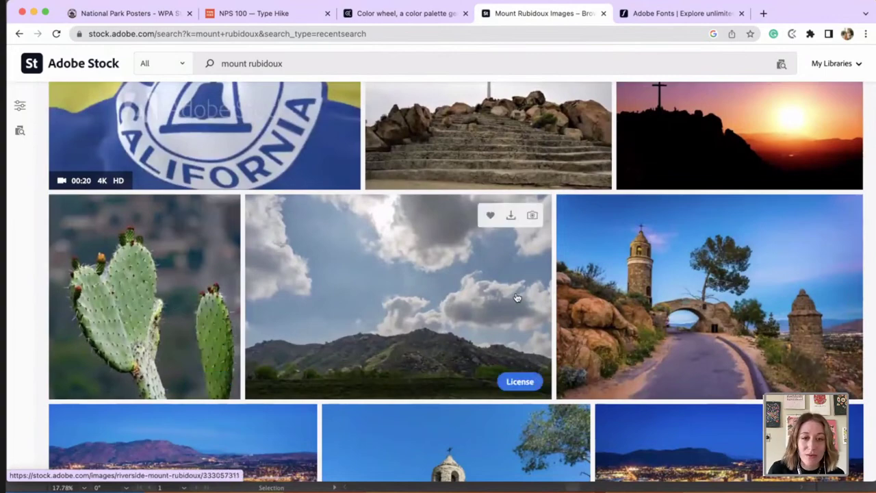
scroll(363, 328, "down", 4)
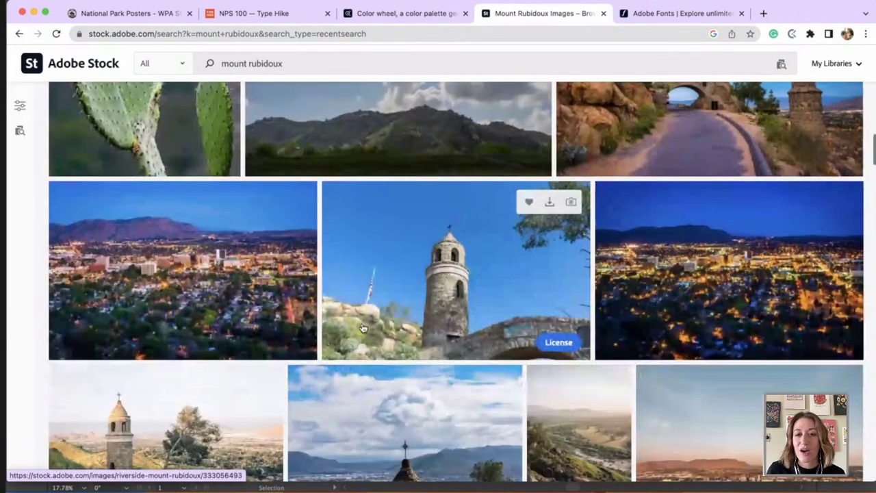
scroll(479, 185, "up", 1)
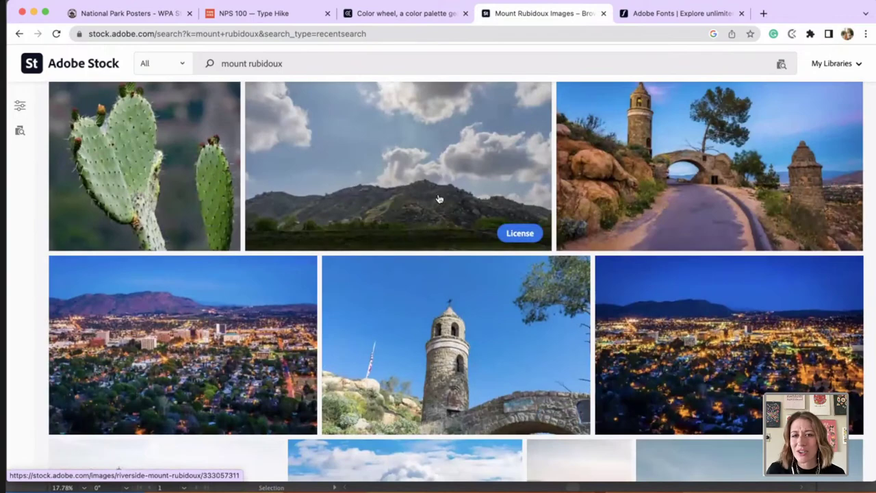
scroll(405, 198, "down", 1)
scroll(407, 206, "down", 5)
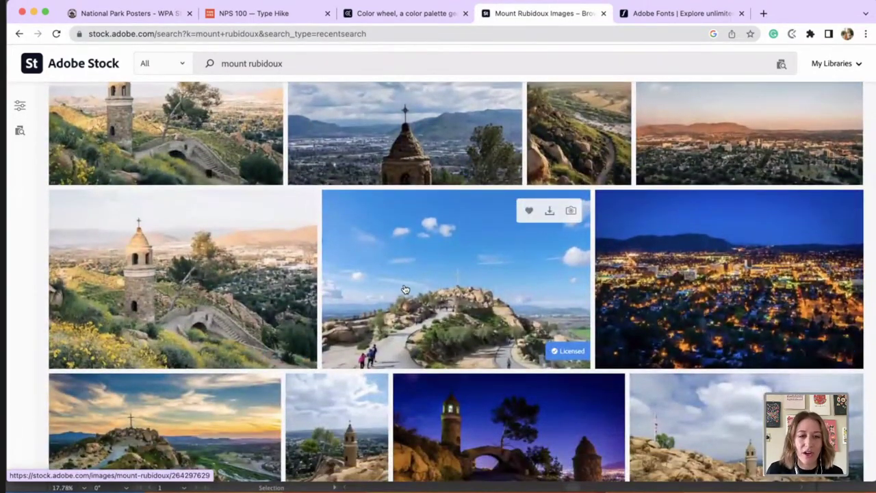
scroll(288, 342, "down", 2)
scroll(309, 337, "down", 1)
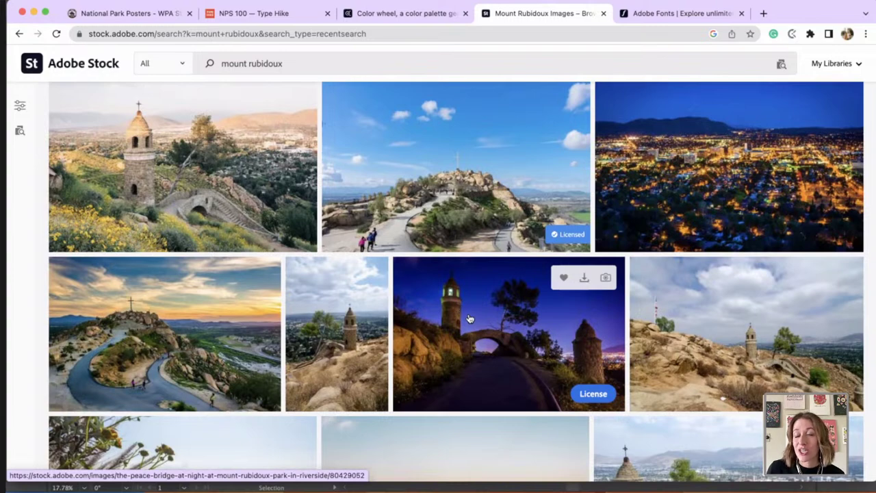
scroll(461, 318, "down", 1)
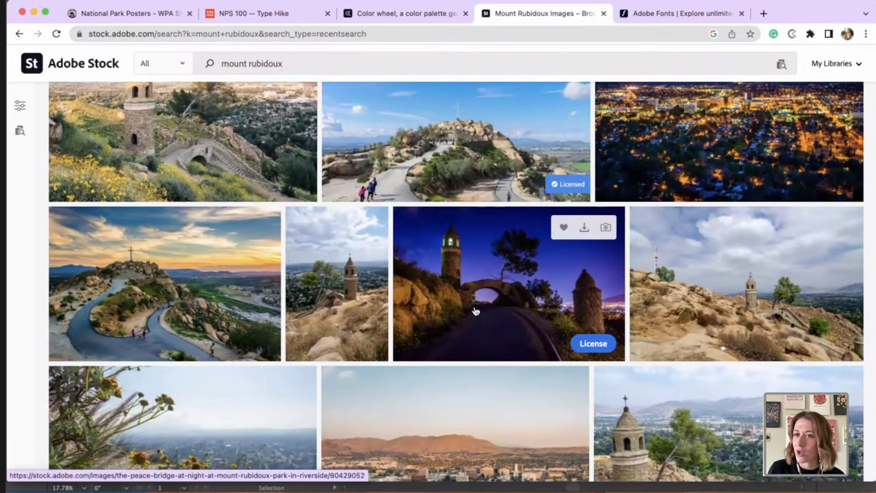
scroll(459, 278, "down", 2)
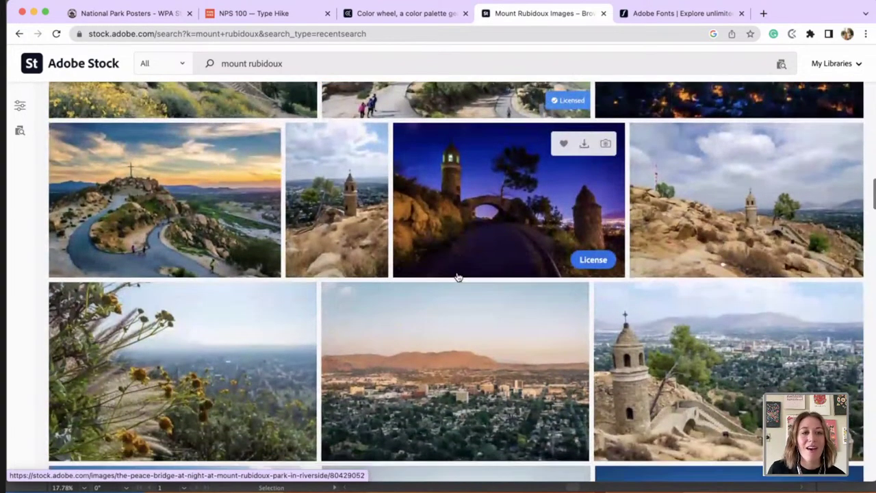
Step: Open the Mount Rubidoux photo of the cross and trails at sunset and examine its preview, file details and related images
left_click(152, 180)
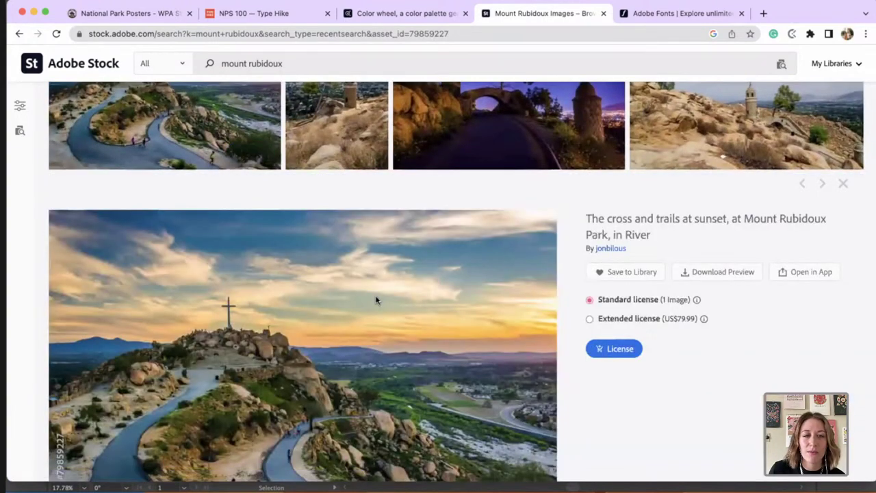
scroll(376, 300, "down", 1)
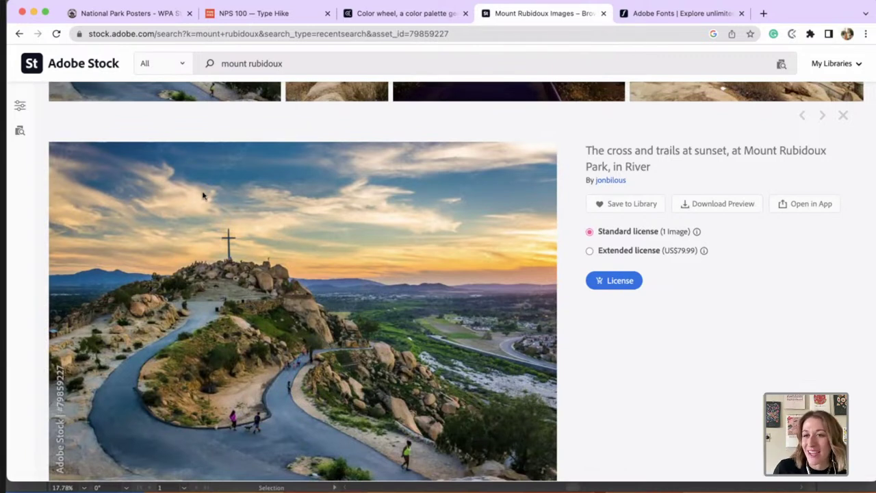
scroll(350, 275, "down", 1)
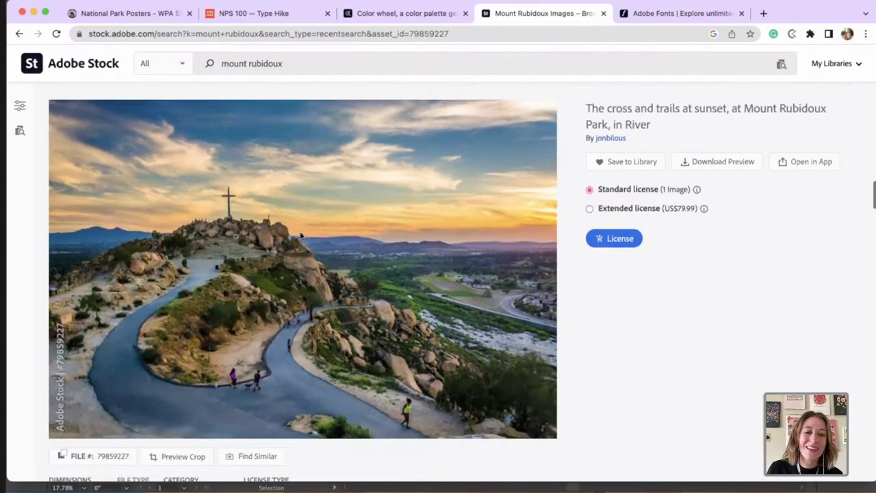
scroll(326, 186, "down", 10)
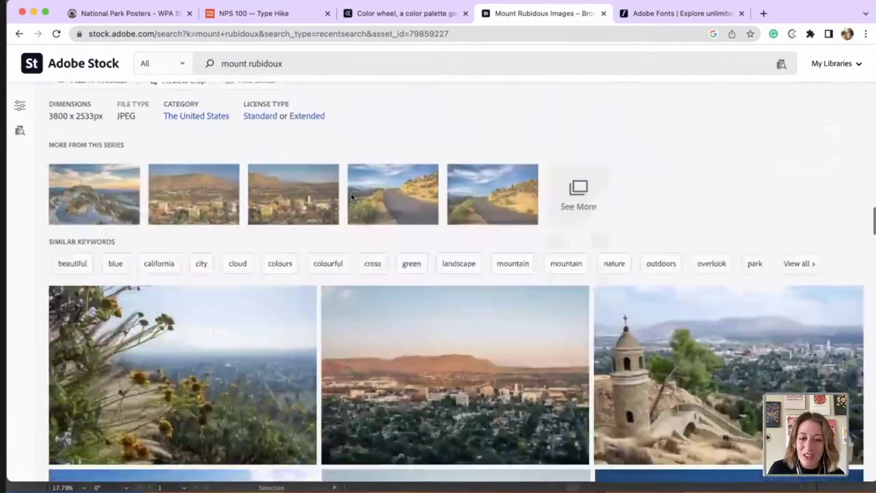
Step: Look through the "mount rubidoux" photos and license the first result, the tower and stone arch bridge at sunset
scroll(608, 269, "down", 10)
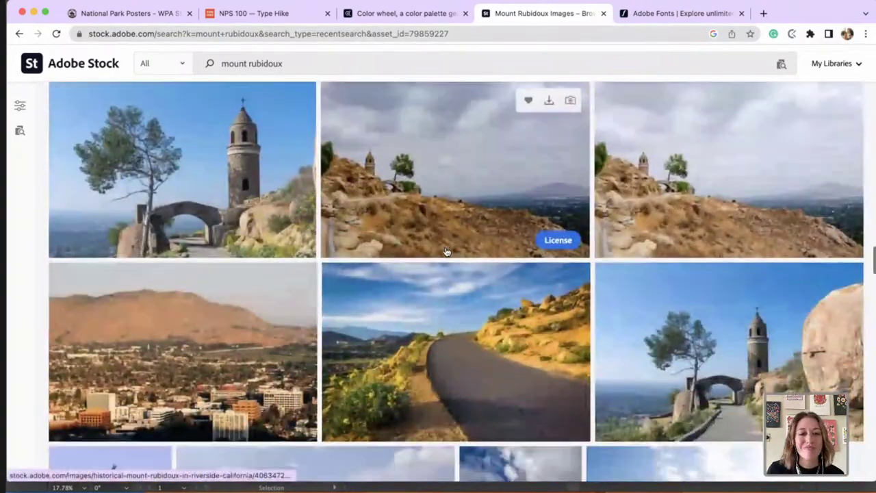
scroll(443, 253, "down", 6)
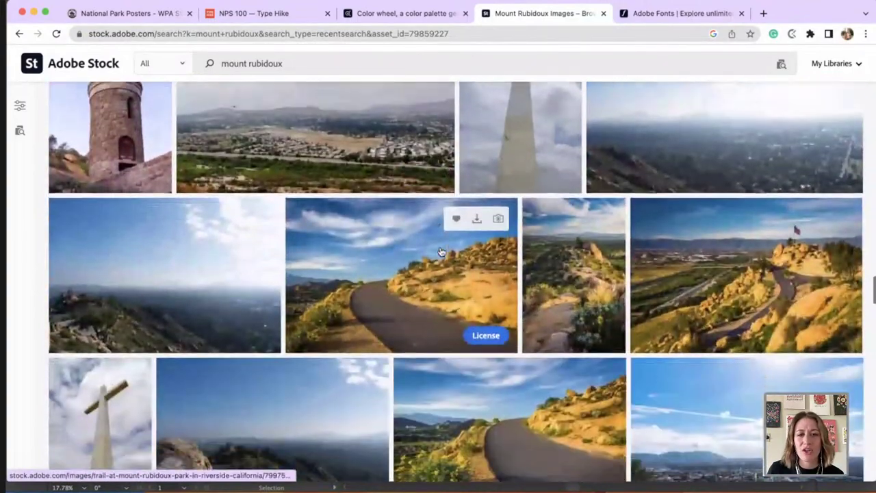
scroll(366, 251, "down", 3)
scroll(374, 250, "up", 10)
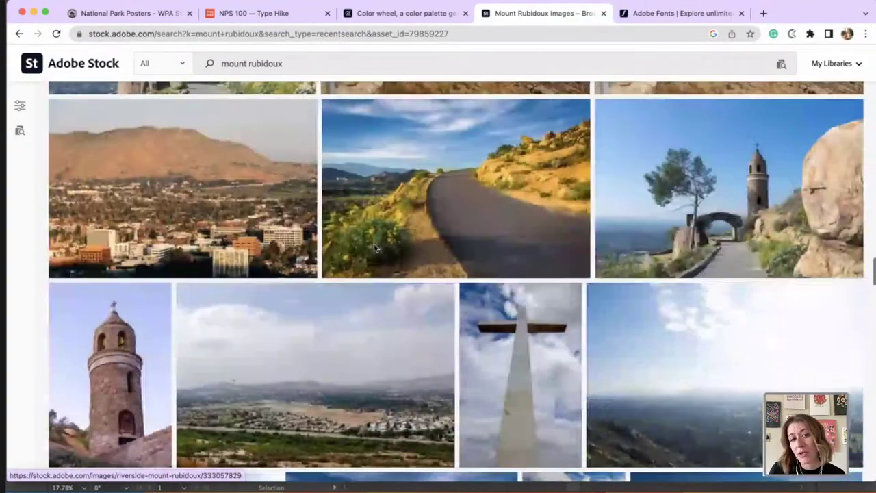
scroll(374, 249, "up", 10)
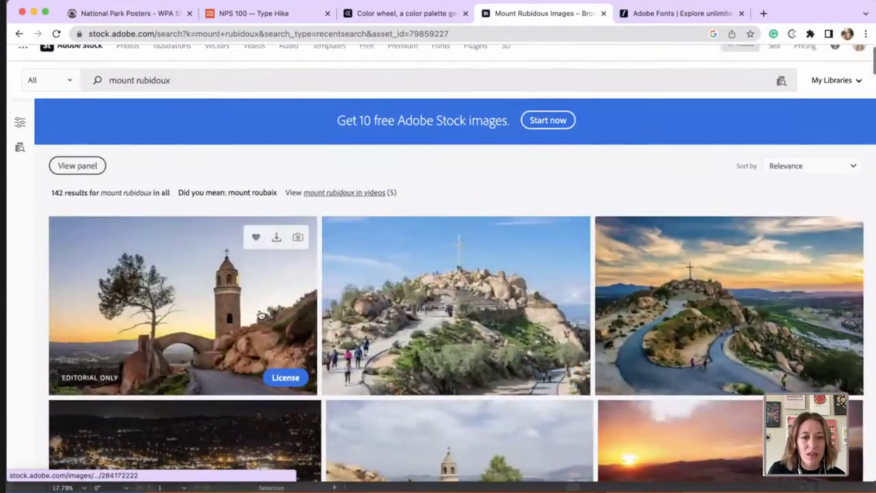
left_click(285, 378)
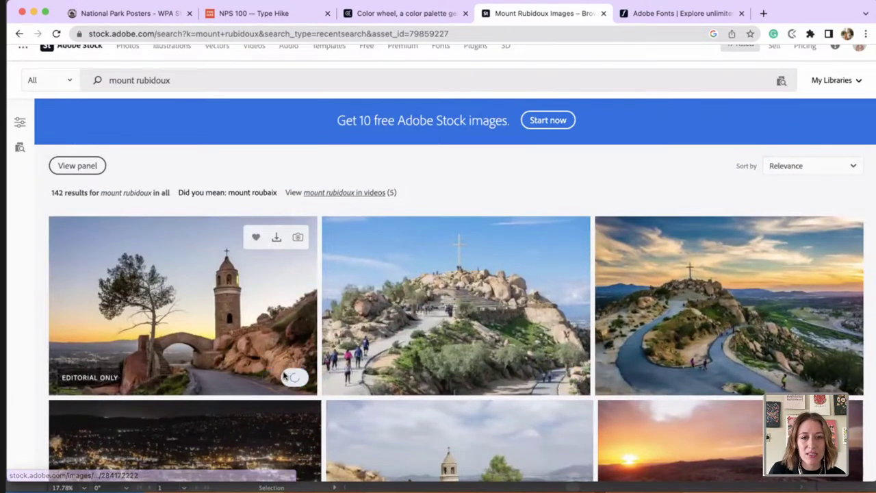
left_click(276, 237)
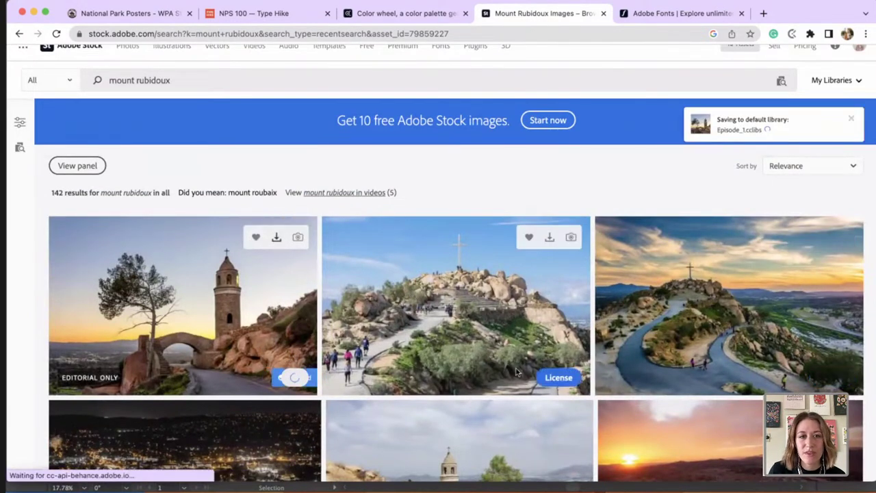
Step: License the photo "Tall stone cross on top of a rocky hill, Mount Rubidoux" under the Standard license
scroll(391, 404, "down", 3)
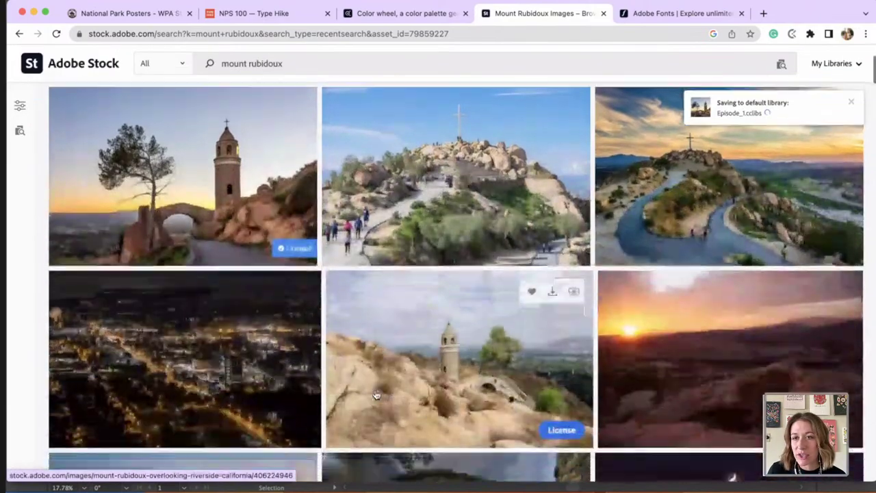
scroll(379, 397, "down", 12)
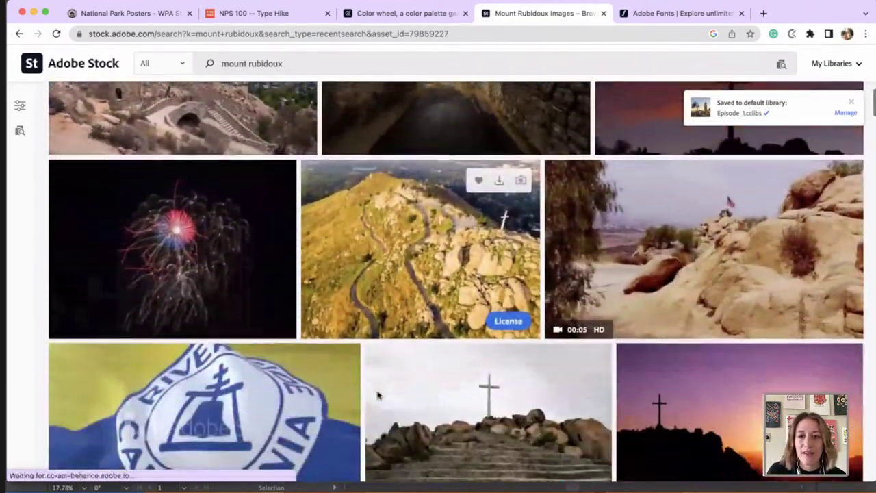
scroll(379, 397, "down", 10)
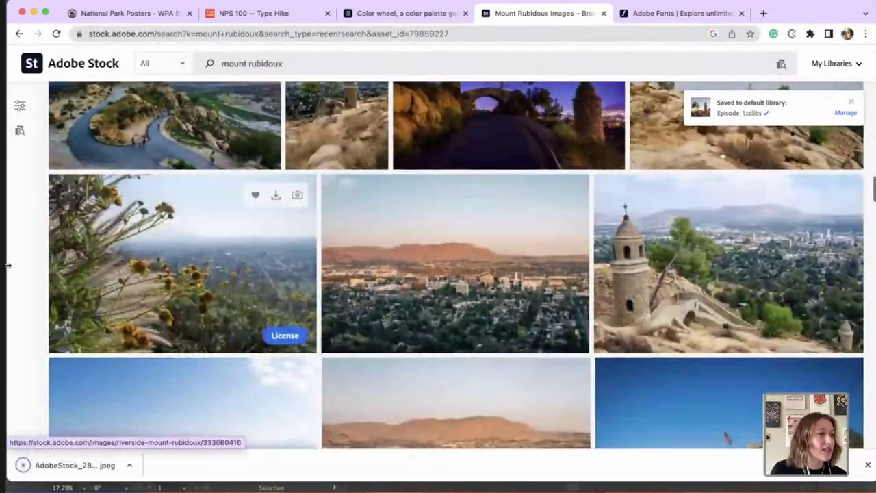
left_click(244, 292)
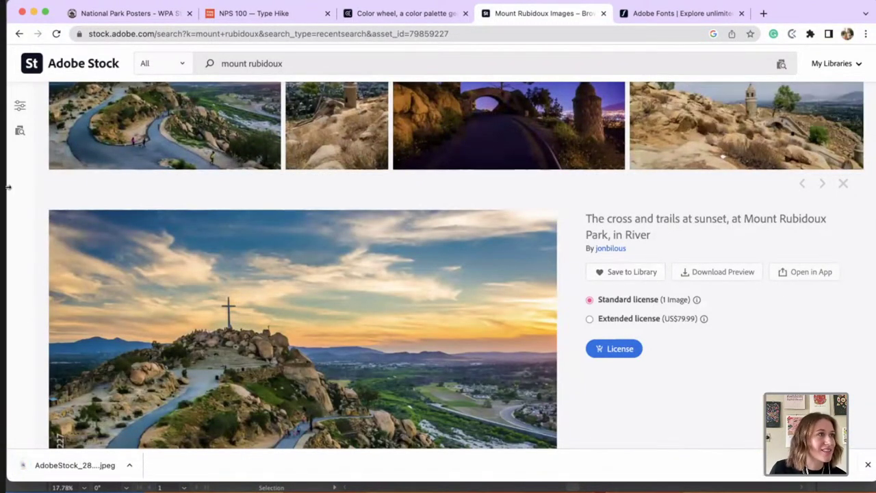
scroll(409, 286, "down", 5)
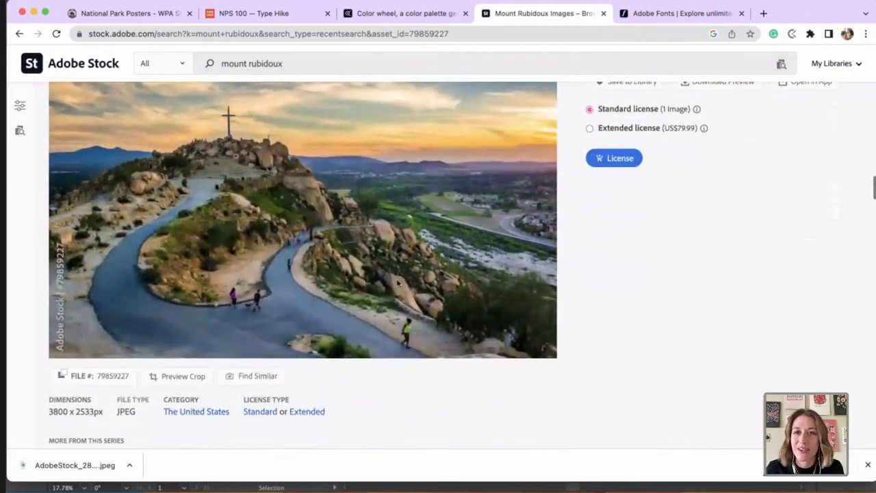
scroll(404, 285, "down", 10)
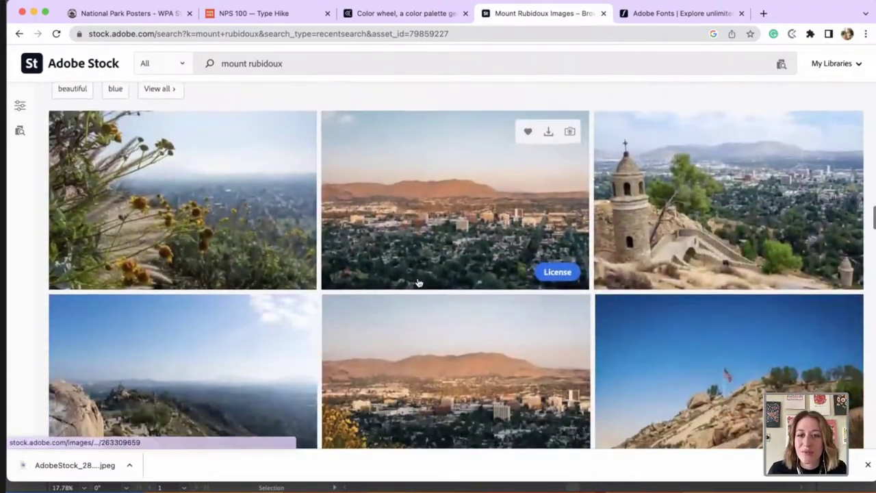
scroll(417, 282, "down", 3)
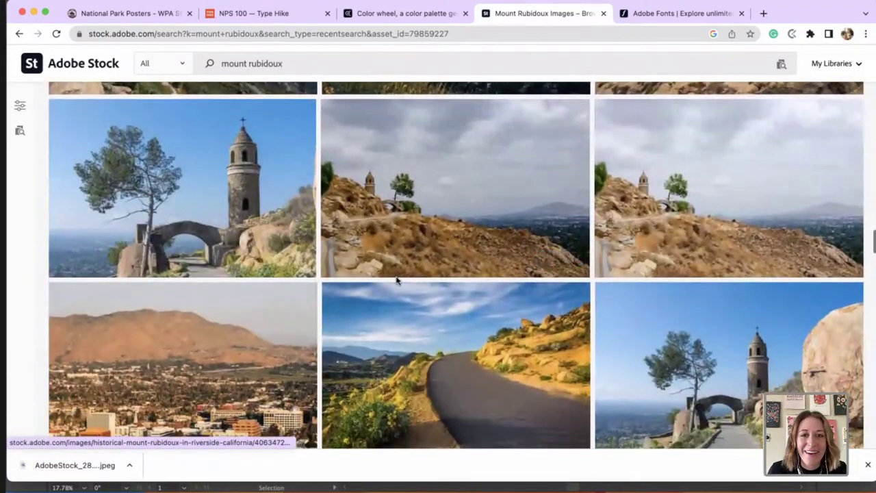
scroll(440, 274, "down", 5)
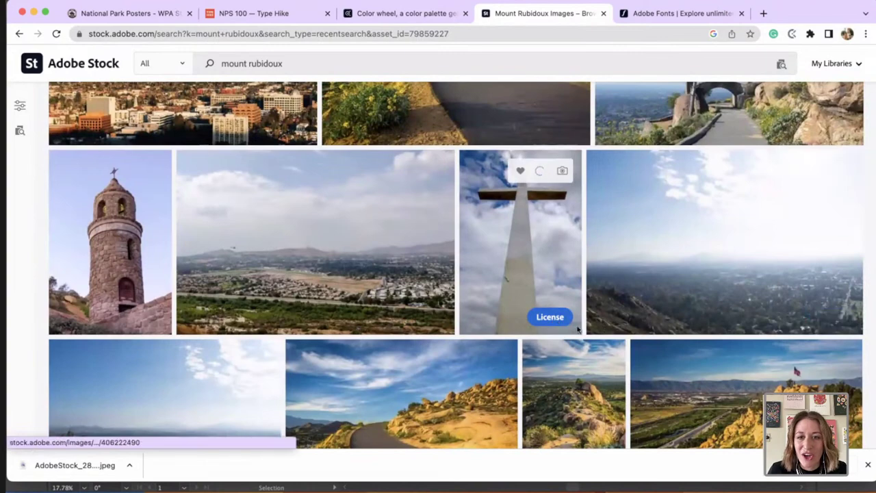
left_click(551, 265)
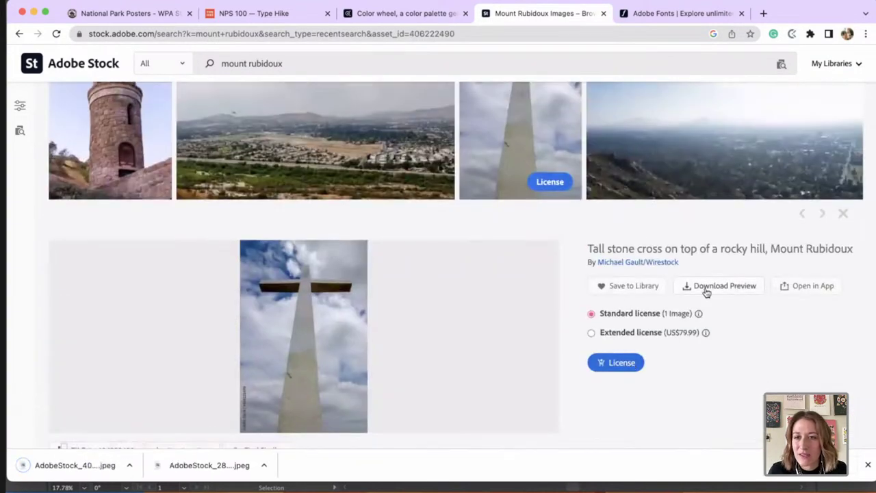
left_click(617, 363)
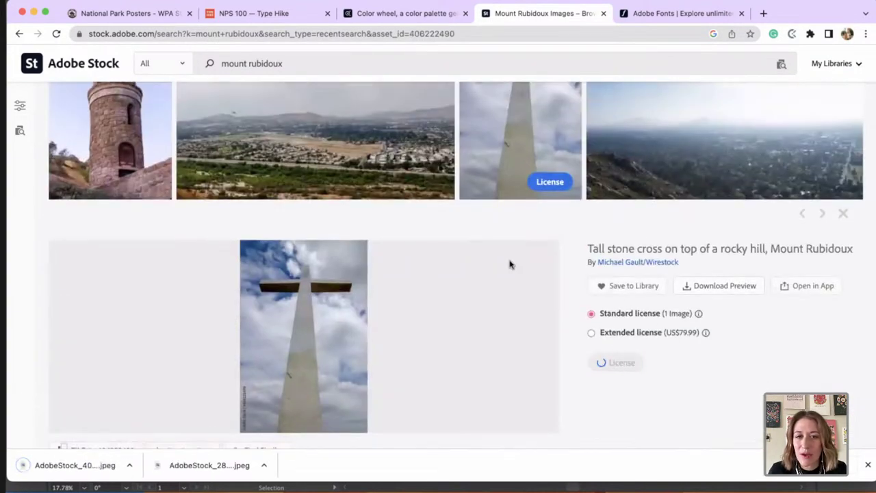
Step: License the photo of the cross and trails at sunset at Mount Rubidoux Park under the Standard license
scroll(388, 256, "up", 3)
scroll(389, 263, "down", 3)
scroll(377, 256, "up", 7)
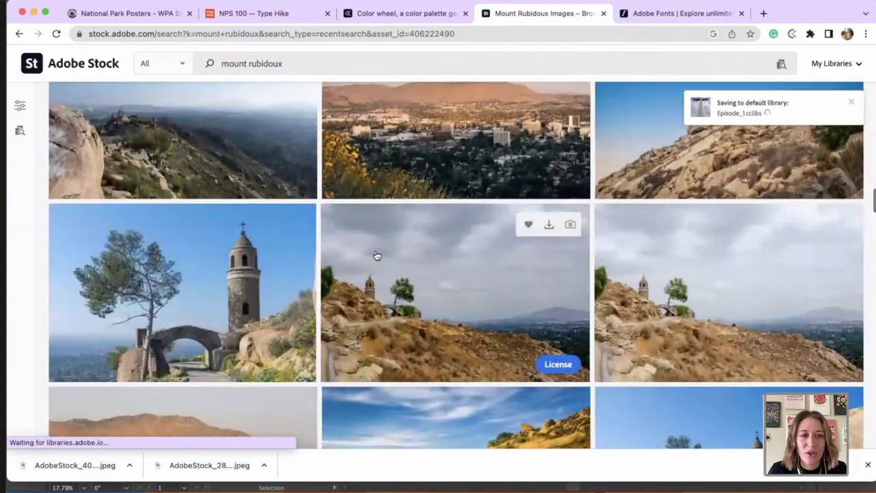
scroll(226, 274, "up", 5)
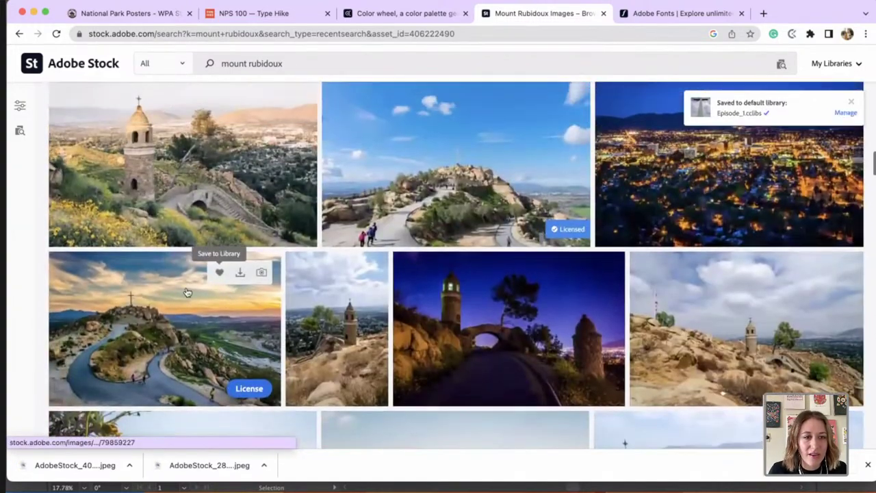
left_click(187, 292)
left_click(637, 350)
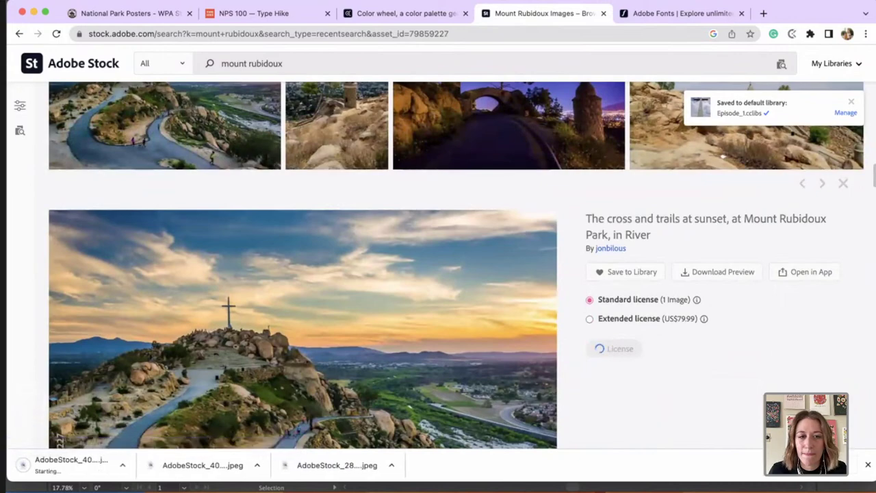
Step: License the photo "The World Peace Bridge on Mount Rubidoux, in Riverside, California" under the Standard license
scroll(701, 368, "down", 8)
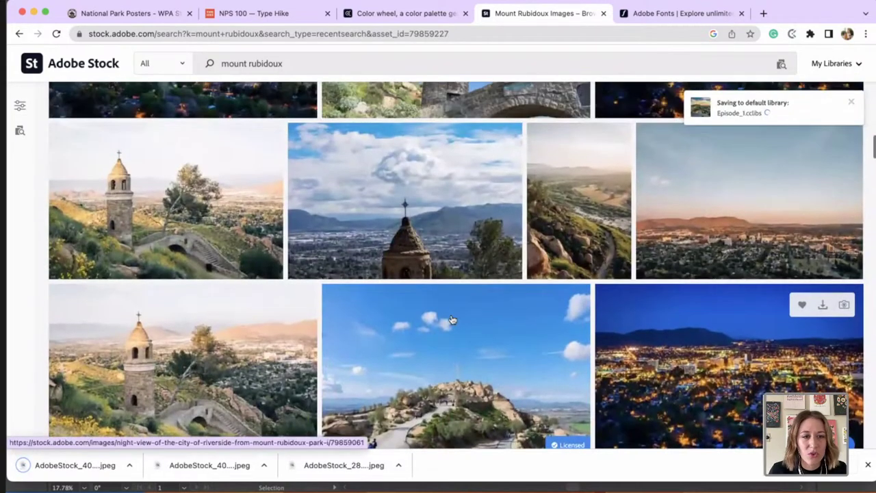
scroll(272, 335, "up", 1)
left_click_drag(209, 240, 521, 363)
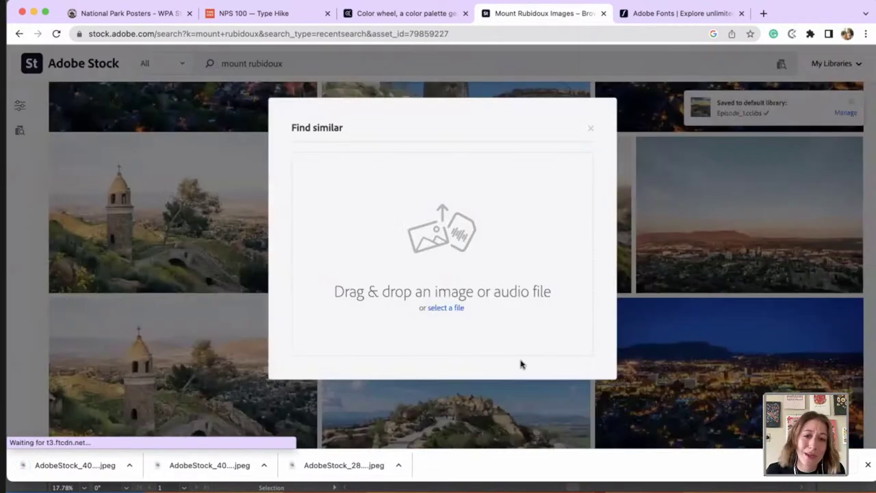
left_click(590, 128)
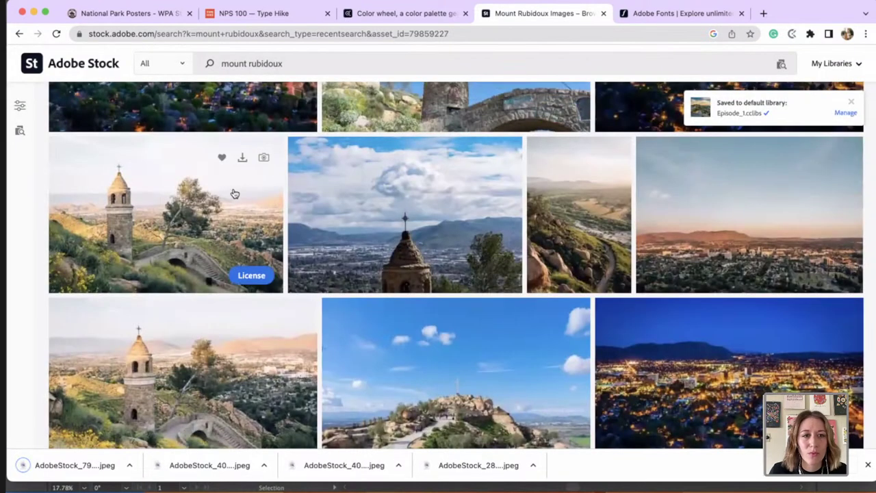
left_click(235, 194)
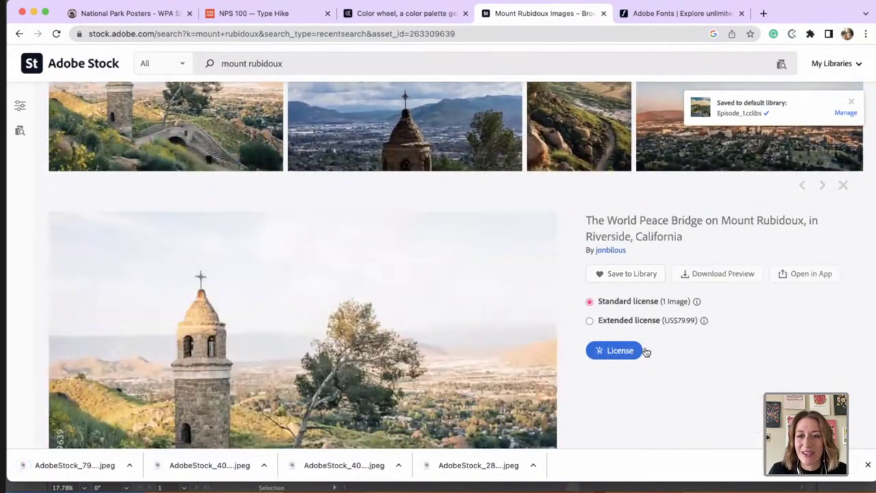
left_click(620, 351)
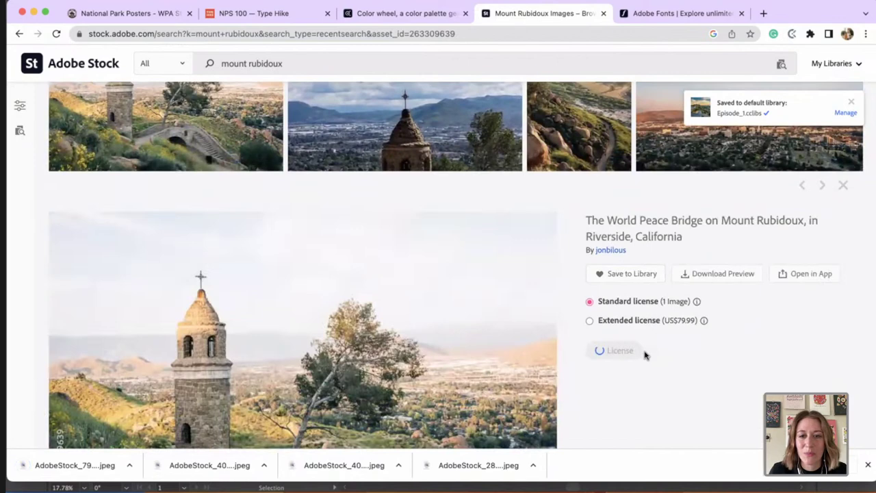
scroll(411, 289, "up", 4)
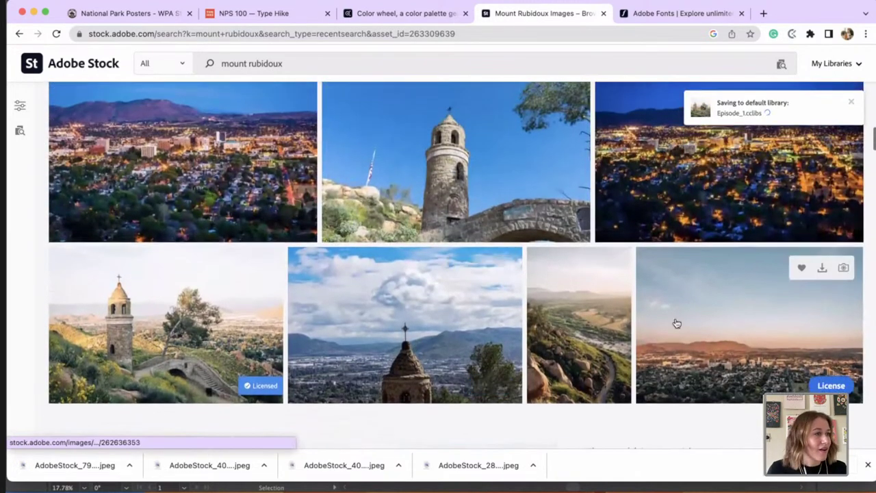
scroll(676, 323, "up", 1)
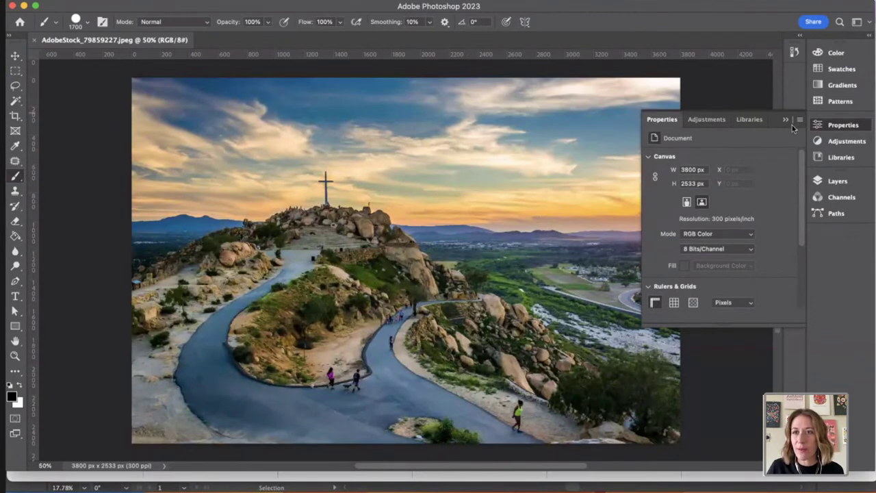
Step: Unlock the background layer of AdobeStock_79859227.jpeg and add a Gradient Map adjustment layer above it
left_click(848, 126)
left_click(838, 181)
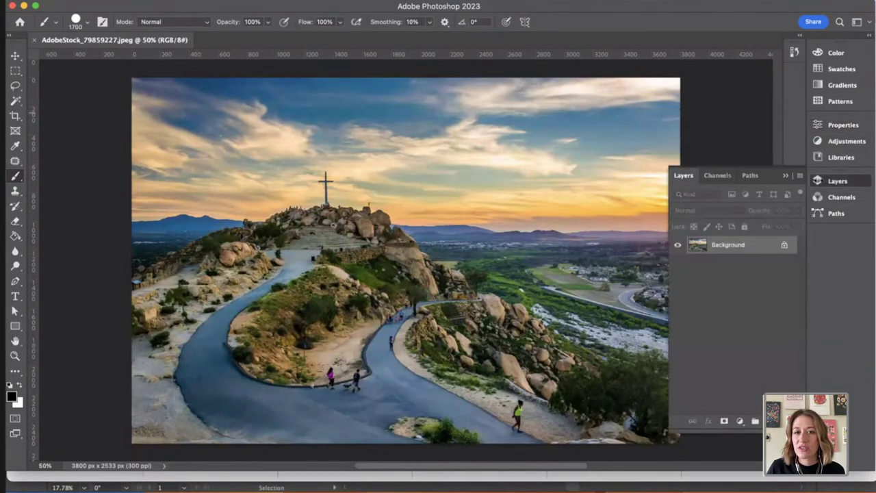
key("XF86AudioRaiseVolume")
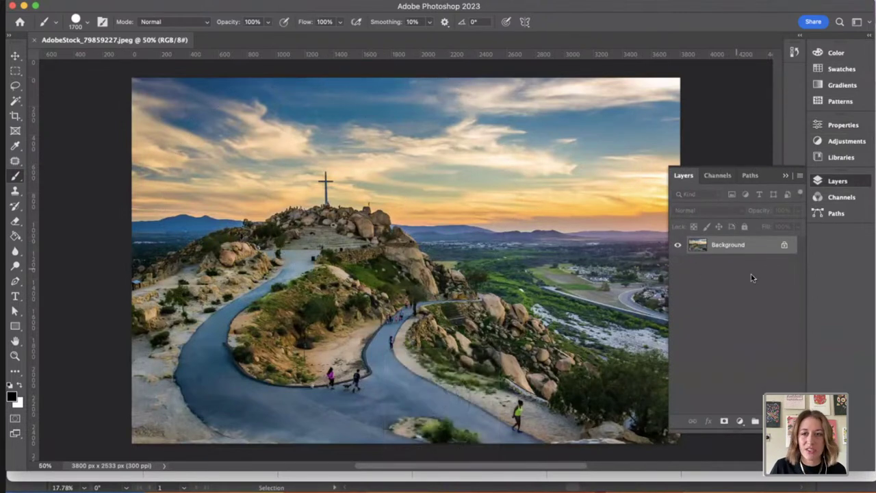
left_click(784, 245)
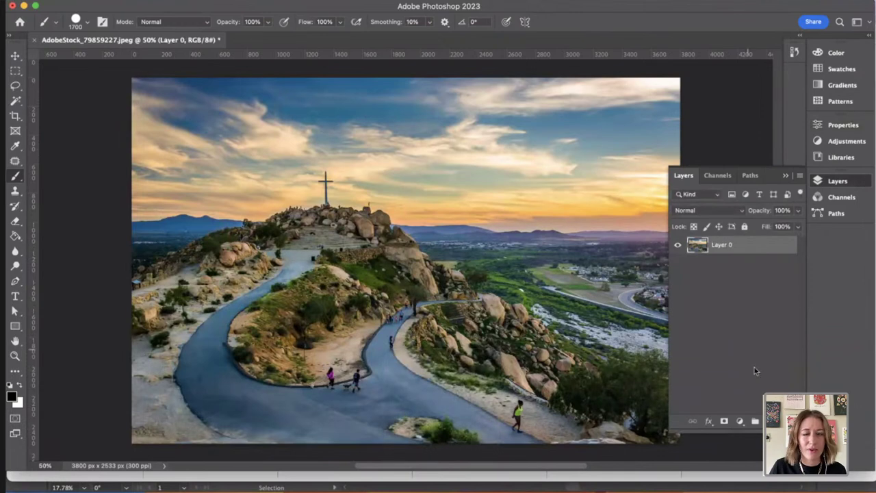
left_click(740, 421)
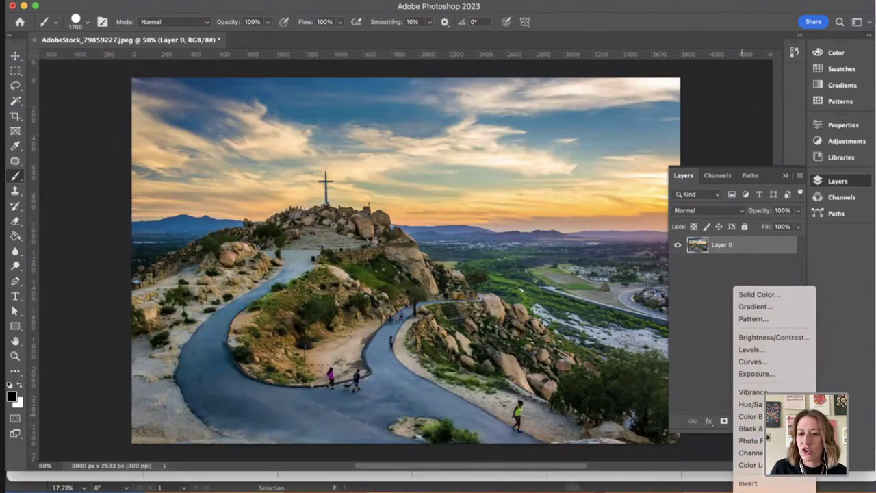
left_click(756, 492)
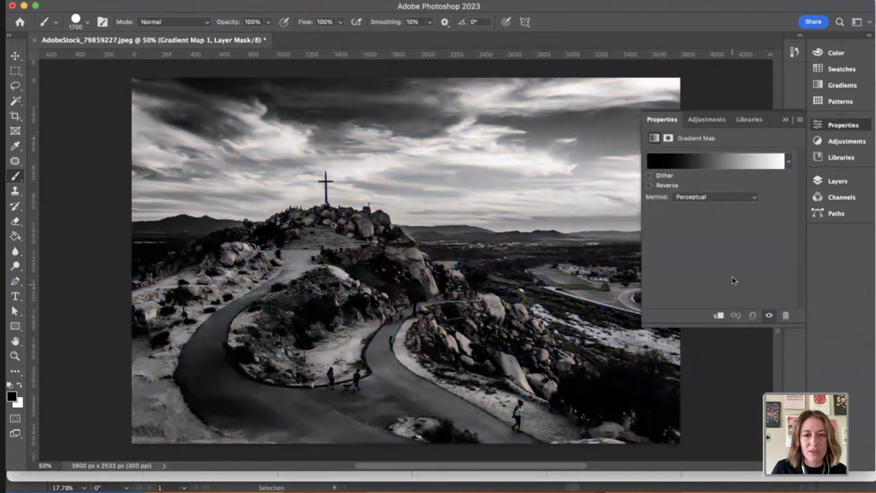
Step: Move the gradient map's black and white stops close together around location 40 for a stark two-tone image
left_click(671, 164)
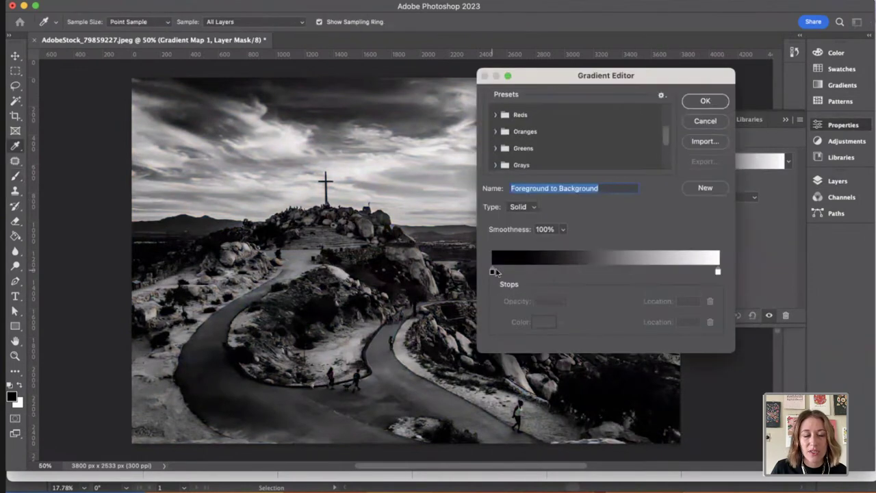
left_click_drag(493, 272, 547, 272)
left_click_drag(718, 272, 596, 272)
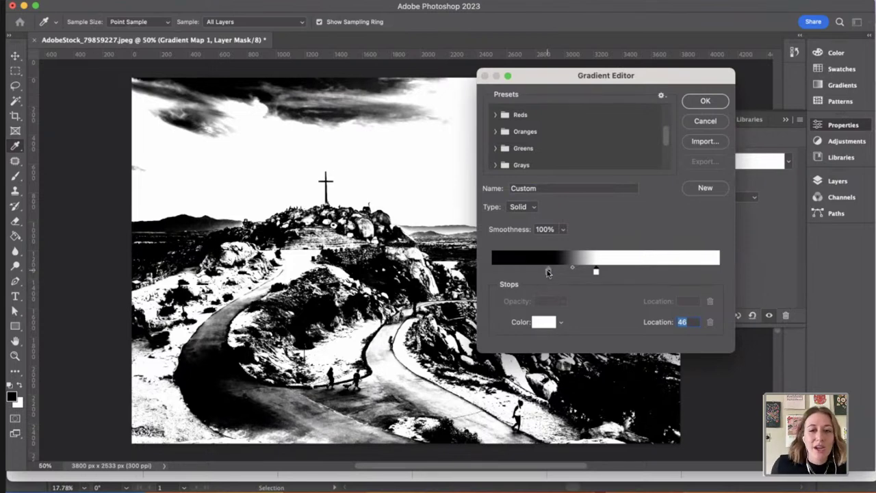
left_click_drag(548, 272, 572, 271)
left_click_drag(627, 273, 584, 272)
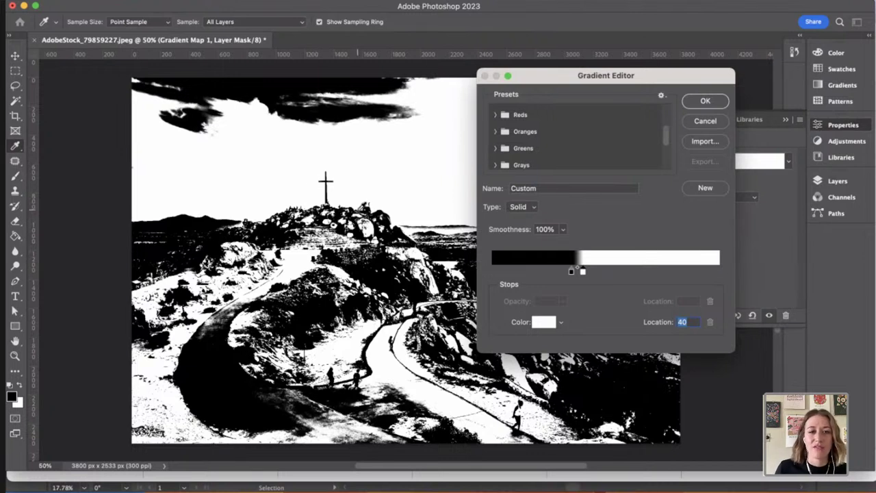
mouse_move(586, 272)
left_mouse_down()
mouse_move(577, 271)
mouse_move(600, 273)
mouse_move(591, 274)
left_mouse_up()
Step: Recolor the gradient map's black stop to mid-grey #9c9c9c
double_click(572, 272)
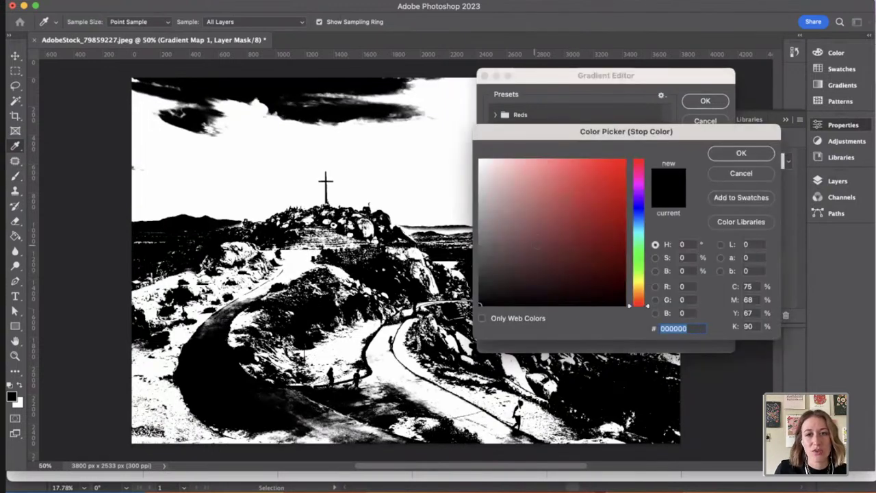
left_click(479, 223)
left_click(479, 214)
left_click(751, 157)
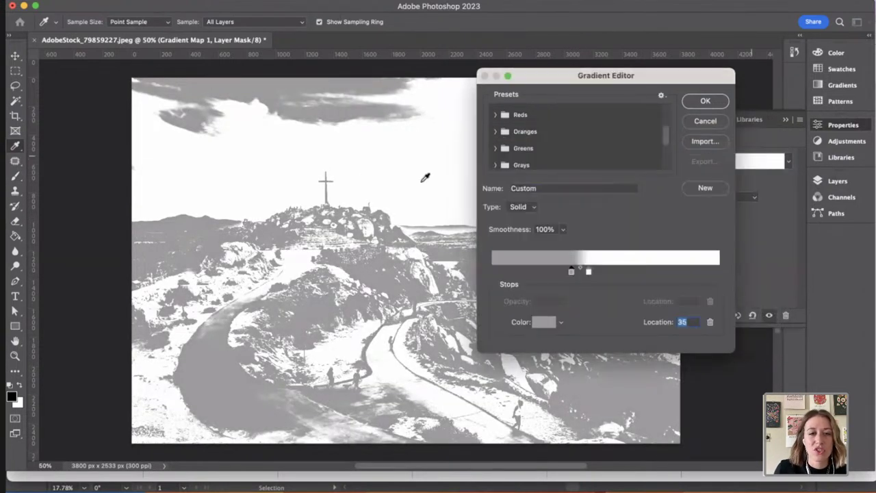
Step: Set the gradient map's grey stop back to black
double_click(571, 273)
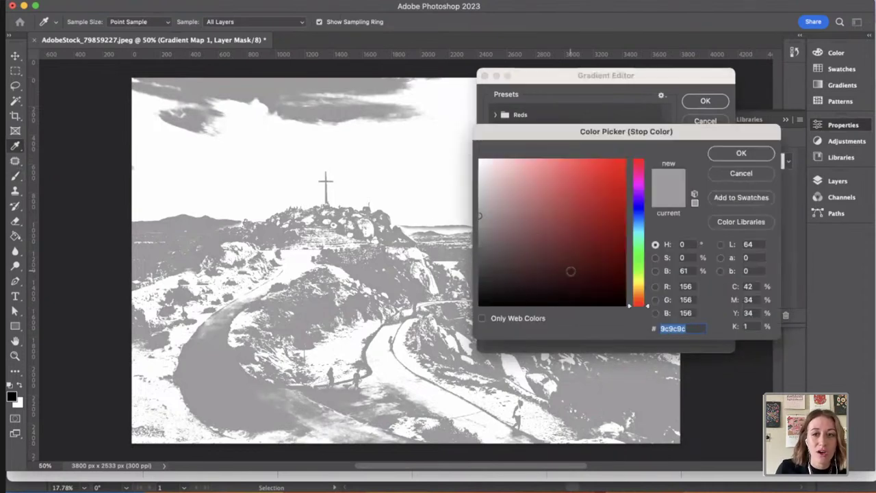
left_click(482, 304)
left_click(741, 153)
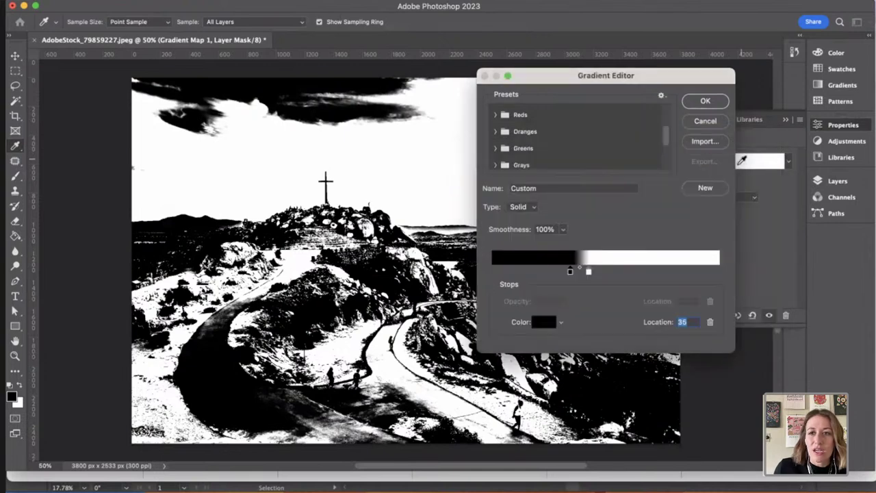
Step: Tighten the gap between the gradient's white and black stops, with the black stop at location 36, and accept the gradient
left_click_drag(587, 273, 580, 273)
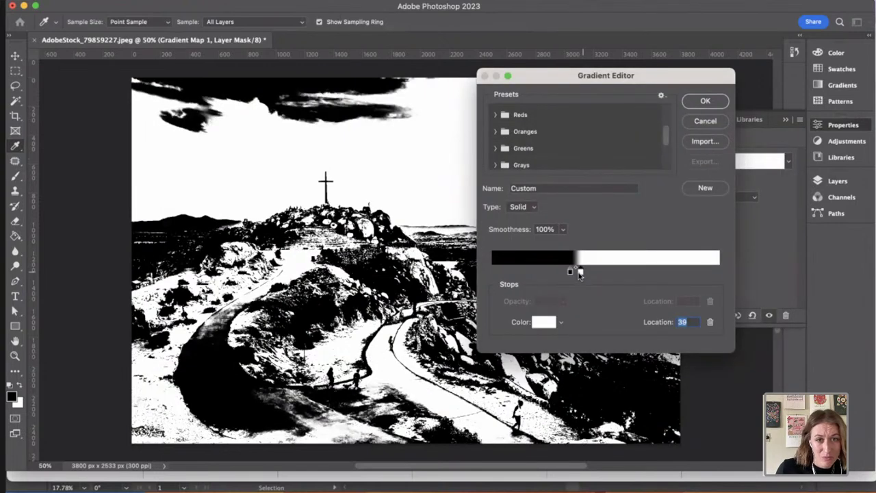
left_click(571, 272)
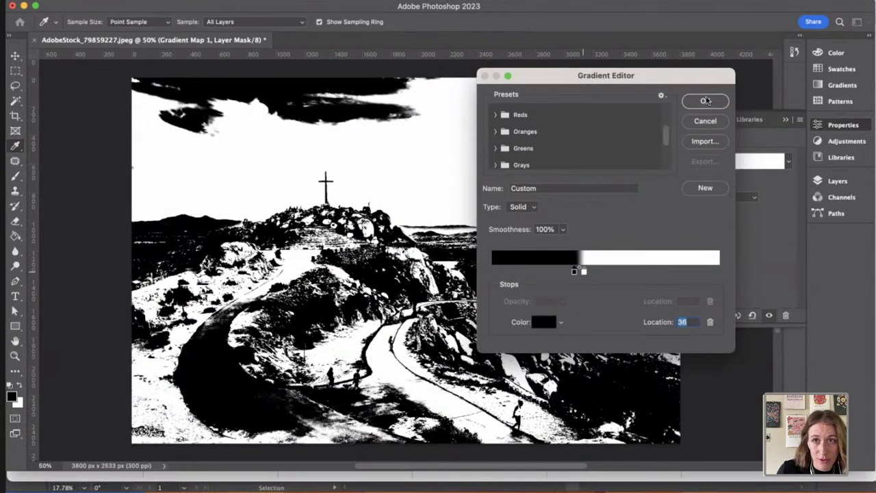
left_click(705, 100)
Step: Choose the Brush tool and duplicate the photo layer Layer 0 beneath the gradient map
key("b")
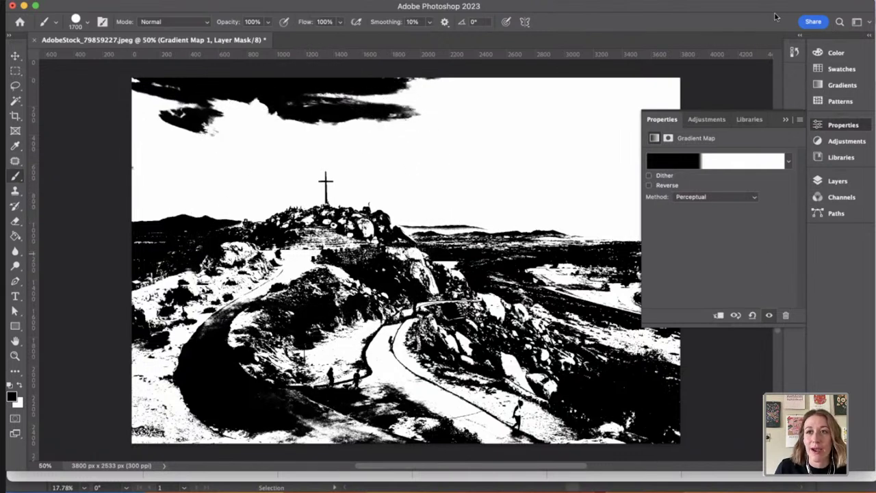
left_click(832, 180)
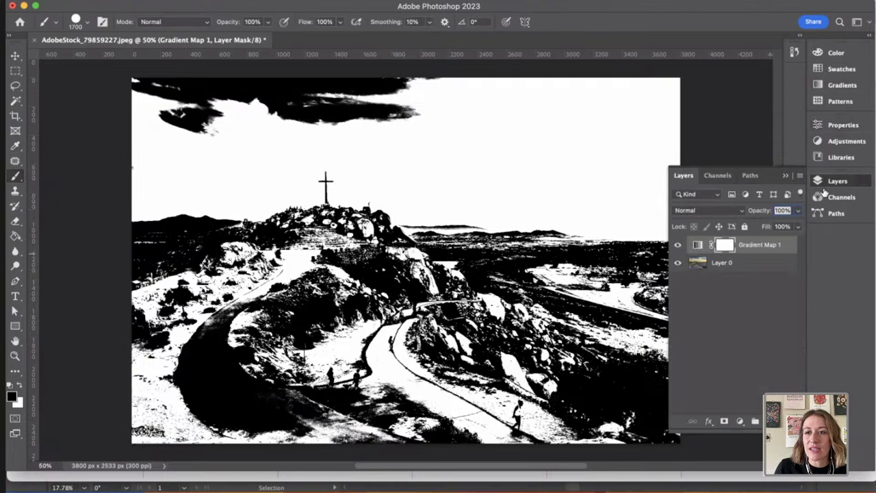
left_click(740, 266)
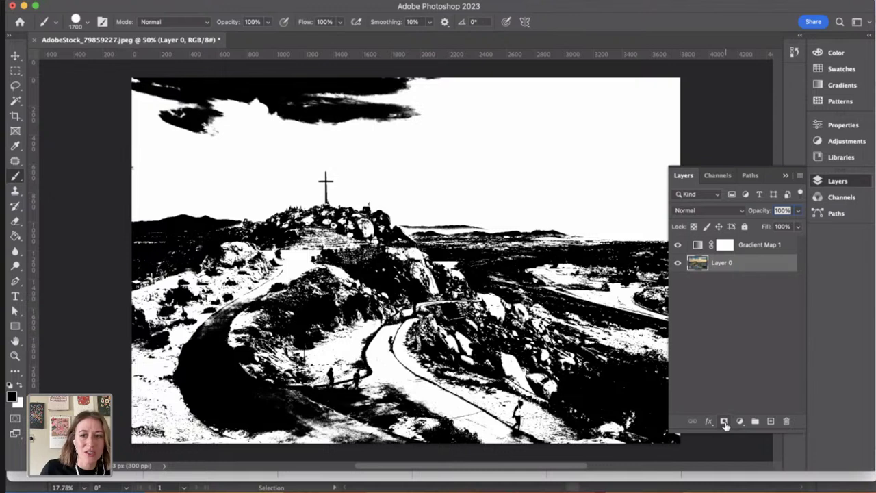
left_click_drag(778, 278, 772, 421)
Step: Rename the lower photo layer to Original and hide it
double_click(729, 280)
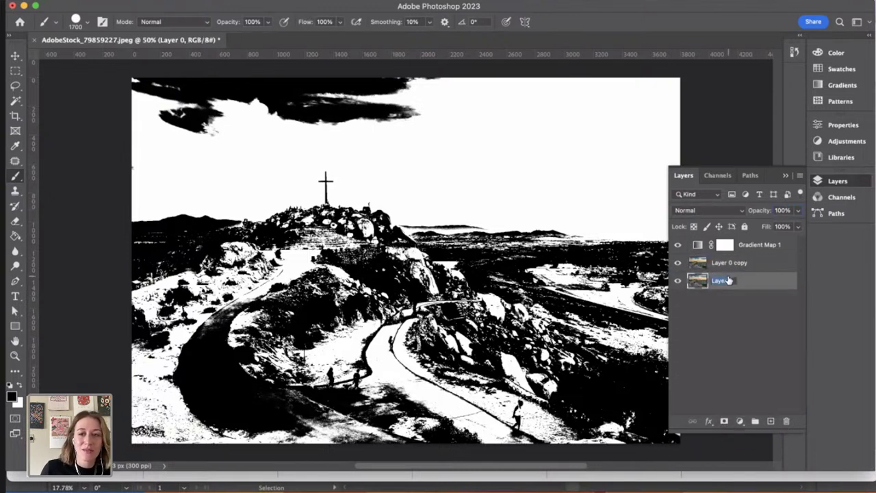
type("Original")
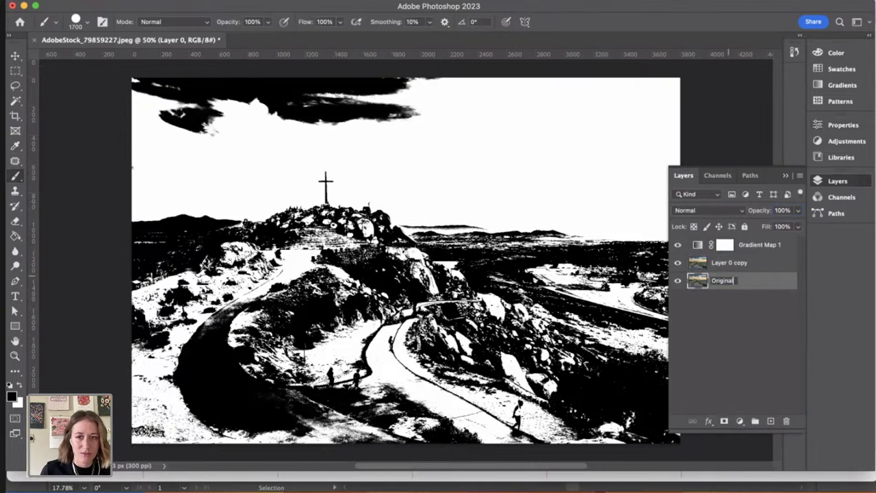
key("Return")
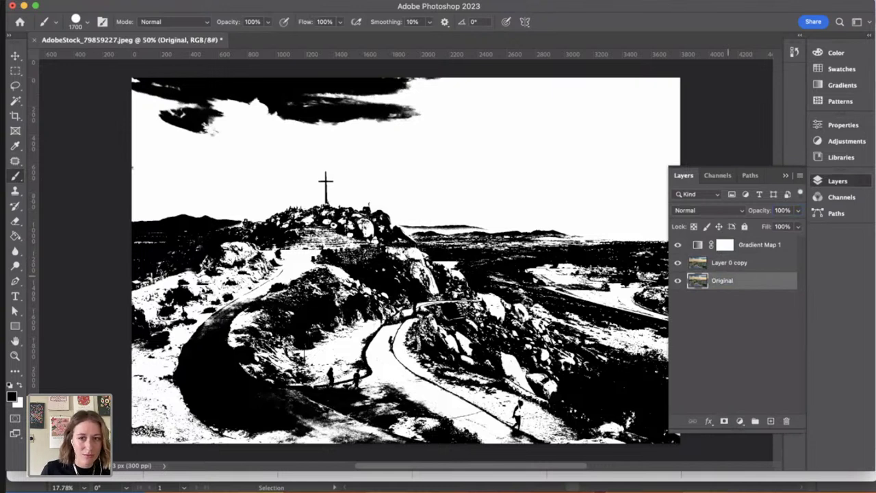
left_click(678, 282)
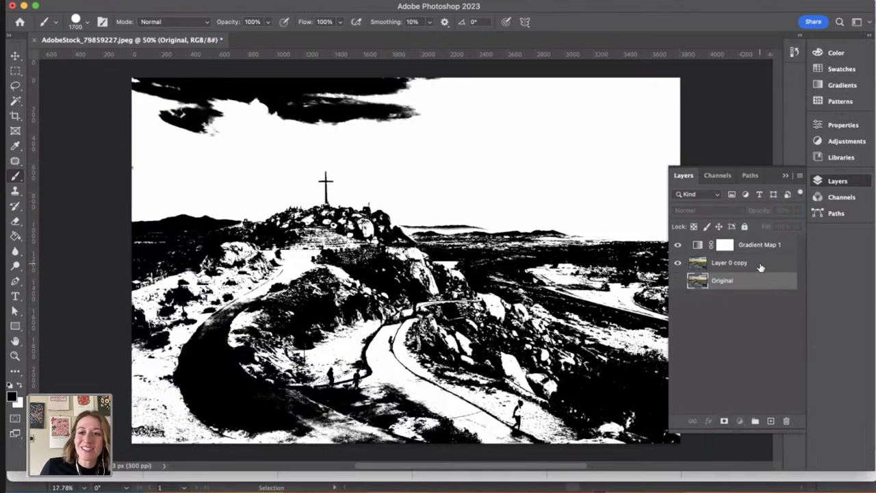
Step: Add a layer mask to Layer 0 copy and paint out the lone walker at the lower-right trail with a 175 px black brush
left_click(761, 267)
left_click(724, 421)
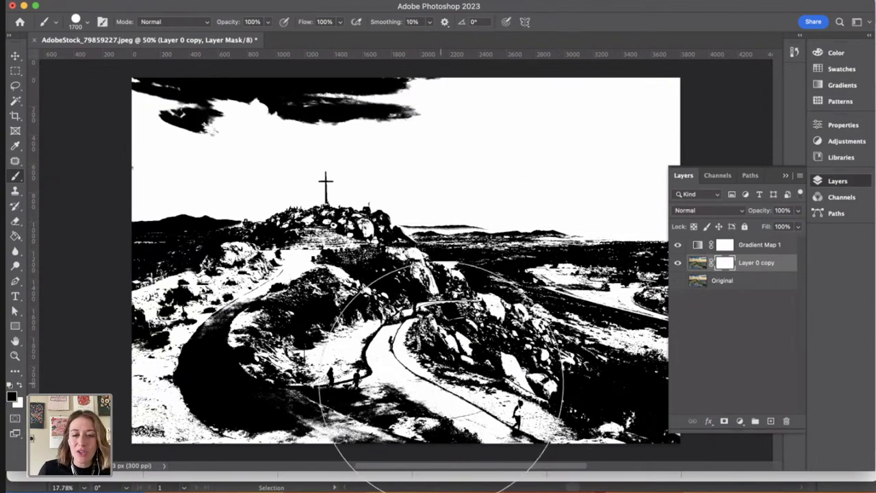
key("[")
key("[")
key("[")
key("[")
key("bracketleft")
key("bracketleft")
key("bracketleft")
key("bracketleft")
key("bracketleft")
key("bracketleft")
key("bracketleft")
key("bracketleft")
key("bracketleft")
key("bracketleft")
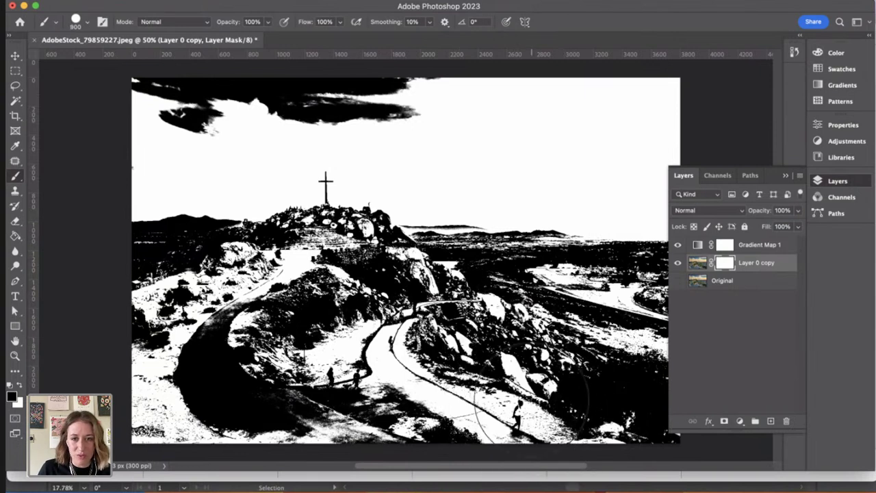
key("bracketleft")
key("bracketleft")
key("bracketleft")
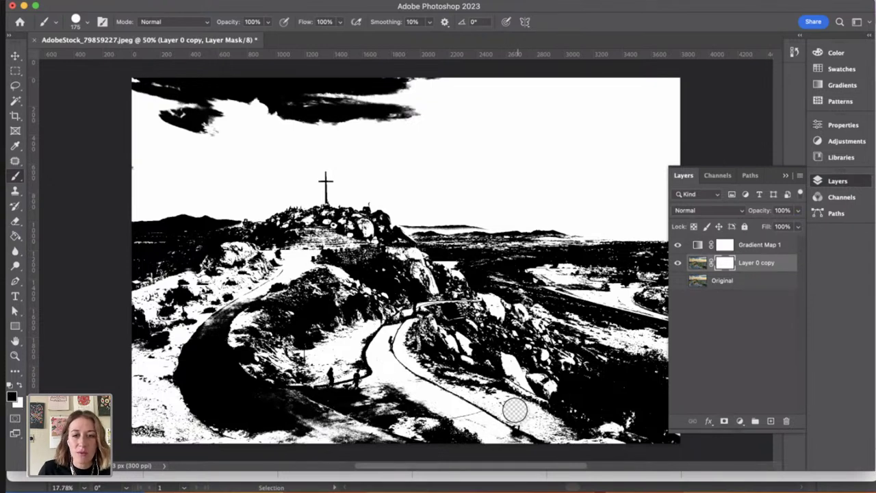
left_click_drag(521, 416, 519, 415)
Step: Mask out the walker on the trail's upper bend and the figures along the low wall, reducing the brush to 60 px
key("bracketleft")
key("bracketleft")
key("bracketleft")
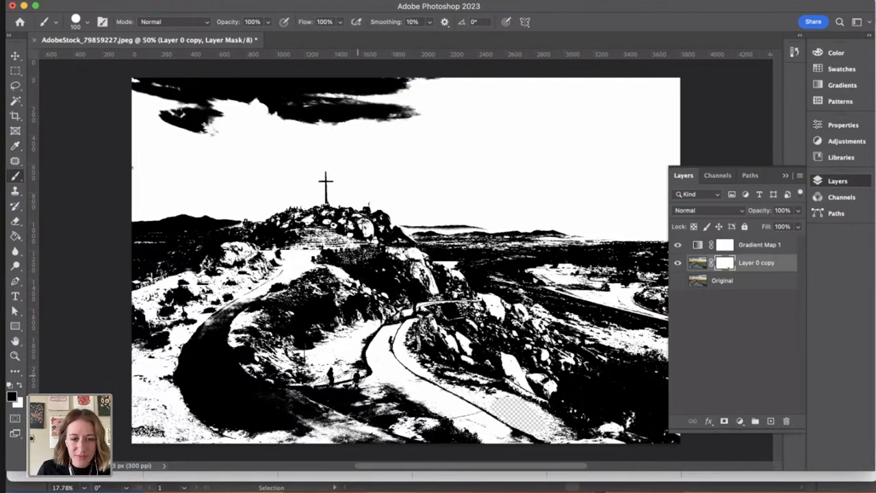
key("super+plus")
key("super+plus")
left_click_drag(357, 431, 404, 276)
key("bracketleft")
key("bracketleft")
key("bracketleft")
key("bracketleft")
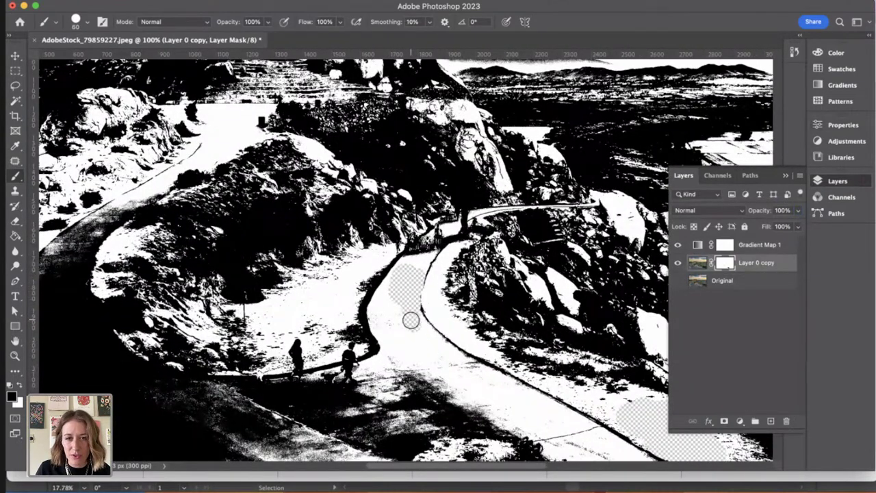
left_click_drag(290, 355, 301, 350)
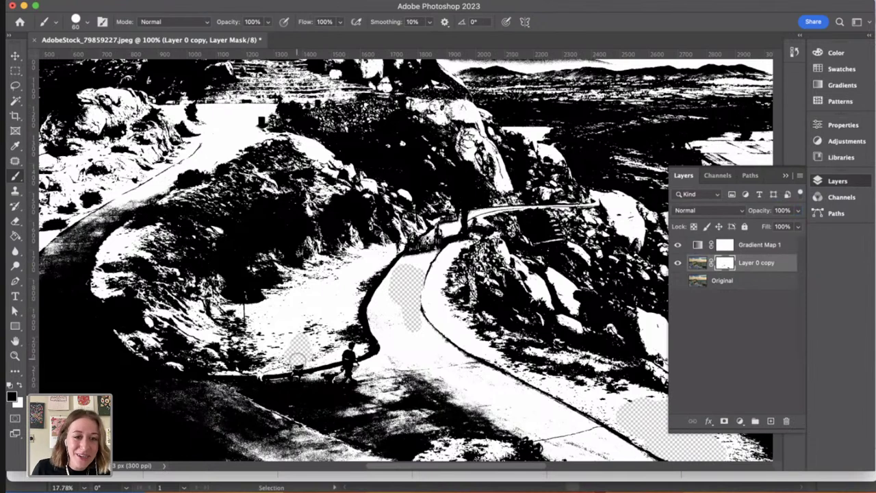
mouse_move(320, 366)
left_mouse_down()
mouse_move(348, 372)
mouse_move(321, 384)
mouse_move(332, 379)
mouse_move(353, 350)
left_mouse_up()
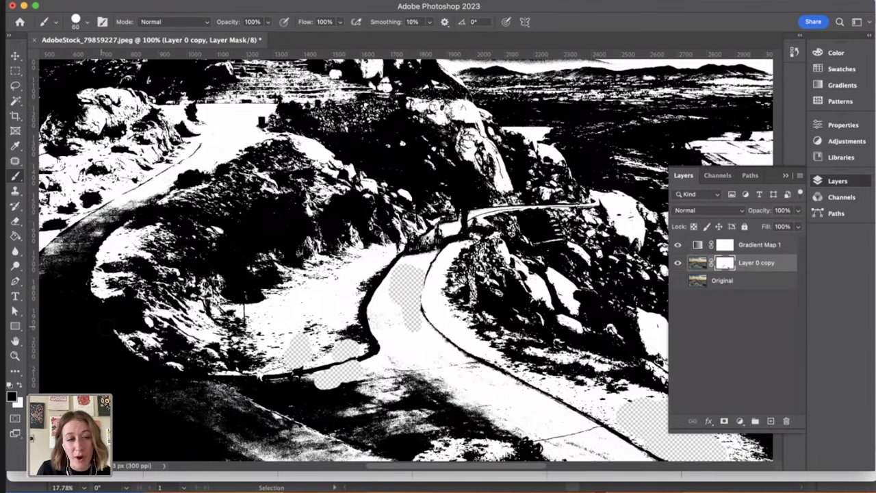
Step: Paint white on the mask with a 30 px brush to restore the dark trail edge next to the masked upper bend
left_click(21, 386)
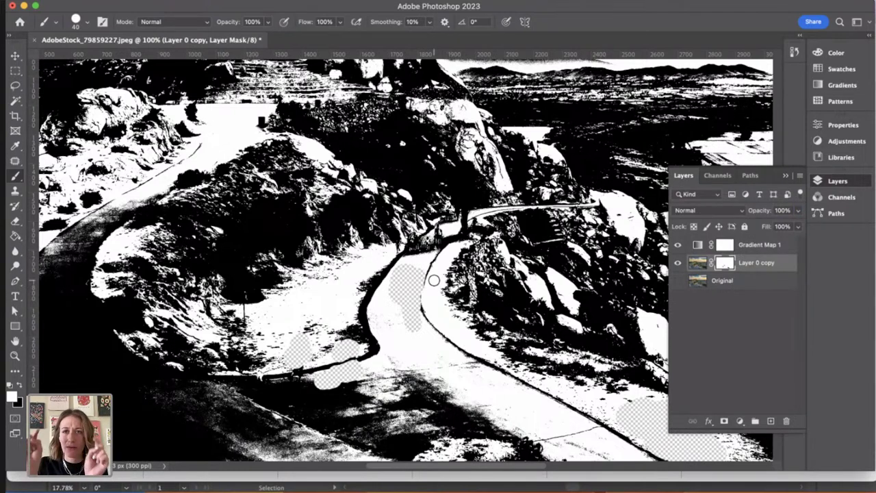
key("bracketright")
key("bracketright")
key("bracketright")
key("bracketright")
key("bracketright")
key("bracketright")
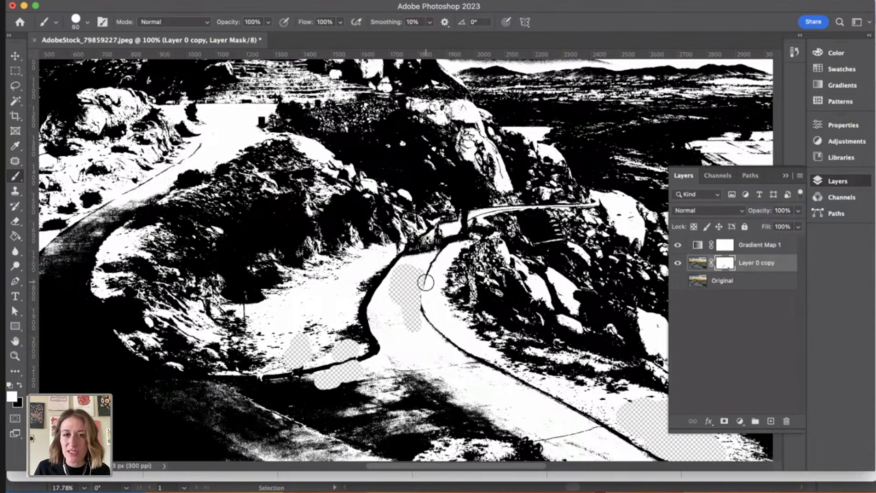
key("bracketleft")
key("bracketleft")
key("bracketleft")
key("bracketleft")
key("bracketleft")
key("bracketleft")
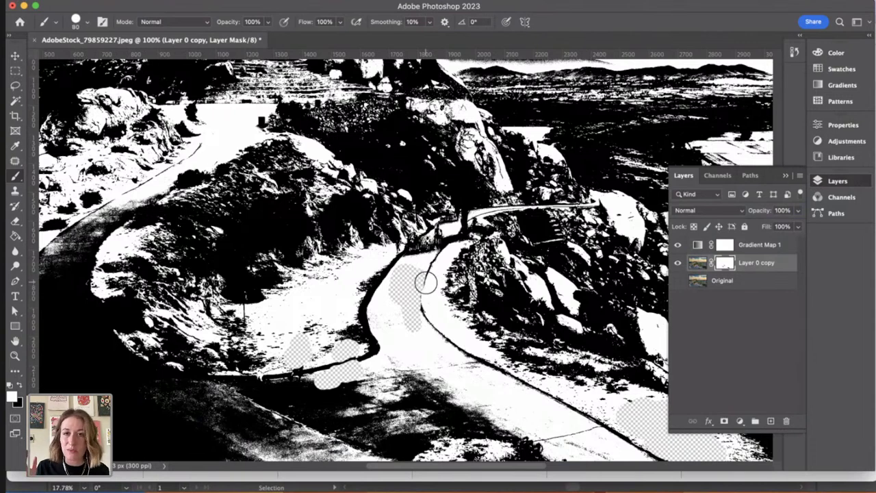
key("bracketleft")
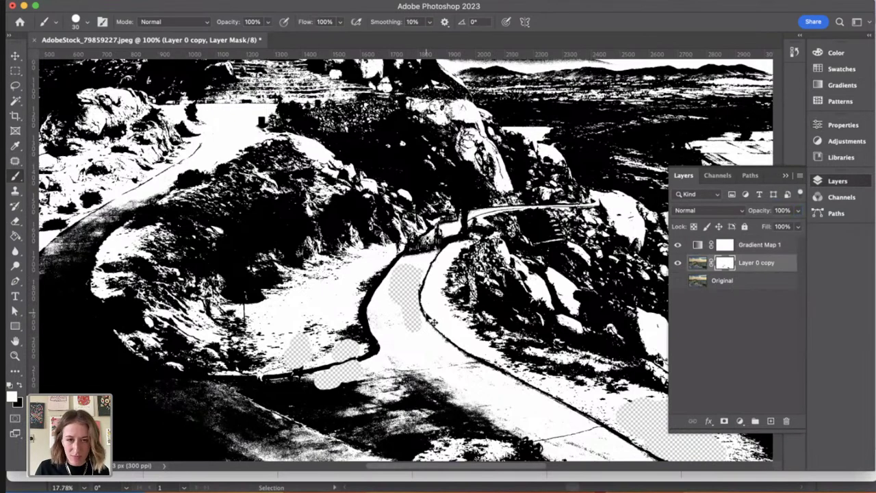
Step: Mask out the remaining bits of figures and shadows along the low wall in black with a 30 px brush
scroll(433, 308, "up", 5)
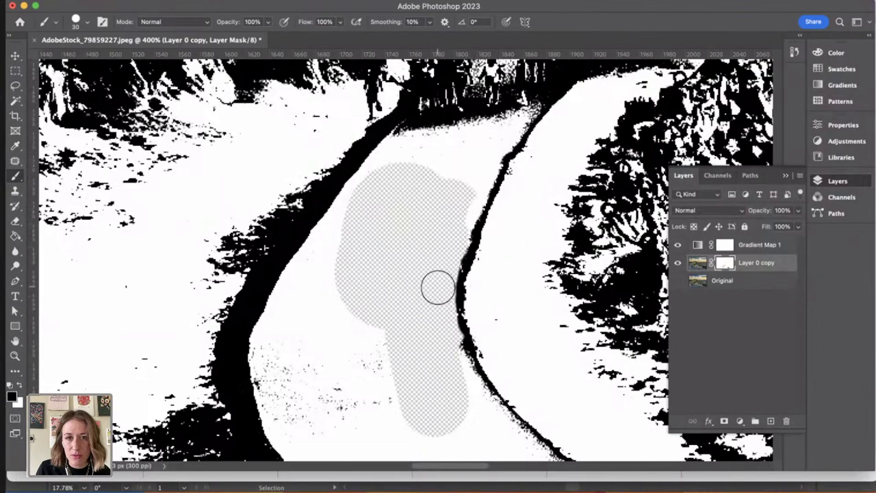
mouse_move(407, 356)
left_mouse_down()
mouse_move(426, 274)
mouse_move(542, 258)
mouse_move(449, 245)
mouse_move(524, 169)
left_mouse_up()
left_click_drag(363, 291, 419, 294)
left_click_drag(508, 282, 546, 282)
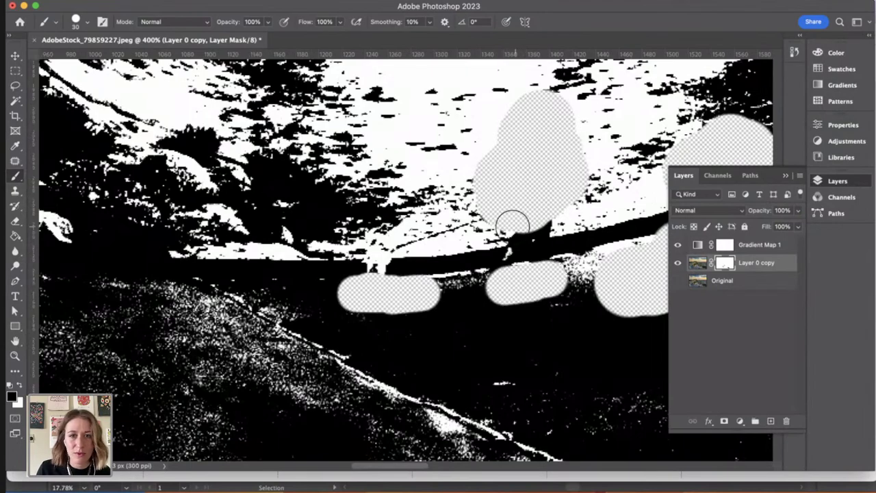
left_click_drag(512, 224, 556, 214)
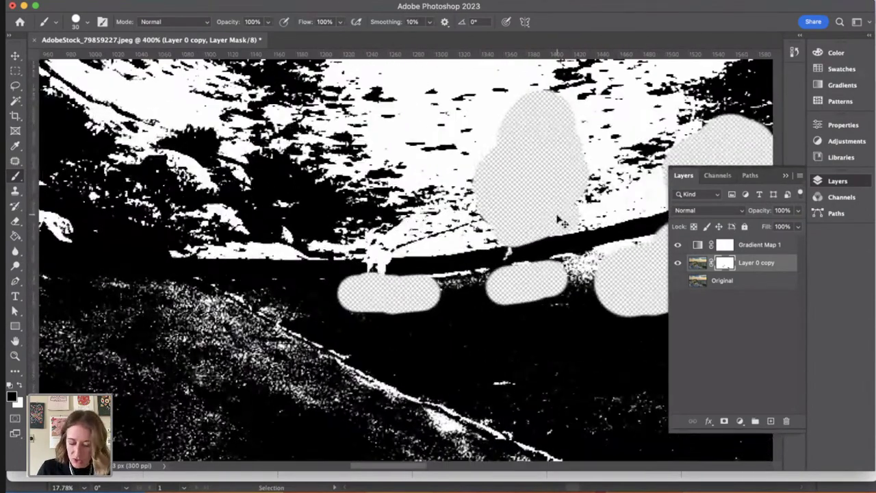
Step: Mask out the person standing on the hilltop boulder to the right of the cross with the 30 px brush
key("super+minus")
key("super+minus")
key("super+minus")
key("super+minus")
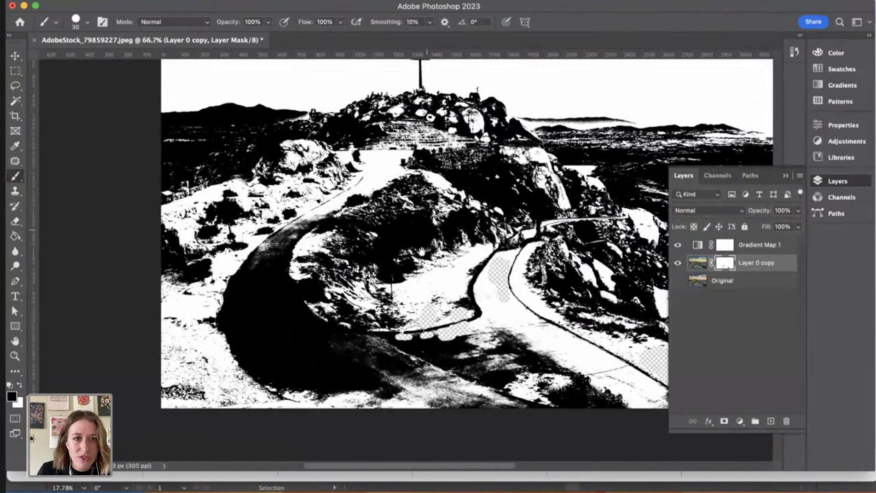
scroll(411, 260, "up", 5)
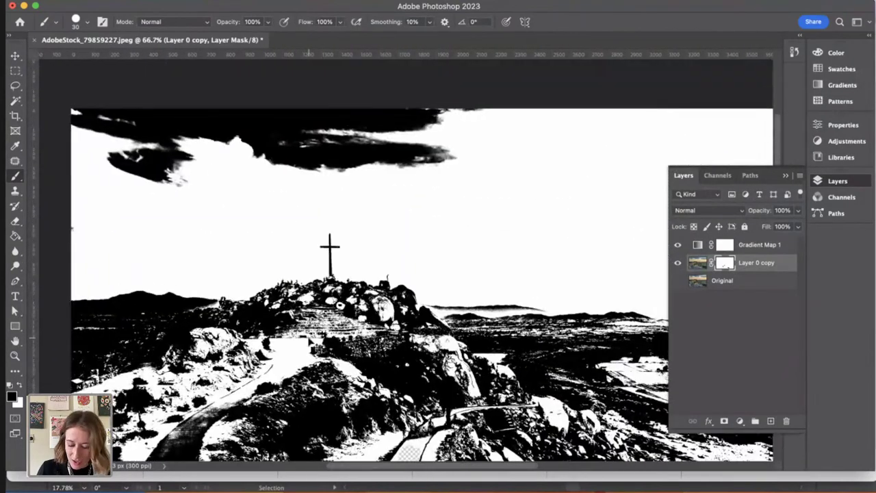
scroll(386, 274, "up", 6)
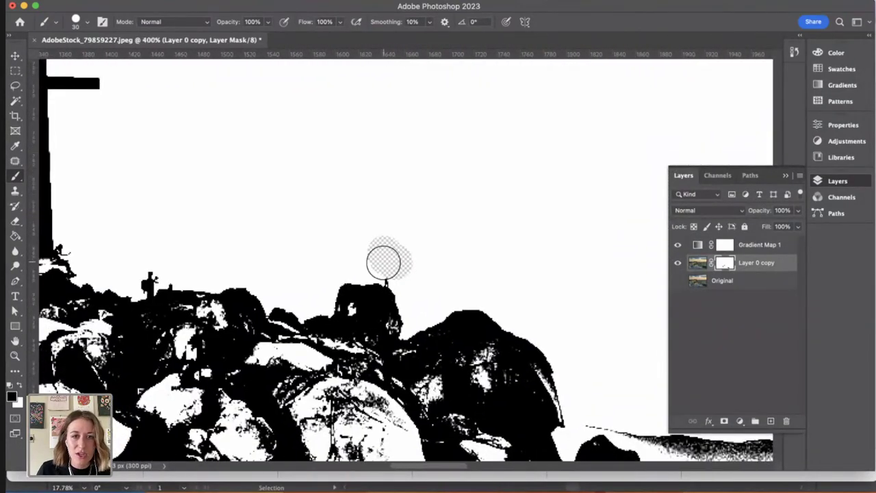
scroll(349, 264, "left", 10)
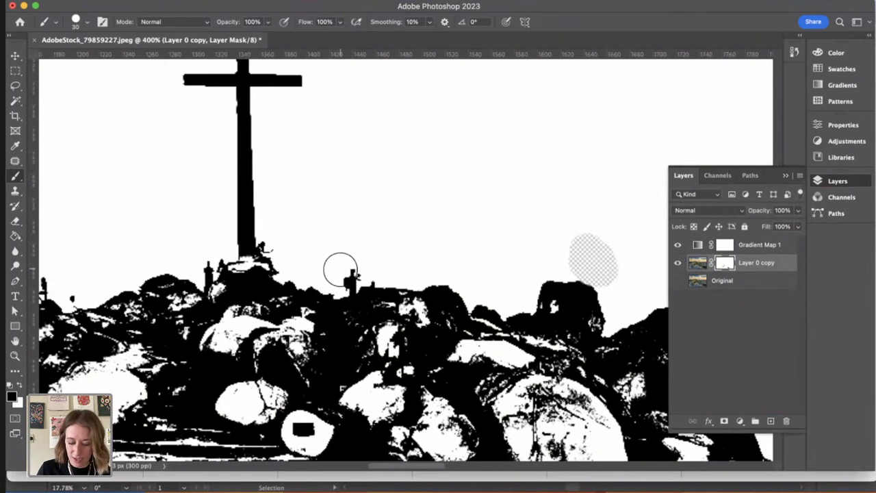
Step: Reduce the brush to 10 px and mask out the people on the rocks beside the cross and around its base
key("bracketleft")
key("bracketleft")
key("bracketleft")
mouse_move(344, 274)
left_mouse_down()
mouse_move(354, 272)
mouse_move(346, 283)
mouse_move(363, 278)
mouse_move(349, 276)
left_mouse_up()
key("bracketleft")
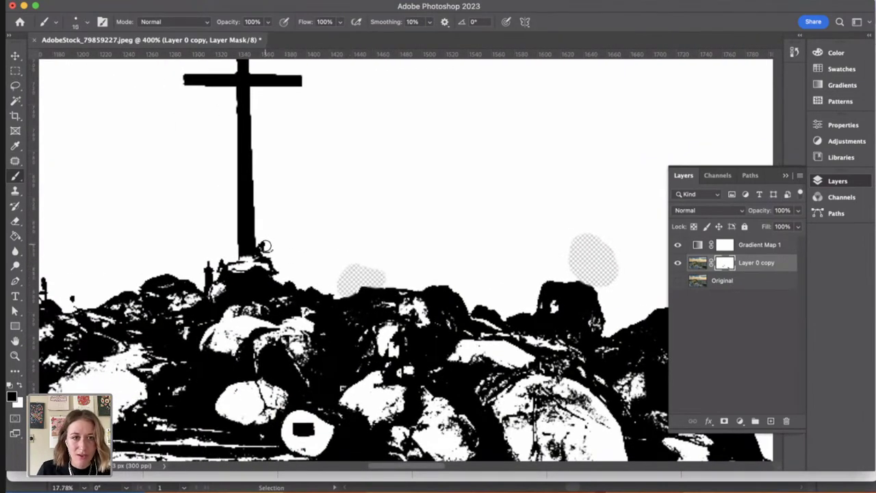
mouse_move(264, 252)
left_mouse_down()
mouse_move(278, 267)
mouse_move(276, 252)
left_mouse_up()
mouse_move(213, 271)
left_mouse_down()
mouse_move(204, 282)
mouse_move(218, 260)
mouse_move(210, 277)
left_mouse_up()
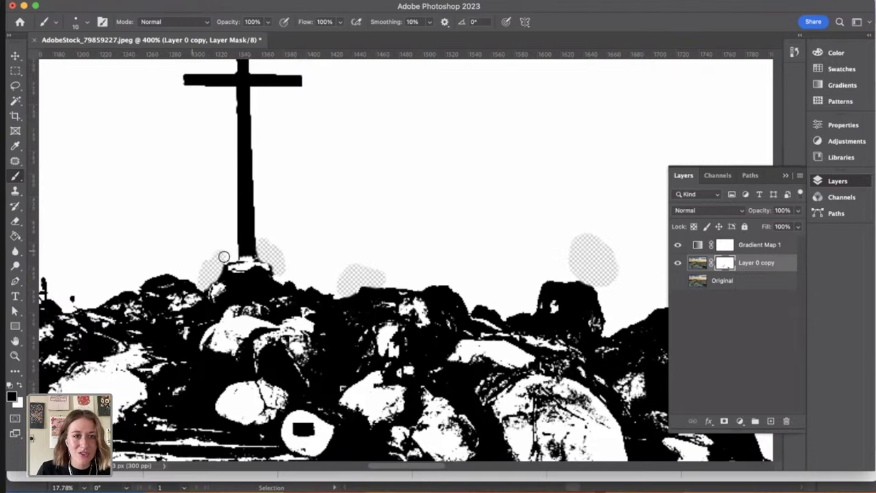
Step: Mask out the leftover figures and specks along the ridge left of the cross and above the distant bush with the 10 px brush
left_click_drag(169, 257, 444, 217)
mouse_move(313, 236)
left_mouse_down()
mouse_move(348, 258)
mouse_move(286, 239)
mouse_move(293, 245)
mouse_move(262, 242)
mouse_move(293, 252)
mouse_move(257, 236)
mouse_move(232, 242)
mouse_move(240, 231)
mouse_move(207, 260)
mouse_move(196, 257)
mouse_move(391, 148)
left_mouse_up()
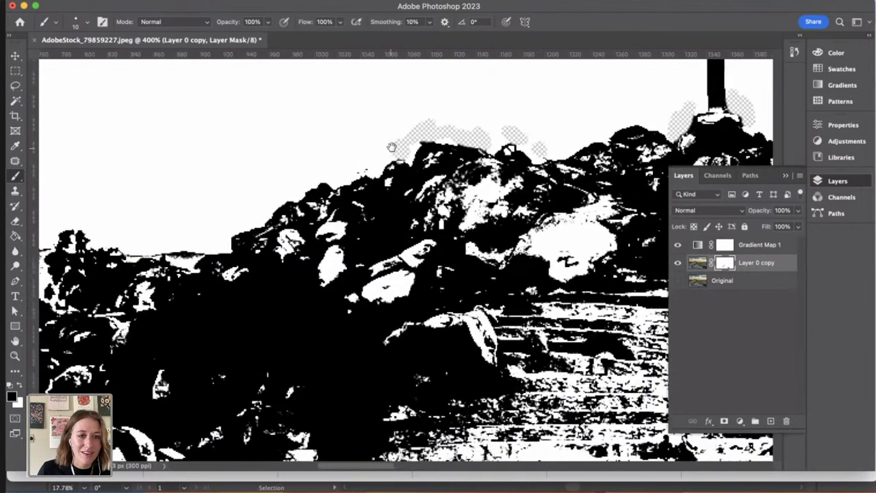
left_click_drag(246, 230, 468, 183)
left_click_drag(558, 152, 544, 155)
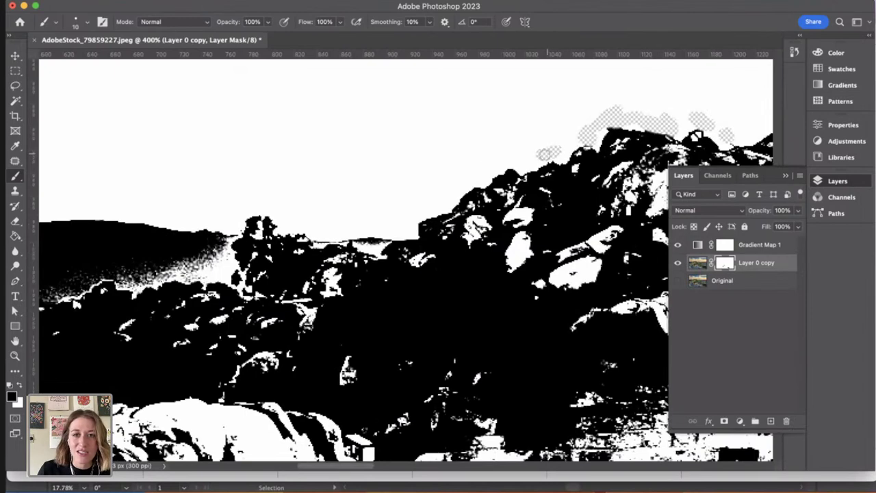
mouse_move(252, 196)
left_mouse_down()
mouse_move(409, 179)
mouse_move(424, 179)
mouse_move(425, 213)
mouse_move(415, 199)
mouse_move(429, 202)
left_mouse_up()
mouse_move(297, 241)
left_mouse_down()
mouse_move(469, 211)
mouse_move(511, 188)
left_mouse_up()
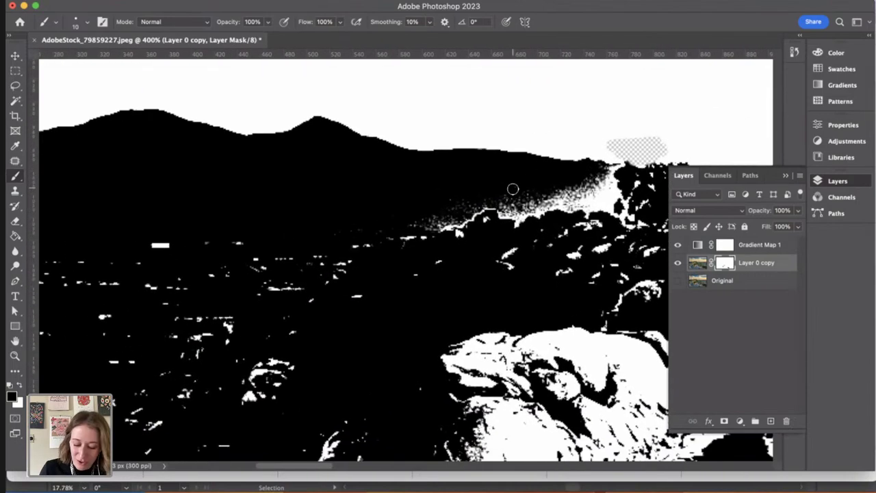
Step: Look over the whole image, from the hilltop and cross down to the dark road, for areas that still need masking
key("super+minus")
key("super+minus")
key("super+minus")
key("super+minus")
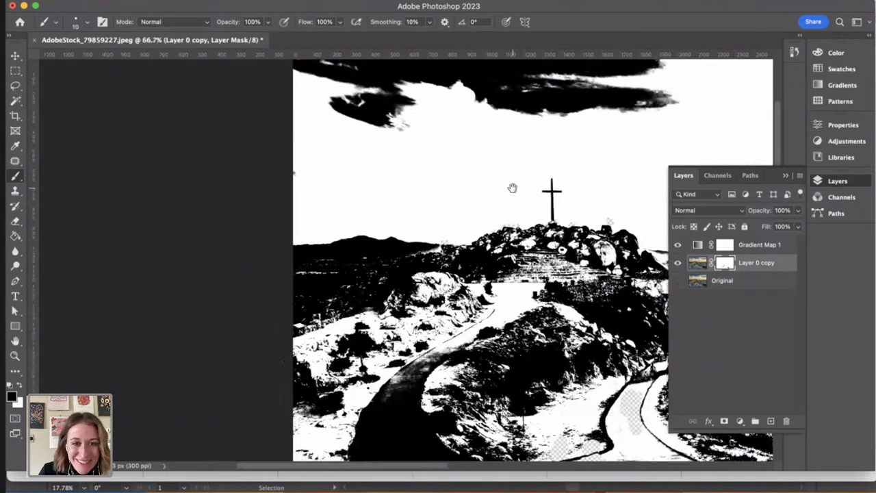
left_click_drag(496, 254, 351, 214)
mouse_move(458, 215)
left_mouse_down()
mouse_move(349, 252)
mouse_move(370, 272)
left_mouse_up()
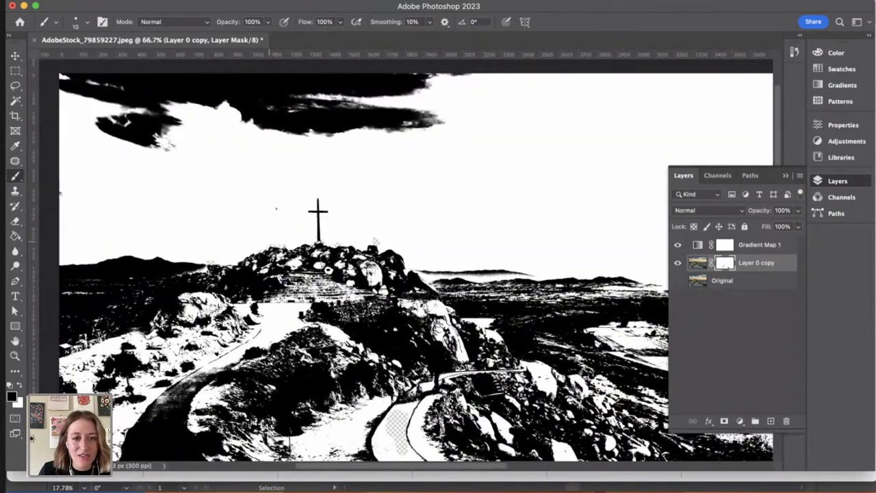
scroll(276, 209, "down", 5)
scroll(274, 260, "down", 3)
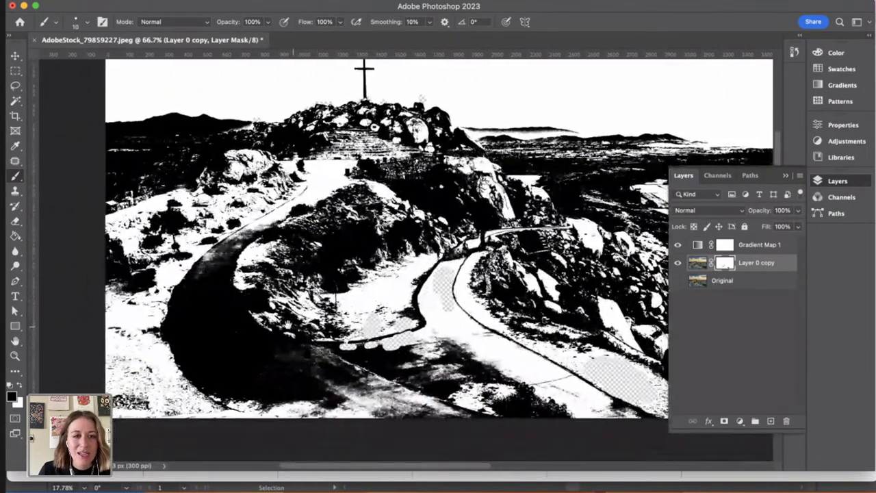
left_click(17, 71)
left_click_drag(169, 231, 349, 419)
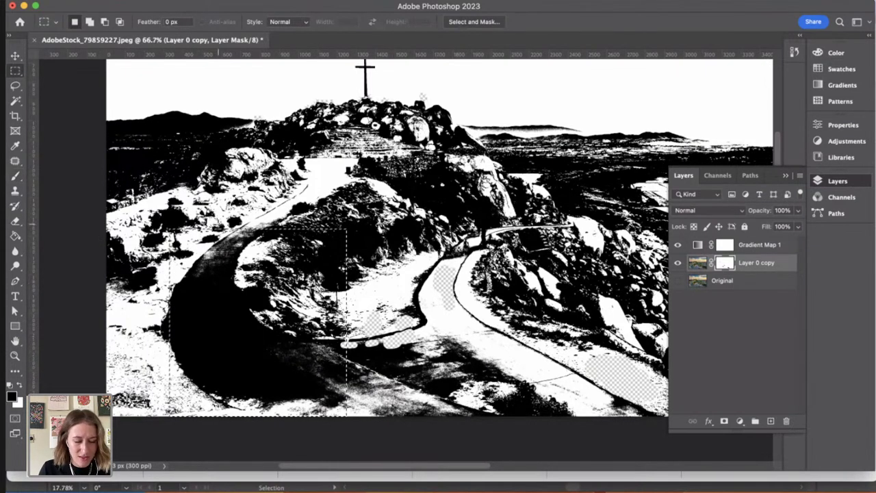
left_click(219, 225)
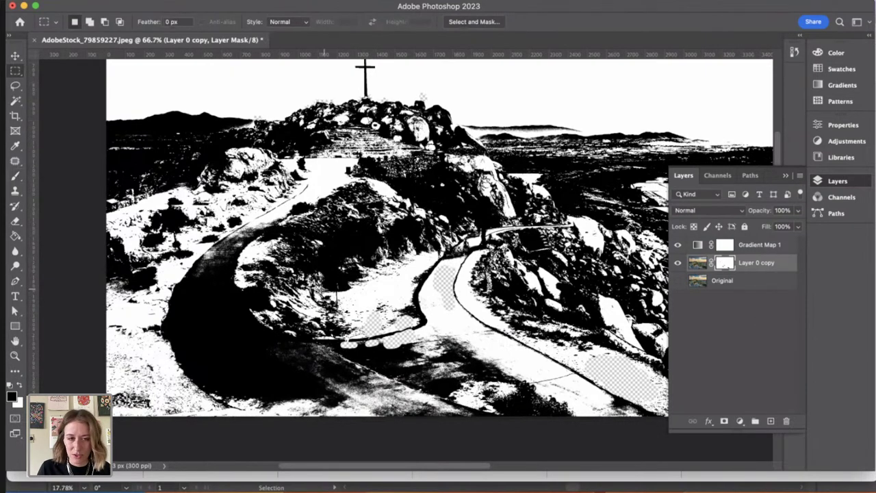
Step: Enlarge the brush to 400 px and mask out the dark curved road and the foreground along the photo's lower edge
key("b")
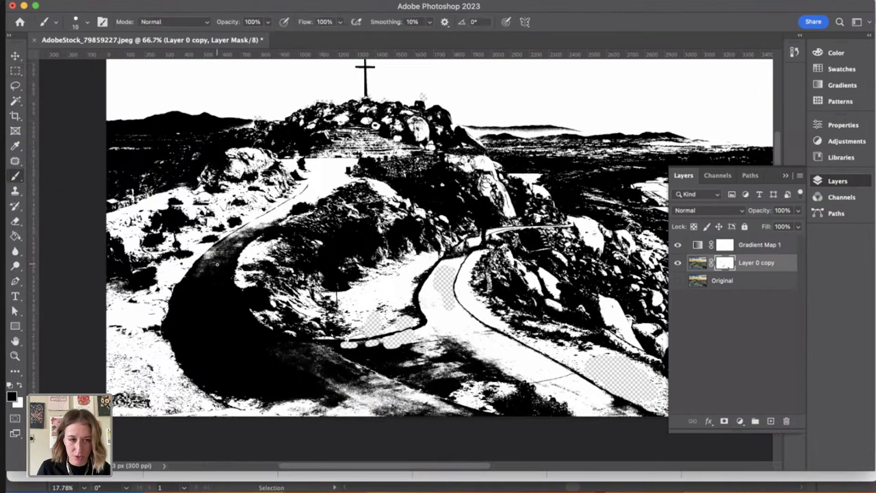
key("bracketright")
key("bracketright")
key("bracketright")
key("bracketright")
key("bracketright")
key("bracketright")
key("bracketright")
key("bracketright")
key("bracketright")
key("bracketright")
key("bracketright")
key("bracketright")
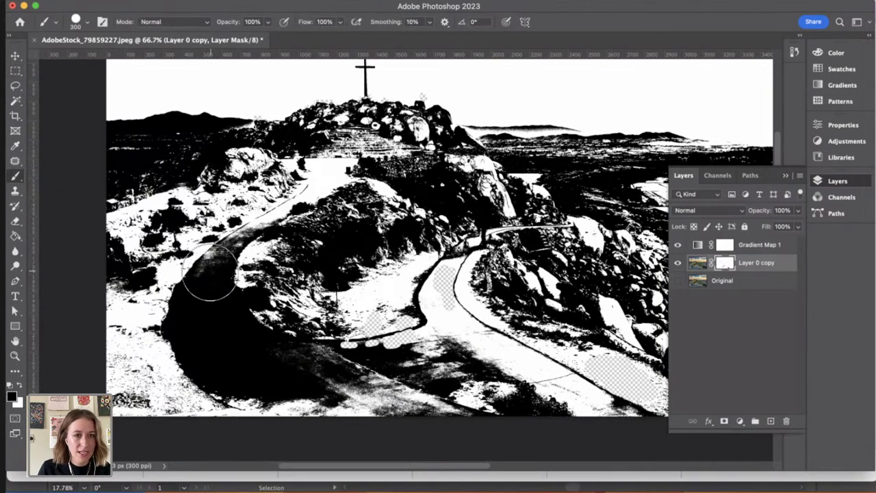
mouse_move(205, 275)
left_mouse_down()
mouse_move(210, 311)
mouse_move(186, 338)
mouse_move(280, 362)
mouse_move(243, 346)
mouse_move(296, 341)
mouse_move(245, 329)
mouse_move(354, 328)
mouse_move(398, 341)
mouse_move(120, 387)
mouse_move(446, 381)
mouse_move(392, 383)
mouse_move(548, 418)
left_mouse_up()
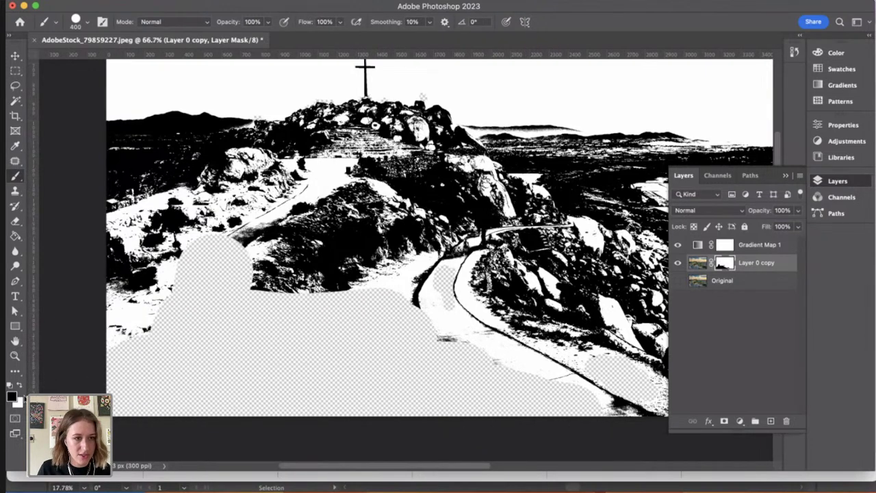
Step: Paint white on the mask with a 90 px brush to restore the dark trail edge beside the masked foreground
key("x")
key("bracketleft")
key("bracketleft")
key("bracketleft")
key("bracketleft")
key("bracketleft")
key("bracketleft")
key("bracketleft")
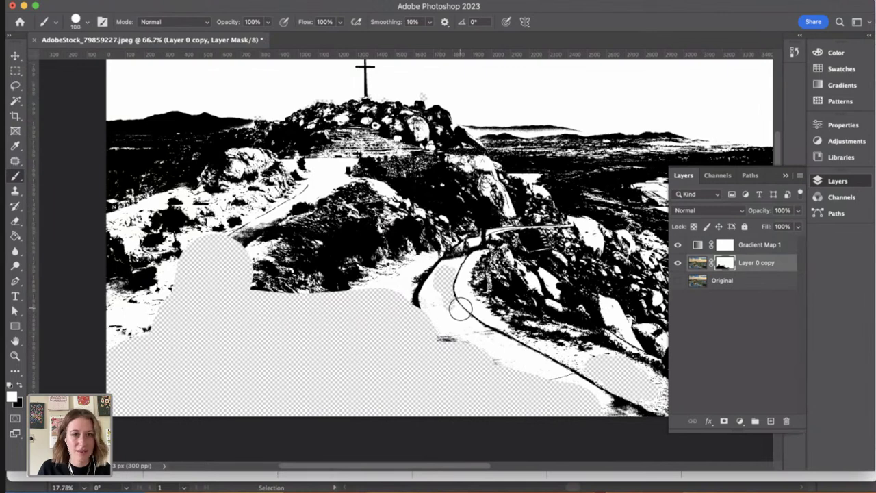
key("bracketleft")
mouse_move(460, 308)
left_mouse_down()
mouse_move(427, 329)
mouse_move(444, 347)
mouse_move(416, 342)
mouse_move(443, 343)
mouse_move(569, 390)
mouse_move(550, 381)
mouse_move(524, 391)
left_mouse_up()
Step: Mask out the group of people and their shadows on the trail's upper bend in black with a 40 px brush
left_click_drag(504, 349, 692, 192)
key("super+plus")
key("super+plus")
key("super+plus")
key("super+plus")
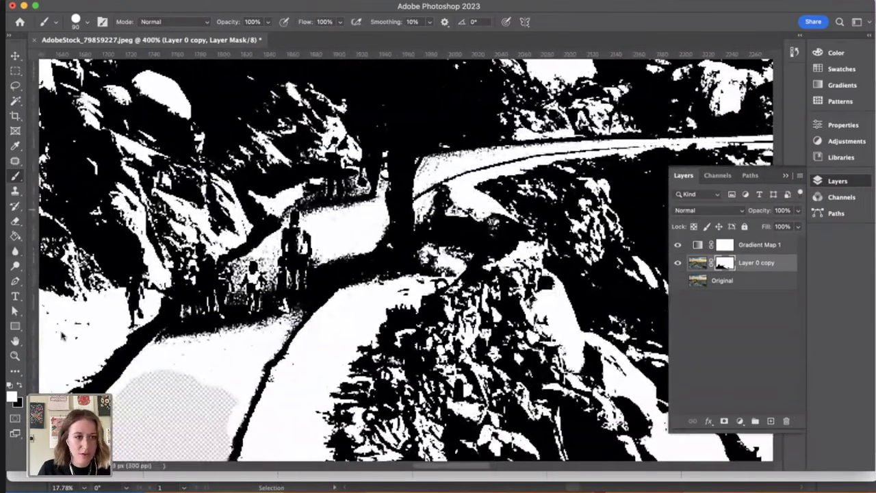
left_click(19, 386)
key("bracketleft")
key("bracketleft")
key("bracketleft")
key("bracketleft")
key("bracketleft")
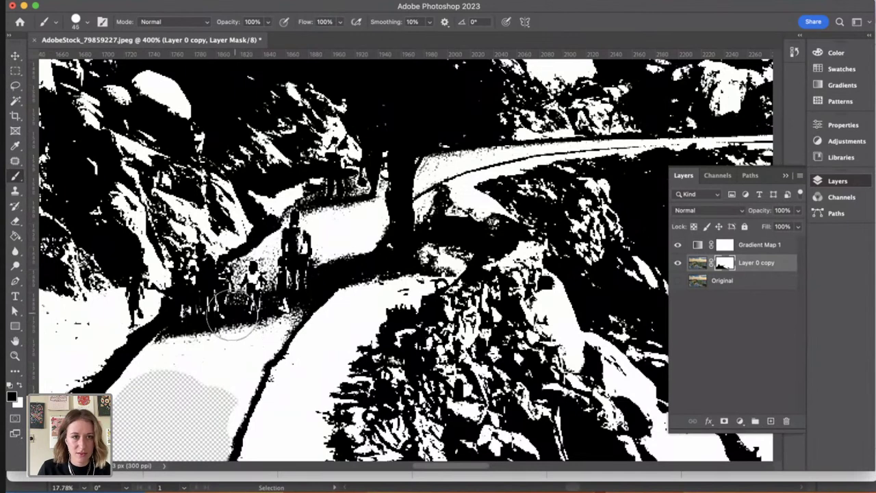
mouse_move(264, 281)
left_mouse_down()
mouse_move(215, 307)
mouse_move(226, 307)
mouse_move(288, 243)
mouse_move(319, 248)
mouse_move(266, 308)
mouse_move(361, 232)
mouse_move(314, 250)
left_mouse_up()
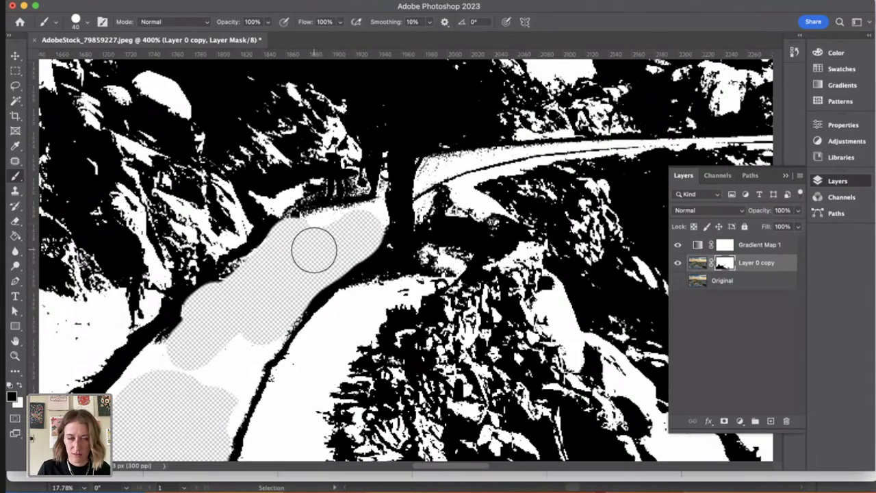
Step: Patch away the black rectangular mark and the speck beneath it on the round white stone below the cross, sampling the pale boulder
key("super+minus")
key("super+minus")
key("super+minus")
scroll(408, 258, "up", 5)
scroll(408, 258, "left", 4)
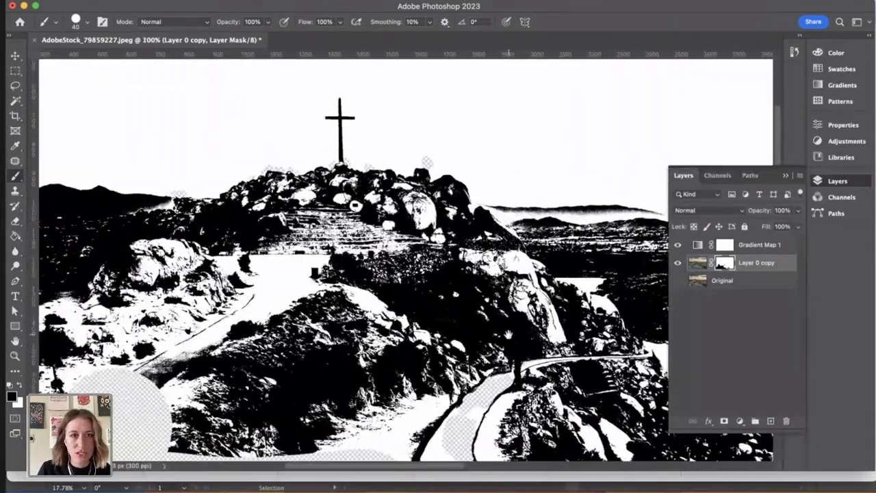
key("super+plus")
key("super+plus")
key("super+plus")
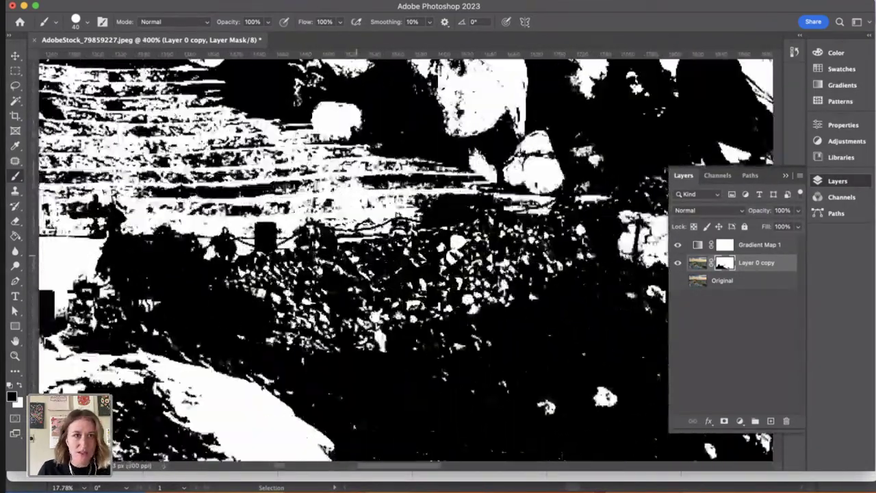
scroll(356, 255, "up", 6)
scroll(356, 255, "left", 4)
key("j")
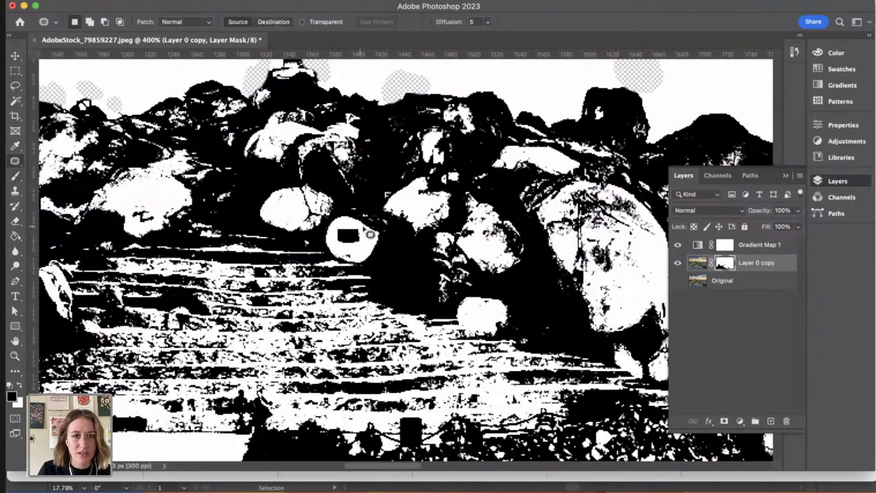
left_click(699, 264)
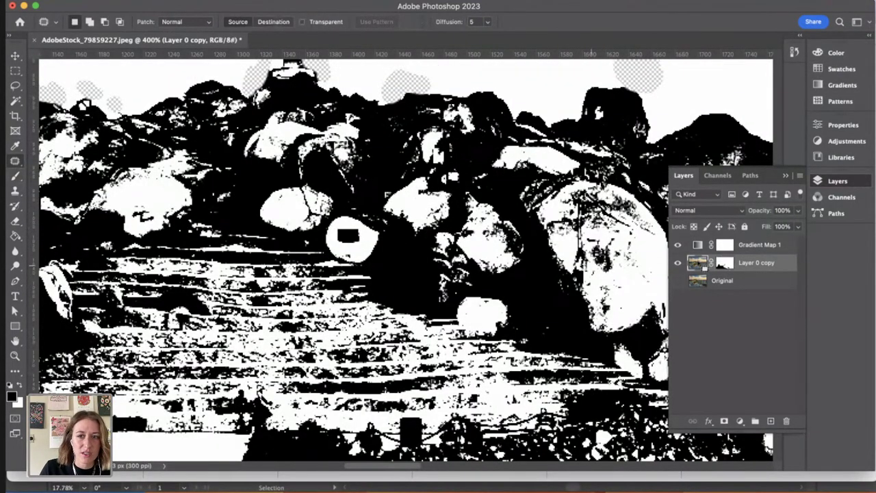
mouse_move(346, 237)
left_mouse_down()
mouse_move(363, 253)
mouse_move(335, 228)
left_mouse_up()
left_click_drag(167, 198, 168, 199)
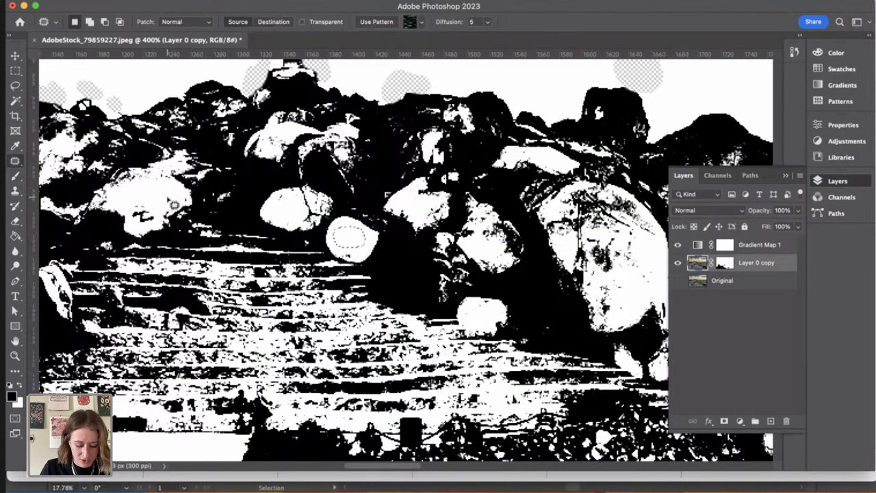
key("super+d")
mouse_move(350, 248)
left_mouse_down()
mouse_move(343, 247)
mouse_move(346, 257)
mouse_move(165, 191)
left_mouse_up()
key("super+d")
left_click_drag(536, 195, 614, 203)
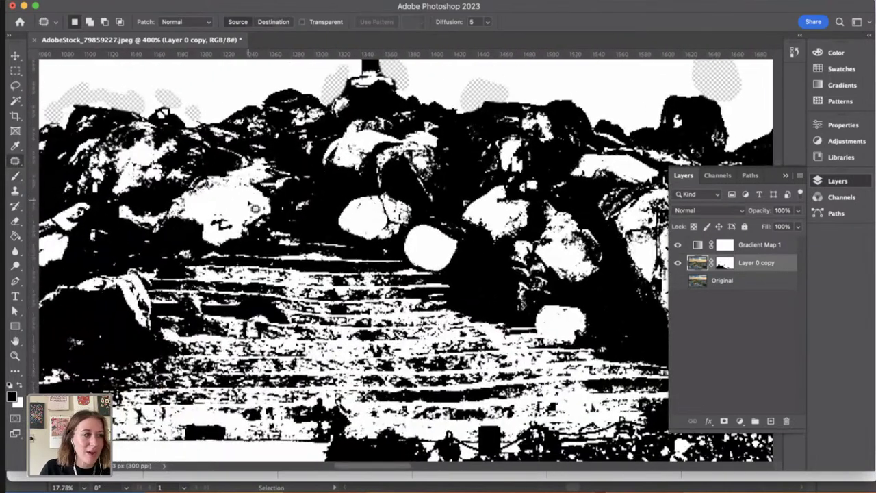
mouse_move(238, 216)
left_mouse_down()
mouse_move(217, 214)
mouse_move(215, 234)
mouse_move(238, 240)
mouse_move(240, 218)
left_mouse_up()
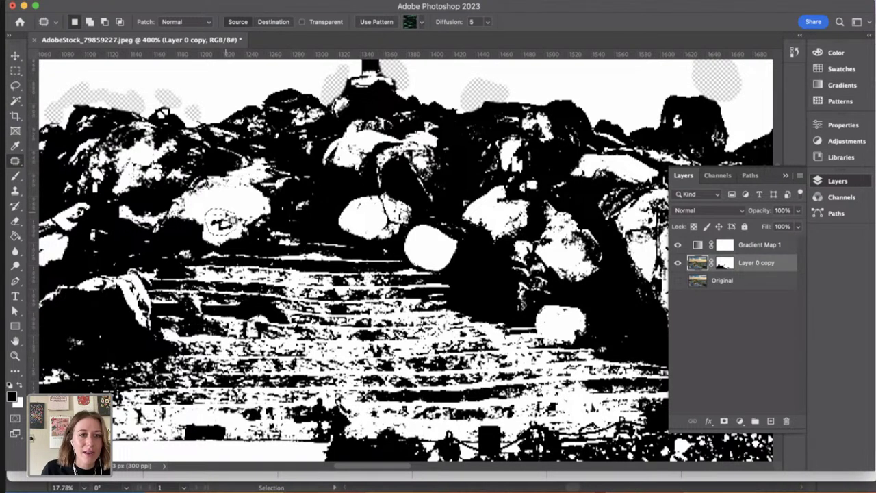
mouse_move(226, 216)
left_mouse_down()
mouse_move(304, 211)
mouse_move(212, 214)
mouse_move(370, 223)
mouse_move(216, 113)
mouse_move(218, 96)
left_mouse_up()
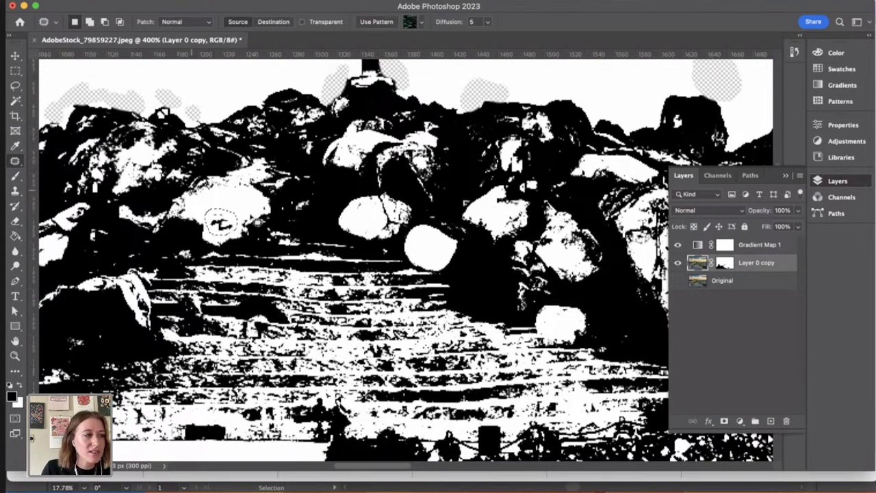
key("ctrl+d")
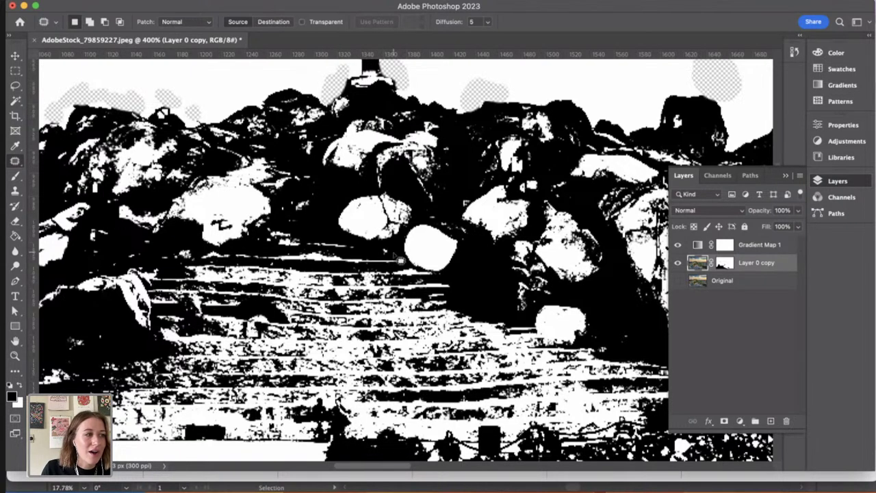
Step: Examine the cross, the surrounding hills and the sky for elements that still need cleaning up
scroll(445, 267, "up", 6)
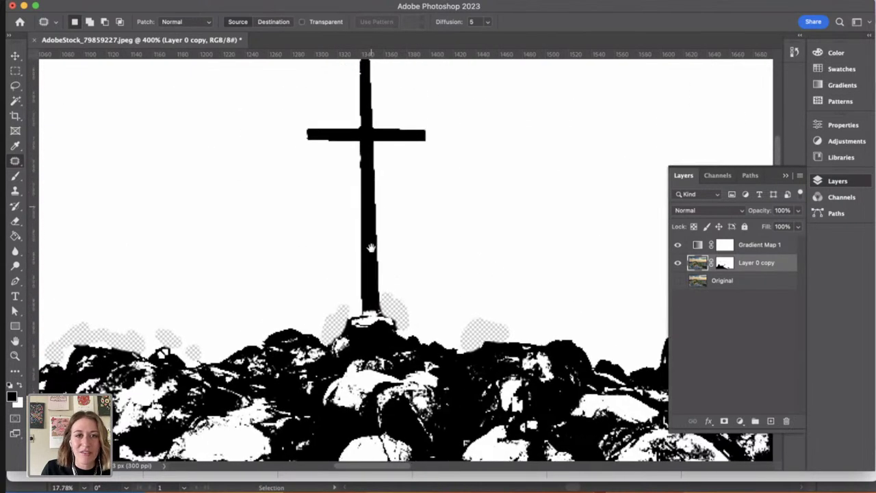
scroll(371, 248, "up", 3)
key("super+minus")
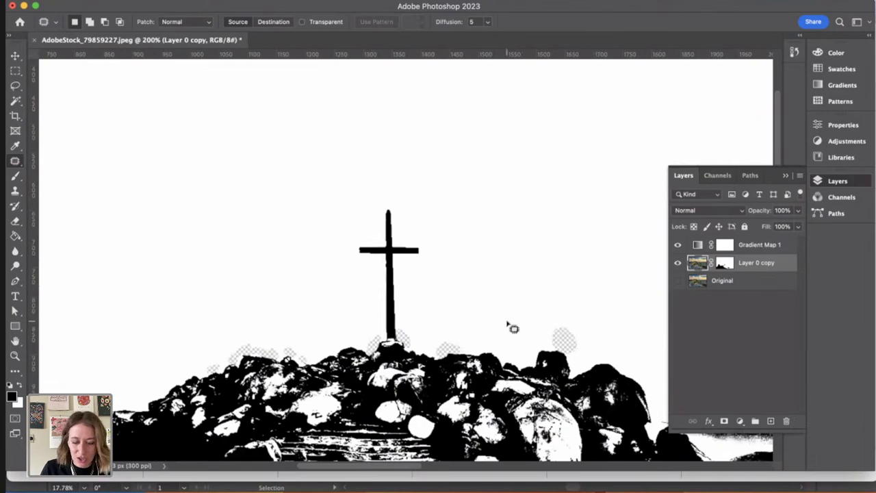
key("super+minus")
key("super+minus")
left_click_drag(507, 322, 287, 191)
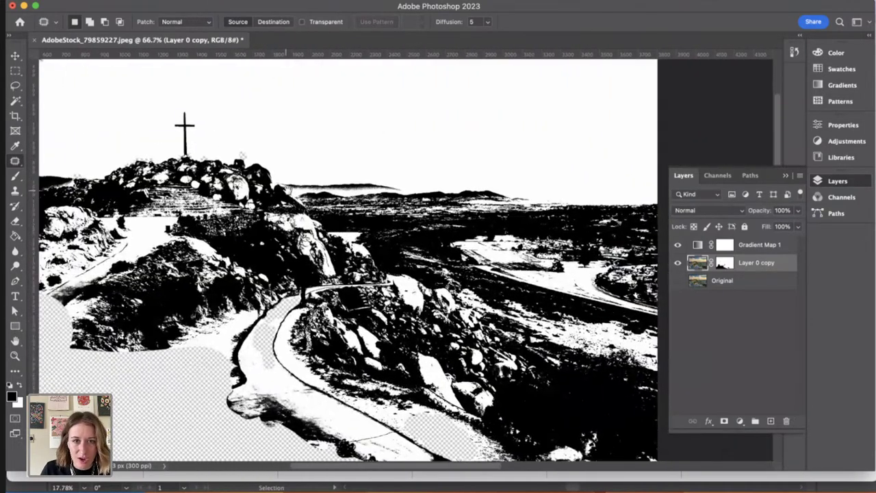
scroll(406, 260, "left", 6)
scroll(406, 260, "up", 3)
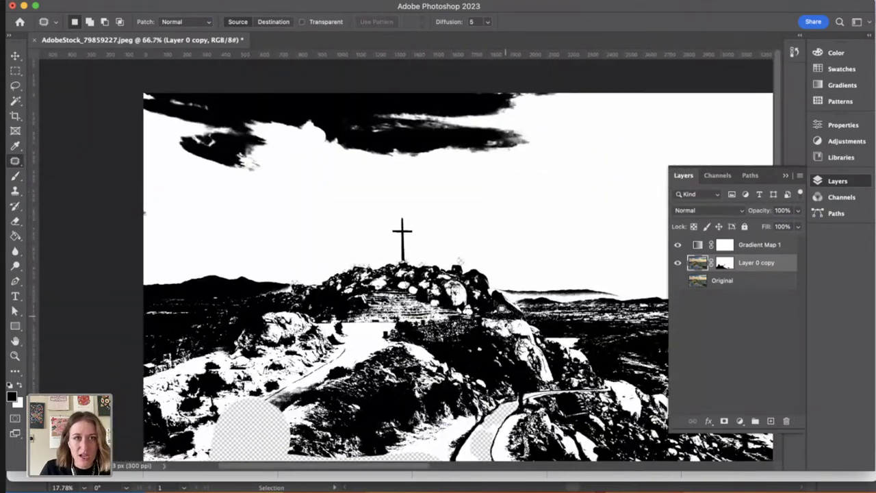
Step: Mask out the dark clouds and the small speck at the sky's left edge on the photo layer's mask with a 200 px brush
left_click(723, 263)
key("b")
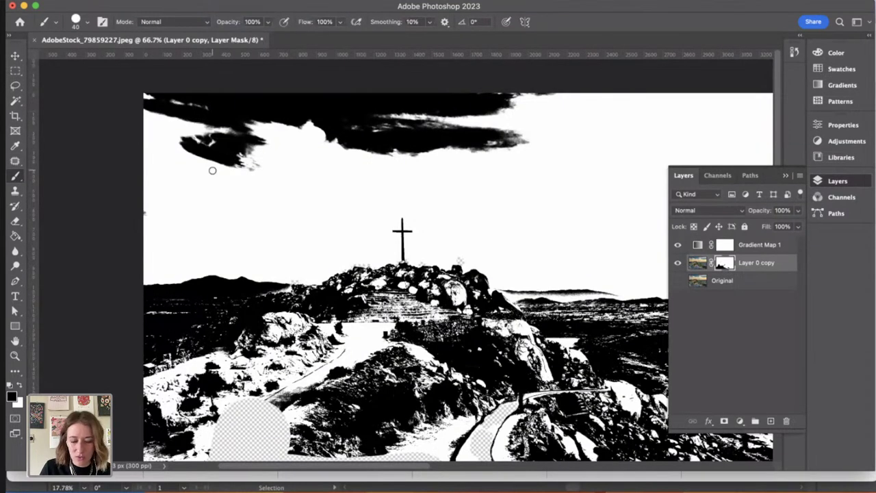
key("bracketright")
key("bracketright")
key("bracketright")
key("bracketright")
key("bracketright")
key("bracketright")
key("bracketright")
key("bracketright")
key("bracketright")
mouse_move(248, 160)
left_mouse_down()
mouse_move(166, 129)
mouse_move(319, 103)
left_mouse_up()
mouse_move(375, 89)
left_mouse_down()
mouse_move(538, 104)
mouse_move(113, 100)
mouse_move(362, 136)
mouse_move(470, 133)
mouse_move(332, 134)
mouse_move(413, 144)
mouse_move(388, 144)
mouse_move(441, 143)
mouse_move(299, 132)
mouse_move(425, 121)
left_mouse_up()
key("space")
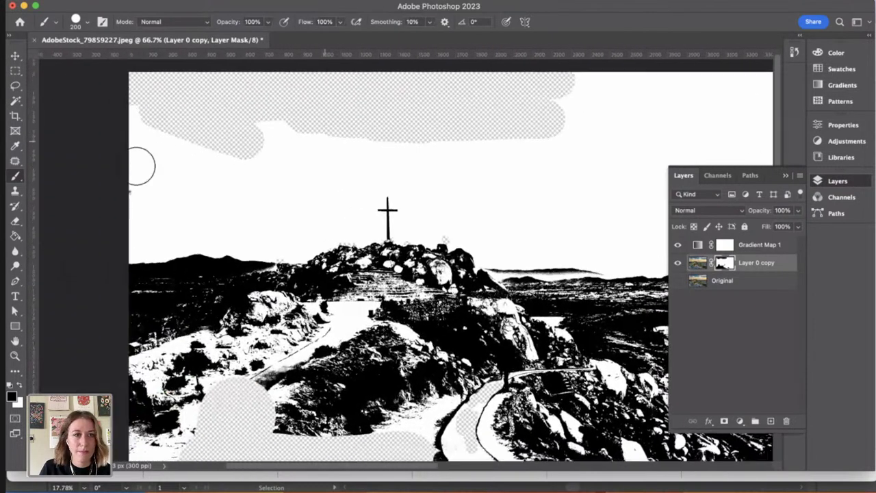
left_click_drag(154, 142, 161, 192)
Step: Quick-export the image as a PNG named Sky to the Desktop
scroll(292, 164, "right", 6)
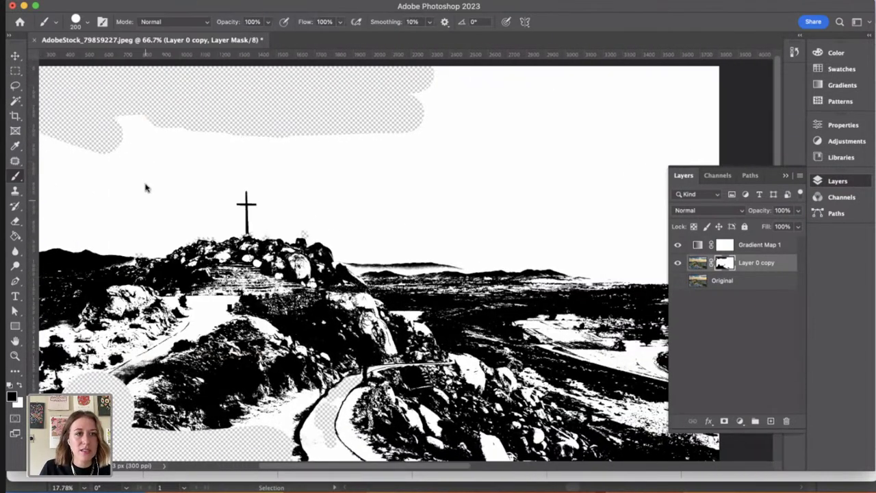
left_click(92, 1)
mouse_move(171, 176)
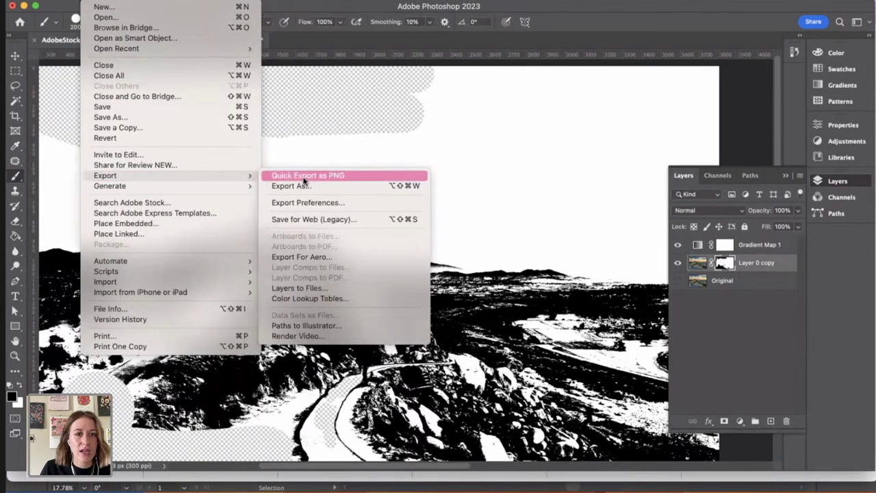
left_click(309, 177)
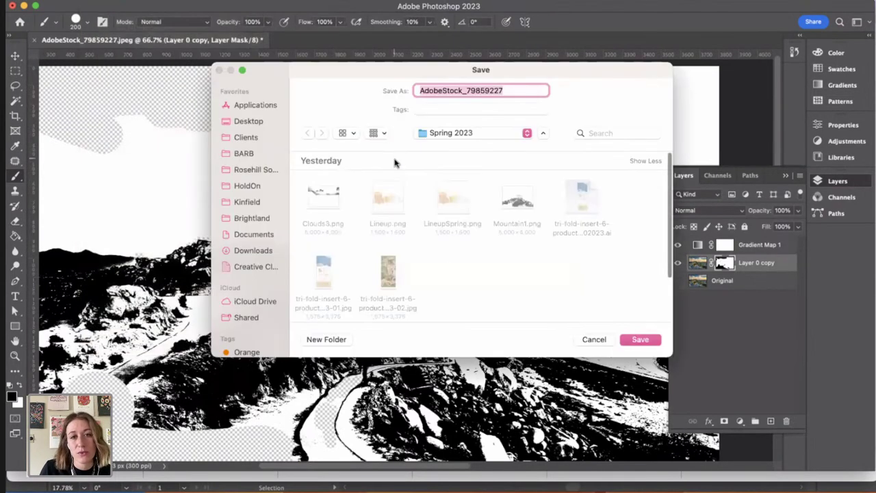
left_click(250, 123)
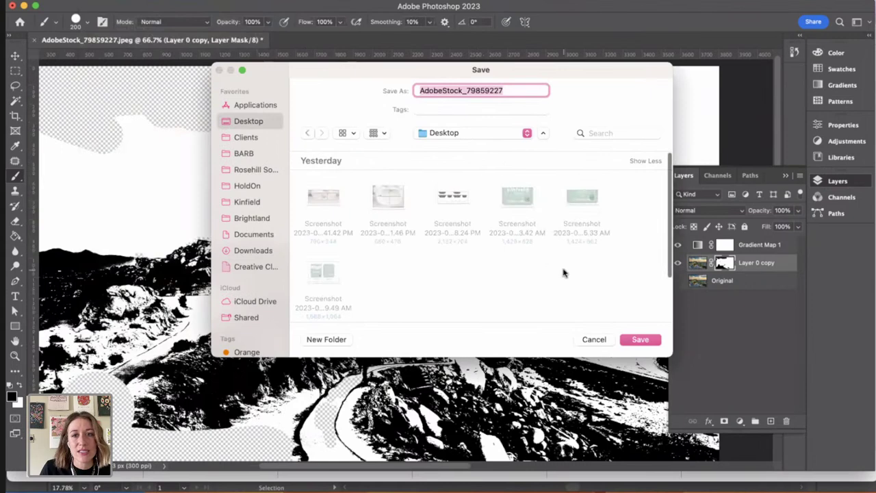
type("Sky")
key("Return")
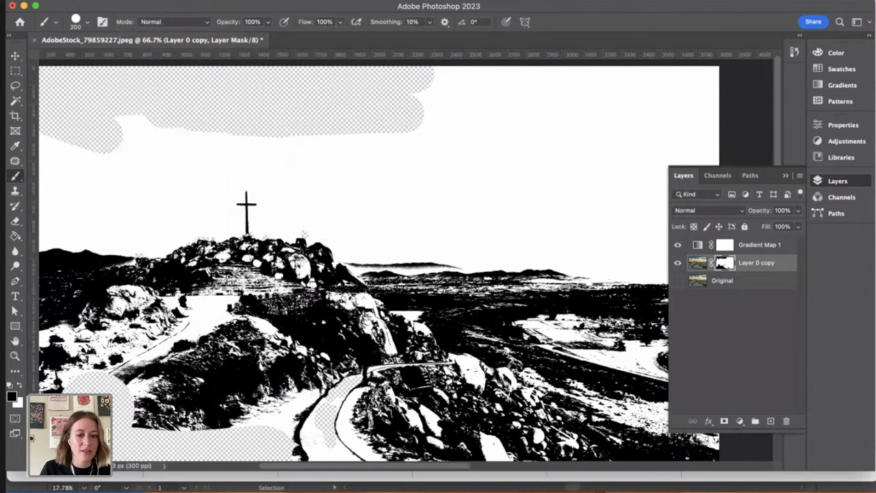
Step: Switch to Illustrator and bring SKy.png from the Desktop into the document beside the 18 × 24 in artboard
key("super+Tab")
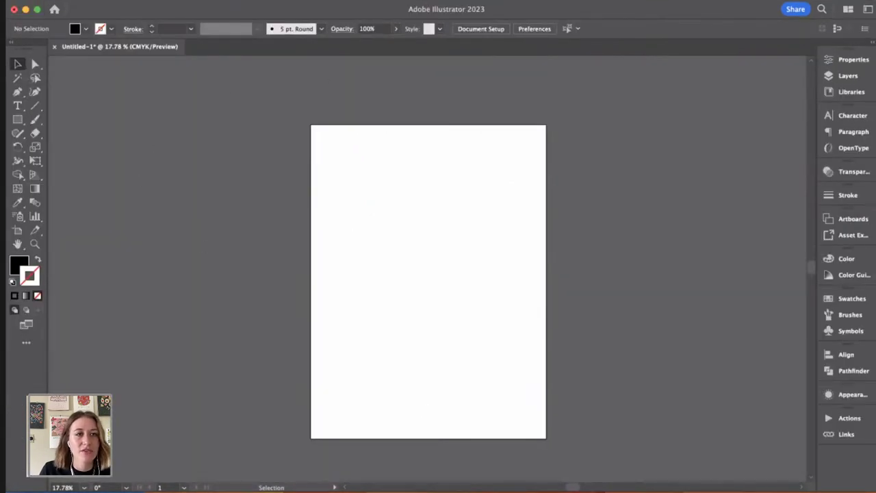
left_click(18, 230)
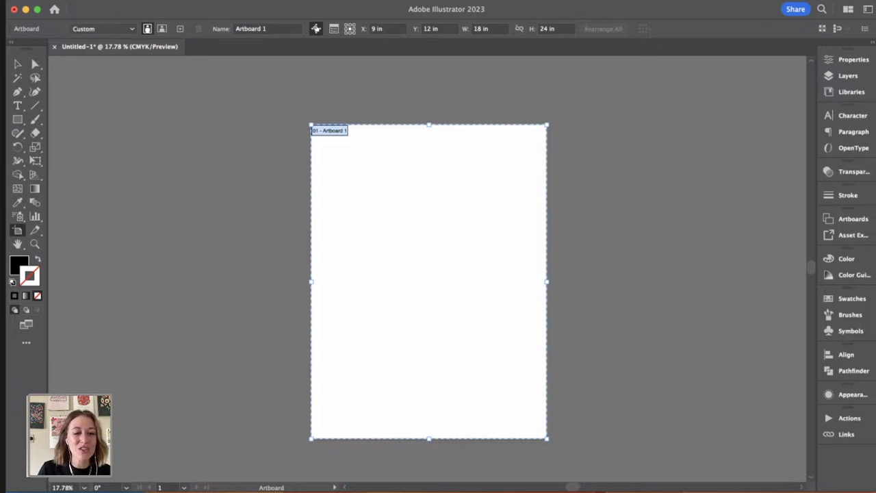
key("super+Tab")
left_click(286, 133)
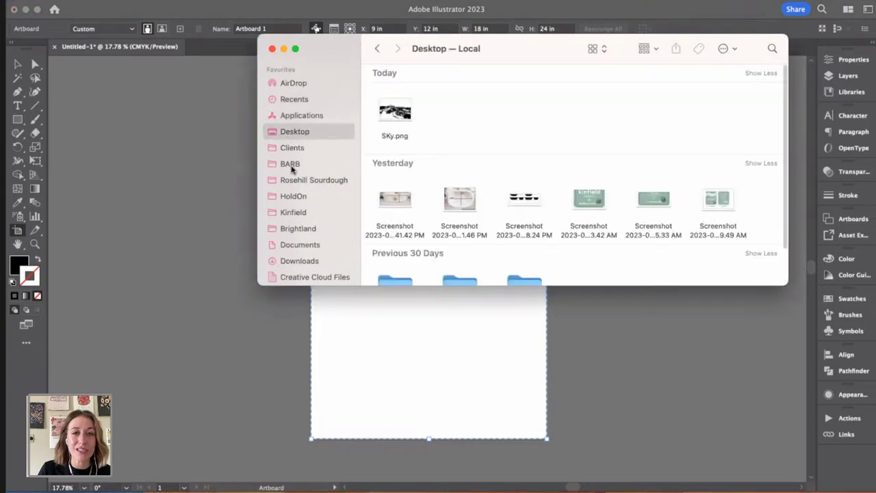
left_click_drag(391, 117, 78, 189)
Step: Move the linked landscape image onto the artboard and enlarge it proportionally to about 28.1 × 18.7 in, overlapping both side edges
key("v")
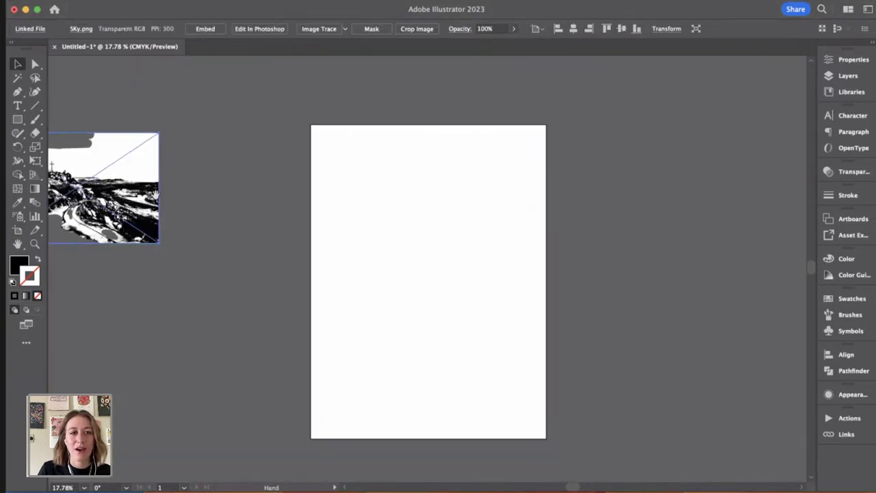
scroll(156, 194, "left", 3)
left_click_drag(274, 205, 611, 242)
scroll(611, 241, "right", 4)
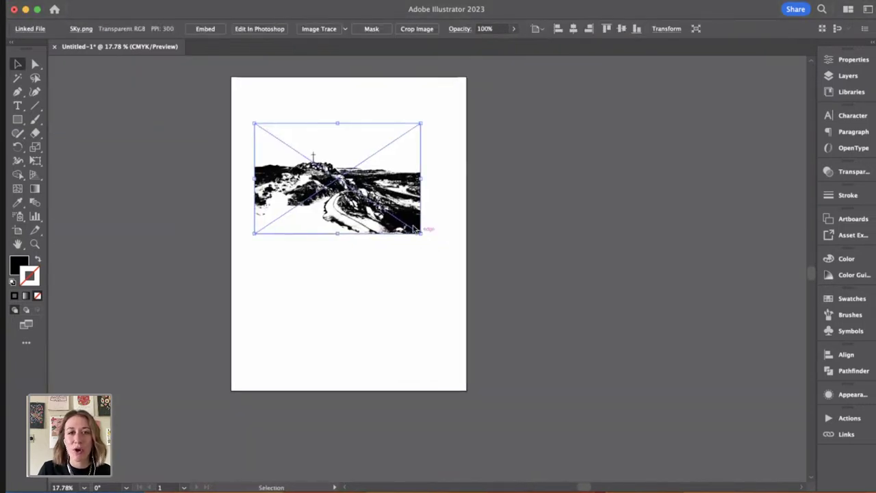
left_click_drag(420, 234, 513, 273)
left_click_drag(405, 222, 430, 265)
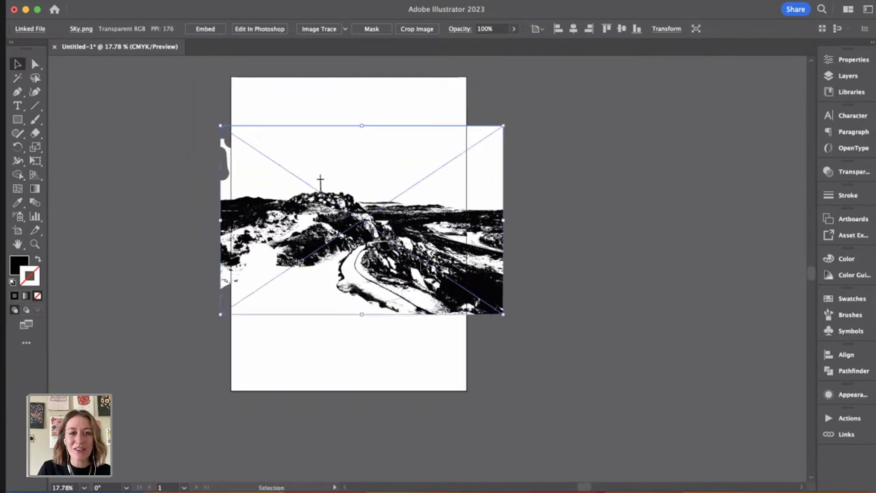
left_click(523, 259)
left_click_drag(522, 260, 540, 269)
left_click(456, 271)
left_click_drag(521, 325, 568, 355)
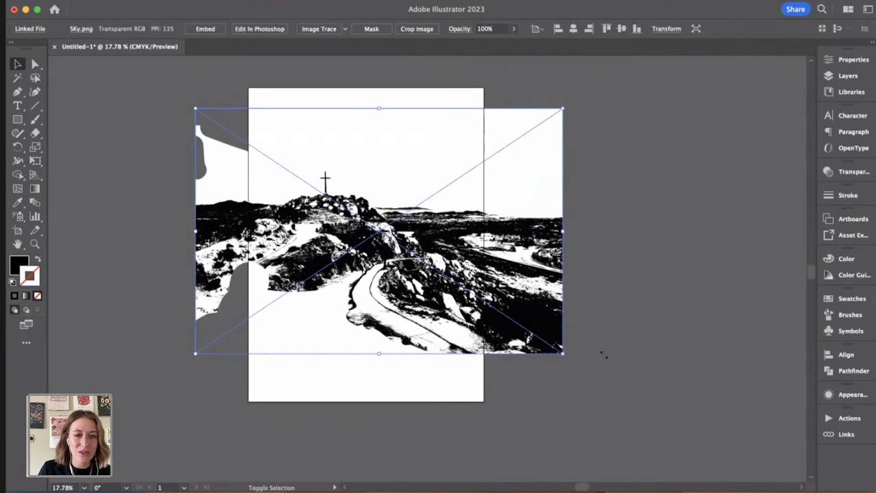
left_click(603, 354)
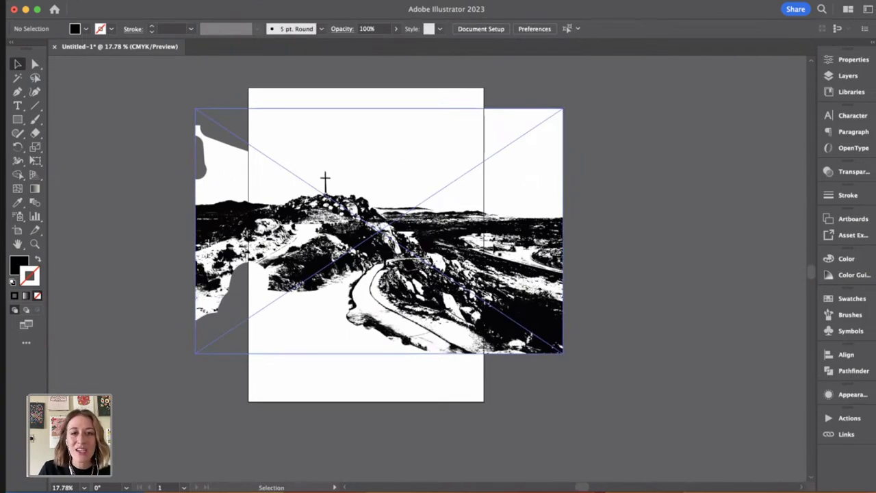
Step: Image-trace the landscape with the Sketched Art preset and shift the tracing to the right over the artboard
left_click(449, 212)
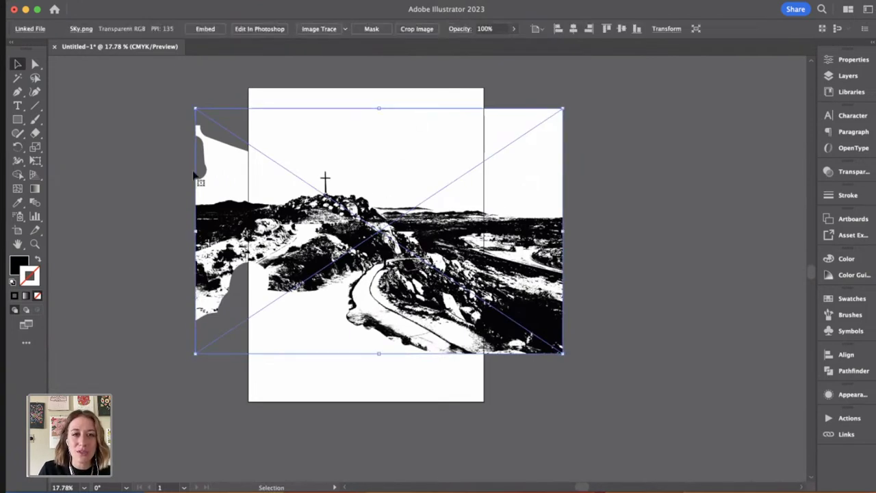
left_click(345, 30)
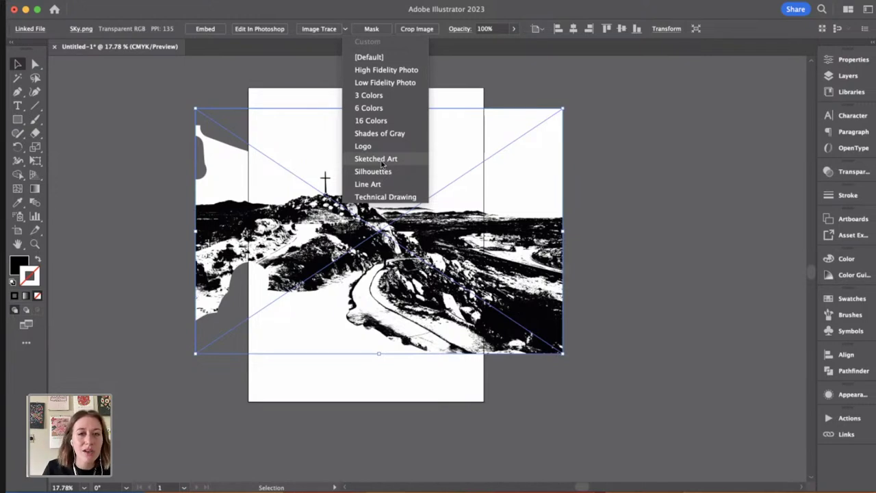
left_click(375, 158)
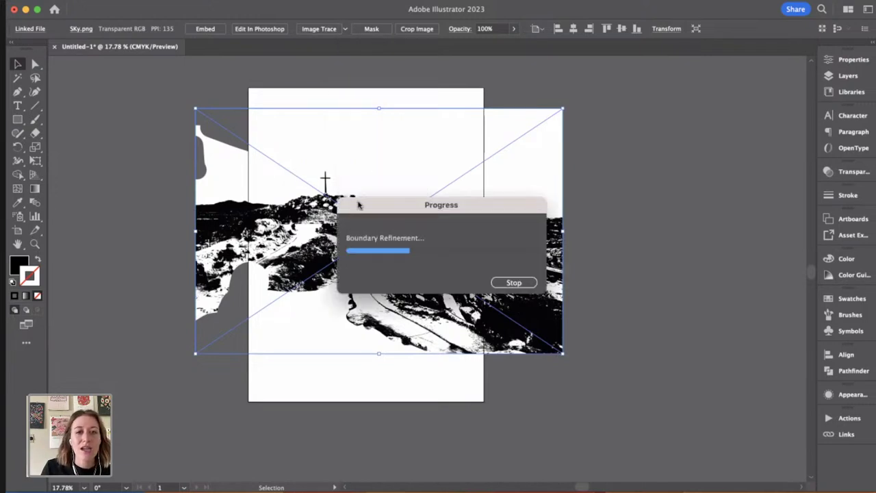
mouse_move(485, 224)
left_mouse_down()
mouse_move(542, 237)
mouse_move(528, 227)
left_mouse_up()
mouse_move(553, 338)
left_mouse_down()
mouse_move(528, 341)
mouse_move(538, 337)
left_mouse_up()
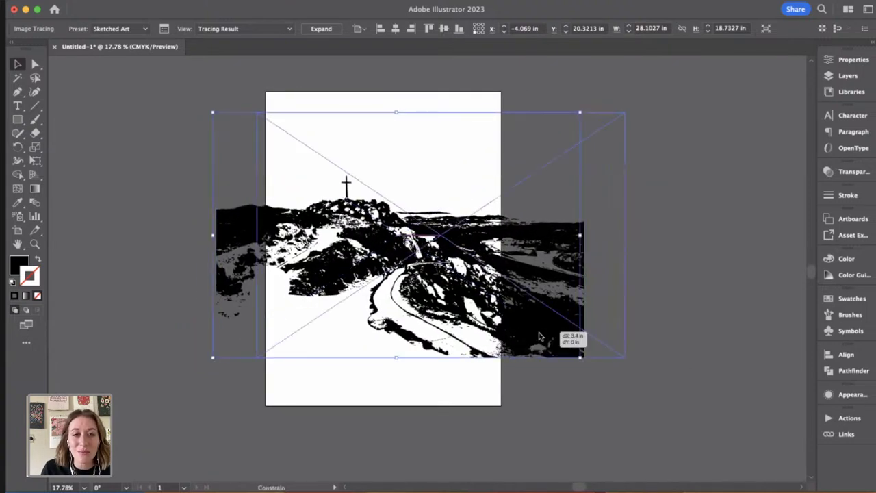
left_click_drag(446, 191, 446, 192)
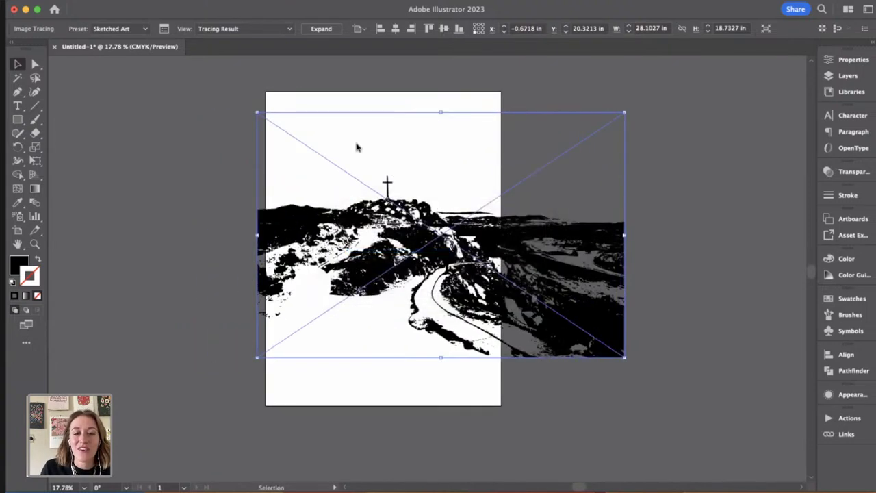
left_click_drag(451, 223, 437, 226)
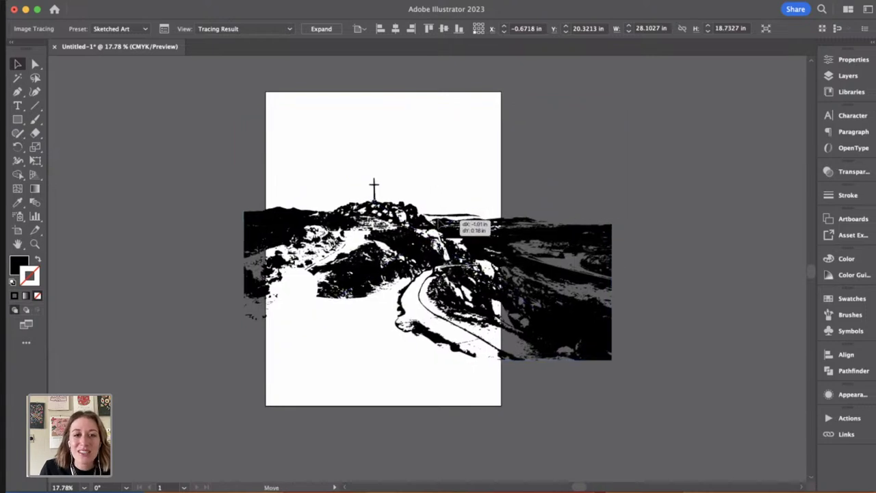
Step: Try expanding the tracing into paths and enlarging the group so the hill fills more of the artboard
left_click(319, 30)
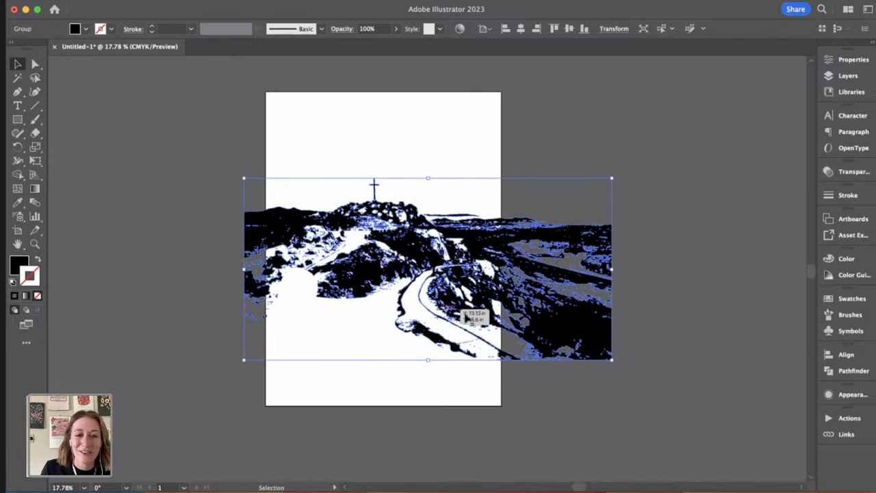
left_click_drag(612, 269, 743, 270)
left_click_drag(552, 287, 521, 304)
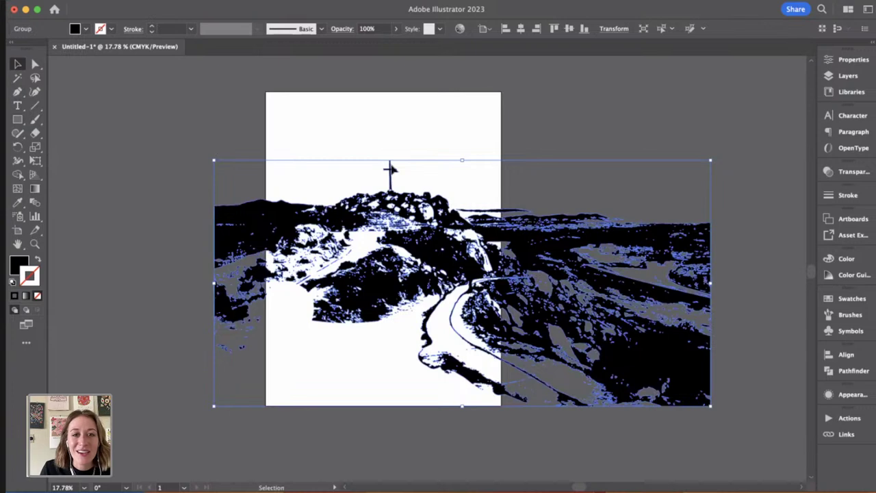
mouse_move(470, 234)
left_mouse_down()
mouse_move(456, 233)
mouse_move(476, 228)
left_mouse_up()
Step: Undo the enlargement and the expansion of the tracing
key("super+z")
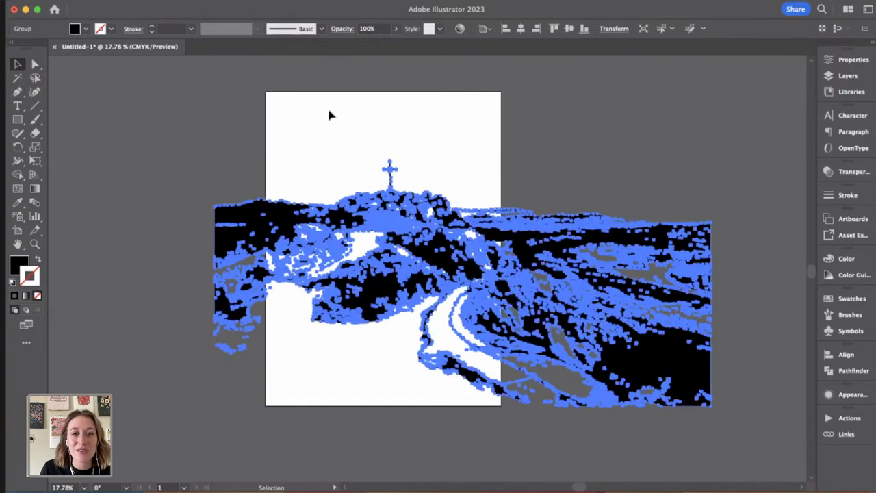
key("super+z")
key("super+z")
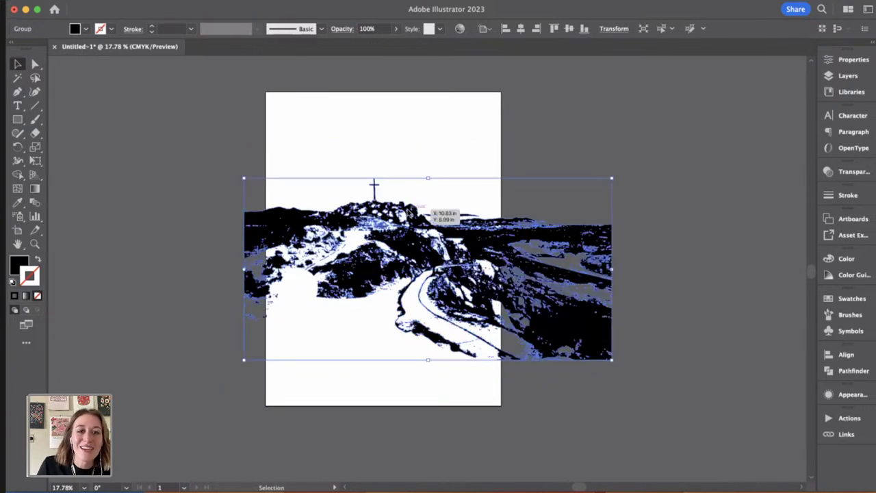
key("a")
key("super+z")
key("v")
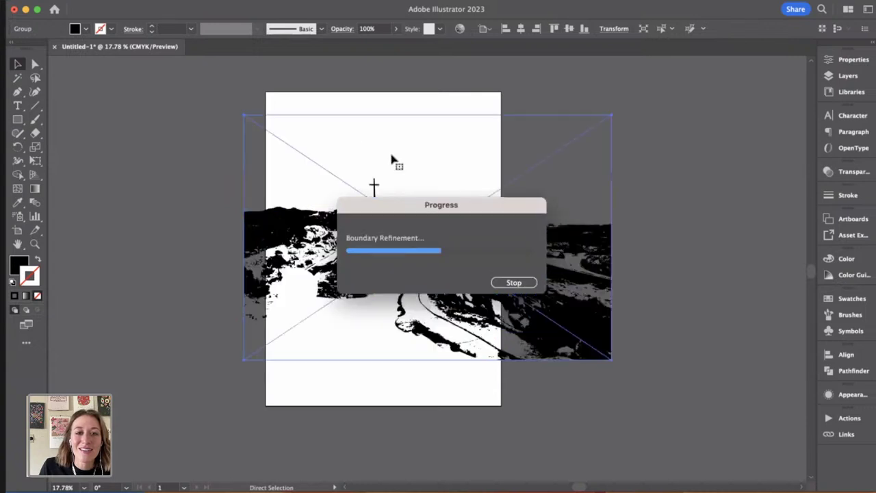
Step: Shift the tracing to the left so the cross sits left of the artboard's right half, and expand it into vector paths
mouse_move(420, 190)
left_mouse_down()
mouse_move(387, 191)
mouse_move(406, 191)
left_mouse_up()
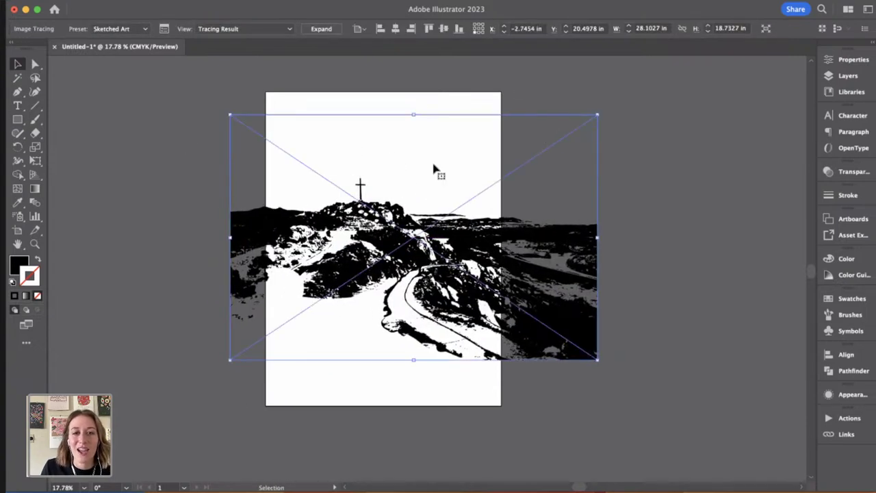
mouse_move(459, 247)
left_mouse_down()
mouse_move(514, 239)
mouse_move(433, 251)
left_mouse_up()
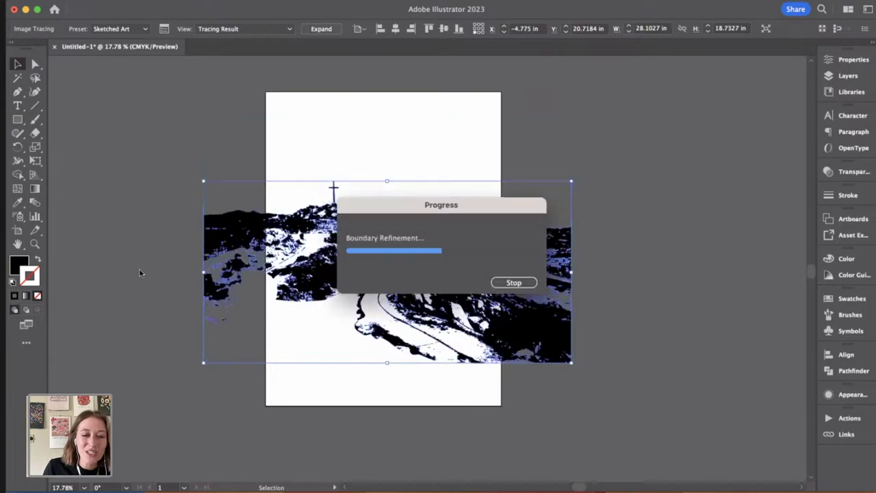
Step: Examine the expanded paths of the rocks and the winding road up close
key("super+=")
key("super+=")
key("super+=")
key("super+=")
key("super+=")
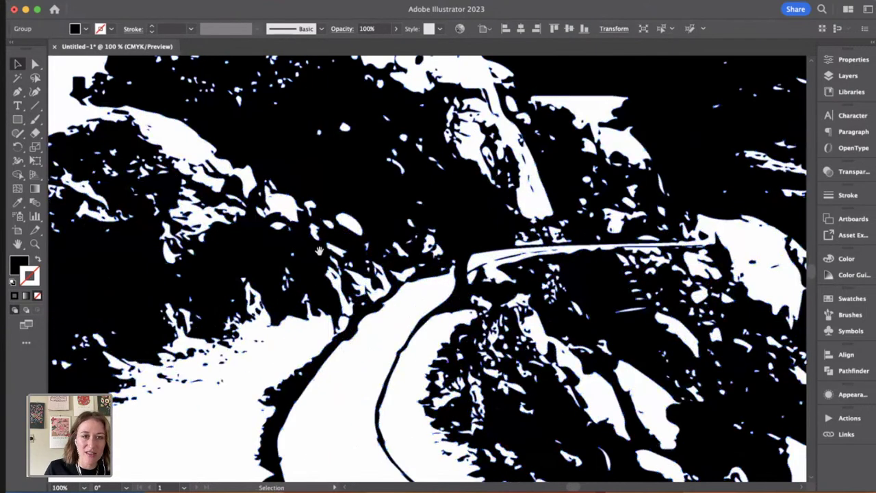
left_click_drag(258, 245, 415, 221)
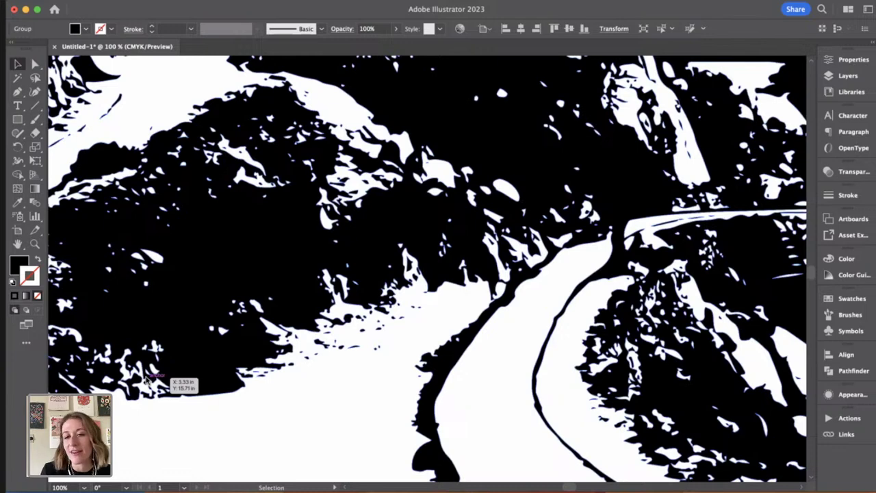
Step: Save the document on the computer as PosterDayOne.ai on the Desktop, in Illustrator 2020 format
key("super+s")
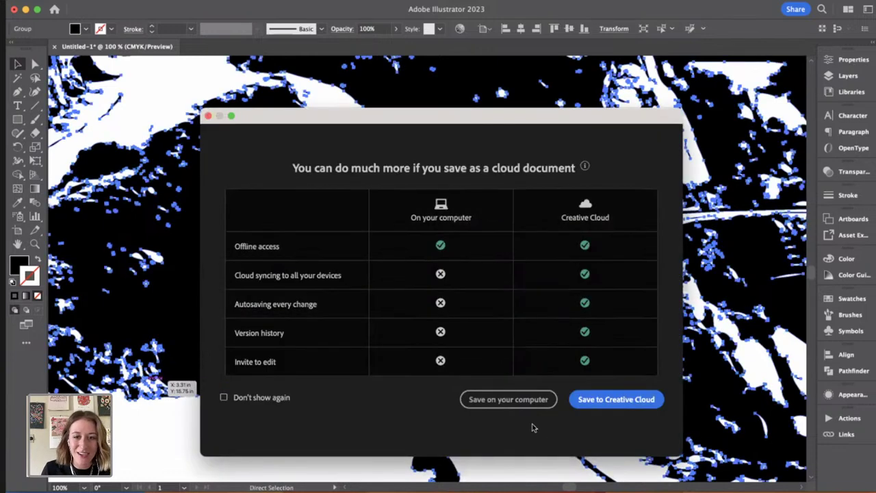
left_click(512, 400)
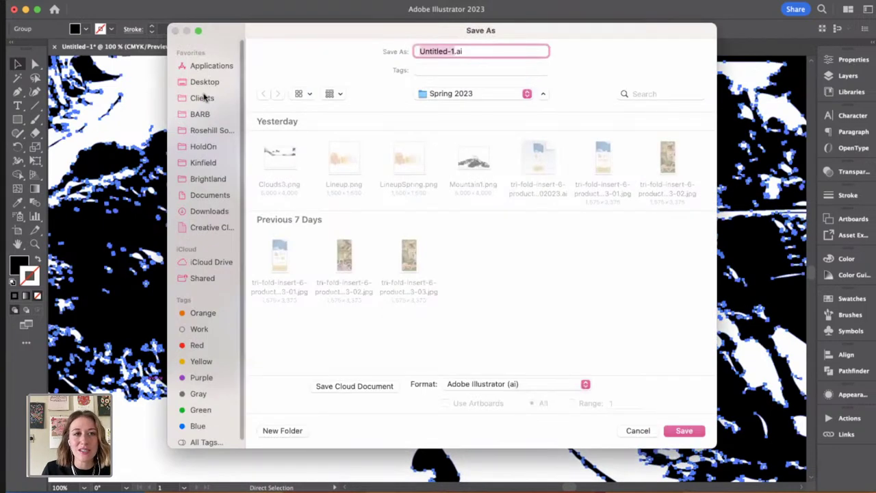
left_click(204, 98)
left_click(205, 81)
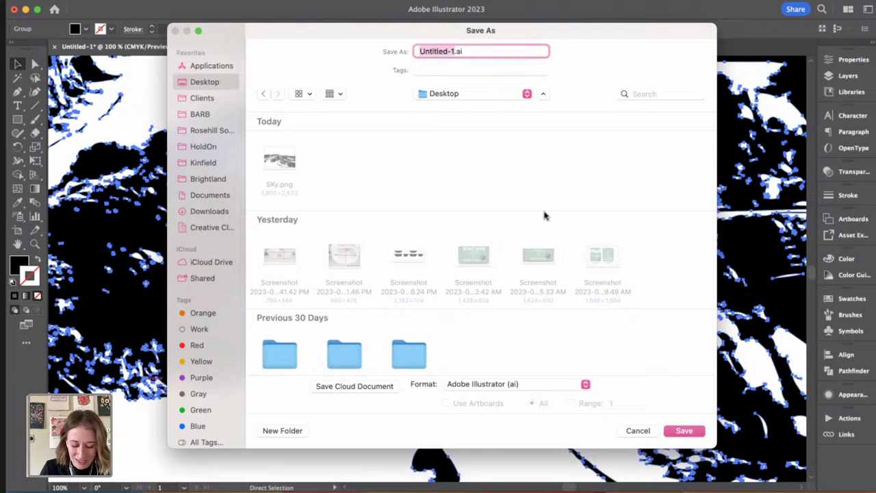
type("PosterDayOne")
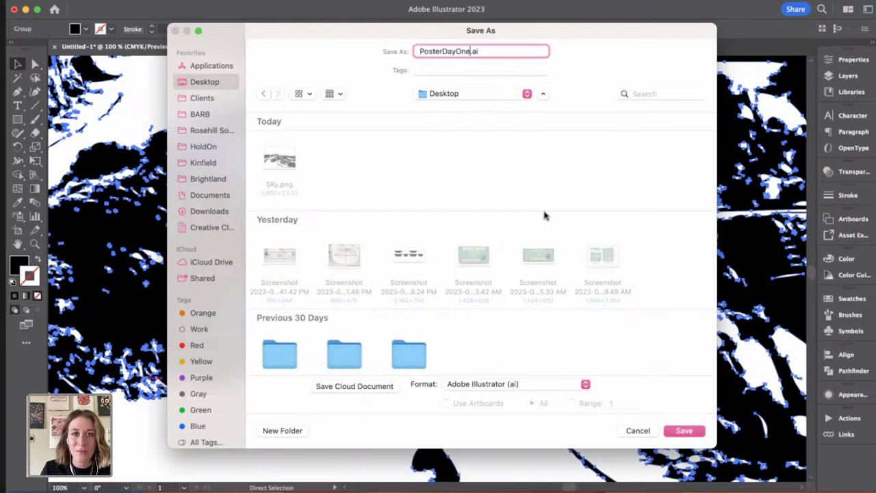
key("Return")
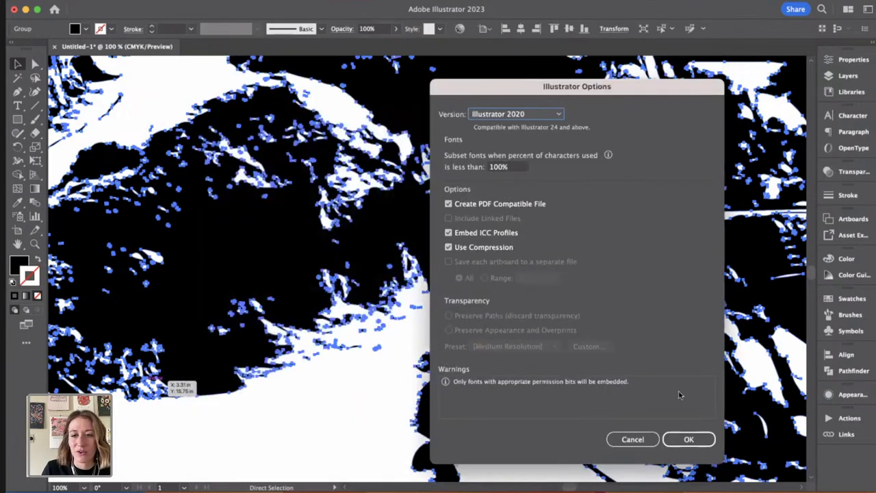
left_click(689, 440)
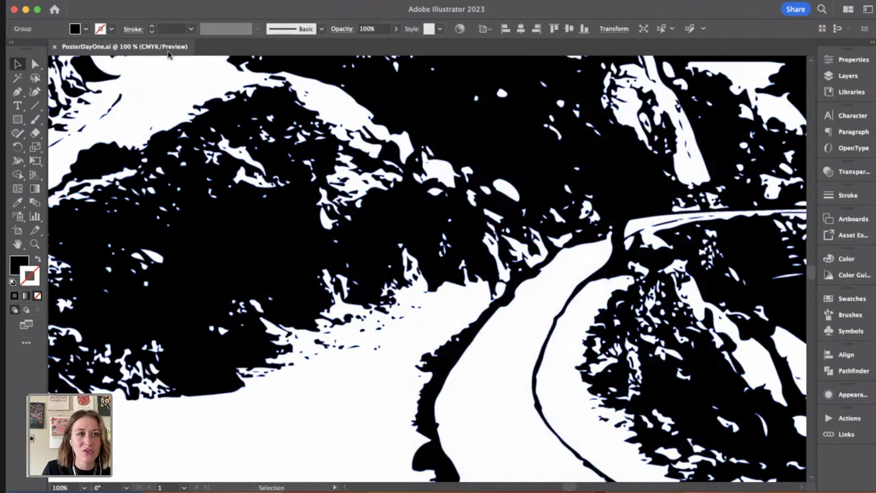
Step: Reposition the expanded landscape group toward the upper right and enlarge it proportionally beyond the artboard's right edge
left_click_drag(256, 137, 393, 265)
key("super+minus")
key("super+minus")
key("super+minus")
key("super+minus")
mouse_move(517, 179)
left_mouse_down()
mouse_move(495, 213)
mouse_move(470, 203)
left_mouse_up()
left_click(470, 203)
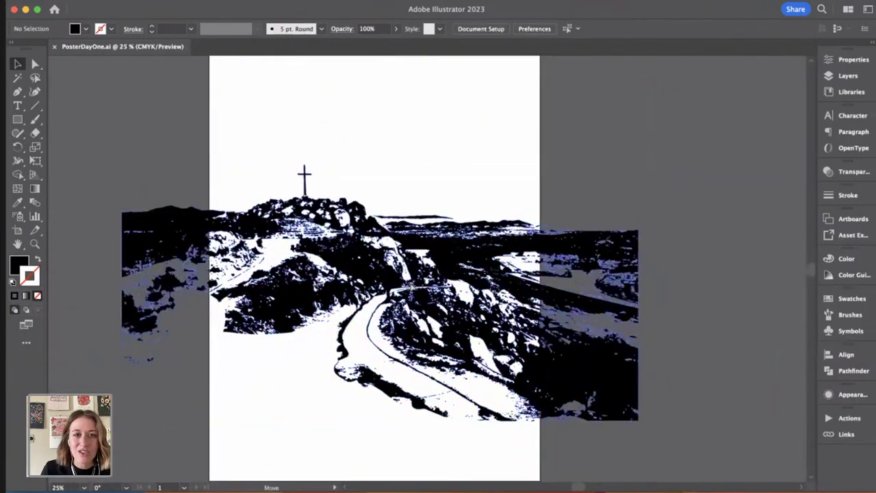
left_click_drag(429, 277, 479, 202)
left_click_drag(639, 320, 590, 319)
left_click_drag(640, 344, 807, 440)
Step: Lower the landscape group toward the artboard's bottom edge and enlarge it further so the hill fills the lower part
key("super+minus")
key("super+minus")
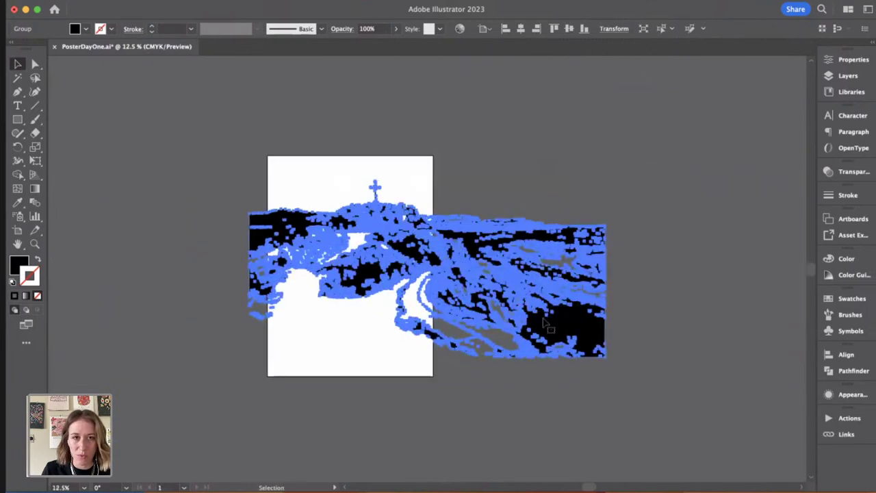
left_click_drag(516, 298, 485, 318)
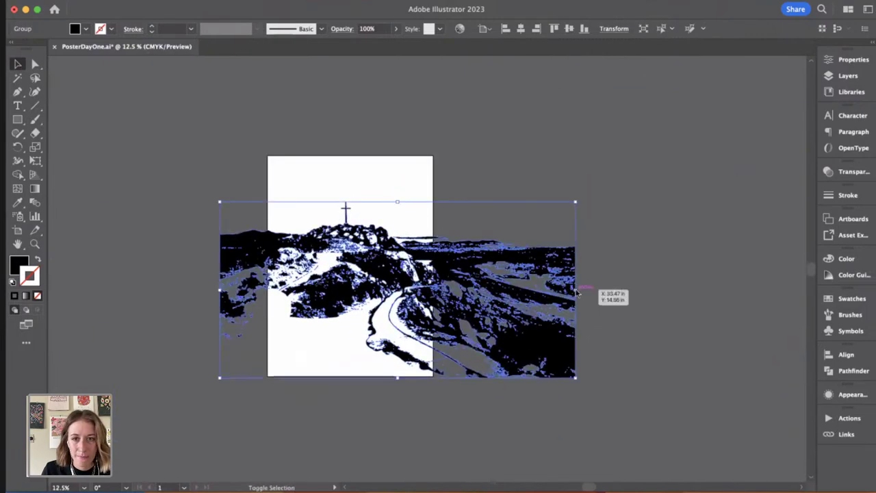
left_click_drag(576, 290, 643, 293)
left_click_drag(563, 315, 547, 329)
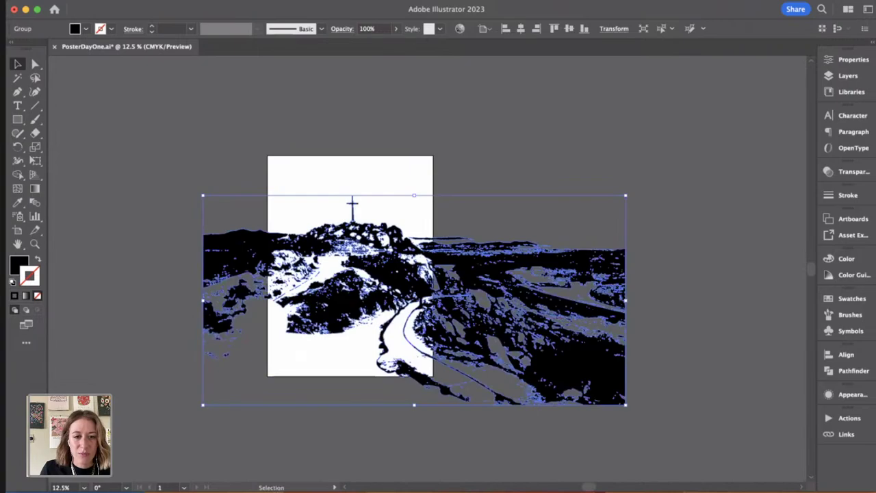
Step: Switch to Chrome and bring up the National Park Posters site as a layout reference
key("super+Tab")
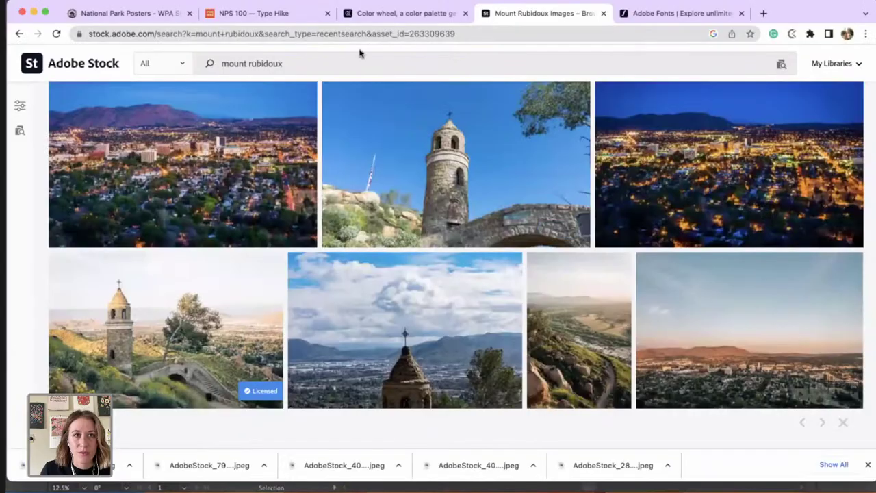
left_click(123, 15)
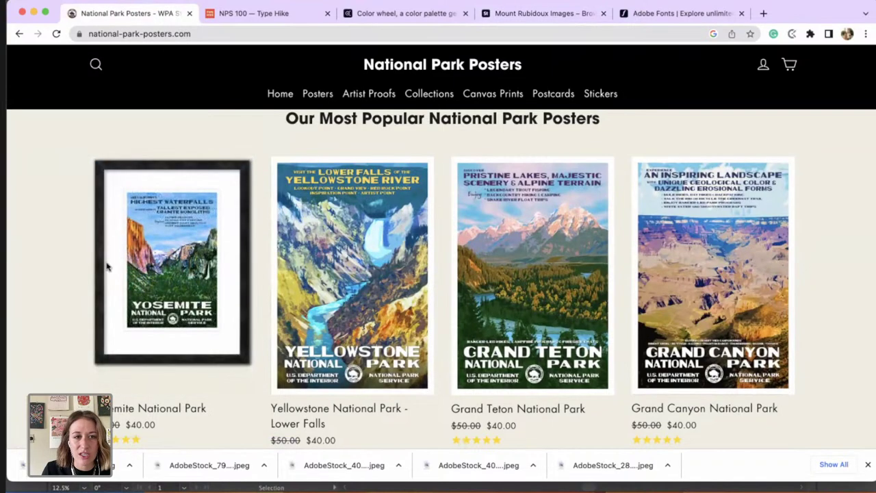
Step: Look over the layouts of the most popular national park posters and return to Illustrator
scroll(526, 284, "down", 3)
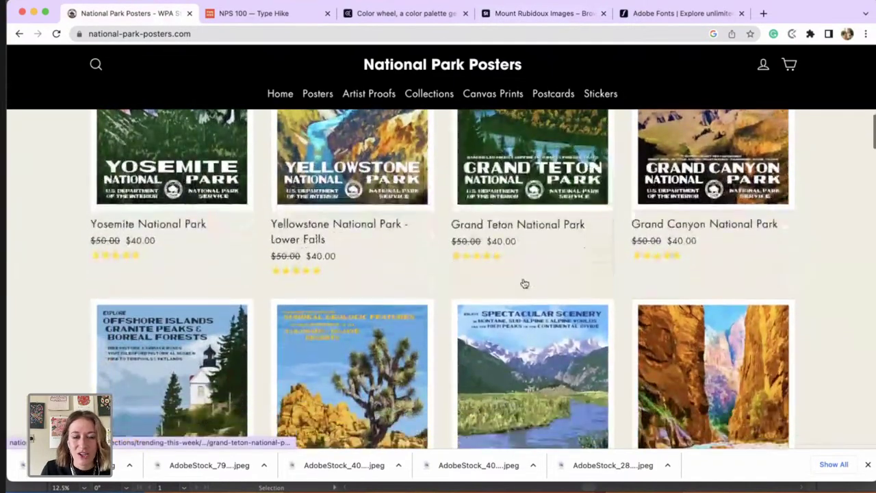
scroll(524, 284, "down", 2)
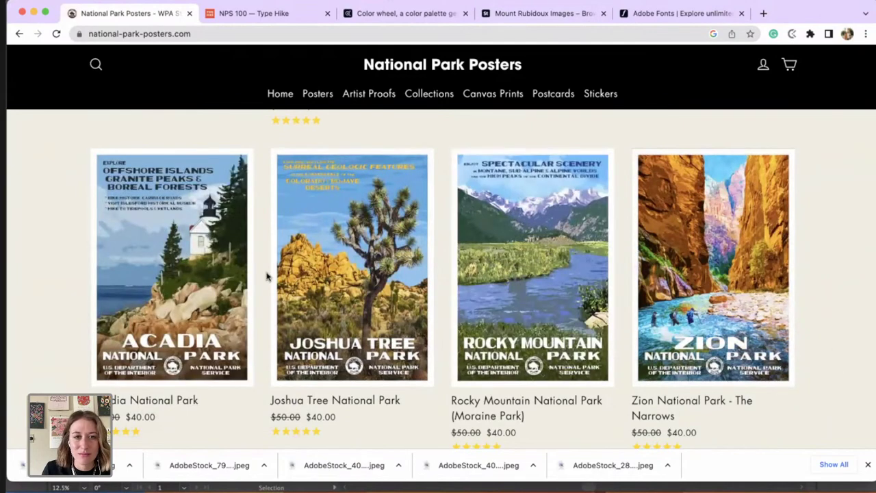
key("super+Tab")
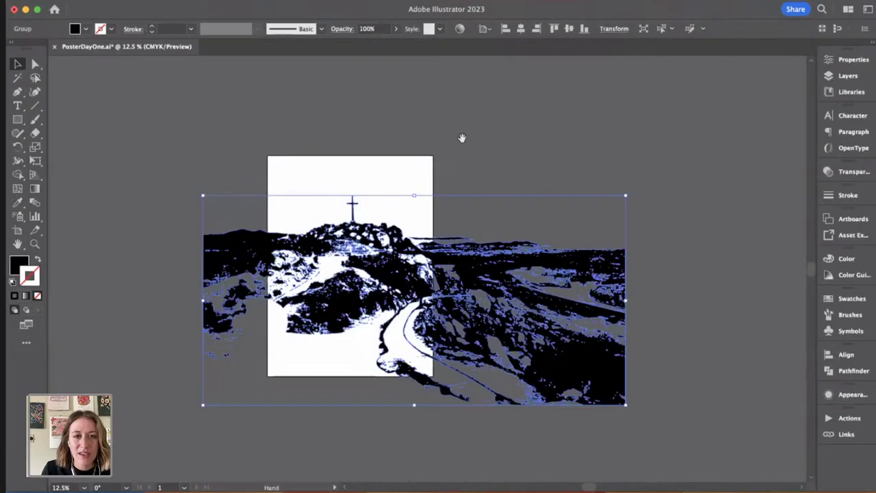
Step: Fine-tune the landscape group's vertical position on the artboard, keeping the hill in the lower part with open sky above the cross
left_click_drag(462, 138, 459, 129)
left_click(442, 156)
scroll(442, 157, "down", 1)
left_click(433, 251)
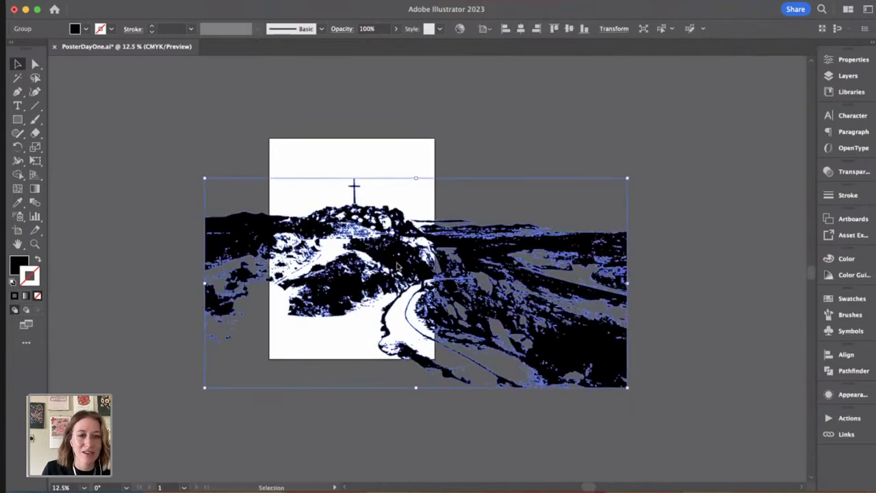
left_click_drag(424, 282, 396, 254)
left_click(440, 248)
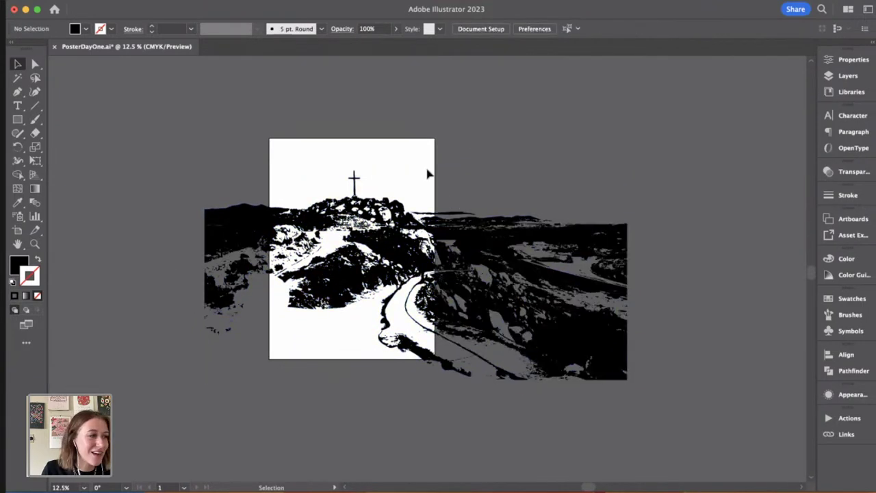
left_click_drag(447, 227, 449, 238)
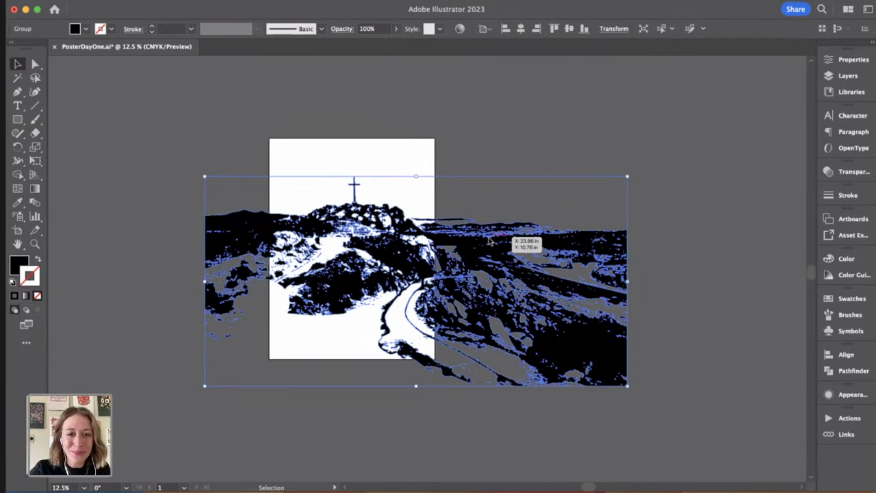
Step: Erase a vertical cut through the landscape along the artboard's left edge and delete the separated pieces outside it
key("super+plus")
key("super+plus")
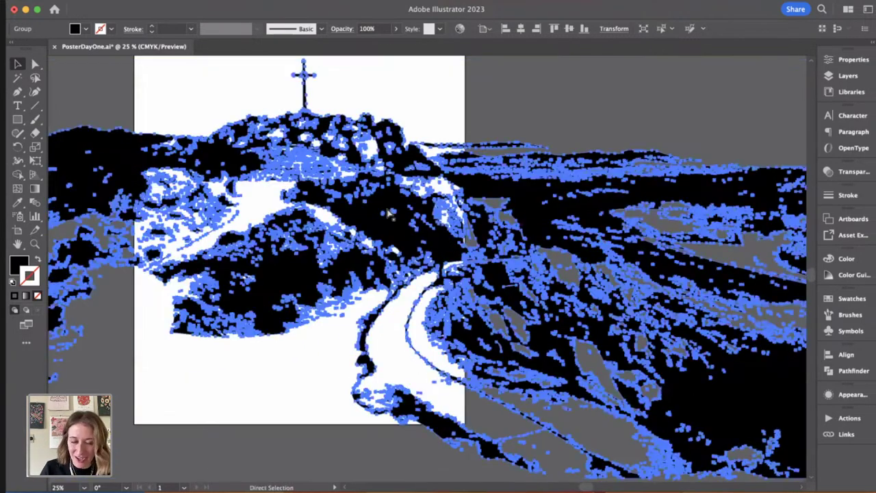
key("super+minus")
key("shift+e")
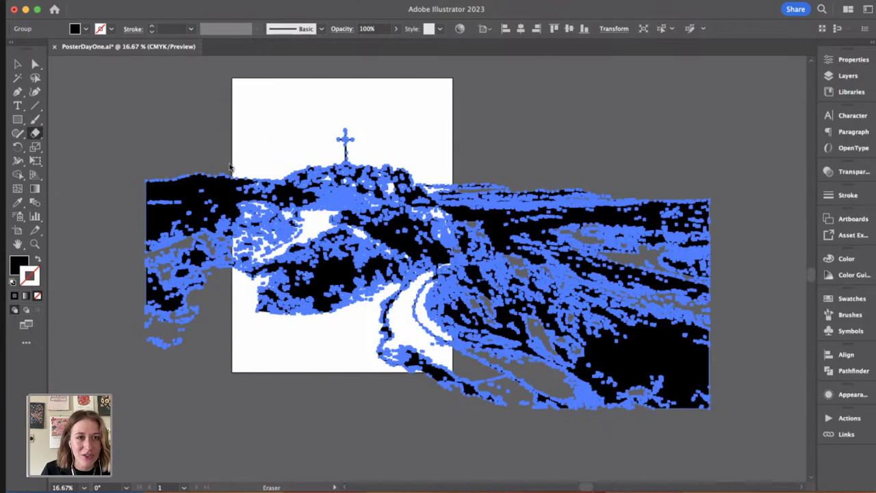
left_click_drag(230, 166, 231, 295)
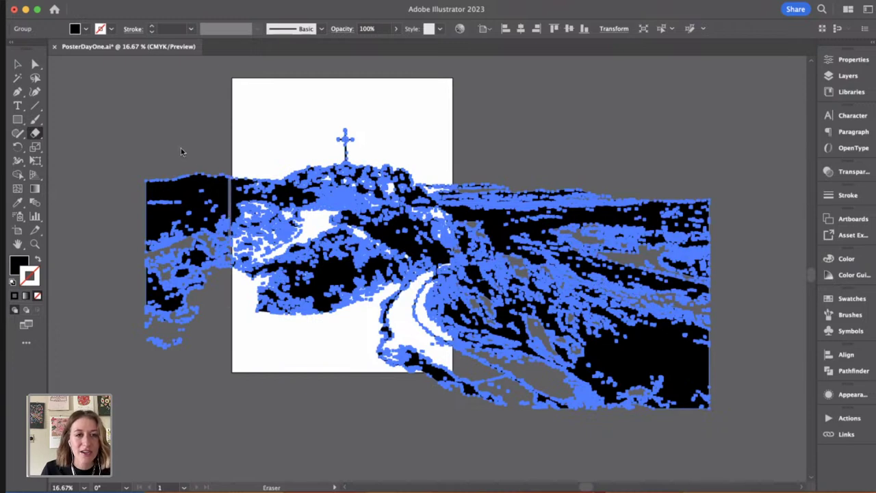
key("v")
double_click(174, 195)
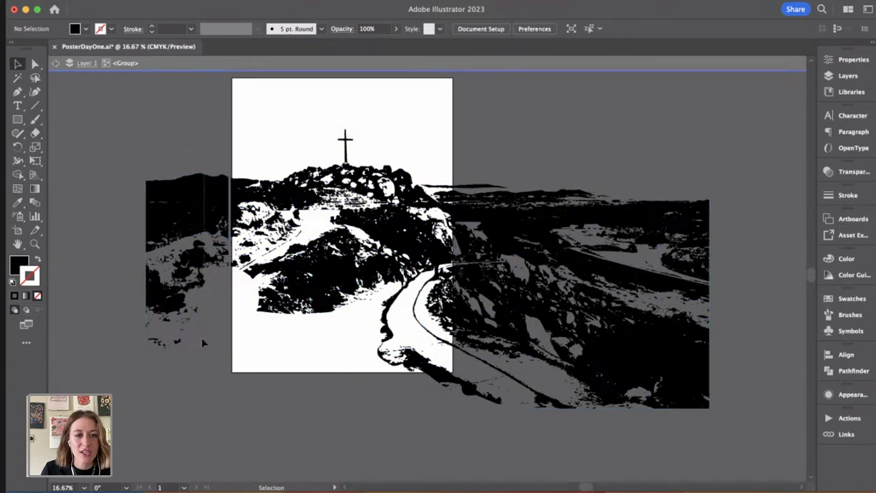
left_click(220, 355)
key("Delete")
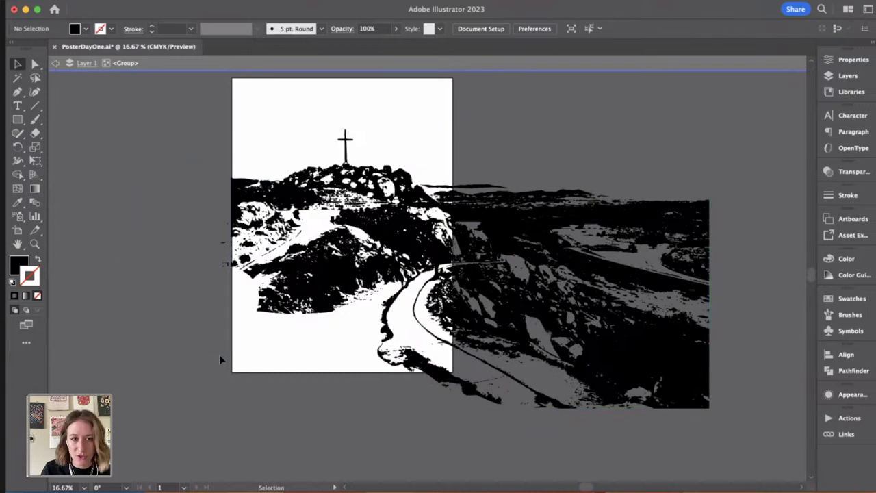
Step: Erase a vertical cut through the landscape along the artboard's right edge and delete the overhanging pieces and leftover specks beyond it
double_click(511, 169)
key("shift+e")
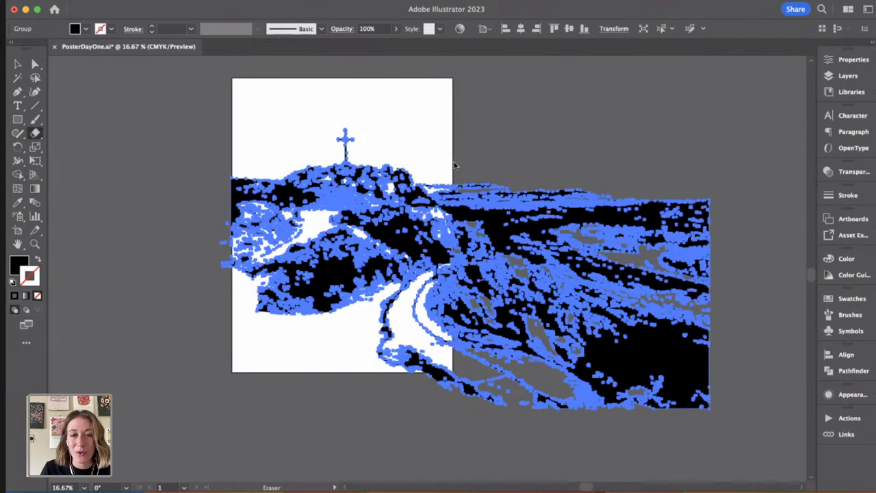
left_click_drag(454, 185, 459, 420)
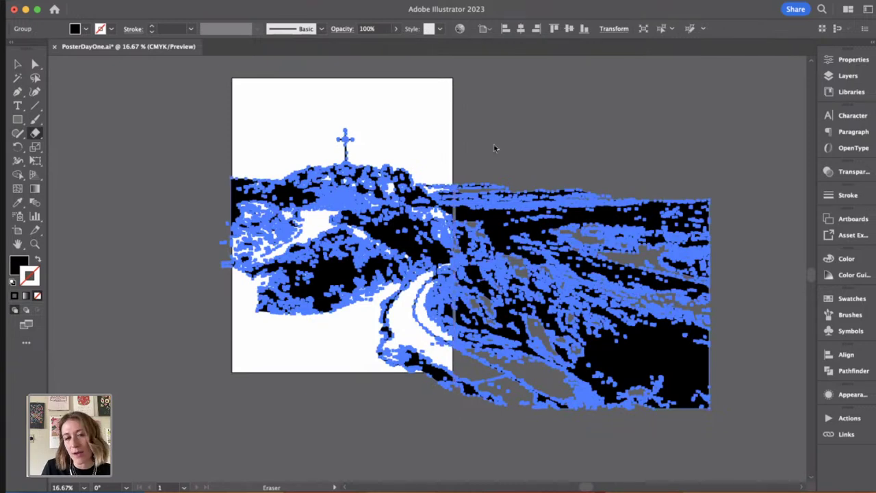
key("v")
double_click(480, 209)
left_click_drag(468, 157, 765, 413)
key("Delete")
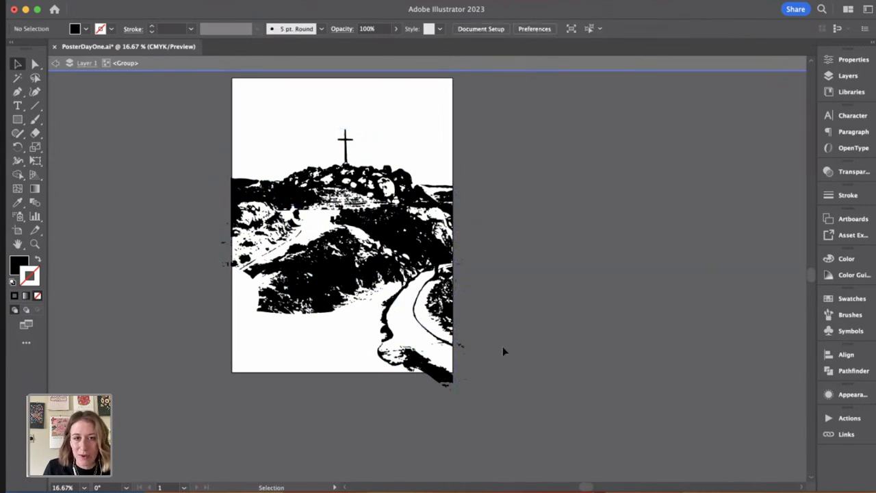
left_click_drag(456, 206, 456, 206)
key("Delete")
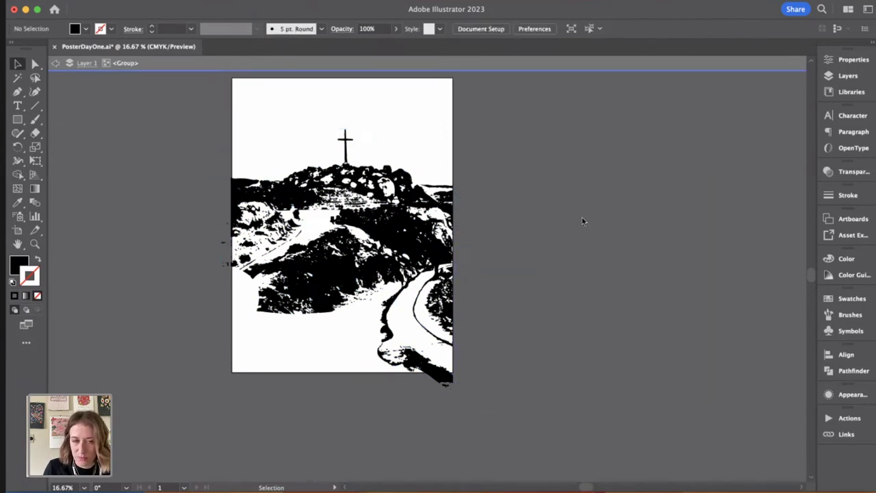
Step: Erase a cut through the landscape along the artboard's bottom edge and delete the overflow below it
double_click(580, 219)
left_click_drag(524, 217, 564, 226)
key("super+a")
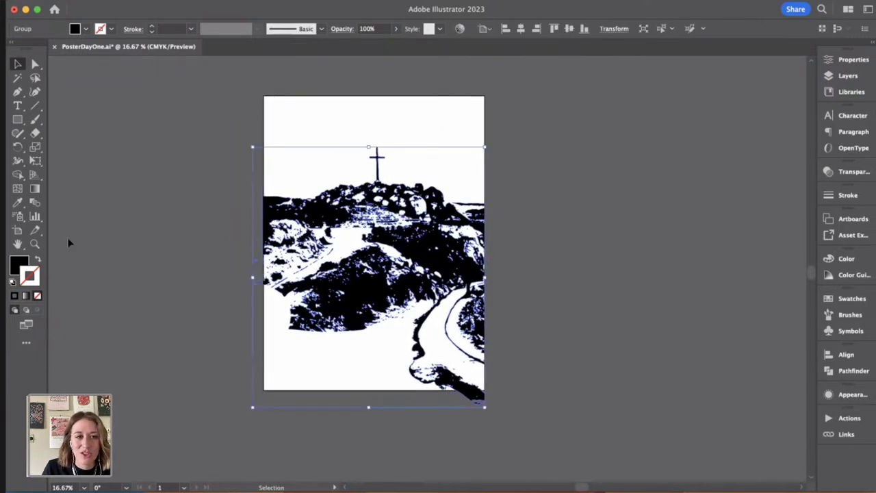
left_click(35, 132)
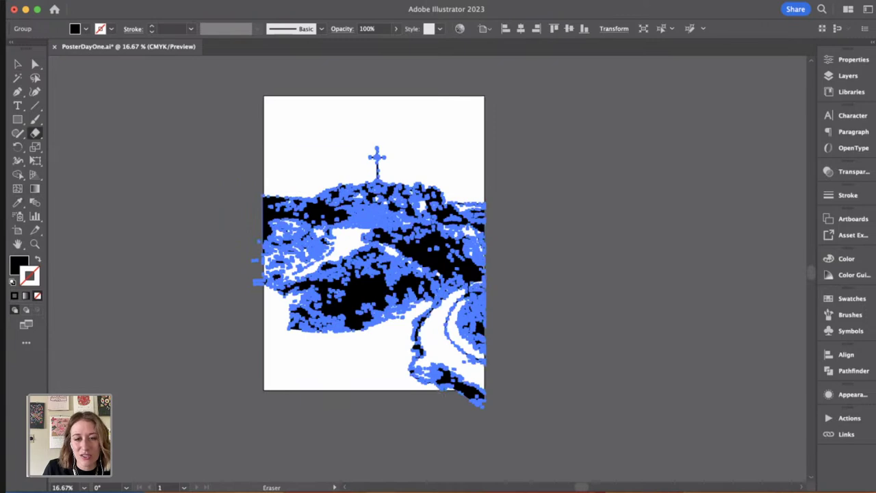
key("shift+super+a")
key("a")
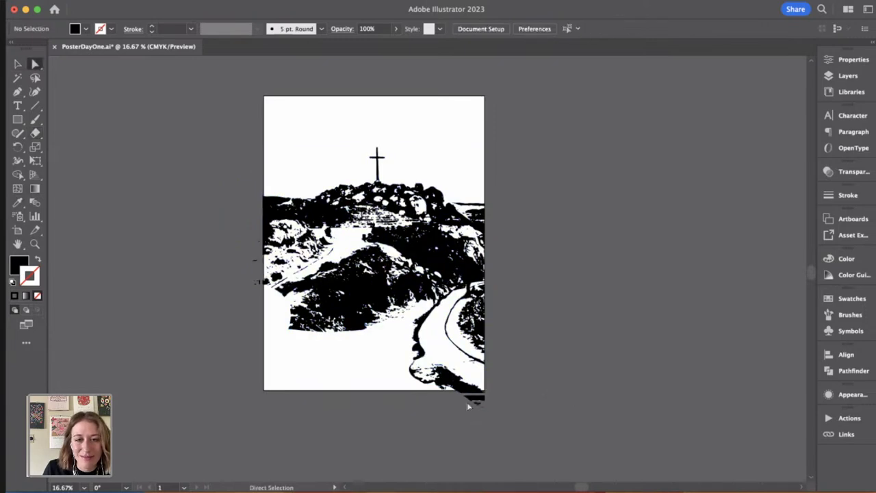
left_click(463, 400)
key("BackSpace")
Step: Examine the traced hillside up close, checking the anchor points of one of the small white shapes
left_click_drag(591, 326, 595, 340)
key("super+=")
key("super+=")
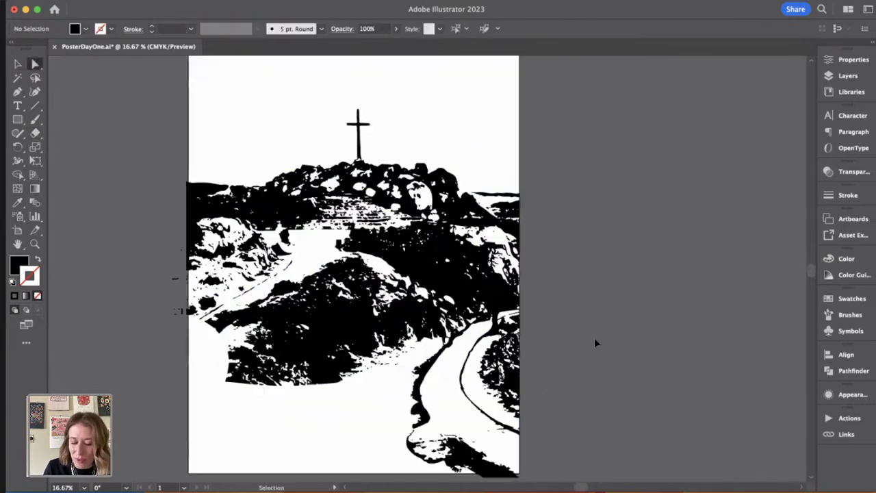
scroll(649, 309, "up", 5)
scroll(649, 309, "left", 4)
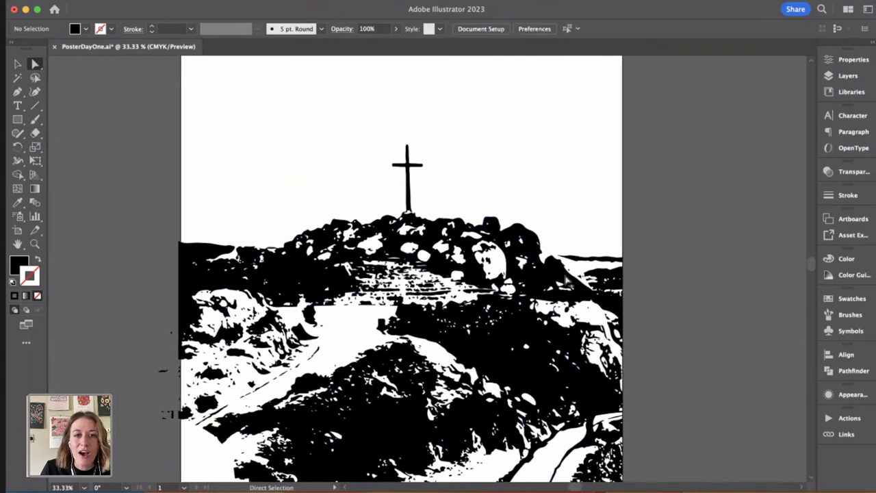
scroll(514, 342, "down", 2)
scroll(514, 342, "right", 5)
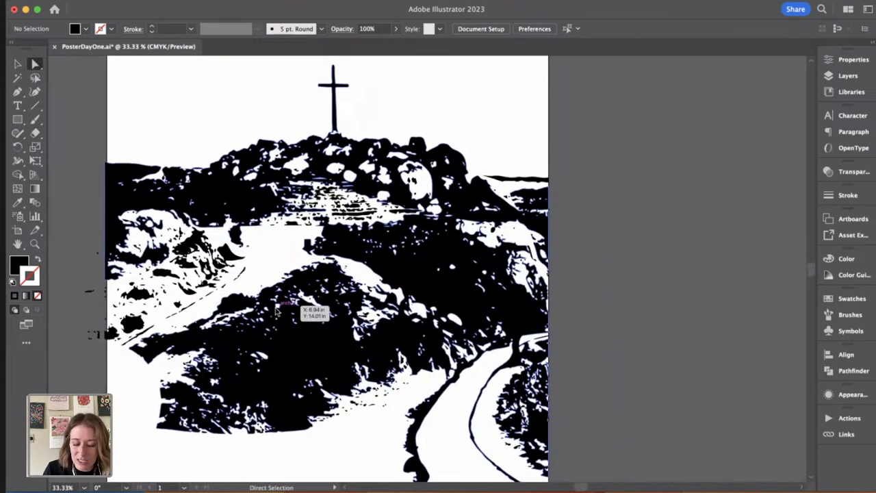
key("super+equal")
key("super+equal")
key("super+equal")
key("super+equal")
left_click(266, 175)
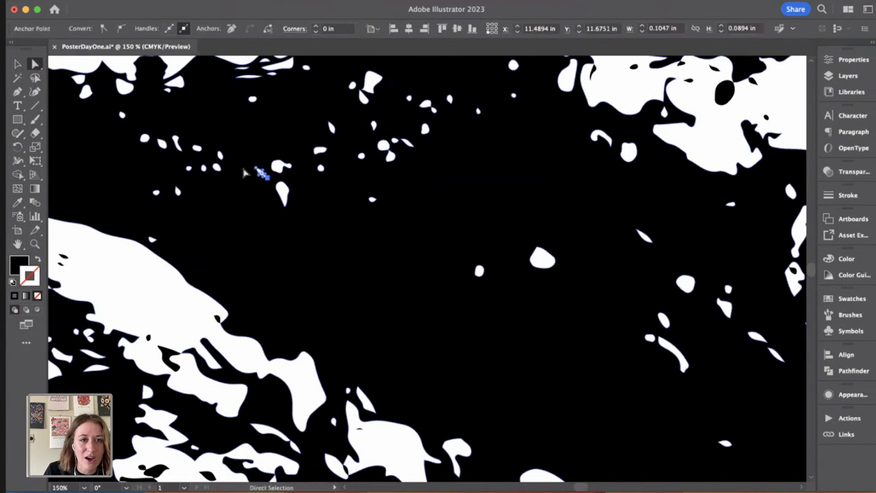
left_click(142, 304)
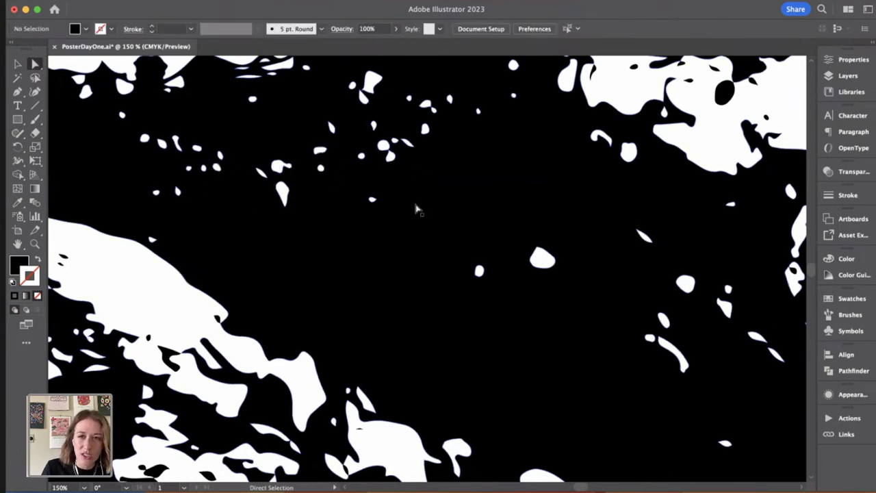
scroll(417, 210, "up", 3)
key("super+minus")
key("super+minus")
key("super+minus")
key("super+minus")
key("super+minus")
key("v")
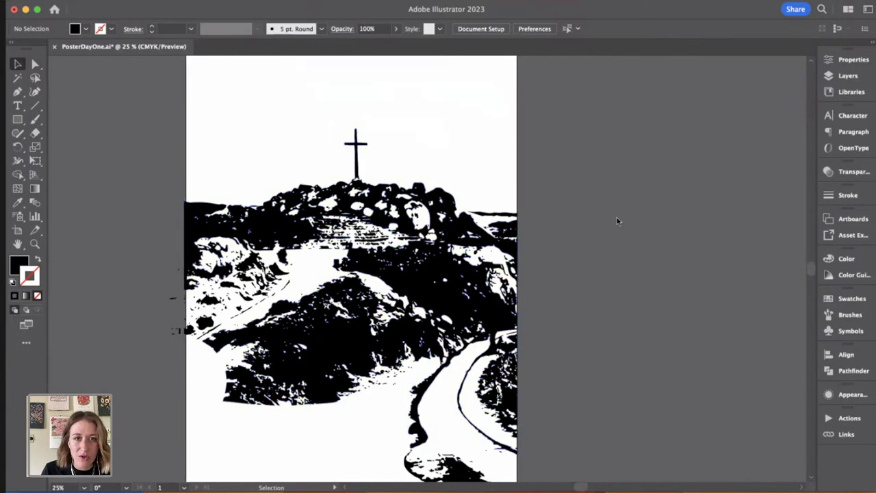
Step: Erase through the base of the traced cross to separate it from the rocks on the hilltop
left_click_drag(273, 175, 295, 257)
key("super+plus")
key("super+plus")
key("super+plus")
key("super+plus")
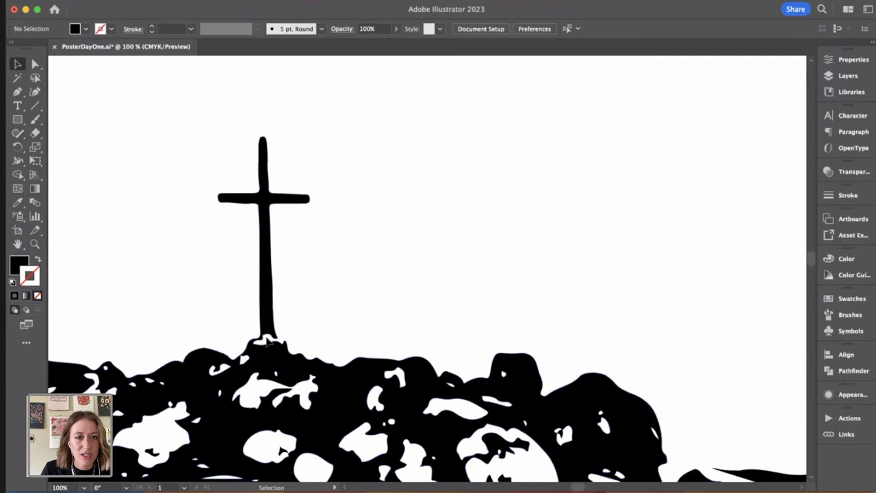
left_click(269, 291)
key("shift+e")
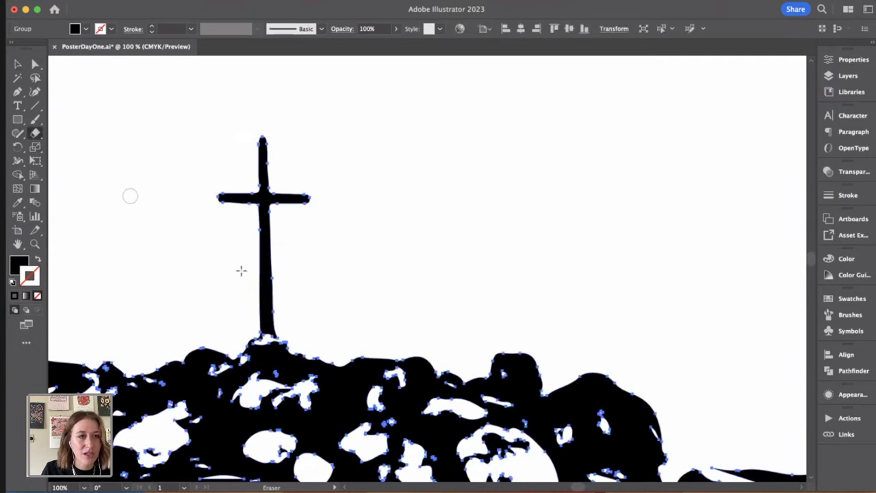
mouse_move(265, 319)
left_mouse_down()
mouse_move(260, 334)
mouse_move(279, 335)
left_mouse_up()
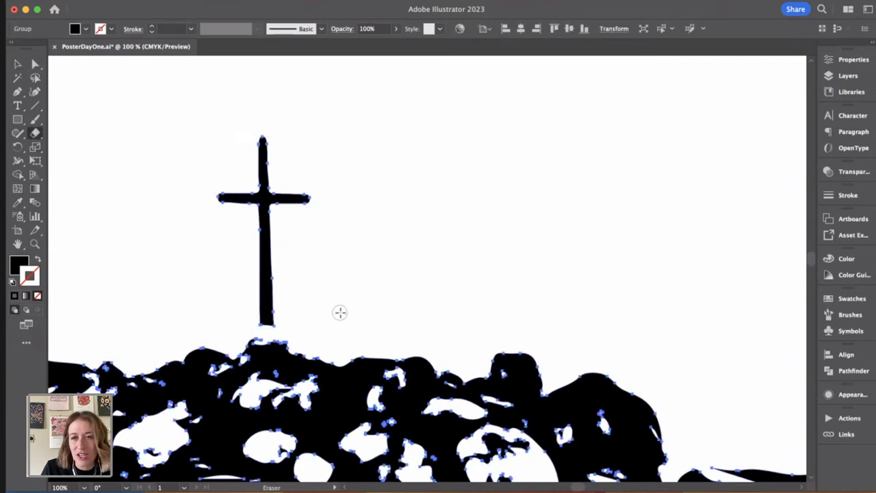
Step: Delete the detached cross from inside the landscape group and switch to Photoshop
key("v")
left_click(316, 293)
double_click(267, 283)
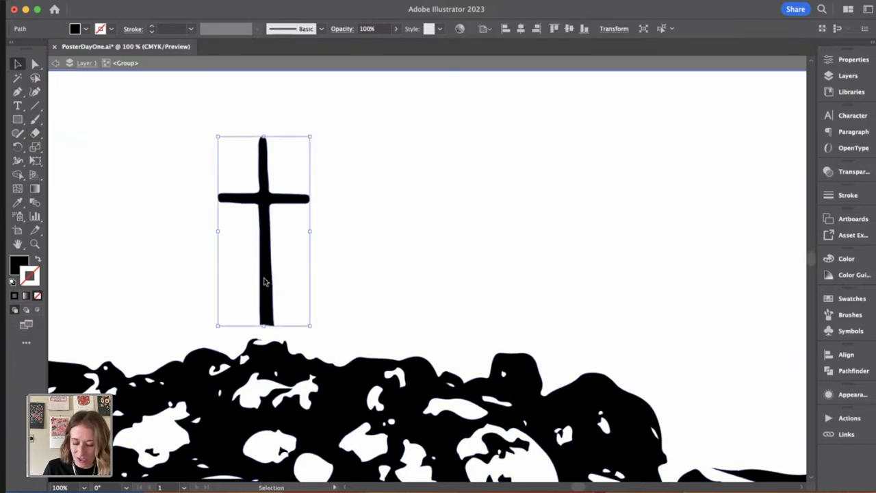
key("Delete")
key("super+minus")
key("super+minus")
key("super+minus")
key("super+minus")
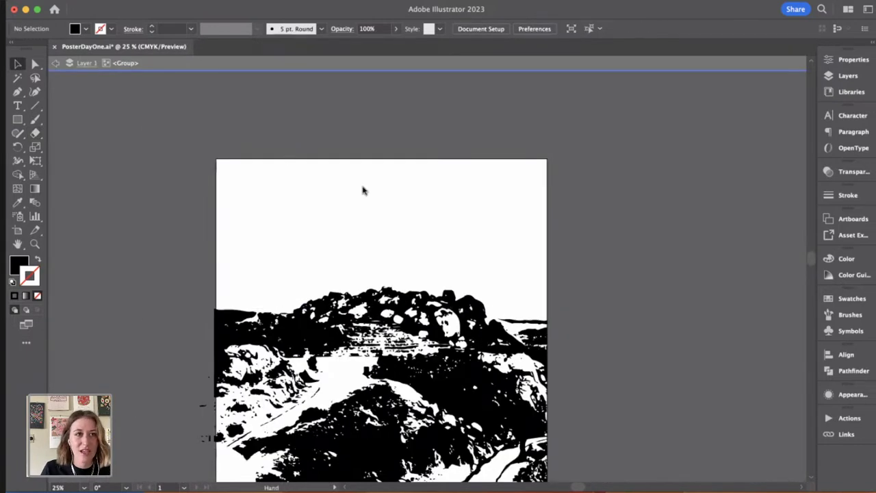
left_click_drag(363, 191, 279, 145)
key("super+Tab")
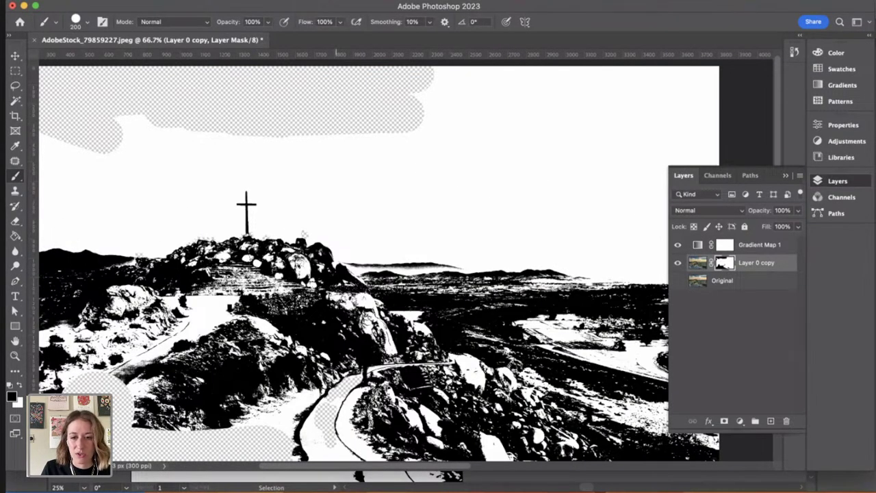
left_click(575, 490)
left_click_drag(587, 378, 379, 228)
key("Escape")
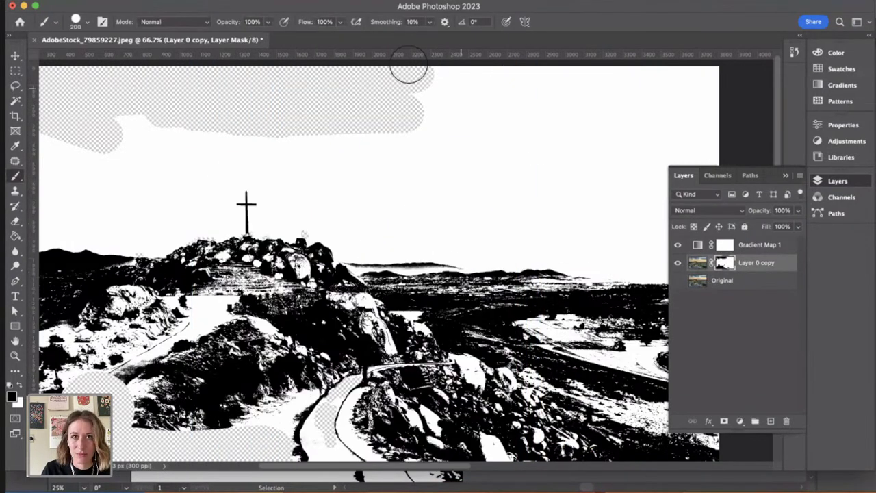
Step: Place the AdobeStock_406222490 cross photo above the Gradient Map 1 layer at its default placed size
left_click(757, 245)
left_click(575, 489)
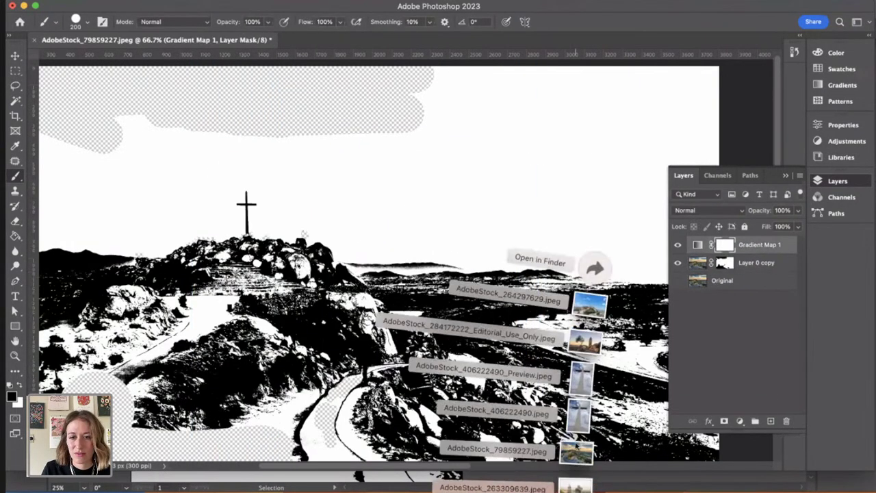
left_click_drag(587, 378, 410, 282)
key("super+minus")
key("super+minus")
key("super+minus")
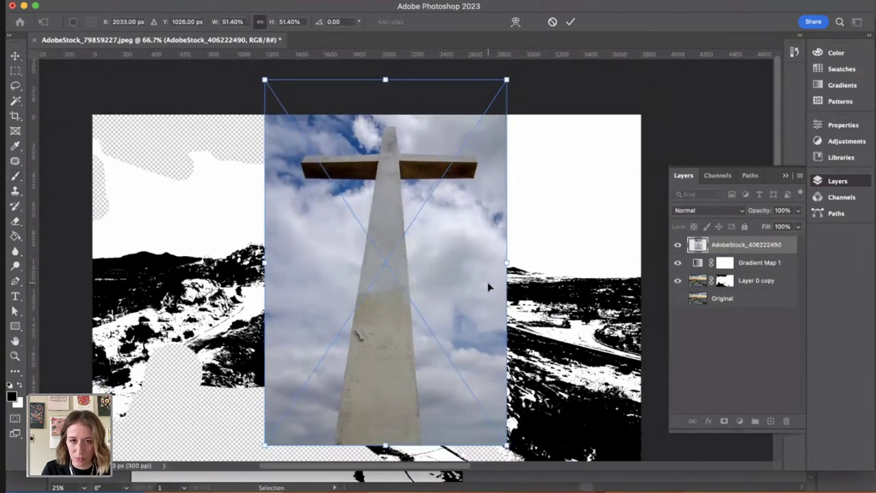
key("Return")
left_click(445, 241)
left_click(453, 234)
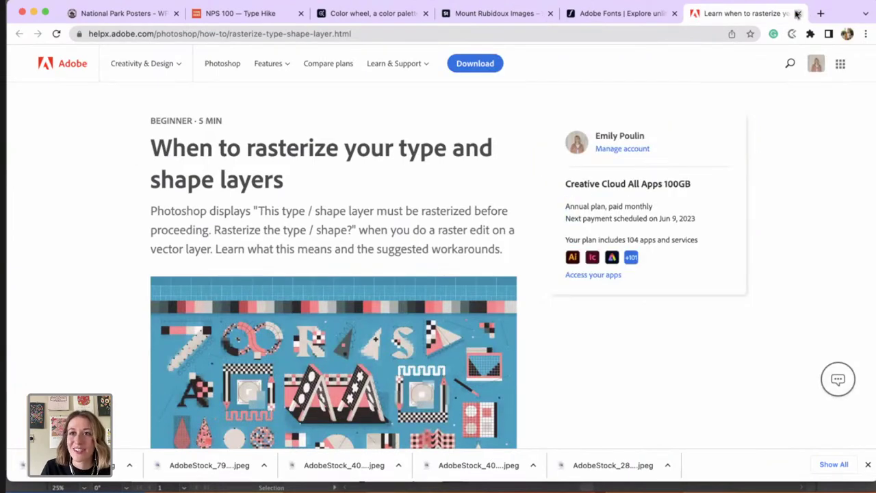
left_click(798, 14)
key("super+Tab")
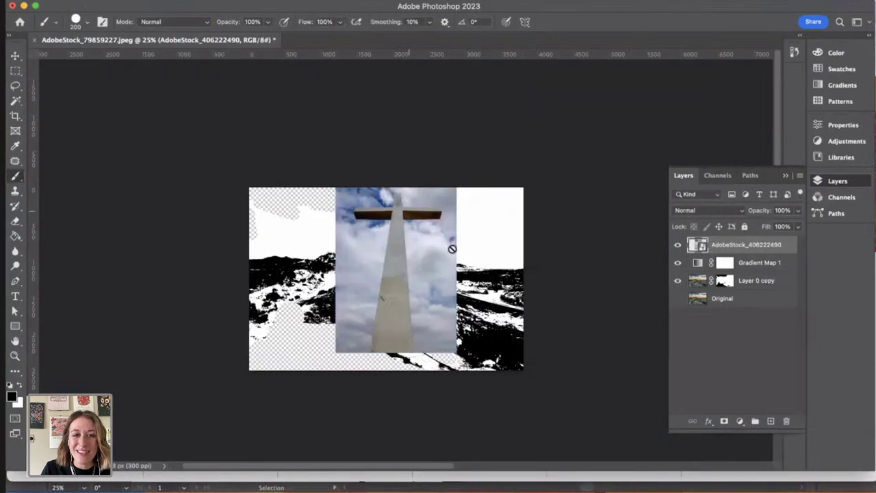
Step: Try the AdobeStock_406222490 cross photo scaled down and positioned just above the rocks on the hilltop
key("v")
mouse_move(423, 274)
left_mouse_down()
mouse_move(415, 288)
mouse_move(452, 240)
left_mouse_up()
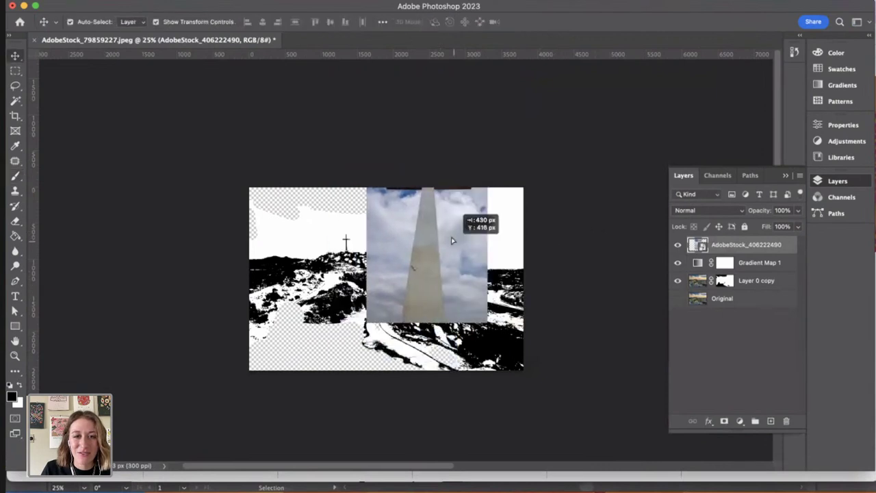
left_click_drag(489, 333, 427, 238)
left_click_drag(397, 210, 354, 241)
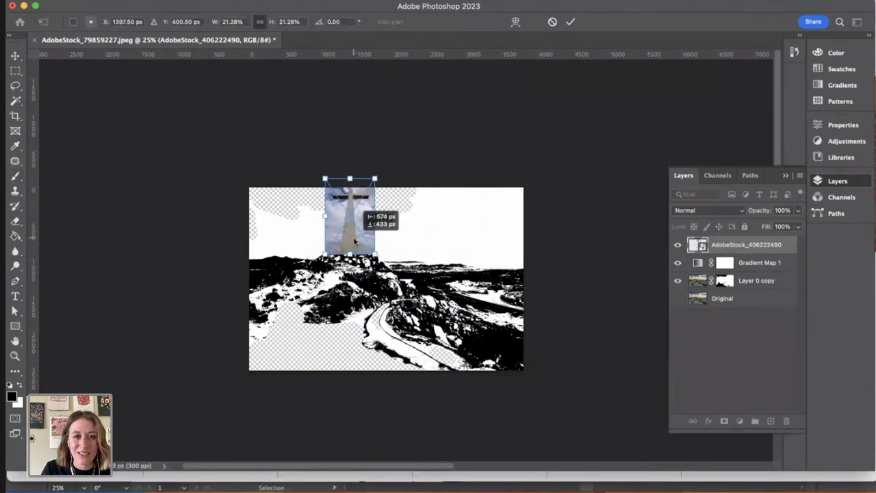
left_click_drag(374, 179, 364, 217)
key("Return")
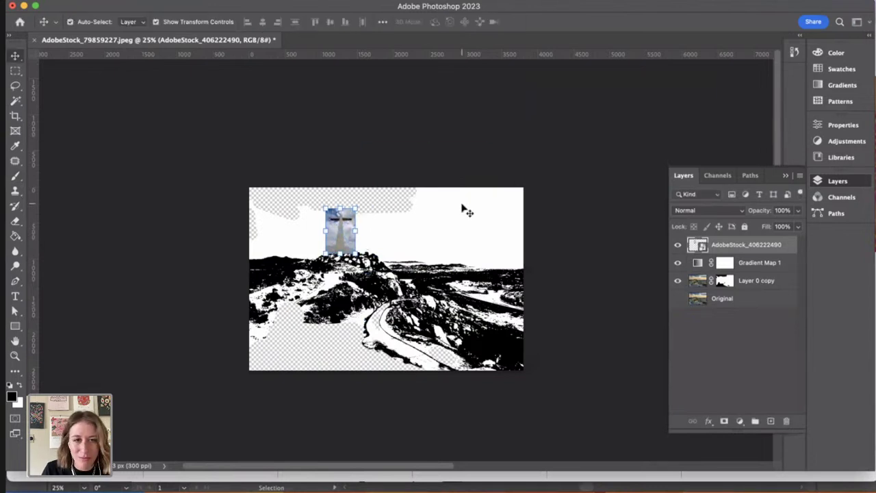
Step: Delete the AdobeStock_406222490 photo layer from the document
left_click(463, 208)
left_click(361, 233)
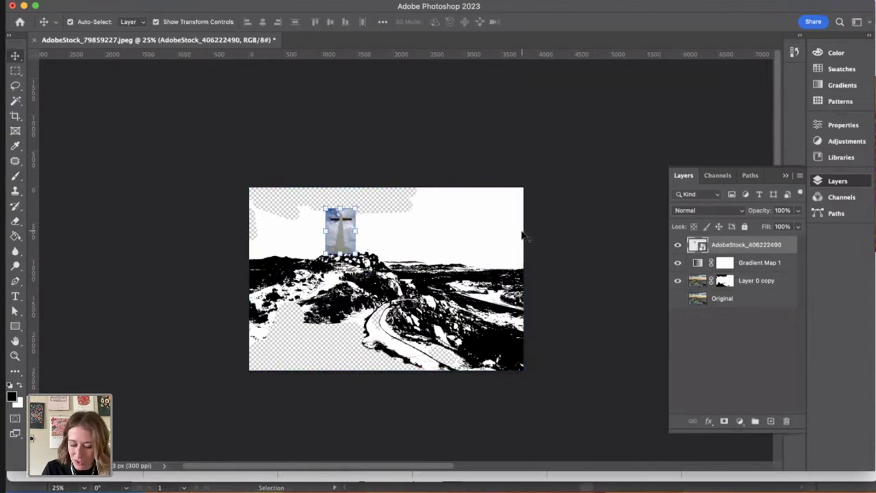
key("Delete")
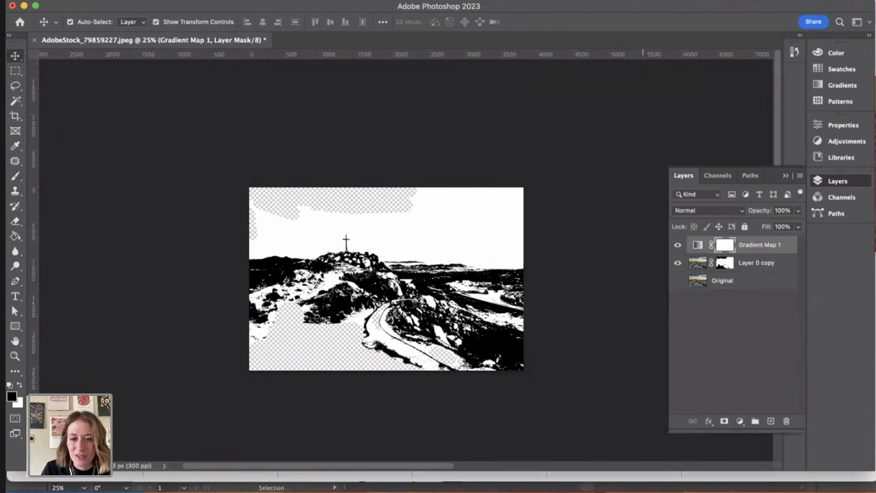
left_click(579, 485)
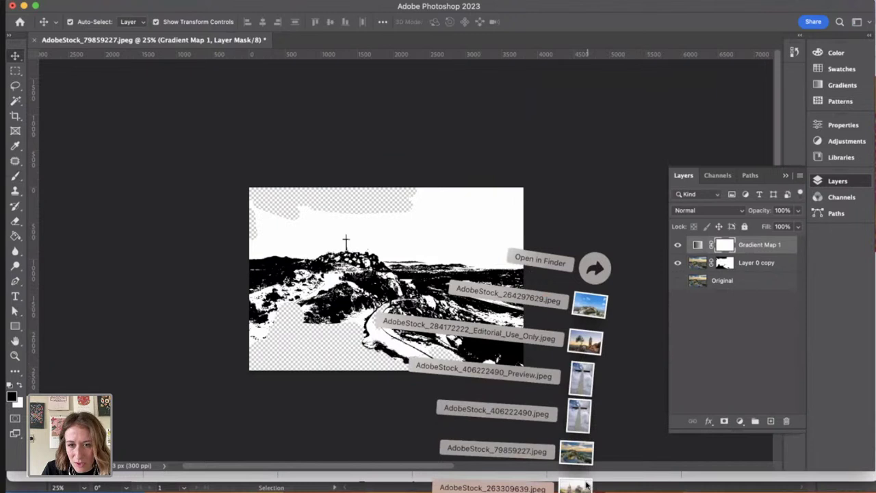
left_click_drag(587, 485, 483, 301)
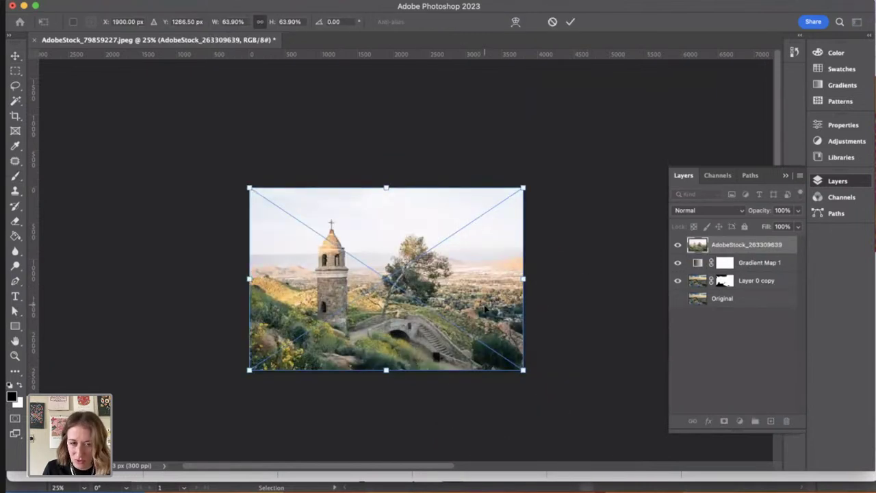
key("Escape")
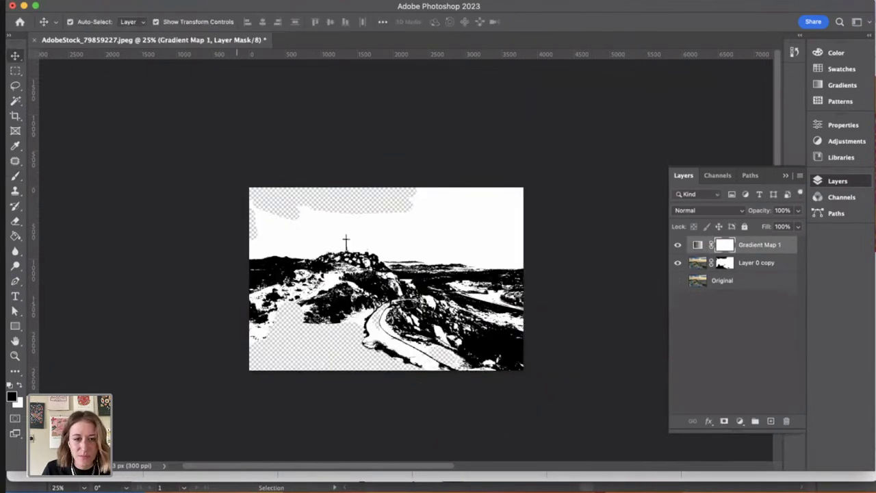
Step: Switch to Chrome and license the Adobe Stock photo of the white cross above Mount Rubidoux's rocky hilltop with the standard license
key("super+Tab")
left_click(149, 18)
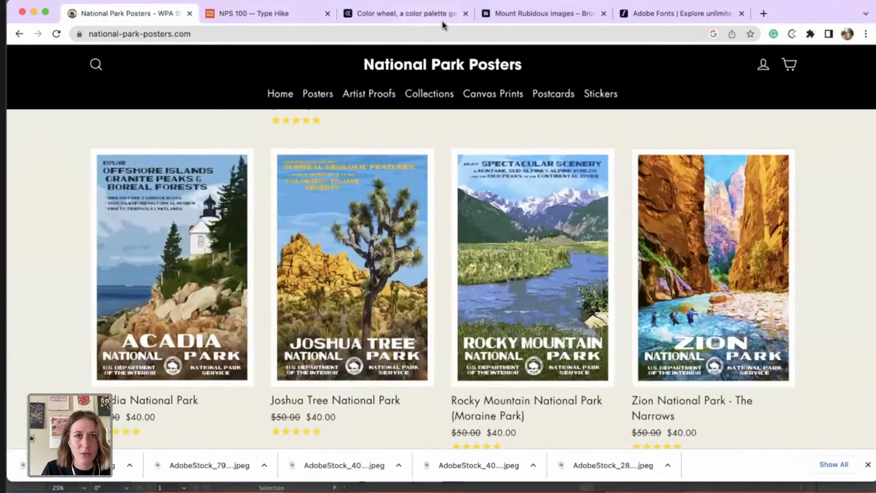
left_click(596, 15)
scroll(417, 294, "down", 3)
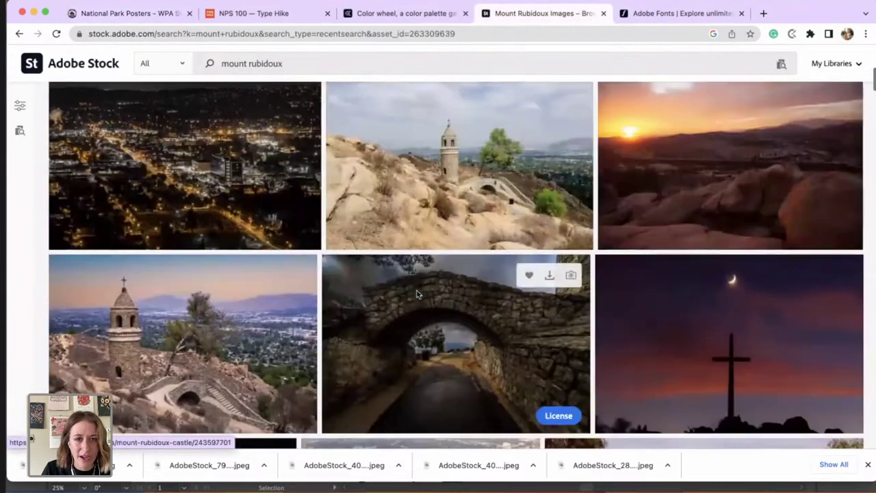
scroll(417, 291, "up", 10)
scroll(421, 293, "down", 2)
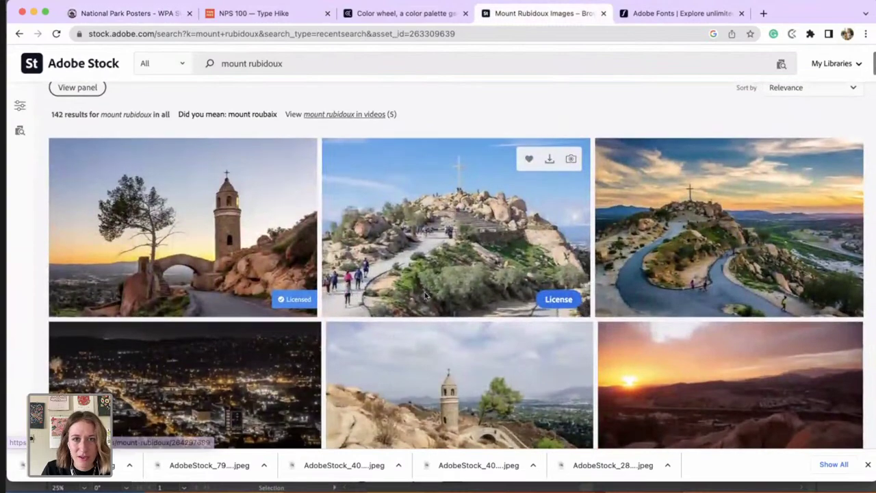
left_click(460, 384)
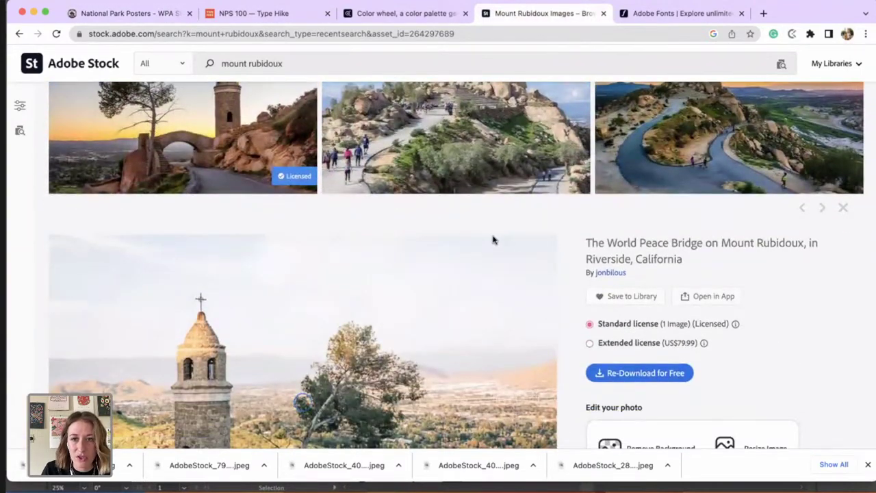
scroll(493, 239, "up", 4)
left_click(459, 286)
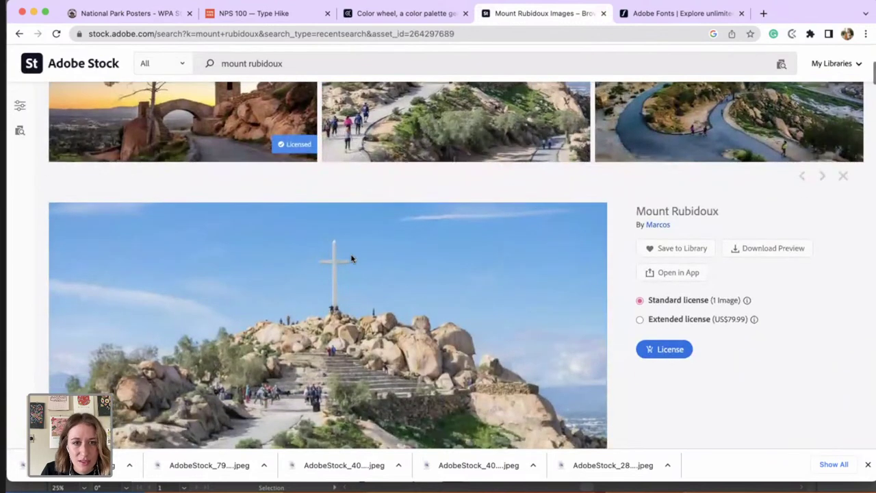
left_click(665, 350)
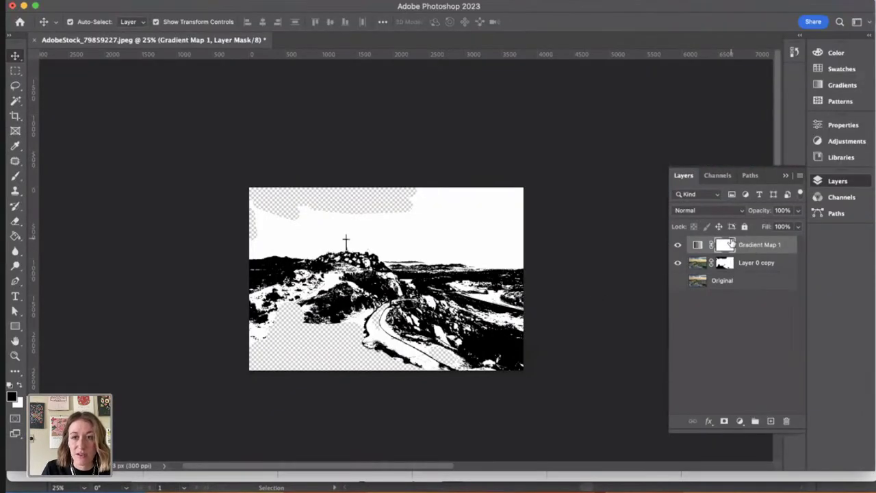
Step: Switch to Photoshop and place the AdobeStock_264297689 photo at its default size, directly beneath the Gradient Map 1 layer
left_click(605, 483)
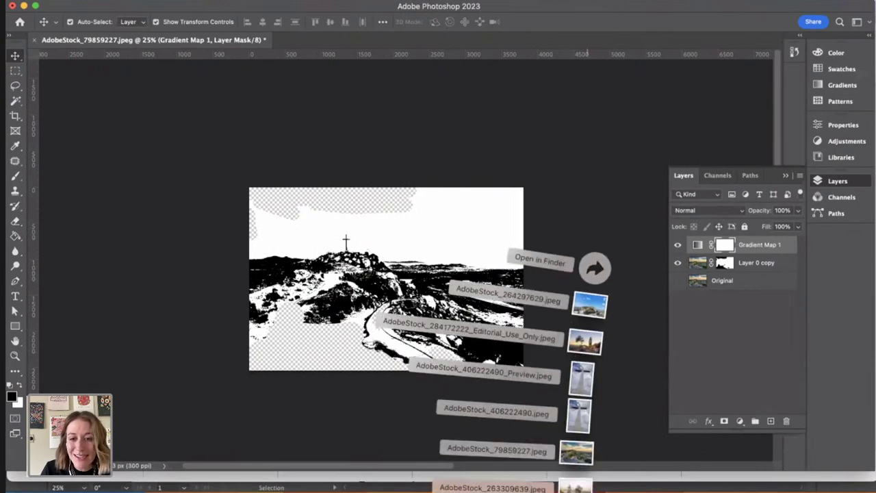
left_click(321, 425)
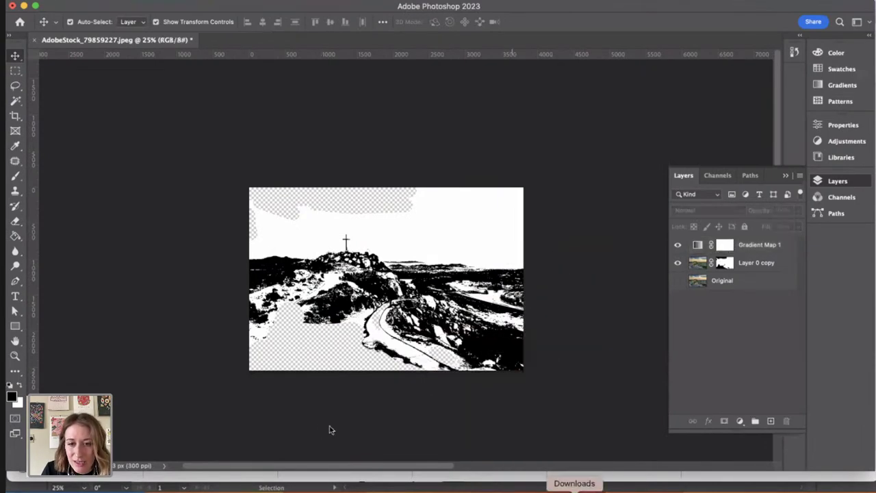
left_click(575, 488)
left_click_drag(590, 267, 562, 380)
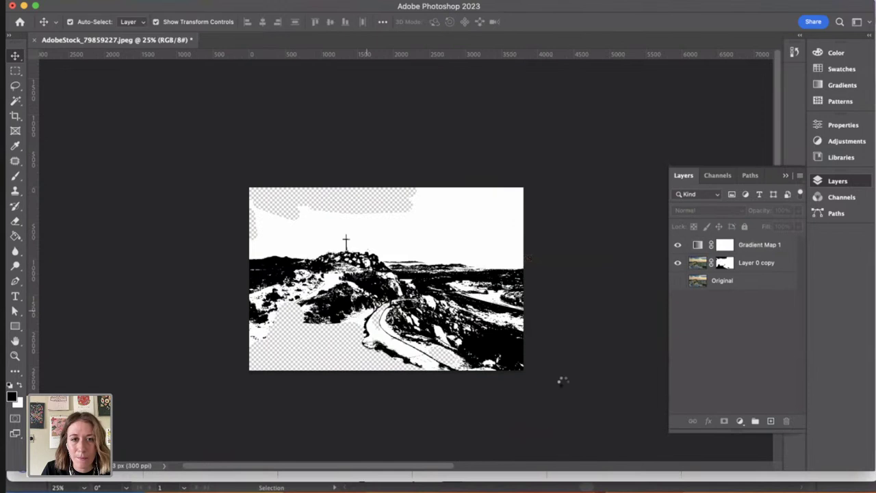
key("Return")
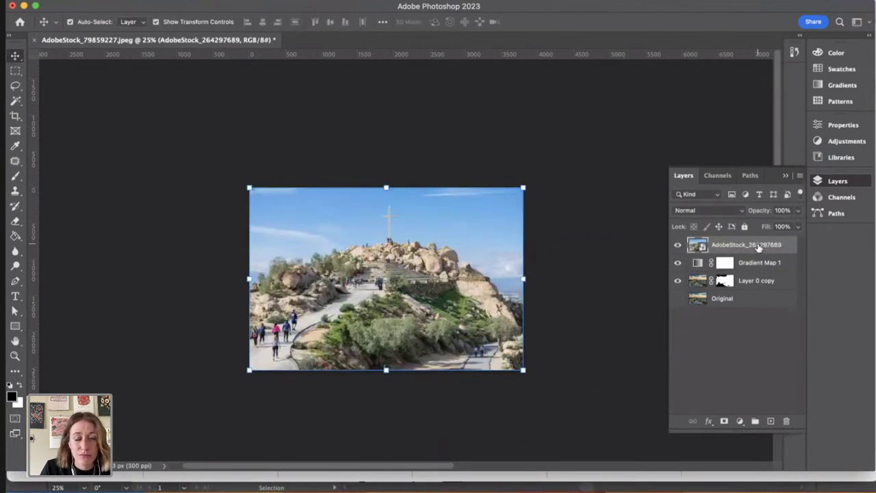
left_click_drag(758, 246, 757, 273)
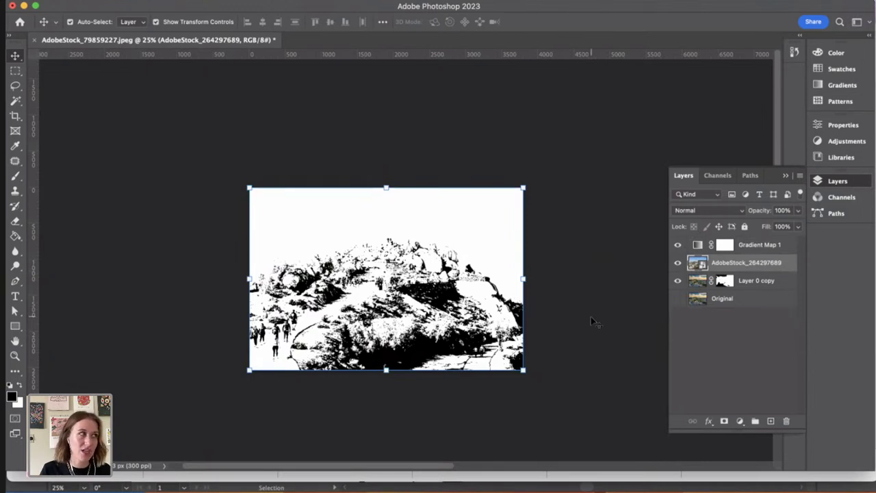
Step: Edit the Gradient Map 1 gradient, spreading its two stops apart and moving the black stop to location 51
double_click(698, 245)
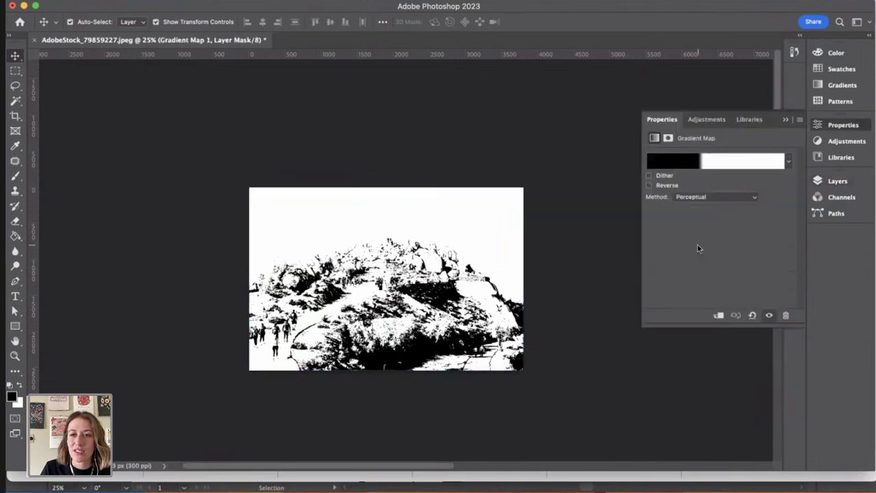
left_click(700, 164)
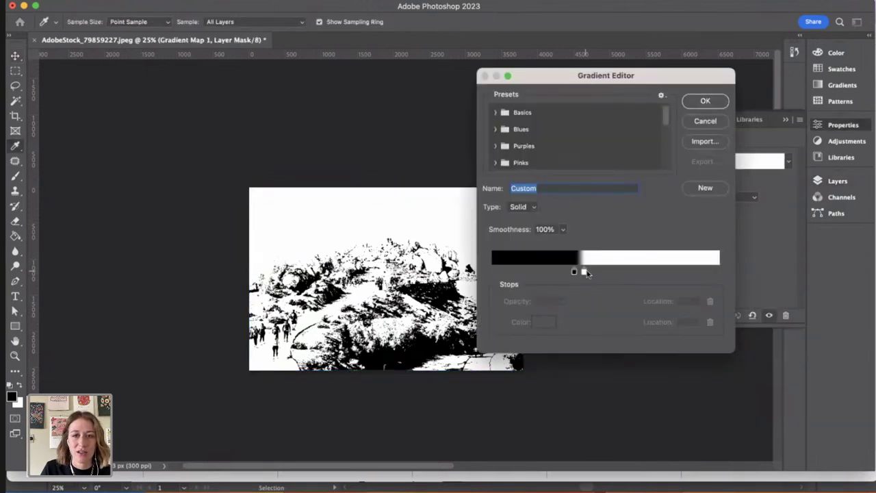
left_click_drag(584, 272, 642, 272)
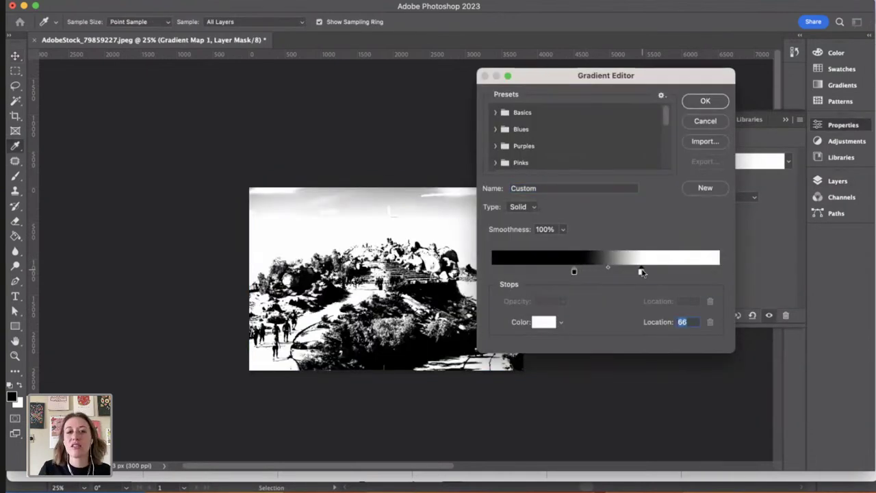
left_click_drag(574, 272, 557, 272)
left_click_drag(641, 272, 674, 273)
mouse_move(555, 271)
left_mouse_down()
mouse_move(593, 271)
mouse_move(571, 271)
left_mouse_up()
left_click_drag(675, 271, 633, 301)
left_click(675, 271)
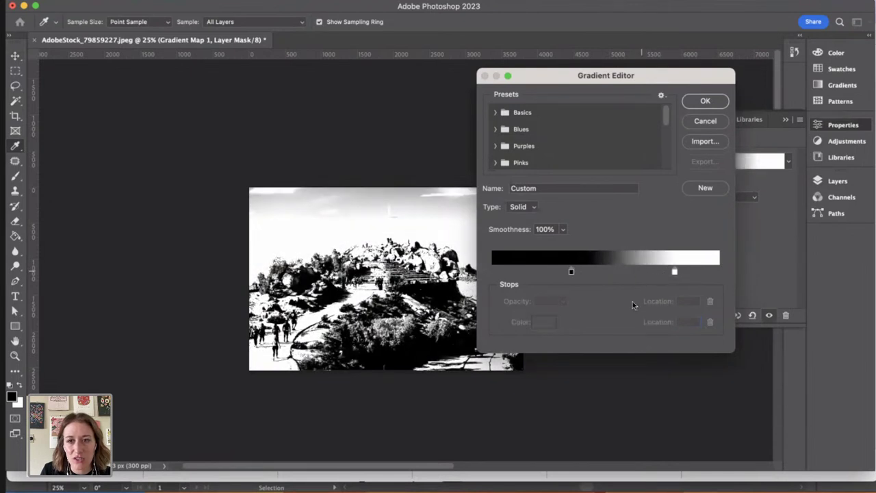
left_click_drag(571, 271, 606, 272)
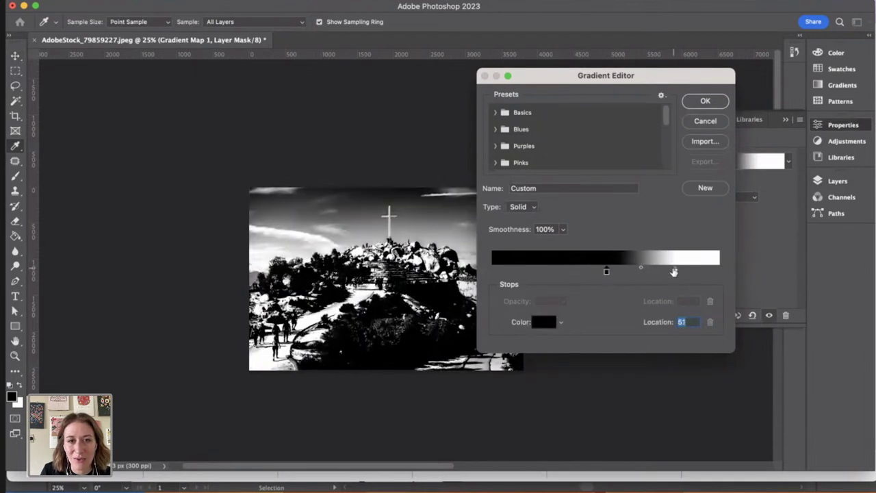
left_click(675, 272)
Step: Invert the gradient by swapping the stops, with white at location 63 and black at 85, and apply it
left_click_drag(675, 271, 549, 272)
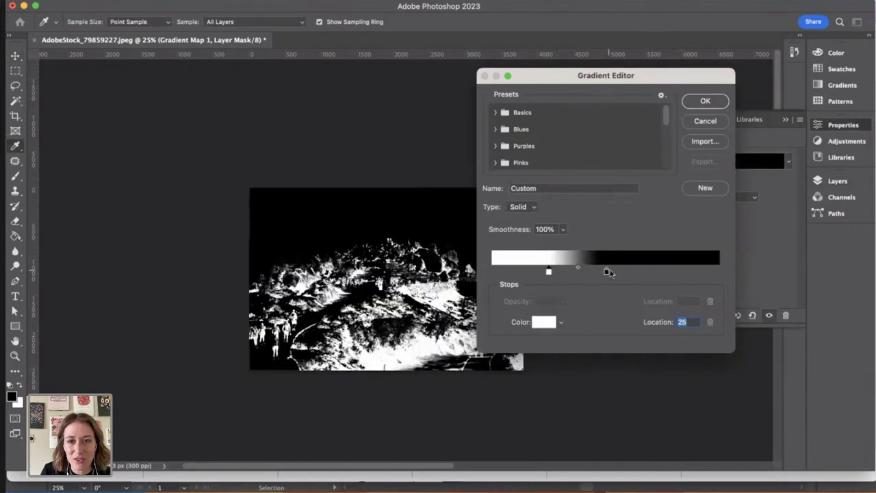
left_click_drag(608, 272, 677, 272)
left_click_drag(549, 272, 620, 293)
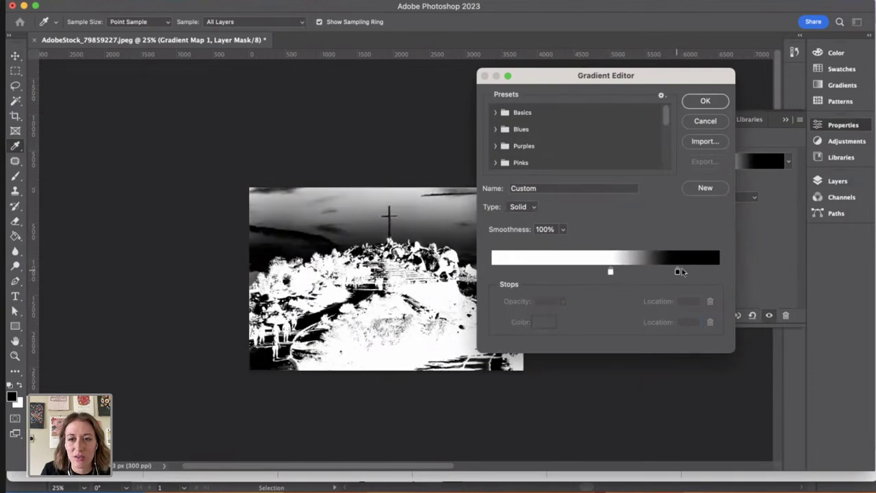
mouse_move(678, 272)
left_mouse_down()
mouse_move(624, 273)
mouse_move(685, 272)
left_mouse_up()
left_click(630, 272)
mouse_move(630, 272)
left_mouse_down()
mouse_move(651, 273)
mouse_move(626, 273)
left_mouse_up()
mouse_move(684, 272)
left_mouse_down()
mouse_move(661, 271)
mouse_move(684, 272)
left_mouse_up()
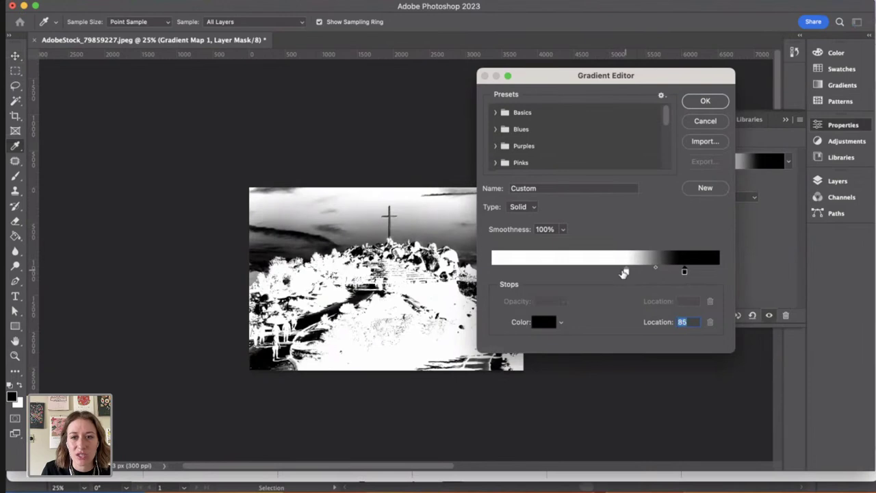
left_click_drag(624, 273, 635, 272)
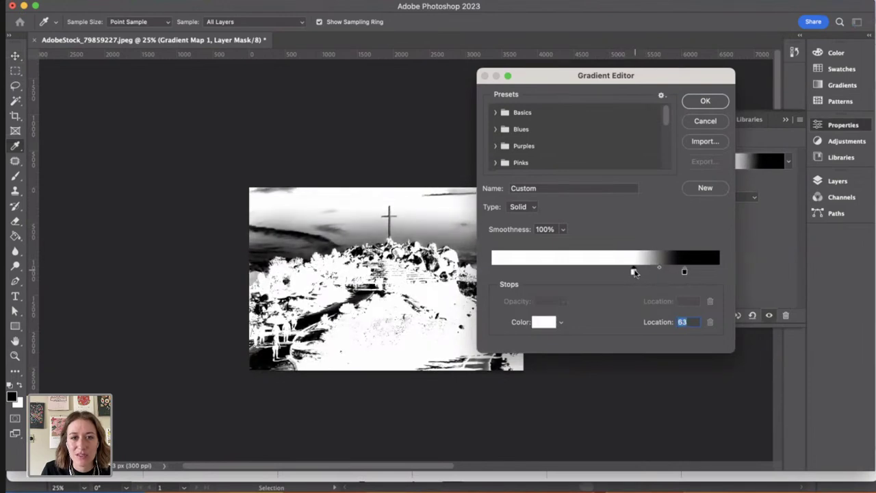
left_click(697, 101)
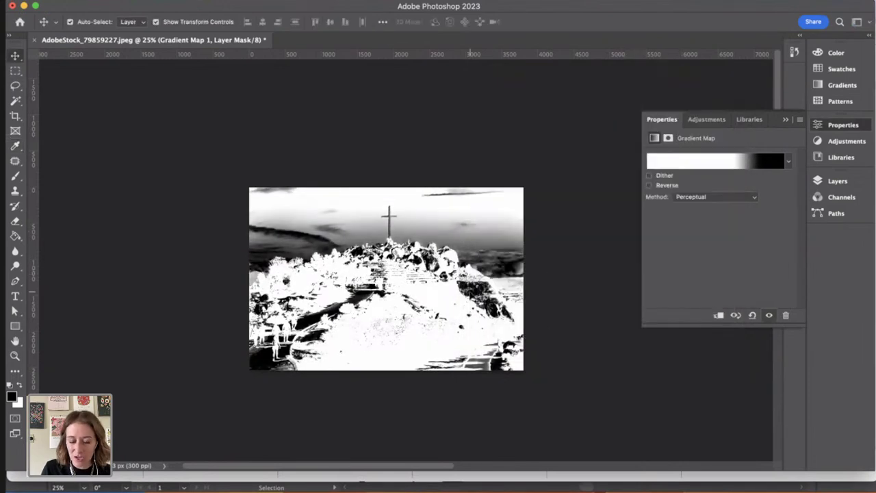
Step: Examine the gradient-mapped cross up close, checking how clearly it stands out from the sky and rocks
key("super+equal")
key("super+equal")
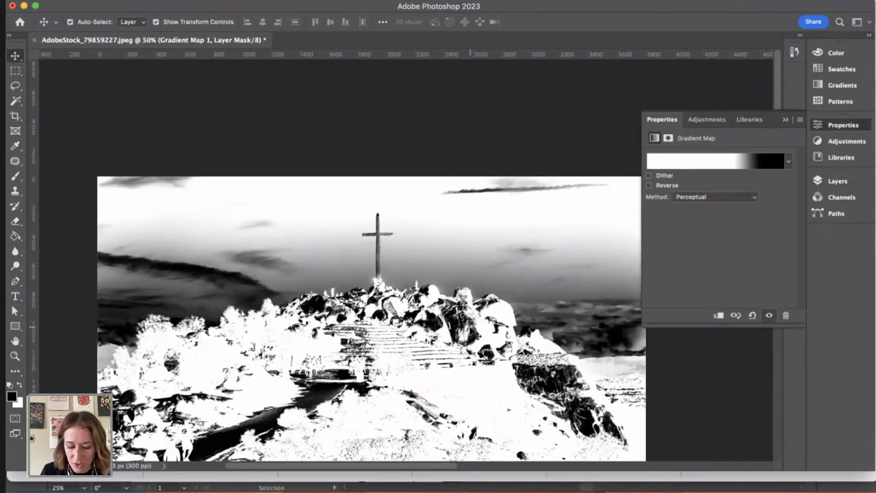
key("super+equal")
key("super+equal")
scroll(404, 310, "up", 3)
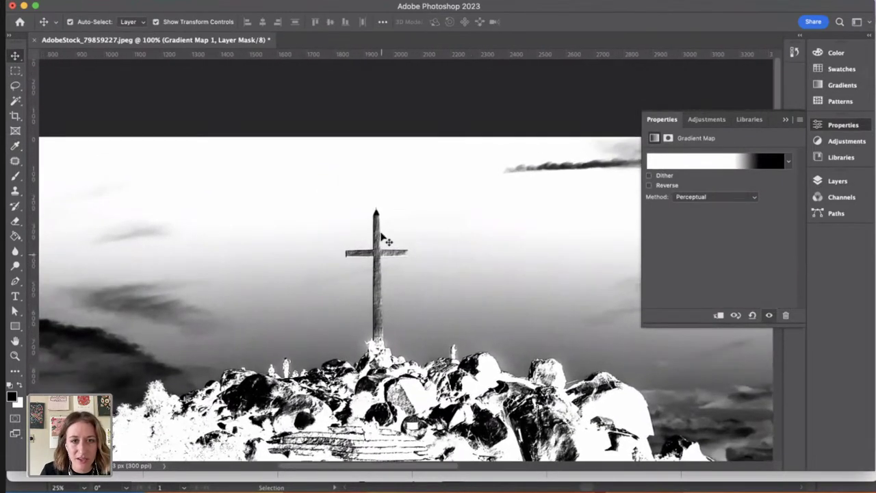
scroll(386, 240, "up", 1)
scroll(452, 336, "down", 2)
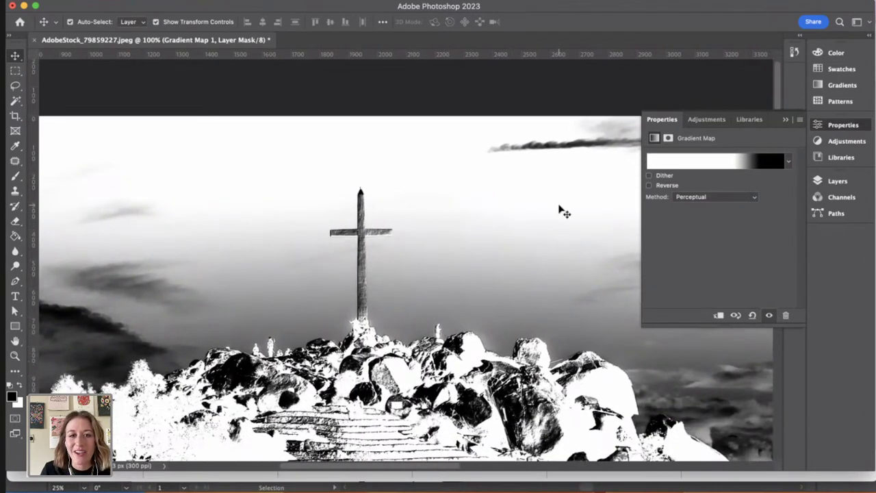
key("super+minus")
key("super+minus")
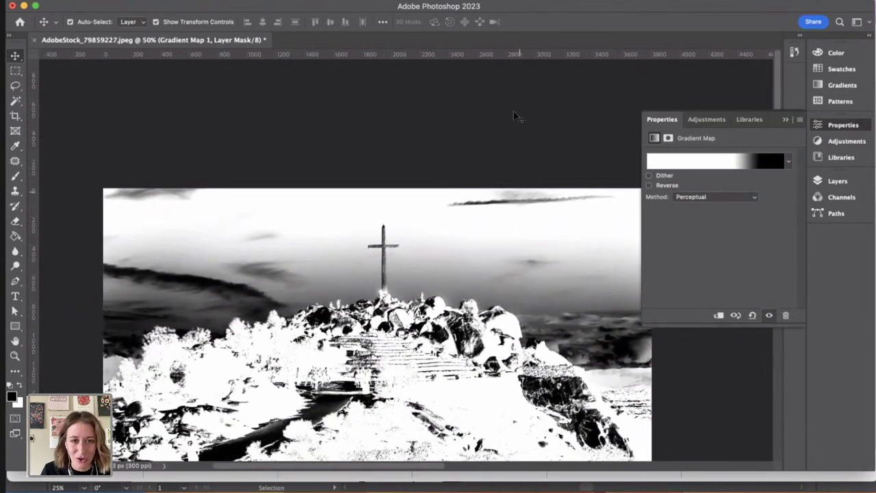
left_click_drag(494, 260, 500, 308)
left_click(96, 2)
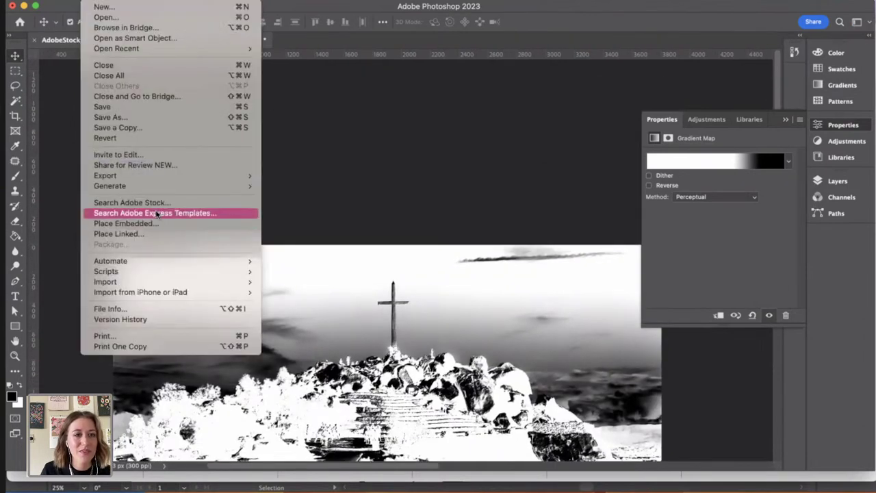
mouse_move(164, 175)
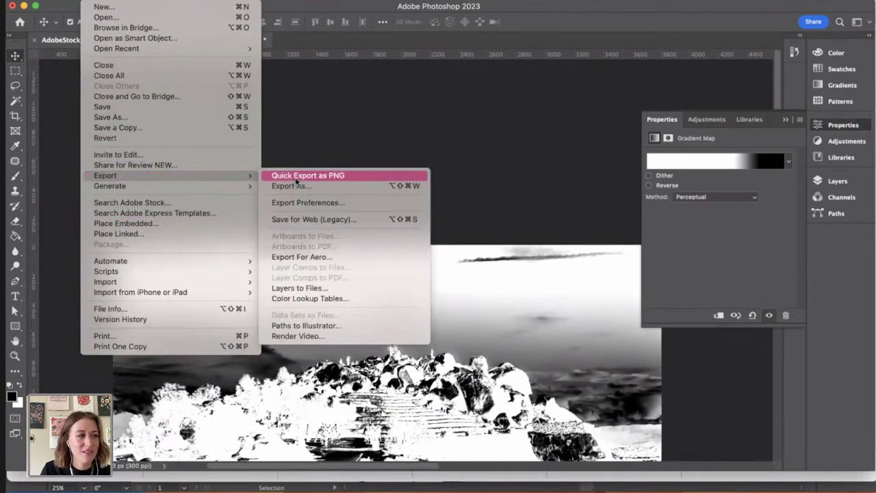
left_click(293, 177)
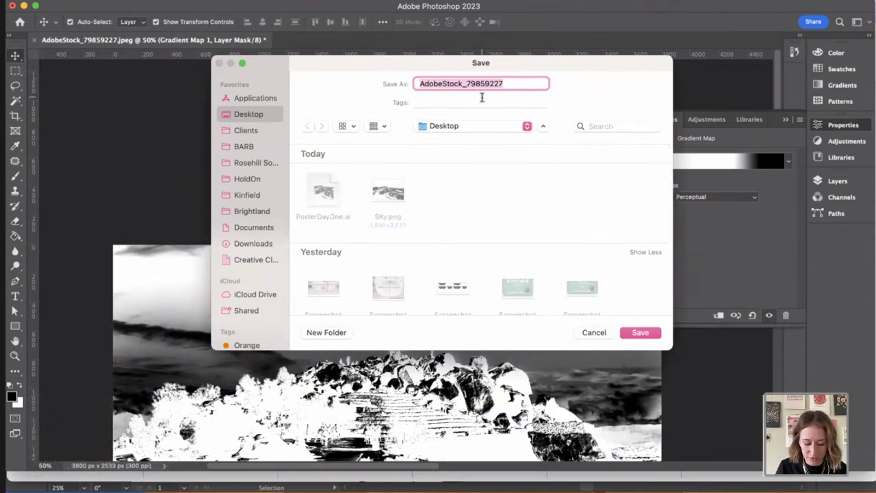
key("BackSpace")
type("ou")
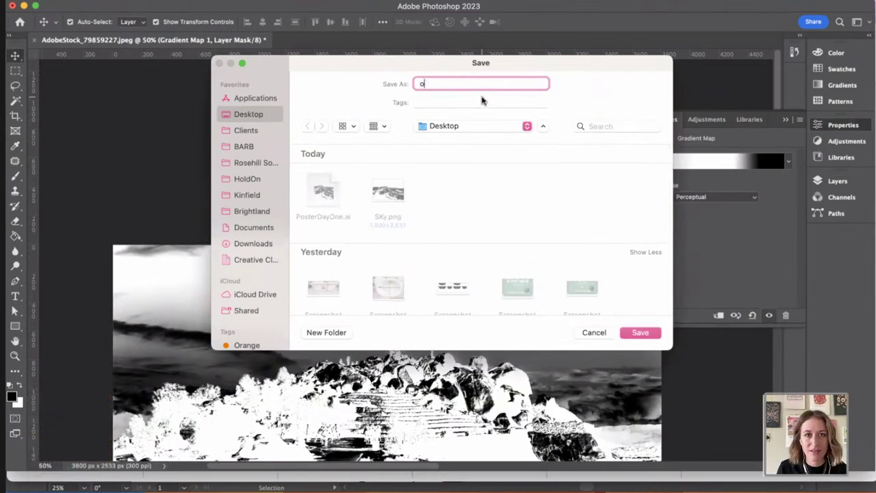
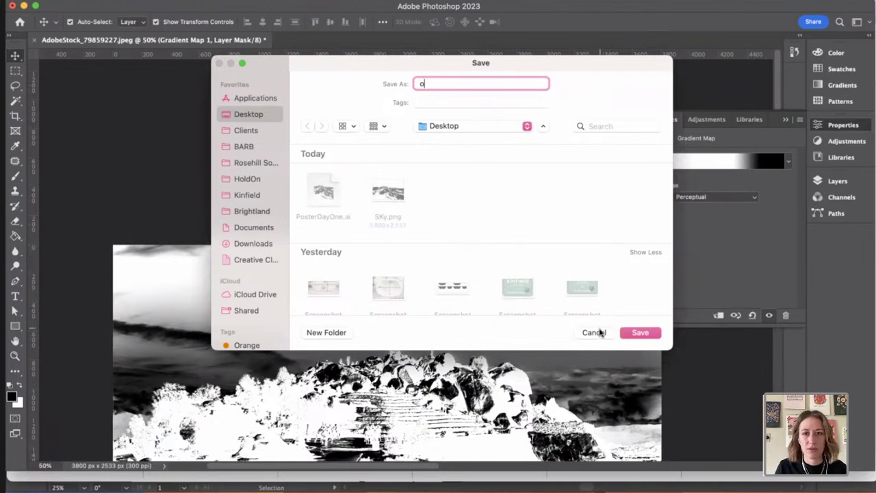
left_click(600, 333)
Step: Quick-export the gradient-mapped cross photo to the Desktop as a PNG named Cross
left_click(374, 138)
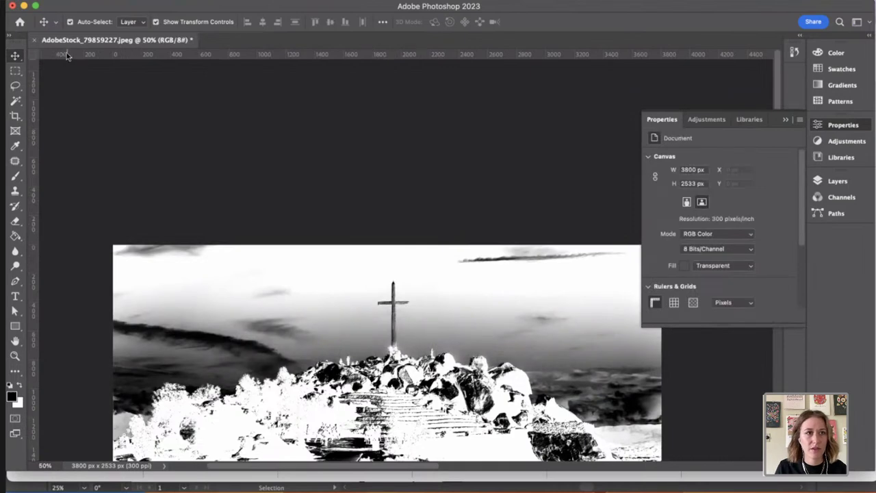
left_click(82, 1)
mouse_move(166, 174)
left_click(322, 174)
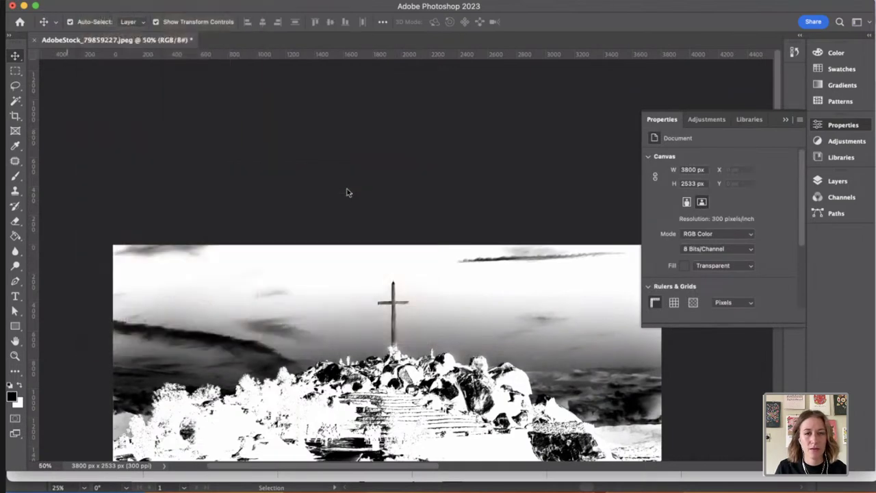
type("Cross")
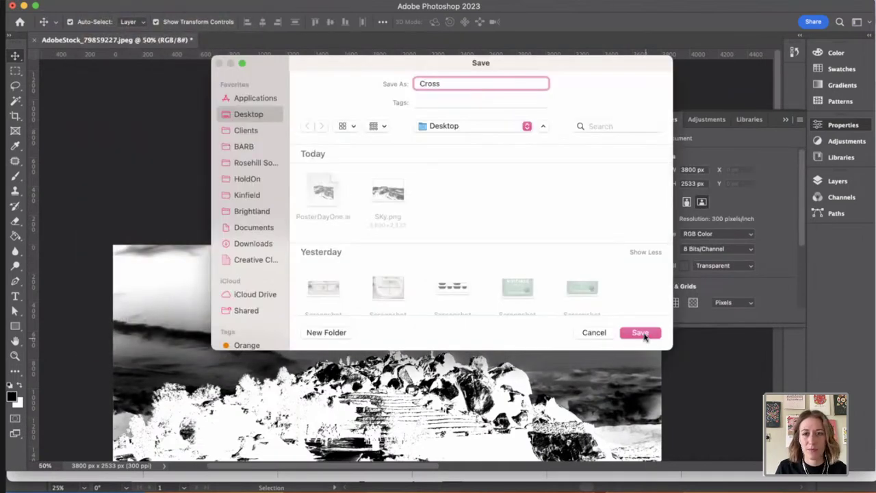
left_click(645, 335)
Step: Switch to Illustrator and place Cross.png from the Desktop into the PosterDayOne.ai artwork
key("super+Tab")
key("super+Tab")
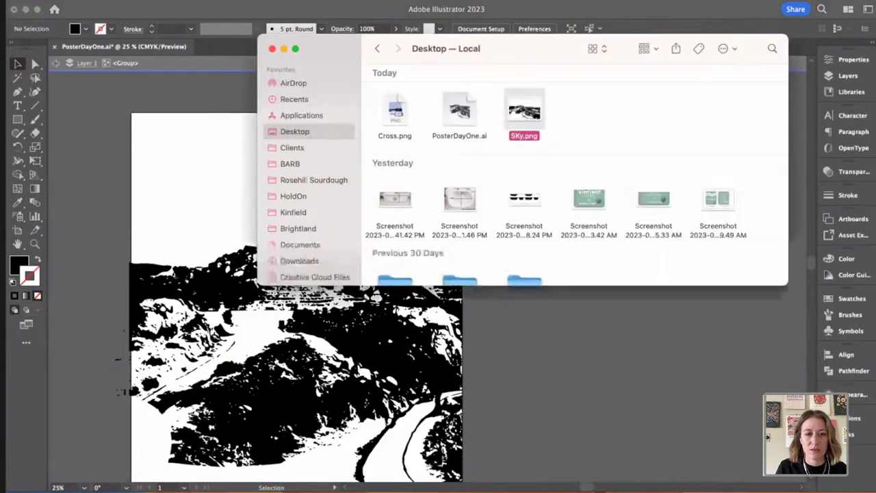
left_click(540, 147)
left_click_drag(404, 108, 401, 315)
left_click(523, 335)
left_click_drag(462, 340, 467, 342)
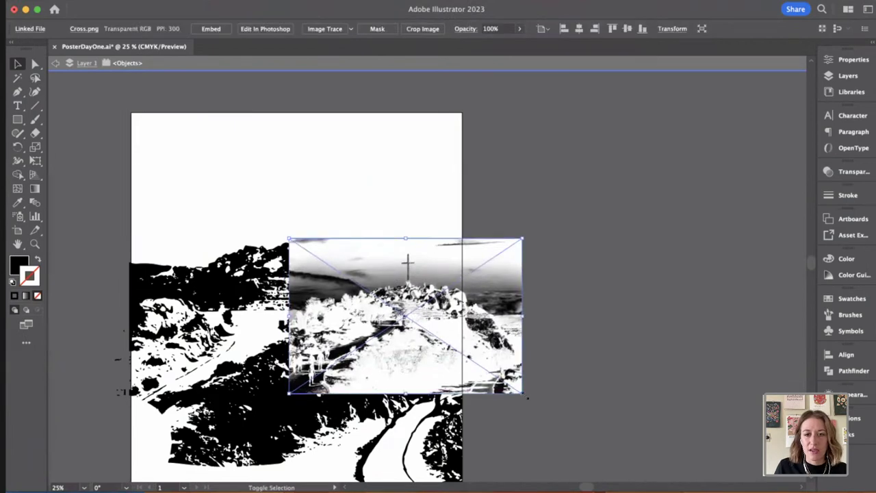
Step: Enlarge the placed cross image proportionally to about 73 × 49 in, extending well beyond the artboard
left_click_drag(523, 395, 704, 459)
key("super+minus")
key("super+minus")
key("super+minus")
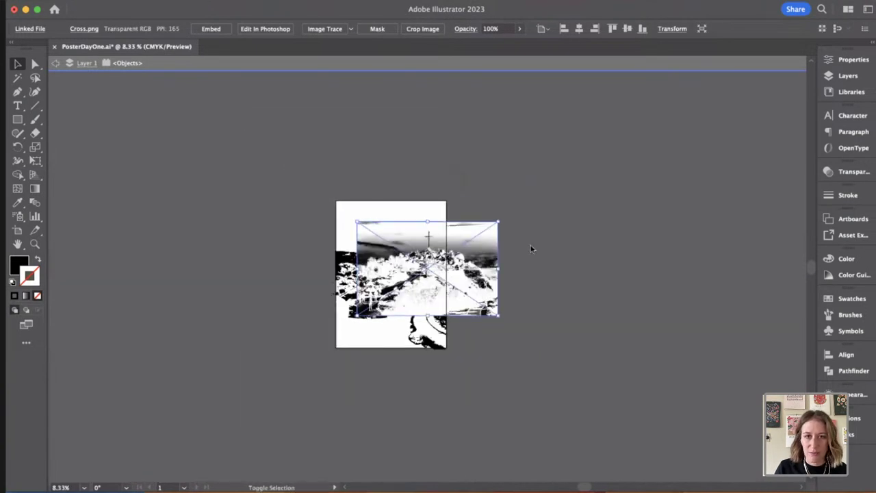
left_click_drag(499, 222, 653, 118)
left_click_drag(481, 191, 388, 198)
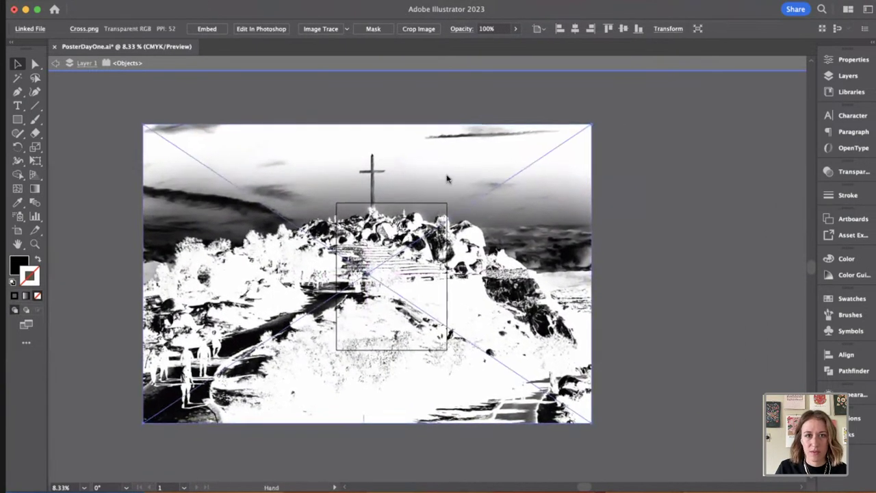
left_click_drag(447, 178, 258, 283)
key("super+minus")
key("super+plus")
key("super+plus")
key("super+plus")
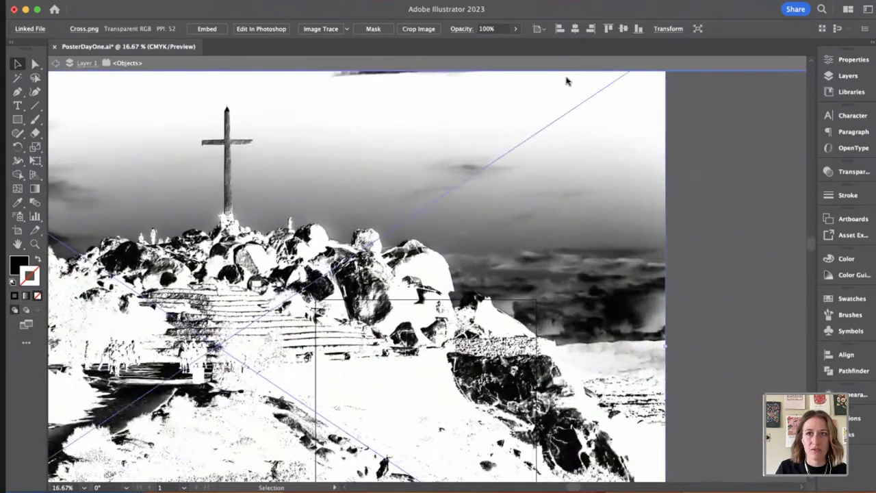
Step: Trace the enlarged cross image with the Sketched Art preset and shift it about 0.47 in right and 0.85 in down
left_click(347, 30)
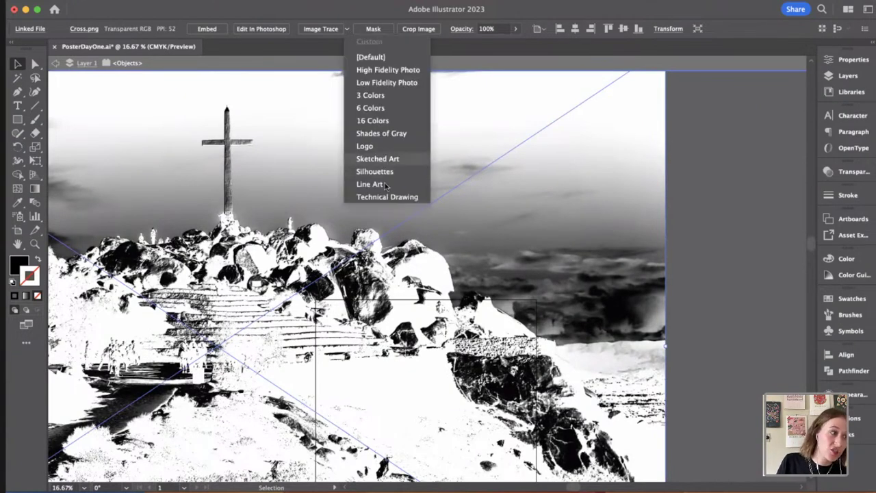
left_click(377, 158)
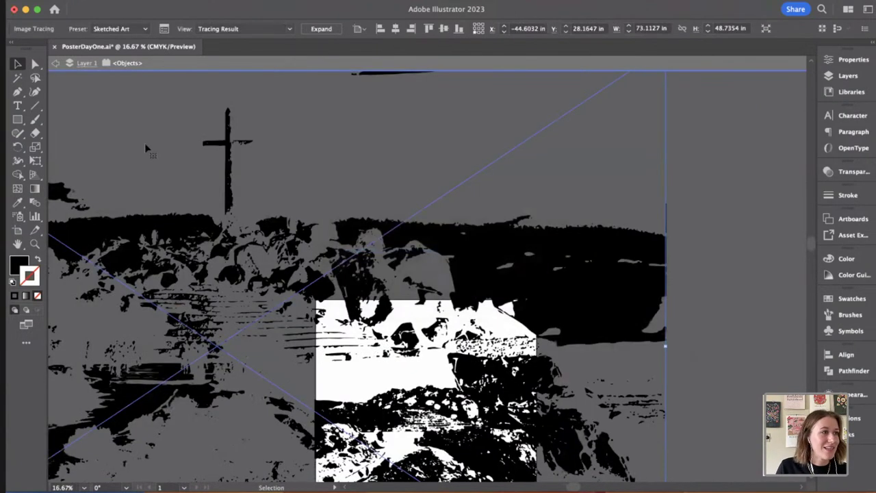
left_click_drag(235, 139, 241, 149)
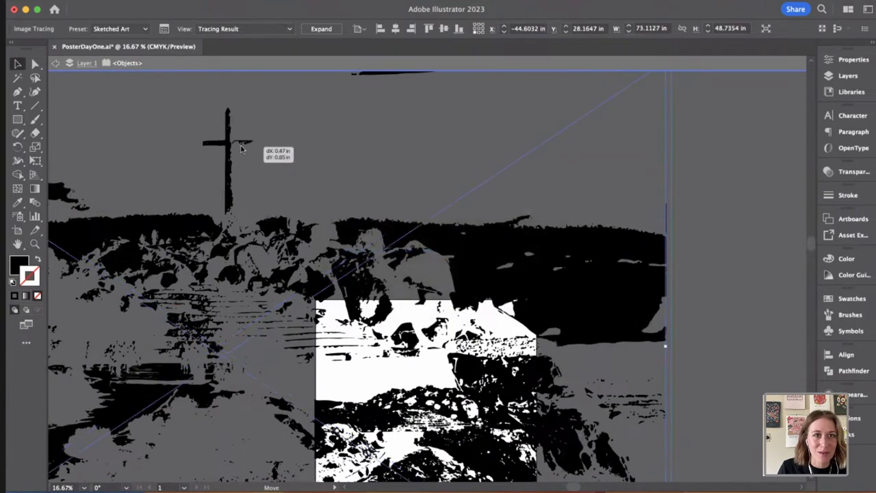
Step: Open the detailed Image Trace settings and try several Threshold values for the cross, settling on 157
left_click(164, 30)
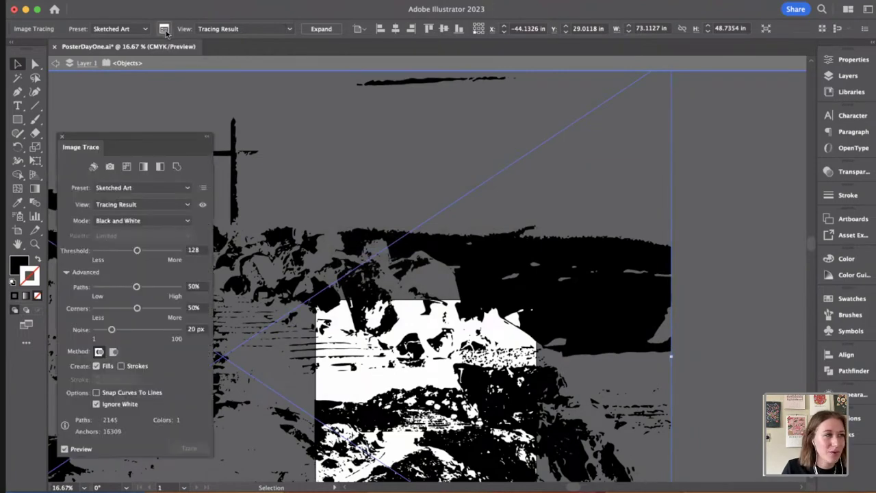
left_click_drag(149, 141, 638, 28)
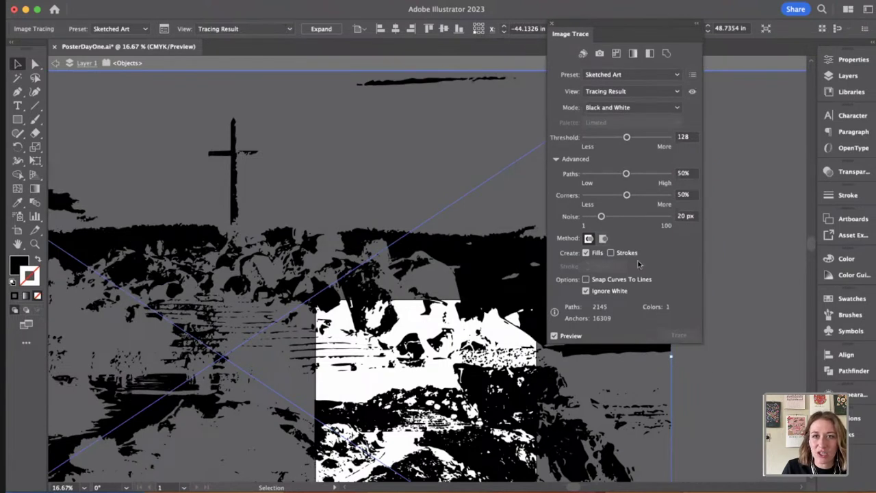
left_click(693, 74)
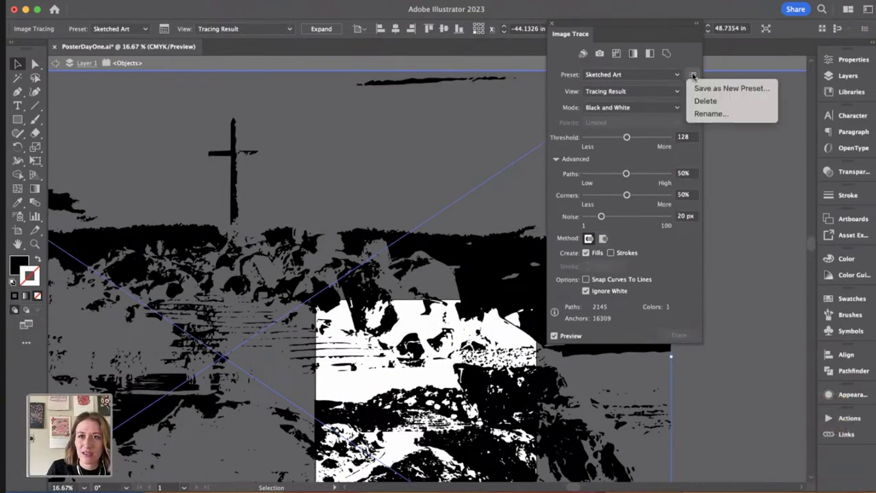
left_click(693, 52)
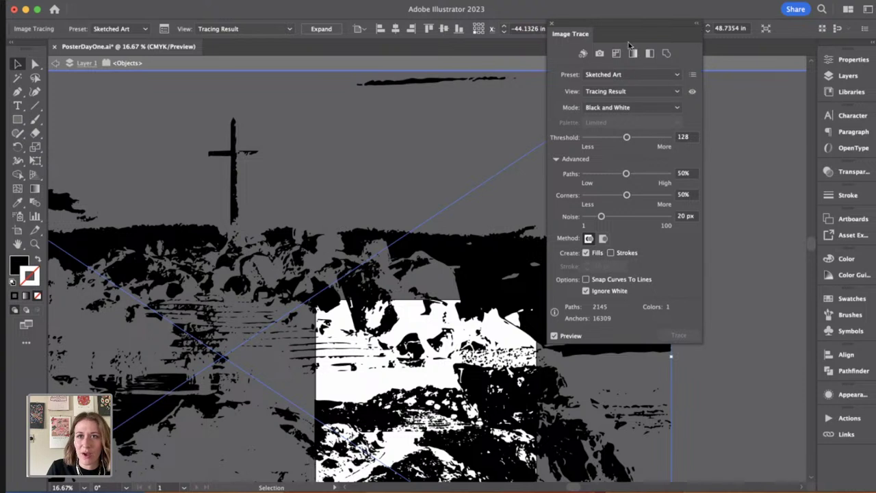
mouse_move(614, 25)
left_mouse_down()
mouse_move(642, 25)
mouse_move(616, 24)
left_mouse_up()
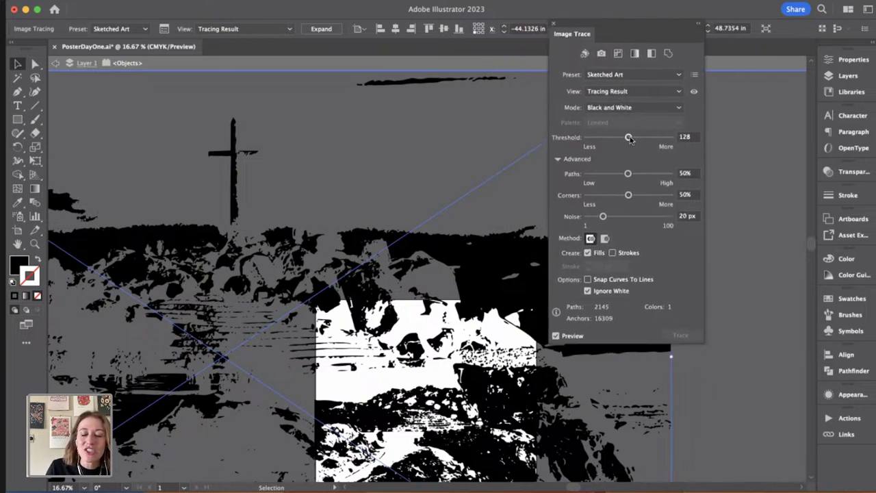
left_click_drag(629, 137, 621, 137)
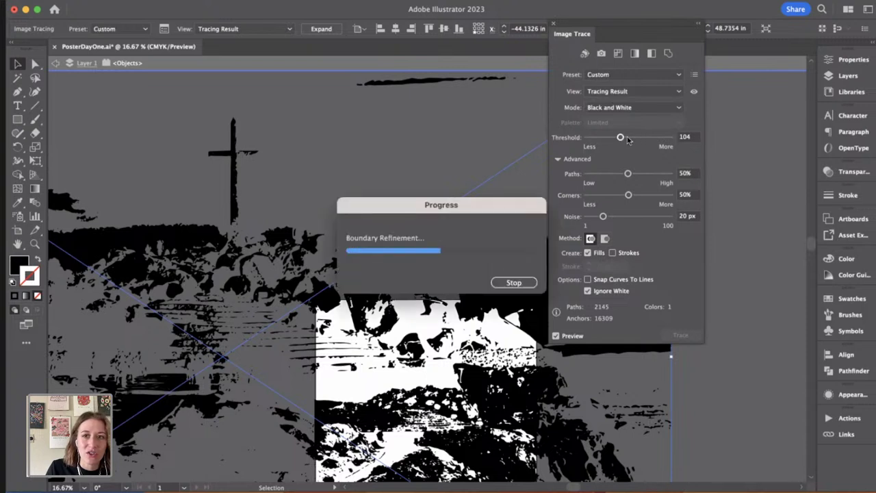
left_click_drag(622, 138, 643, 139)
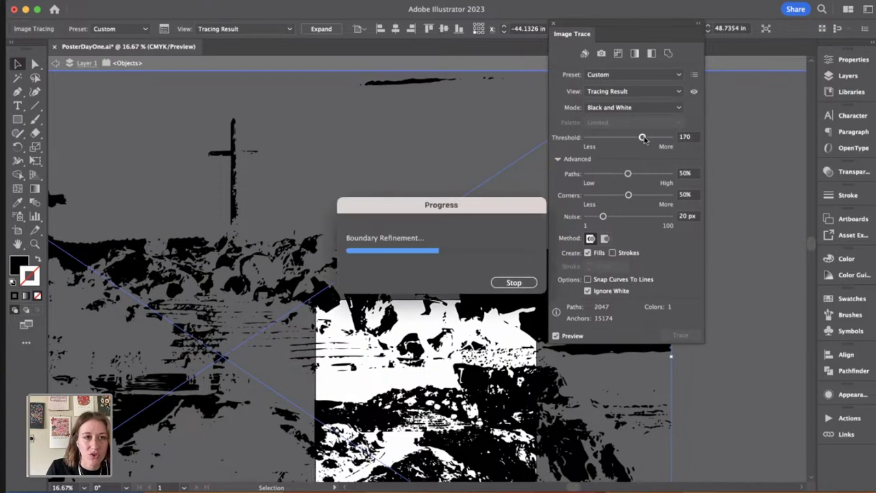
left_click_drag(643, 138, 630, 138)
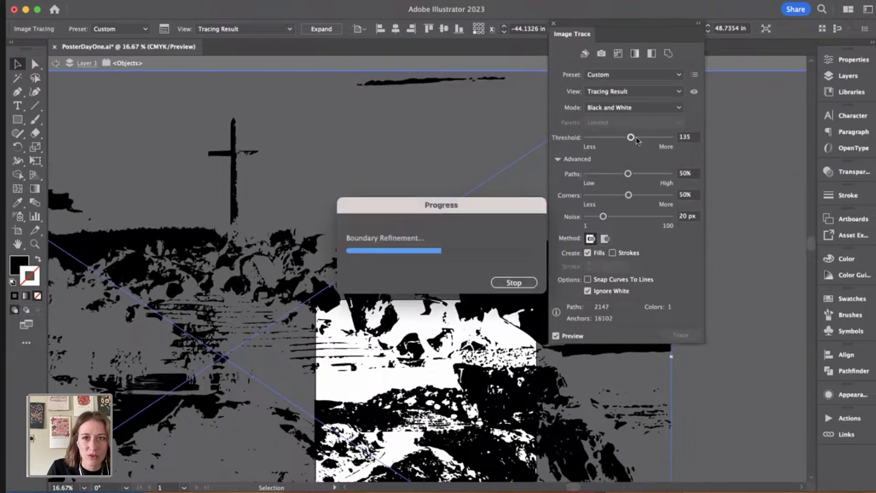
left_click(635, 137)
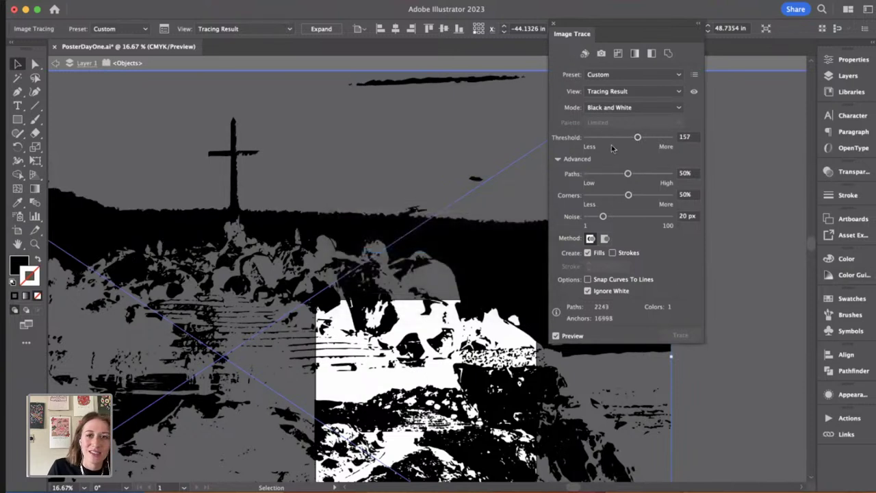
Step: Refine the trace with Paths at 76%, Corners at 88%, Noise at 2 px and Threshold at 150
mouse_move(628, 174)
left_mouse_down()
mouse_move(650, 174)
mouse_move(658, 196)
left_mouse_up()
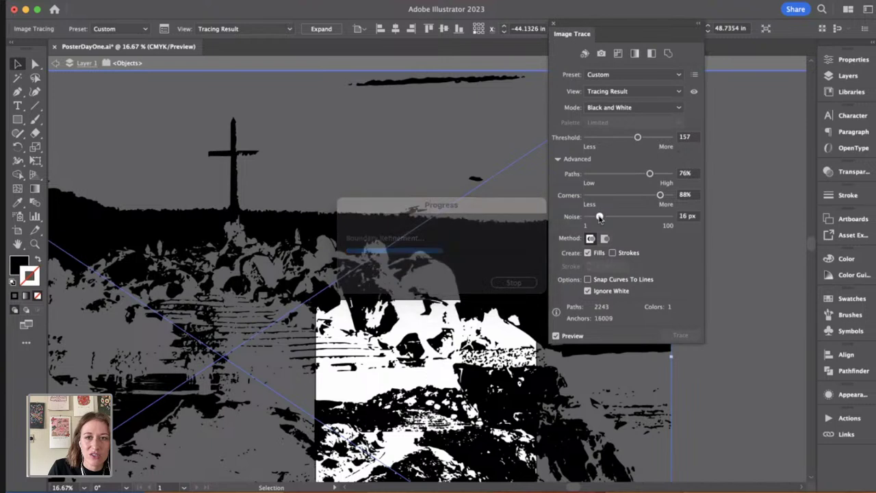
left_click_drag(605, 218, 593, 218)
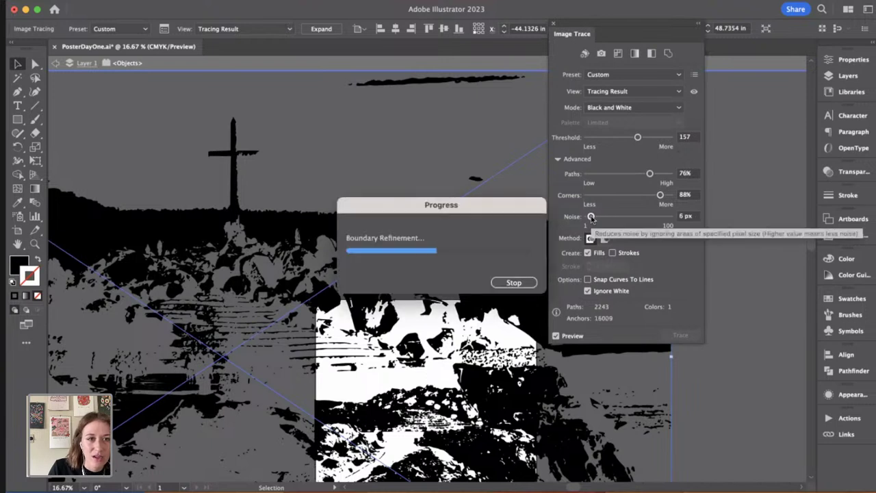
left_click_drag(591, 217, 587, 217)
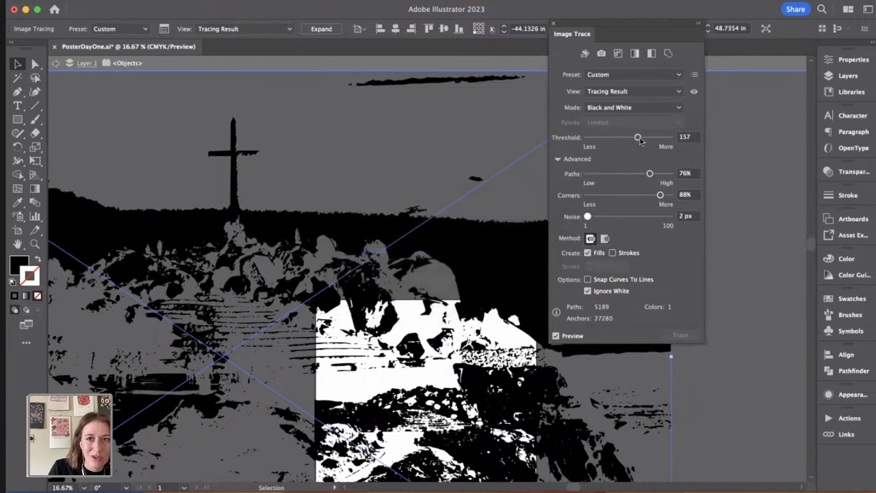
left_click_drag(639, 139, 645, 139)
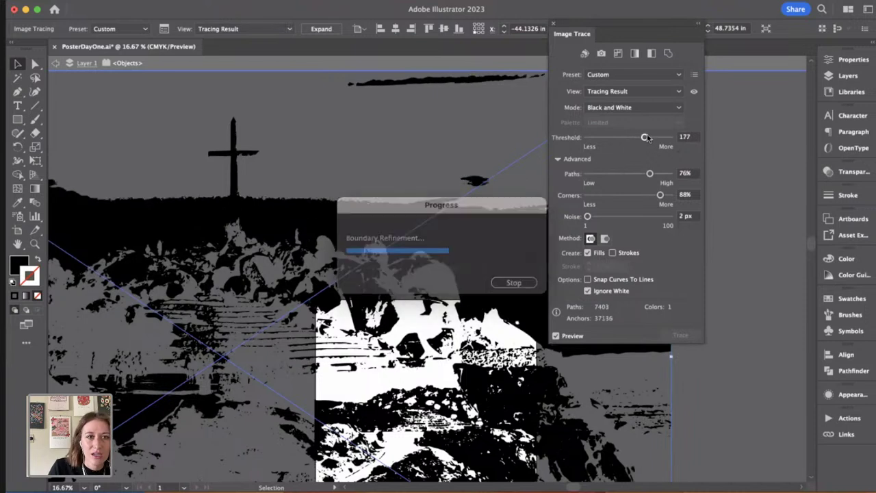
left_click_drag(645, 138, 636, 138)
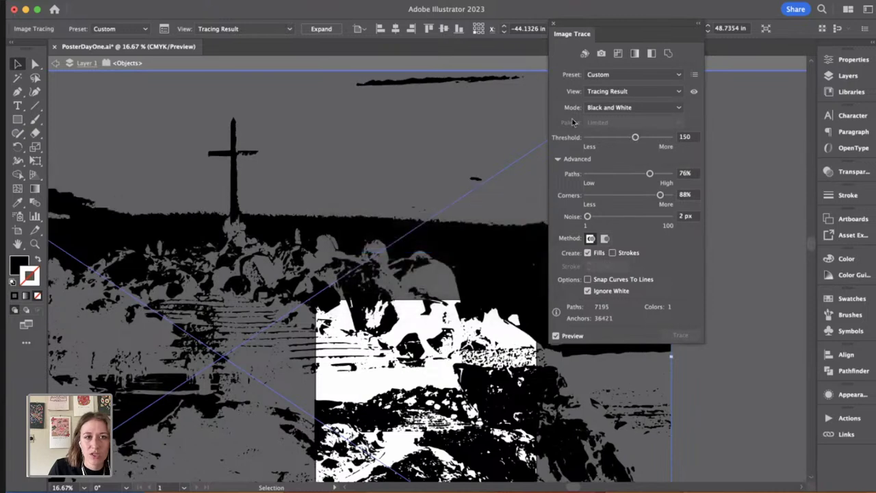
Step: Expand the tracing into vector paths, deselect it and close the Image Trace settings
left_click(322, 29)
left_click(339, 180)
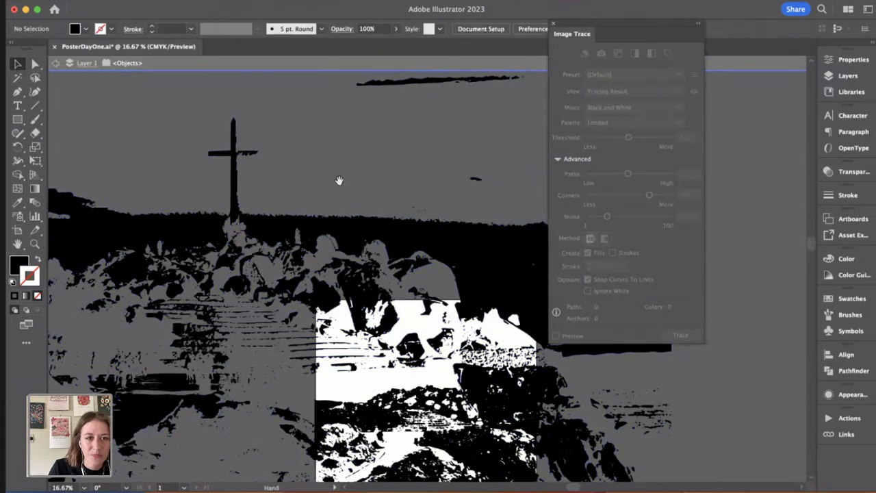
left_click_drag(340, 180, 407, 163)
scroll(293, 144, "up", 2)
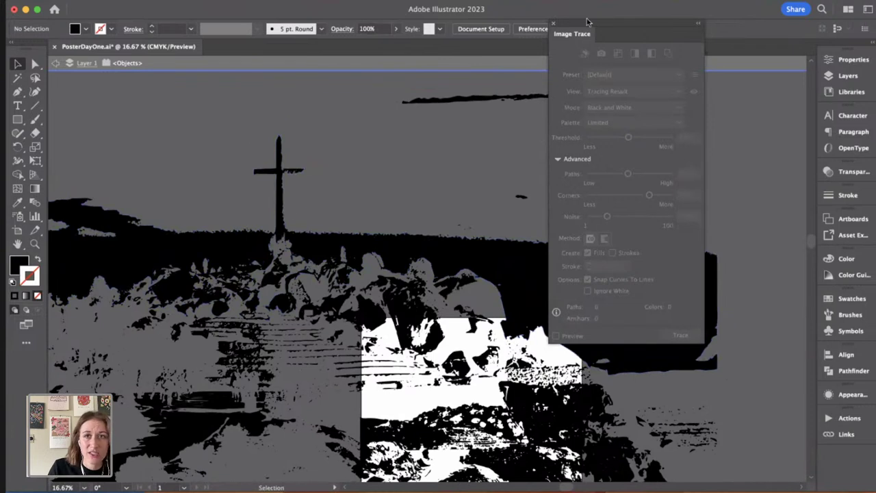
left_click(554, 25)
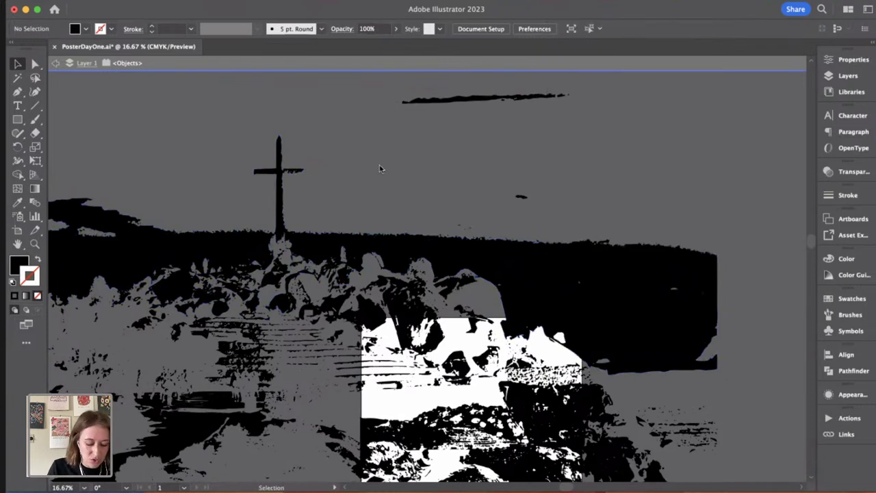
Step: Copy the traced cross out of the isolated tracing group and paste it onto empty canvas outside the landscape
key("a")
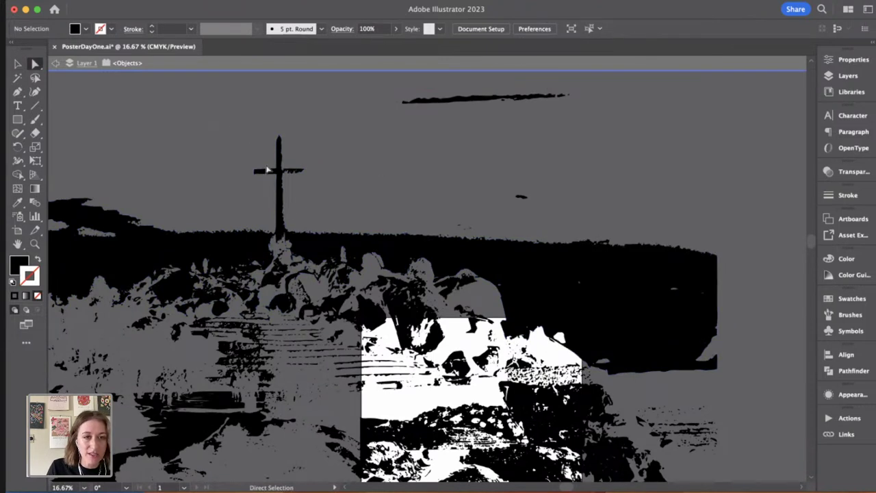
left_click(338, 232)
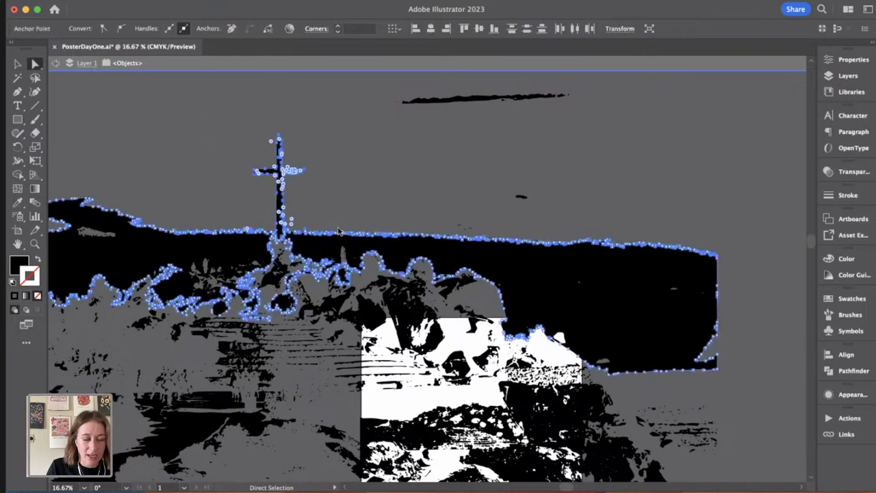
key("super+c")
double_click(509, 205)
key("space")
scroll(510, 205, "right", 10)
scroll(509, 205, "down", 3)
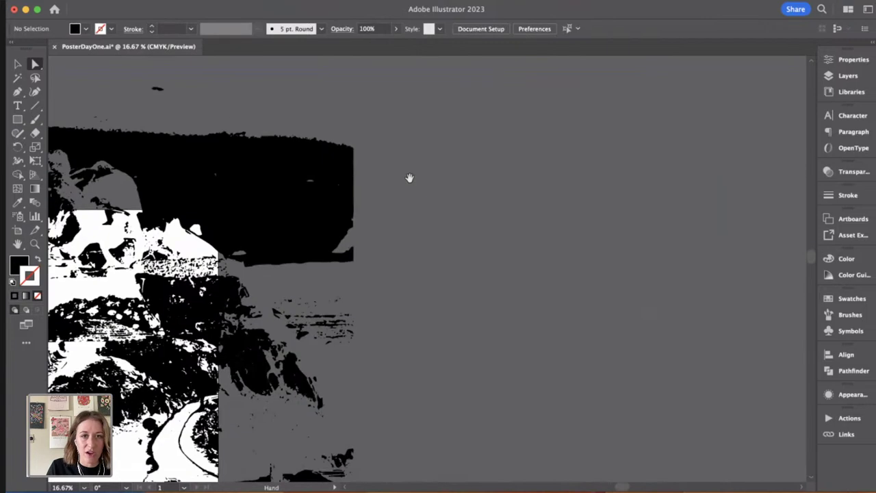
key("super+v")
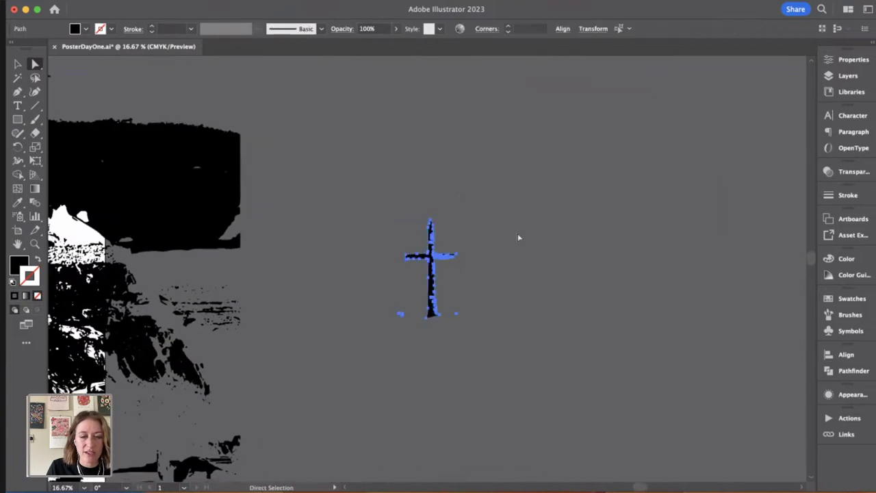
Step: Try to shift the expanded hill shape away from the artboard, and undo back to the unexpanded tracing
left_click(519, 237)
key("space")
left_click_drag(387, 281, 566, 260)
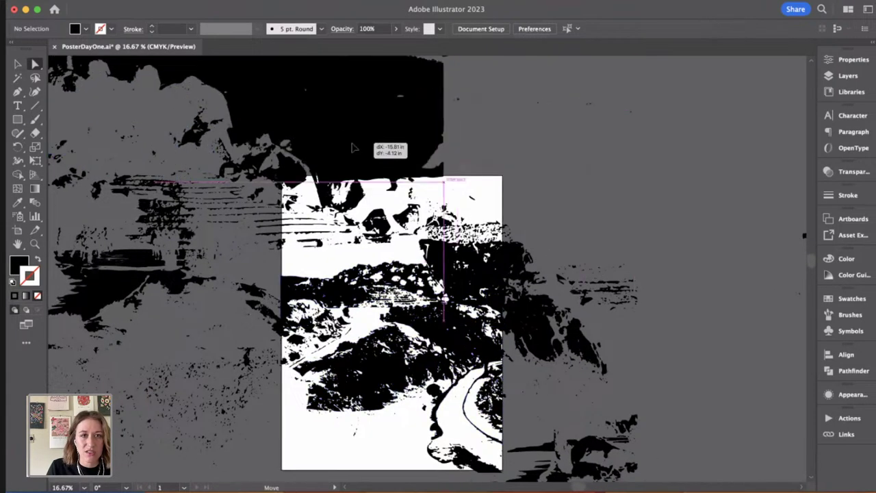
left_click(607, 216)
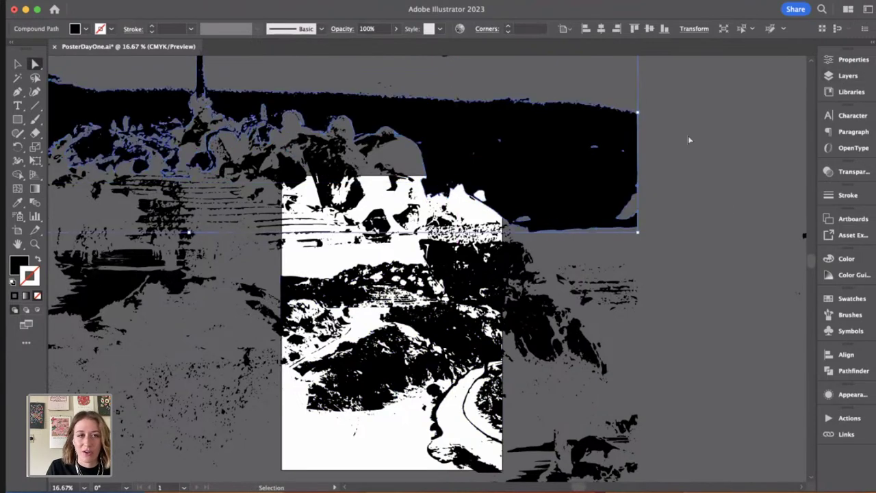
left_click(734, 190)
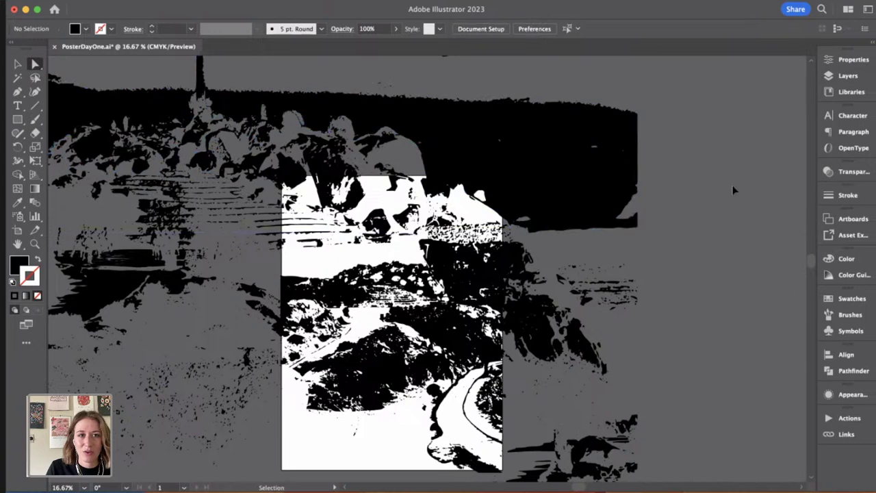
key("super+z")
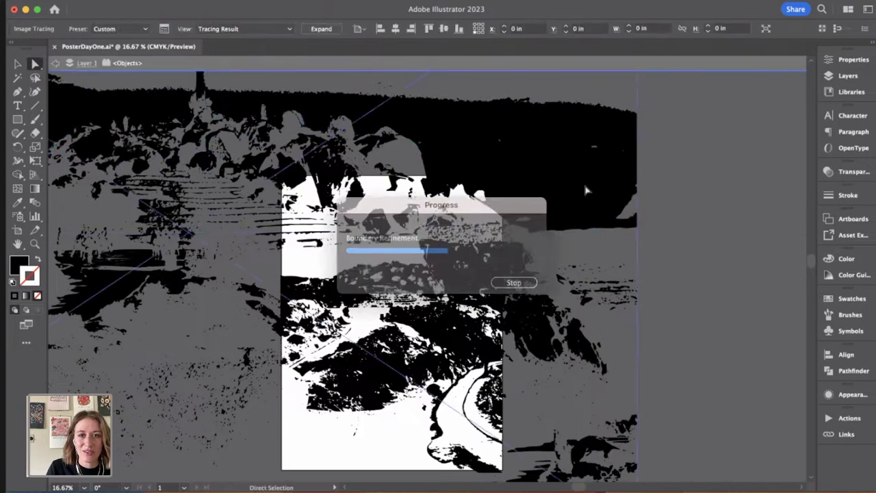
Step: Move the unexpanded cross tracing clear of the artboard, to about X -84.28 in and Y 32.59 in
left_click_drag(559, 158, 603, 252)
left_click_drag(662, 262, 311, 253)
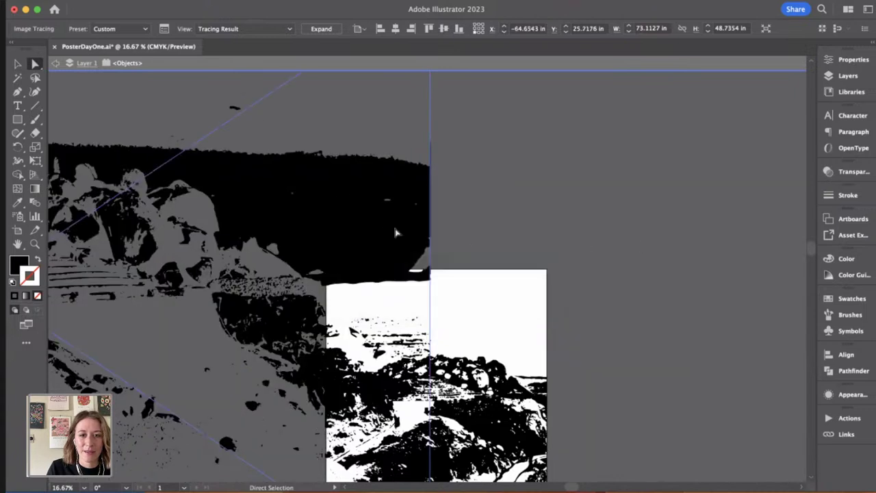
left_click_drag(467, 311, 769, 269)
mouse_move(689, 210)
left_mouse_down()
mouse_move(450, 284)
mouse_move(448, 295)
left_mouse_up()
left_click_drag(537, 203, 533, 204)
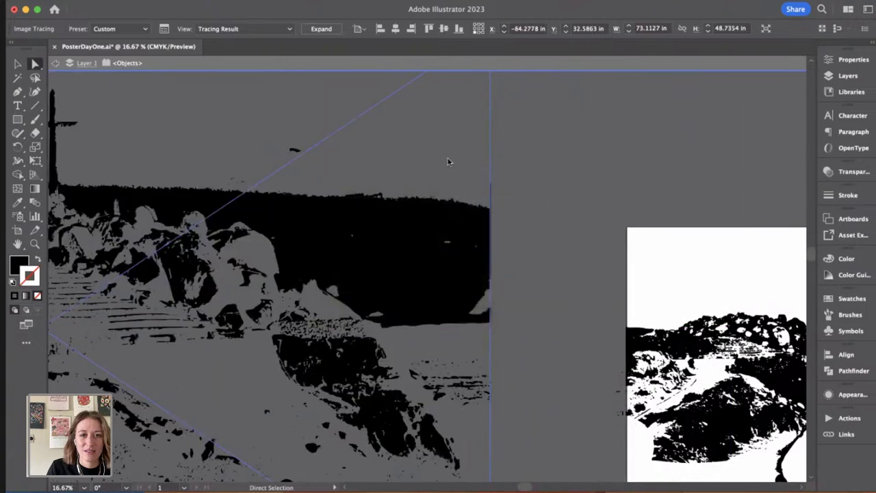
mouse_move(448, 162)
left_mouse_down()
mouse_move(475, 245)
mouse_move(612, 286)
left_mouse_up()
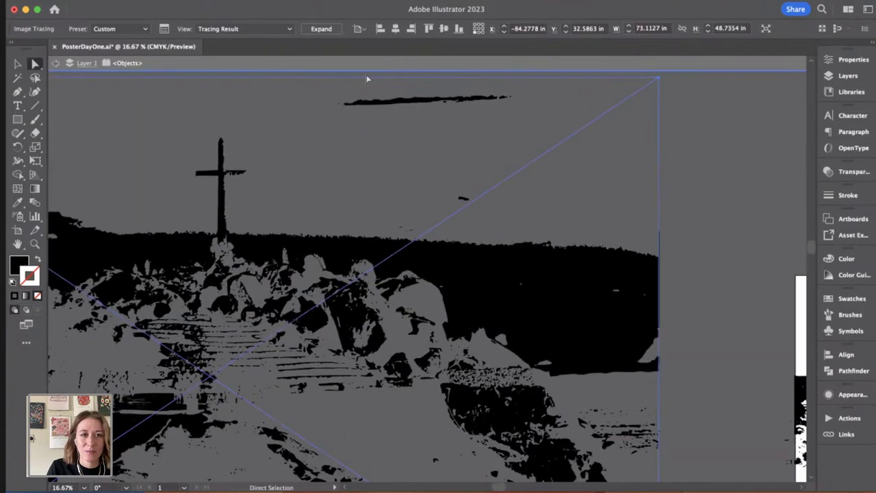
Step: Expand the tracing, copy only the cross, leave isolation mode and paste it near the artboard
left_click(320, 29)
left_click(209, 135)
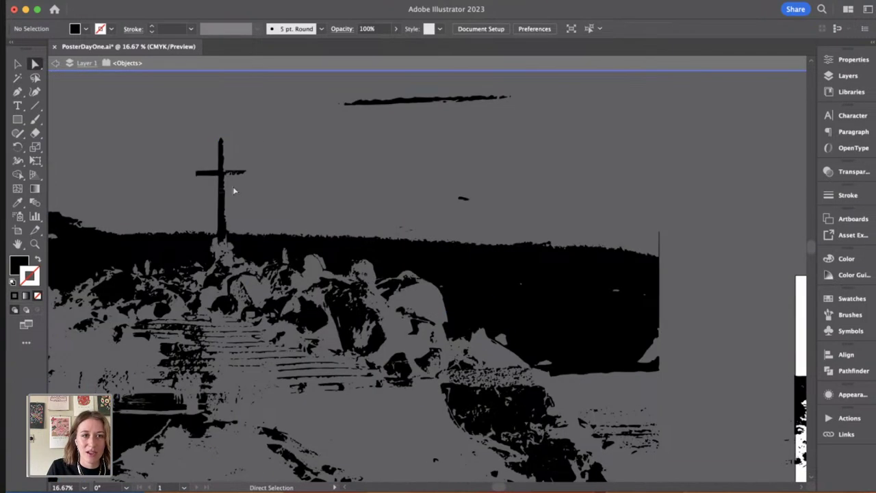
left_click(260, 230)
double_click(356, 199)
left_click_drag(639, 200, 66, 184)
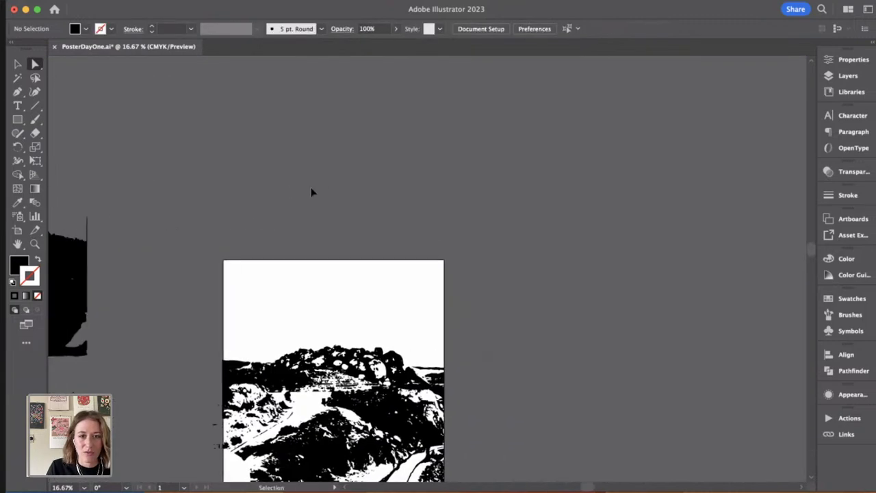
key("super+v")
left_click(452, 225)
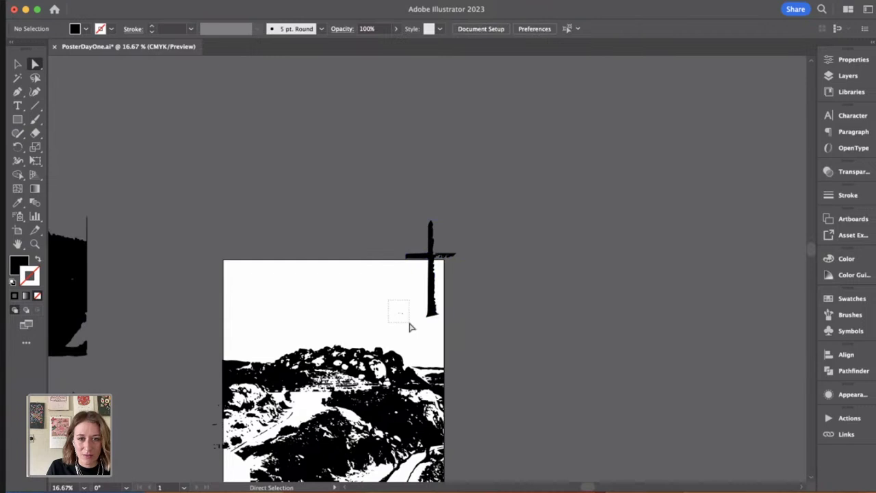
Step: Delete the stray specks beside the pasted cross and group the cross's remaining pieces
left_click_drag(410, 327, 411, 324)
key("Delete")
key("super+equal")
key("super+equal")
key("super+equal")
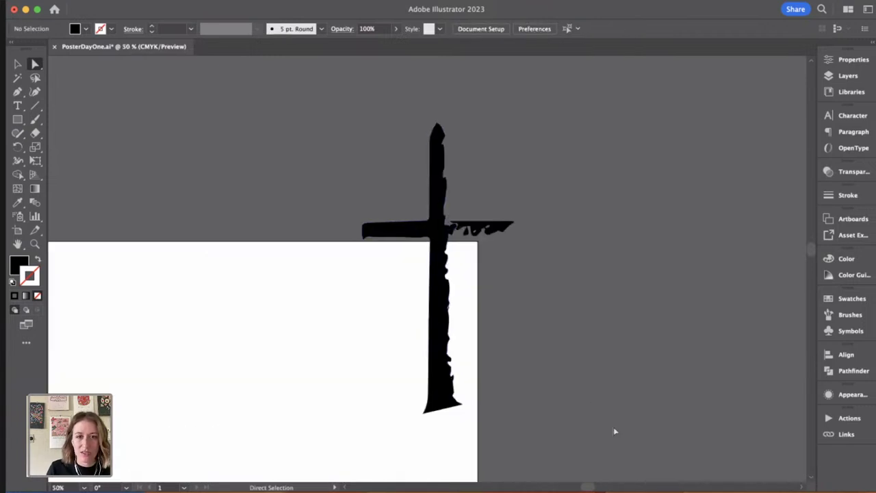
key("super+a")
left_click_drag(547, 403, 560, 436)
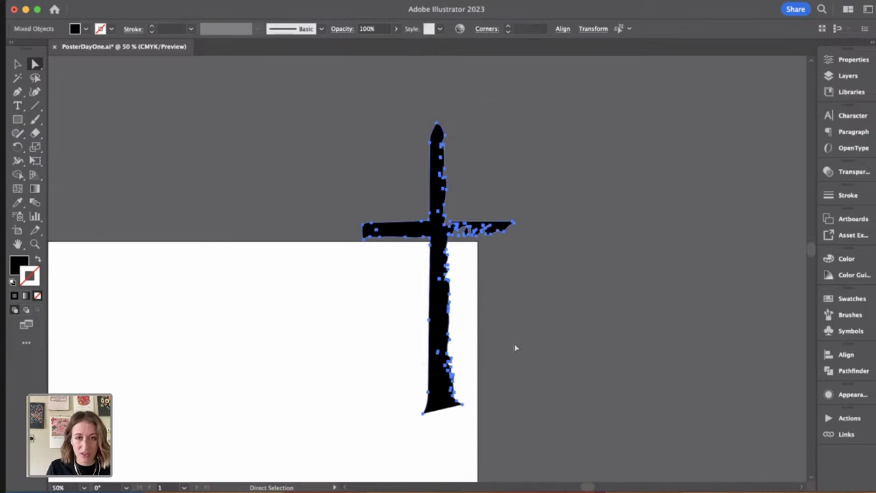
key("super+g")
Step: Move the grouped cross onto the artboard, standing above the rocky hilltop
left_click_drag(566, 345, 778, 269)
left_click_drag(650, 295, 410, 337)
left_click_drag(453, 331, 582, 235)
left_click_drag(444, 258, 478, 286)
left_click_drag(484, 198, 468, 255)
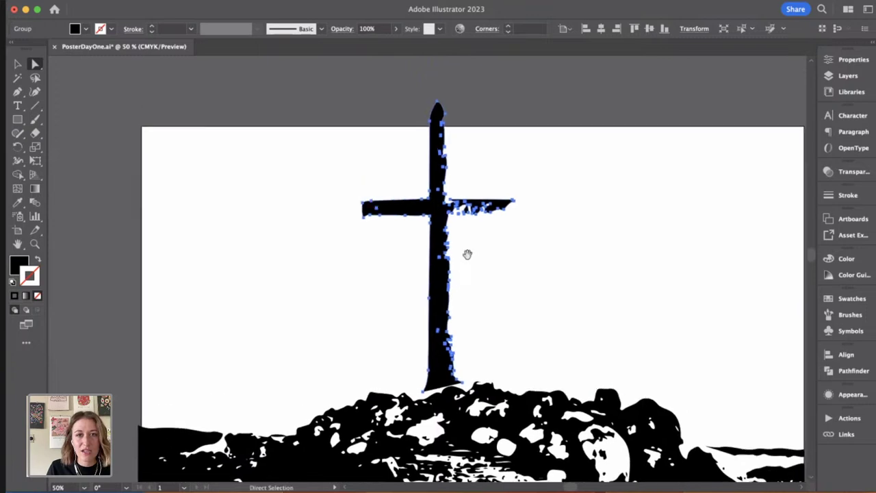
Step: Scale the cross down proportionally, seat its base on the hill's rocky summit and deselect it
key("v")
left_click_drag(437, 100, 441, 147)
left_click(573, 239)
left_click_drag(573, 239, 512, 175)
left_click_drag(371, 187, 395, 191)
left_click_drag(399, 89, 401, 116)
left_click(410, 183)
left_click_drag(395, 208, 390, 213)
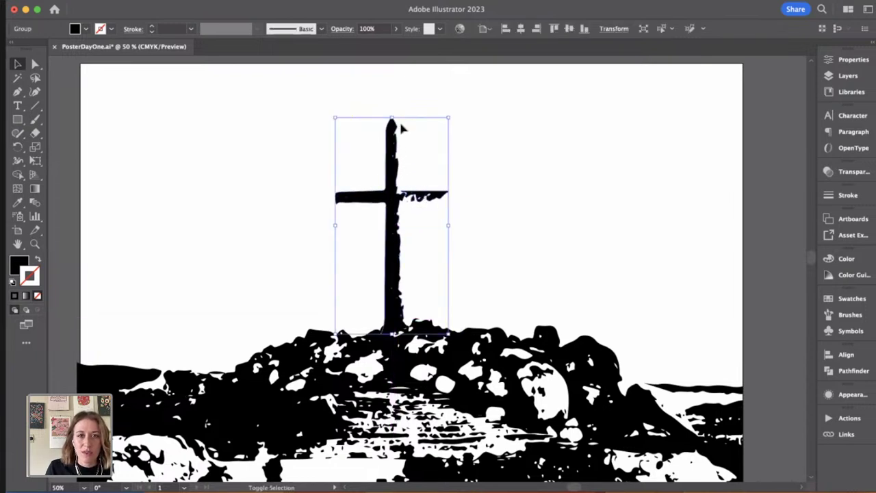
left_click_drag(391, 118, 394, 142)
left_click_drag(387, 233, 389, 228)
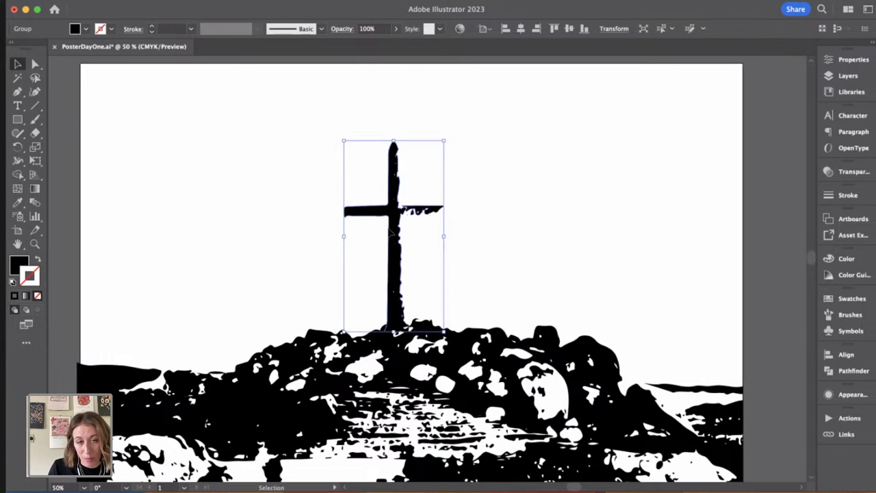
left_click(498, 227)
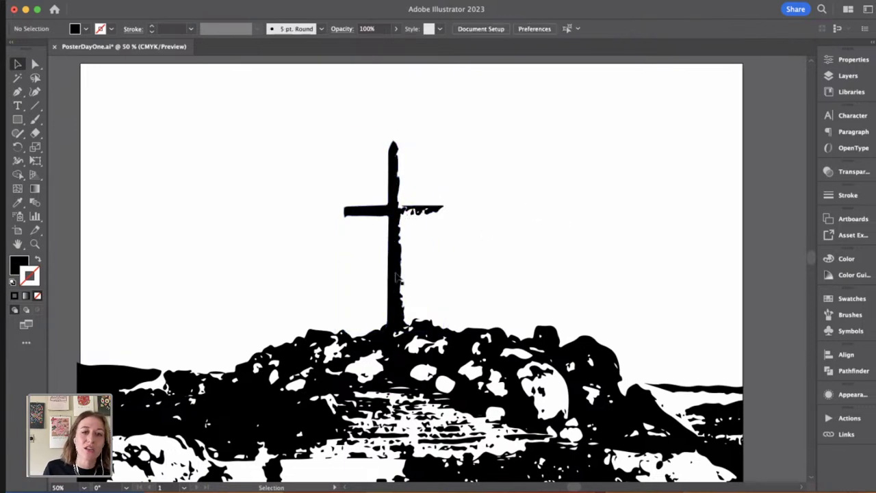
Step: Delete the leftover expanded tracing of the cross photo beside the artboard
left_click_drag(457, 198, 538, 193)
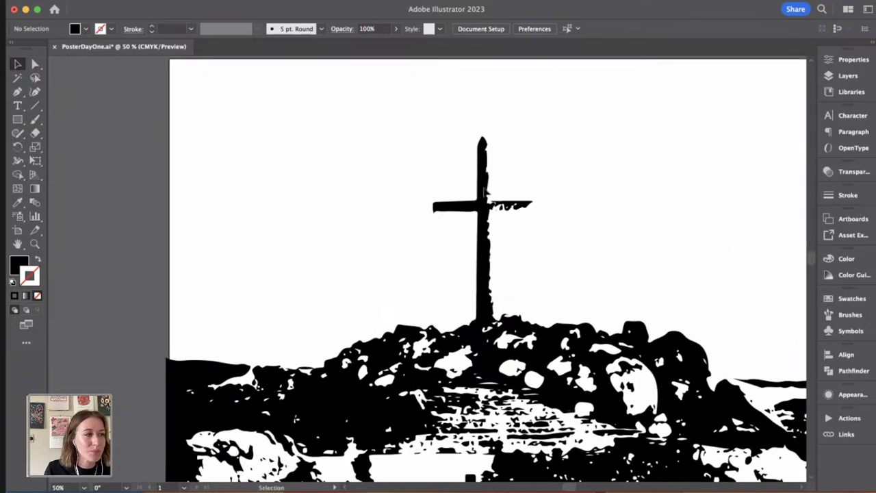
left_click_drag(287, 222, 360, 174)
mouse_move(241, 302)
left_mouse_down()
mouse_move(213, 299)
mouse_move(424, 270)
left_mouse_up()
key("super+minus")
key("super+minus")
key("super+minus")
key("super+minus")
scroll(308, 198, "left", 9)
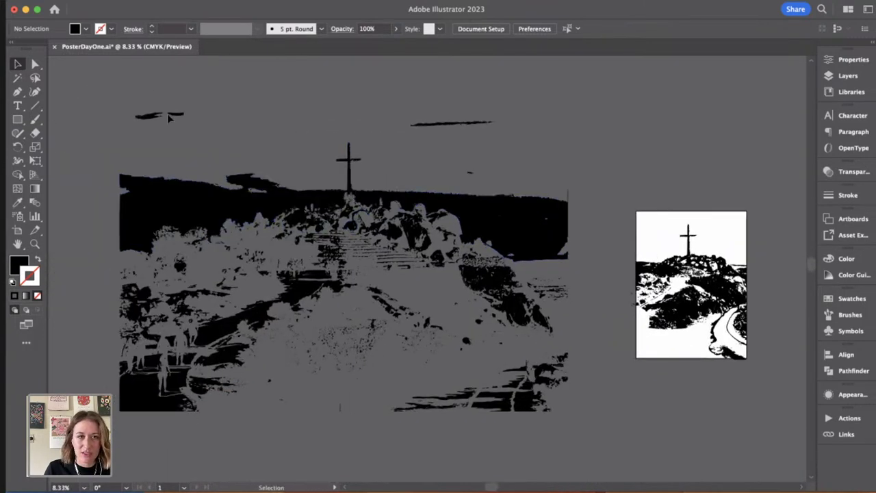
left_click_drag(585, 398, 608, 428)
key("BackSpace")
Step: Delete the stray traced fragments sticking out past the artboard's left edge
mouse_move(636, 362)
left_mouse_down()
mouse_move(450, 325)
mouse_move(315, 324)
left_mouse_up()
key("super+plus")
key("super+plus")
key("super+plus")
key("super+plus")
left_click_drag(429, 96, 642, 211)
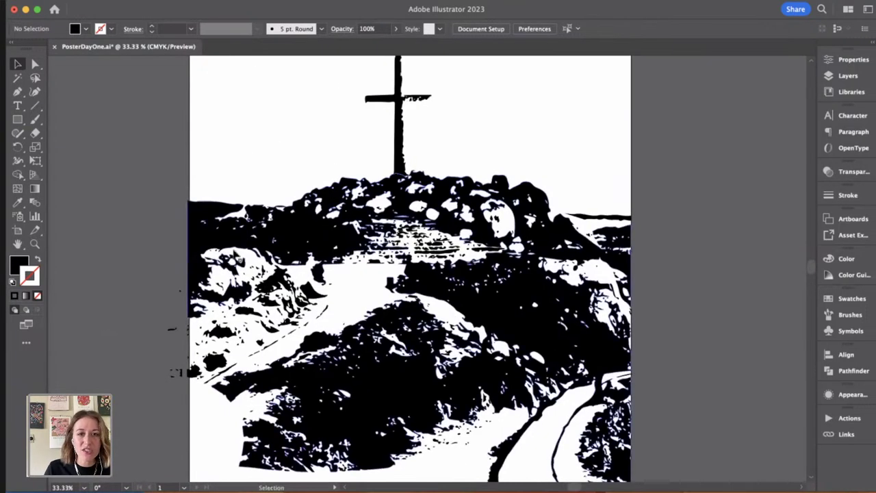
left_click_drag(484, 71, 520, 138)
key("a")
left_click_drag(193, 371, 266, 319)
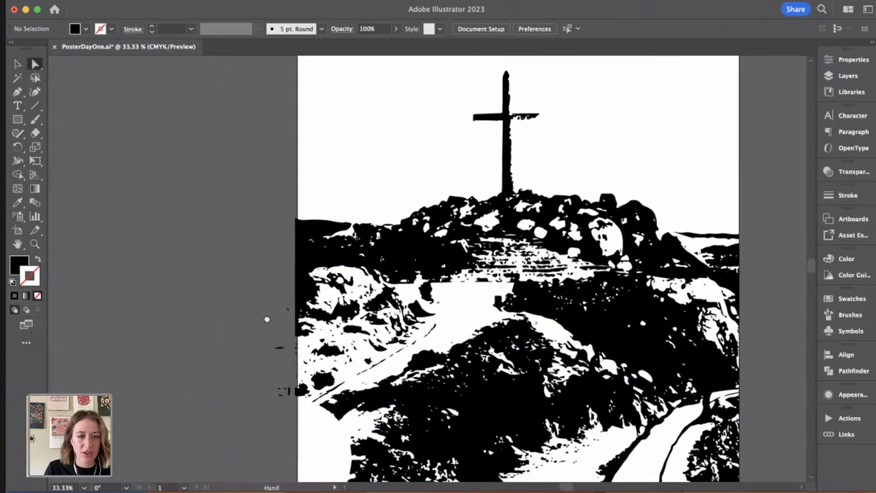
left_click_drag(294, 433, 295, 432)
key("BackSpace")
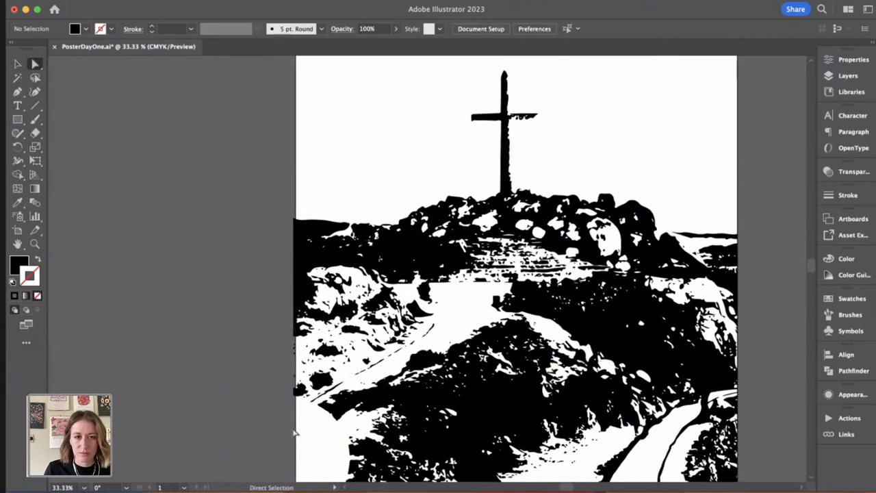
left_click_drag(363, 331, 285, 356)
key("v")
left_click_drag(389, 180, 356, 177)
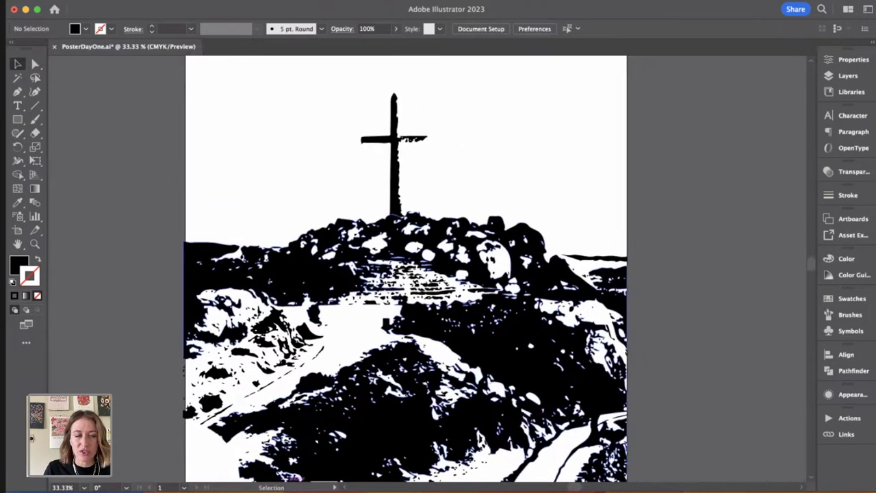
Step: Switch to the browser and examine the colours and lettering of the posters on the National Park Posters site
key("super+Tab")
left_click(127, 13)
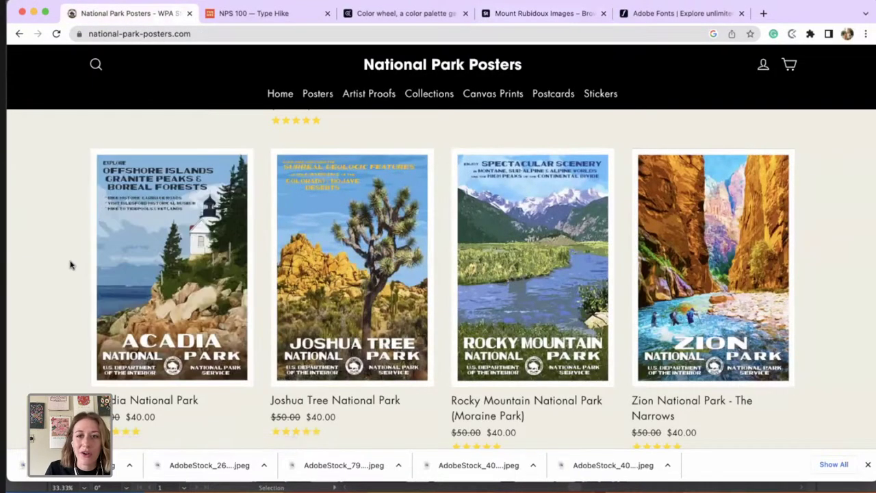
scroll(735, 240, "down", 5)
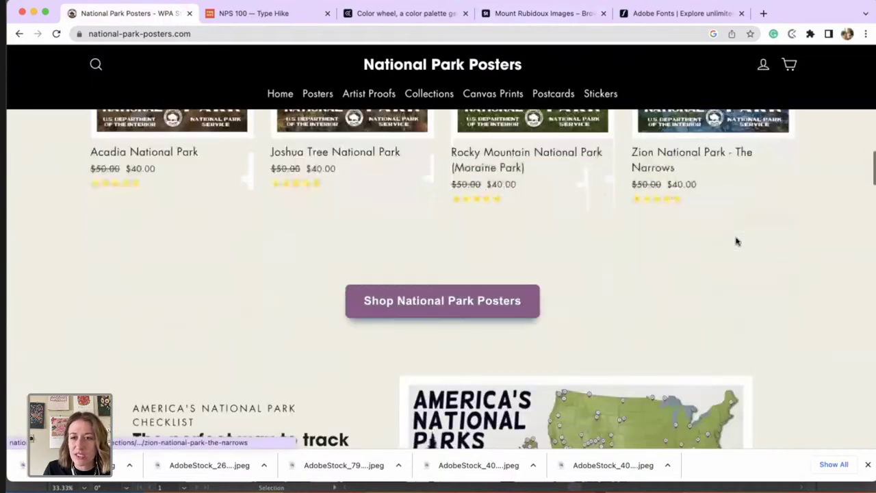
scroll(735, 240, "up", 7)
scroll(735, 240, "up", 2)
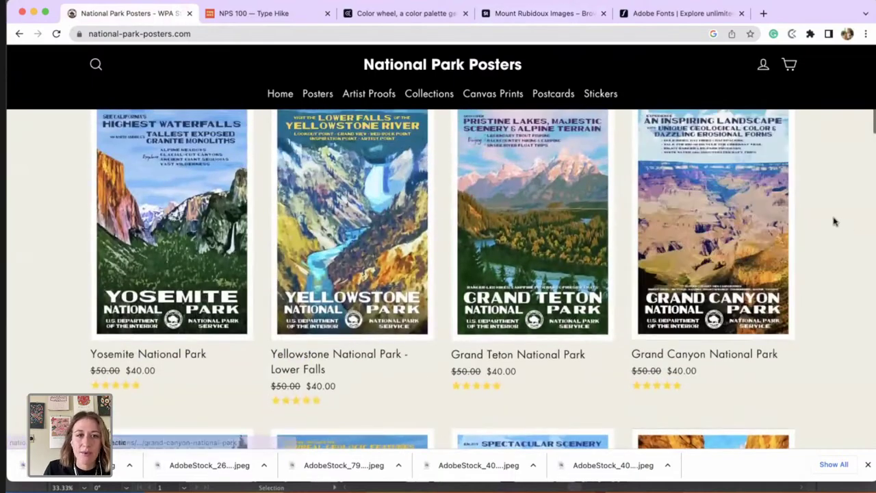
scroll(828, 221, "up", 2)
scroll(821, 240, "up", 1)
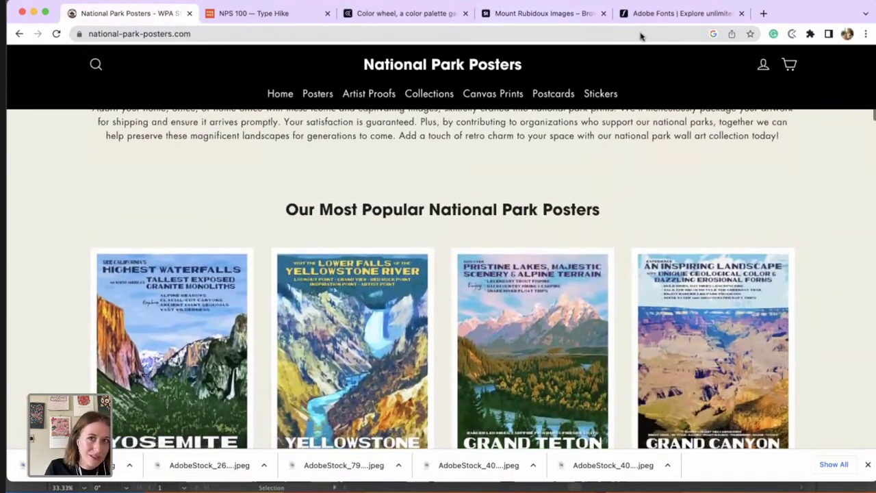
Step: Browse the Adobe Color trends, view the gold-and-brown Fashion palette, and return to the color wheel
left_click(405, 21)
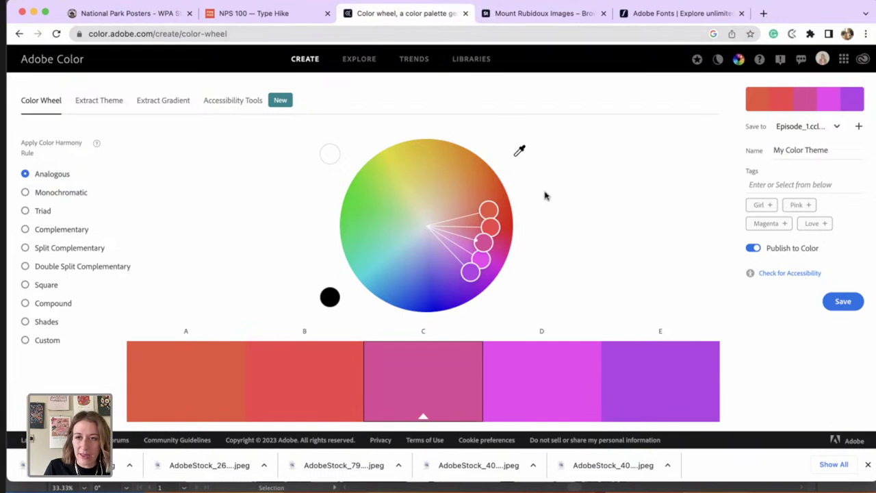
left_click(411, 62)
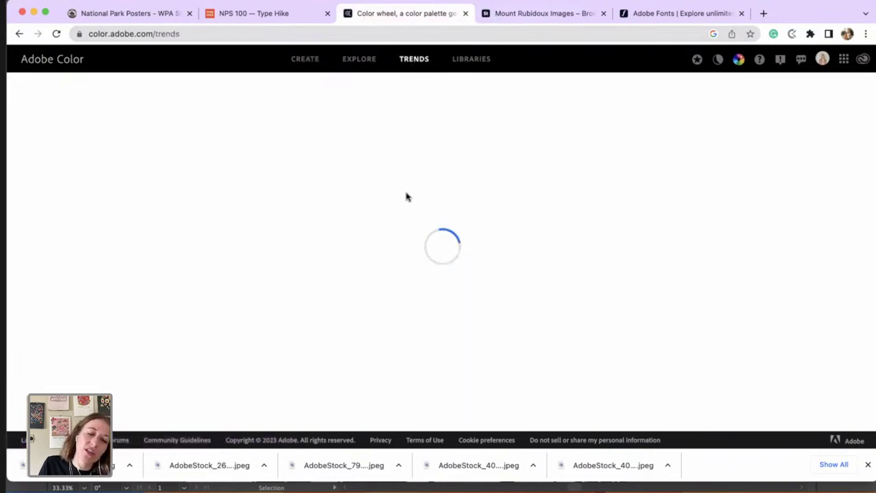
left_click(868, 464)
scroll(383, 283, "down", 3)
scroll(383, 283, "down", 1)
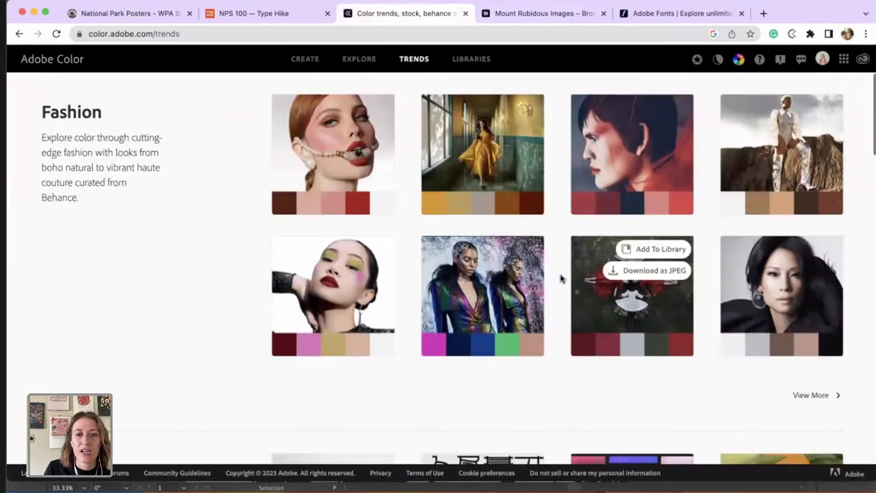
left_click(520, 174)
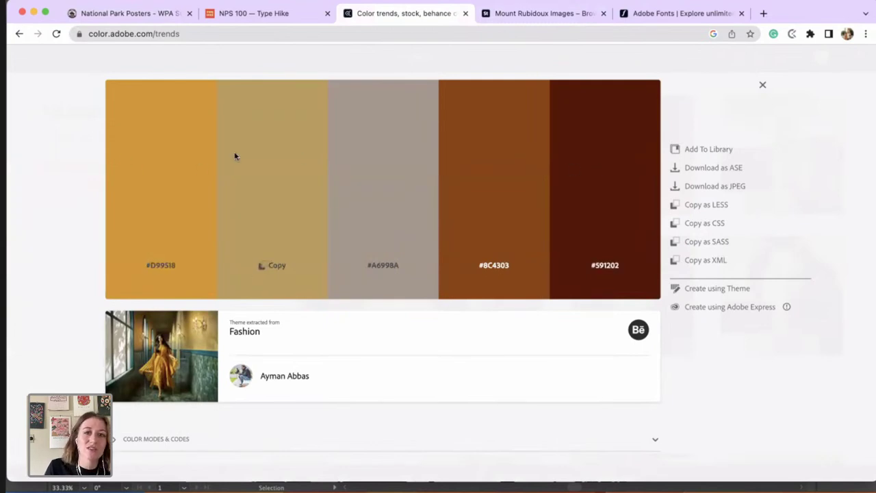
left_click(19, 34)
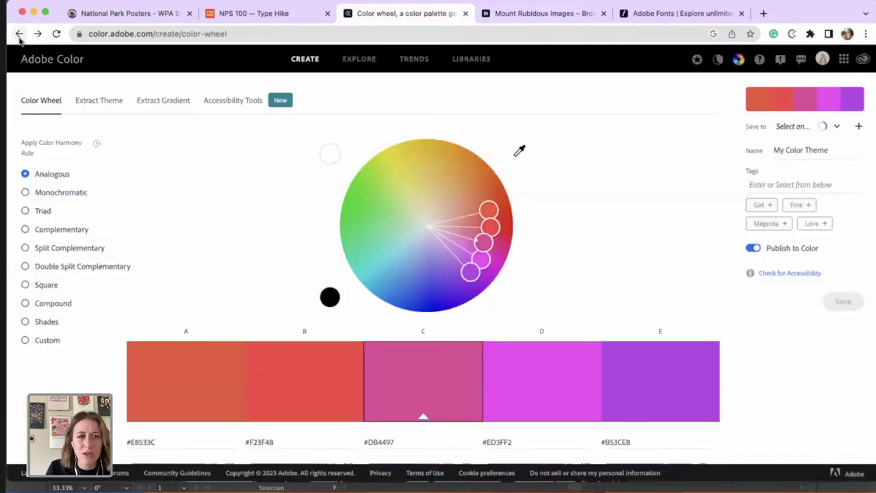
Step: Examine the Adobe Color trend palettes from Fashion through Game Design, and open the Explore page of colour themes
left_click(413, 59)
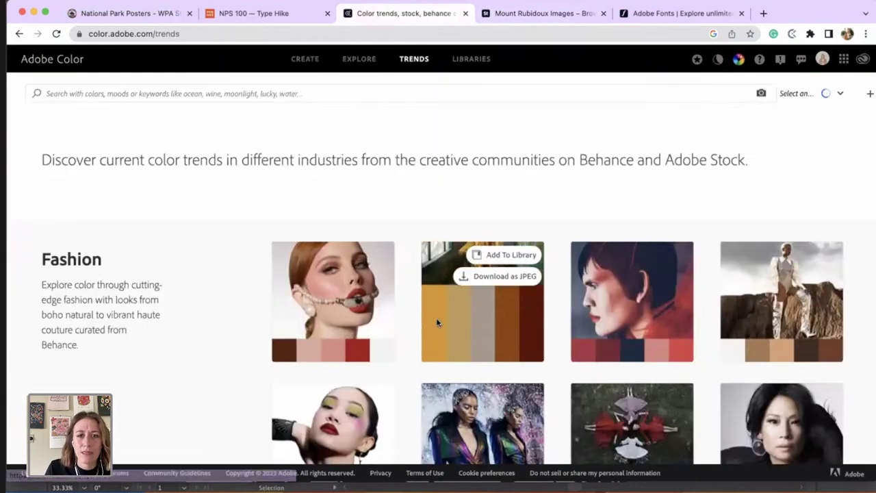
scroll(434, 325, "down", 5)
scroll(434, 325, "down", 5)
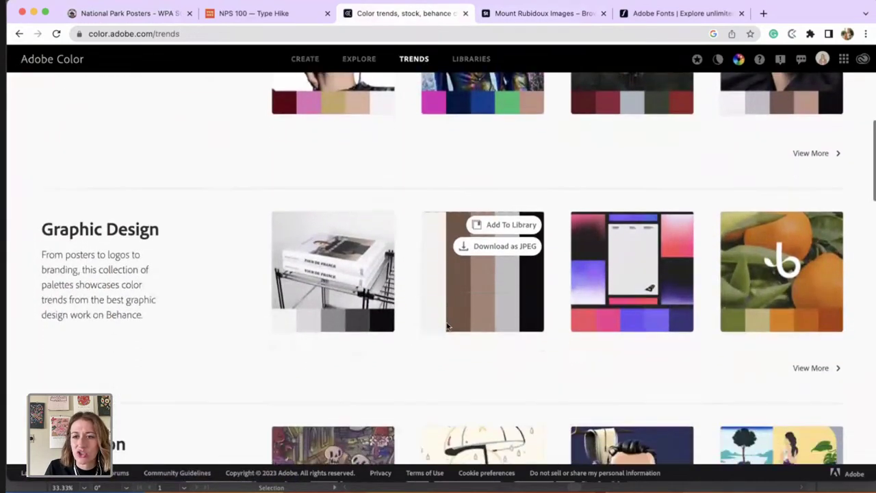
scroll(446, 326, "down", 4)
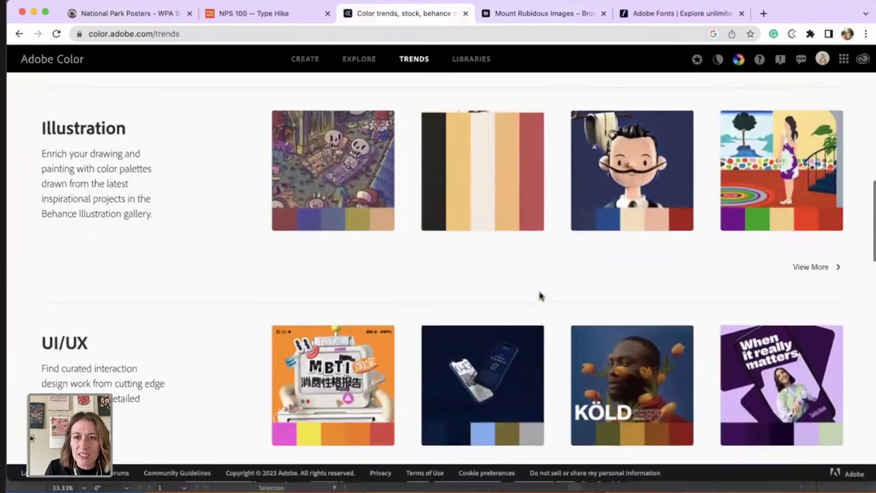
scroll(473, 280, "down", 5)
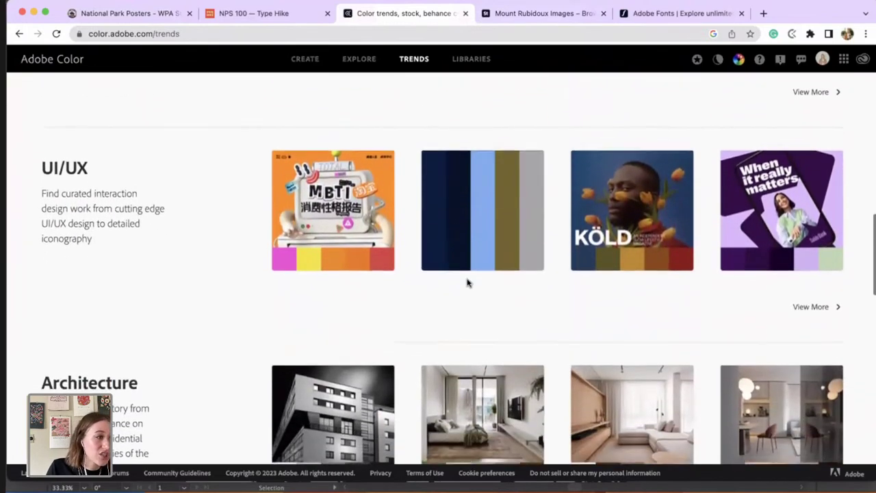
scroll(469, 283, "down", 3)
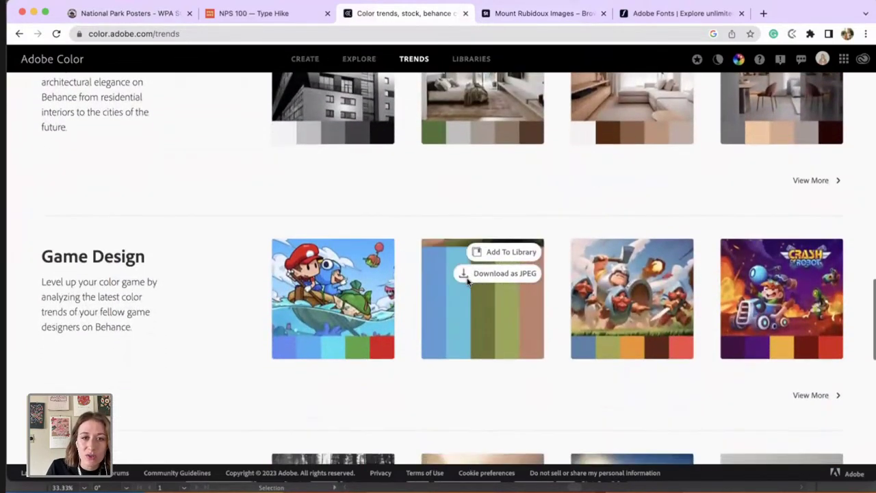
scroll(470, 350, "down", 2)
scroll(495, 254, "up", 20)
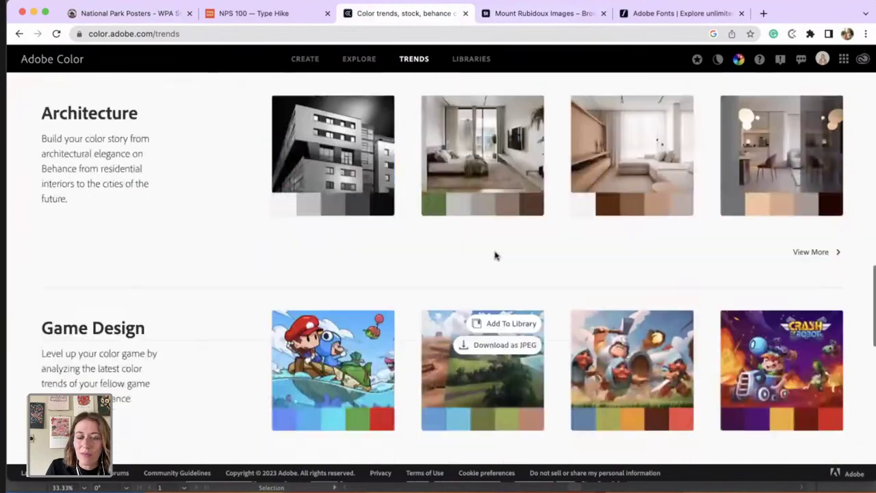
left_click(351, 60)
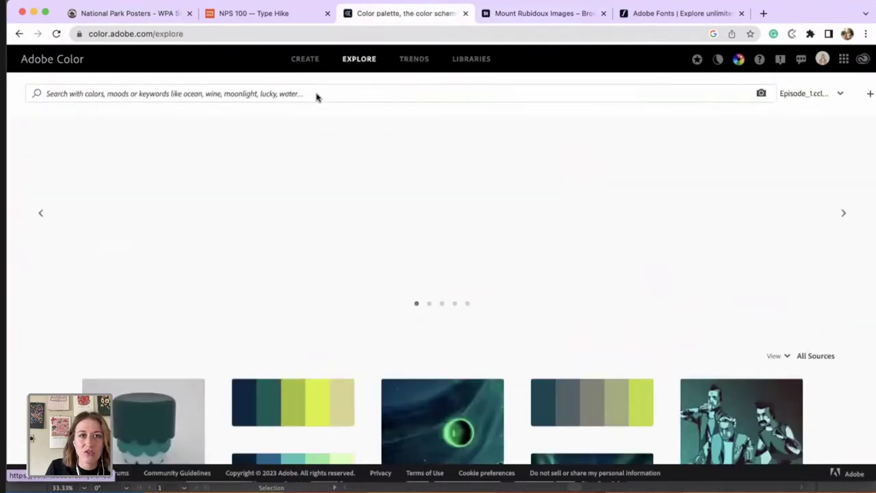
Step: Search the Adobe Color themes for "mountain"
left_click(316, 95)
type("mountain")
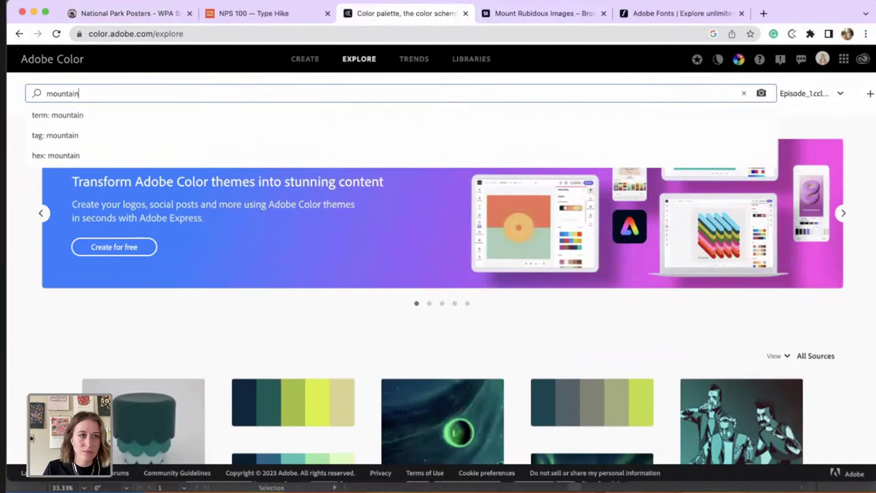
key("Return")
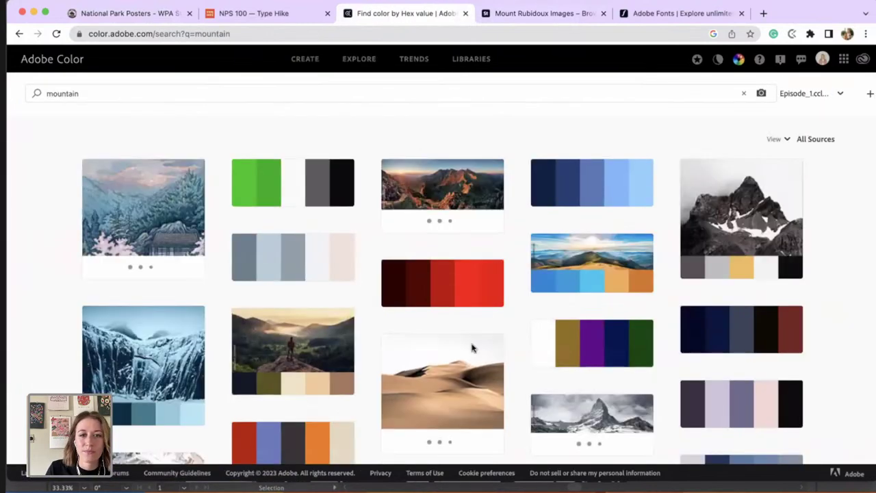
Step: Open the "Man standing on top of cliff at sunset" color theme and download it as an ASE file
scroll(471, 349, "down", 1)
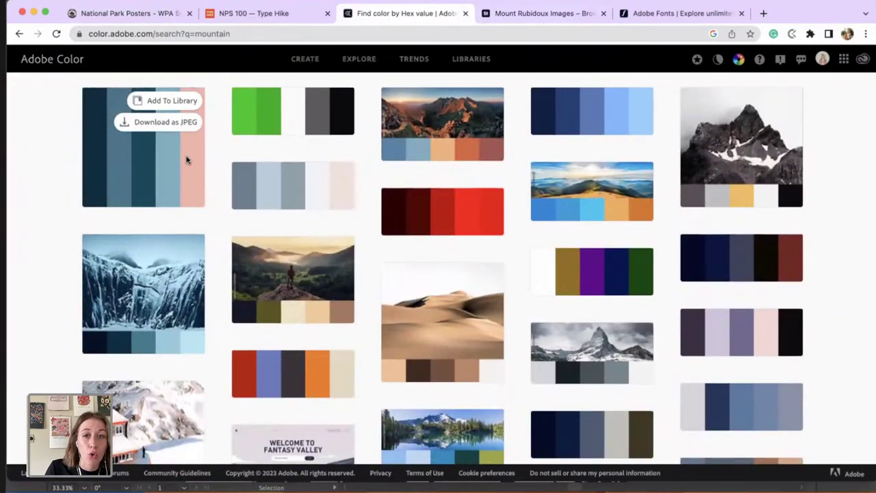
mouse_move(550, 204)
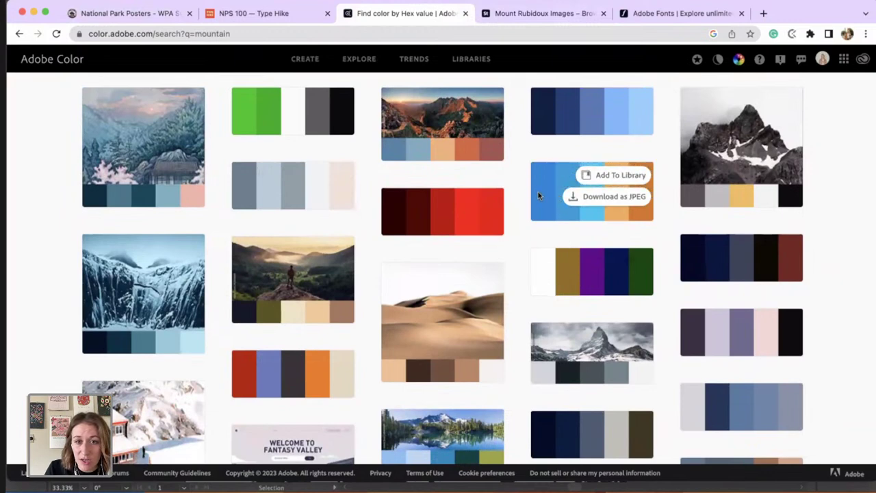
scroll(479, 240, "down", 1)
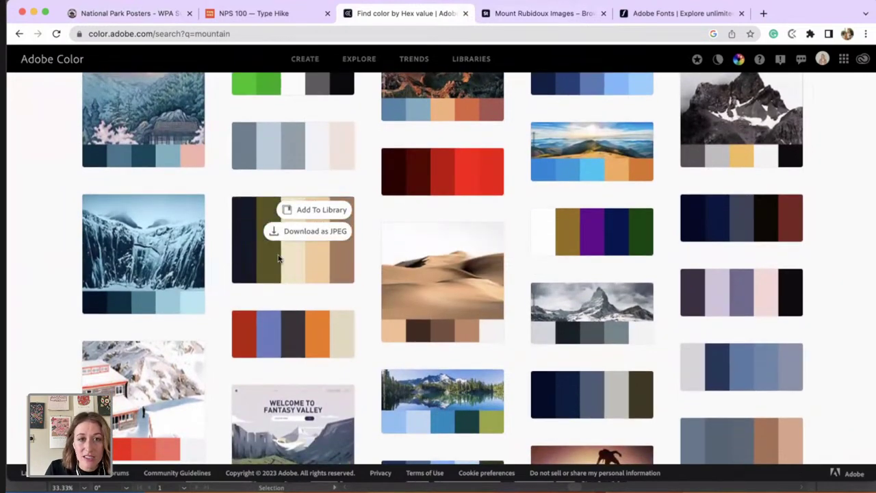
left_click(279, 258)
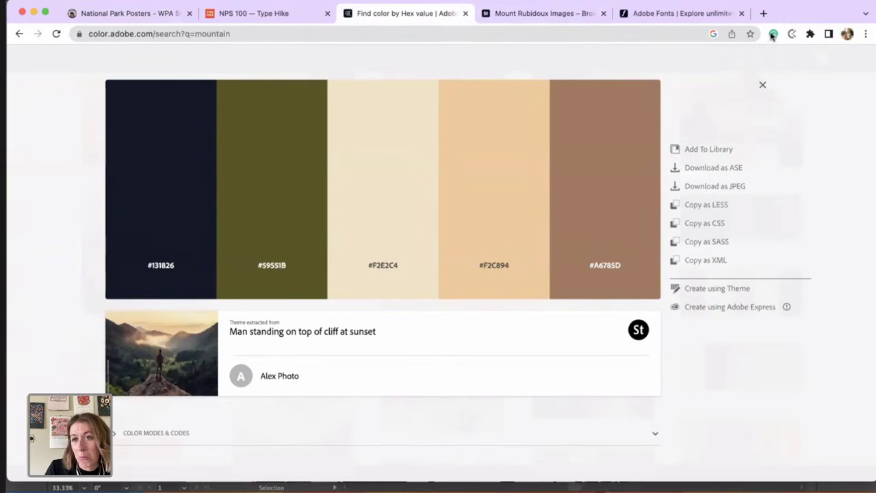
left_click(725, 169)
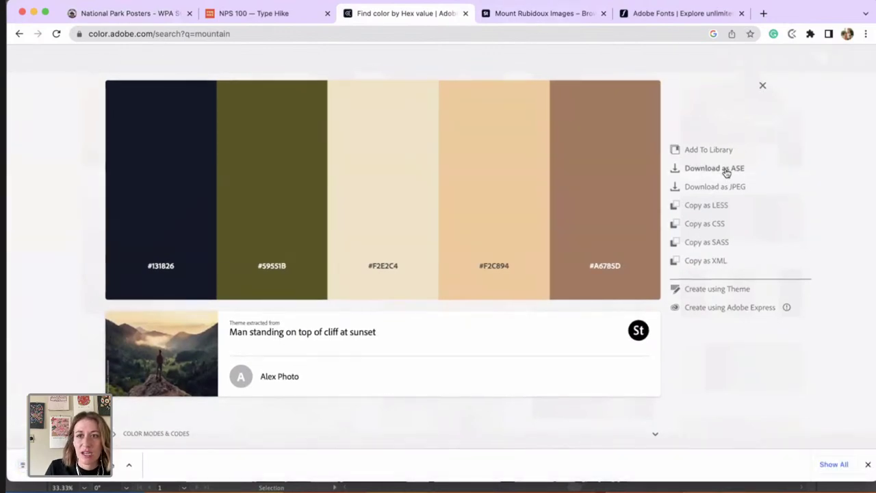
Step: Try to open the downloaded "AdobeColor Man standing on top of cliff at sunset.ase" file directly in Adobe Illustrator
left_click(568, 482)
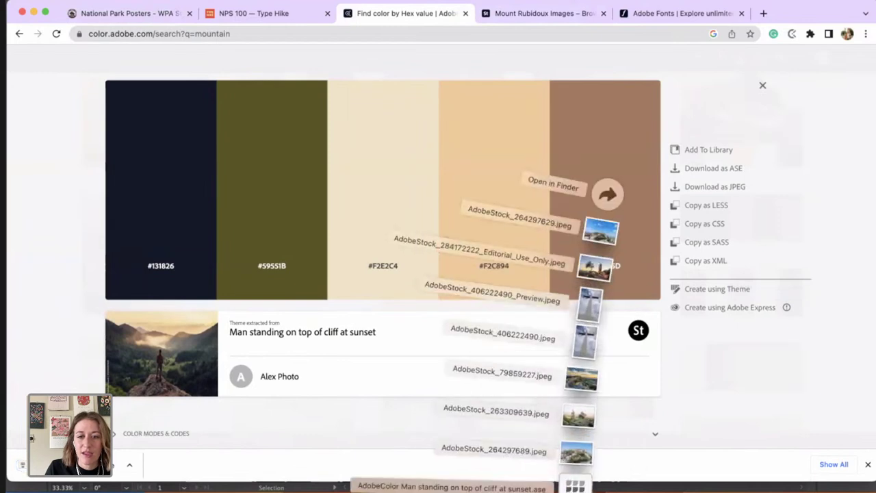
key("Escape")
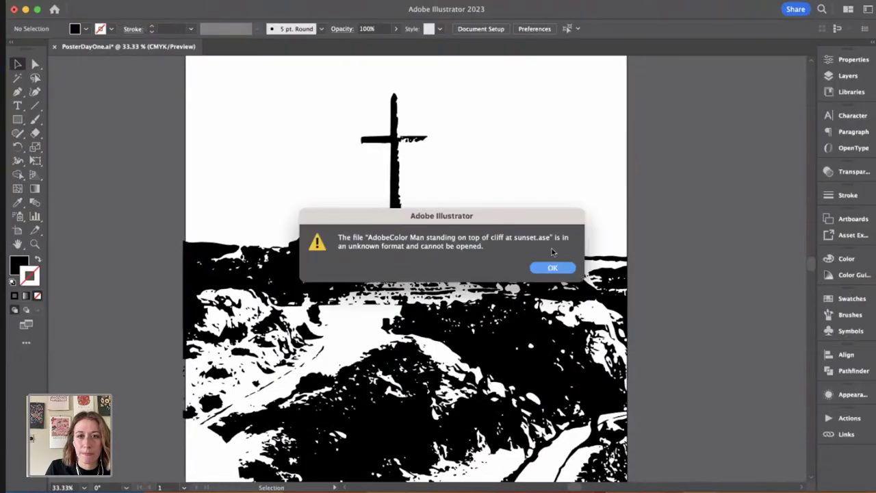
left_click(554, 268)
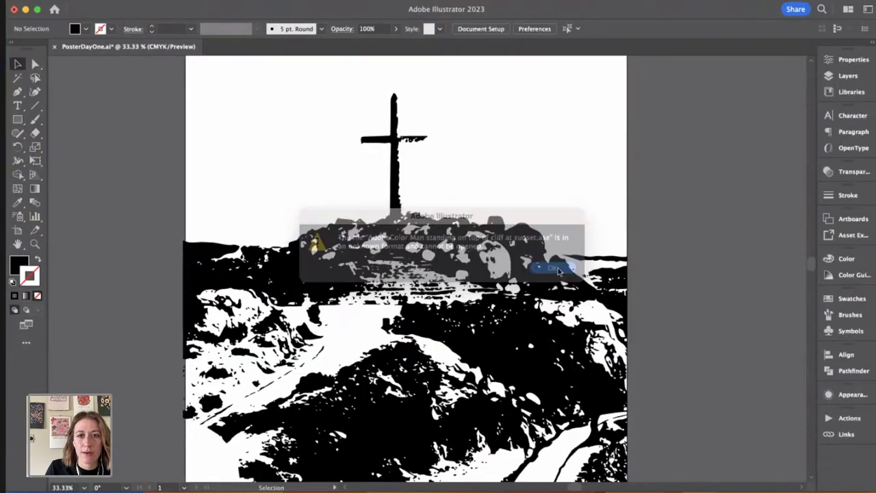
Step: Load the cliff-at-sunset ASE file from Downloads as a swatch library, place its palette beside the poster and collapse the main Swatches palette
left_click(847, 299)
left_click(693, 363)
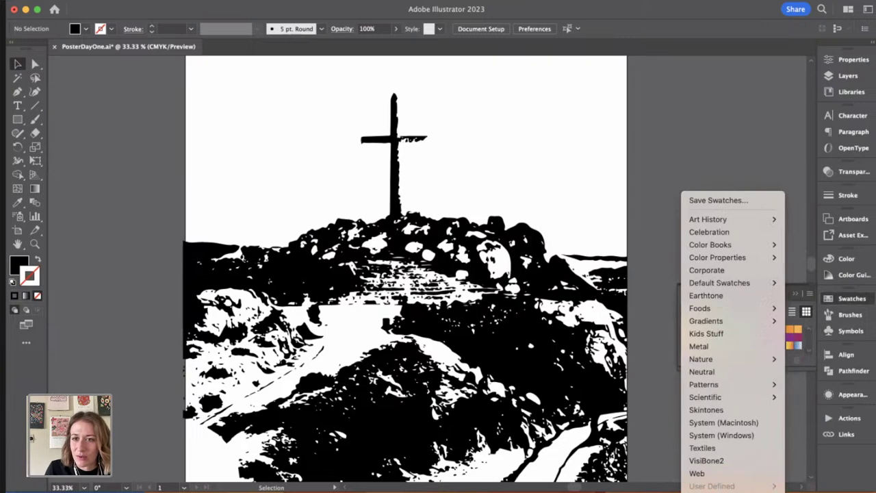
left_click(712, 488)
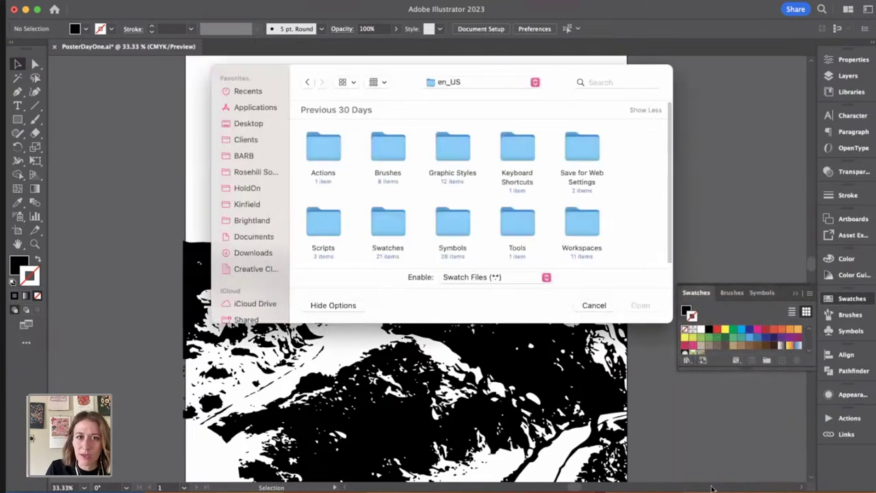
left_click(267, 253)
left_click(324, 148)
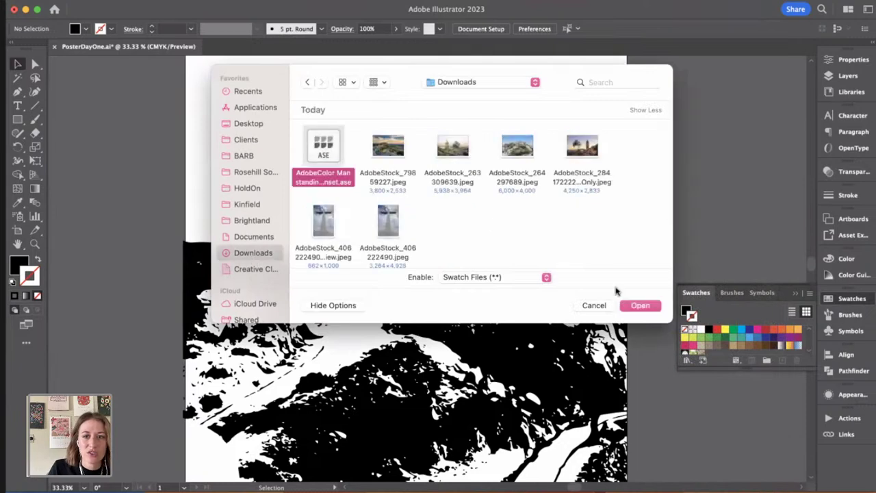
left_click(639, 306)
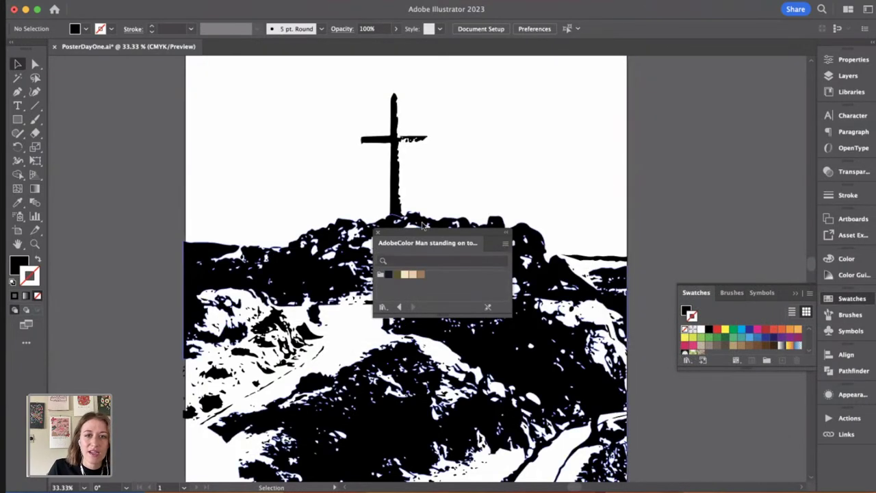
left_click_drag(422, 226, 727, 134)
left_click(796, 295)
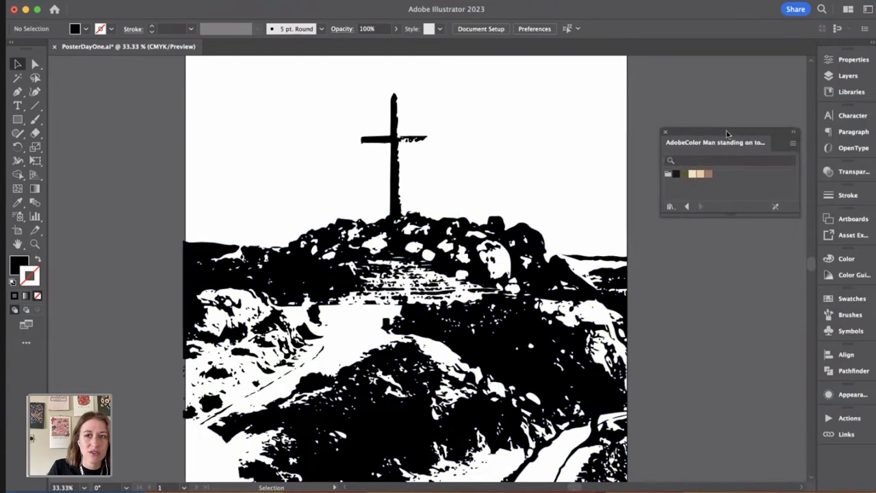
Step: Switch to Adobe Color in the browser, return to the Explore page and search the themes for "outdoors summer"
key("super+Tab")
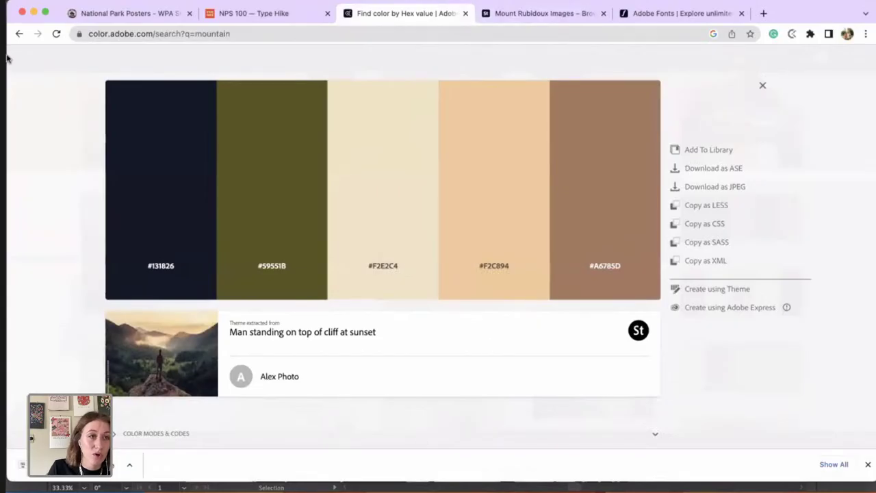
left_click(19, 34)
scroll(380, 264, "down", 10)
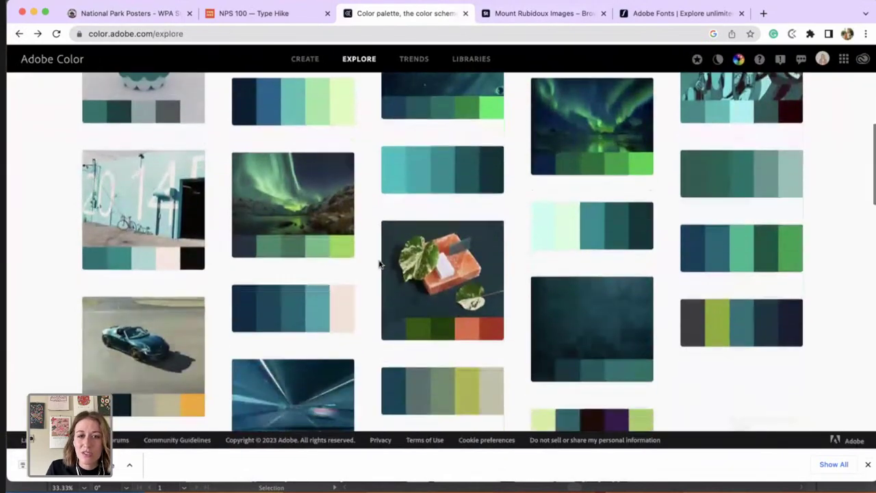
scroll(380, 264, "up", 15)
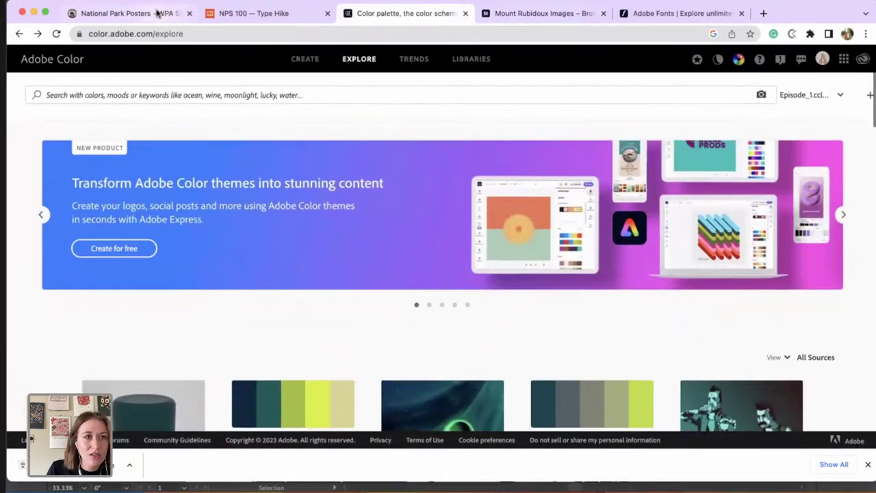
left_click(177, 91)
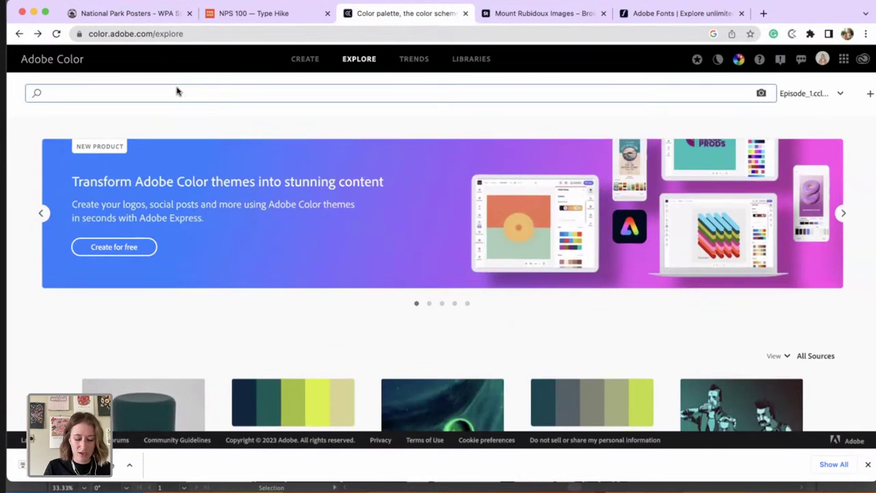
type("outdoors summer")
key("Return")
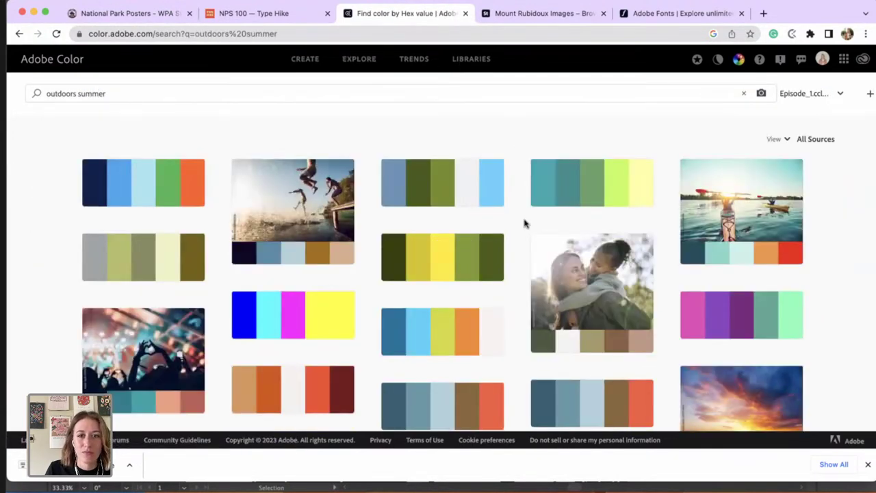
Step: Open the green and brown "Window Seat" color theme and download it as an ASE file
scroll(520, 267, "down", 1)
mouse_move(166, 211)
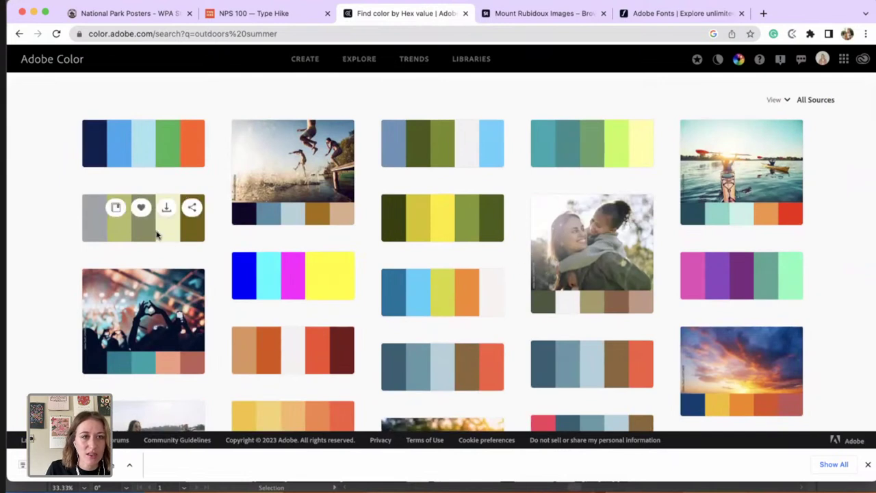
left_click(153, 240)
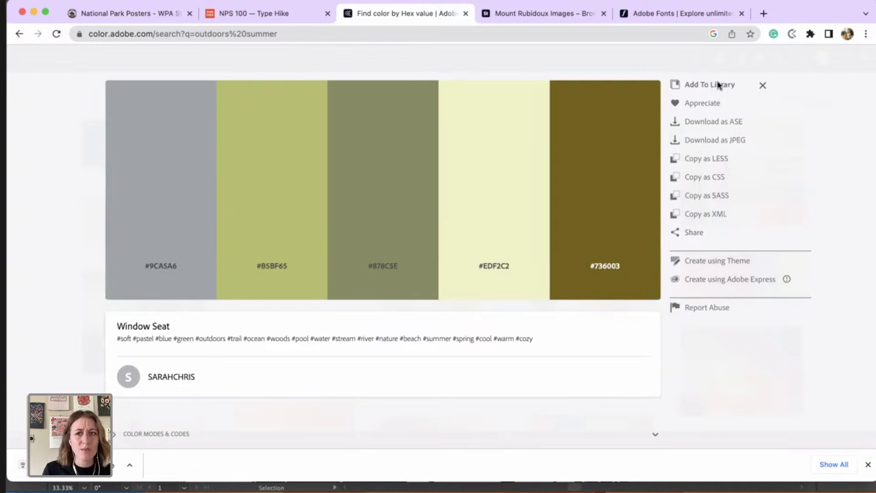
left_click(706, 124)
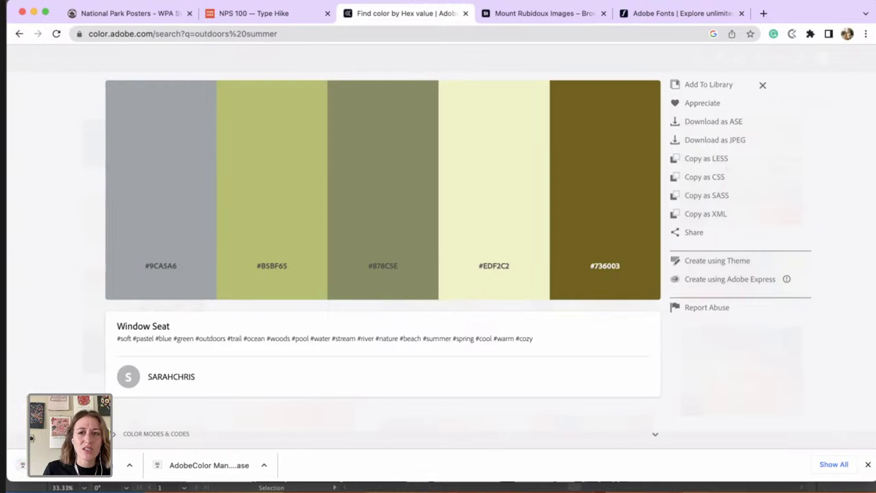
Step: Switch back to the PosterDayOne.ai document in Adobe Illustrator, leaving the artwork deselected
key("super+Tab")
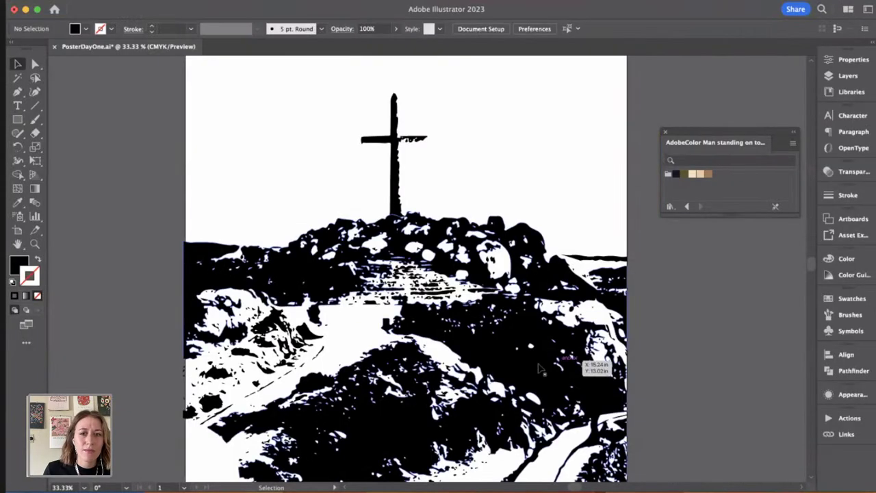
key("super+a")
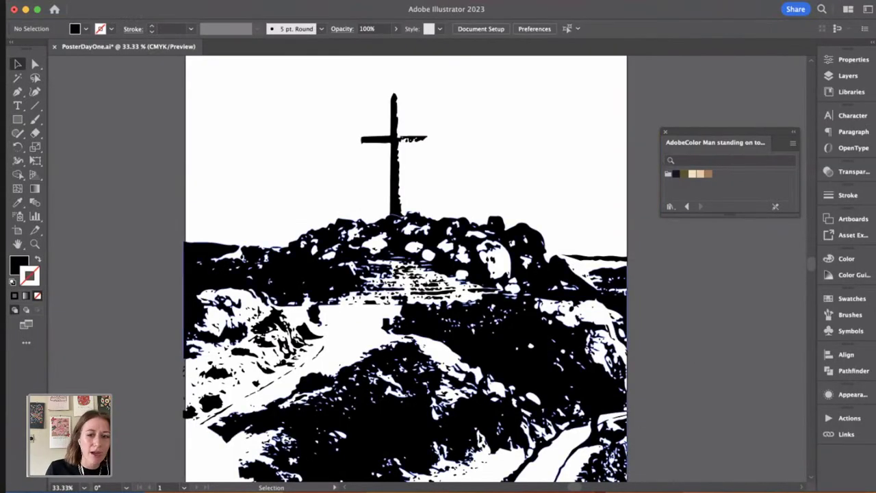
left_click(753, 245)
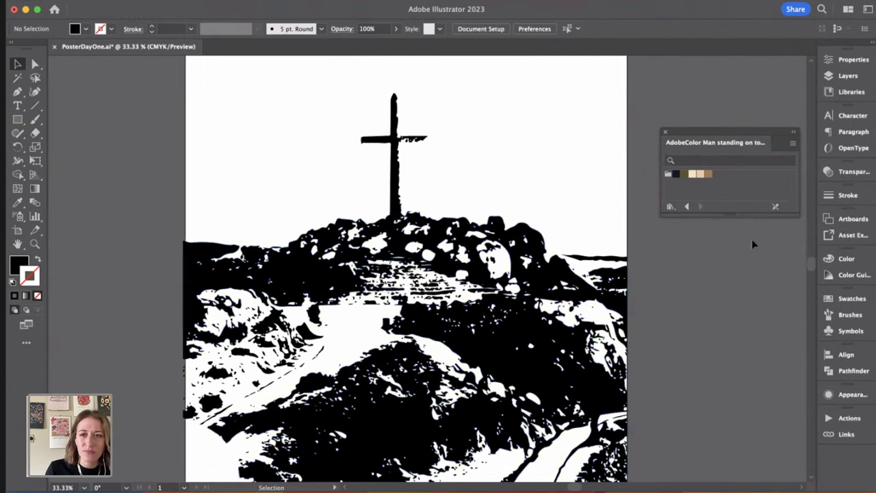
Step: Open the cliff-at-sunset ASE file from Downloads again as a swatch library
left_click(671, 207)
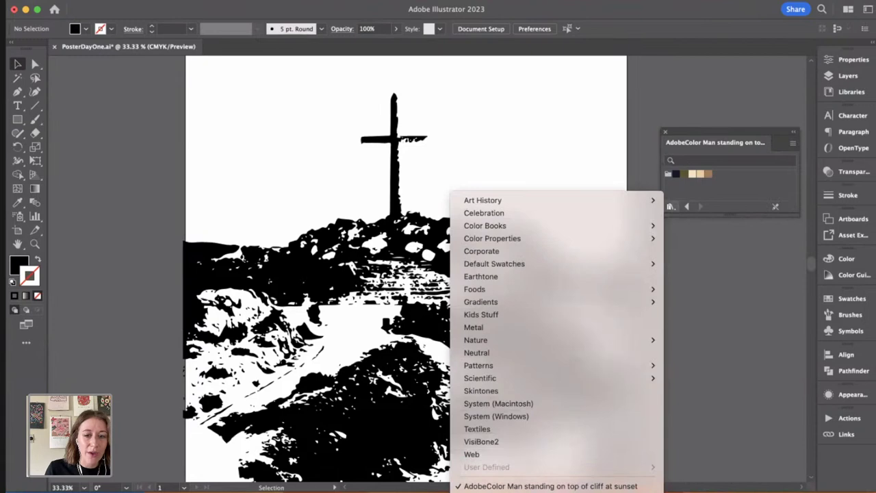
left_click(490, 491)
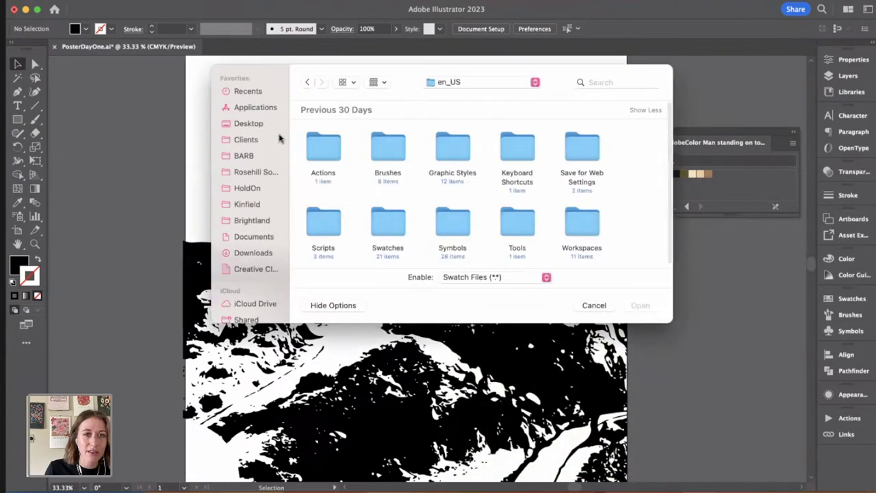
left_click_drag(539, 69, 700, 72)
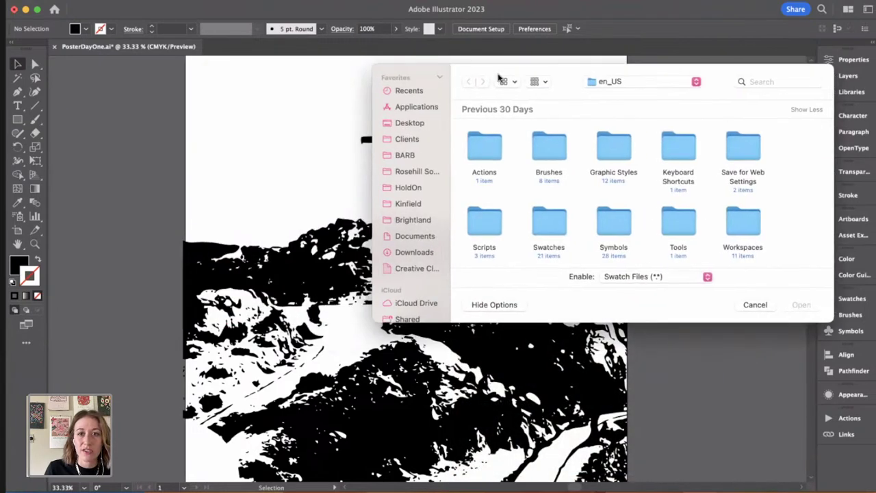
left_click_drag(528, 78, 613, 80)
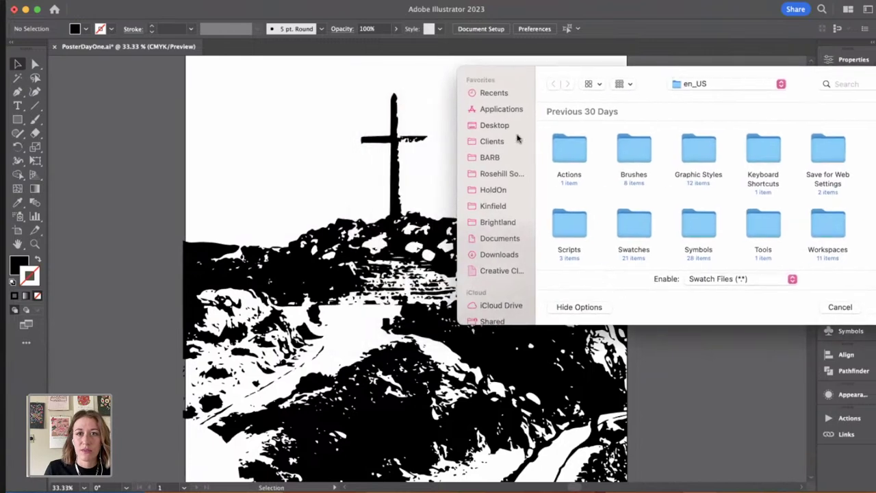
left_click(503, 256)
left_click(567, 148)
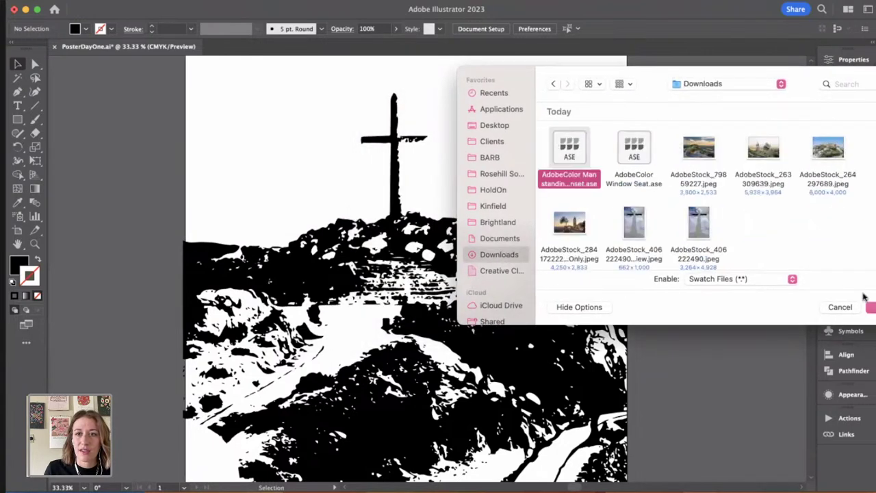
left_click(871, 309)
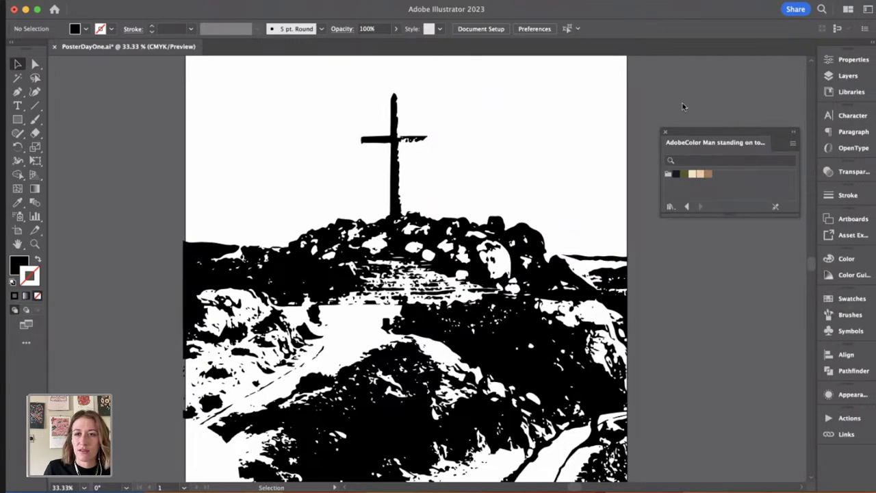
left_click(671, 207)
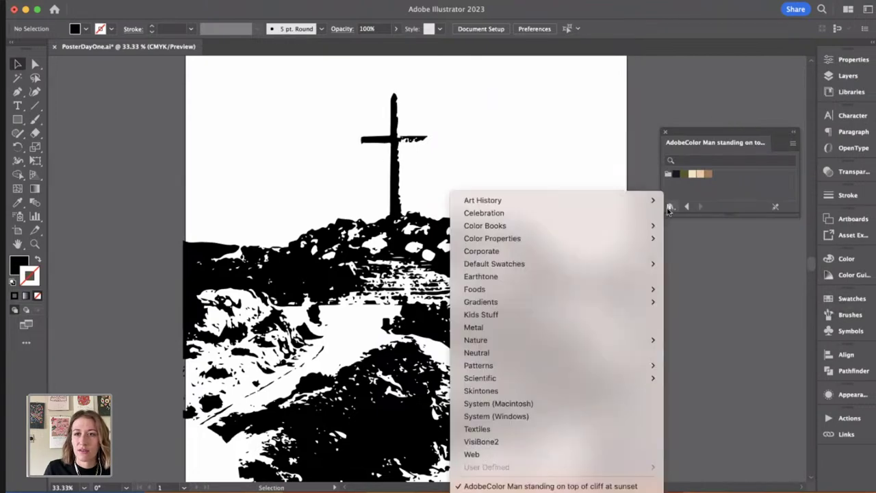
left_click(546, 488)
left_click_drag(547, 78, 827, 101)
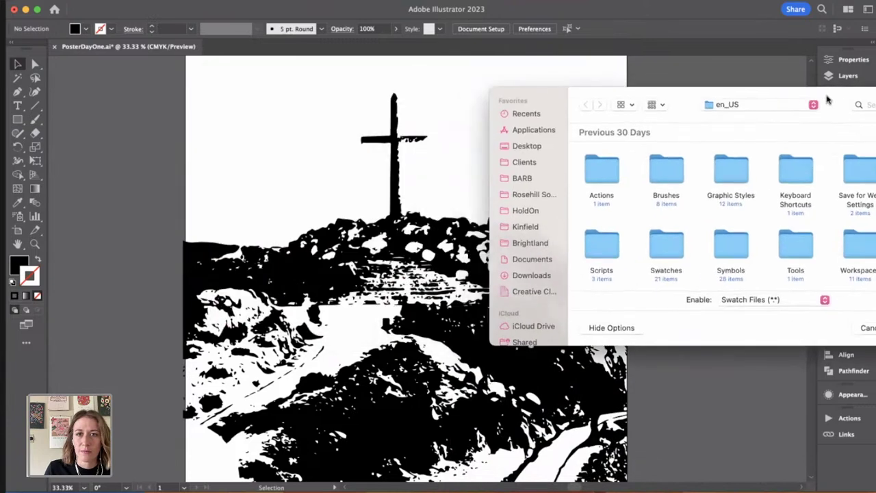
left_click(529, 275)
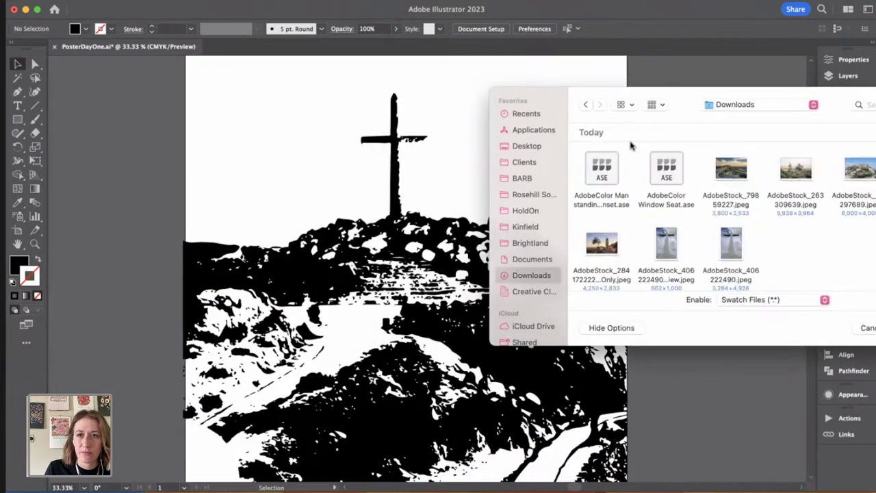
left_click(625, 162)
left_click_drag(676, 92, 560, 62)
left_click(811, 299)
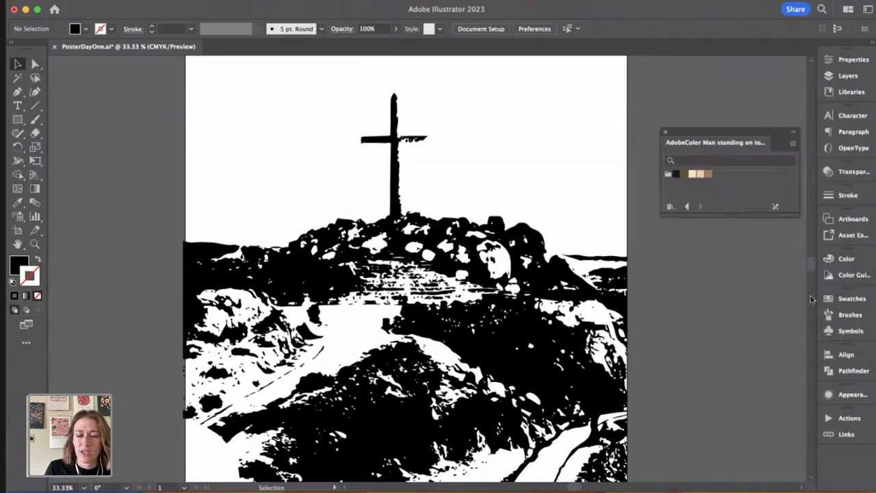
Step: Dock the cliff-at-sunset swatch library with the collapsed panels and enlarge the expanded Swatches panel to show all its swatches
left_click_drag(693, 213, 727, 233)
left_click_drag(726, 129, 834, 160)
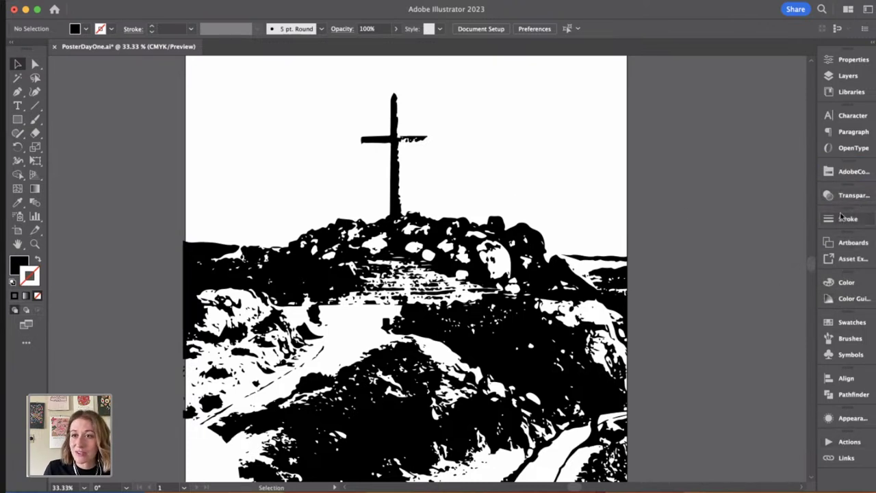
left_click(849, 323)
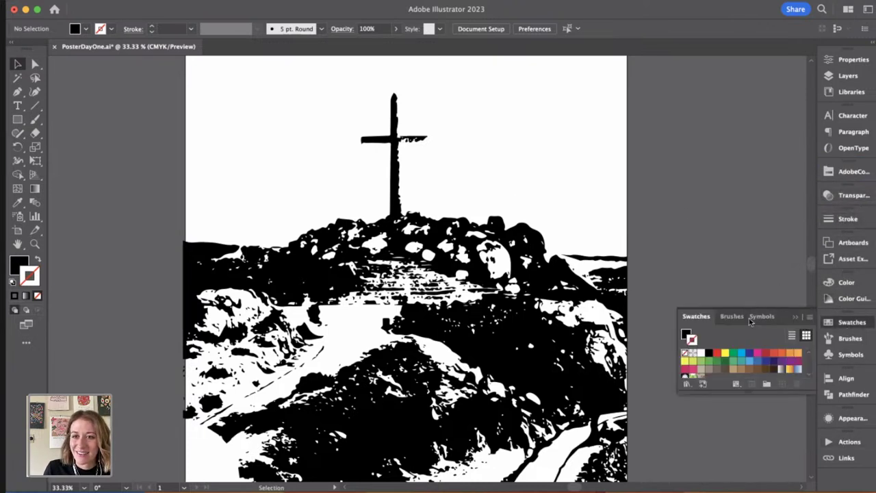
left_click_drag(709, 393, 715, 436)
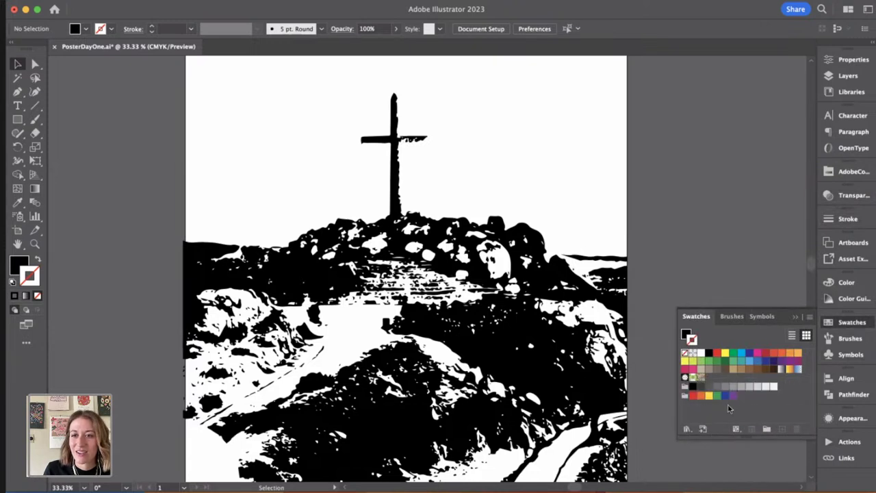
left_click(732, 317)
left_click(762, 317)
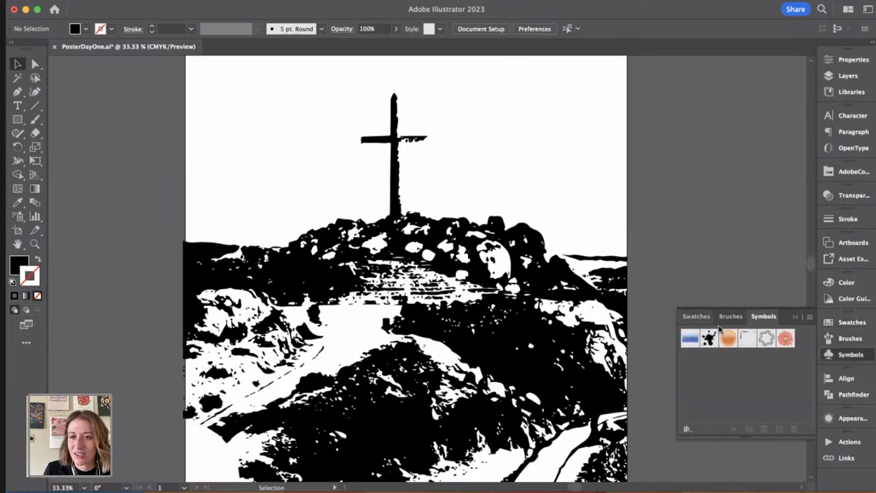
left_click(697, 317)
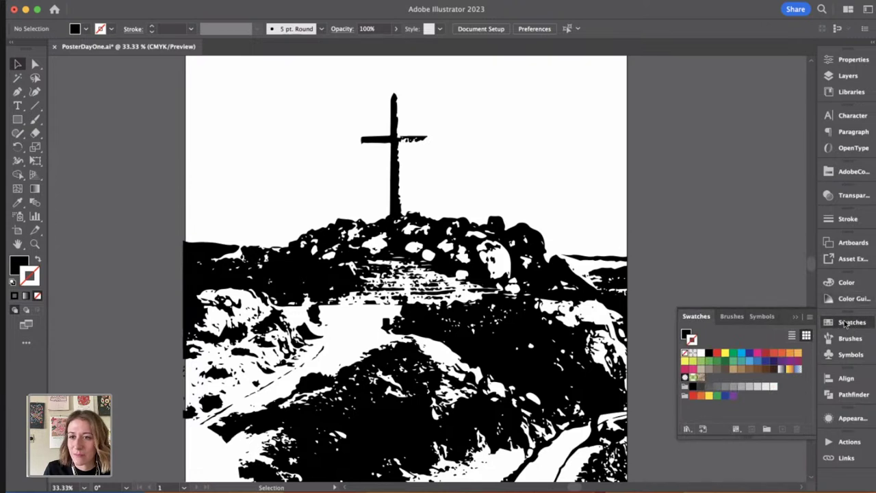
Step: Load the AdobeColor Window Seat.ase file from Downloads as a swatch library
left_click(688, 429)
left_click(507, 492)
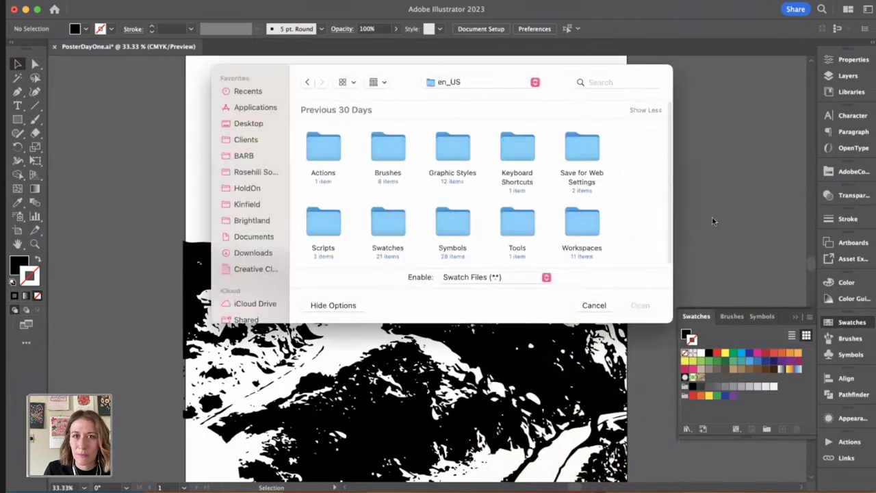
left_click_drag(519, 72, 748, 82)
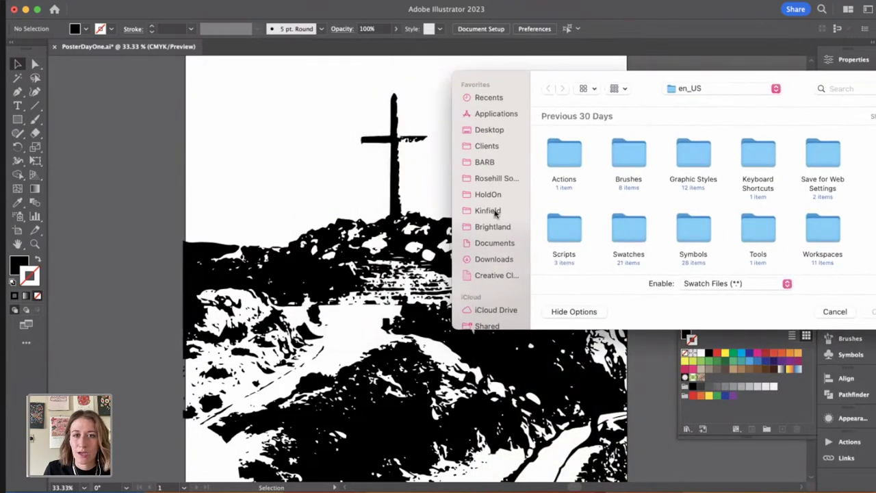
left_click(493, 258)
left_click(564, 153)
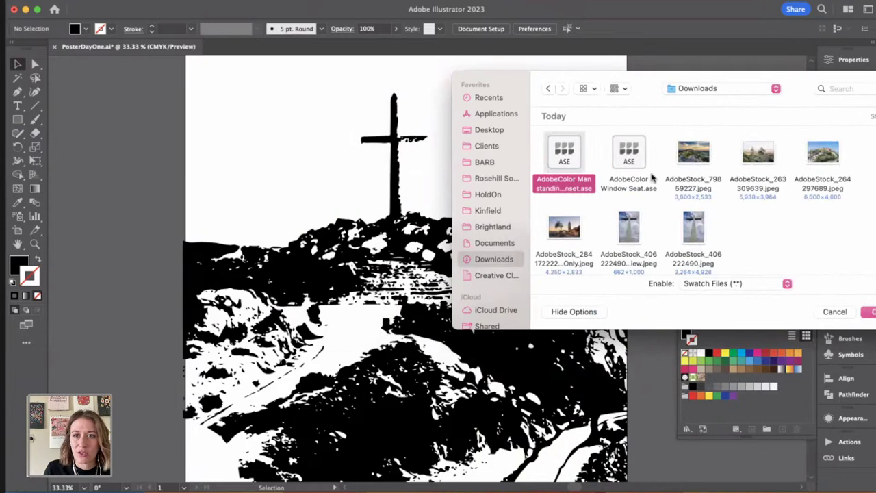
left_click(651, 176)
left_click(872, 311)
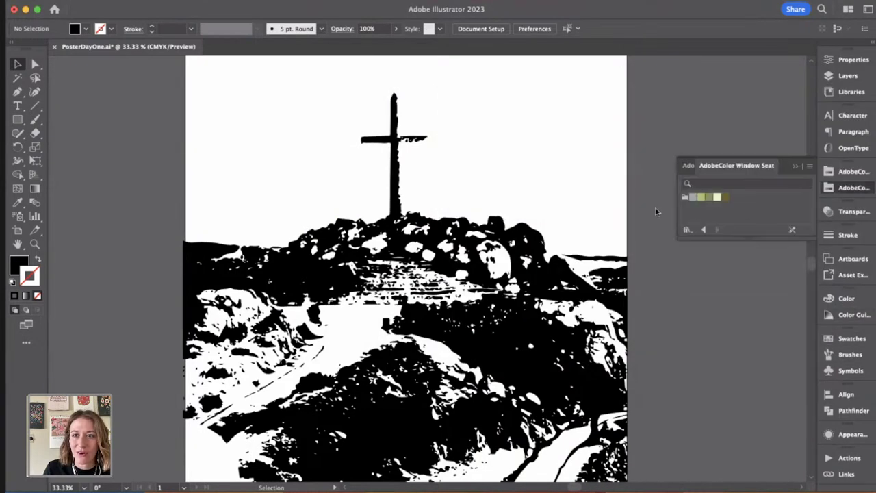
Step: Fill the landscape group below the cross with the light green Window Seat swatch, with no stroke, and deselect it
left_click_drag(541, 236, 635, 215)
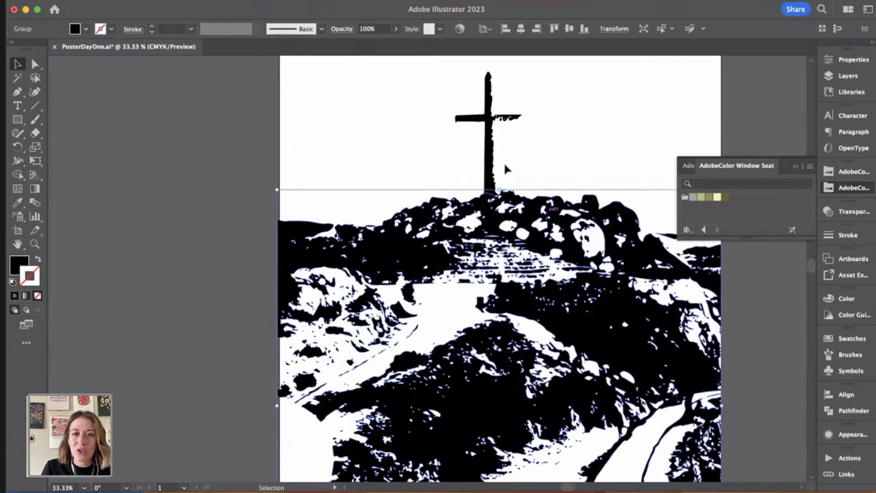
left_click(700, 199)
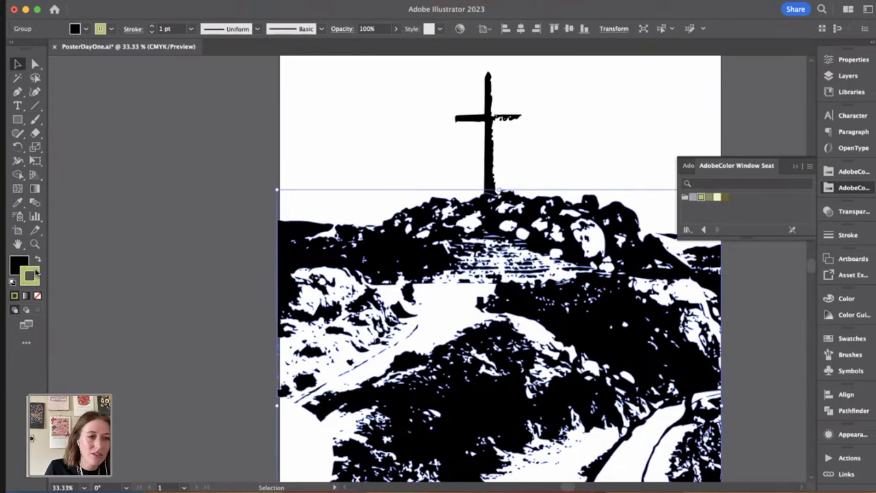
left_click_drag(16, 261, 18, 265)
left_click(37, 295)
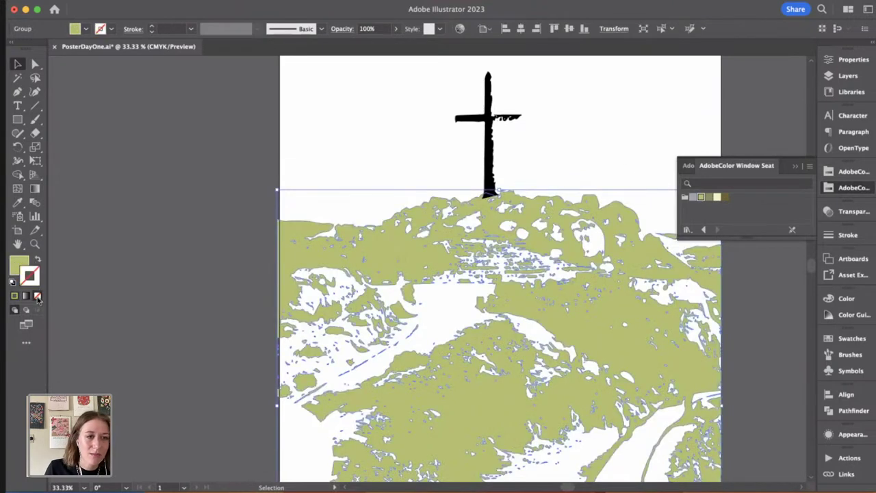
left_click(206, 315)
scroll(336, 313, "right", 5)
left_click(432, 336)
left_click(733, 364)
scroll(734, 363, "left", 3)
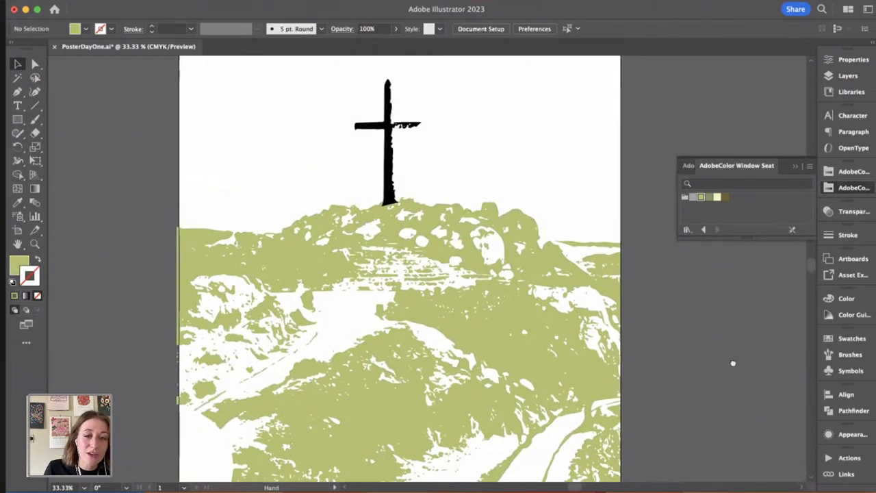
Step: Try the brown Window Seat swatch as the landscape group's stroke, reset the stroke to none and make the fill active
left_click(541, 355)
left_click(726, 198)
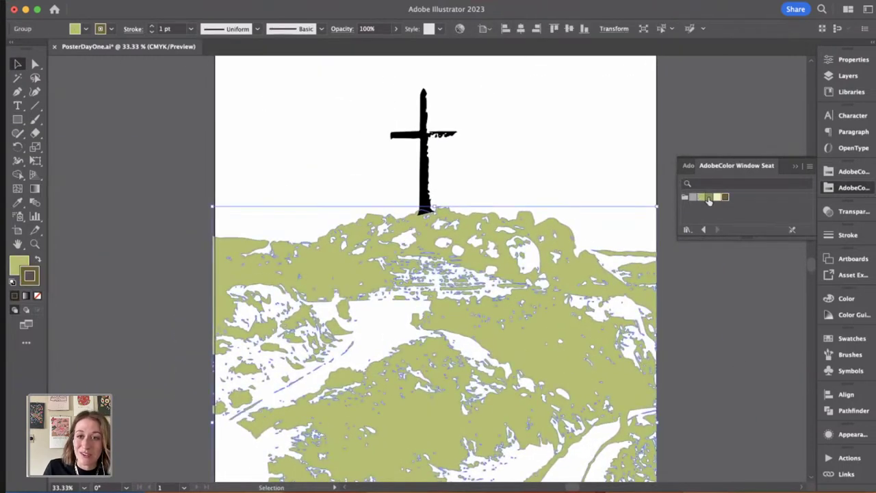
left_click(38, 296)
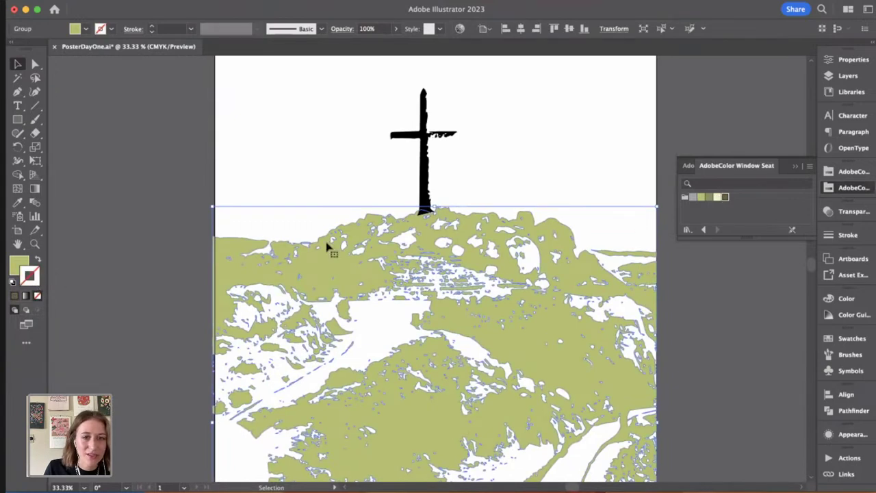
left_click(17, 263)
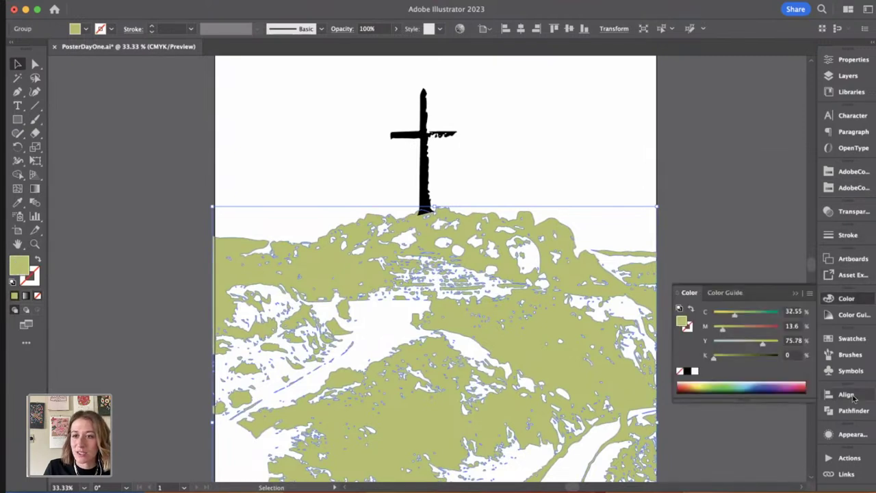
Step: Look through the Swatches and Libraries panels for the imported palette colors and leave the artwork deselected
left_click(846, 346)
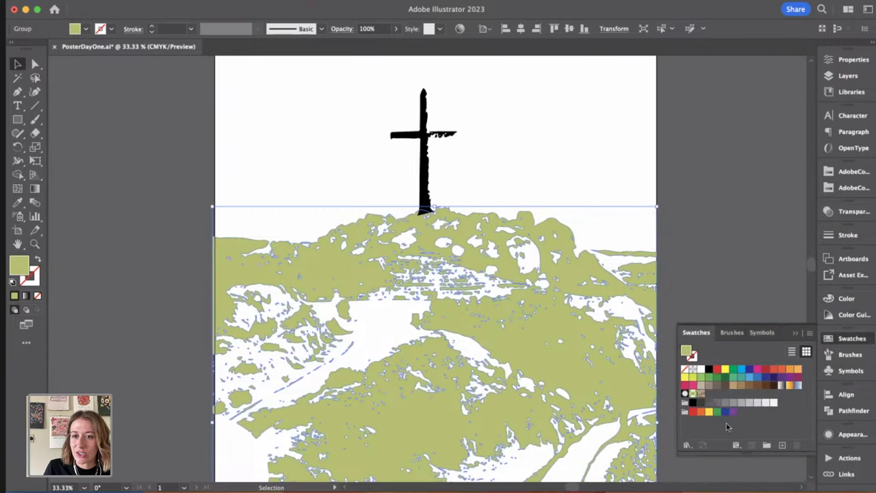
left_click(811, 333)
left_click(762, 137)
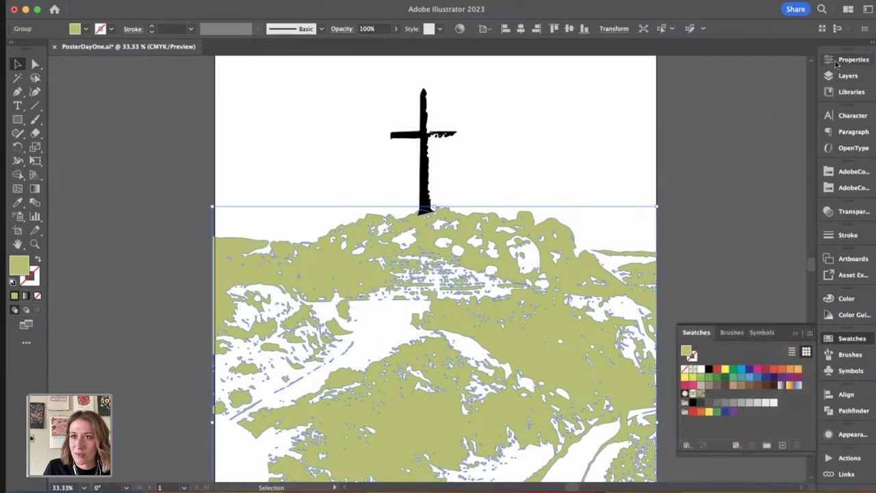
left_click(841, 93)
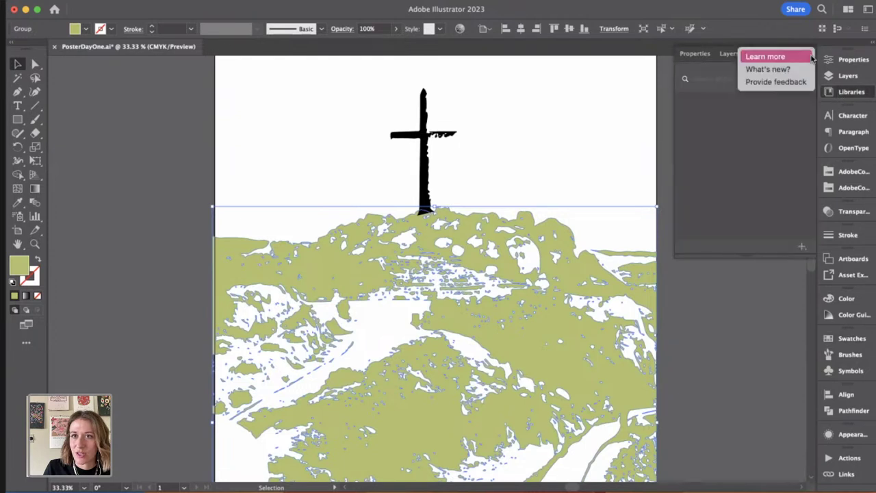
left_click(849, 91)
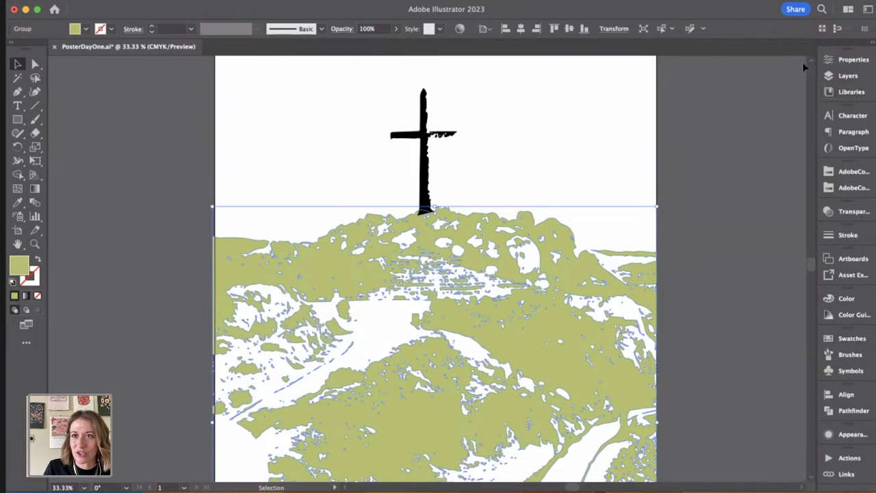
left_click(719, 261)
scroll(726, 258, "left", 2)
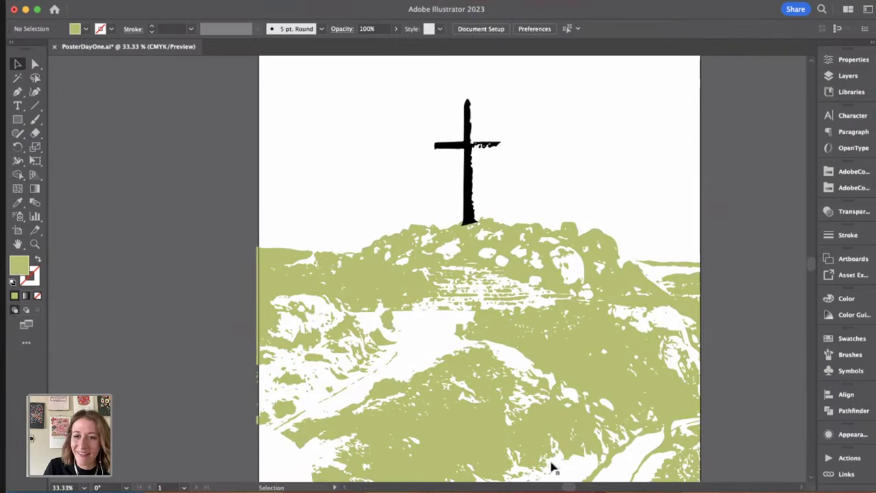
left_click(843, 339)
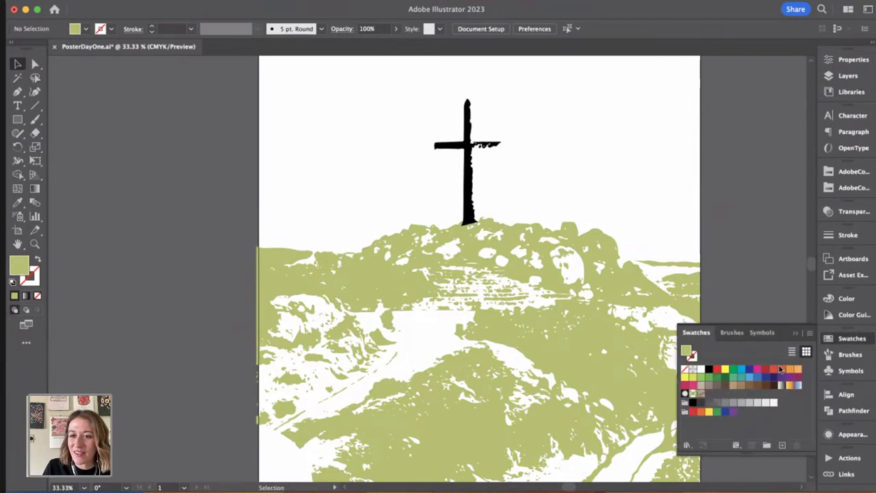
left_click(688, 445)
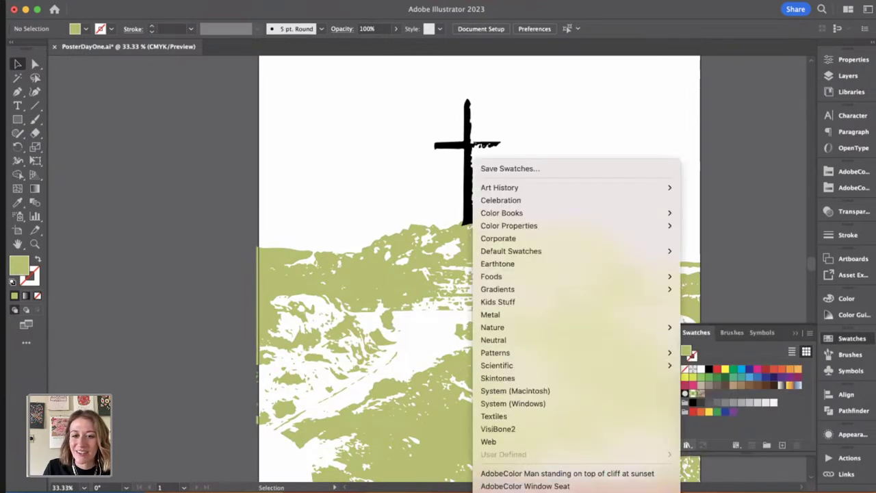
left_click(507, 492)
left_click_drag(521, 71, 550, 225)
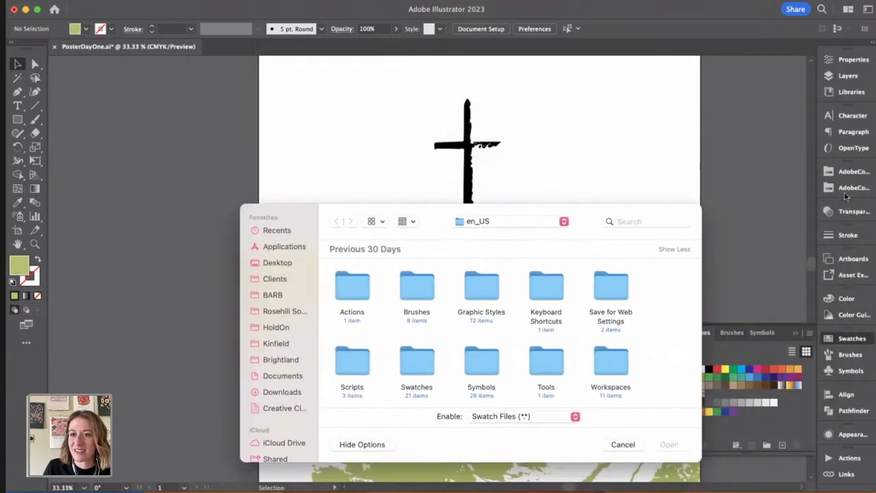
left_click(623, 444)
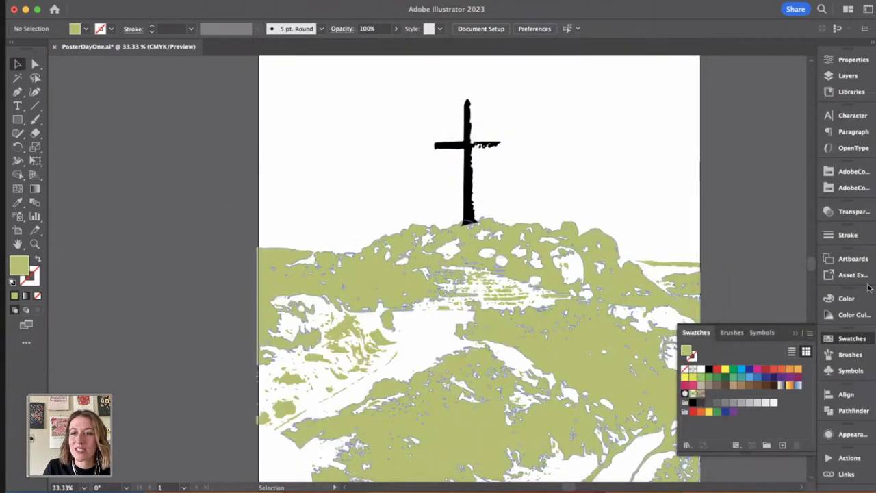
Step: Fill the landscape group below the cross with the brown Window Seat swatch and deselect it
left_click(854, 187)
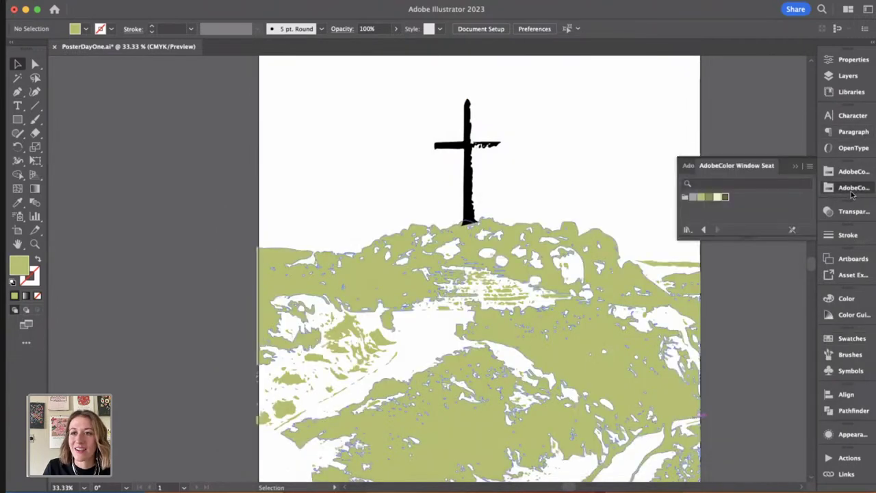
left_click(726, 198)
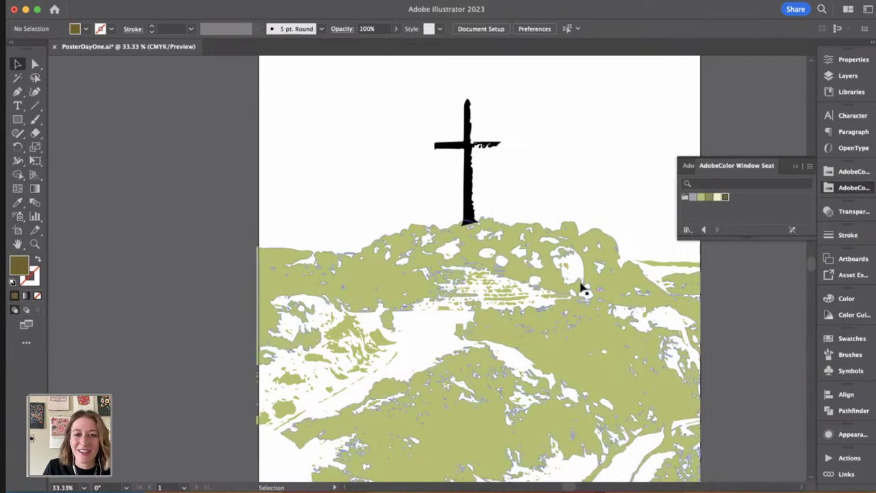
left_click(548, 308)
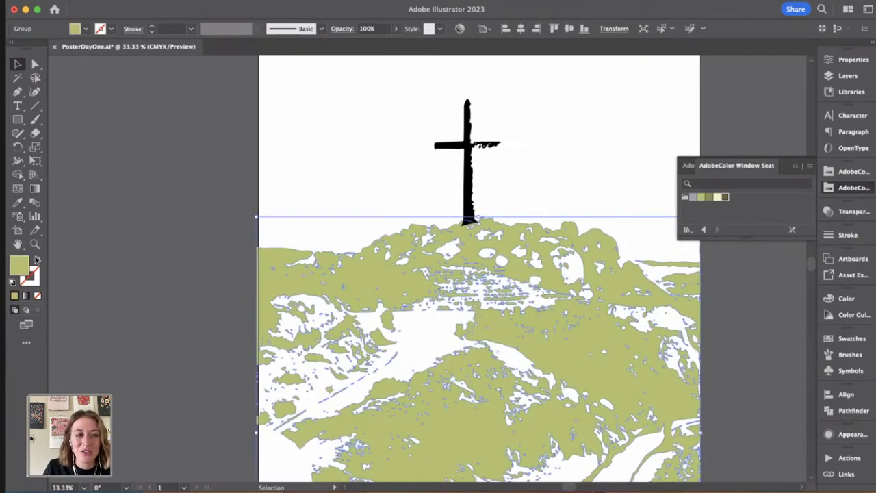
left_click(726, 197)
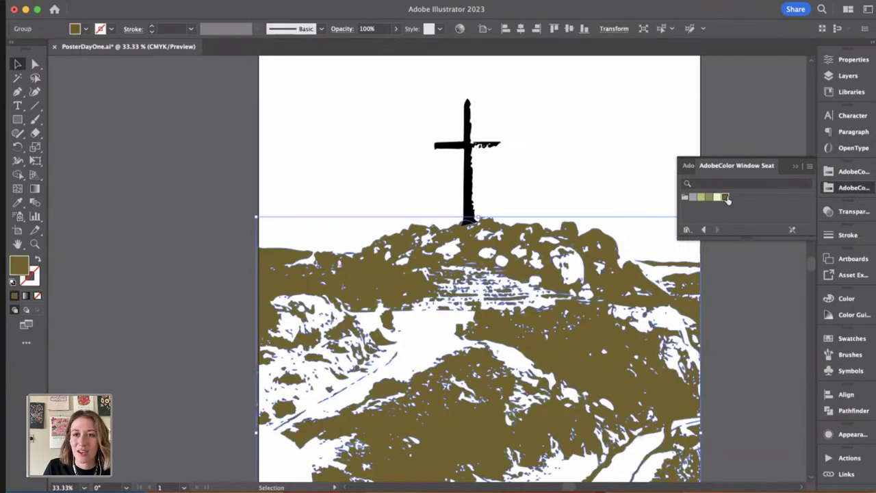
left_click(606, 139)
left_click_drag(615, 146, 540, 134)
left_click_drag(571, 287, 561, 277)
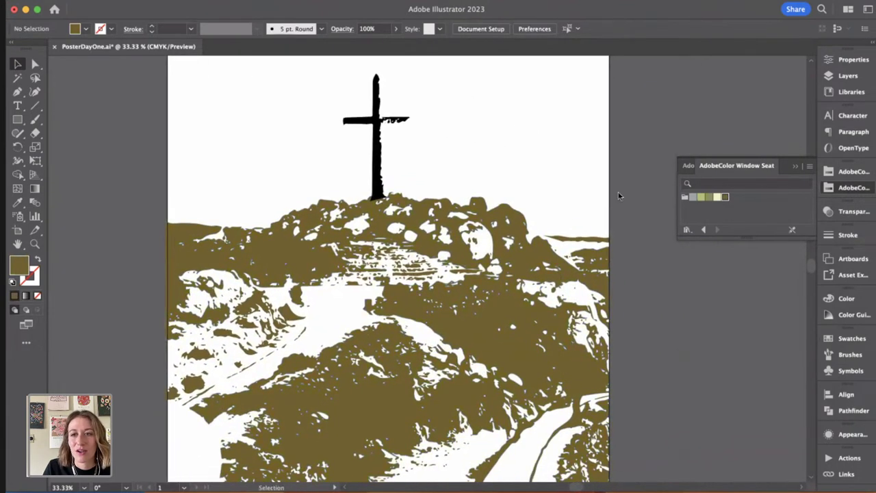
Step: Fill the landscape group below the cross with the brown swatch from the Man standing library and deselect it
left_click(860, 175)
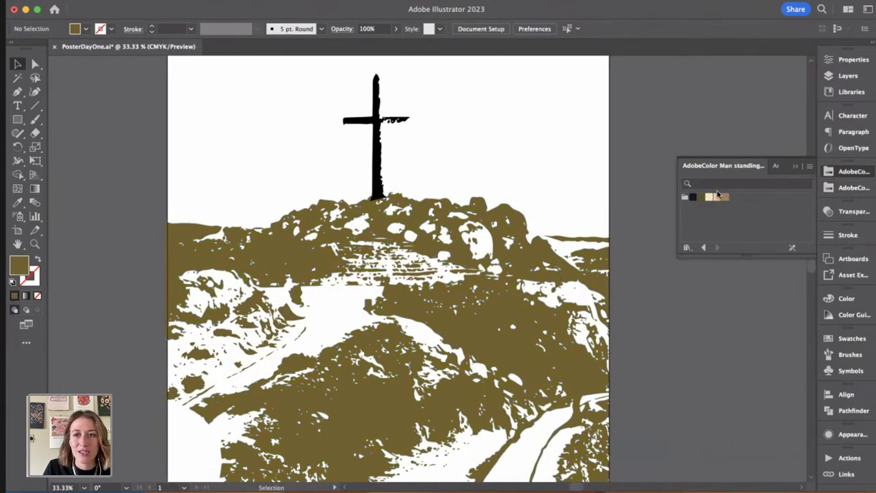
left_click(597, 273)
left_click(726, 198)
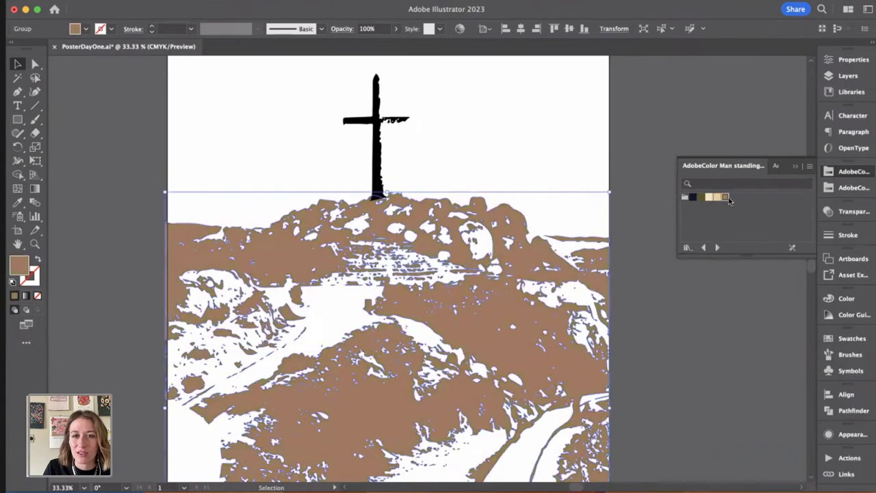
left_click(563, 133)
left_click_drag(638, 135, 569, 135)
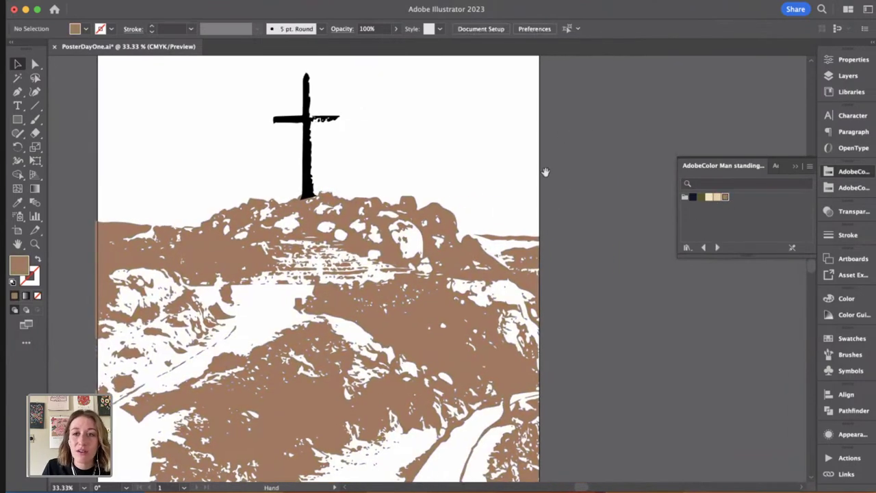
left_click_drag(532, 175, 654, 241)
Step: Fill the cross with the pale cream swatch from the Man standing library and deselect it
left_click(442, 205)
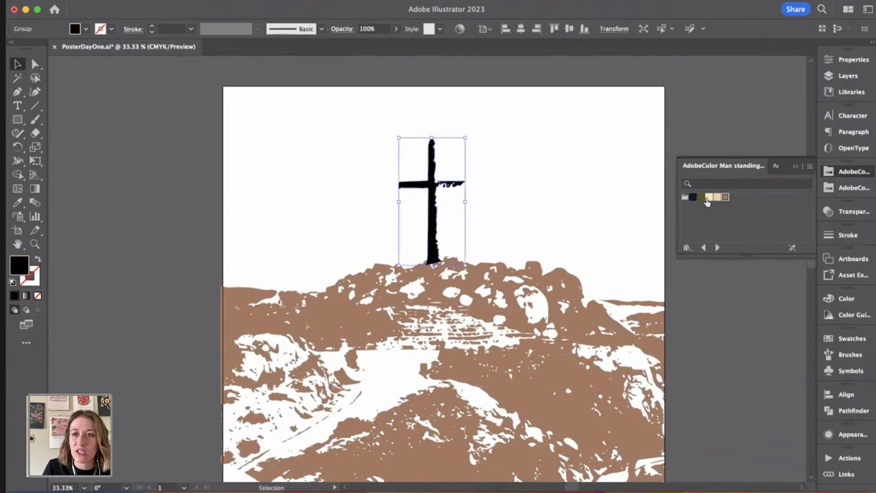
left_click(709, 198)
left_click(623, 193)
scroll(616, 164, "left", 3)
scroll(617, 164, "down", 2)
scroll(577, 121, "right", 2)
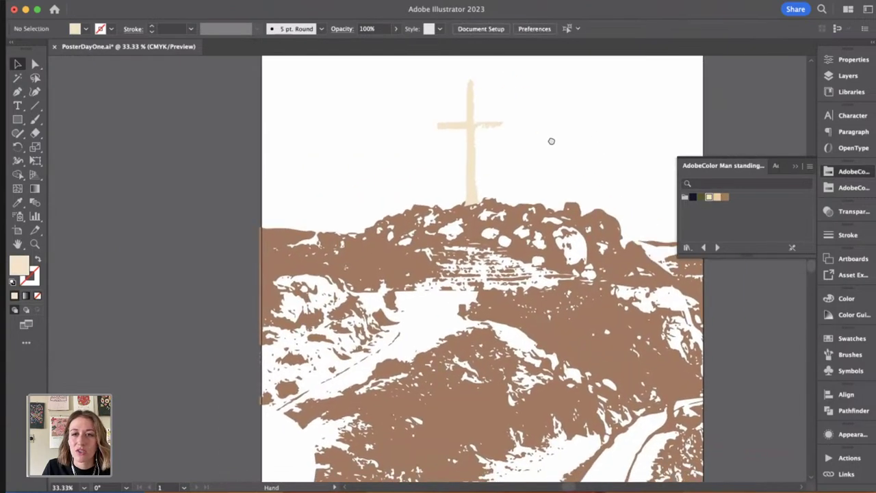
scroll(253, 161, "right", 2)
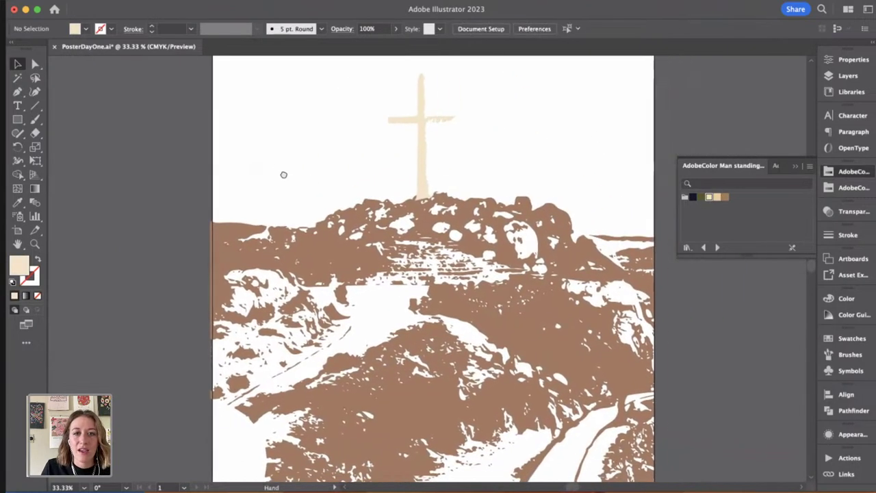
left_click_drag(283, 174, 633, 458)
Step: Switch to Photoshop and hide the Gradient Map 1 and AdobeStock_264297689 layers, leaving only Layer 0 copy visible
key("super+Tab")
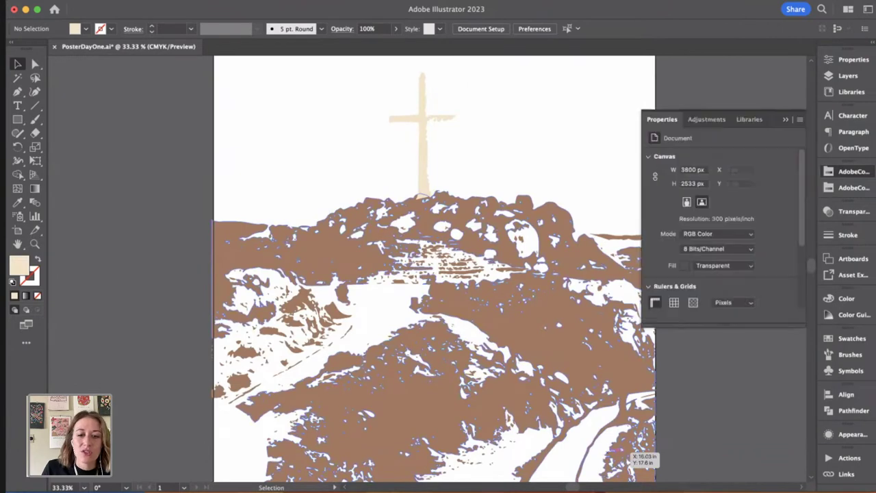
left_click(785, 120)
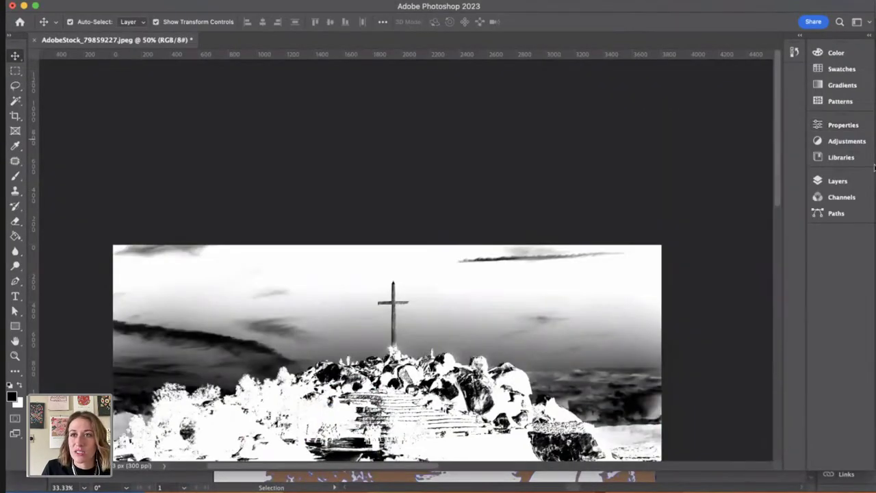
left_click(843, 181)
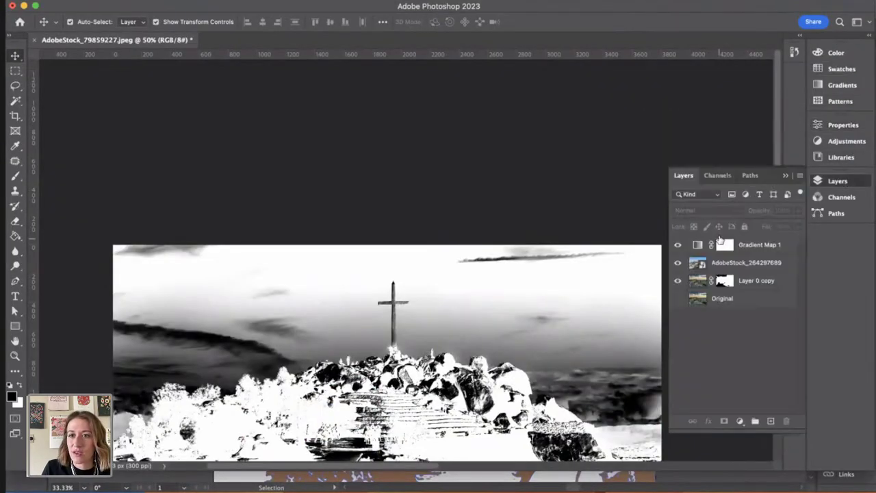
left_click(677, 245)
left_click(678, 264)
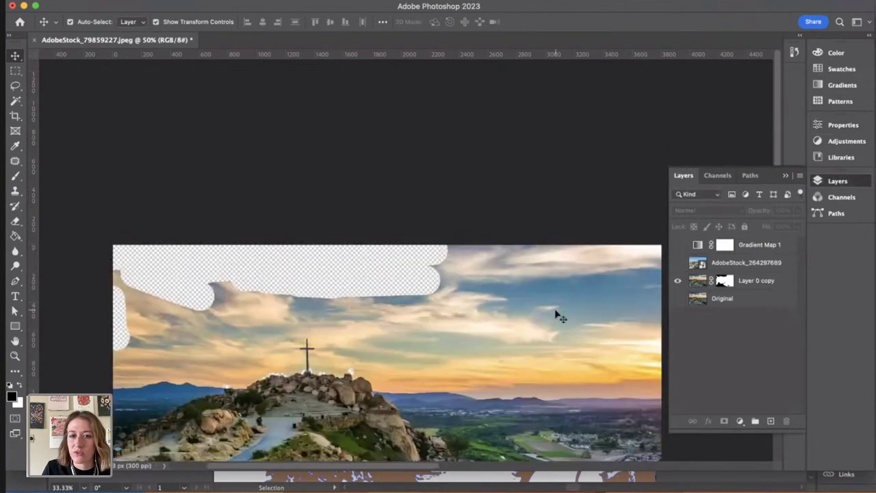
scroll(555, 313, "down", 5)
scroll(452, 220, "up", 2)
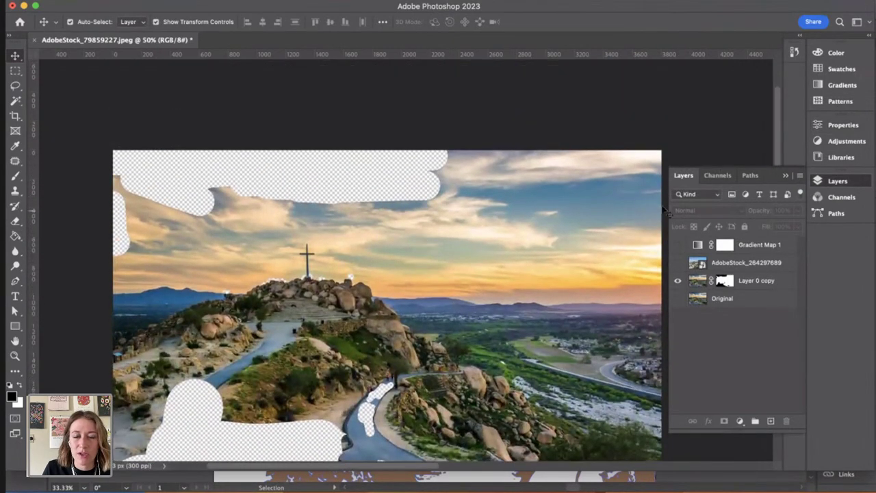
left_click(678, 245)
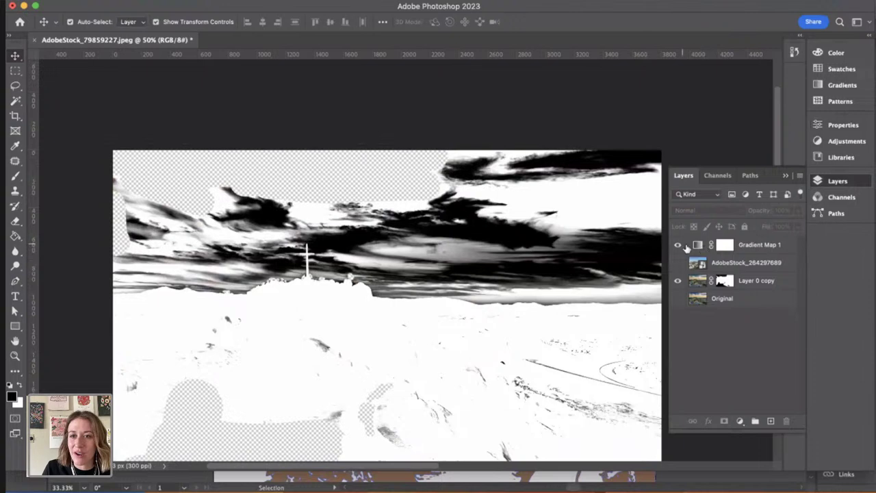
left_click(678, 244)
Step: Add a gradient map adjustment with the white stop at location 27 and the black stop close beside it for high contrast
left_click(741, 421)
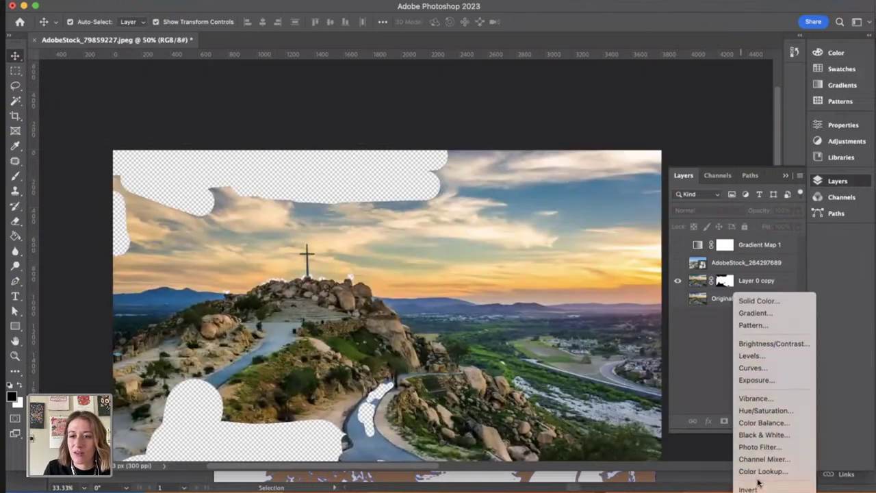
left_click(760, 491)
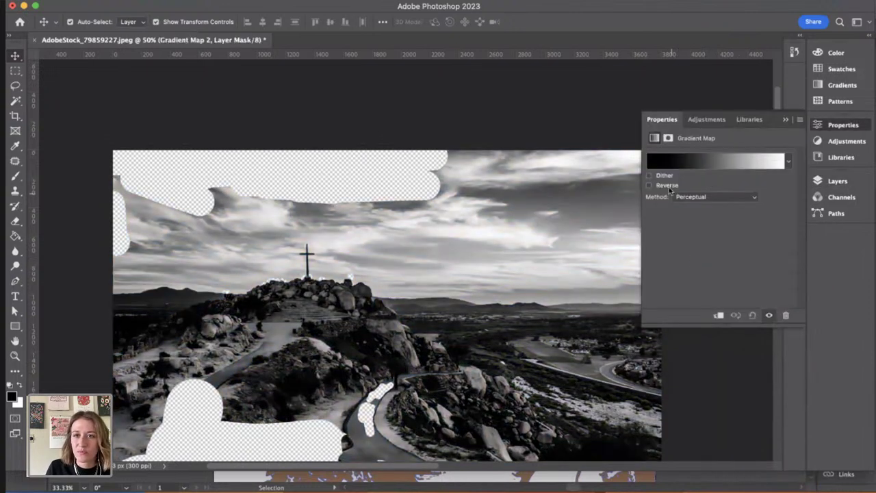
left_click(665, 164)
left_click_drag(492, 272, 584, 272)
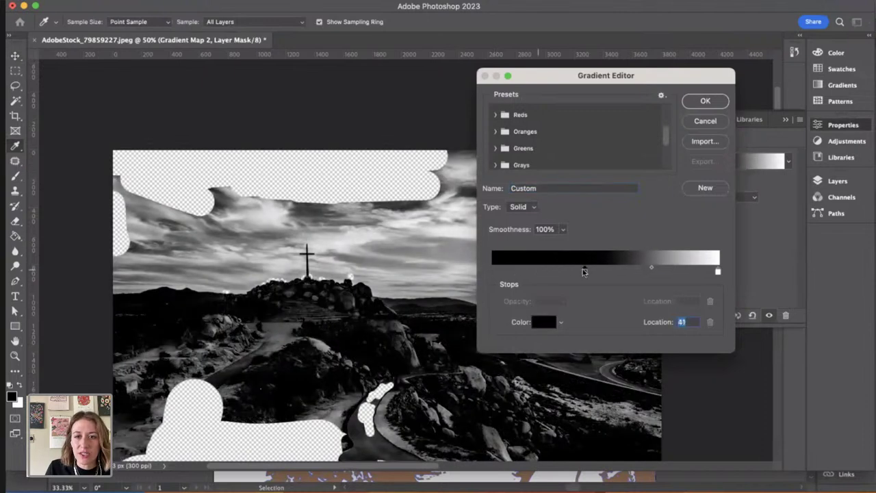
left_click_drag(718, 272, 652, 272)
left_click_drag(585, 272, 511, 272)
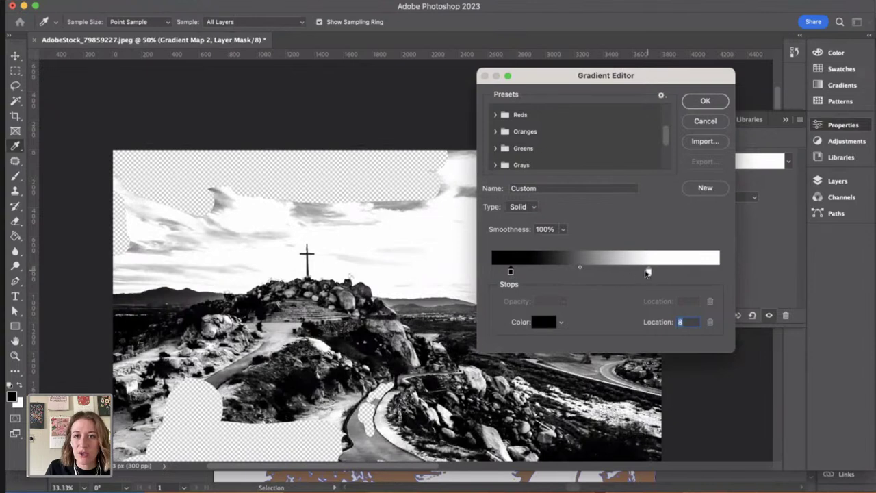
left_click_drag(648, 272, 554, 272)
left_click(533, 273)
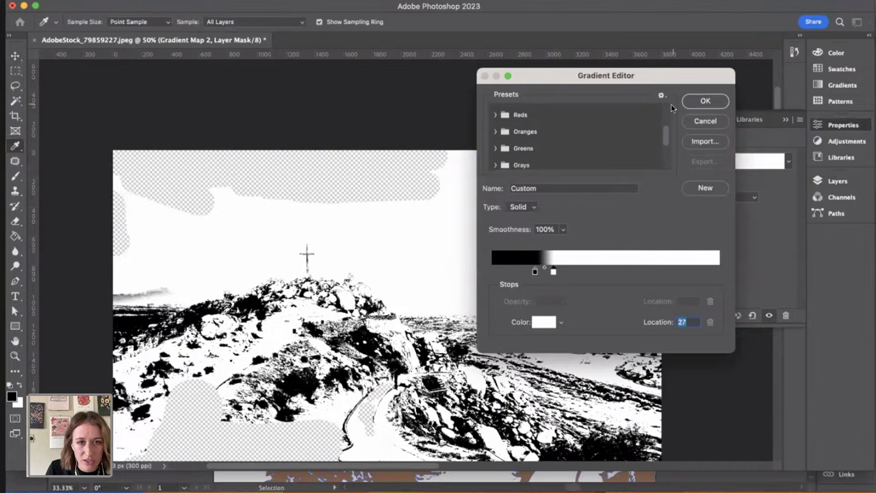
left_click(703, 100)
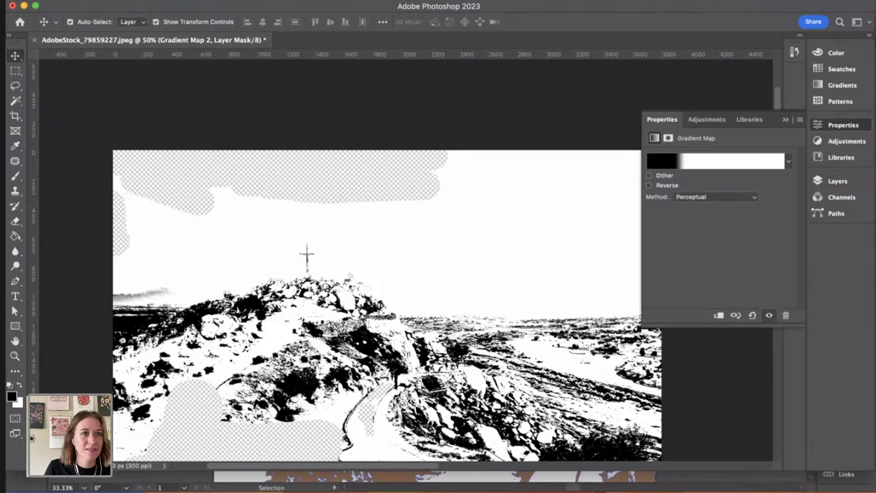
Step: Export the high-contrast mountain image to the Desktop as a PNG named Mountains_Lighter
left_click(92, 1)
mouse_move(158, 176)
left_click(287, 179)
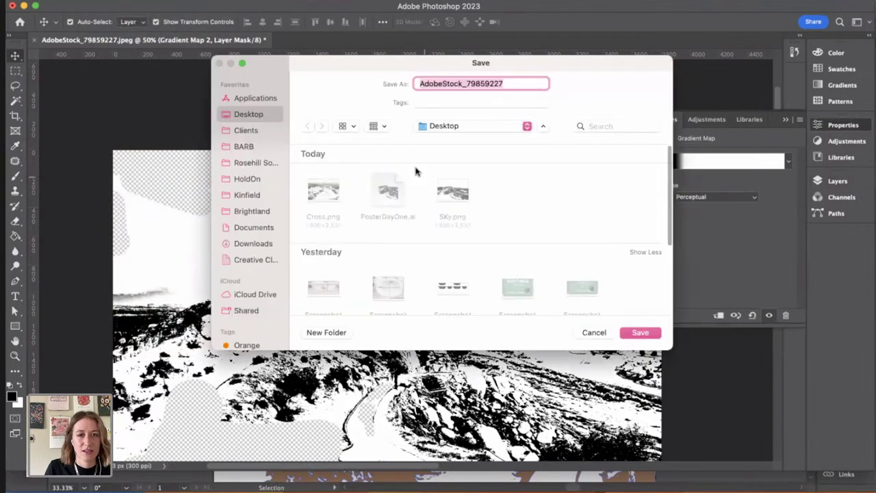
type("Mountains_Lighter")
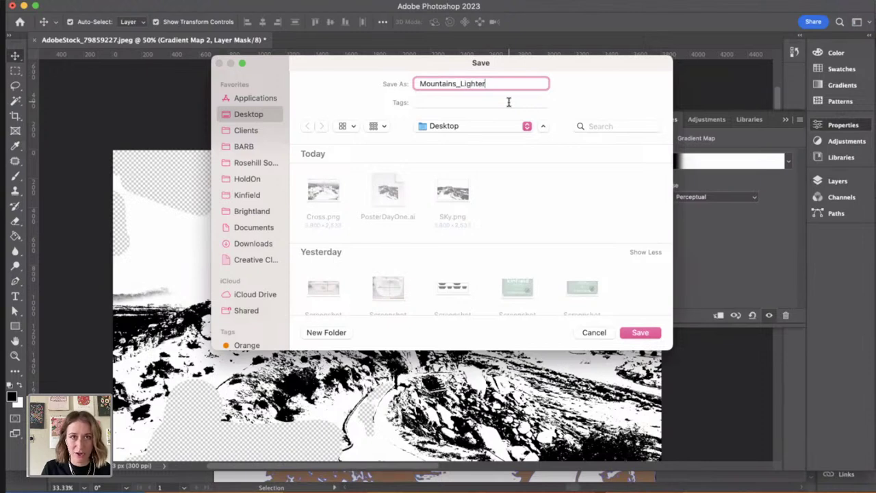
key("Return")
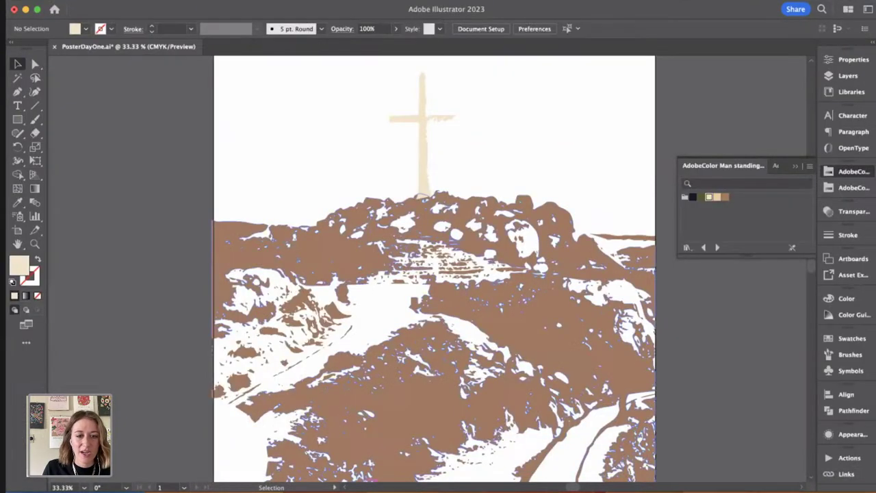
Step: Switch to Illustrator and place Mountains_Lighter.png from the Desktop folder beside the poster's cross artwork
key("super+Tab")
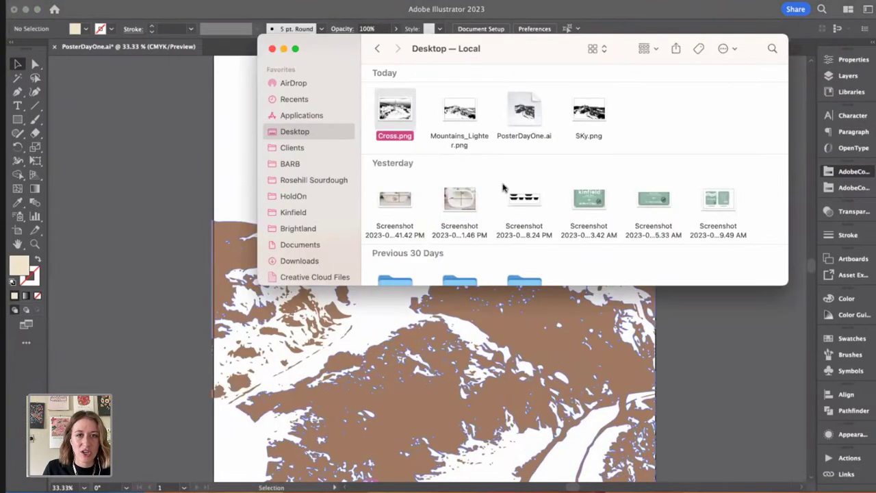
left_click(589, 111)
left_click_drag(460, 112, 145, 153)
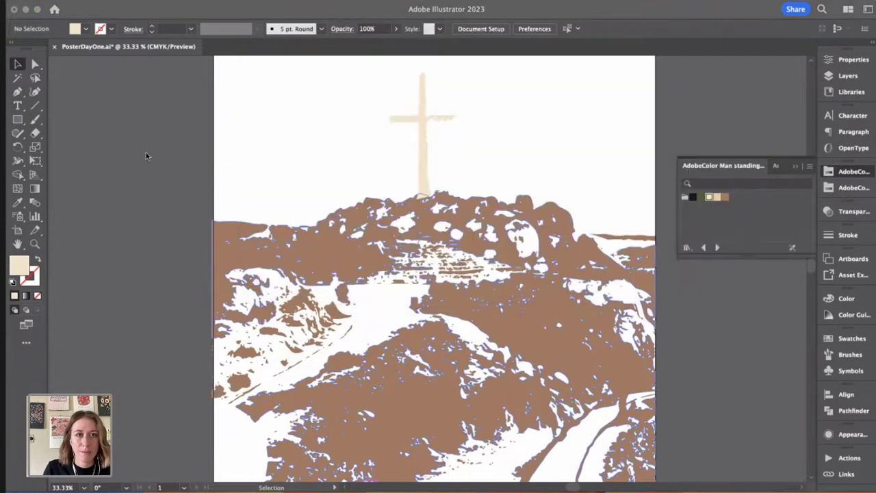
left_click_drag(225, 136, 347, 178)
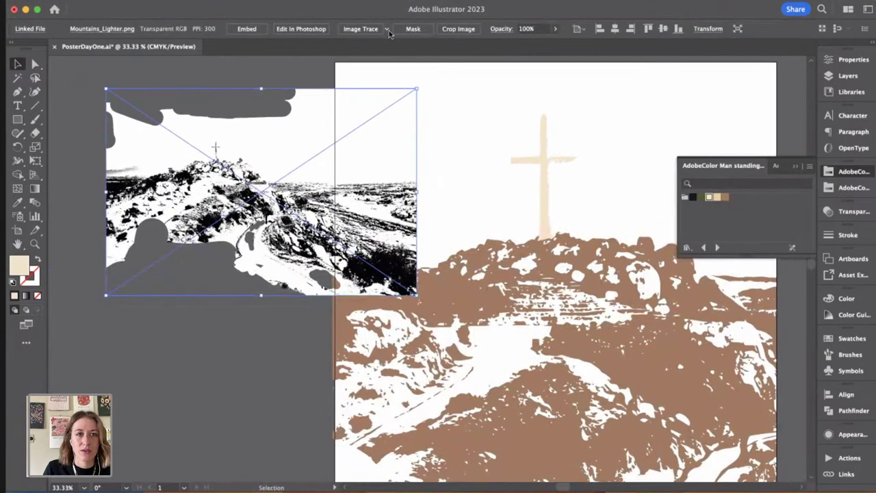
Step: Trace the placed mountain image with the Sketched Art preset and expand the result into paths
left_click(388, 30)
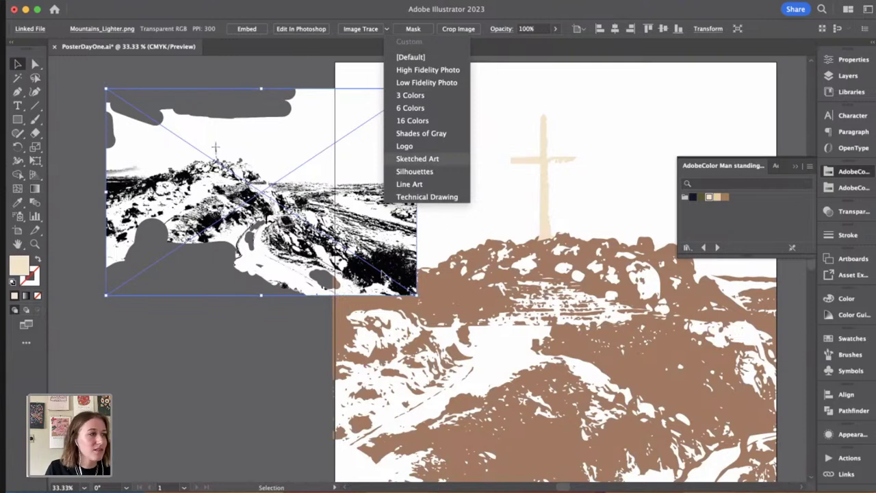
left_click(418, 158)
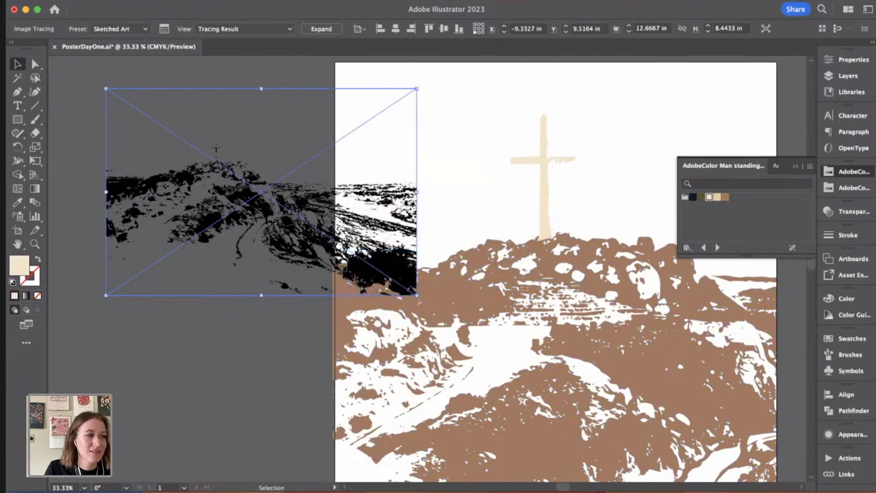
left_click(321, 30)
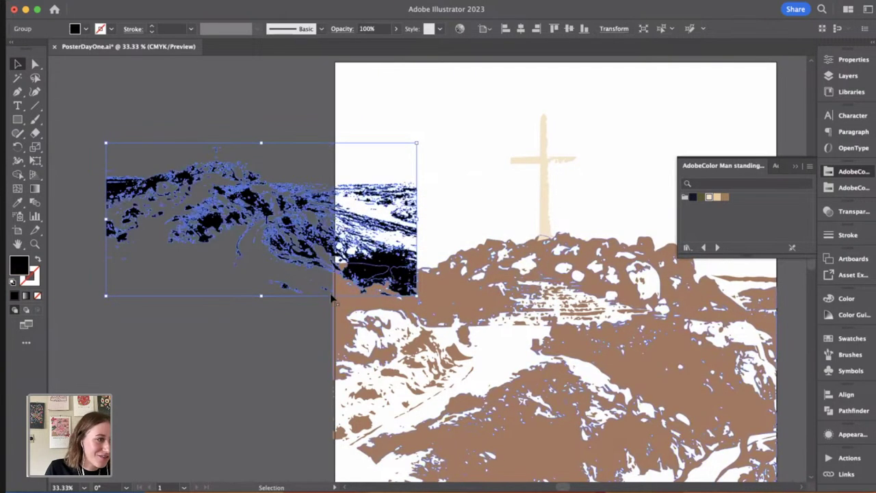
Step: Enlarge the traced mountain group well beyond the artboard's width and move it over the poster's brown landscape
mouse_move(417, 297)
left_mouse_down()
mouse_move(716, 417)
mouse_move(718, 445)
left_mouse_up()
left_click_drag(521, 416, 413, 399)
mouse_move(306, 276)
left_mouse_down()
mouse_move(565, 327)
mouse_move(300, 230)
left_mouse_up()
key("super+minus")
key("super+minus")
key("super+minus")
left_click(317, 158)
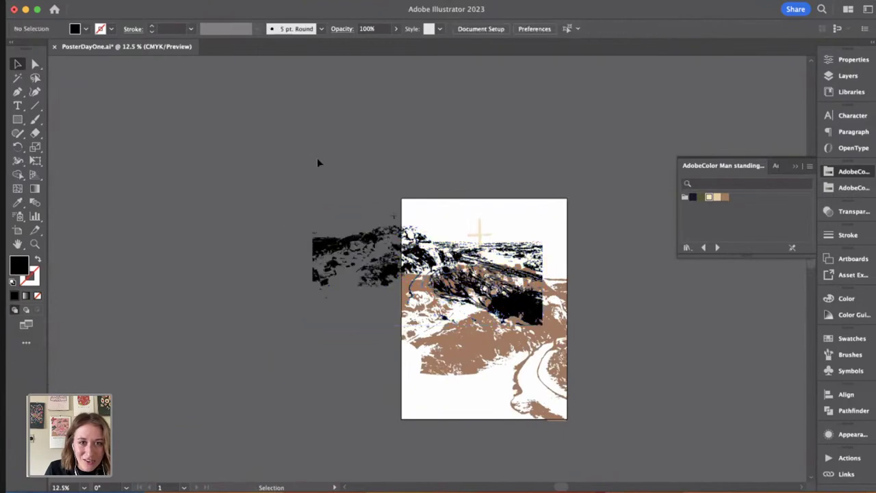
left_click_drag(401, 254, 220, 263)
left_click_drag(362, 278, 630, 277)
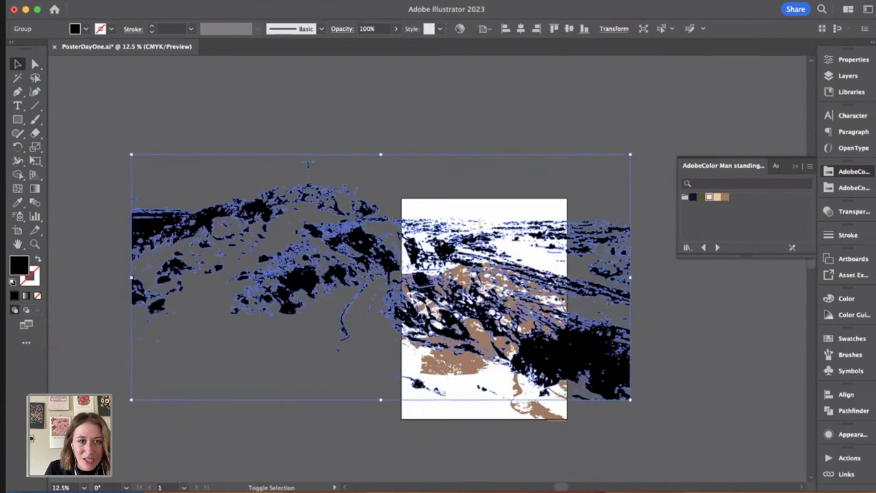
mouse_move(311, 251)
left_mouse_down()
mouse_move(428, 284)
mouse_move(479, 328)
mouse_move(507, 329)
mouse_move(483, 330)
left_mouse_up()
left_click_drag(483, 330, 271, 249)
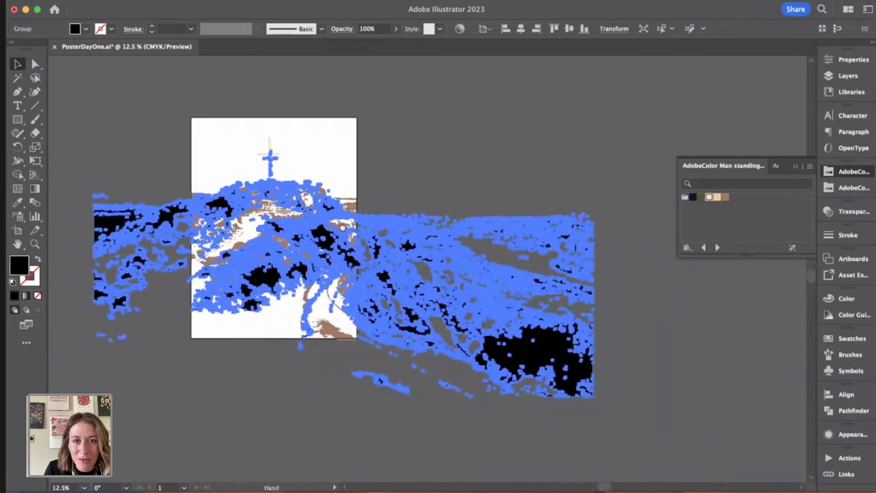
Step: Scale the traced mountain group down slightly and align its hill and road with the brown landscape on the artboard
left_click_drag(593, 398, 568, 386)
key("super+=")
key("super+=")
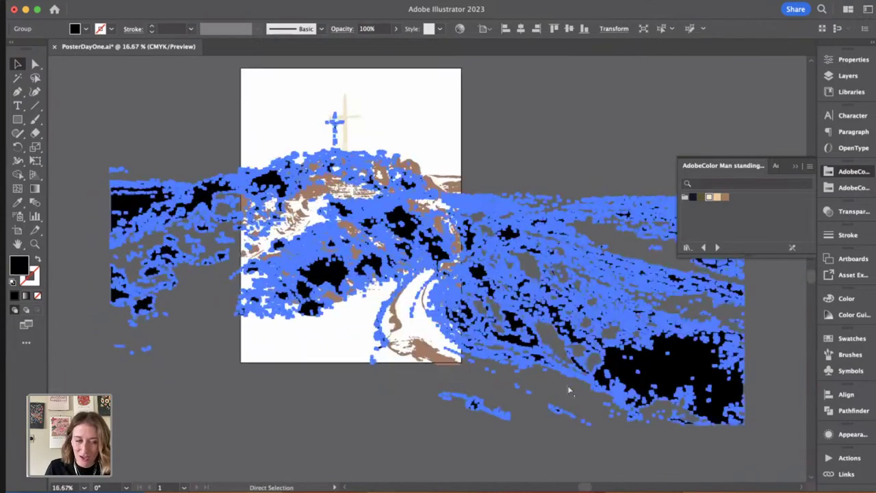
left_click_drag(507, 74, 567, 167)
left_click(567, 167)
mouse_move(463, 234)
left_mouse_down()
mouse_move(495, 273)
mouse_move(477, 273)
left_mouse_up()
left_click_drag(400, 236, 246, 183)
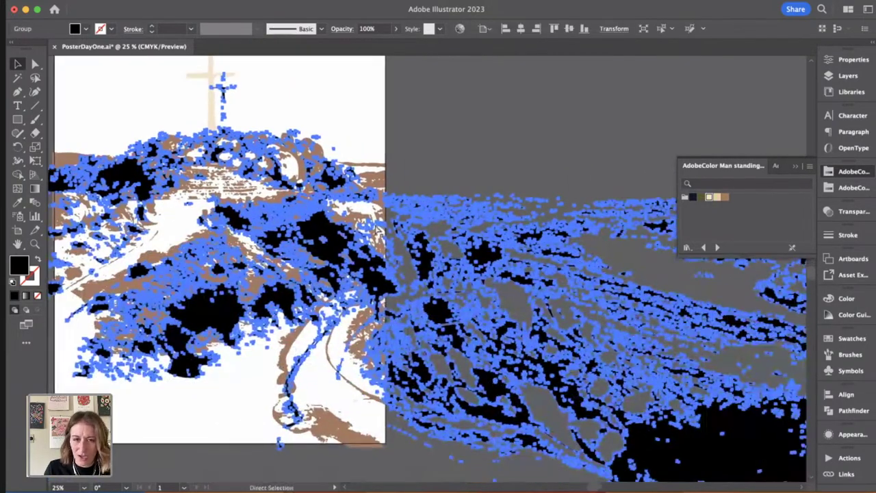
key("super+minus")
key("super+minus")
left_click_drag(668, 270, 658, 268)
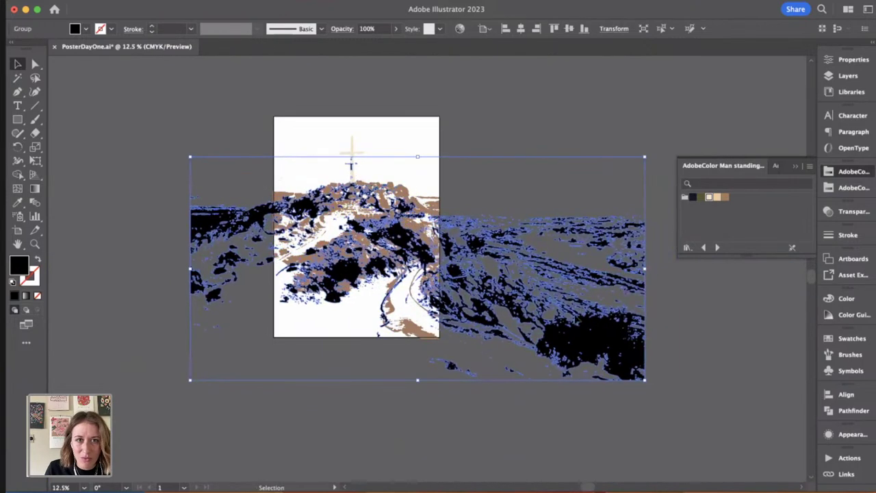
left_click_drag(579, 316, 584, 313)
left_click_drag(447, 248, 604, 254)
scroll(604, 257, "right", 2)
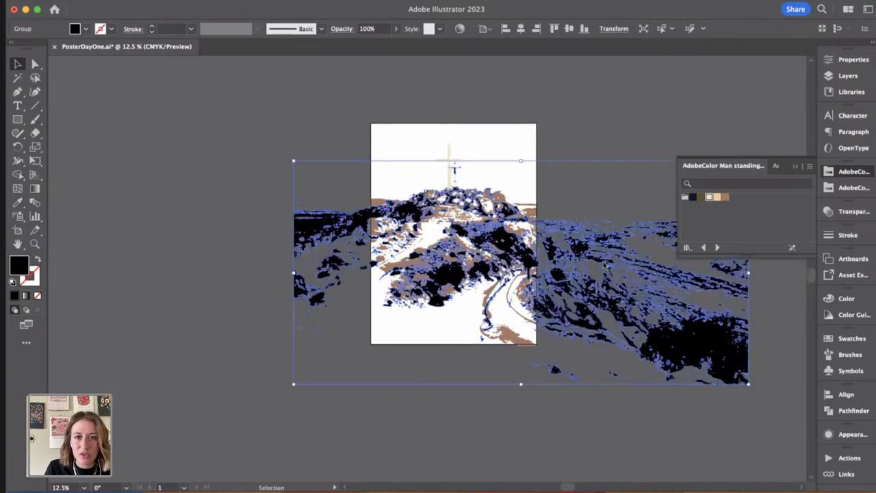
scroll(613, 300, "up", 3)
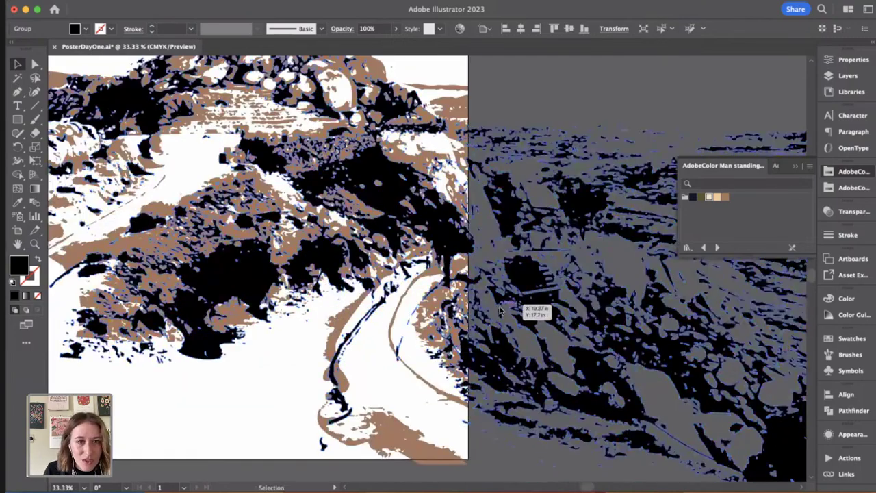
Step: Scale the black traced mountain group down slightly and reposition its hill over the brown landscape
scroll(502, 312, "down", 2)
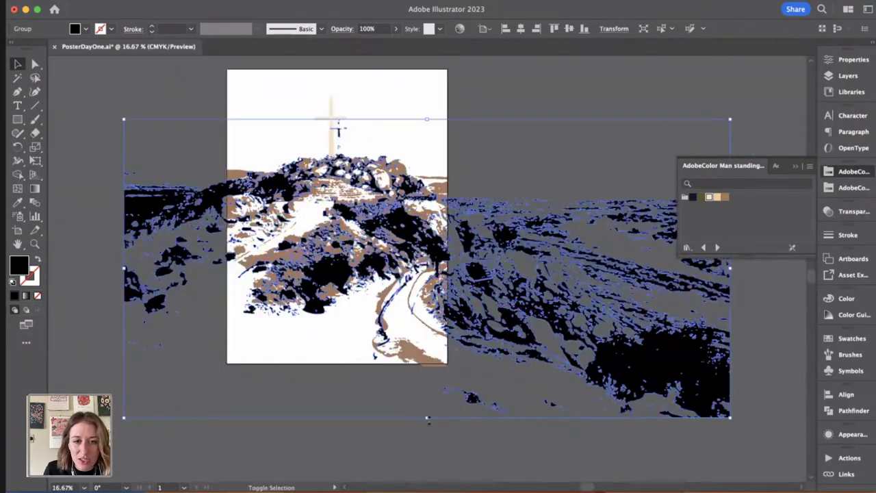
left_click_drag(429, 418, 422, 386)
mouse_move(463, 266)
left_mouse_down()
mouse_move(459, 278)
mouse_move(454, 271)
left_mouse_up()
left_click_drag(688, 389, 719, 405)
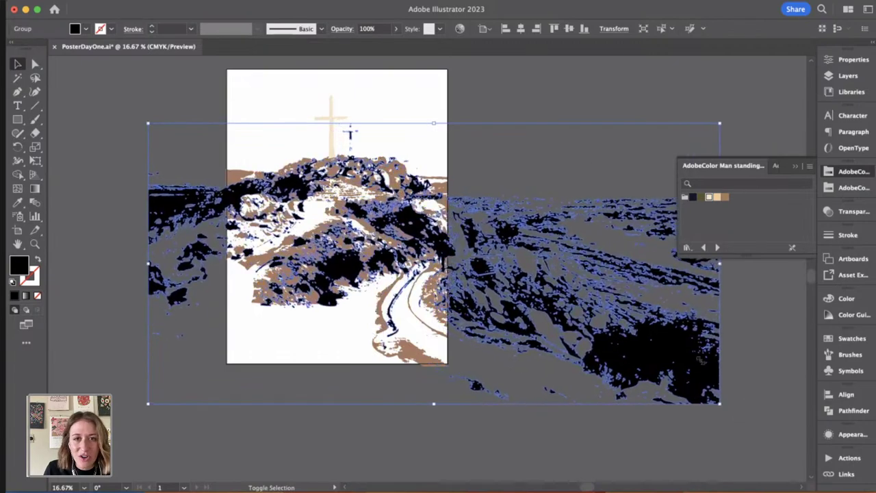
left_click(515, 138)
left_click_drag(514, 138, 534, 143)
Step: Fine-tune the black trace's position so its boulders and ridge line up with the brown rocks below the cross
key("super+=")
key("super+=")
key("super+=")
left_click_drag(621, 298, 750, 484)
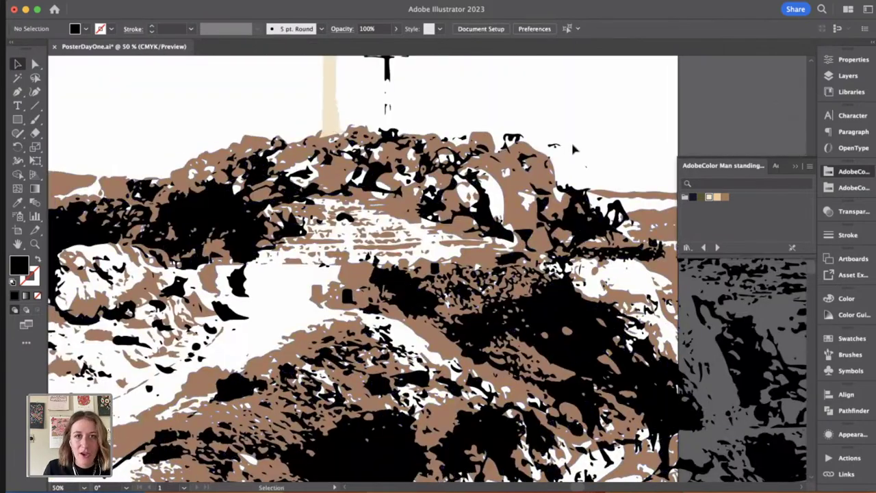
mouse_move(529, 282)
left_mouse_down()
mouse_move(501, 272)
mouse_move(495, 286)
mouse_move(512, 284)
left_mouse_up()
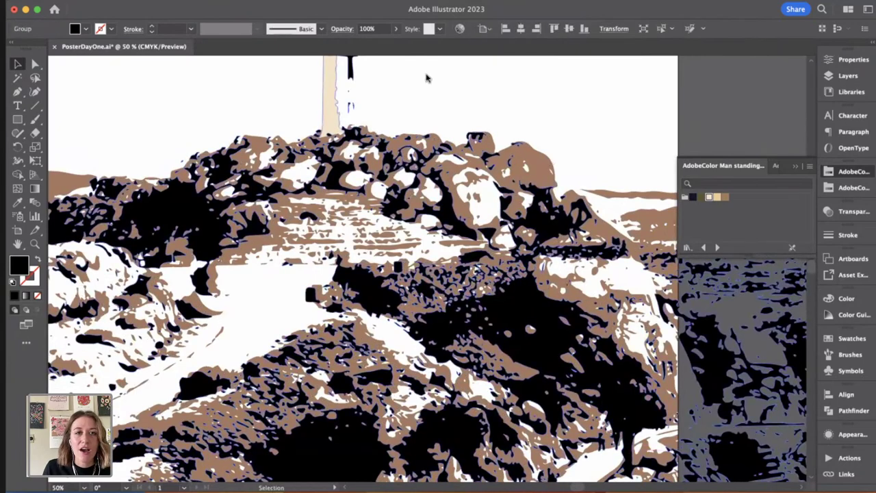
scroll(391, 69, "right", 5)
left_click_drag(400, 75, 403, 75)
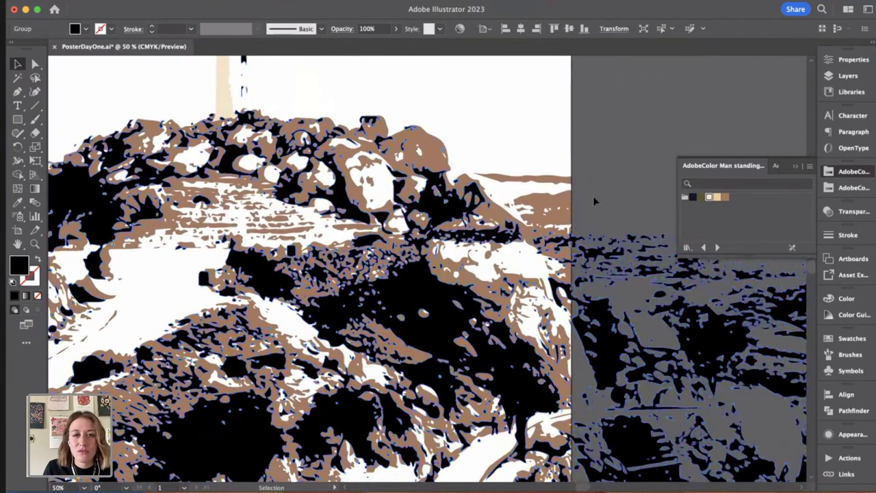
left_click(533, 141)
left_click(376, 313)
left_click_drag(378, 314, 383, 313)
Step: Cut through the black mountain trace with the Eraser along both vertical edges of the artboard
key("super+minus")
key("super+minus")
key("super+minus")
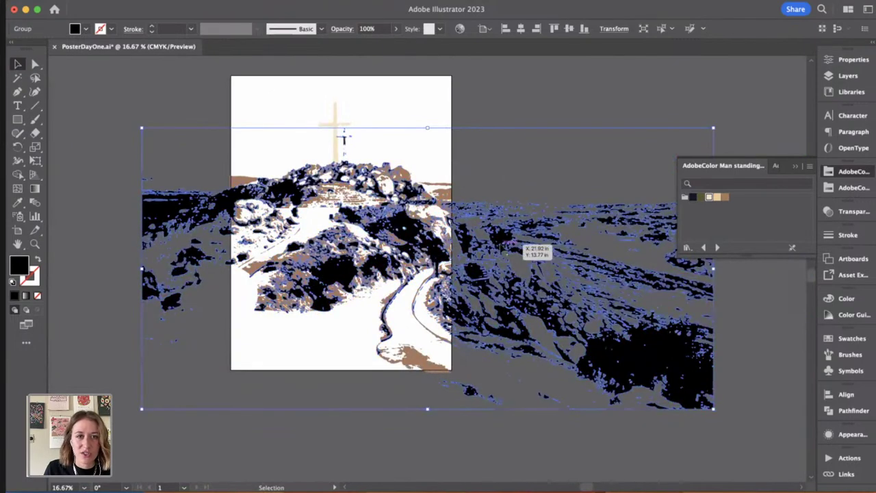
left_click(36, 135)
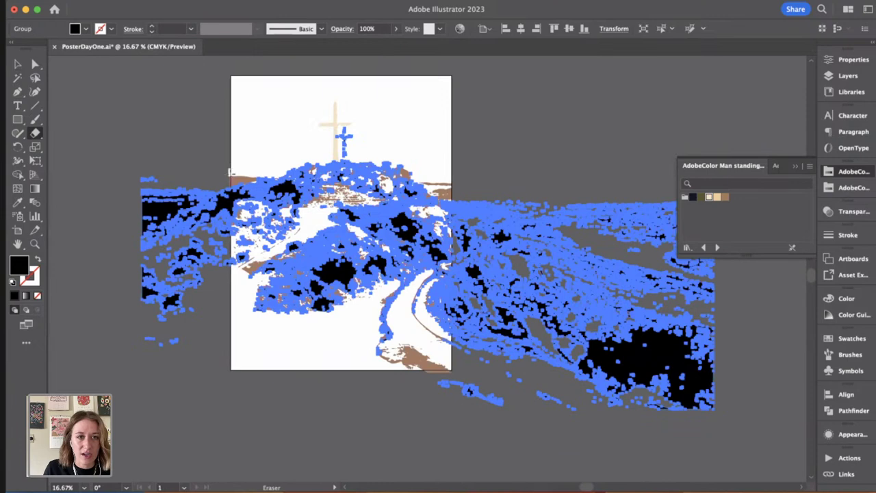
left_click_drag(230, 173, 238, 317)
left_click_drag(454, 194, 483, 466)
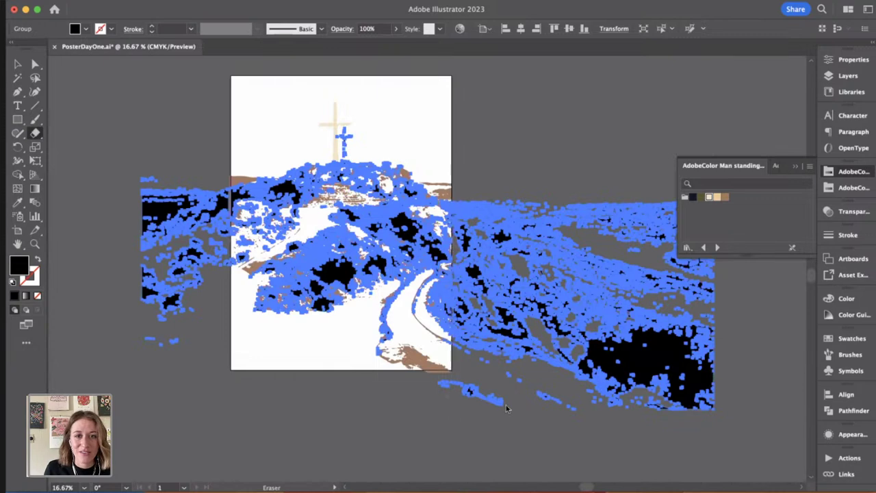
Step: Delete the severed part of the black trace that lies beyond the artboard's left edge
key("super+shift+a")
key("a")
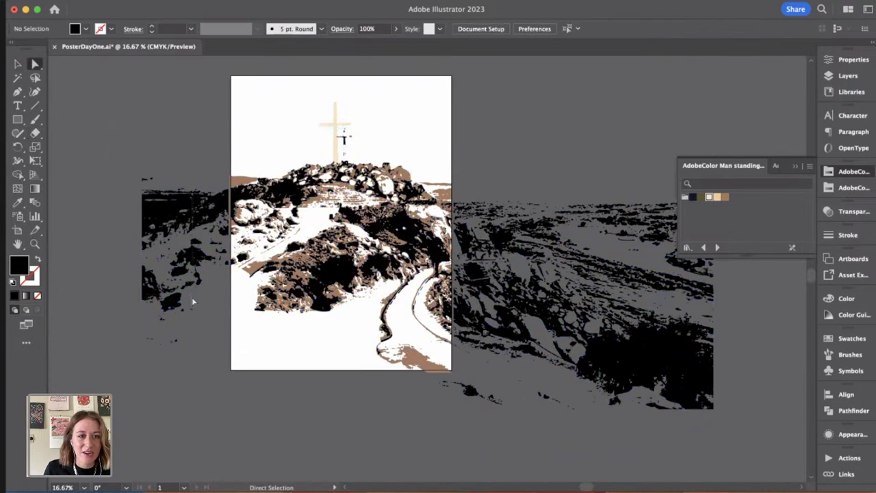
left_click_drag(226, 358, 227, 361)
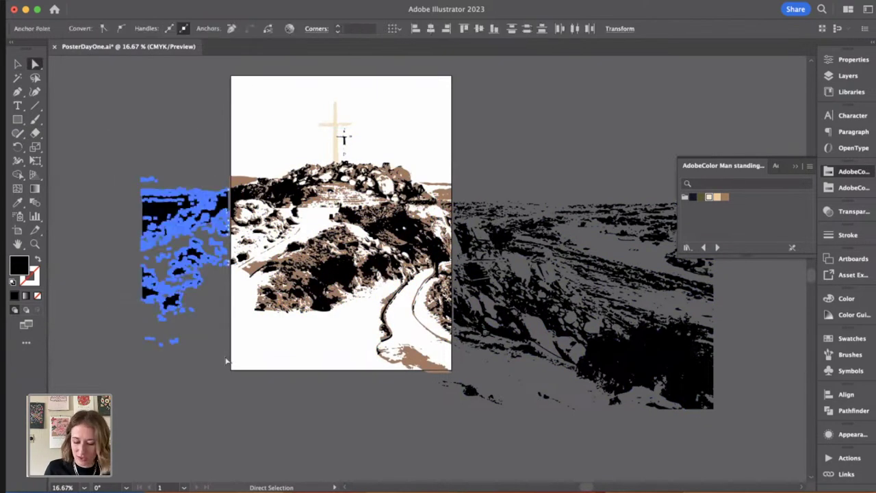
key("Delete")
Step: Delete the large section of the black trace beyond the artboard's right edge, including the small leftover fragments beside it
scroll(280, 363, "right", 5)
scroll(280, 362, "down", 1)
key("v")
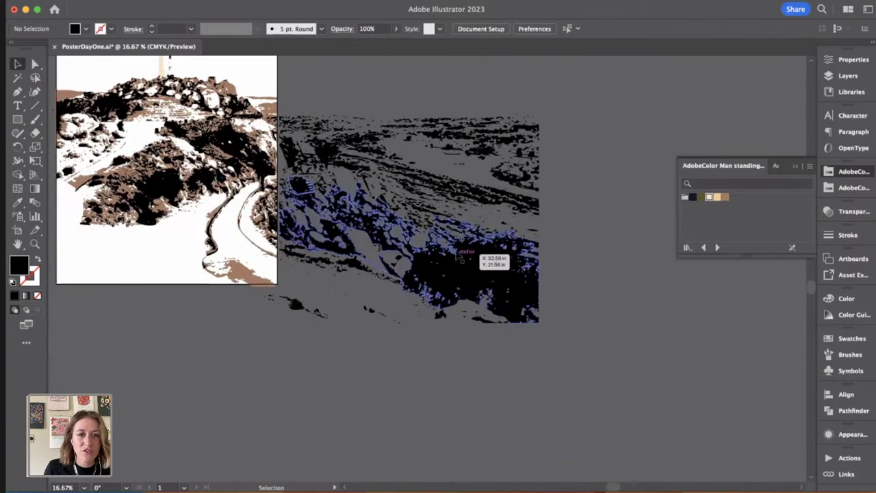
left_click(460, 263)
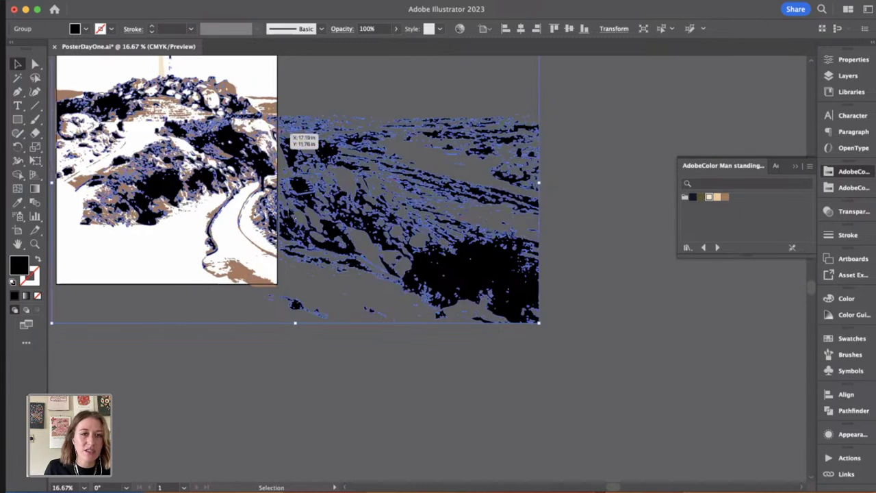
left_click(604, 260)
scroll(602, 288, "up", 3)
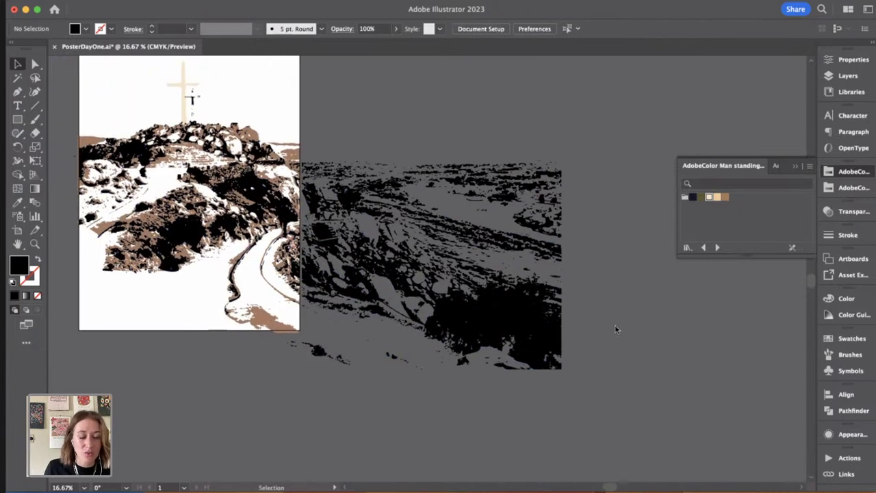
key("a")
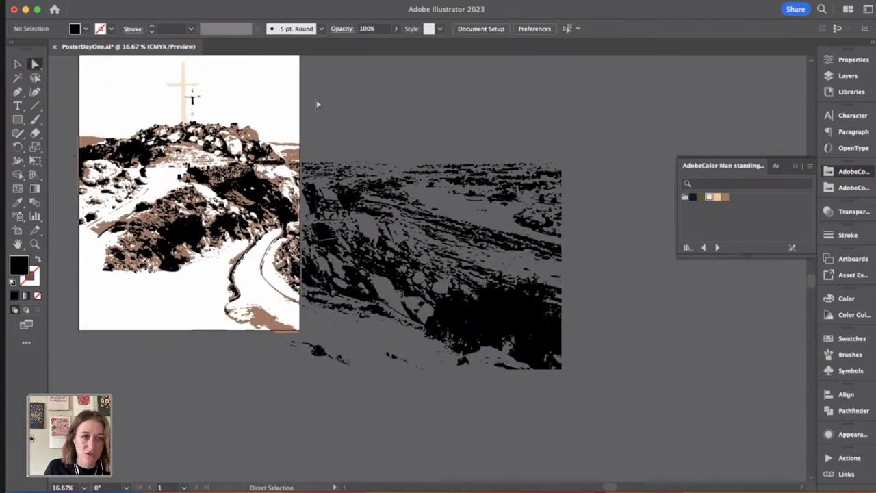
left_click_drag(316, 104, 308, 97)
key("Delete")
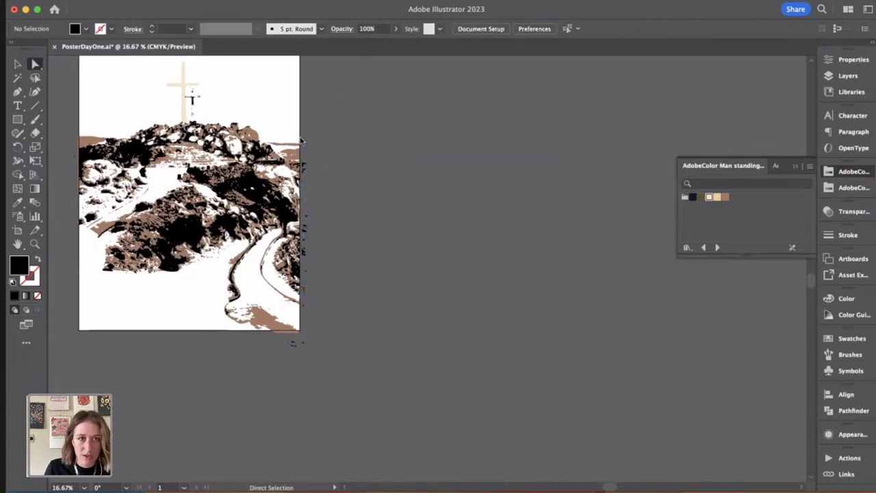
left_click_drag(317, 277, 326, 311)
key("Delete")
Step: Nudge the trimmed black trace so its rocks match the brown hilltop near the artboard's right edge
key("backslash")
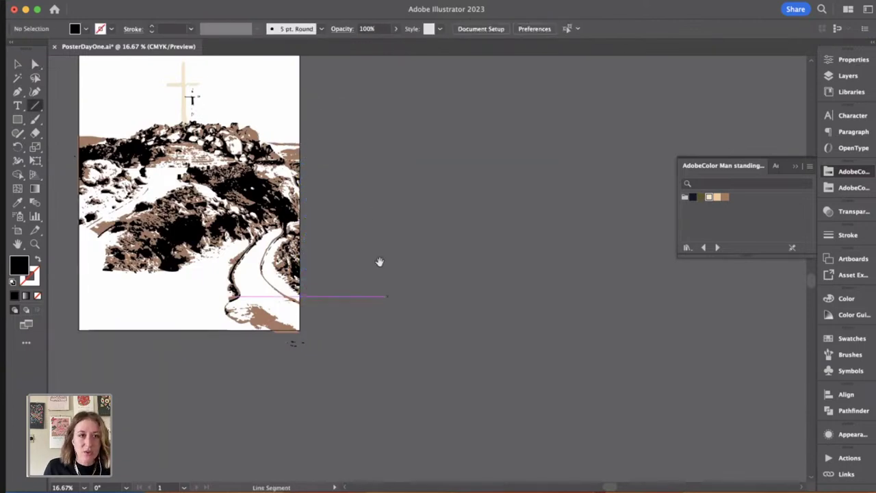
left_click_drag(375, 213, 436, 259)
key("super+=")
key("super+=")
key("super+=")
left_click_drag(354, 192, 608, 332)
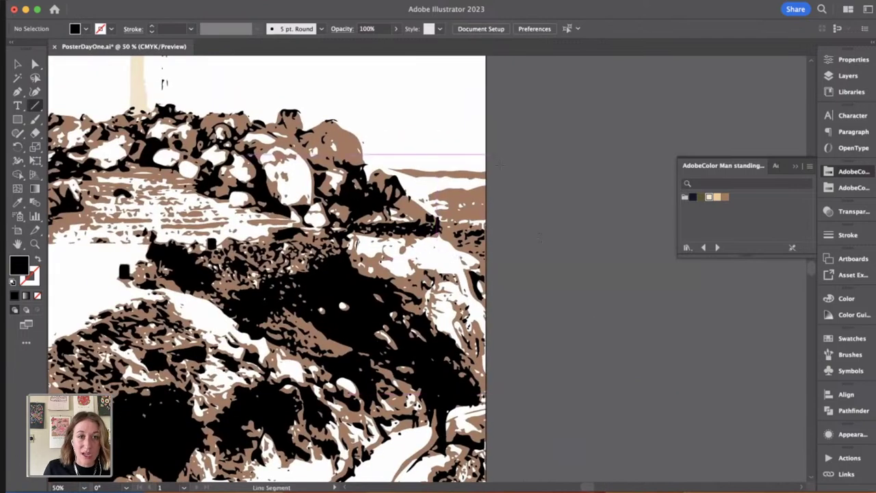
left_click_drag(432, 76, 506, 150)
key("v")
left_click_drag(430, 271, 430, 272)
left_click(428, 272)
left_click_drag(551, 343, 454, 228)
left_click_drag(478, 358, 492, 356)
left_click_drag(584, 322, 715, 413)
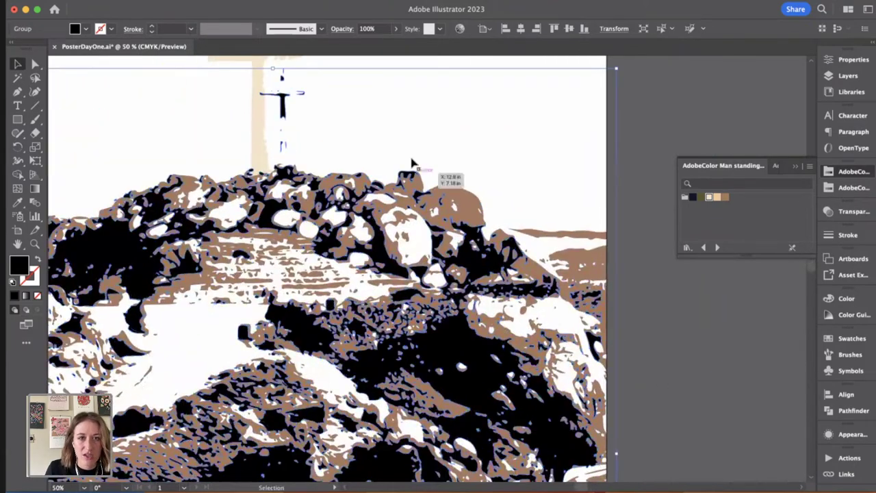
Step: Scale the trimmed black trace down to about 18.55 by 20.78 in and nudge it back over the brown landscape
left_click_drag(358, 160, 525, 159)
left_click(250, 179)
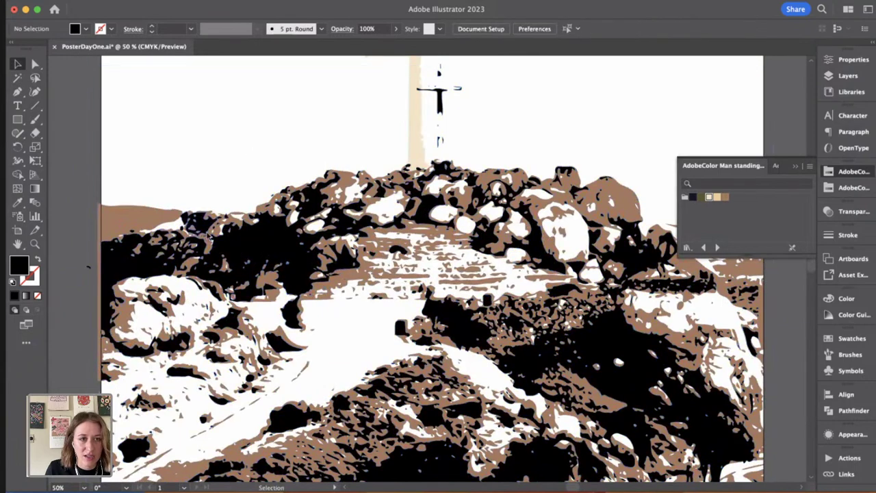
left_click(220, 229)
left_click_drag(87, 449, 91, 449)
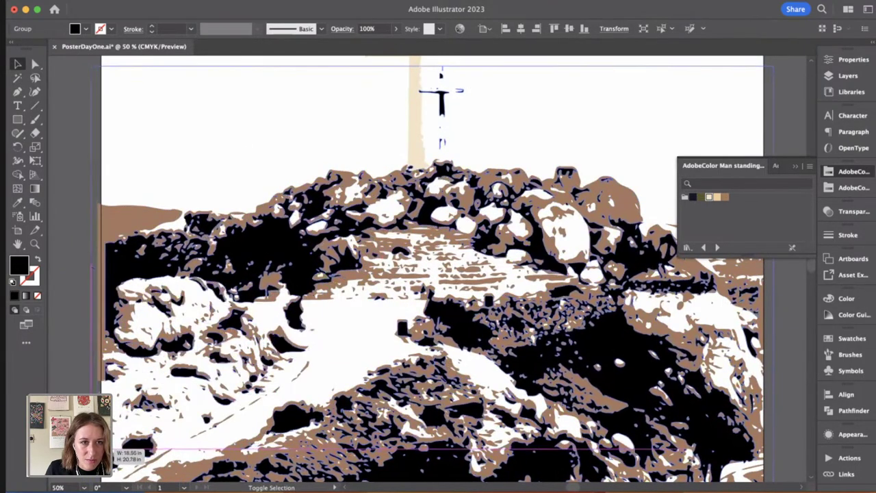
left_click_drag(210, 272, 208, 270)
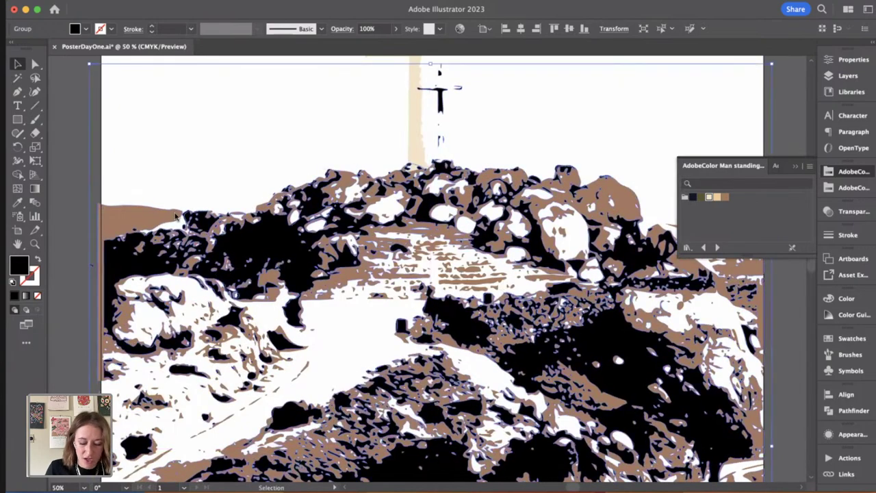
Step: Check the boulders along the whole ridge up close and adjust the black trace's alignment with the brown shapes
key("super+plus")
key("super+plus")
key("super+plus")
left_click_drag(414, 305, 482, 348)
left_click_drag(411, 136, 317, 313)
left_click_drag(171, 123, 202, 220)
key("super+shift+a")
left_click_drag(319, 163, 327, 165)
left_click_drag(532, 111, 377, 166)
scroll(548, 165, "right", 10)
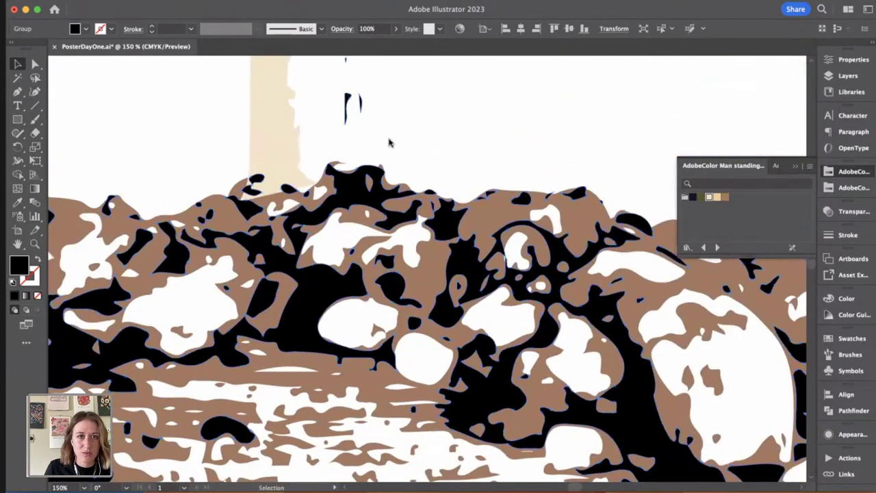
scroll(539, 162, "right", 10)
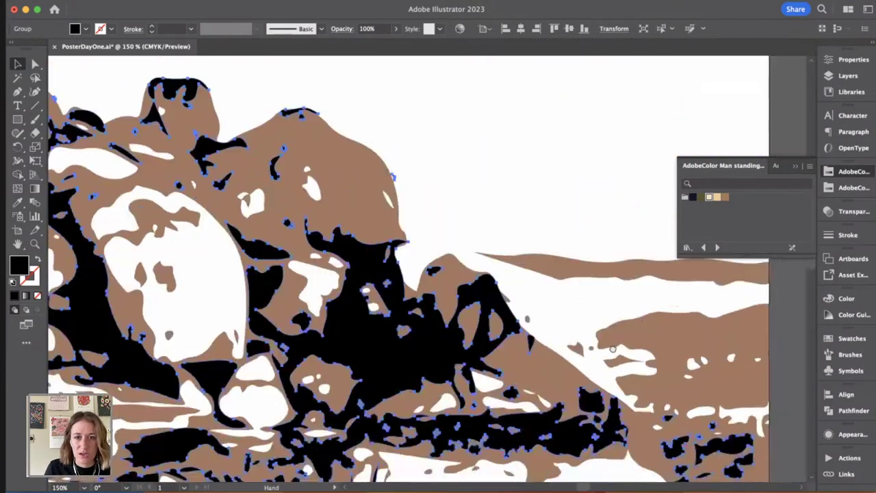
scroll(587, 303, "down", 10)
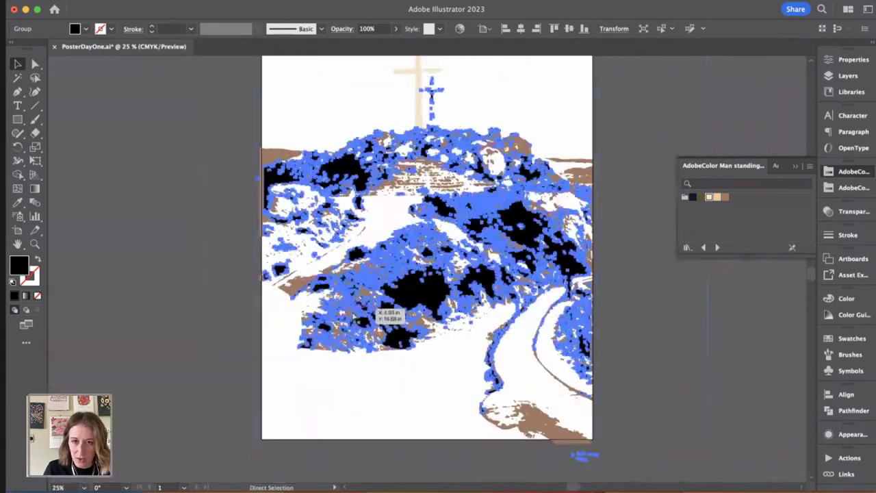
scroll(445, 301, "right", 3)
left_click(561, 284)
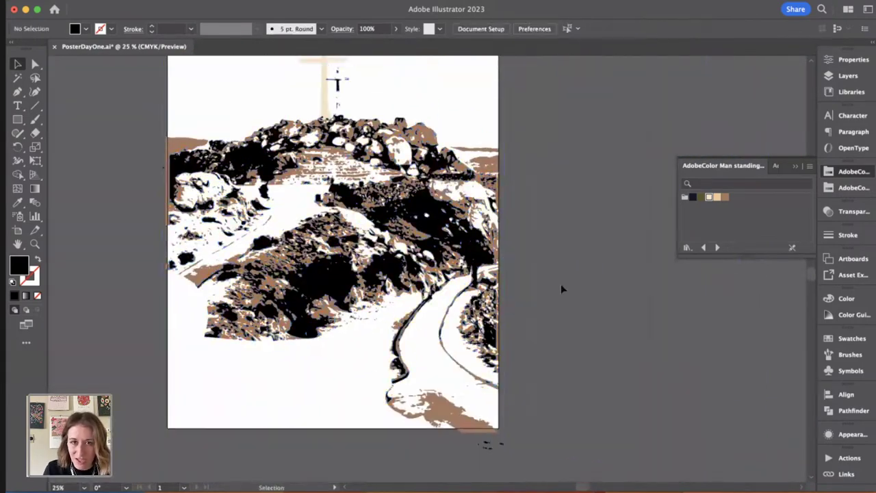
Step: Select the black trace and brown landscape together and enlarge them from the center slightly past both artboard sides
scroll(546, 279, "up", 5)
left_click_drag(547, 279, 368, 263)
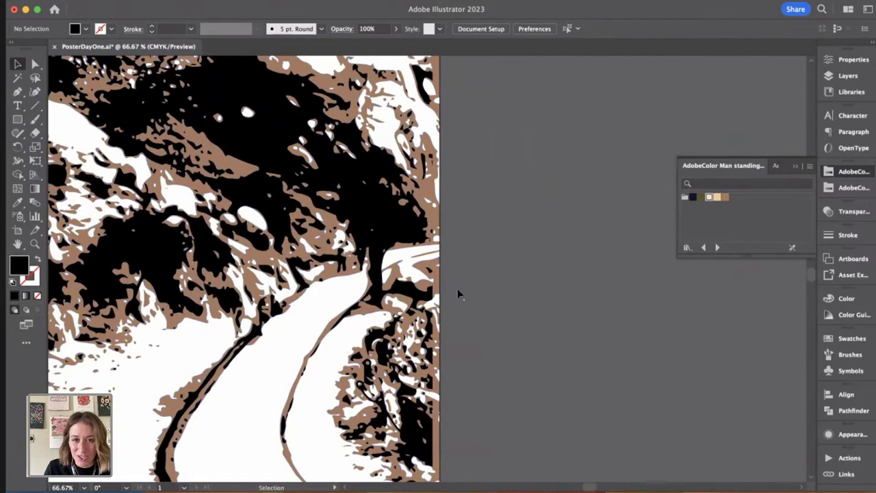
left_click(393, 285)
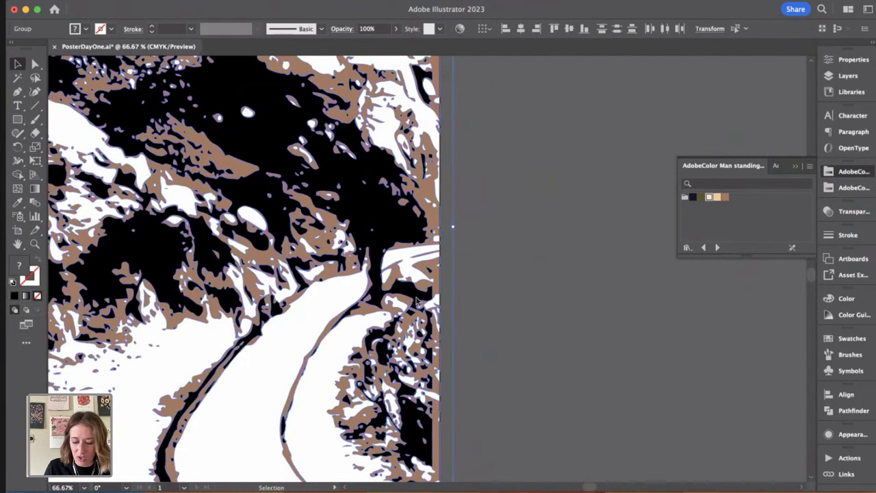
key("super+minus")
key("super+minus")
key("super+minus")
left_click(660, 370)
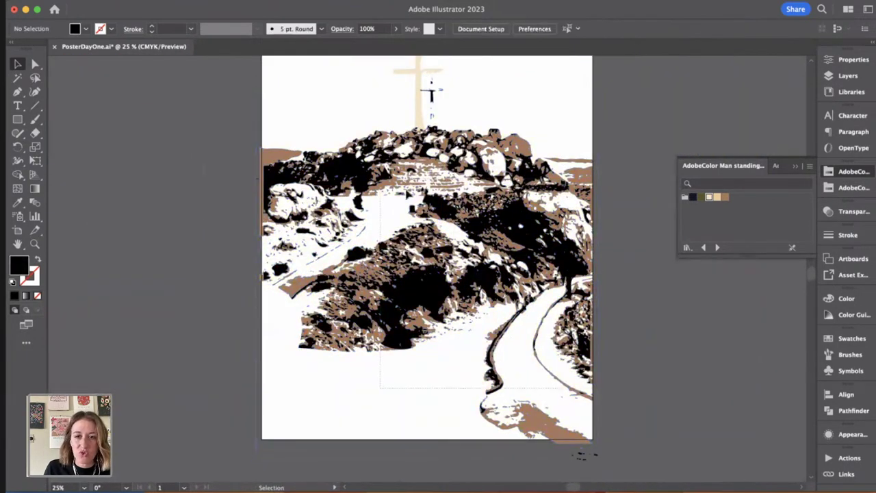
left_click(381, 180)
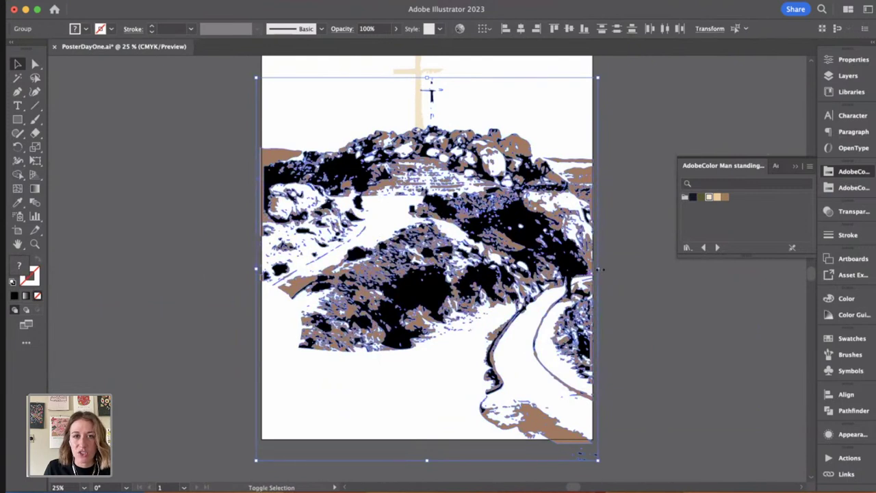
left_click_drag(600, 269, 606, 272)
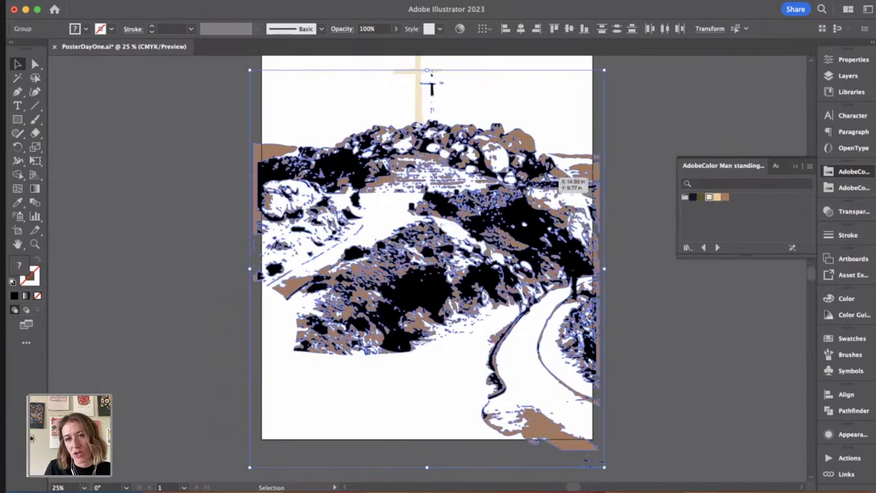
Step: Isolate the black trace group, delete the small black cross beside the cream cross, and leave isolation mode
scroll(574, 180, "up", 3)
left_click(600, 165)
double_click(428, 162)
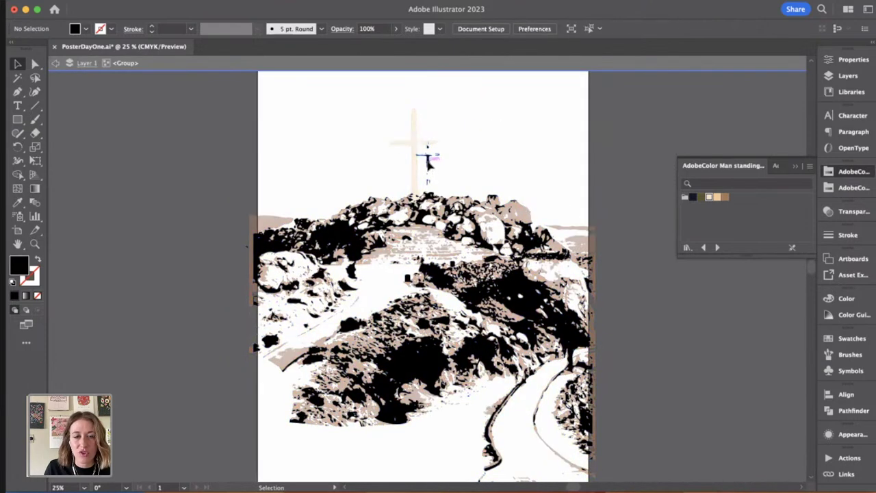
left_click(428, 162)
key("Delete")
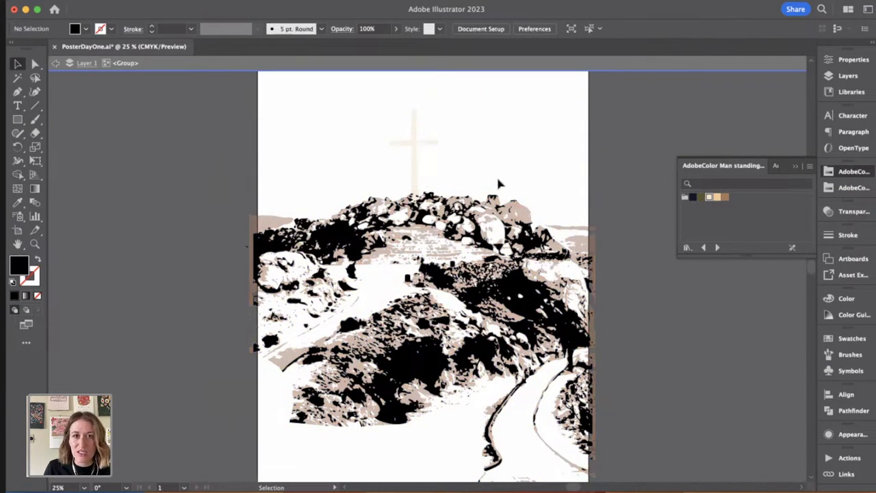
double_click(502, 183)
Step: Select the black trace group and give it the brown landscape's fill color with the Eyedropper
scroll(643, 294, "right", 3)
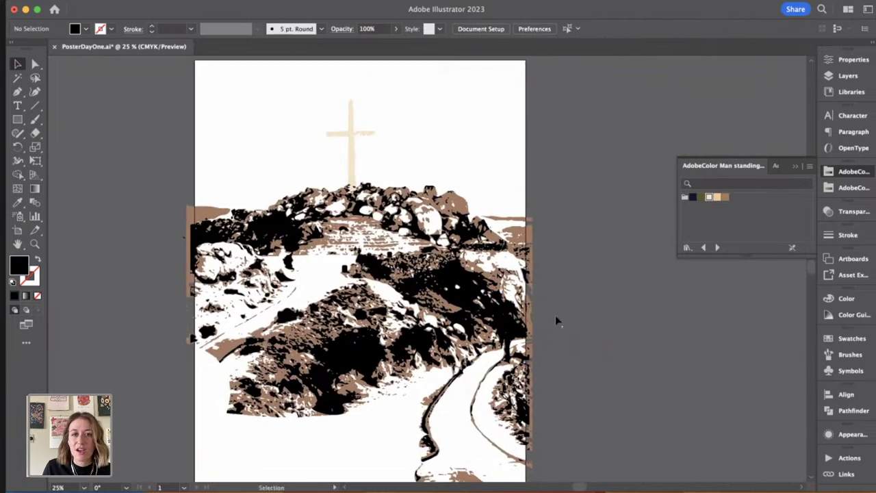
left_click(503, 322)
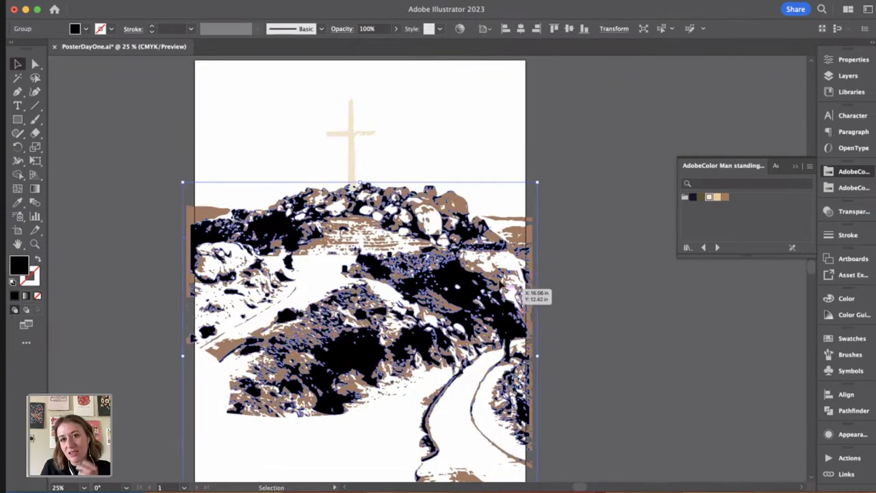
left_click(596, 322)
left_click(505, 324)
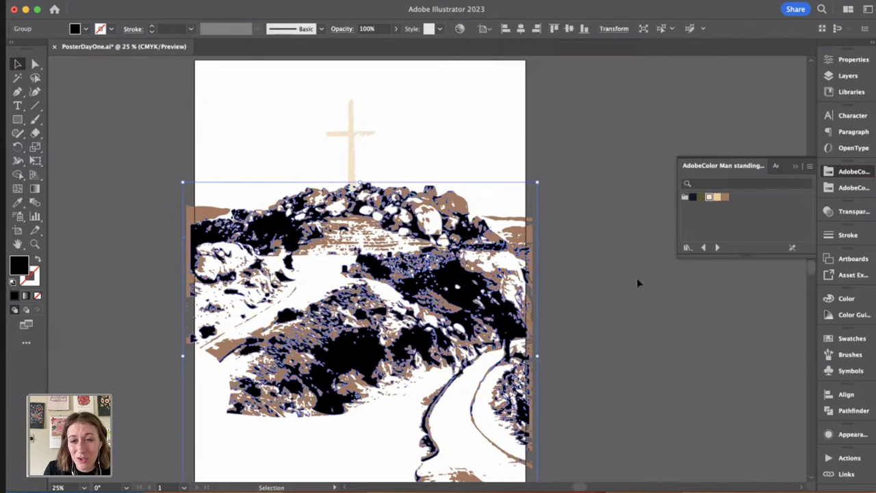
left_click(852, 339)
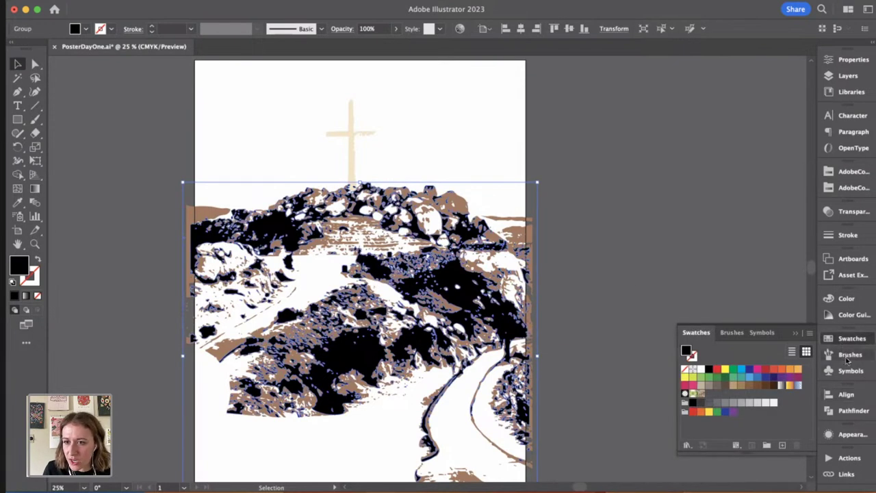
left_click(853, 314)
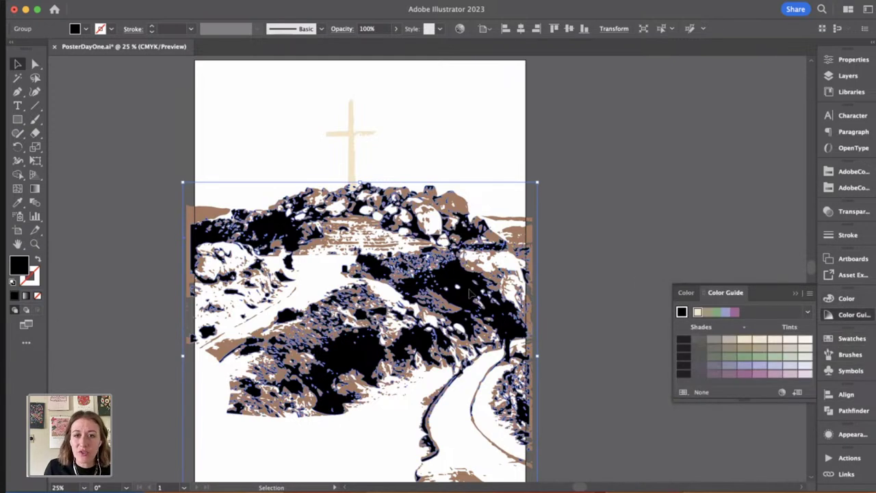
left_click(508, 287)
left_click(502, 289)
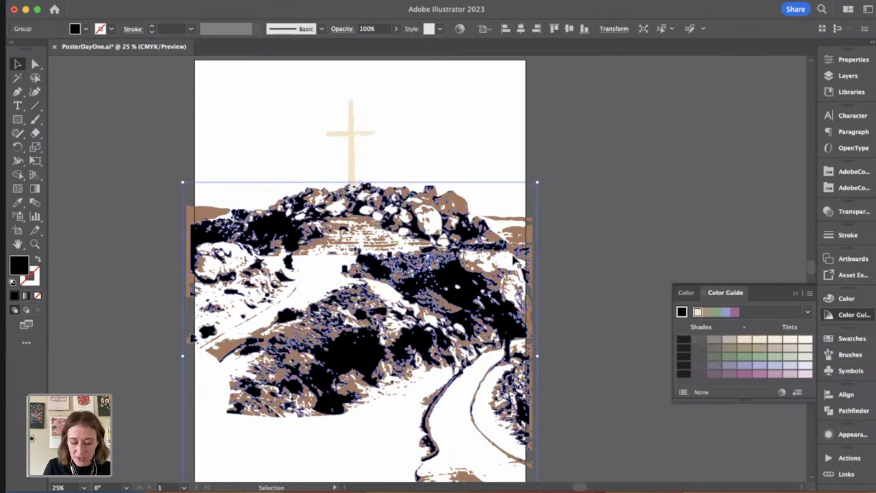
key("i")
left_click(457, 203)
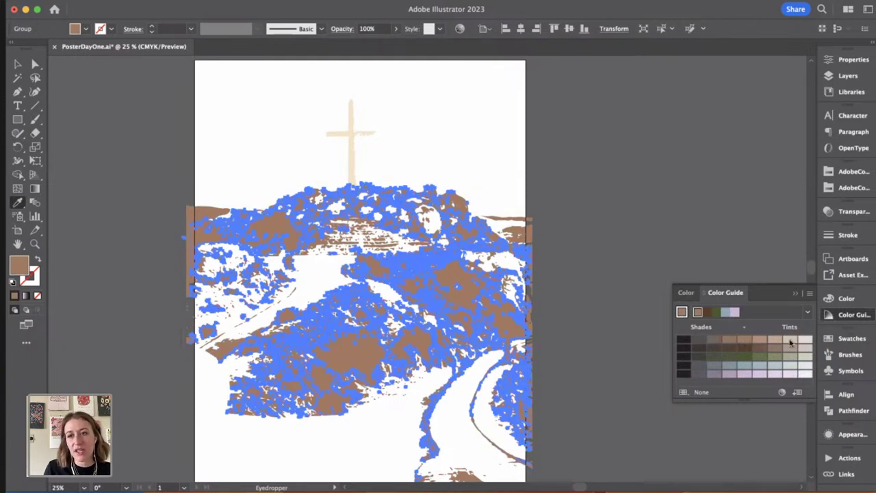
Step: Look through the Color Guide's harmony rules for the sampled brown and keep the current rule
left_click(808, 313)
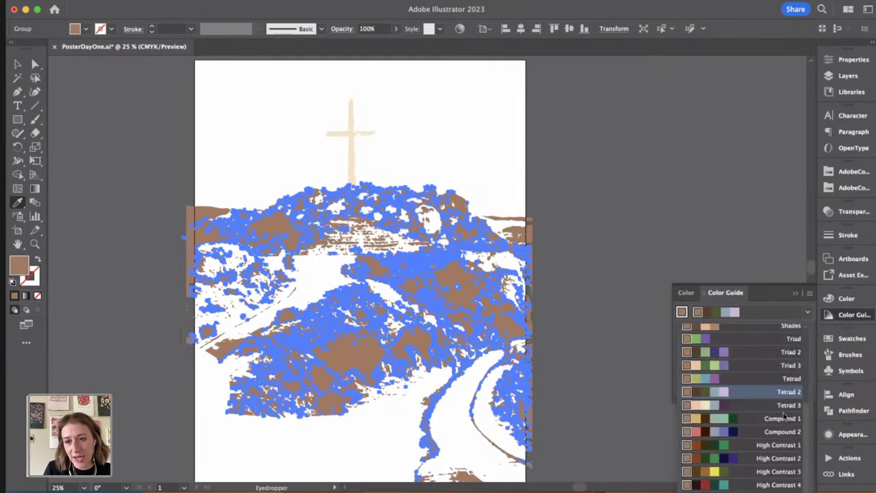
scroll(781, 368, "up", 2)
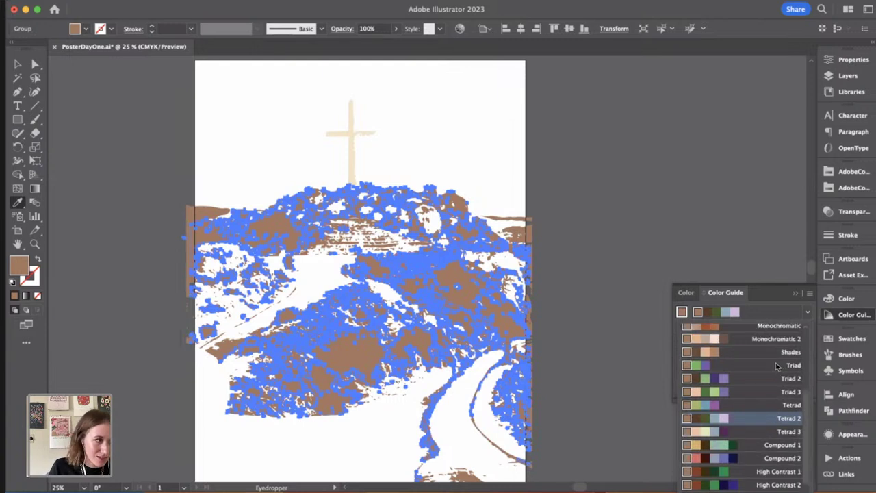
scroll(777, 368, "up", 8)
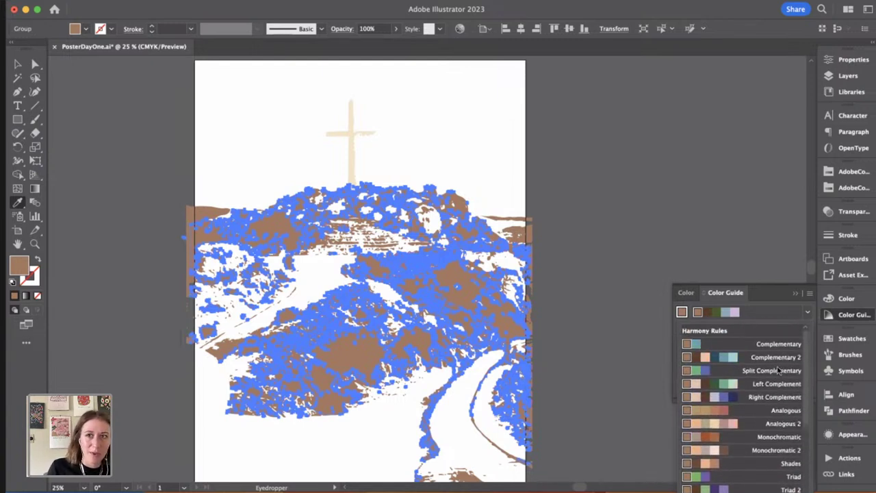
scroll(773, 371, "down", 10)
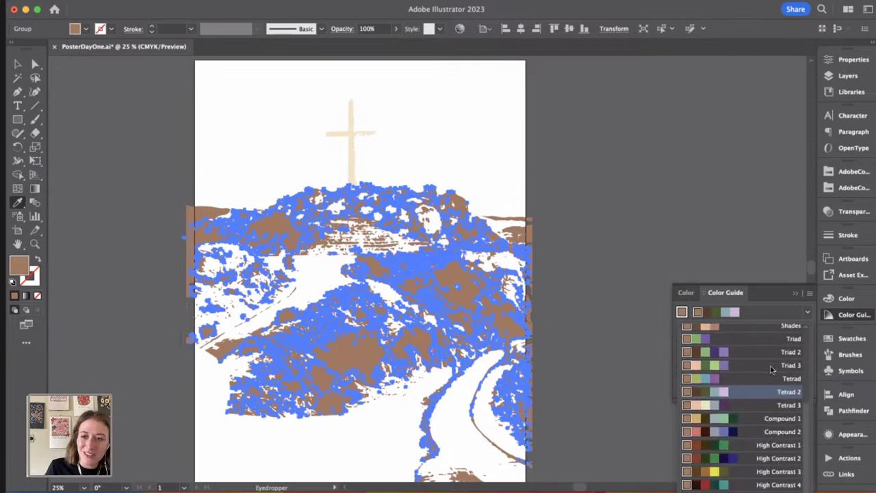
scroll(774, 370, "up", 10)
left_click_drag(811, 410, 813, 479)
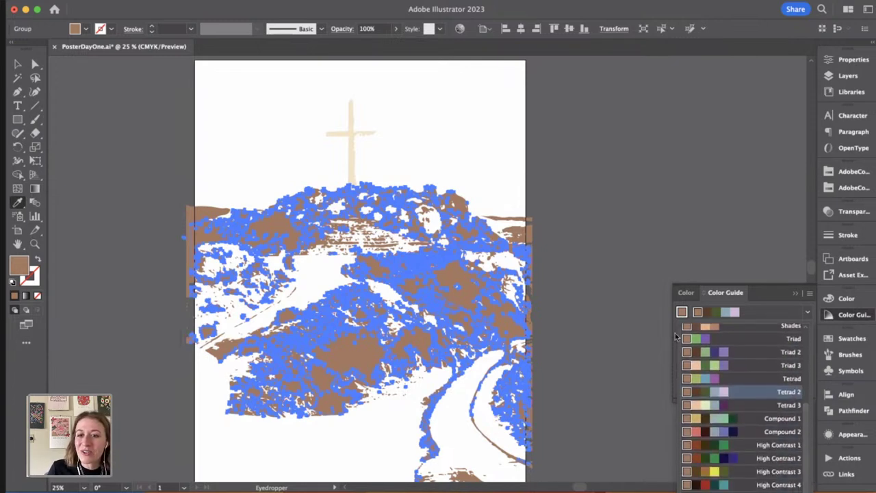
left_click(808, 312)
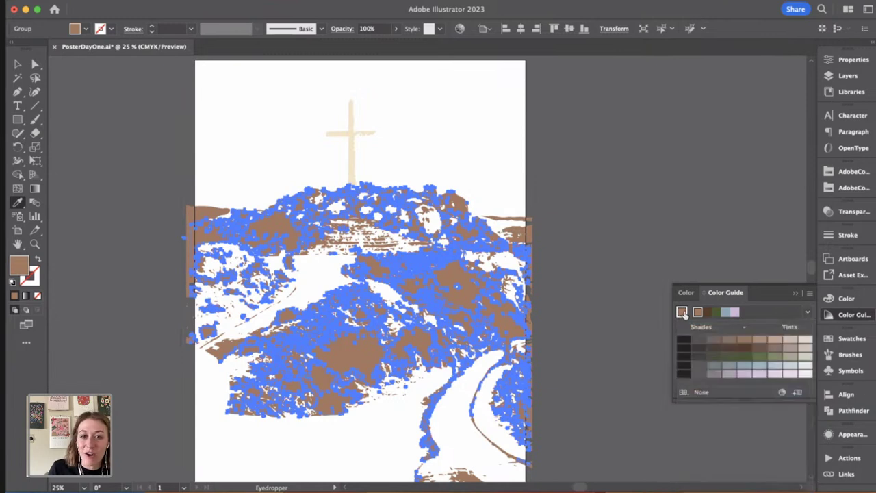
Step: Recolor the selected trace with a lighter tint of the brown from the Color Guide and deselect it
left_click(776, 341)
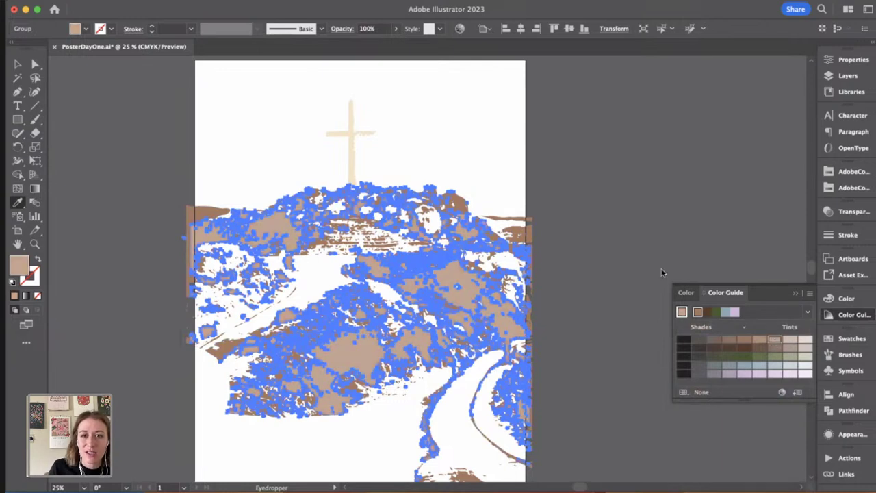
key("v")
left_click(622, 235)
key("space")
left_click_drag(688, 235, 647, 228)
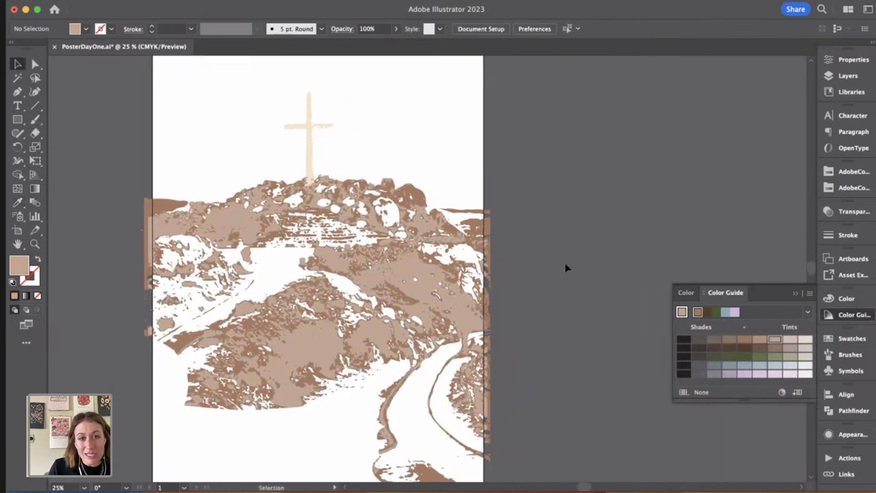
Step: Examine up close how the light trace overlaps the darker brown shapes toward the artboard's right edge
left_click_drag(565, 268, 620, 272)
scroll(446, 297, "up", 3)
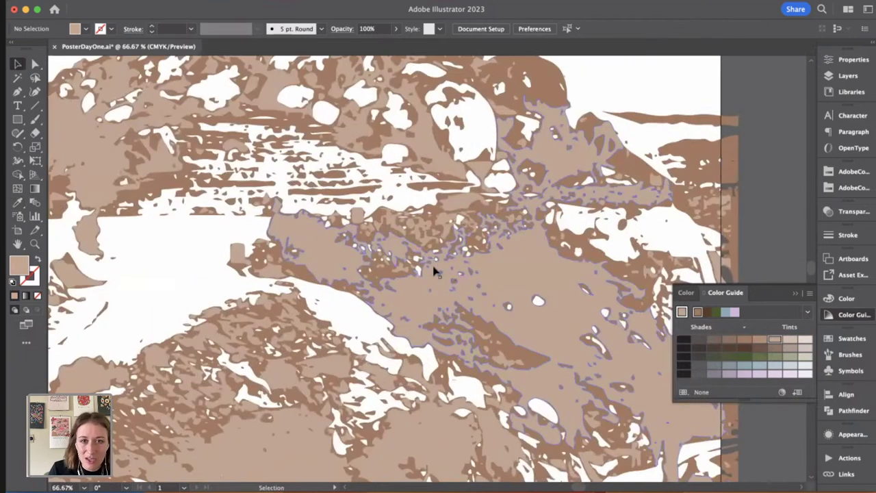
left_click_drag(569, 301, 446, 272)
key("space")
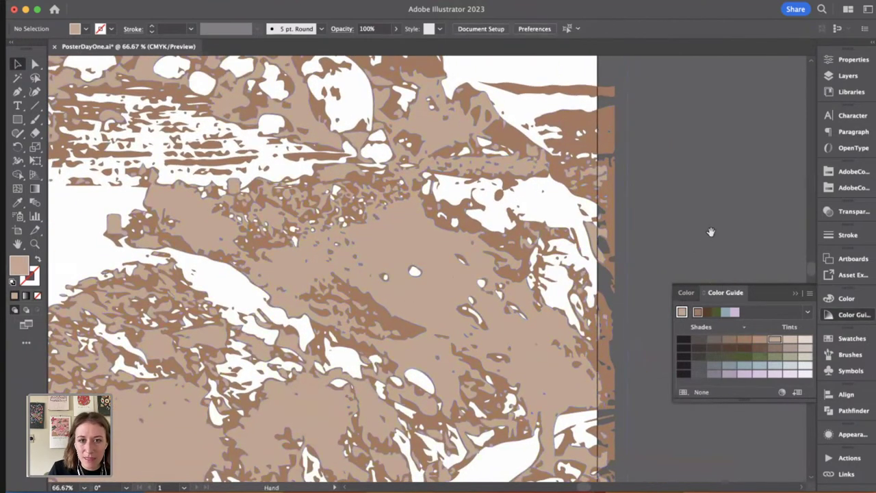
left_click_drag(692, 248, 773, 312)
key("super+minus")
key("super+minus")
key("space")
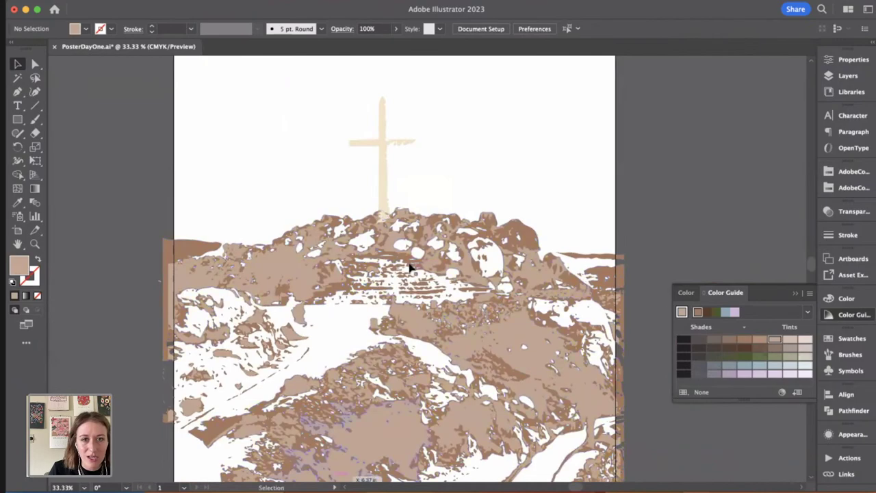
Step: Study the Grand Canyon poster's landscape on the National Park Posters site in the browser and return to Illustrator
key("super+Tab")
left_click(103, 14)
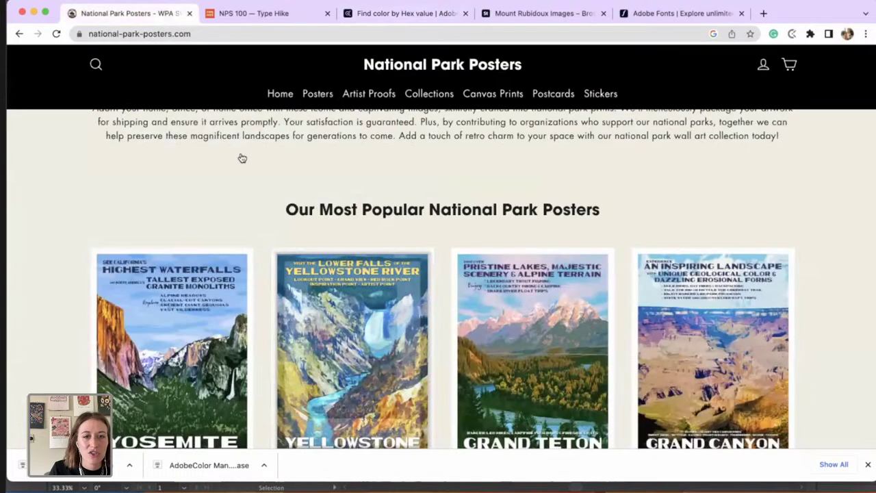
scroll(386, 294, "down", 3)
left_click(713, 274)
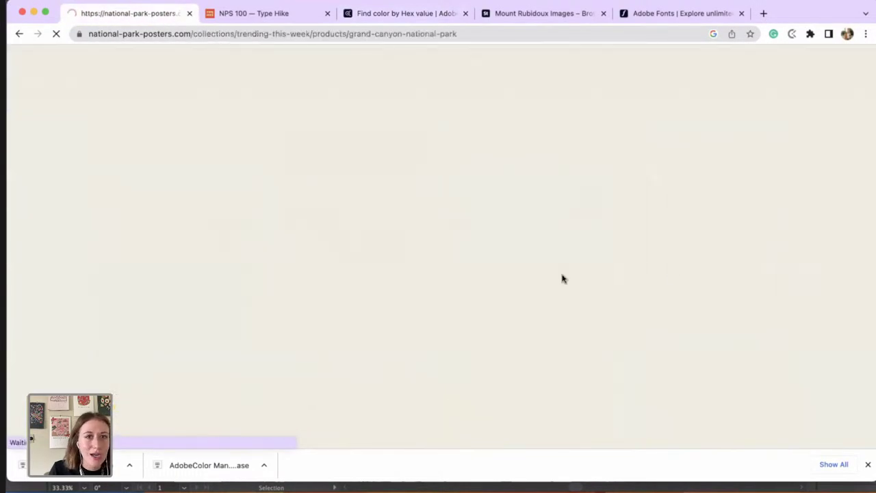
scroll(301, 312, "down", 5)
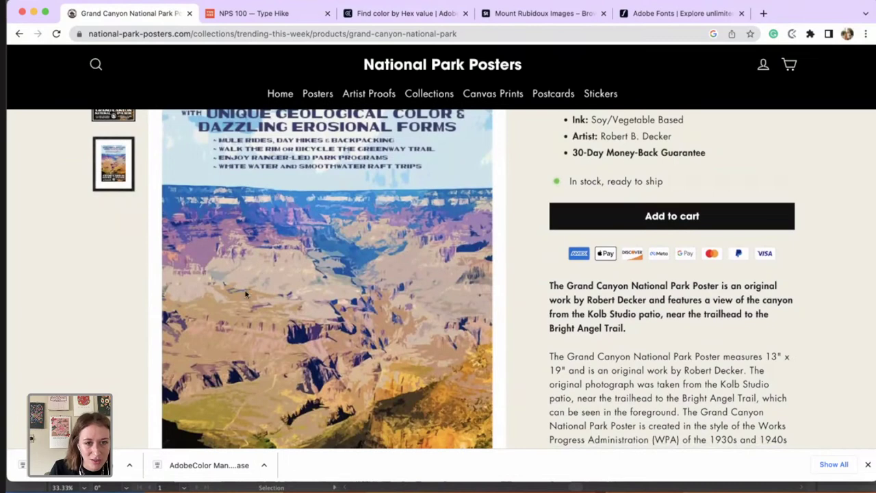
key("super+Tab")
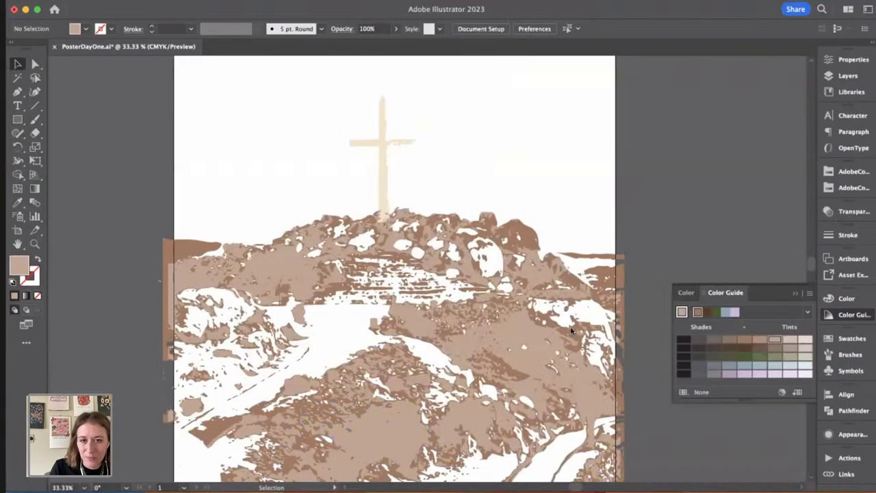
Step: Try the next lighter brown tint on the trace, restore the former tint, and deselect the trace
left_click_drag(622, 365, 567, 346)
left_click(514, 367)
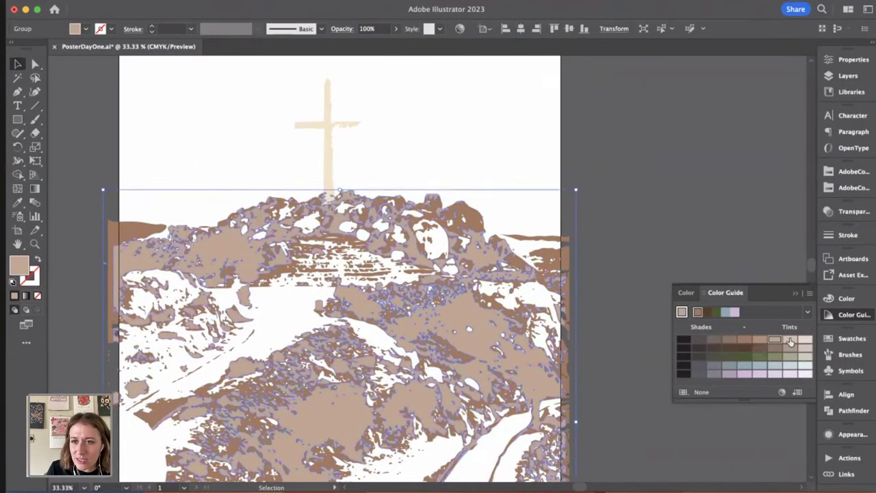
scroll(630, 192, "right", 3)
scroll(630, 192, "down", 2)
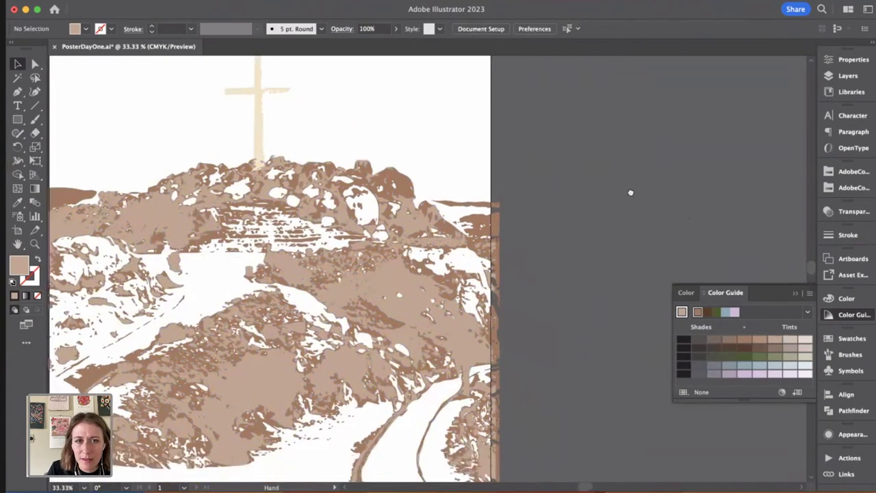
left_click(790, 341)
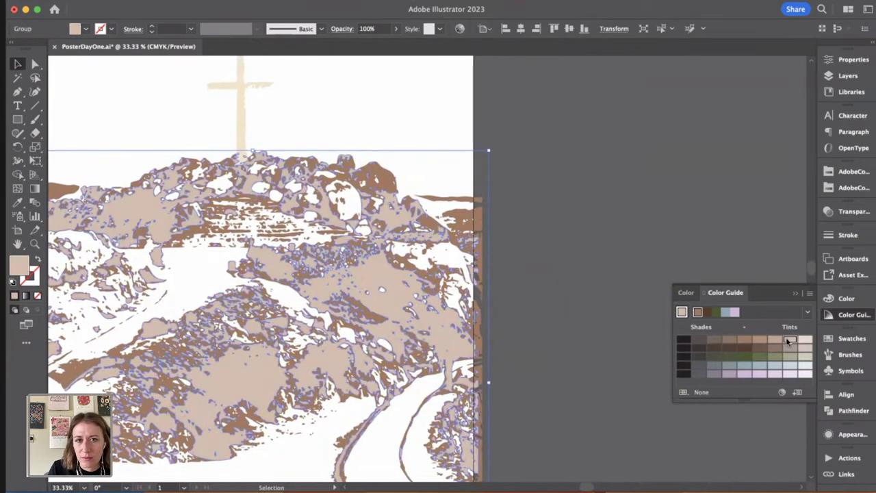
left_click(771, 340)
left_click_drag(545, 192, 623, 172)
left_click(654, 206)
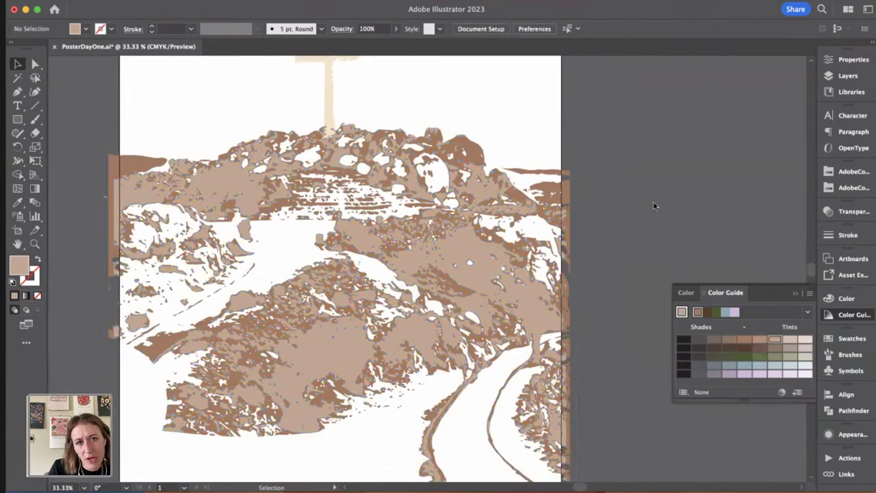
Step: Paste a copy of both landscape groups onto the empty canvas beside the artboard and merge them with Pathfinder Unite
left_click_drag(651, 213, 460, 243)
left_click(426, 296)
left_click_drag(561, 228, 236, 233)
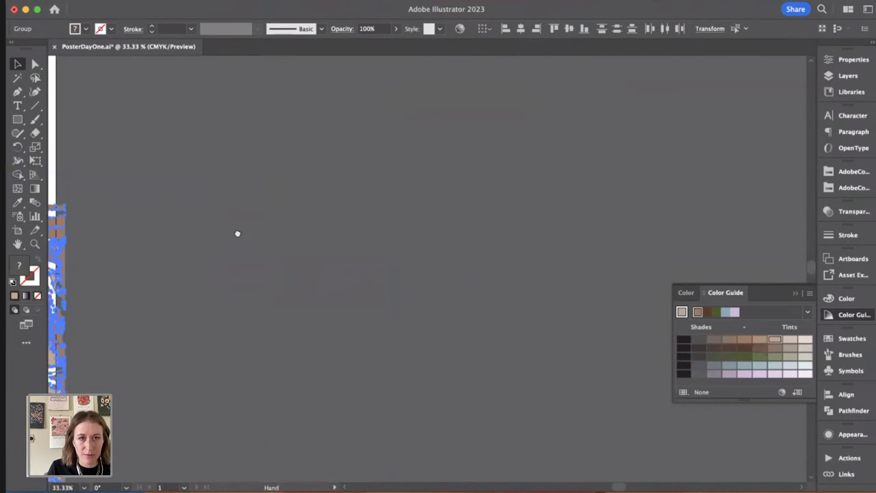
key("super+v")
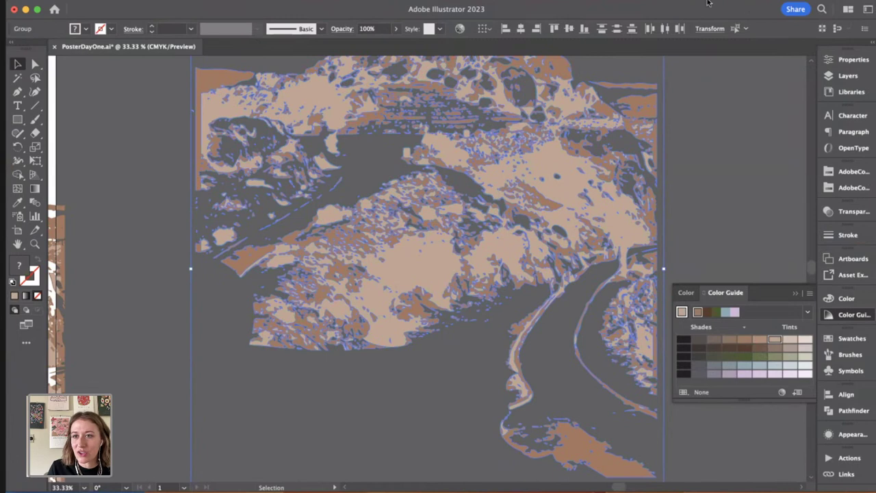
left_click(843, 410)
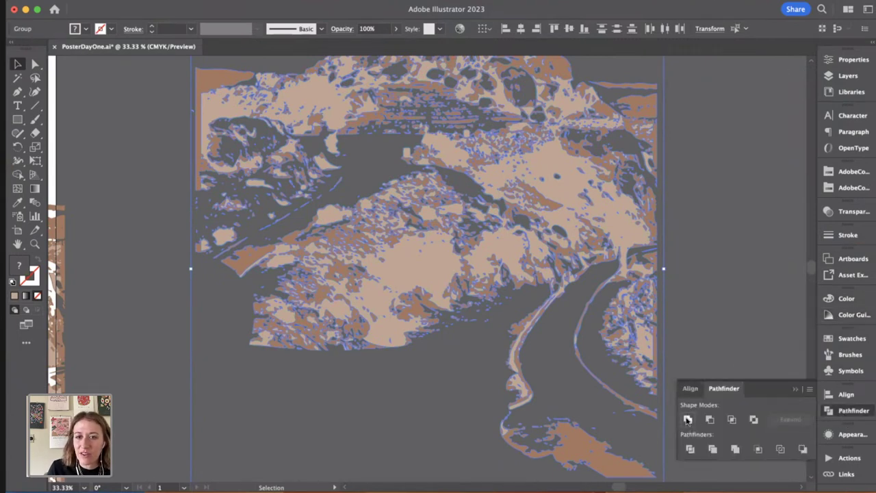
left_click_drag(700, 233, 683, 354)
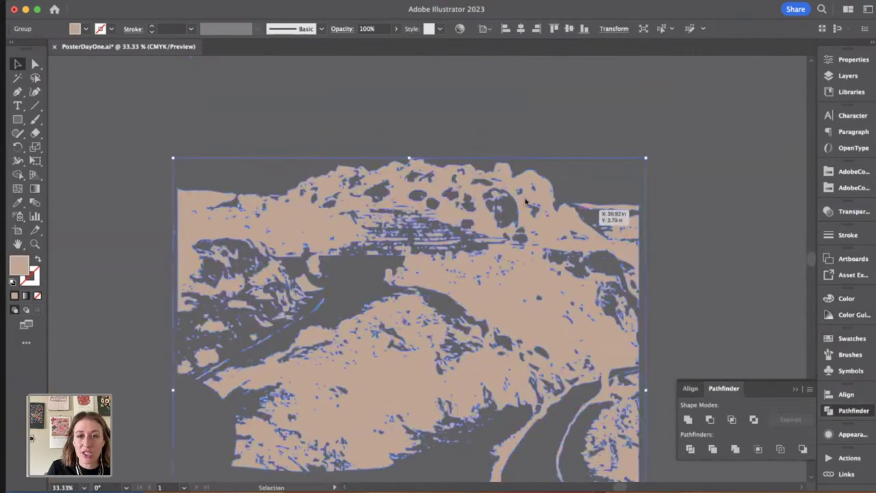
Step: Compare the united landscape copy with the two-tone landscape on the artboard and deselect the copy
left_click_drag(573, 290, 492, 237)
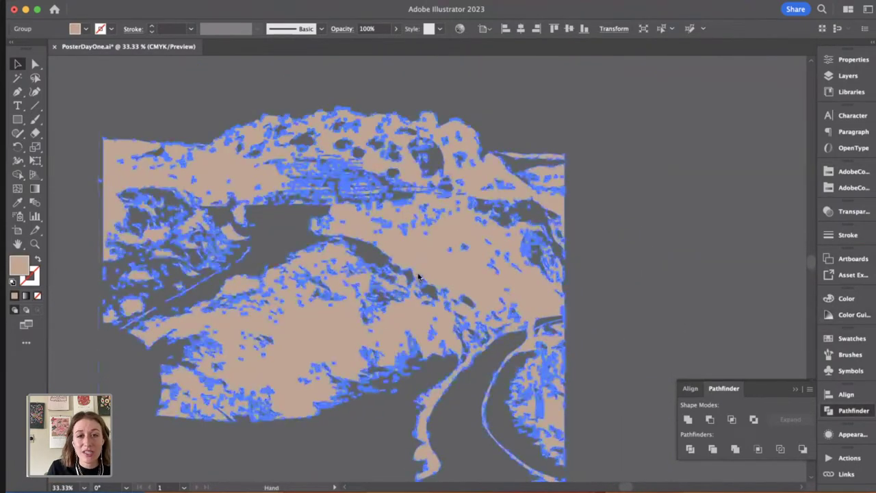
left_click_drag(164, 287, 556, 138)
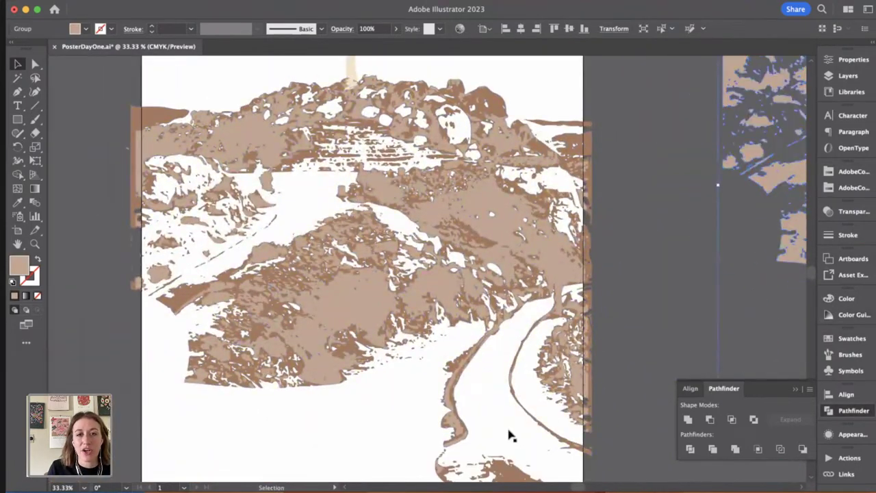
left_click_drag(274, 139, 280, 172)
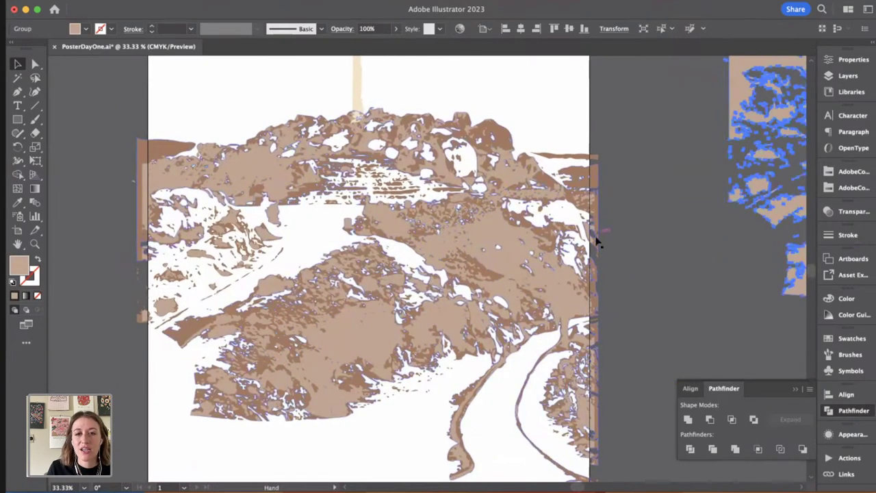
scroll(597, 241, "right", 15)
scroll(411, 206, "up", 2)
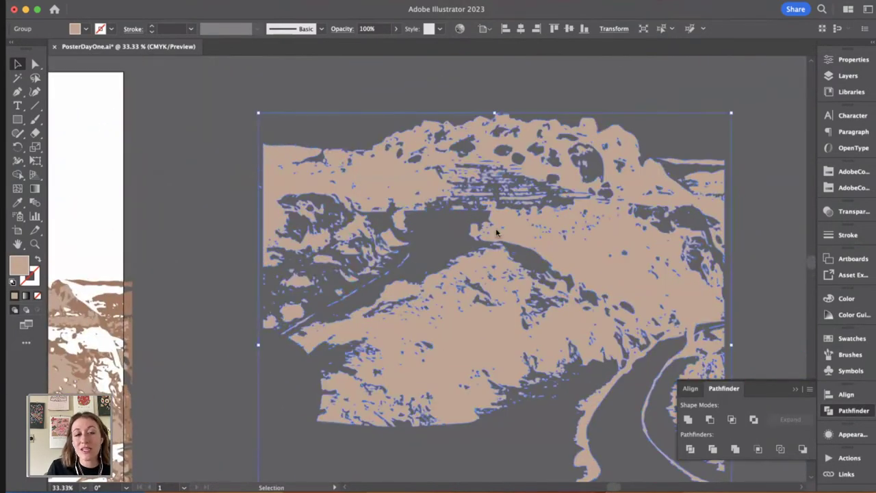
left_click(209, 221)
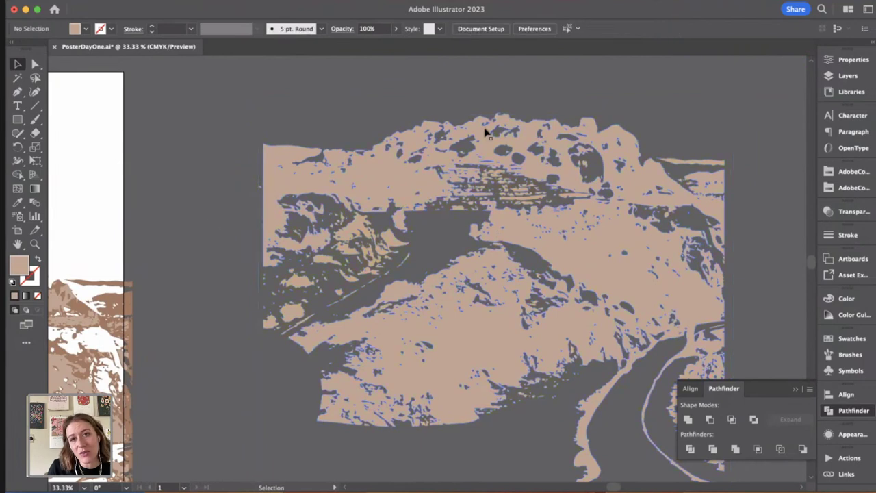
Step: Delete the large rock hole and the small hole beside it near the right end of the united copy's ridge
key("a")
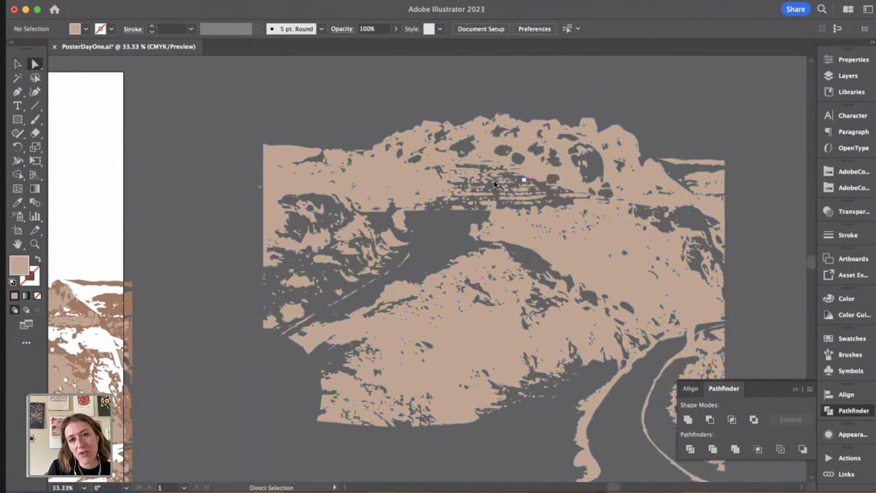
left_click(601, 165)
key("Delete")
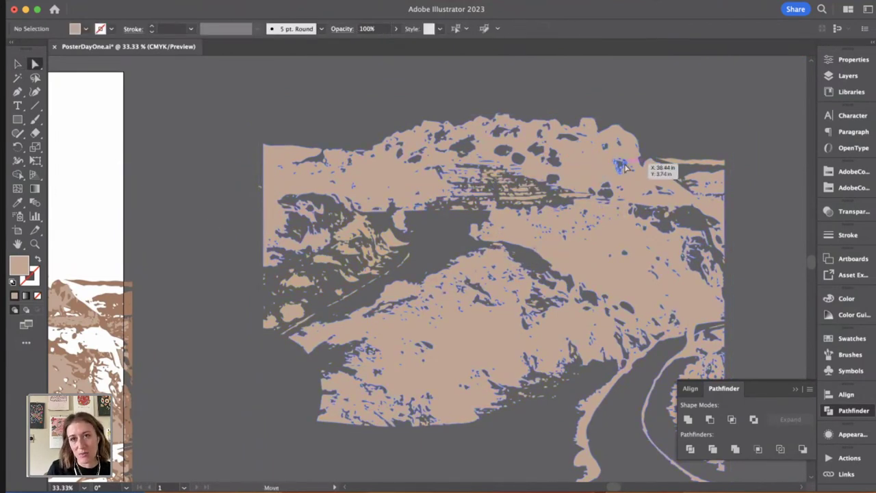
left_click(625, 167)
key("XF86AudioLowerVolume")
key("Delete")
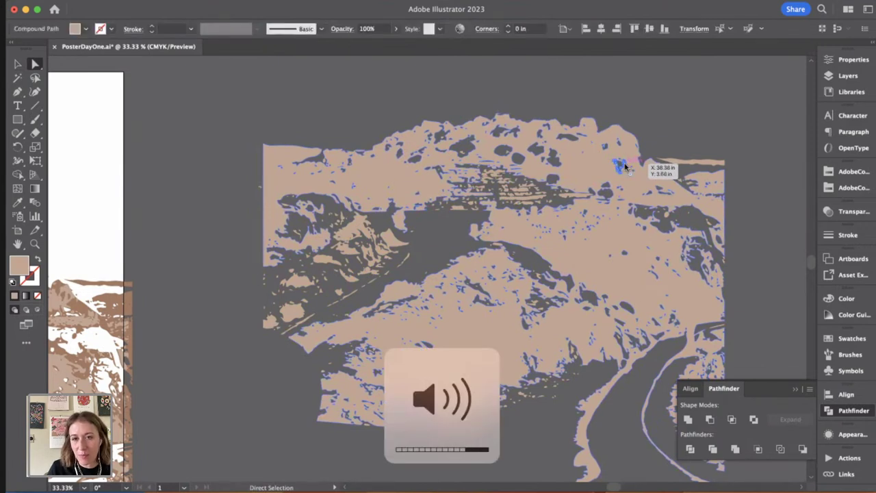
key("Delete")
key("minus")
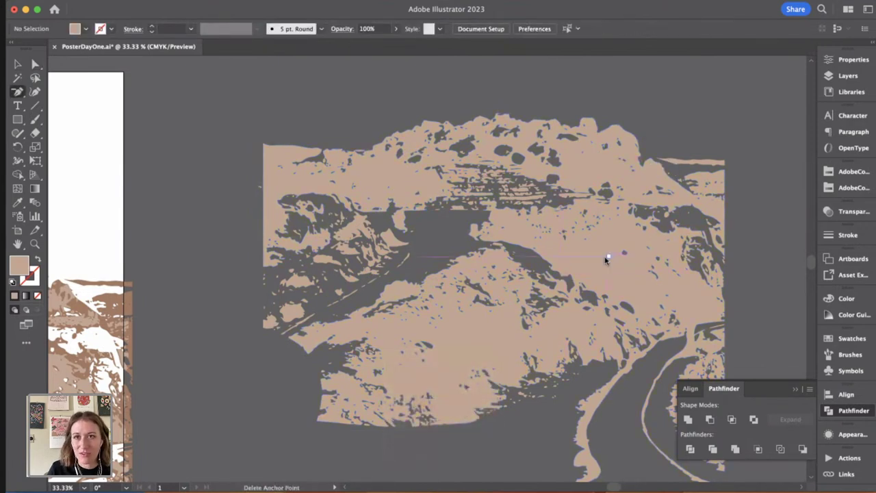
scroll(735, 170, "right", 3)
left_click(644, 150)
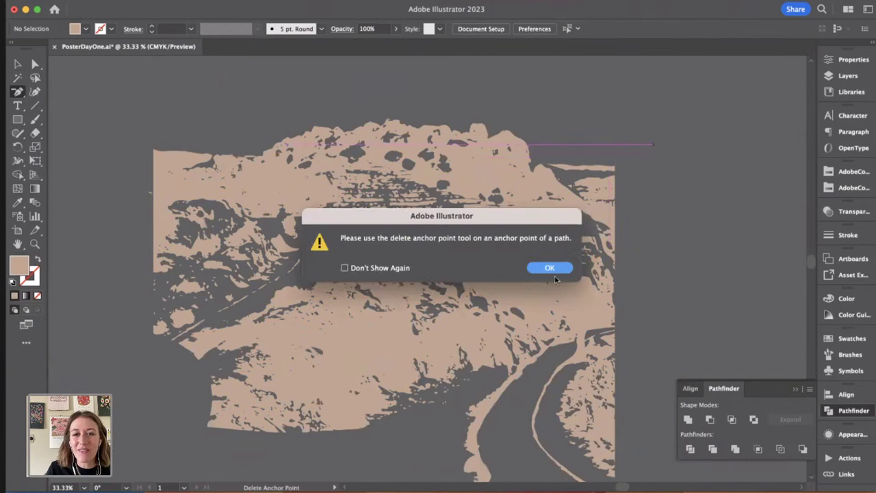
left_click(549, 268)
Step: Ungroup the landscape copy beside the artboard and merge its pieces again with Pathfinder Unite
key("v")
left_click(519, 284)
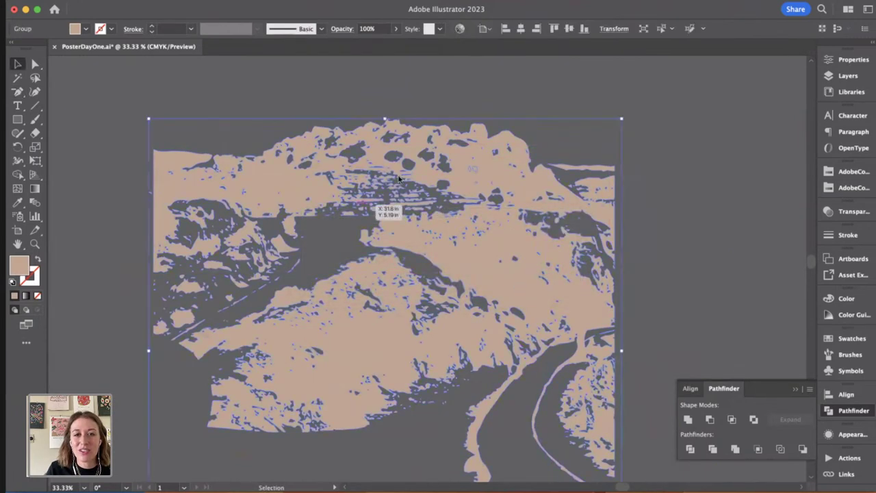
right_click(352, 244)
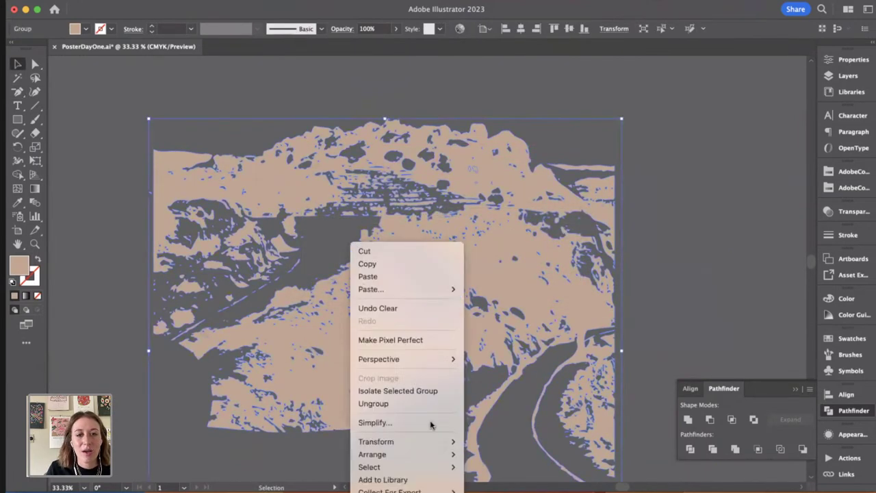
left_click(409, 404)
right_click(517, 256)
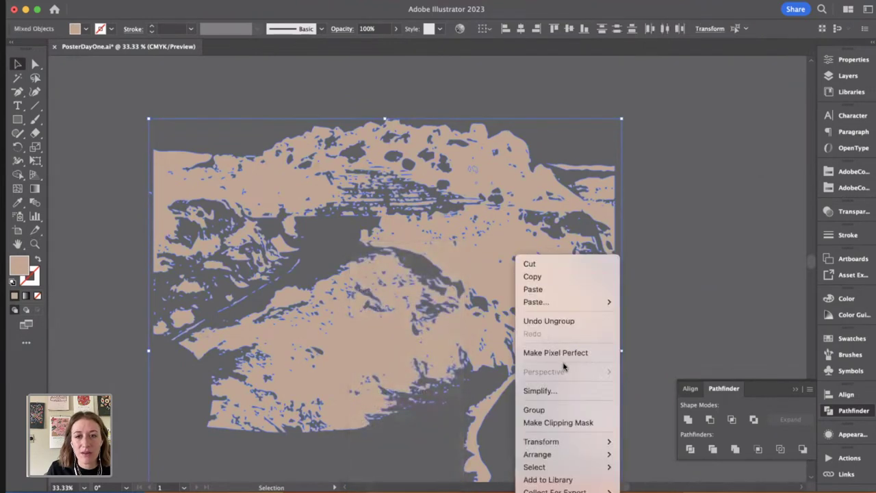
left_click(584, 409)
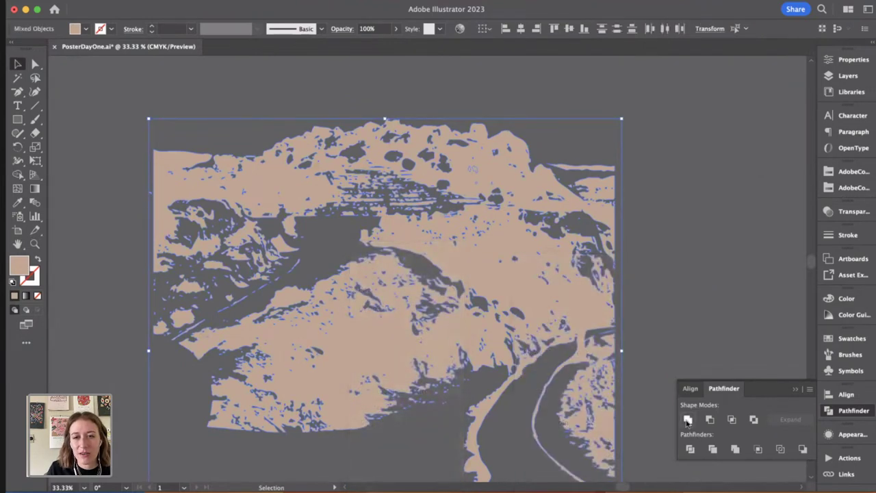
Step: Apply Offset Path to the landscape copy with a 5 px offset and miter joins
left_click(143, 2)
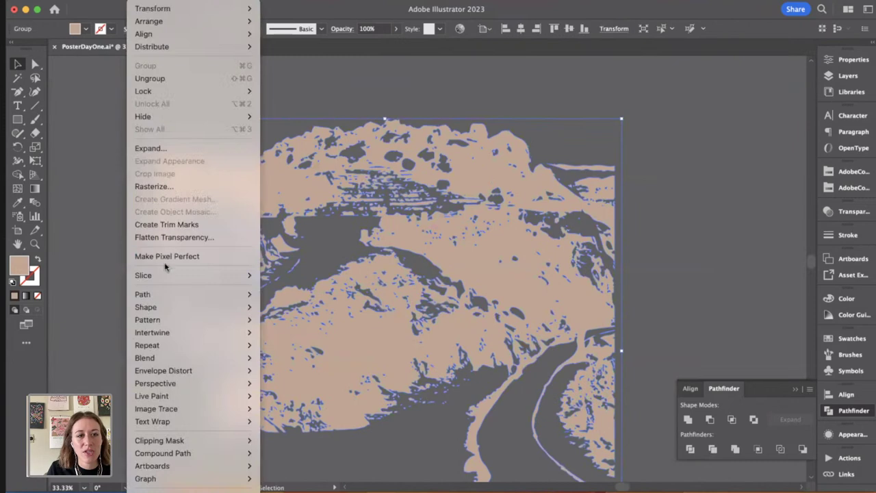
mouse_move(184, 292)
left_click(290, 338)
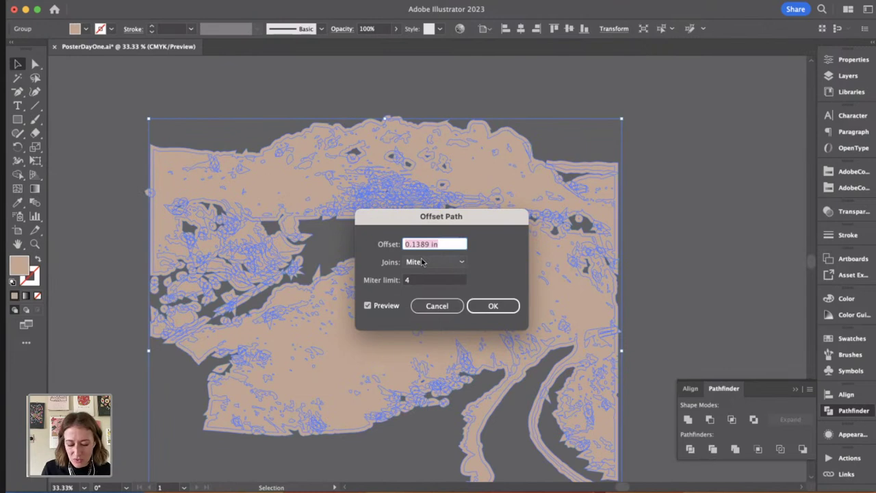
type("5")
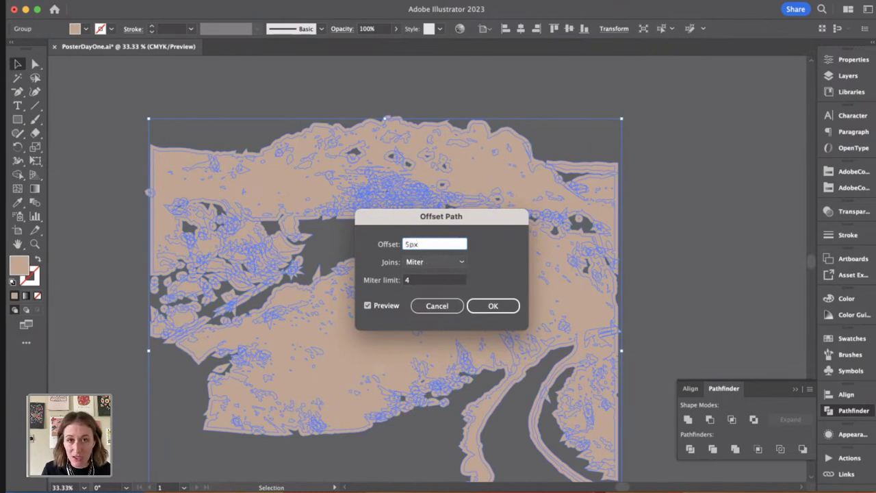
left_click(503, 307)
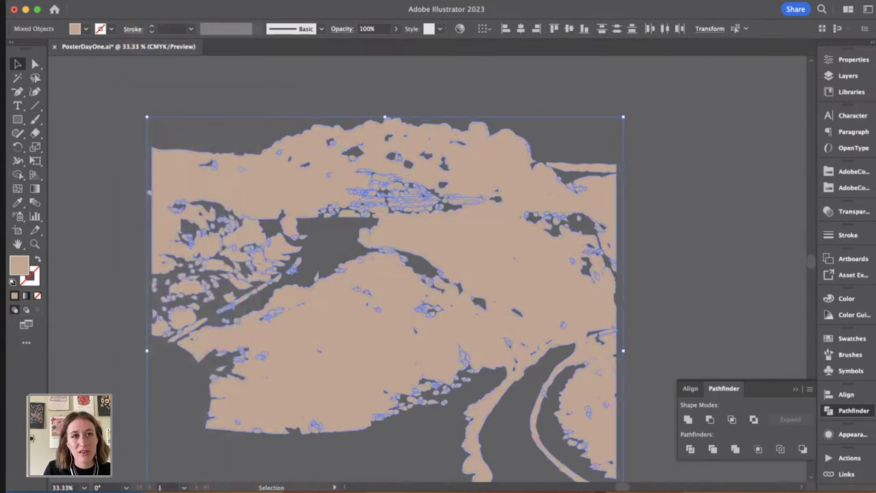
left_click(147, 145)
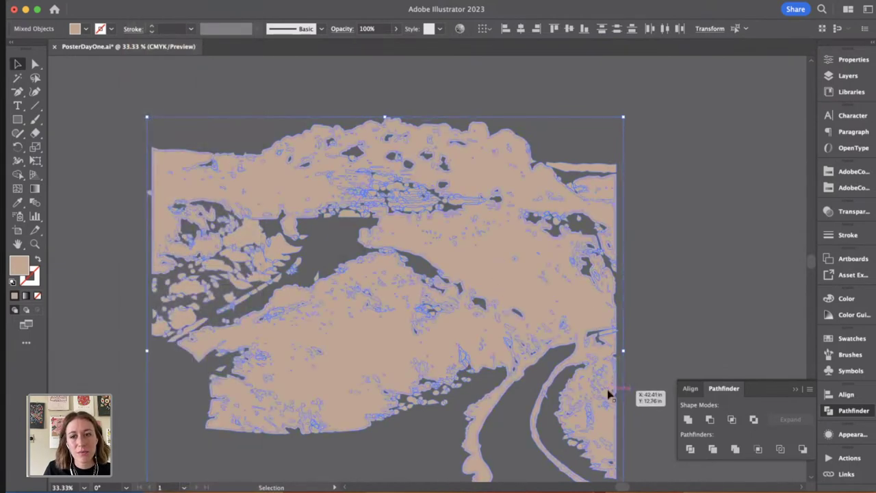
Step: Compare the offset copy with the artboard's landscape and merge the offset and original paths with Pathfinder Unite
left_click(698, 247)
left_click_drag(705, 267, 641, 226)
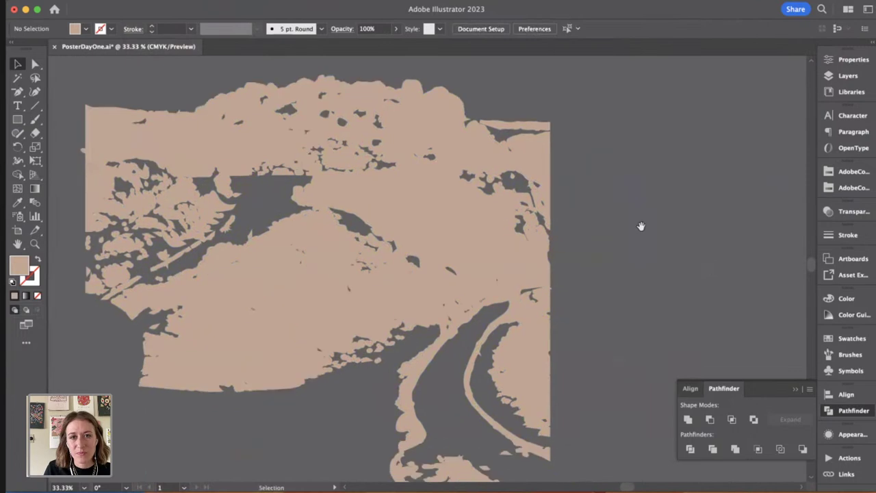
scroll(592, 276, "up", 1)
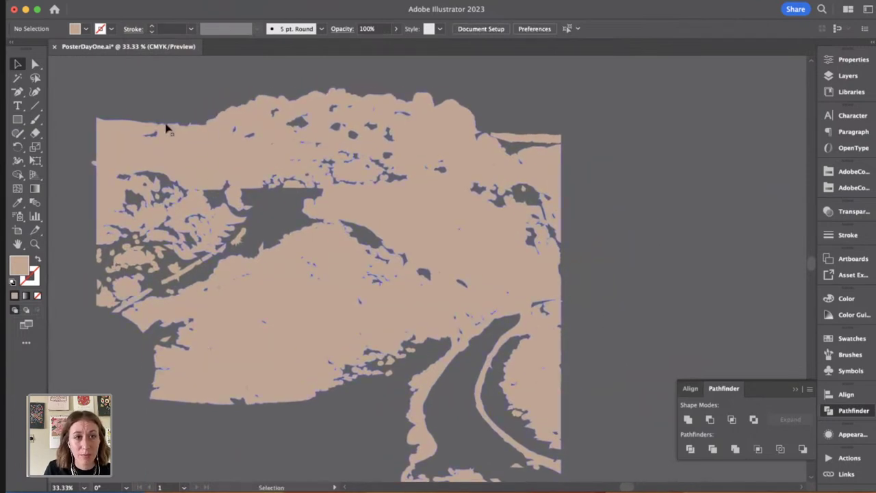
scroll(166, 127, "up", 3)
scroll(94, 164, "left", 5)
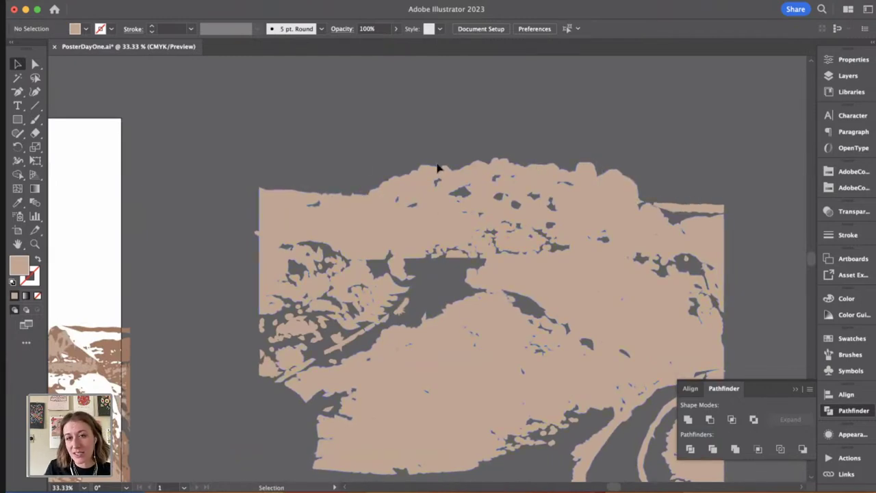
scroll(513, 185, "left", 10)
left_click(665, 162)
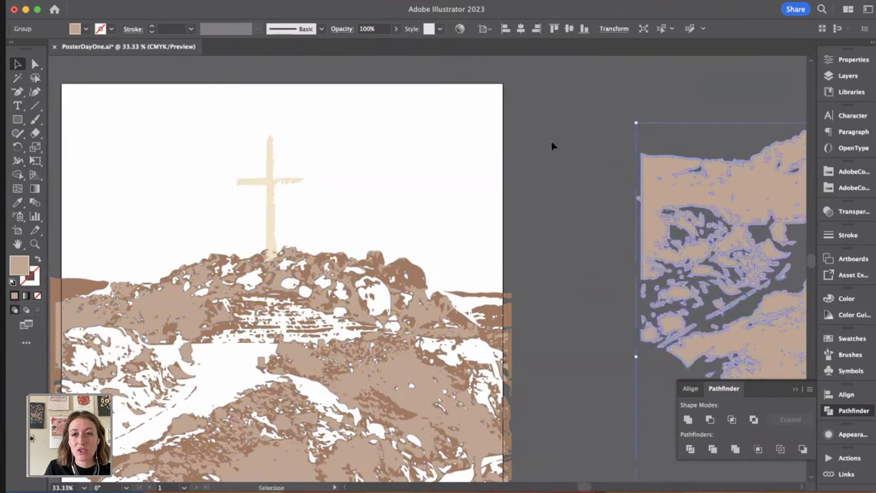
scroll(551, 144, "right", 4)
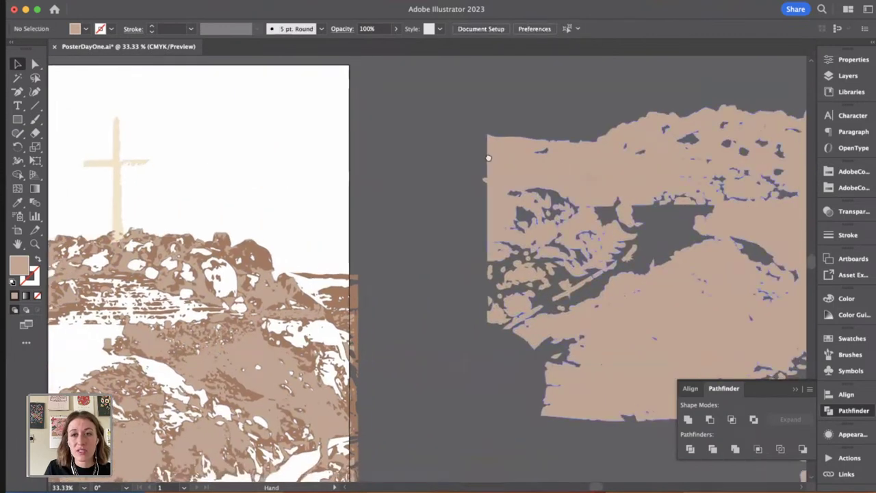
left_click(688, 420)
scroll(608, 397, "right", 7)
left_click(734, 224)
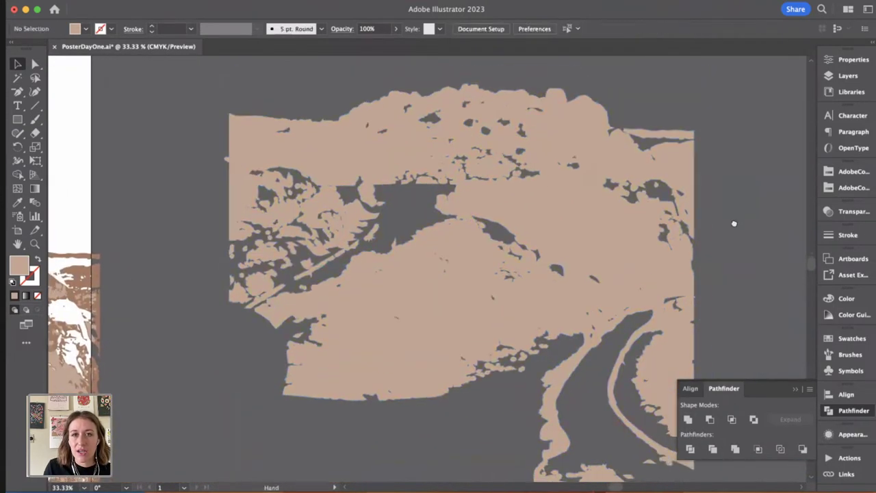
Step: Draw a rectangle covering the landscape copy below the ridge and unite it with the copy
left_click(18, 120)
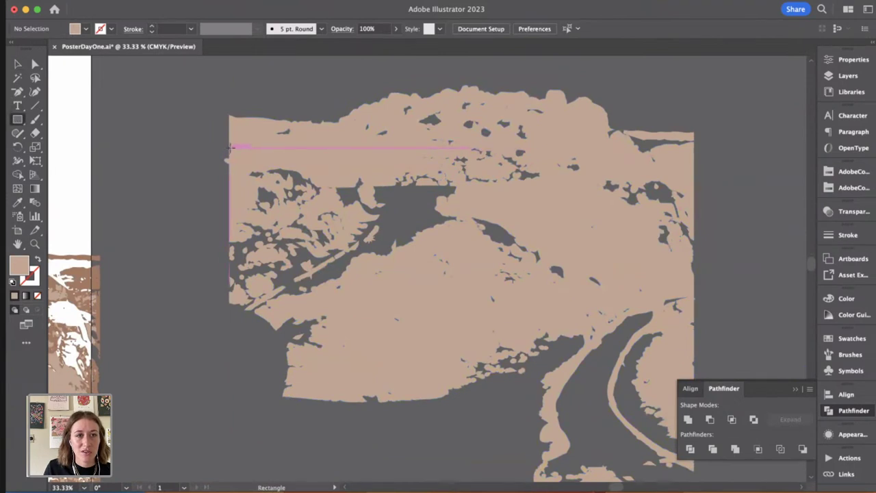
mouse_move(229, 150)
left_mouse_down()
mouse_move(661, 486)
mouse_move(679, 294)
mouse_move(698, 323)
mouse_move(670, 320)
mouse_move(697, 314)
left_mouse_up()
left_click_drag(671, 69, 645, 295)
key("v")
left_click(476, 130, "shift")
left_click(688, 419)
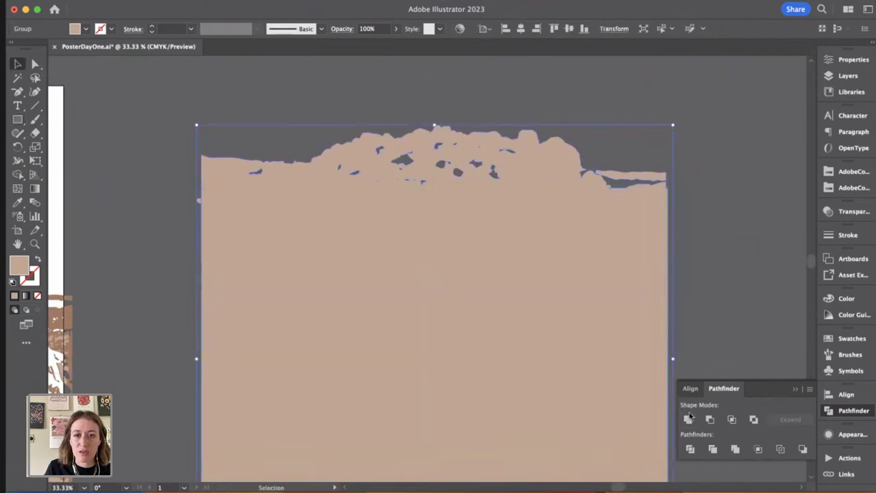
left_click(695, 315)
Step: Delete the two rightmost holes left in the solid landscape copy's rocky ridge
left_click(348, 218)
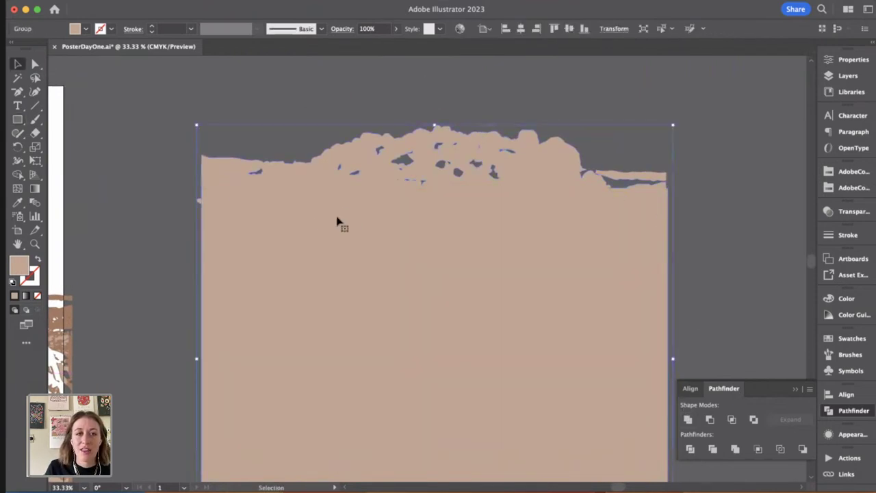
left_click(262, 170)
left_click_drag(420, 147, 381, 146)
scroll(344, 146, "up", 2)
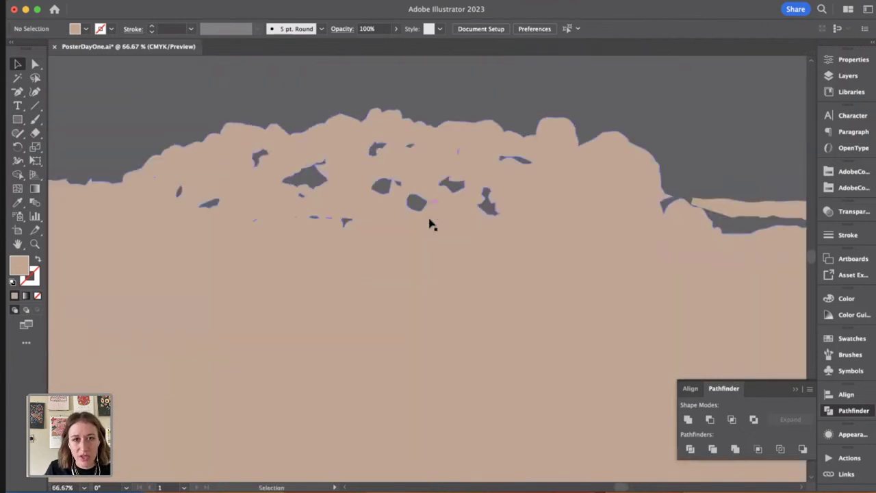
left_click_drag(726, 113, 676, 122)
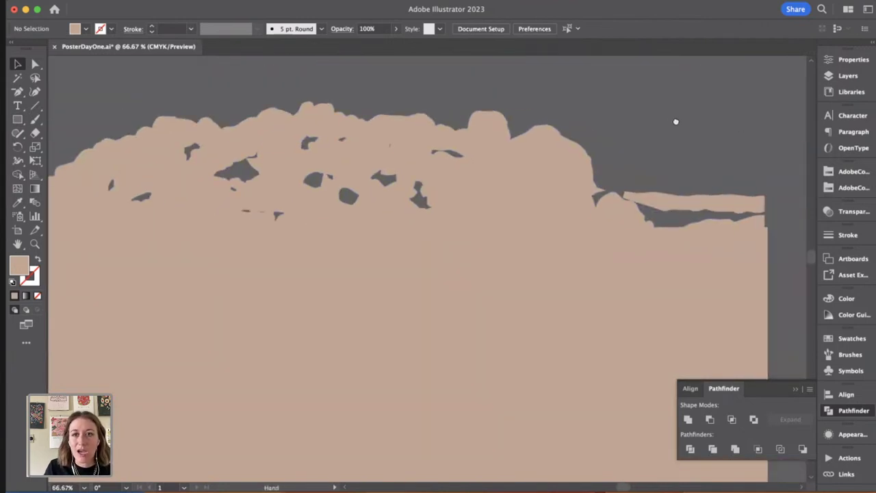
key("a")
left_click(418, 192)
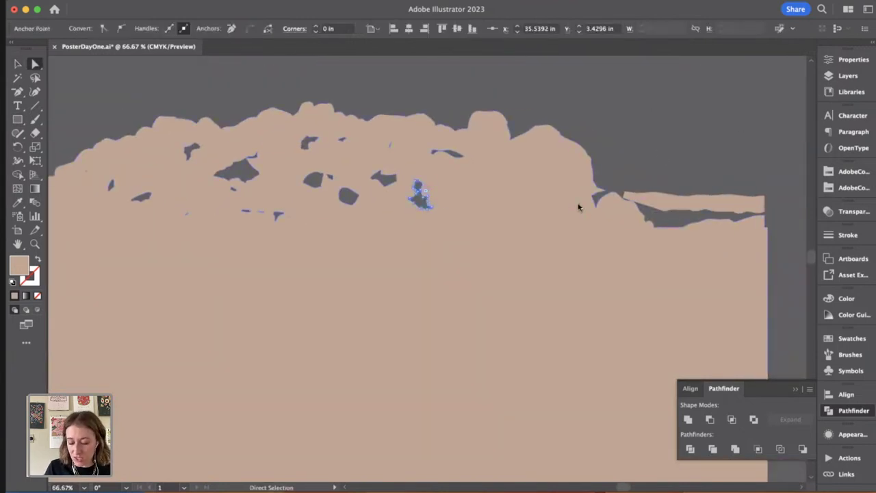
key("Delete")
left_click(456, 155)
key("Delete")
key("v")
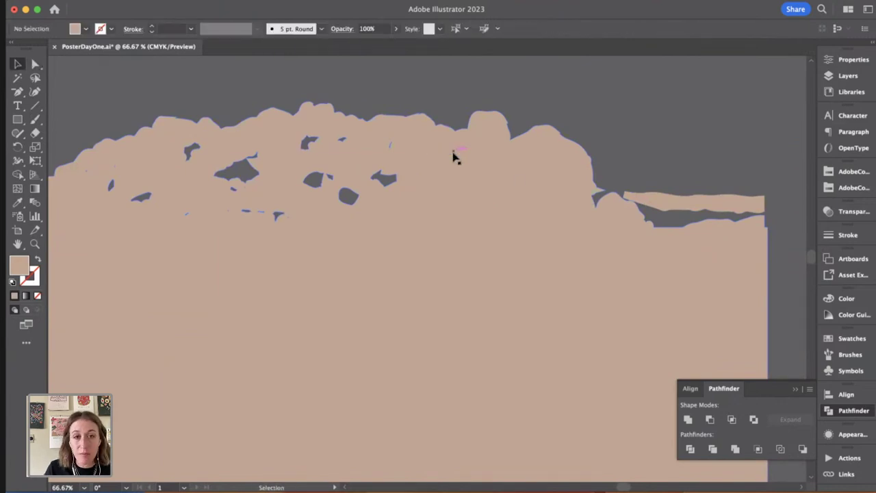
Step: Ungroup the solid landscape copy and deselect its pieces
key("super+minus")
key("super+minus")
left_click(358, 237)
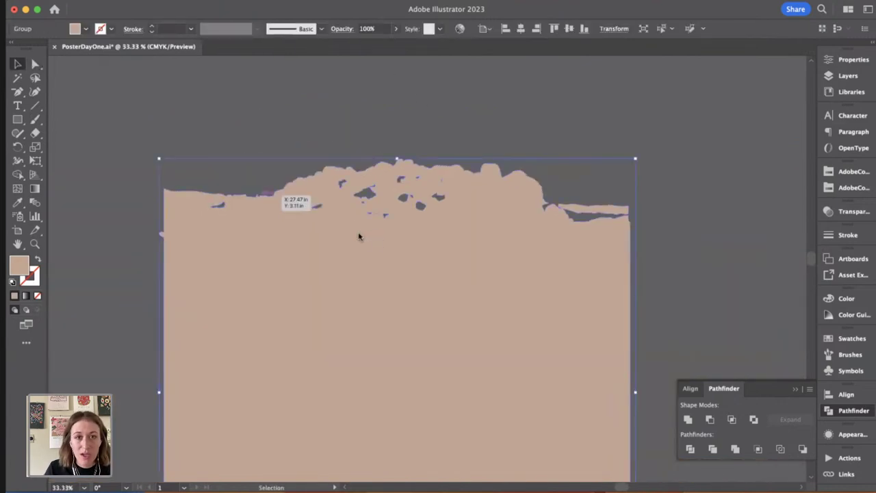
right_click(256, 195)
left_click(281, 360)
right_click(338, 241)
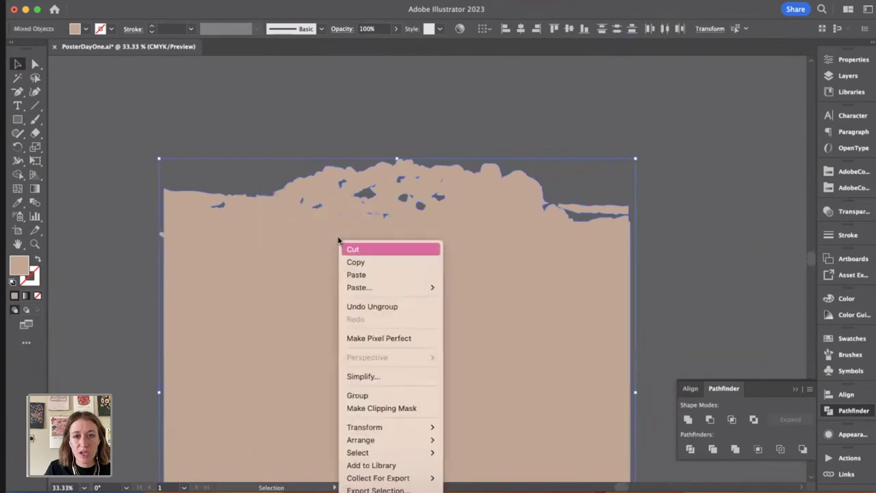
left_click(705, 258)
left_click(702, 257)
Step: Release the main landscape silhouette's compound path and unite the resulting paths into one solid shape
left_click(456, 262)
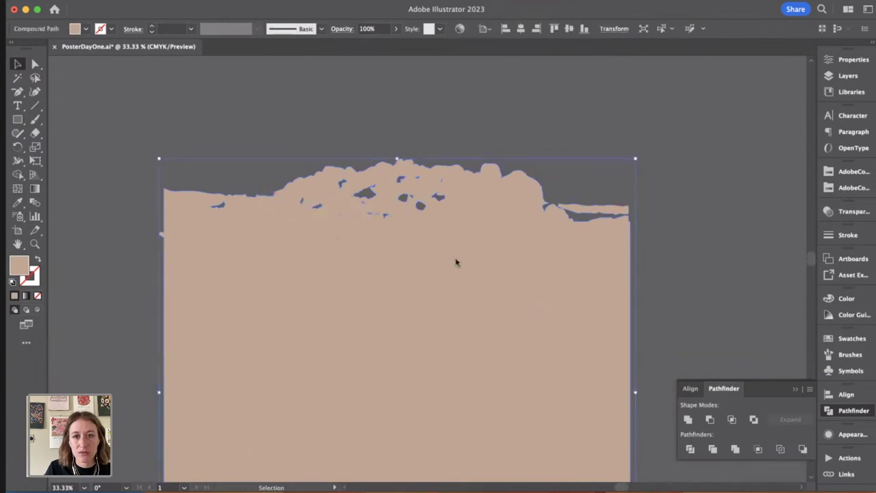
right_click(456, 262)
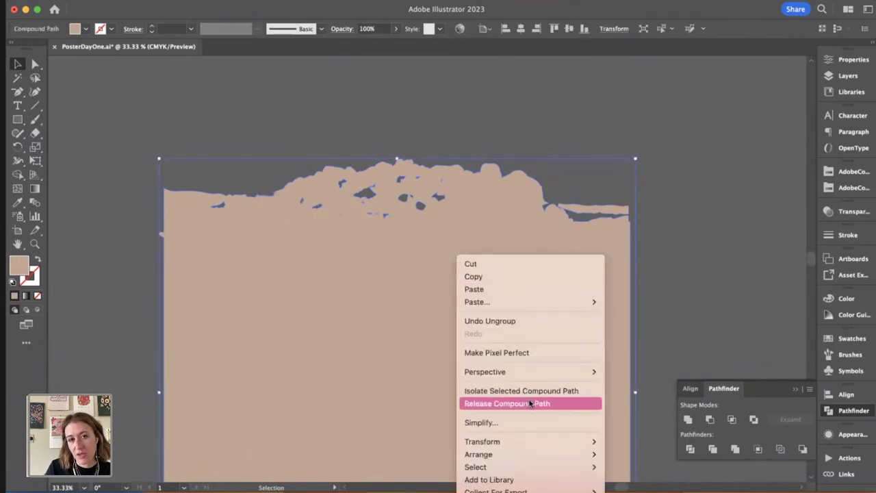
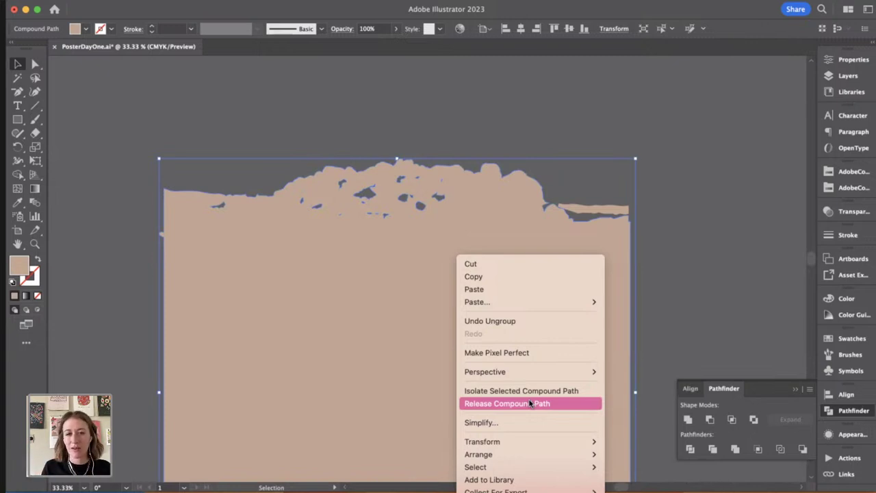
left_click(530, 404)
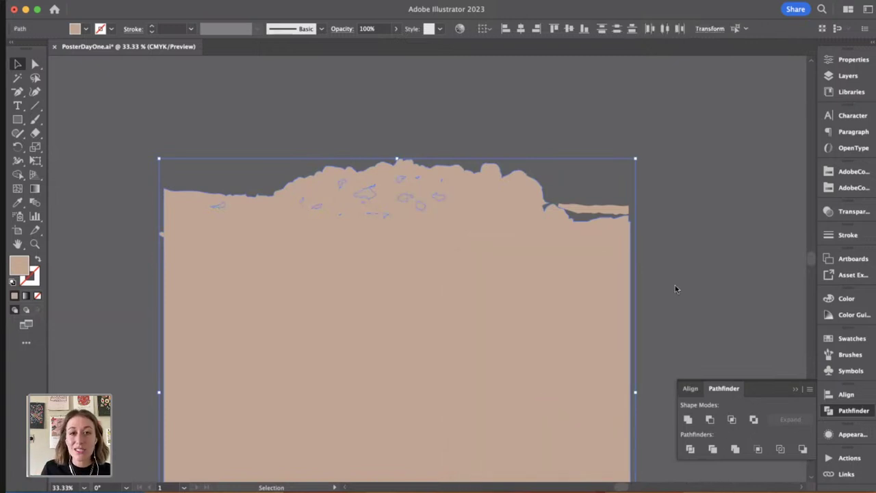
left_click(688, 419)
left_click(638, 219)
Step: Delete the detached thin strip at the right horizon and move the solid silhouette onto the artboard over the landscape
left_click(607, 209)
key("Delete")
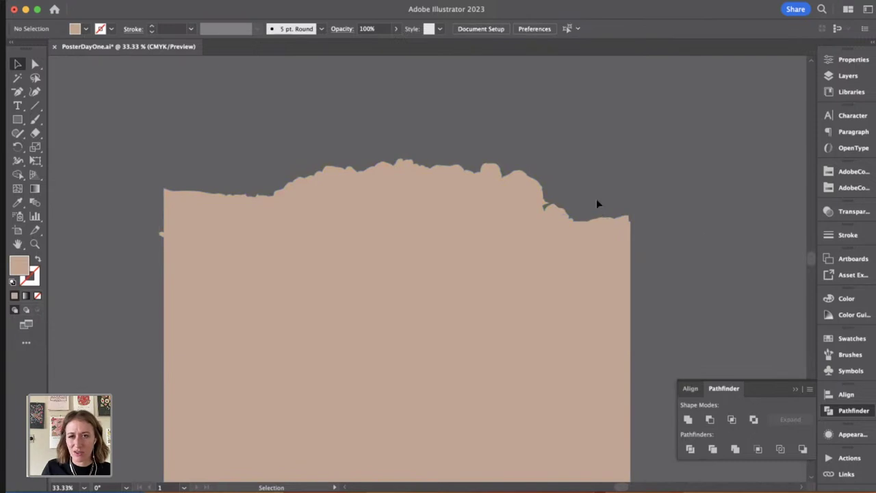
left_click_drag(419, 270, 481, 270)
left_click_drag(252, 286, 633, 224)
left_click_drag(750, 202, 399, 290)
left_click(612, 250)
left_click_drag(622, 236, 630, 160)
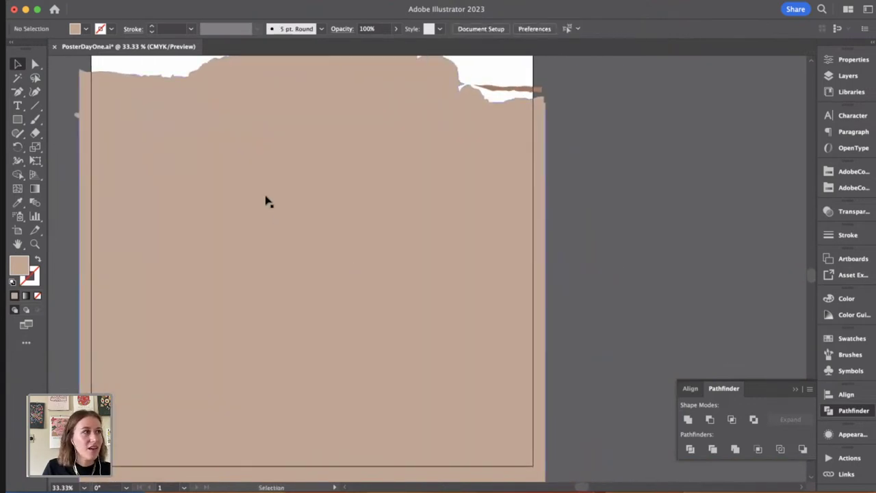
Step: Draw a small rectangle beside the artboard and try lighter tan fill colors for it in the color picker
scroll(430, 250, "up", 3)
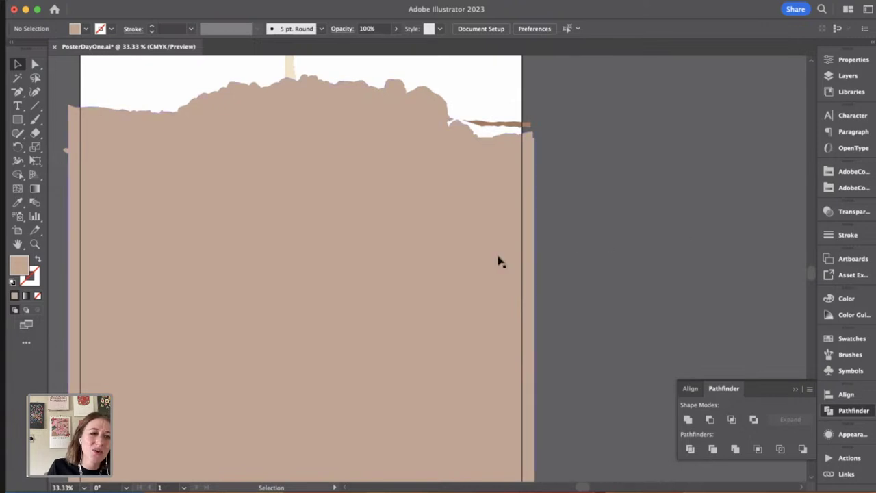
left_click_drag(59, 220, 327, 234)
key("m")
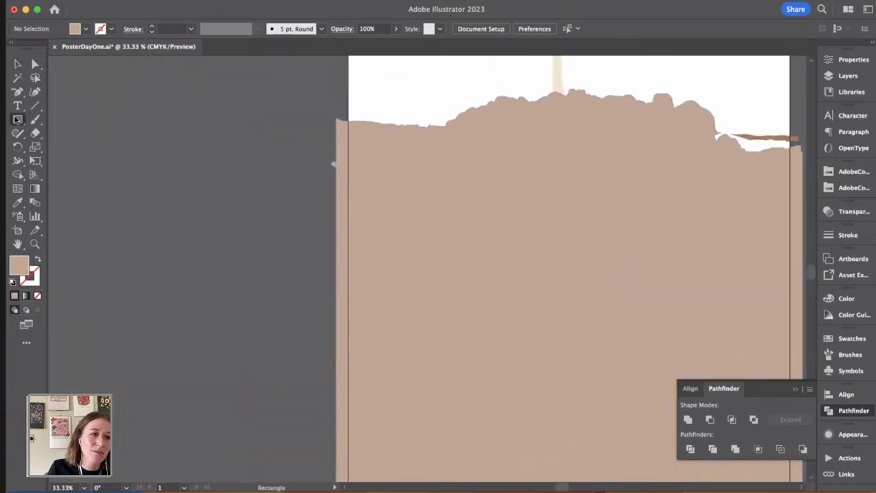
left_click_drag(147, 135, 247, 253)
key("v")
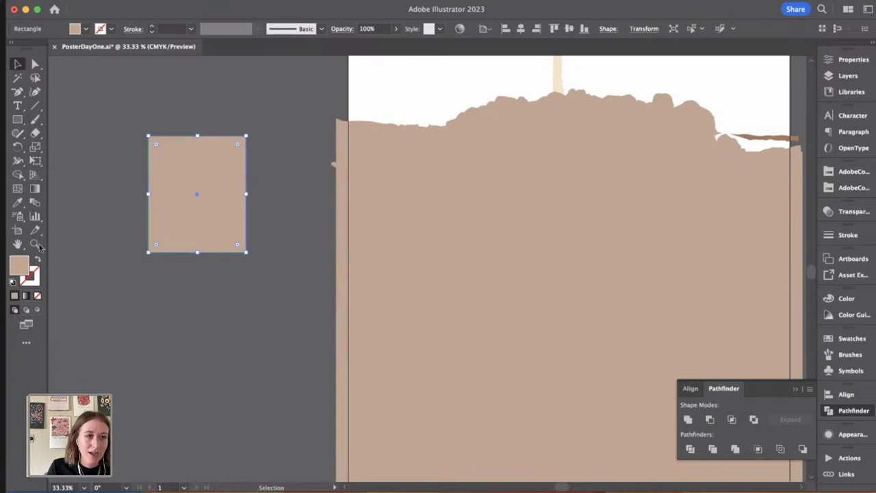
double_click(20, 271)
mouse_move(153, 154)
left_mouse_down()
mouse_move(167, 135)
mouse_move(173, 142)
mouse_move(137, 160)
mouse_move(159, 142)
left_mouse_up()
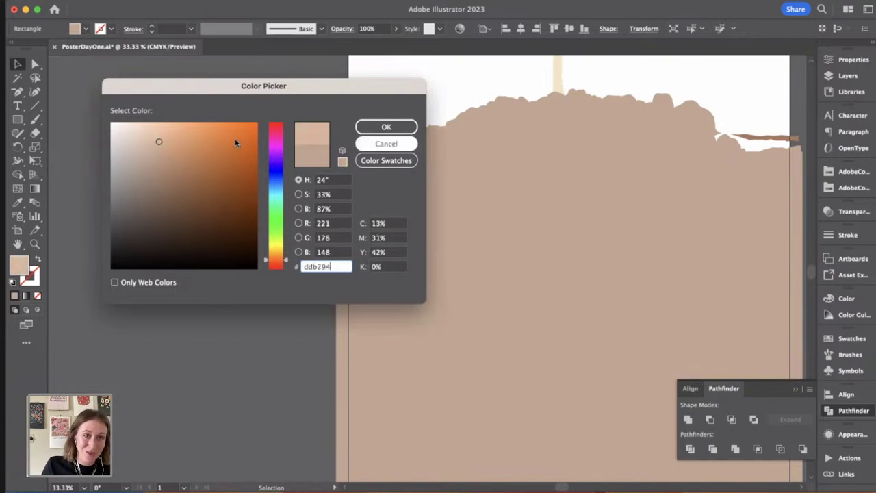
left_click(160, 148)
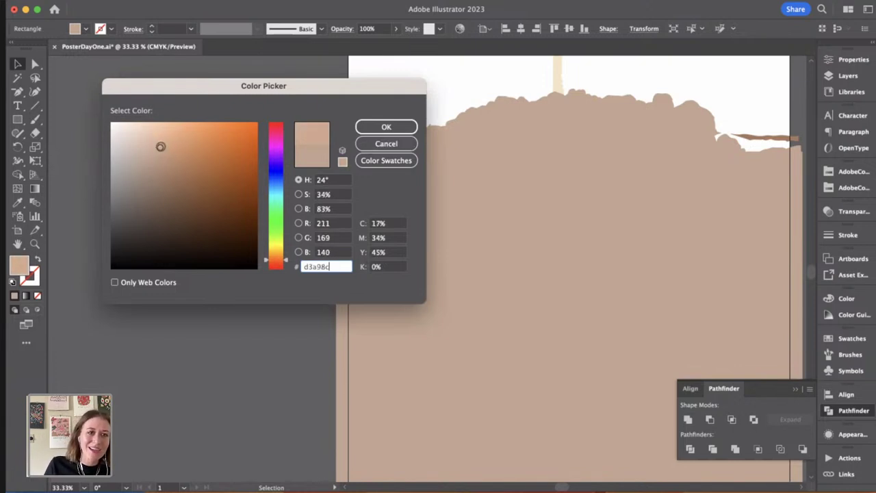
left_click(400, 143)
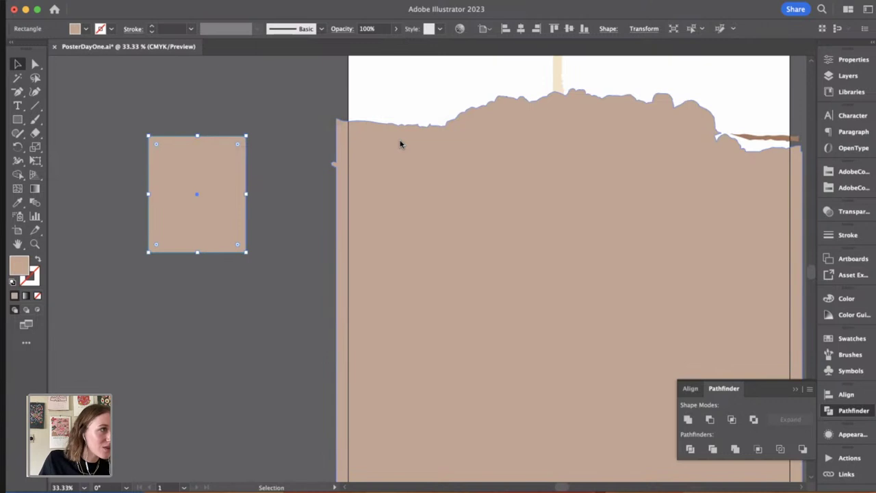
Step: Delete the small sample rectangle beside the artboard
left_click(157, 83)
key("space")
left_click_drag(233, 87, 197, 131)
key("space")
left_click_drag(347, 251, 298, 212)
left_click(298, 212)
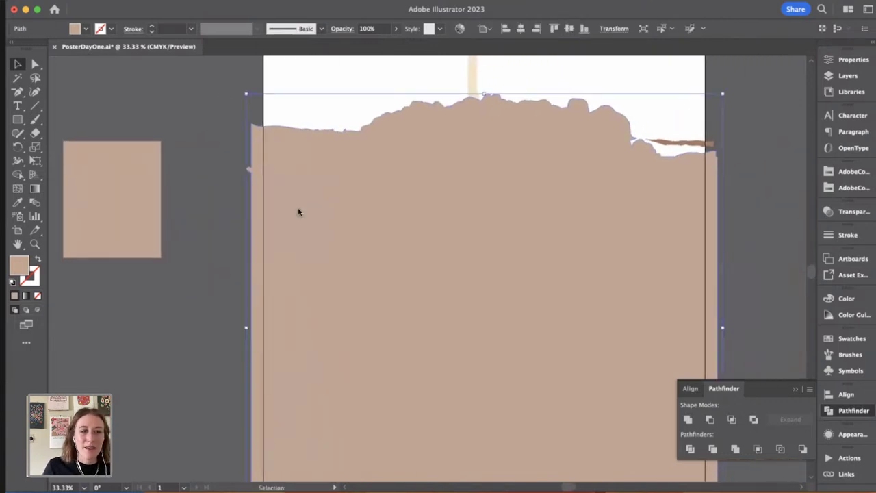
right_click(298, 212)
left_click(180, 333)
key("space")
left_click_drag(306, 309, 302, 315)
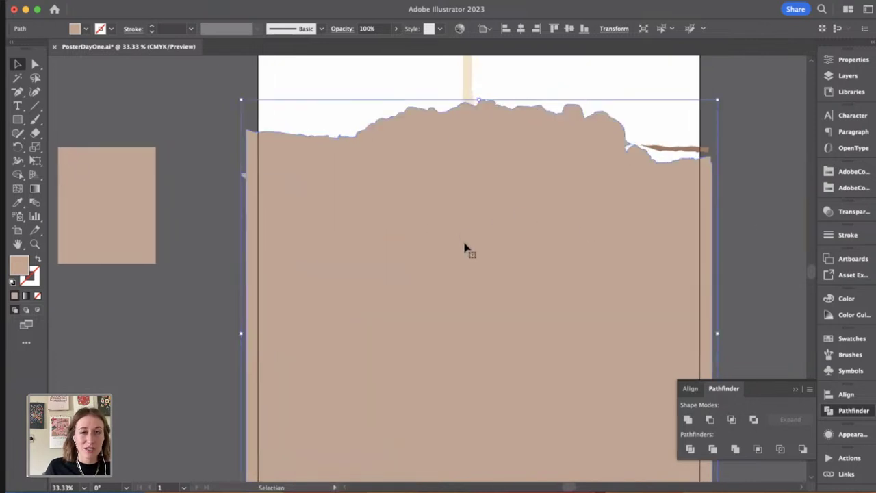
left_click(130, 205)
key("Delete")
Step: Send the solid landscape silhouette to the back so it sits behind the detailed traces
left_click(340, 171)
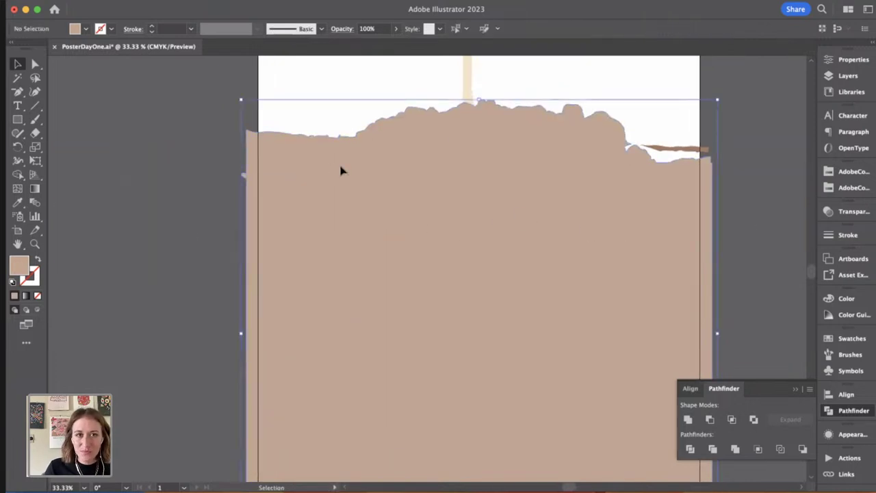
right_click(274, 162)
mouse_move(349, 445)
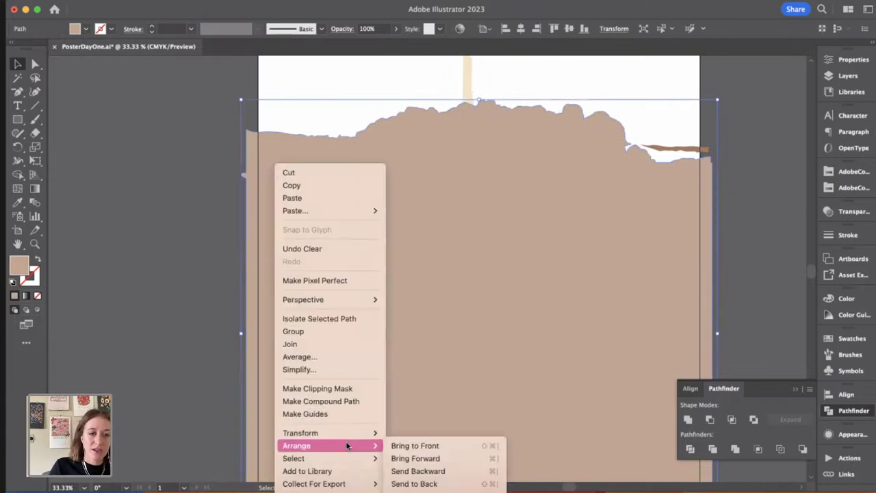
left_click(424, 484)
left_click(221, 333)
scroll(624, 234, "right", 3)
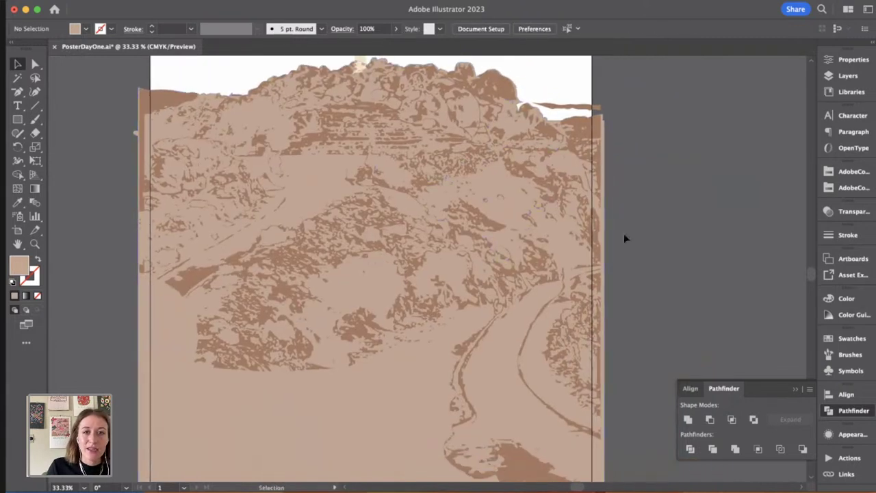
scroll(624, 234, "up", 1)
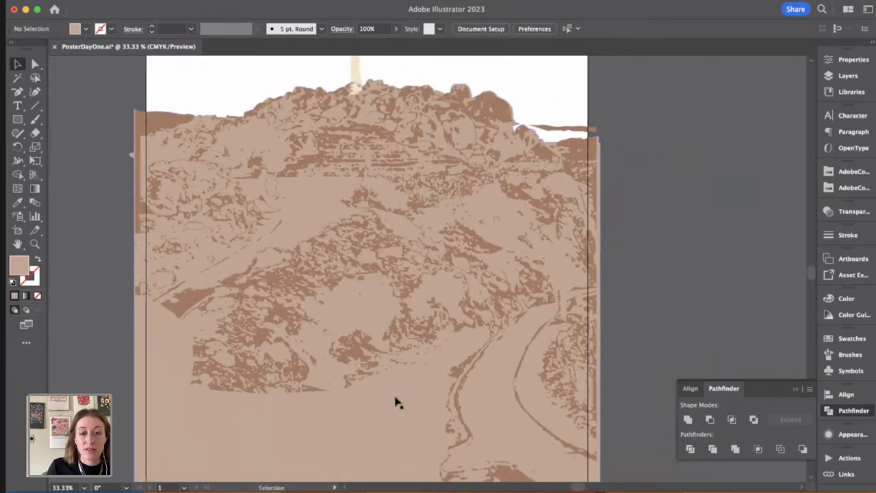
Step: Fill the solid silhouette behind the landscape with a greyish brown shade from the color guide
left_click(190, 415)
scroll(303, 401, "right", 2)
scroll(303, 401, "down", 1)
left_click(855, 314)
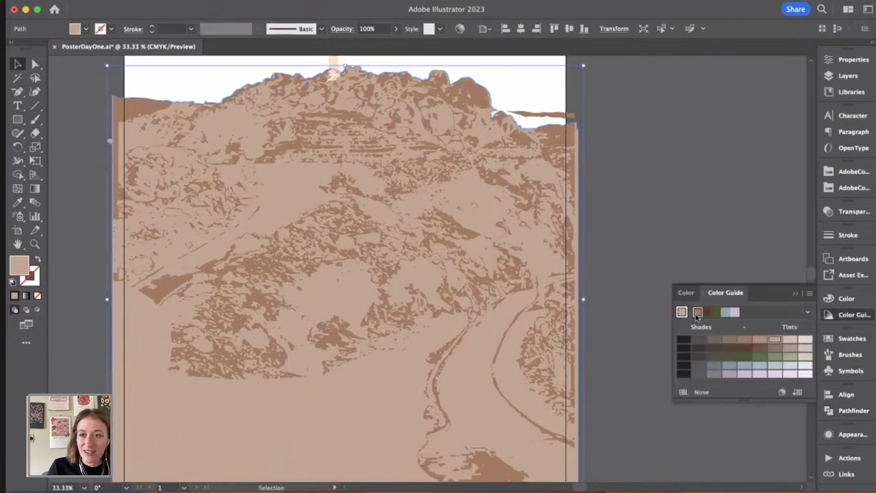
left_click(730, 340)
left_click(740, 233)
scroll(393, 436, "up", 2)
scroll(393, 436, "right", 1)
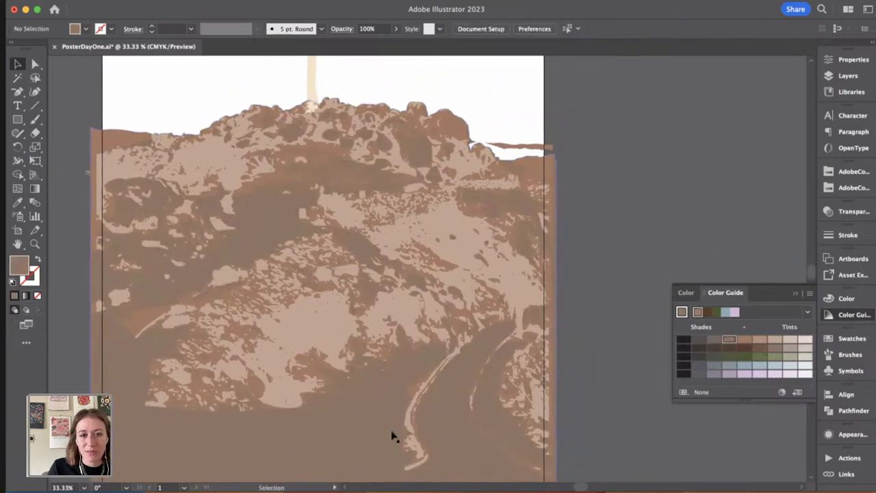
Step: Try lighter tan shades on the solid silhouette and settle on a warm medium brown
left_click(394, 436)
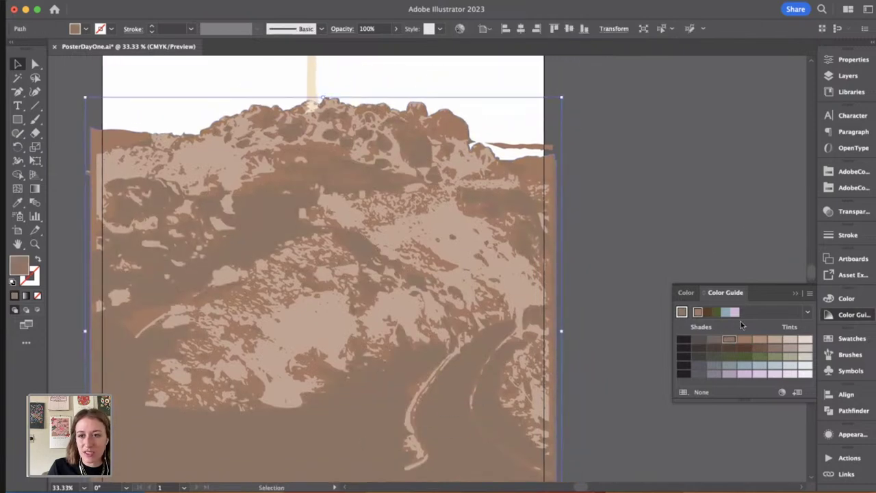
left_click(776, 343)
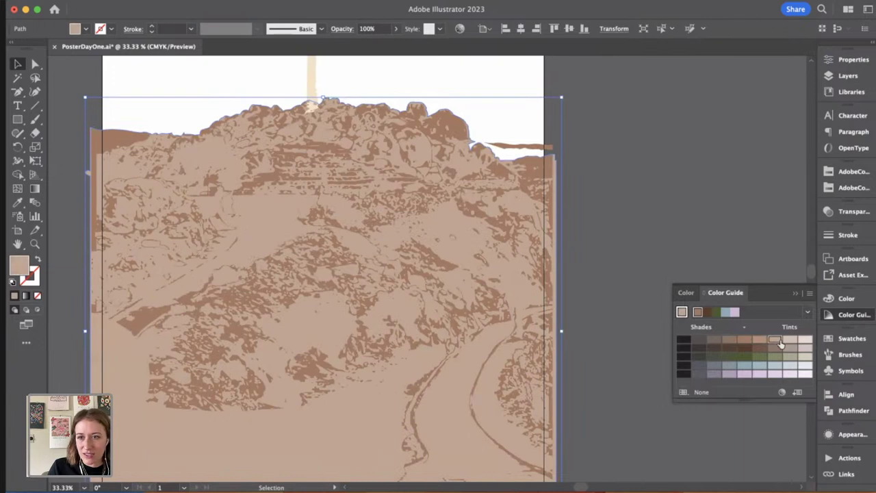
left_click(763, 343)
left_click(743, 340)
left_click(660, 241)
scroll(660, 240, "right", 3)
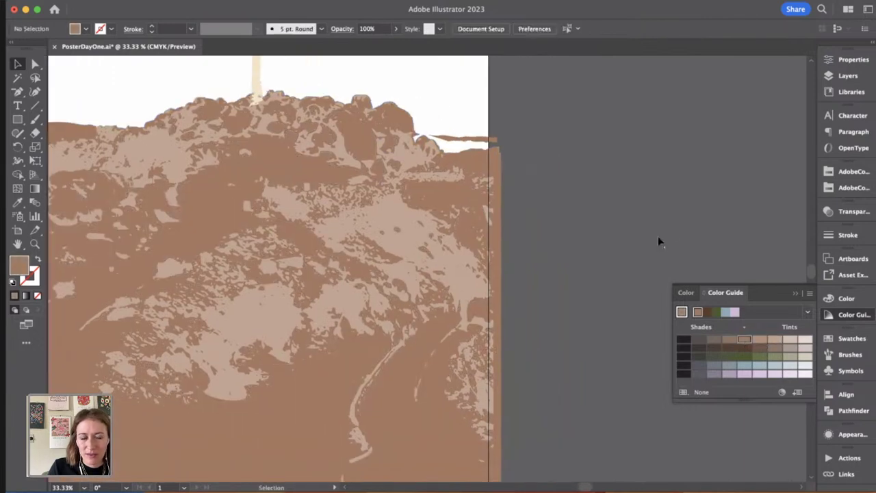
Step: Fill the solid silhouette with a dark brown from the color guide's second row of shades
left_click(454, 201)
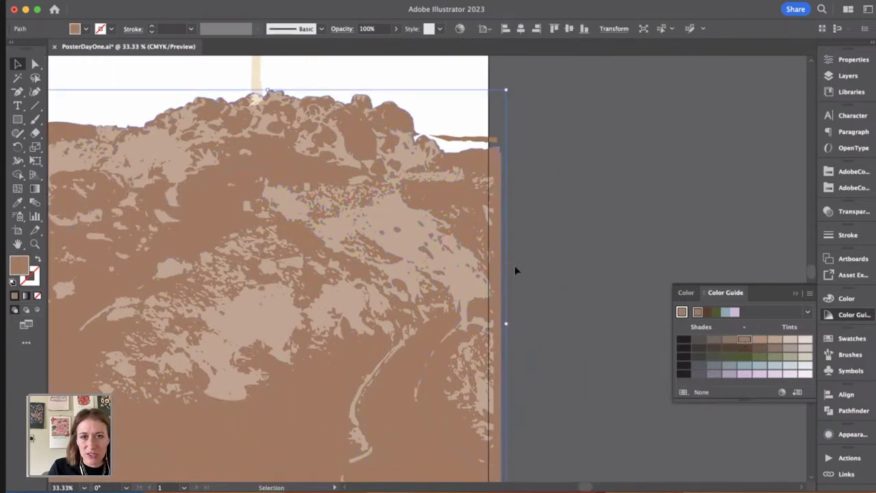
left_click(728, 352)
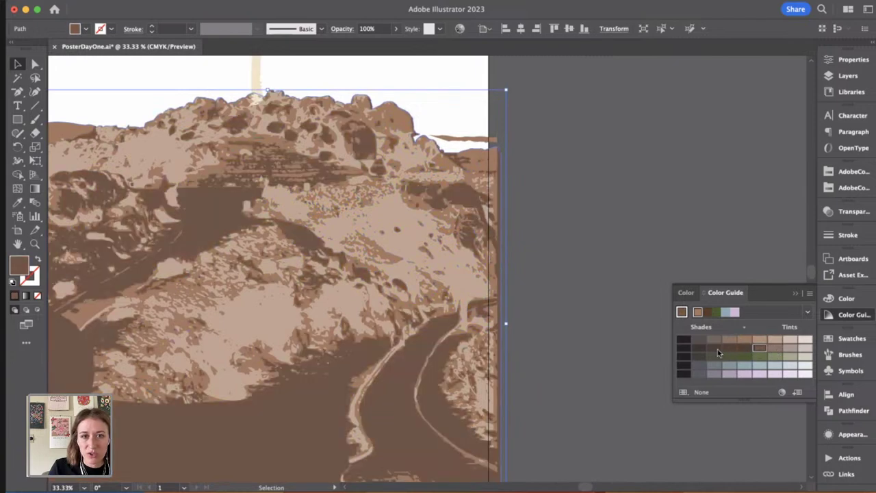
left_click(629, 214)
scroll(629, 214, "left", 3)
scroll(630, 239, "up", 2)
scroll(630, 239, "right", 2)
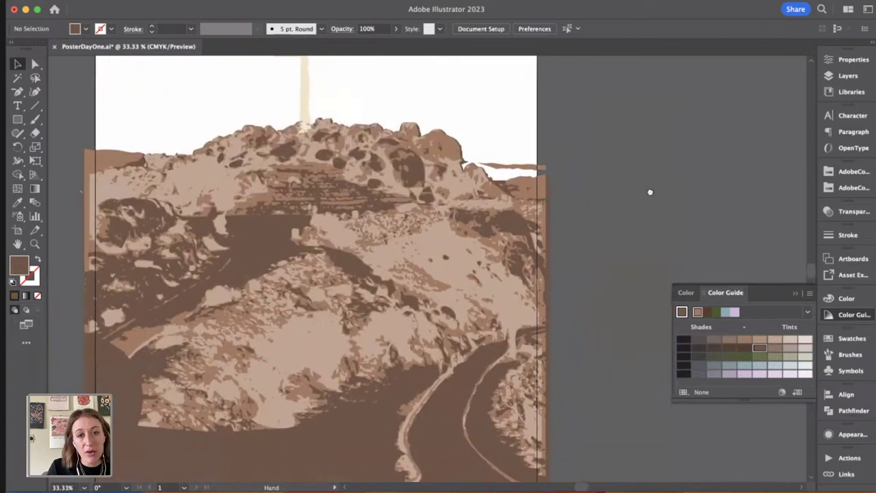
Step: Darken the solid silhouette's fill further to a very dark brown shade
left_click(515, 235)
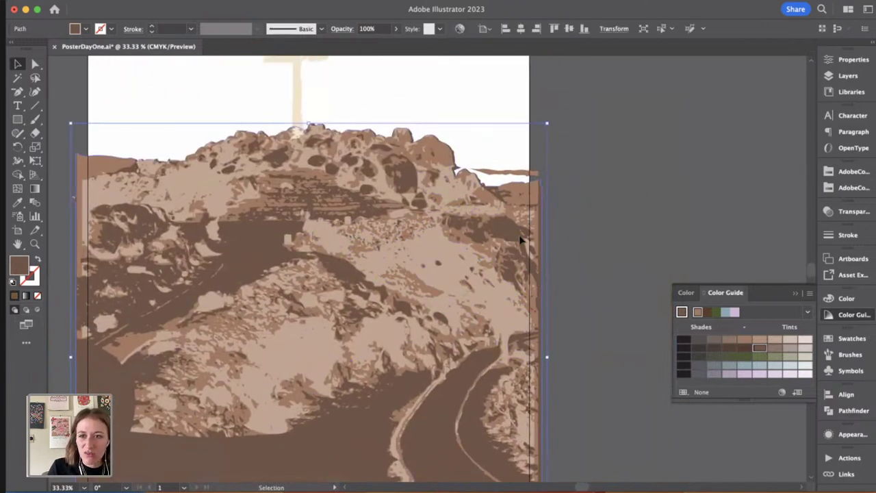
left_click(732, 349)
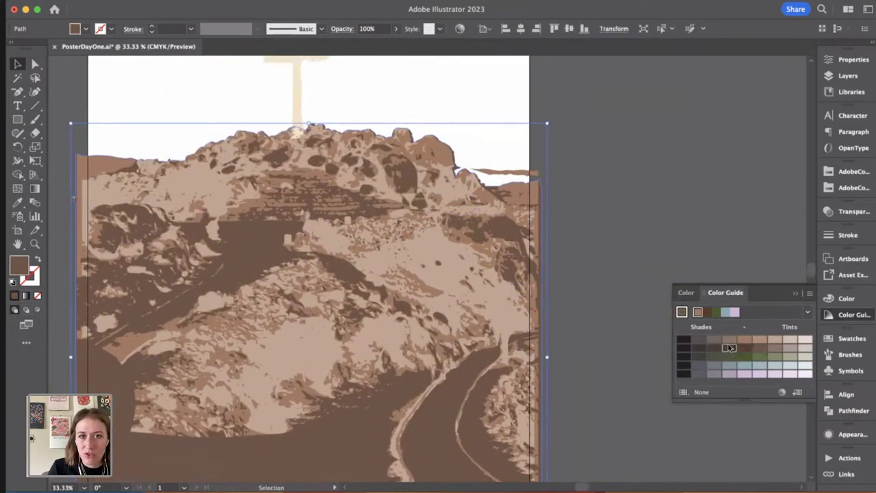
left_click(729, 349)
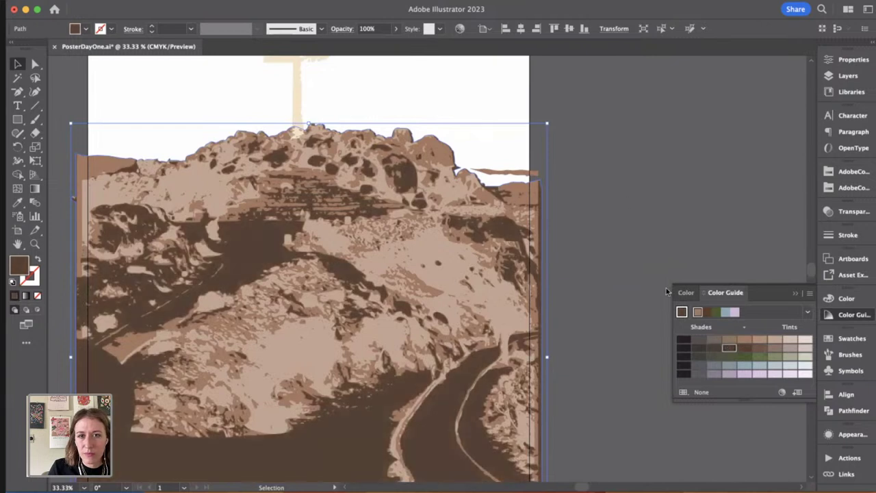
left_click(603, 248)
Step: Try a medium brown on the landscape's light highlight group and return it to light tan
left_click(504, 252)
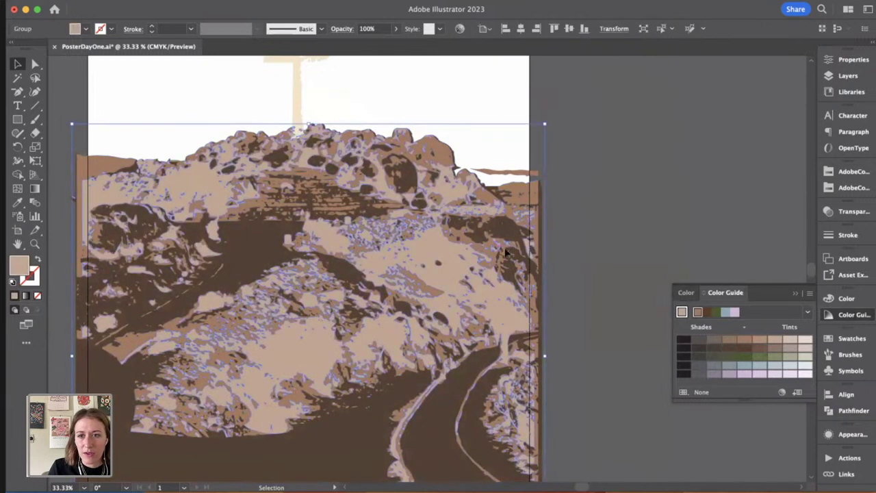
left_click(760, 342)
left_click(743, 341)
left_click(733, 231)
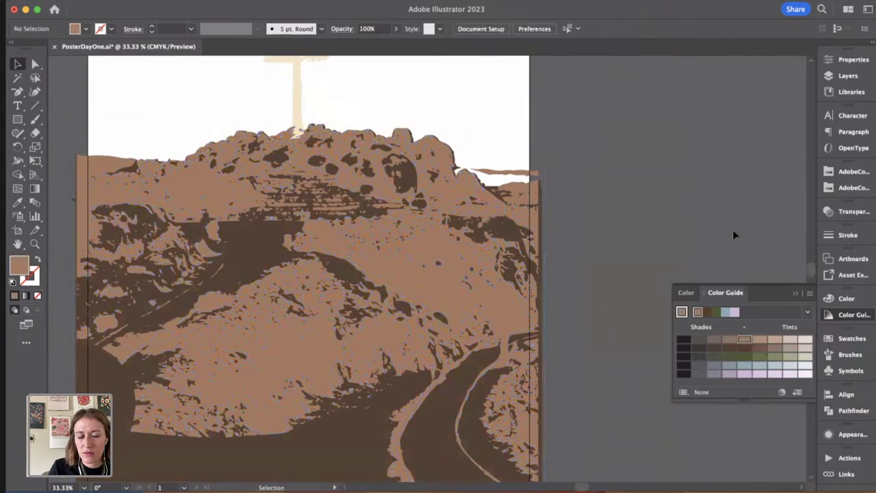
left_click(520, 275)
left_click(772, 342)
left_click(647, 206)
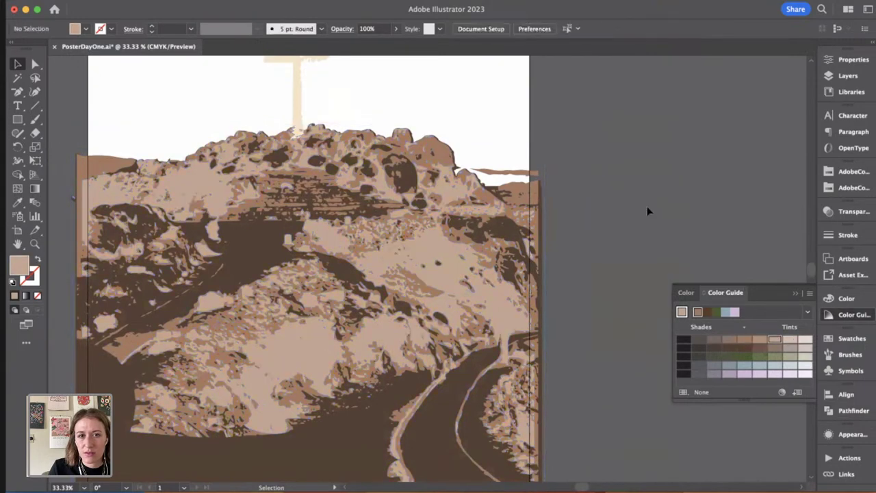
Step: Fill the very dark solid silhouette with the warm medium brown from the color guide's first row
scroll(636, 182, "down", 2)
left_click(413, 403)
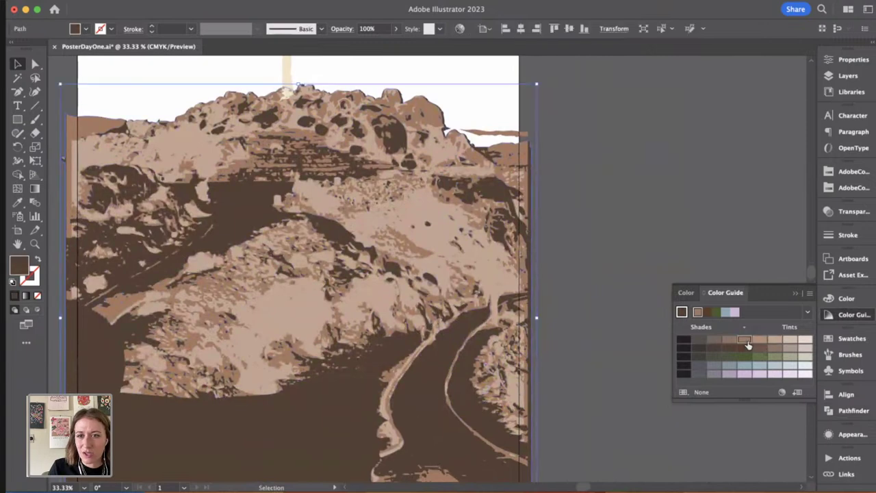
left_click(744, 340)
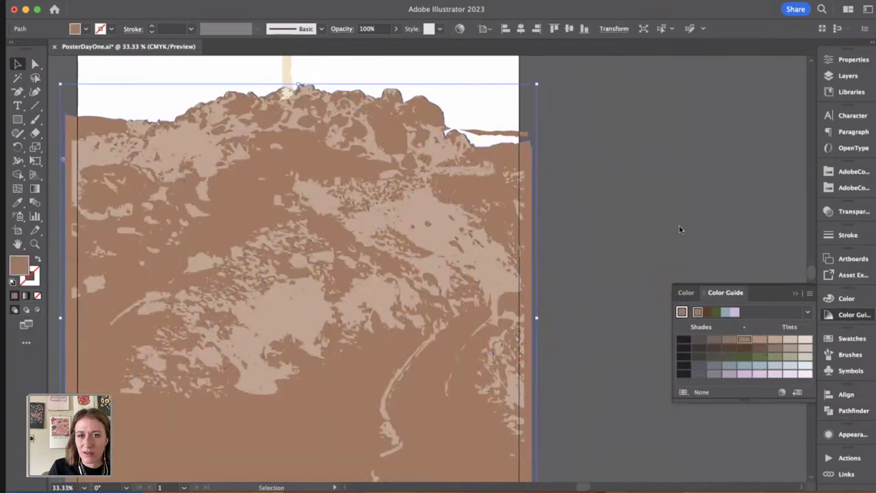
left_click(710, 261)
left_click(486, 185)
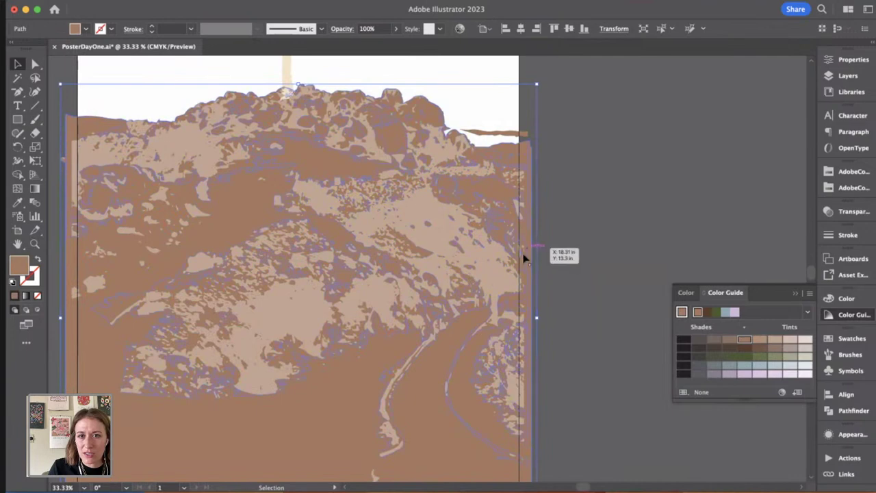
left_click_drag(525, 256, 425, 253)
key("super+z")
left_click(546, 256)
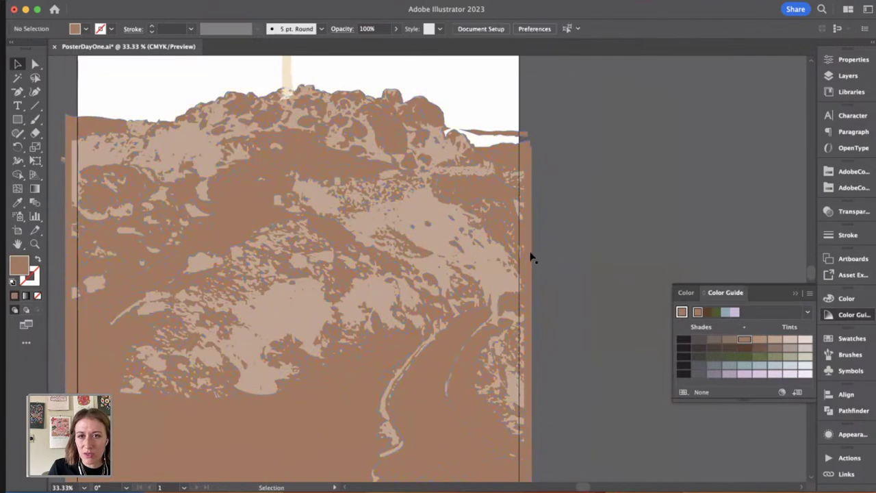
left_click(508, 205)
left_click(516, 226)
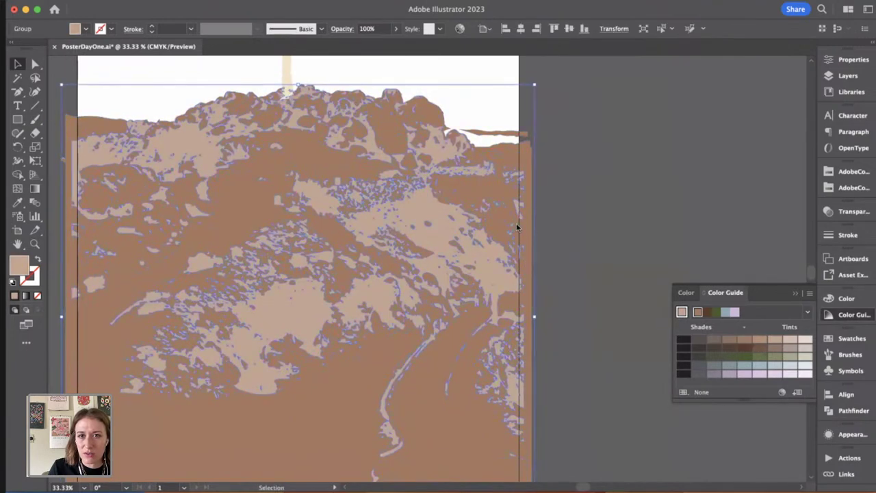
left_click(575, 243)
Step: Fill the landscape's mid-tone trace group with a slightly lighter brown than the solid silhouette
left_click_drag(479, 282, 524, 156)
left_click(762, 341)
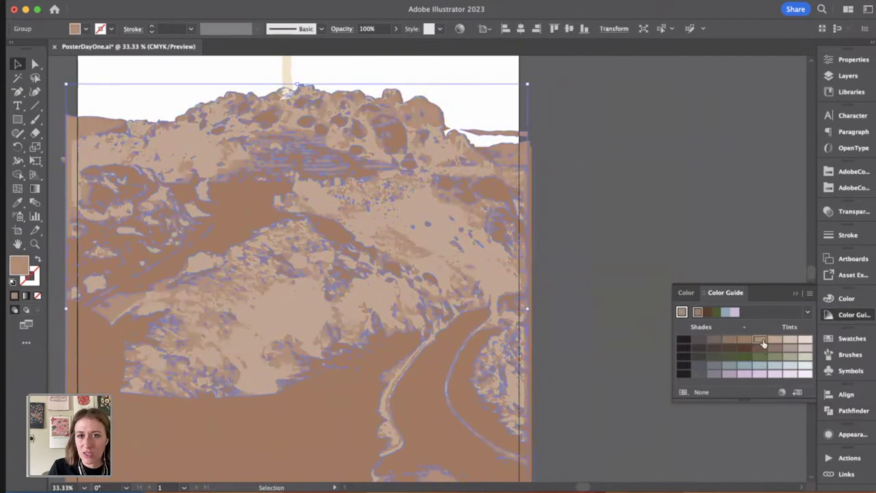
left_click(689, 223)
left_click_drag(617, 222, 626, 235)
Step: Fill the landscape's light highlight group with a pale pinkish beige tint from the color guide's first row
left_click(445, 247)
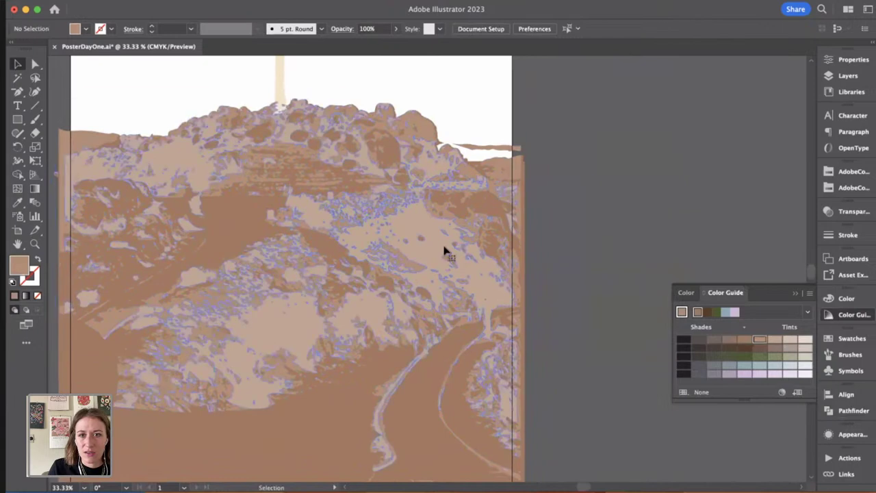
left_click(791, 339)
left_click(688, 219)
scroll(647, 253, "up", 3)
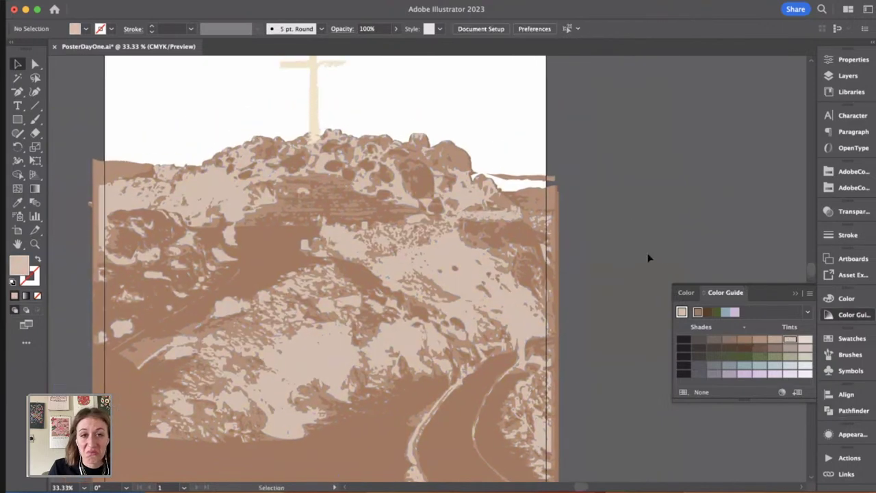
left_click_drag(533, 320, 565, 332)
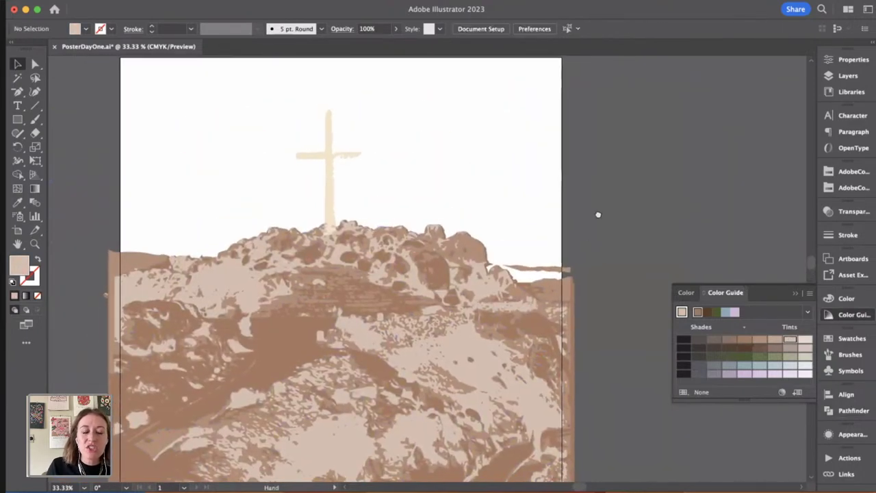
Step: Examine the landscape's layered brown shapes up close and compare them with the Grand Canyon National Park poster in Chrome
key("super+equal")
key("super+equal")
key("super+equal")
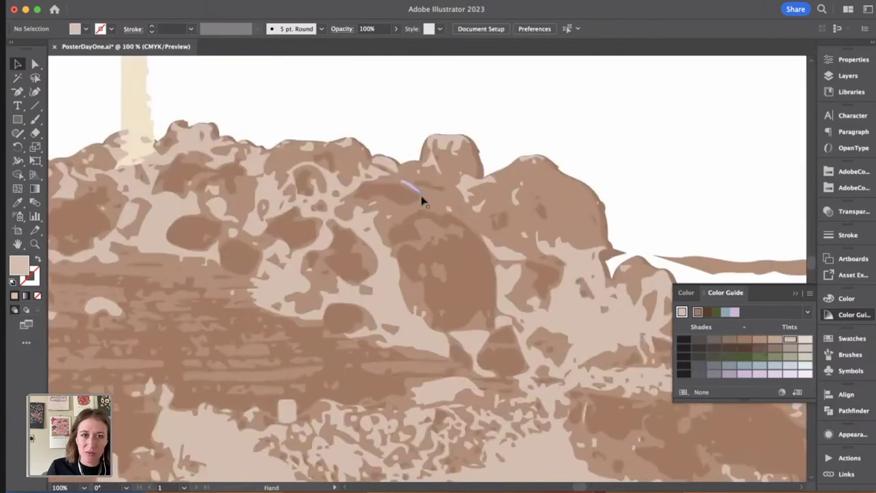
key("super+Tab")
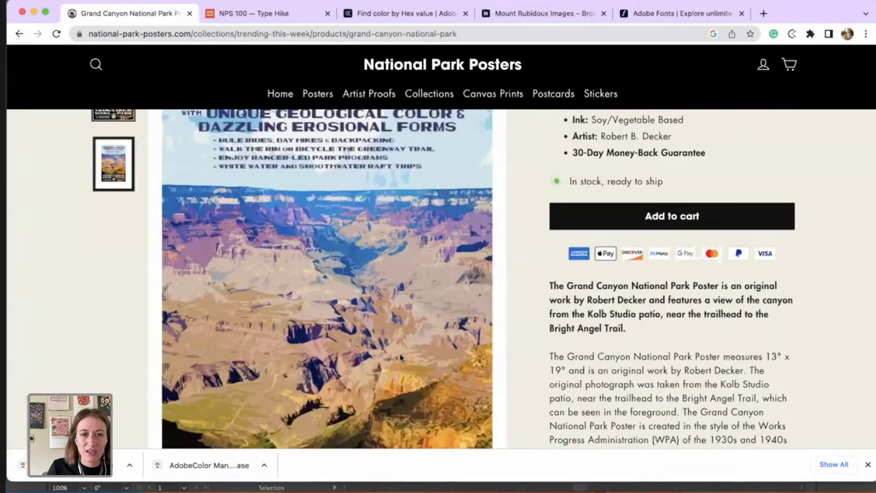
scroll(336, 221, "up", 5)
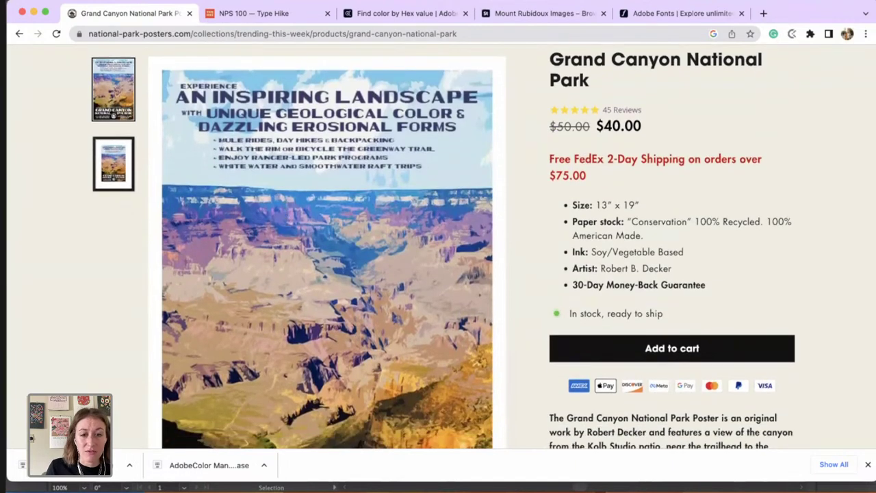
key("super+Tab")
Step: Inspect the traced cross's outline, crossbar and base against the rocks in the Illustrator poster
key("super+minus")
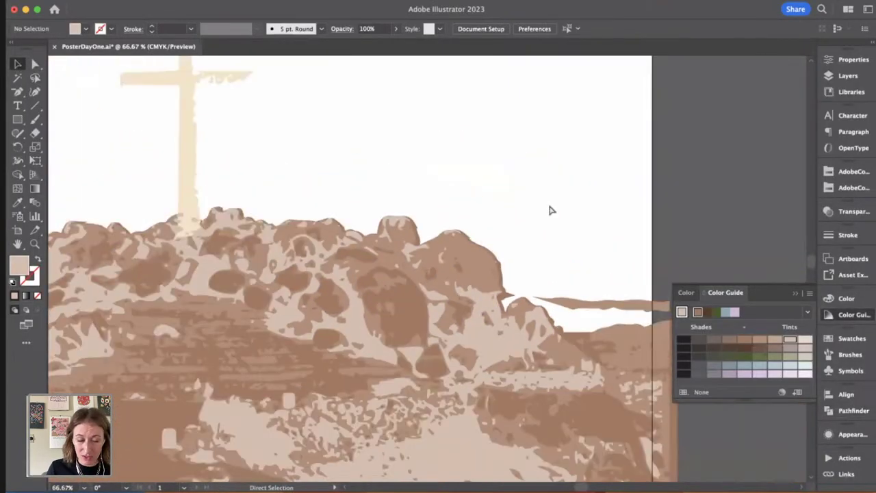
key("super+minus")
key("super+minus")
key("super+minus")
scroll(505, 178, "left", 2)
key("super+plus")
key("super+plus")
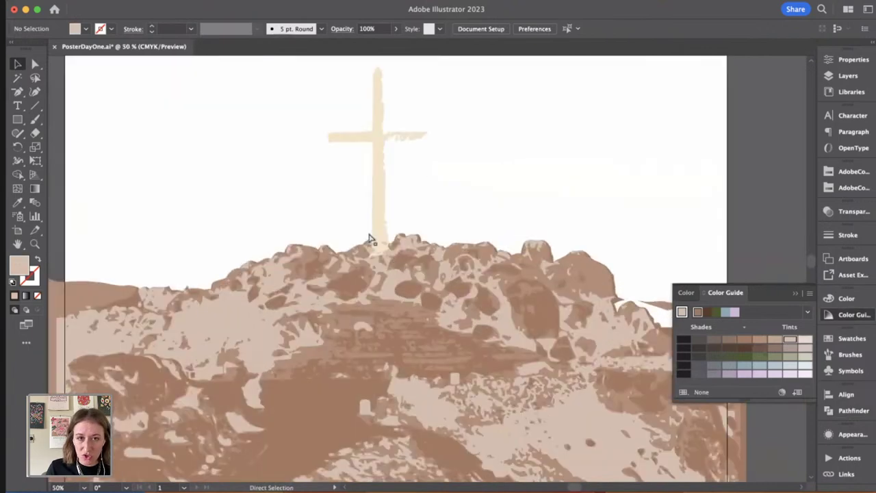
key("super+plus")
key("super+plus")
scroll(483, 290, "up", 5)
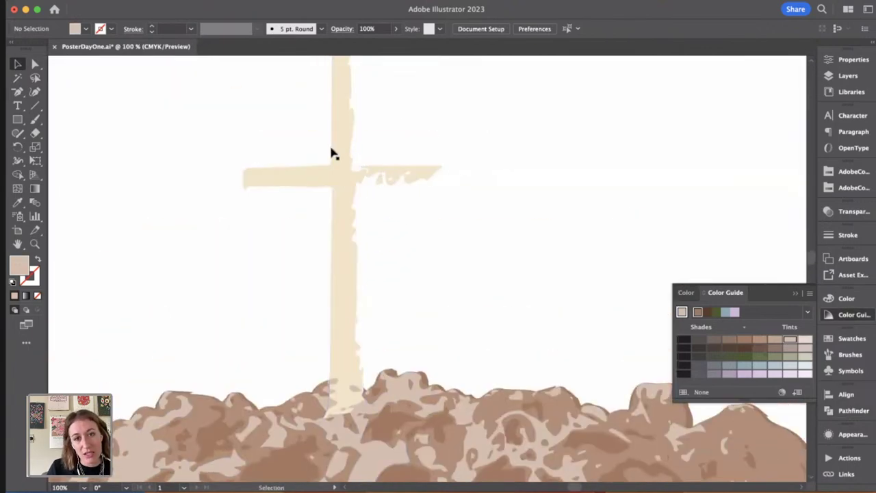
scroll(415, 190, "down", 6)
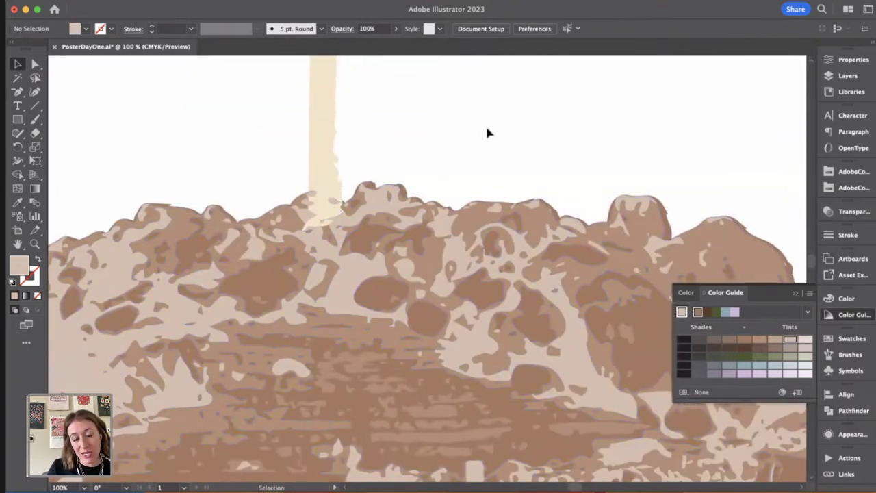
scroll(486, 133, "up", 10)
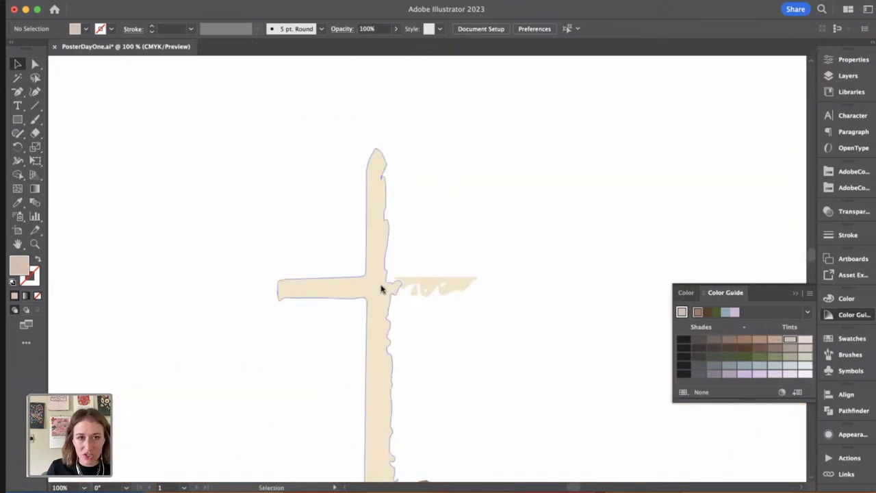
Step: Place the downloaded Adobe Stock photo of the hilltop cross over the poster artboard
left_click(573, 490)
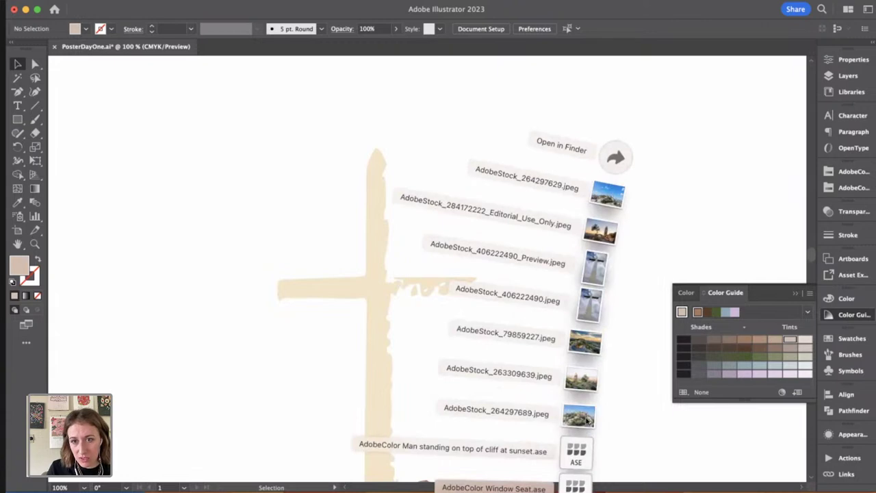
left_click_drag(586, 421, 517, 251)
key("super+minus")
key("super+minus")
key("super+minus")
left_click_drag(488, 215, 518, 182)
left_click(484, 113)
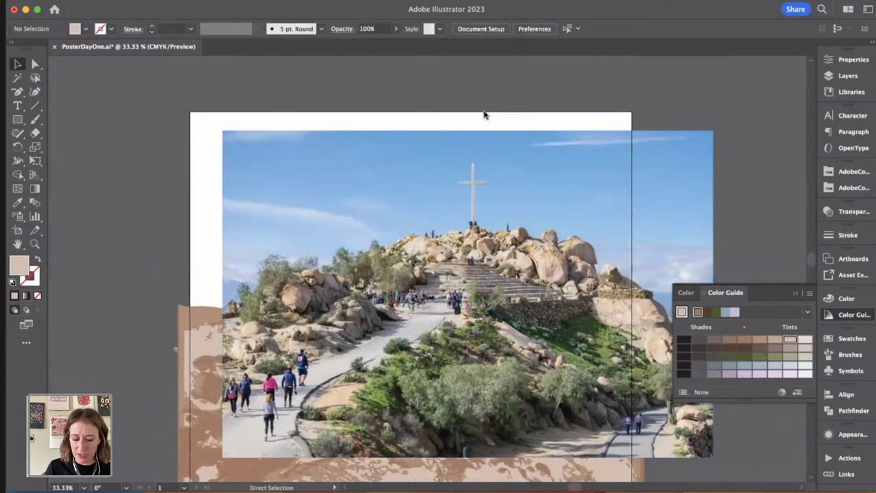
Step: Start a Pen path on the photo's cross, tracing the upper post's left edge from the crossbar to the pointed top
key("super+plus")
key("super+plus")
key("super+plus")
left_click_drag(484, 113, 309, 300)
left_click_drag(393, 117, 372, 217)
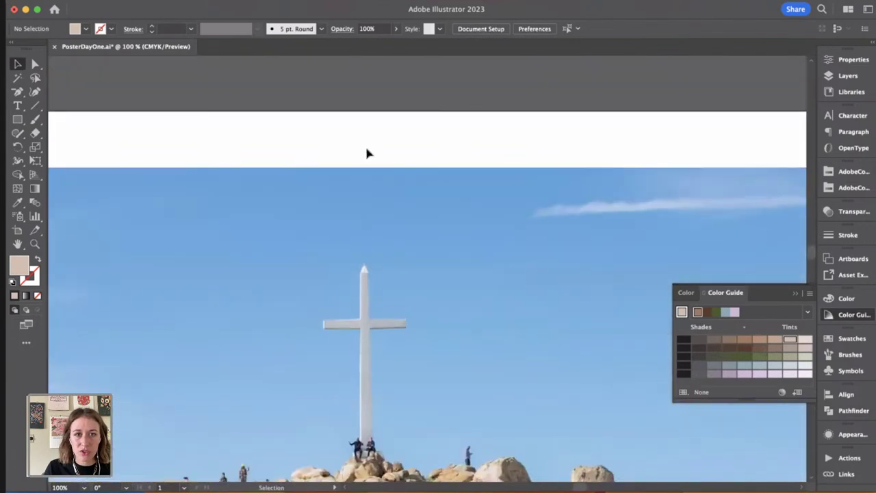
left_click_drag(367, 167, 356, 123)
key("p")
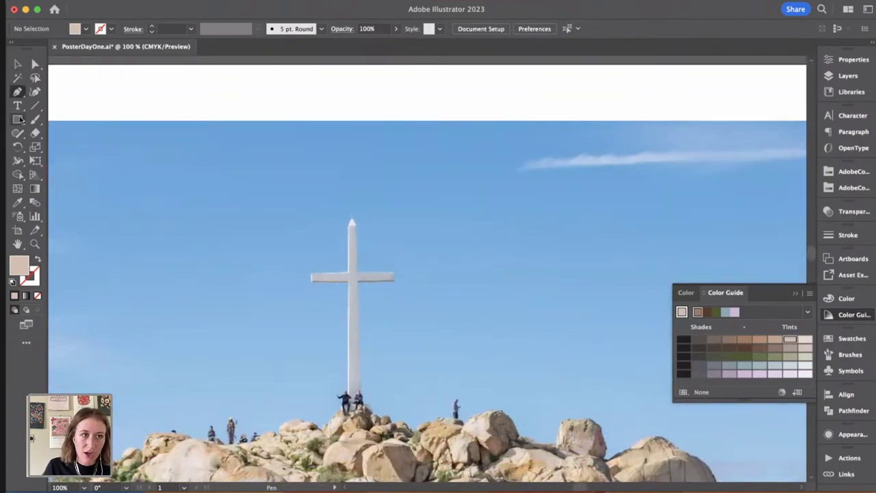
key("super+plus")
key("super+plus")
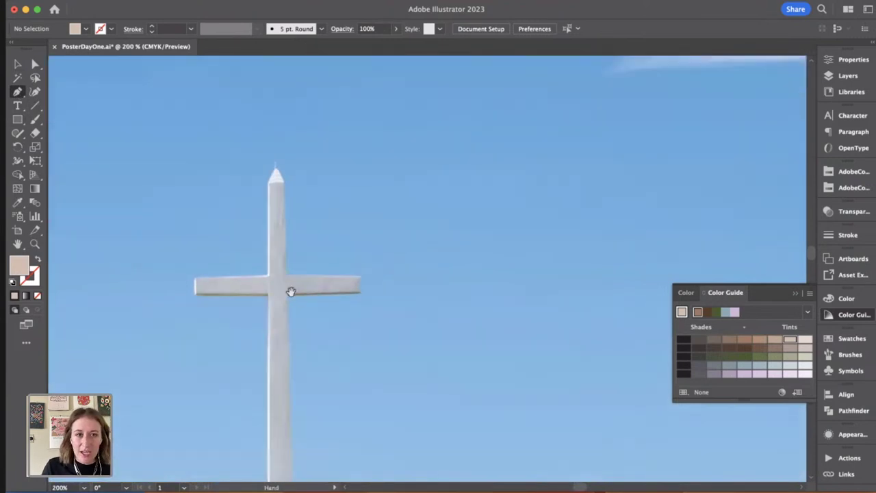
left_click(281, 290)
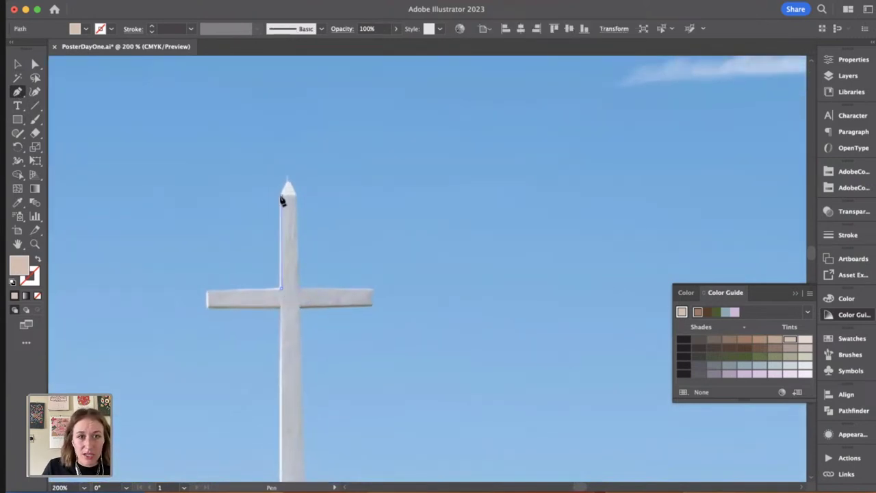
left_click(282, 197)
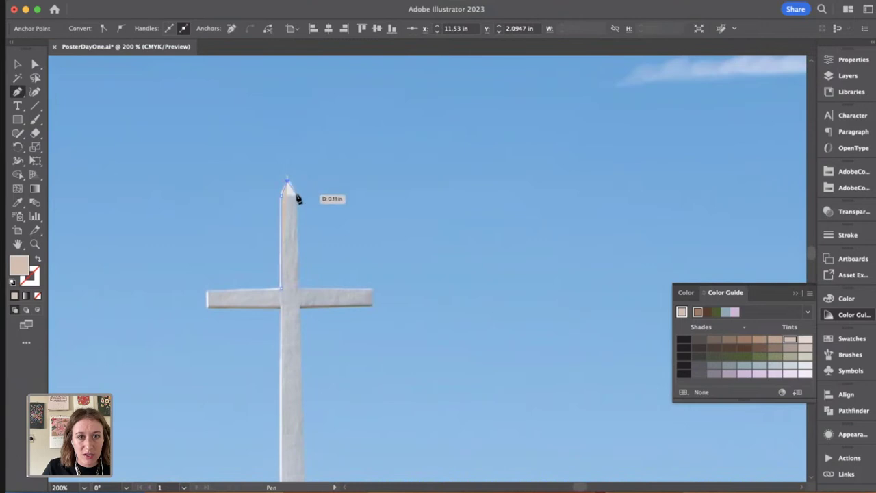
Step: Redo the cross's tip with a narrow flat end and trace the upper post's right edge down to the crossbar
left_click(294, 196)
key("super+=")
key("super+=")
key("super+=")
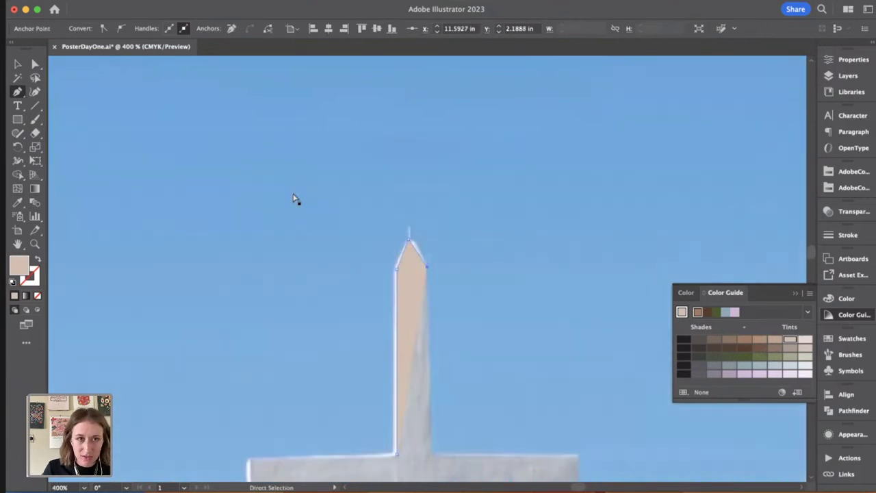
key("super+z")
left_click(406, 225)
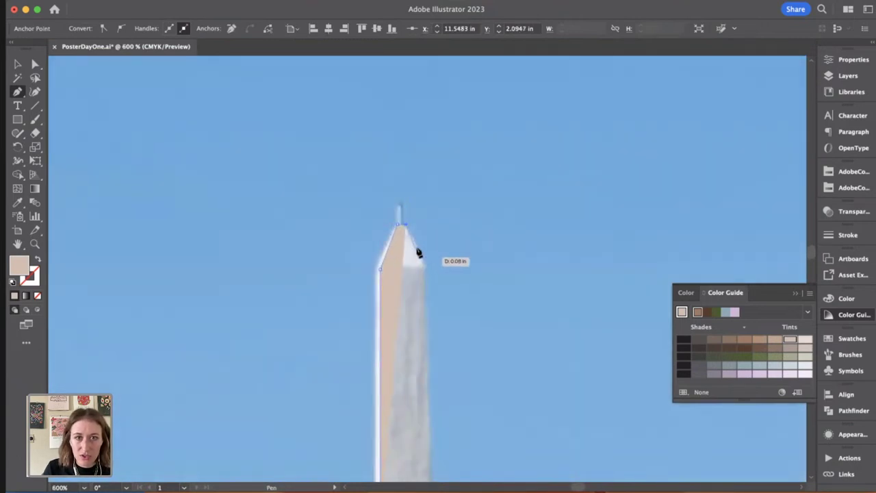
left_click(427, 267)
left_click_drag(434, 452, 395, 213)
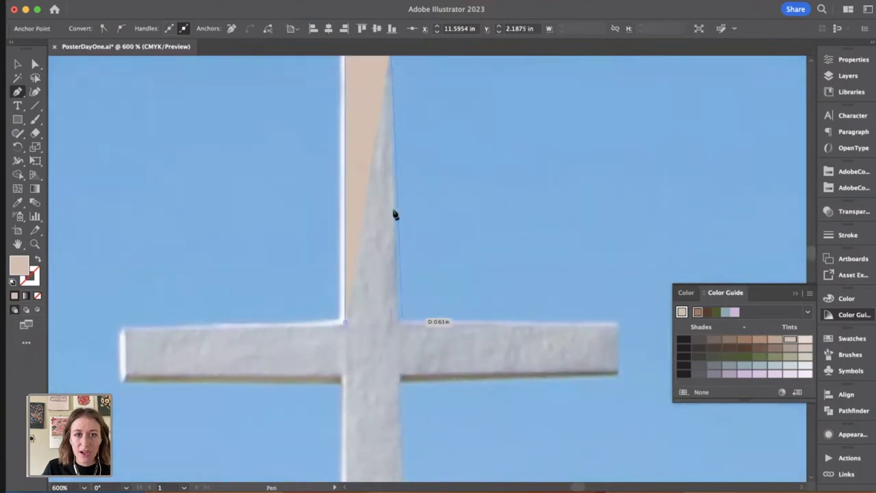
left_click(401, 326)
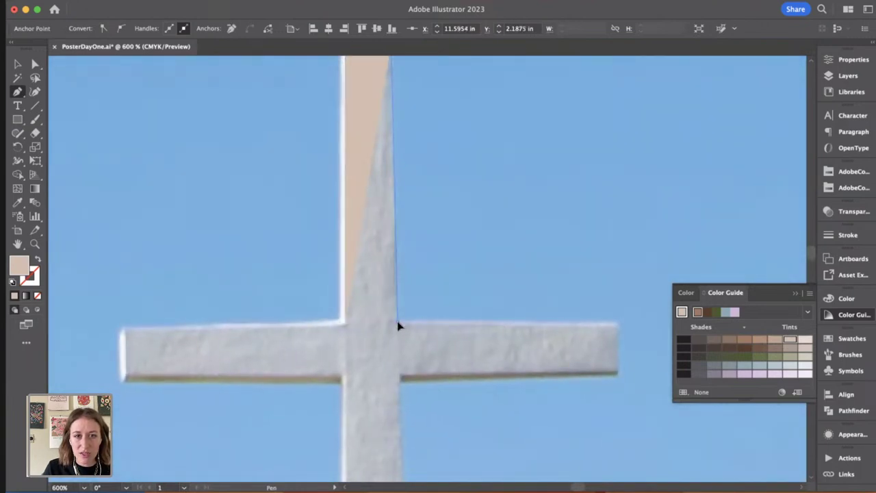
Step: Trace the crossbar's right arm around its end and back to the post
left_click(619, 327)
scroll(632, 407, "down", 3)
scroll(632, 407, "right", 1)
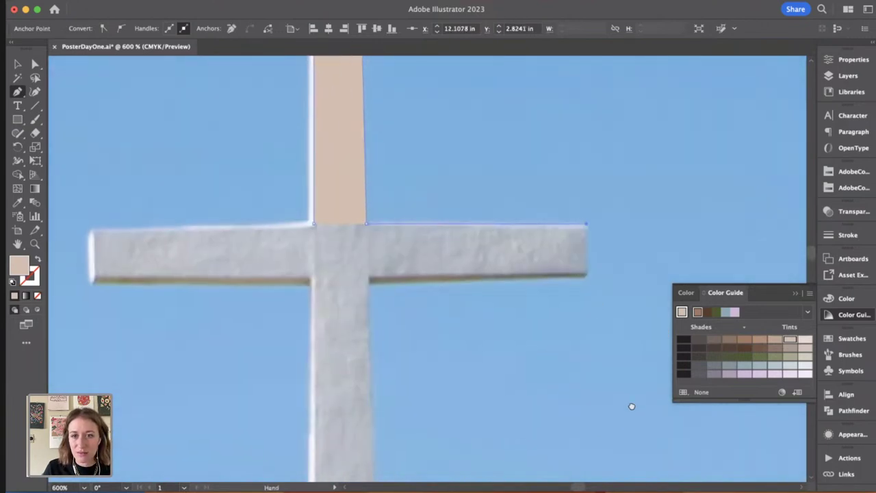
left_click(586, 274)
left_click(368, 280)
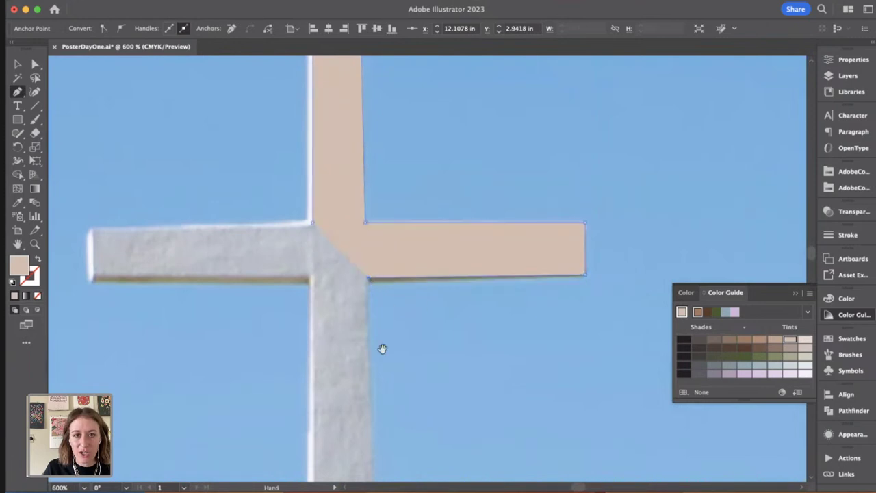
Step: Trace the lower post's right edge down to the cross's base and across to its left edge
scroll(381, 350, "down", 10)
scroll(382, 350, "right", 1)
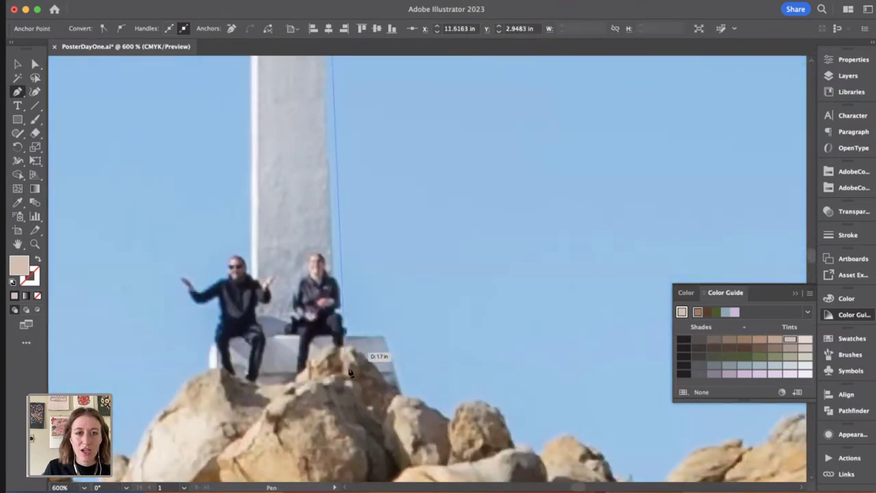
left_click(339, 334)
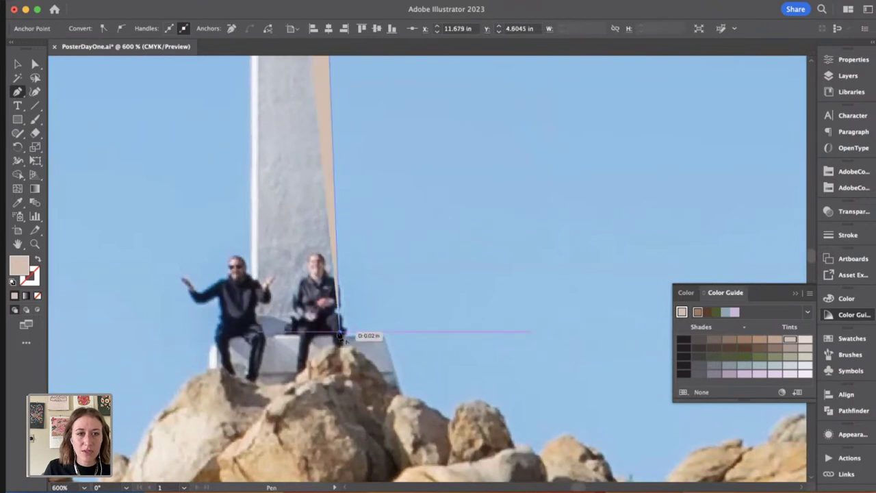
left_click(255, 336)
Step: Trace the lower post's left edge up to the crossbar and around the left arm, closing the cross outline
scroll(261, 335, "up", 5)
scroll(264, 334, "up", 5)
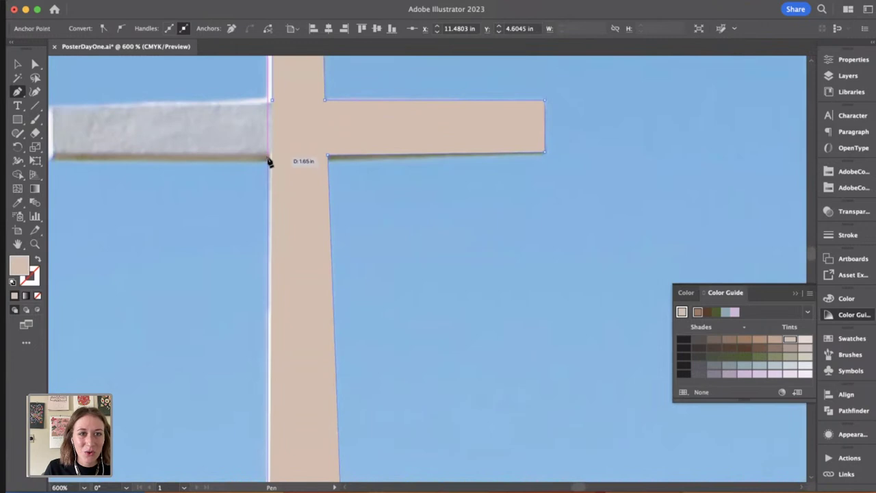
left_click(269, 161)
scroll(226, 165, "left", 5)
left_click(241, 171)
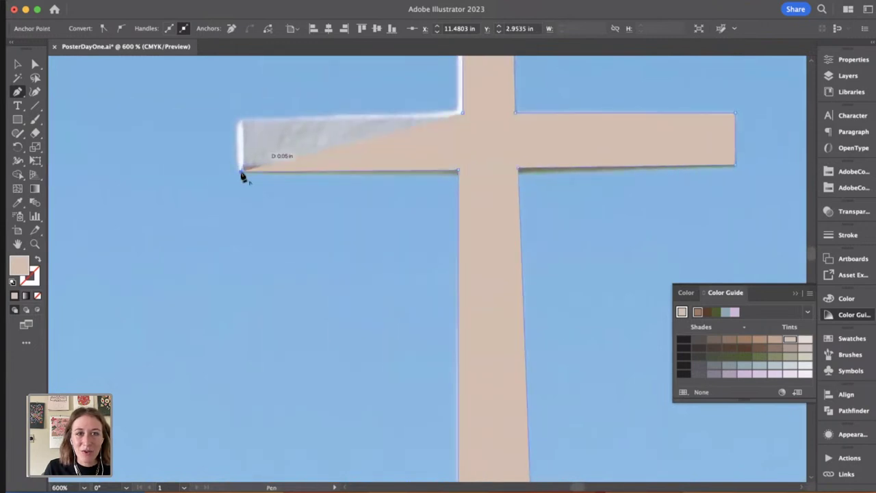
left_click(240, 119)
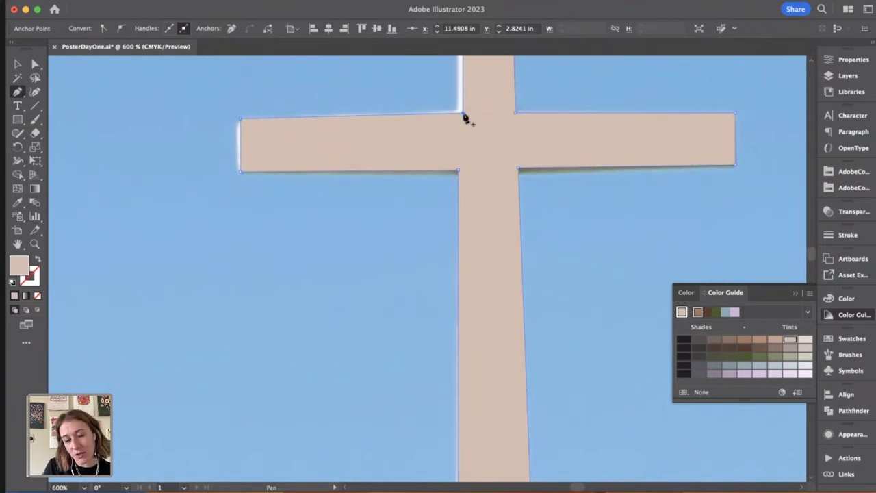
Step: Vertically align the four anchor points along the crossbar's upper edge so the edge is level
left_click_drag(662, 227, 538, 221)
left_click_drag(572, 283, 575, 311)
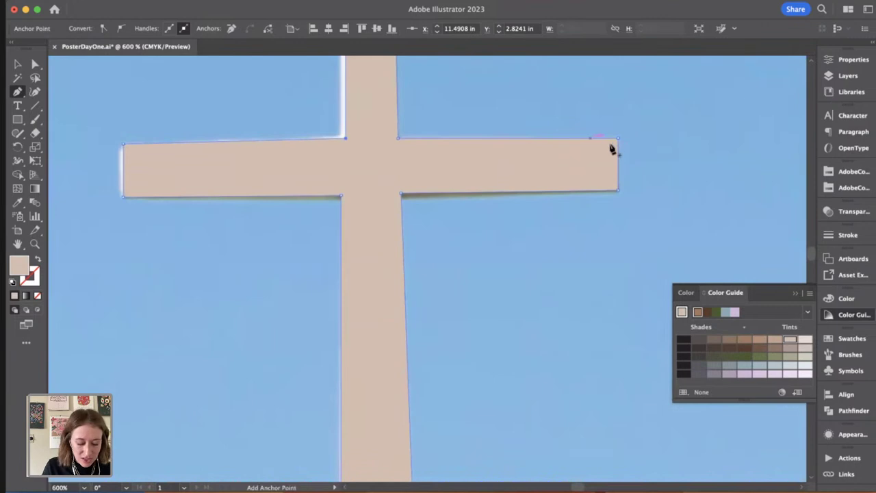
left_click_drag(595, 159, 603, 353)
left_click_drag(536, 353, 522, 318)
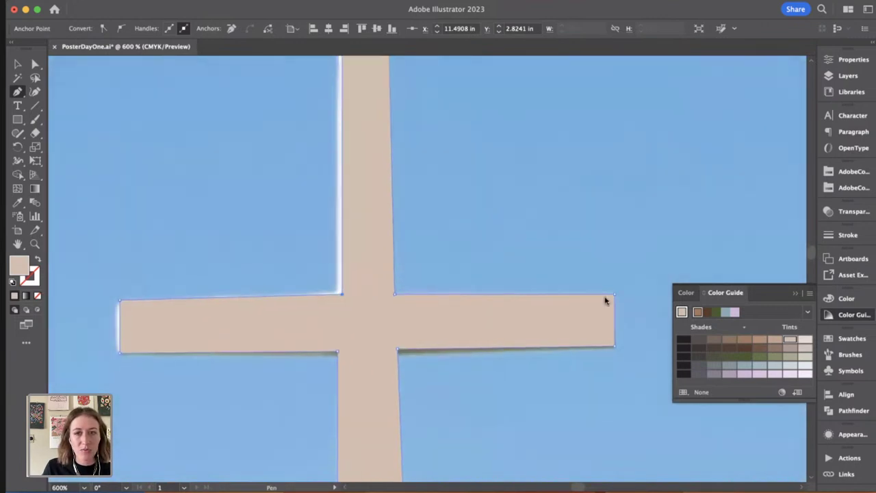
key("super")
left_click(395, 297, "super")
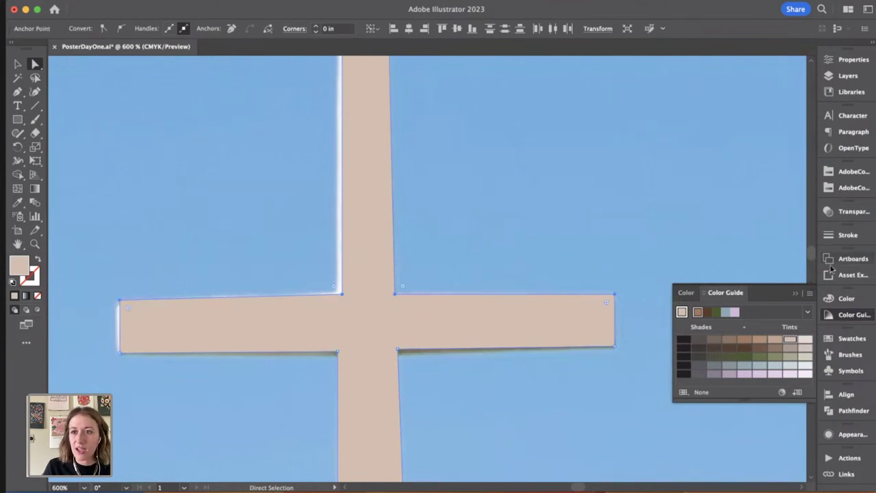
left_click(845, 394)
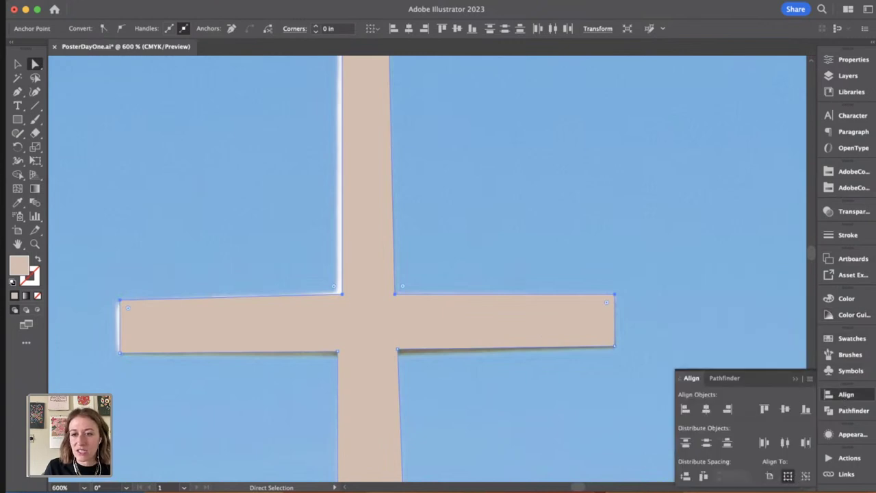
left_click(764, 408)
key("ctrl+z")
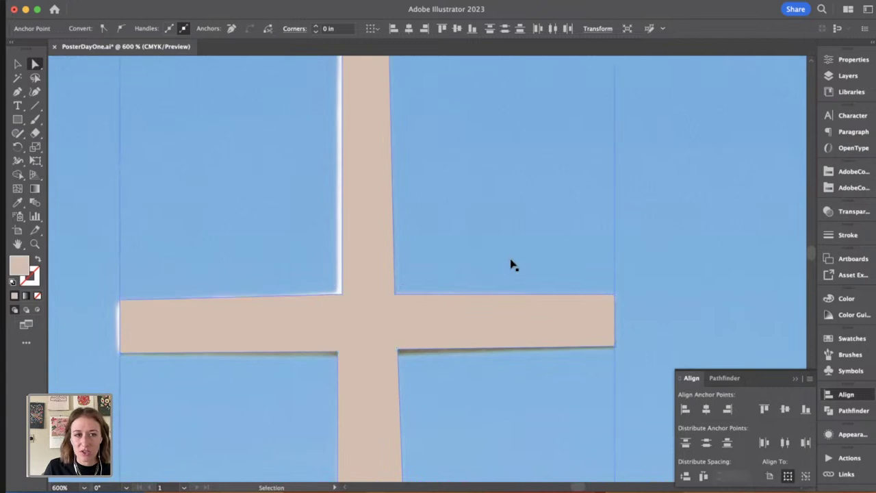
left_click(765, 409)
Step: Vertically align the four anchor points along the crossbar's lower edge, using the left arm's corner as the reference
left_click(614, 347)
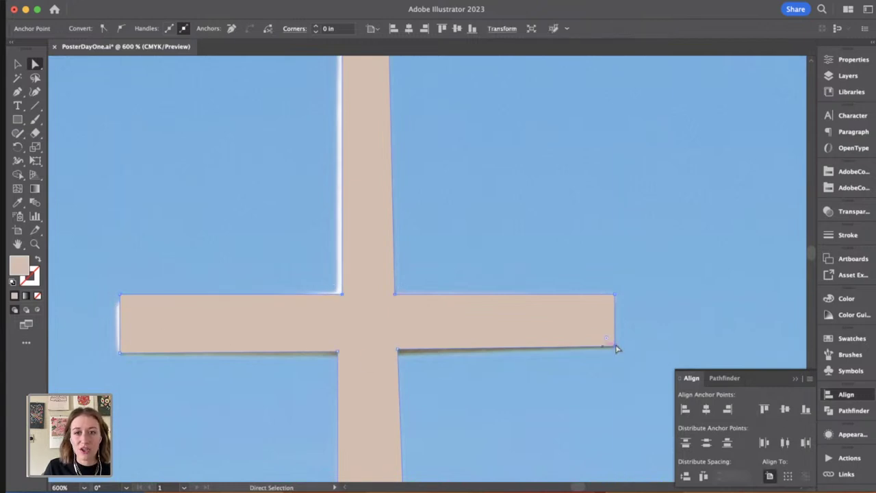
left_click(400, 351, "shift")
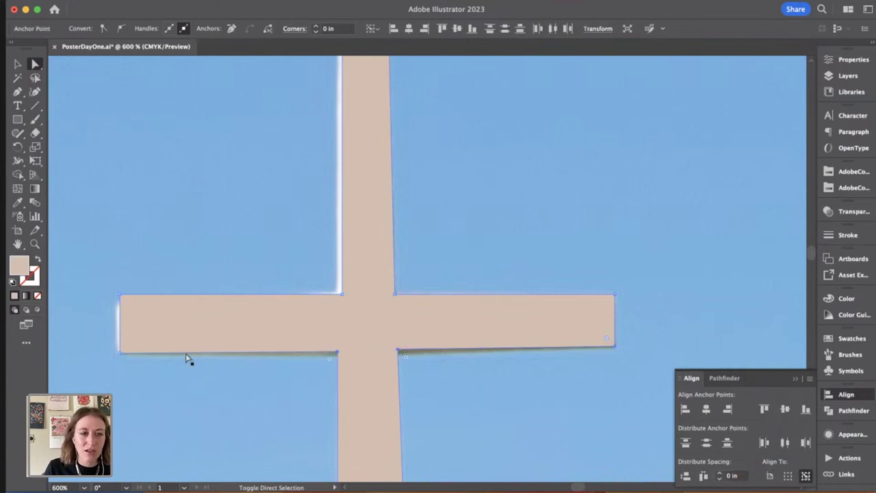
left_click(121, 353, "shift")
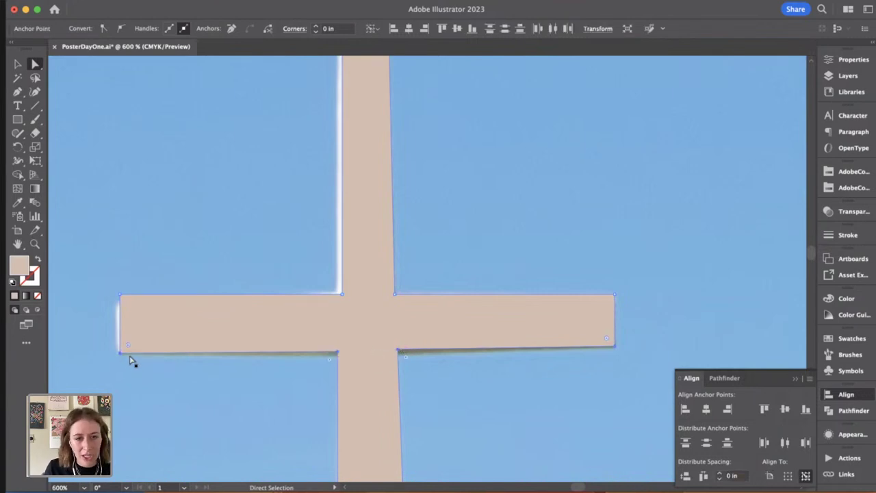
left_click(765, 409)
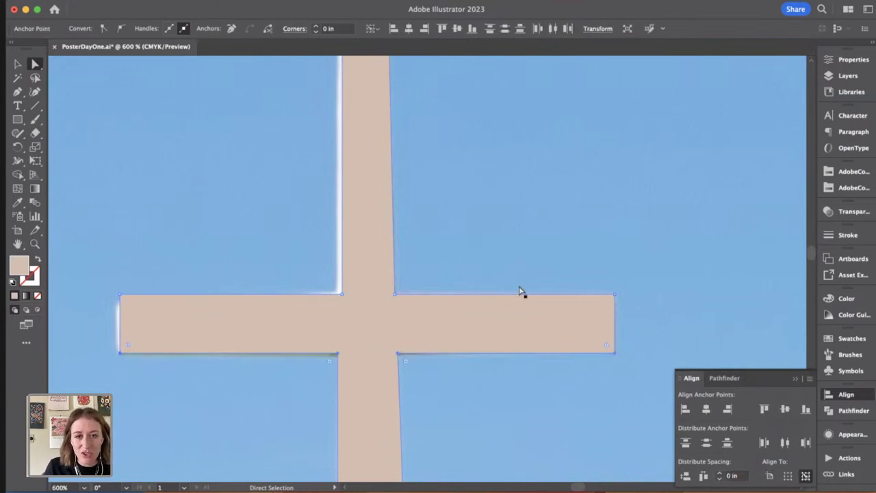
Step: Undo the last lower-edge alignment and align the crossbar's lower-edge anchor points to their topmost point instead
key("super+z")
left_click(766, 409)
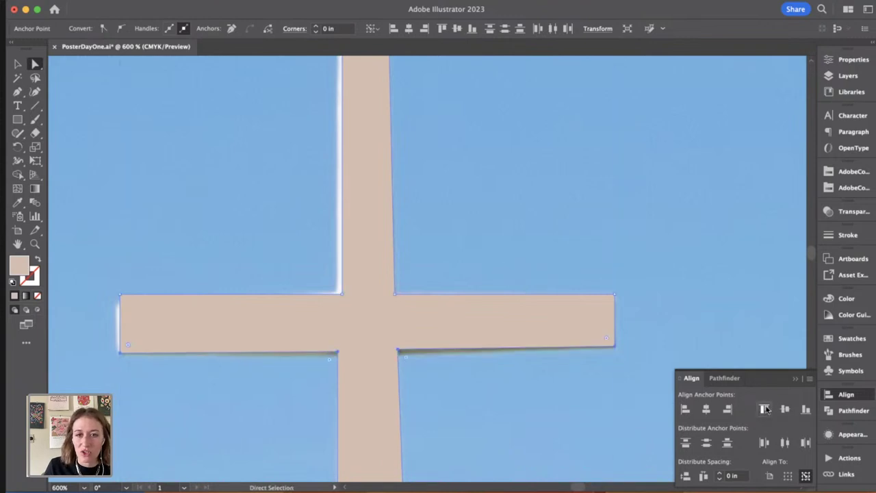
scroll(427, 384, "up", 5)
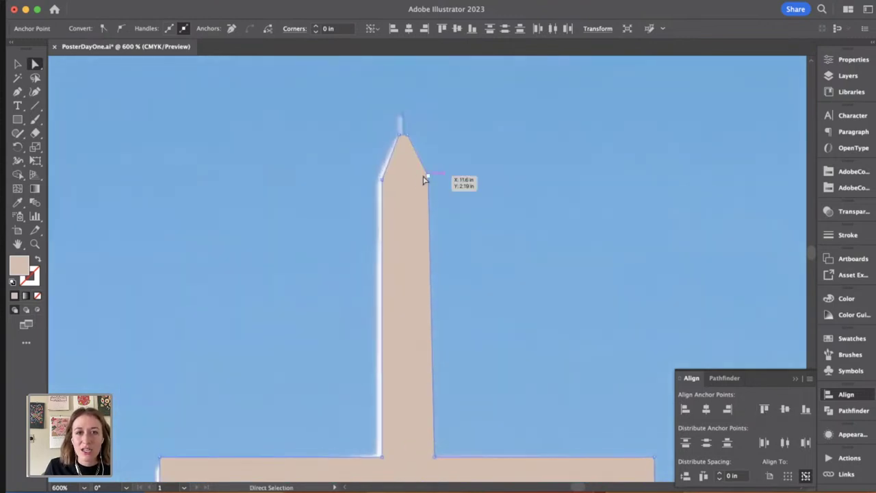
Step: Horizontally center-align the two inner corner anchor points where the right arm meets the post
scroll(428, 178, "down", 5)
left_click(420, 320, "shift")
left_click_drag(477, 247, 464, 348)
left_click_drag(412, 304, 414, 192)
left_click(415, 368)
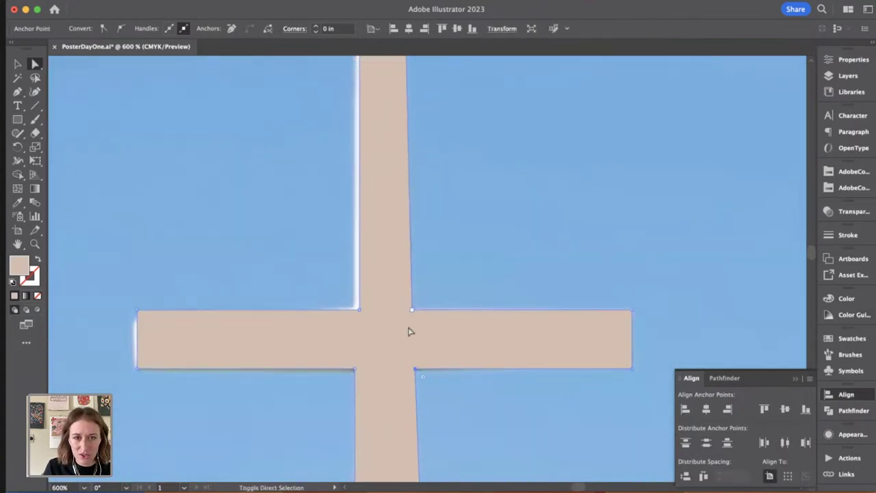
left_click(412, 309, "shift")
left_click(706, 409)
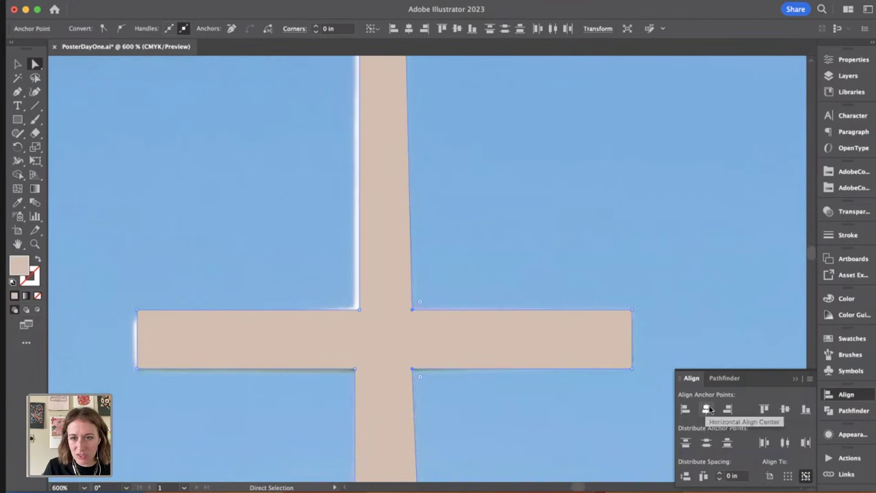
Step: Horizontally center-align the two inner corner anchor points where the left arm meets the post, and deselect the cross
left_click(365, 317)
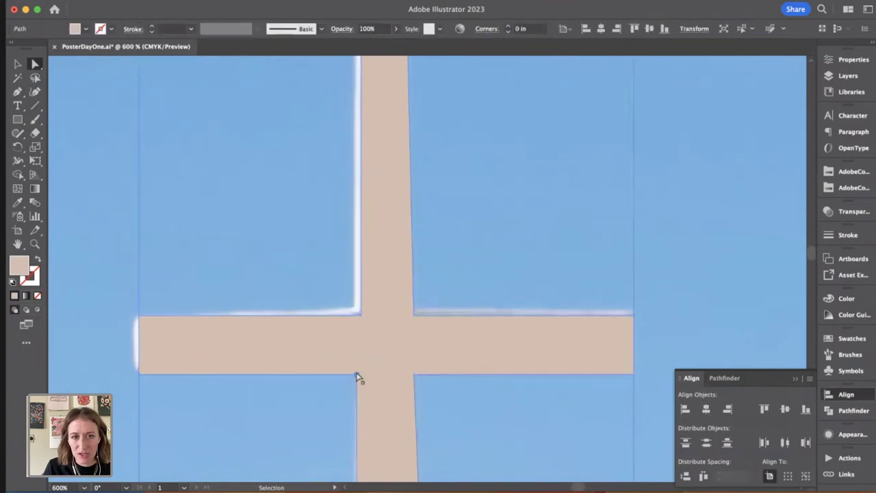
left_click(362, 314)
left_click(363, 315, "shift")
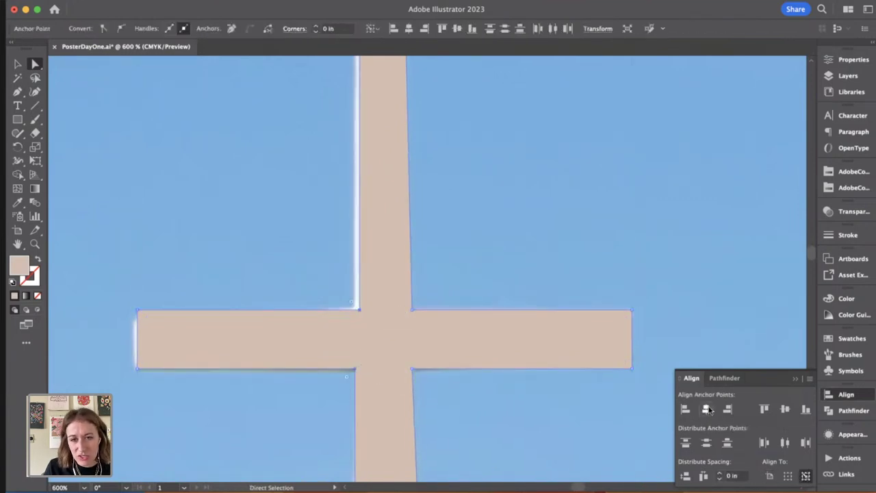
left_click(708, 408)
key("super+minus")
key("super+minus")
key("super+minus")
key("super+minus")
key("super+minus")
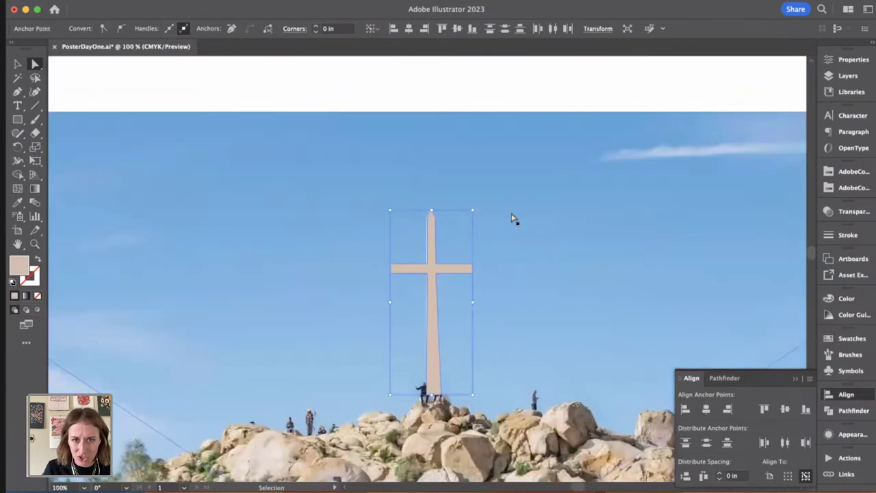
left_click(512, 218)
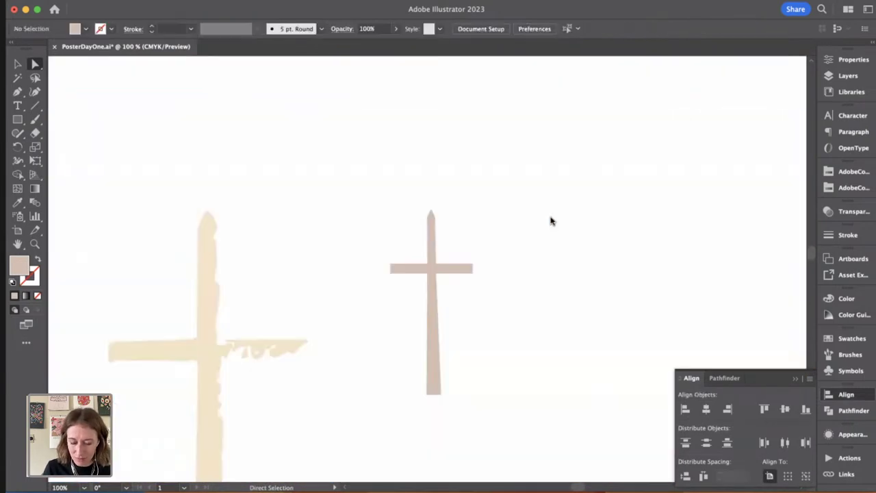
Step: Move the redrawn cross onto the roughly traced cream cross and enlarge it to the same size
scroll(523, 215, "down", 5)
key("v")
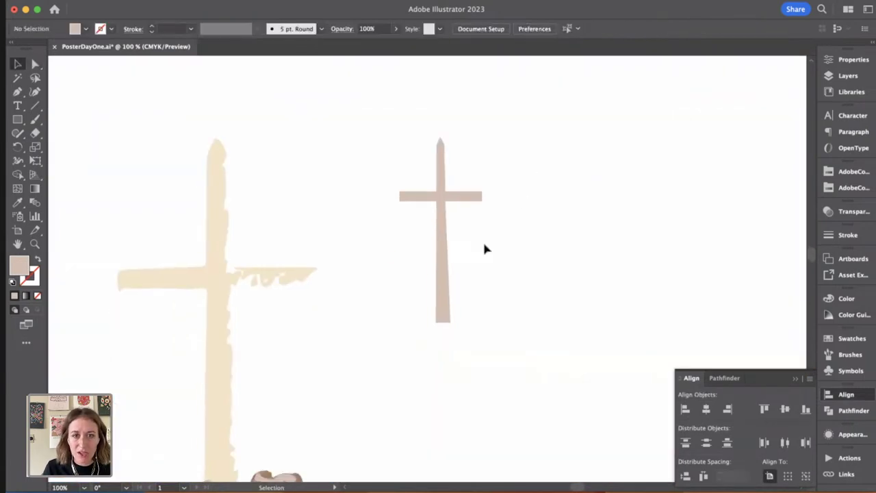
left_click_drag(445, 264, 234, 274)
scroll(276, 262, "down", 2)
key("super+minus")
key("super+minus")
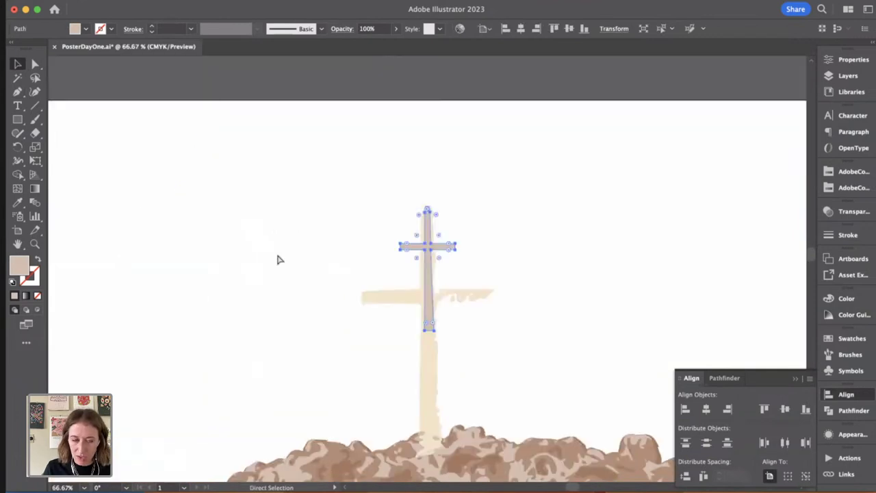
left_click_drag(375, 253, 388, 368)
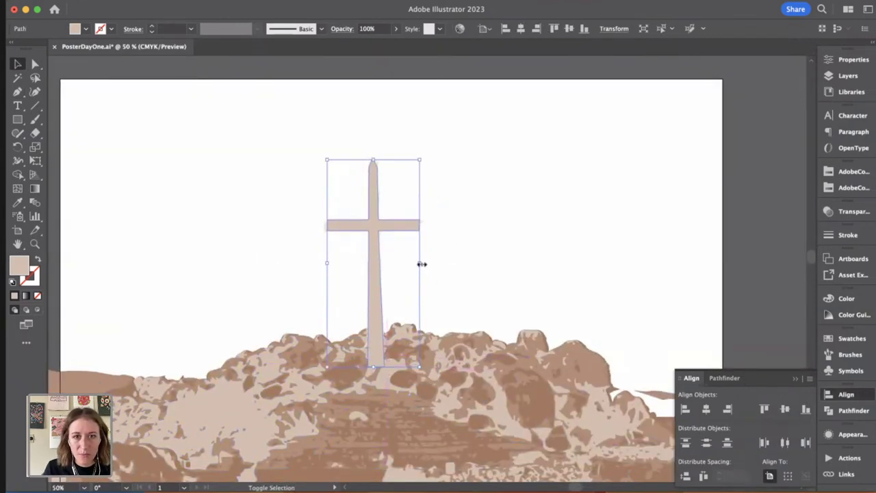
Step: Widen the redrawn cross slightly and nudge it into line with the traced cross underneath
left_click_drag(422, 263, 426, 263)
left_click_drag(391, 227, 395, 228)
key("Left")
key("Left")
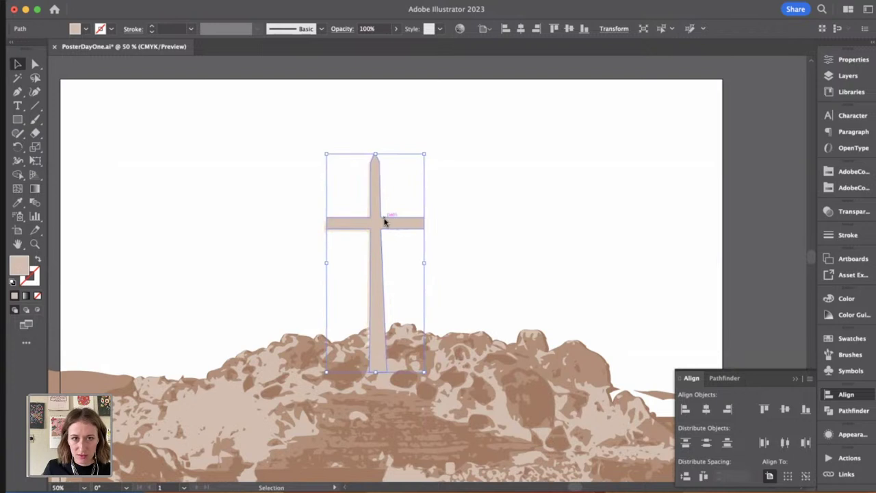
key("Down")
key("Down")
key("Left")
key("Left")
key("Left")
Step: Send the redrawn cross behind the traced cream cross and the rocks, and deselect it
right_click(386, 222)
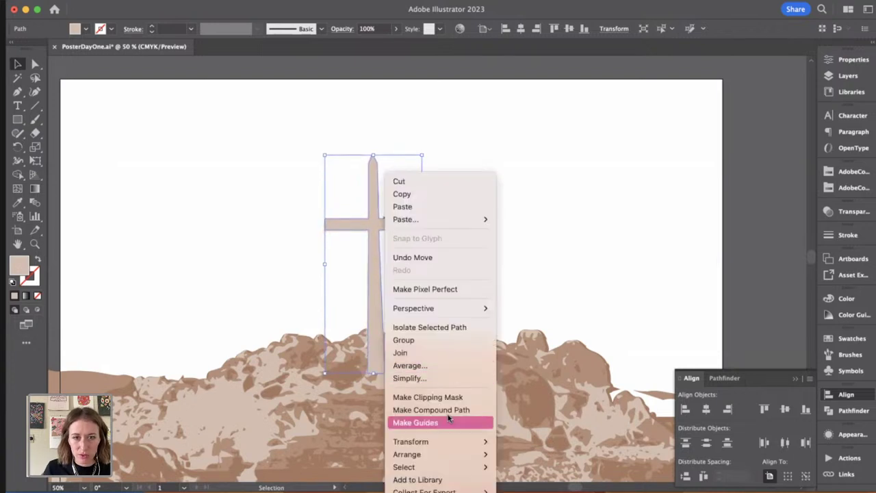
mouse_move(450, 454)
left_click(525, 486)
left_click(550, 242)
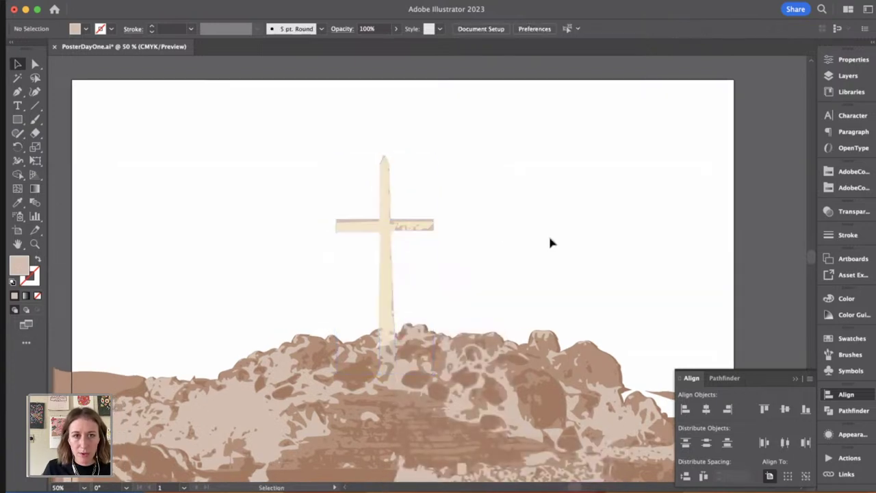
key("super+equal")
key("super+equal")
key("super+equal")
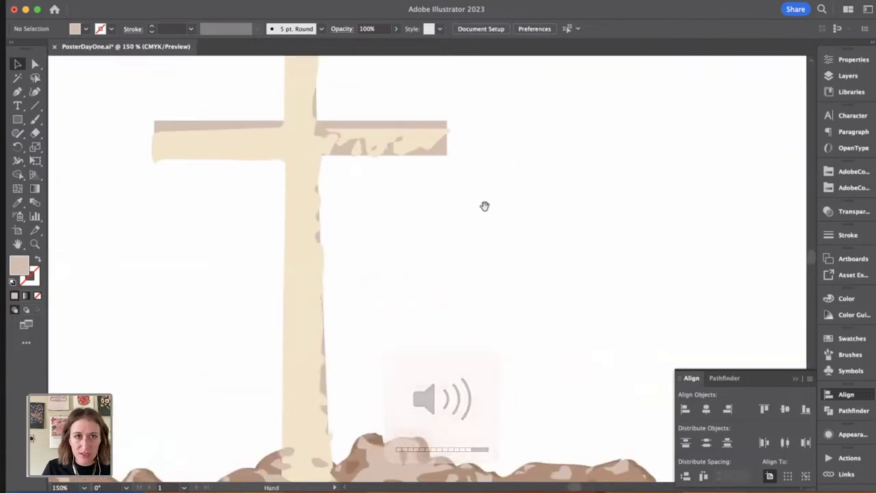
Step: Shift the redrawn cross slightly to match the traced crossbar and extend its right arm a little outward
scroll(297, 192, "up", 3)
scroll(297, 192, "left", 2)
left_click_drag(297, 192, 294, 186)
key("a")
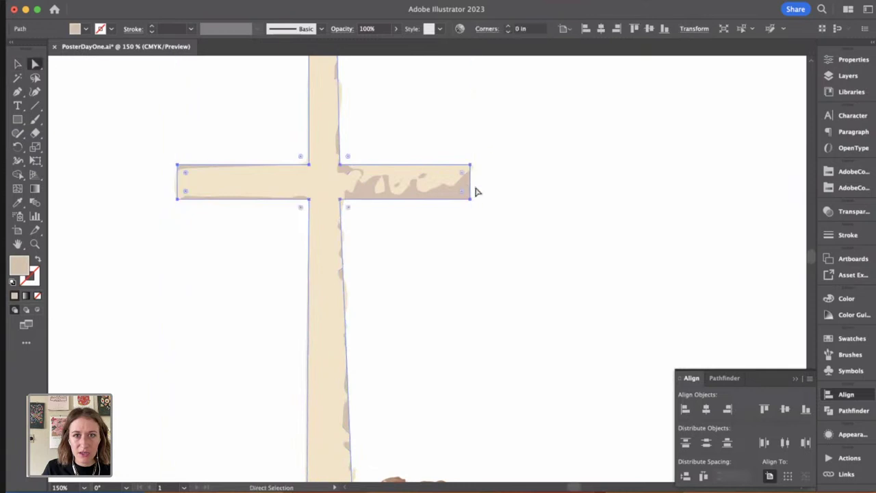
left_click(472, 172)
left_click_drag(471, 171, 477, 169)
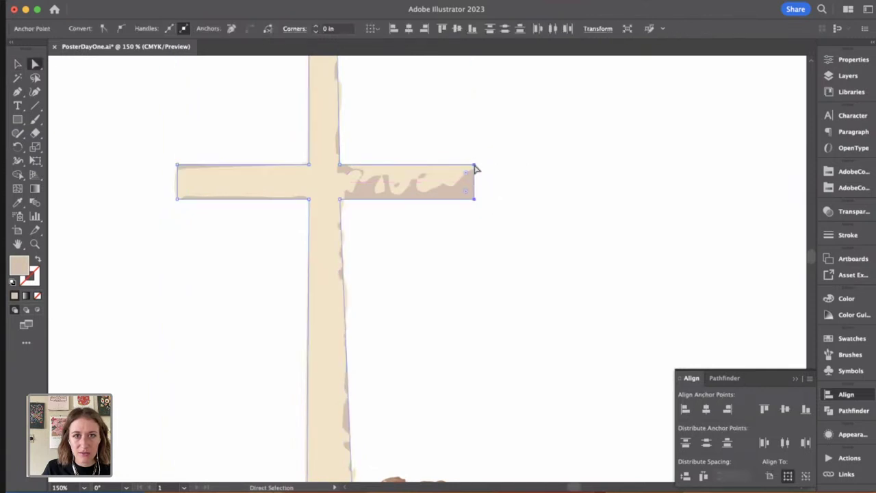
key("v")
left_click(526, 153)
left_click_drag(526, 153, 532, 171)
Step: Move the traced cream cross's two left-arm end corners onto the matching corners of the redrawn cross
left_click(195, 210)
key("super+equal")
key("super+equal")
key("super+equal")
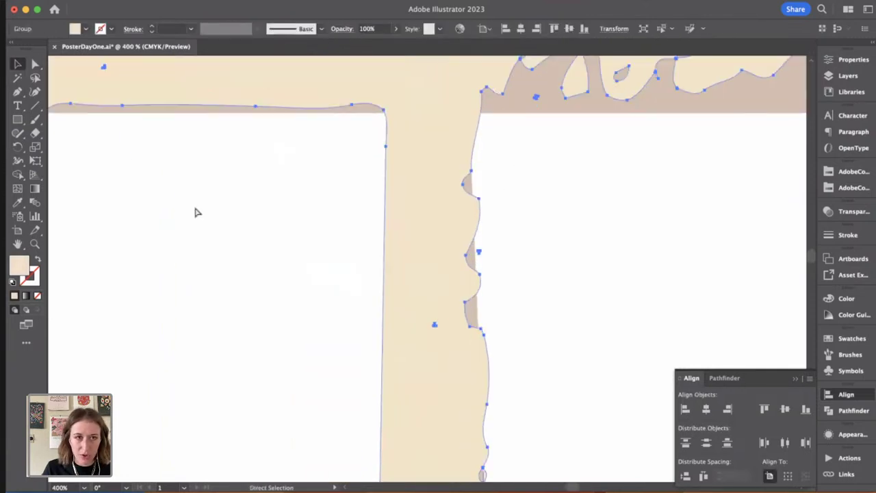
left_click_drag(188, 201, 382, 372)
key("a")
left_click_drag(232, 215, 238, 203)
left_click_drag(236, 294, 236, 288)
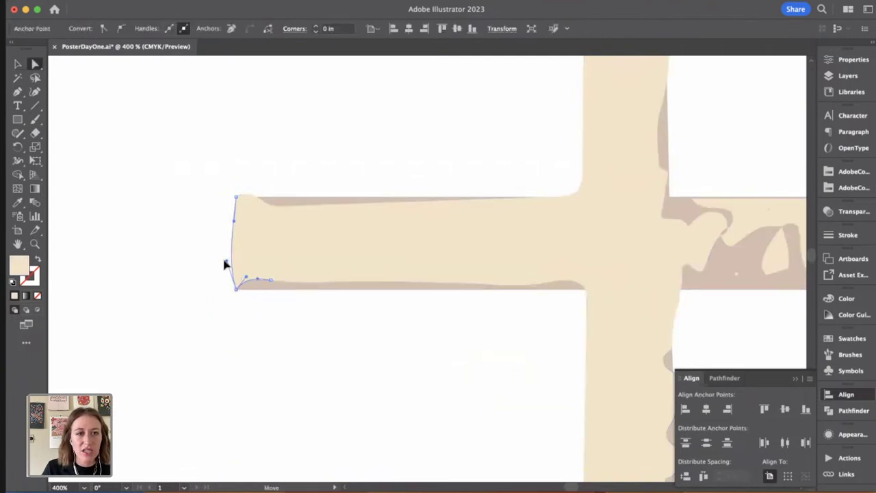
Step: Straighten the upper edge of the cream left arm by moving its anchor point and adjusting the neighbouring curve handles
left_click_drag(276, 203, 277, 198)
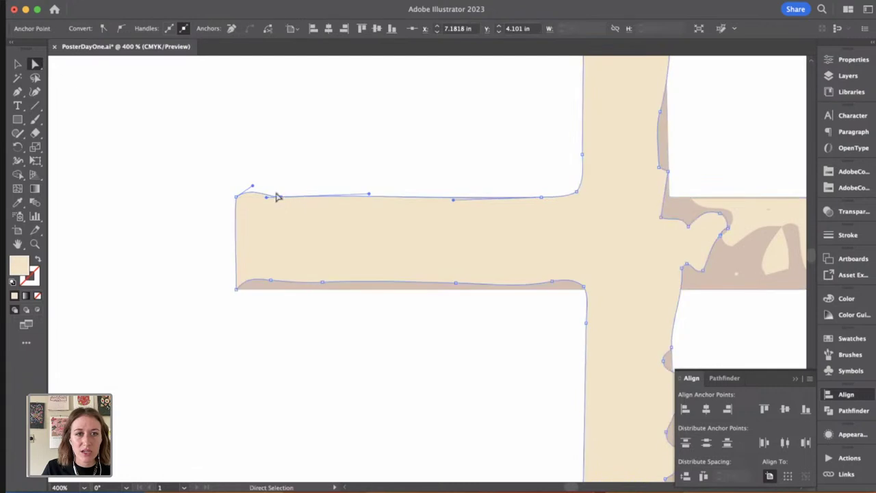
left_click(253, 185)
left_click(254, 188)
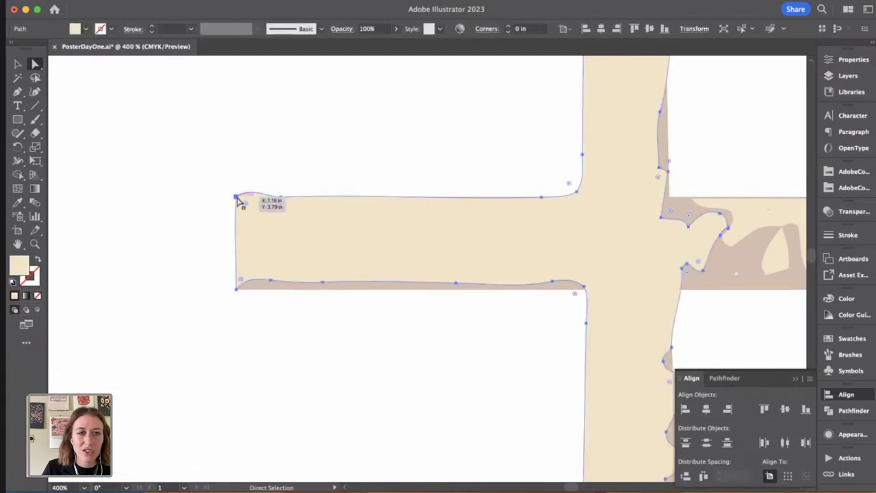
left_click(236, 197)
left_click_drag(253, 193, 254, 196)
left_click(446, 199)
left_click_drag(499, 206, 380, 191)
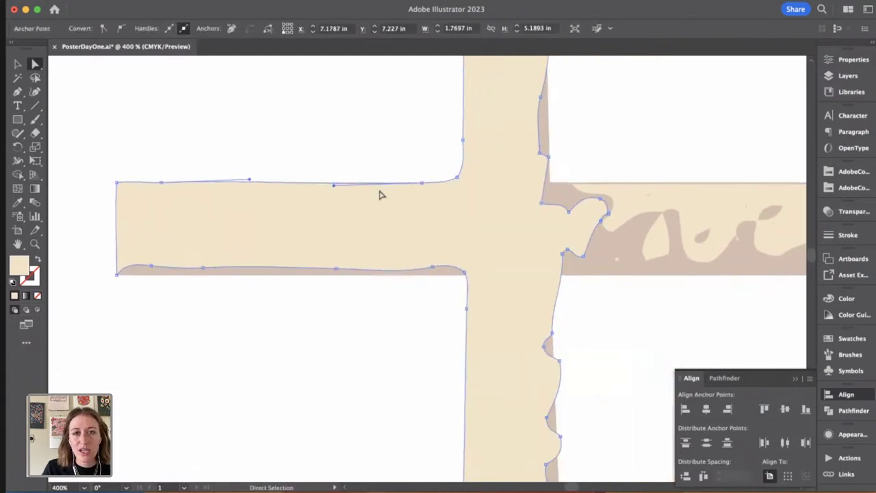
Step: Smooth the bulge on the cream upper post's right edge by deleting its anchor point and moving the adjoining corner inward
scroll(176, 279, "right", 5)
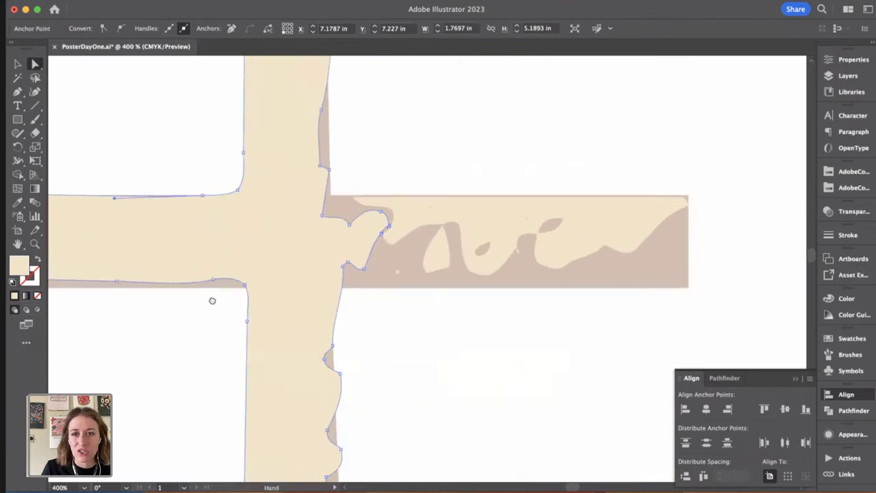
scroll(212, 299, "down", 5)
left_click(342, 348)
key("minus")
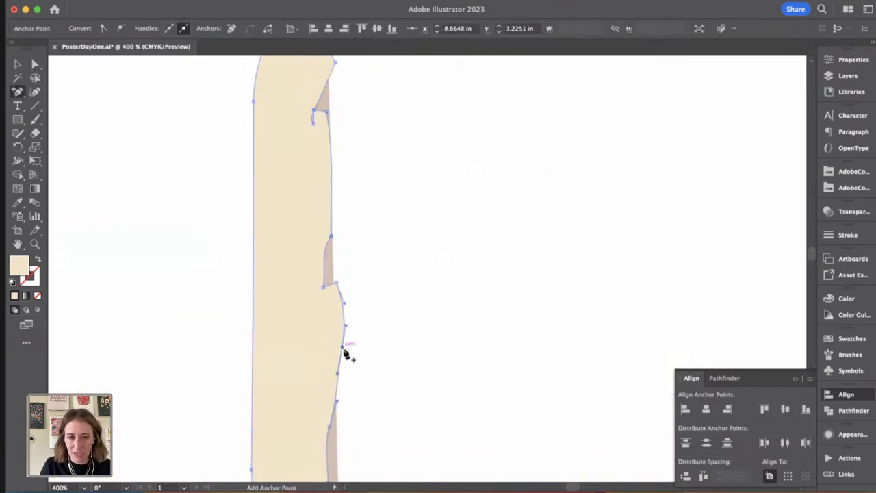
left_click(342, 348)
scroll(349, 352, "up", 2)
key("a")
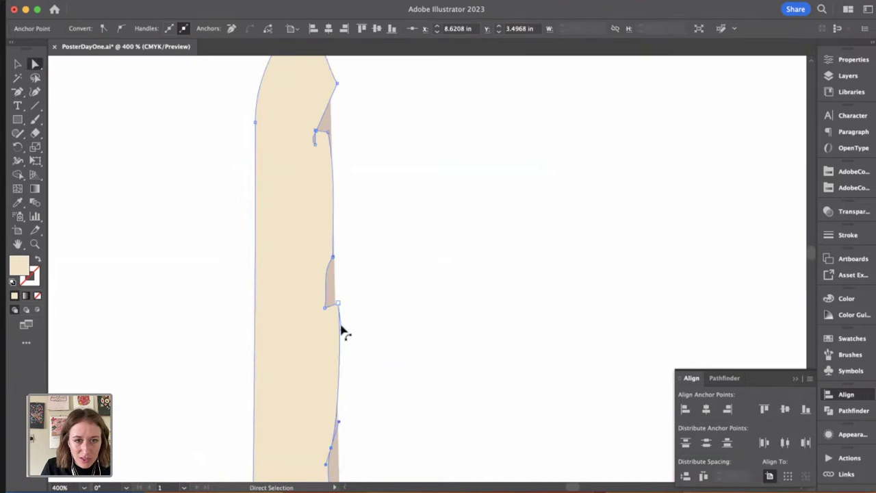
left_click_drag(342, 332, 336, 305)
Step: Move the cream tip's right shoulder anchor onto the redrawn cross's edge and add an anchor point beside the apex
scroll(350, 418, "up", 5)
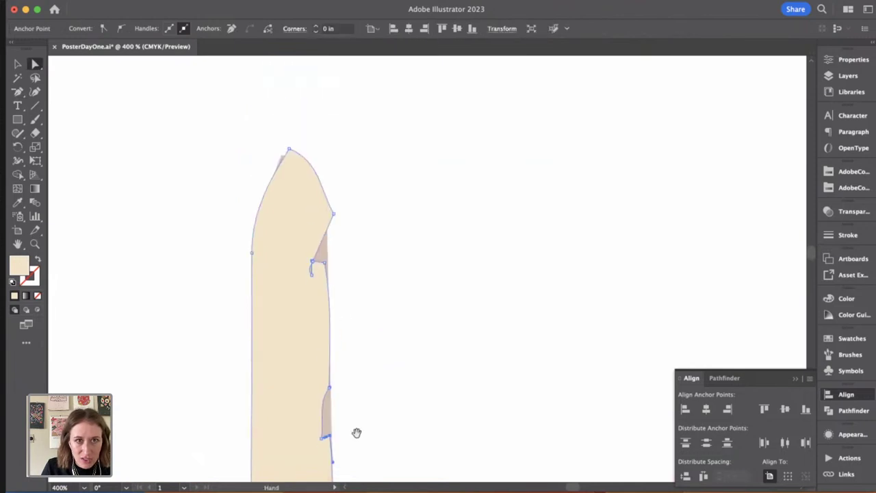
left_click_drag(327, 220, 326, 222)
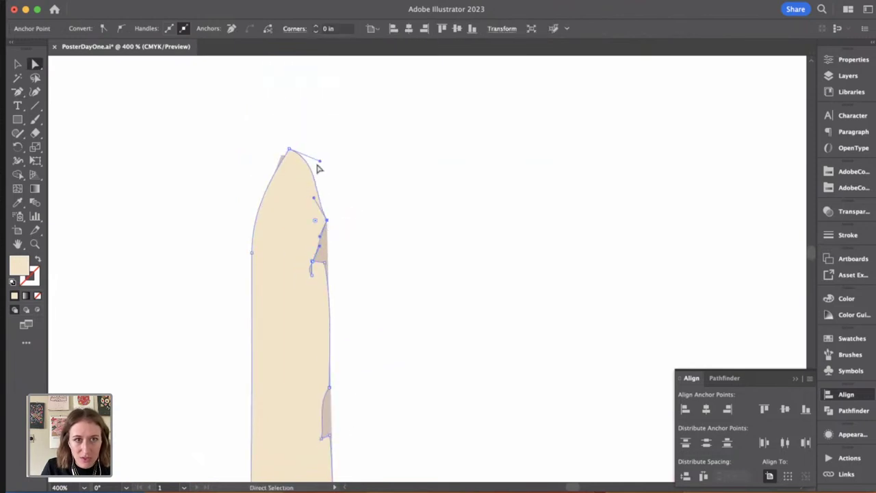
mouse_move(289, 149)
left_mouse_down()
mouse_move(281, 156)
mouse_move(303, 171)
mouse_move(294, 163)
left_mouse_up()
key("plus")
left_click(302, 172)
Step: Shorten the curve handles between the tip's two top anchor points to give the cream cross a nearly flat top
key("a")
key("super+equal")
key("super+equal")
key("super+equal")
key("super+equal")
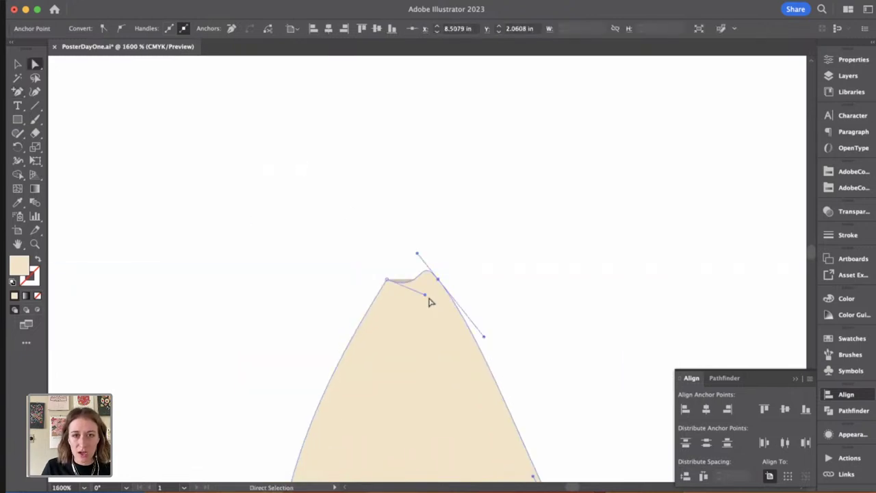
left_click_drag(427, 299, 400, 283)
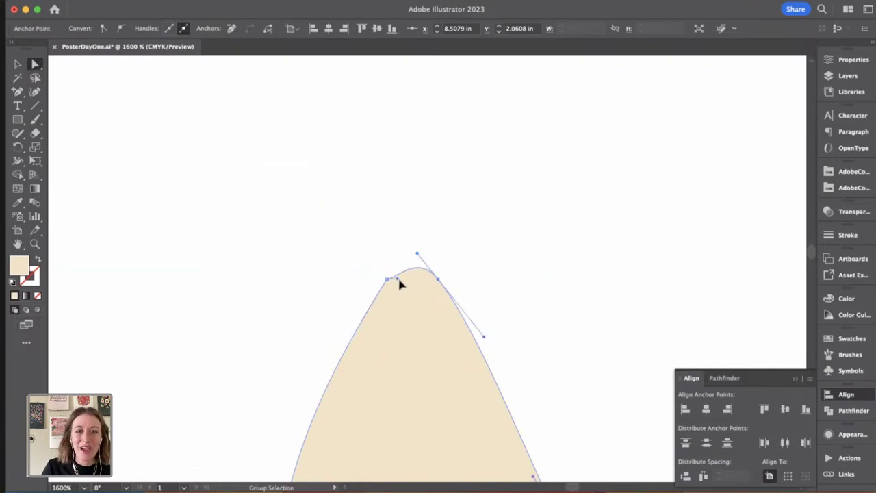
left_click_drag(418, 253, 425, 275)
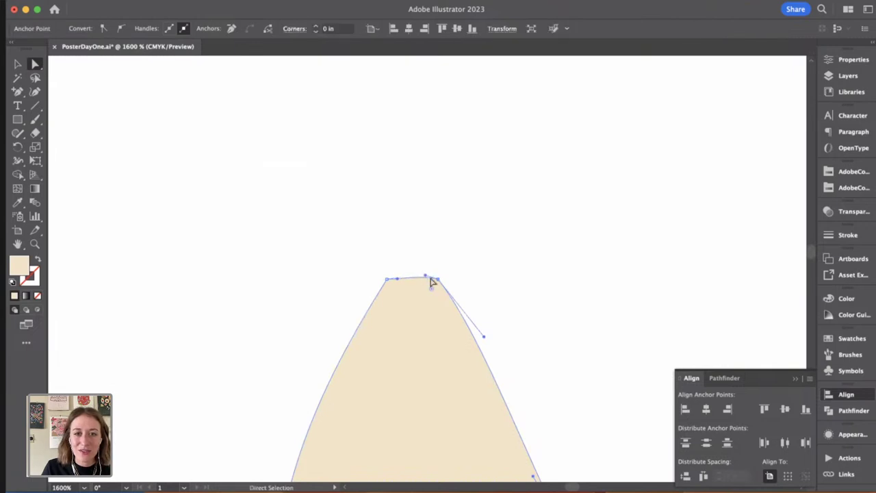
Step: Adjust the right shoulder anchor's handle so the tip's right side curves outward
scroll(489, 263, "down", 2)
scroll(447, 263, "down", 3)
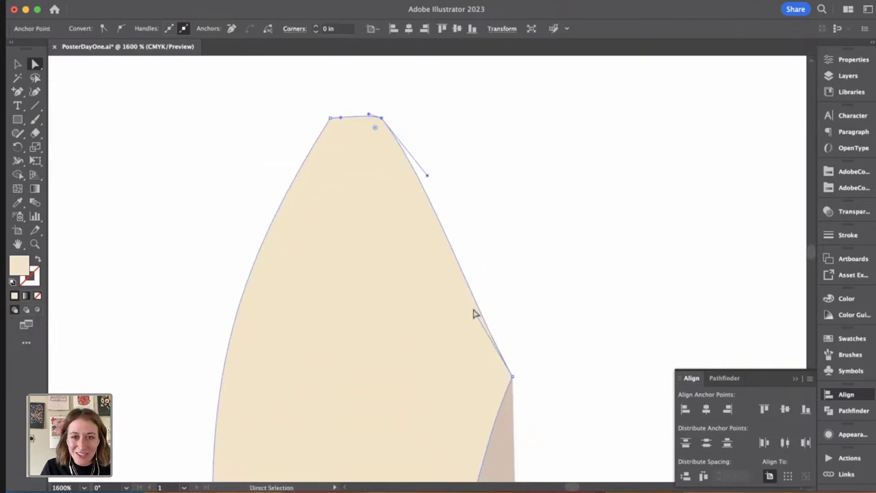
left_click_drag(478, 318, 492, 298)
Step: Pull apart the overlapping anchor points in the notch below the tip's right shoulder
scroll(506, 278, "down", 10)
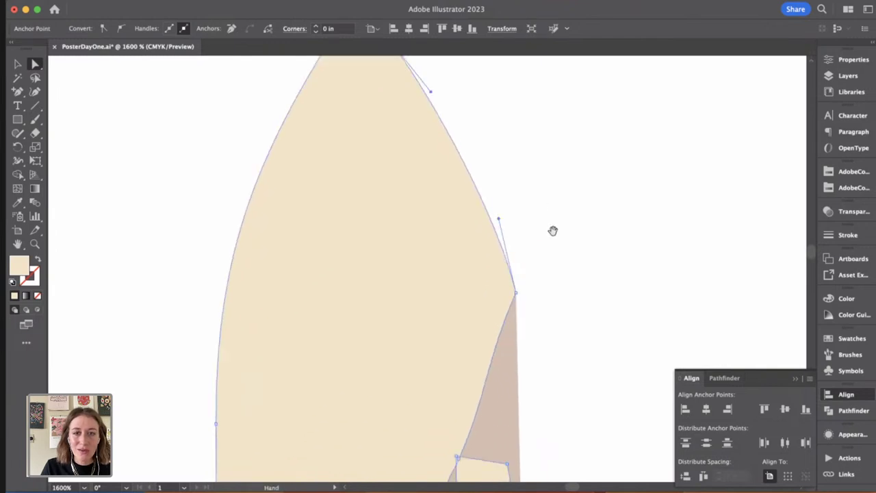
scroll(554, 231, "right", 3)
left_click_drag(379, 251, 387, 268)
left_click_drag(414, 260, 437, 259)
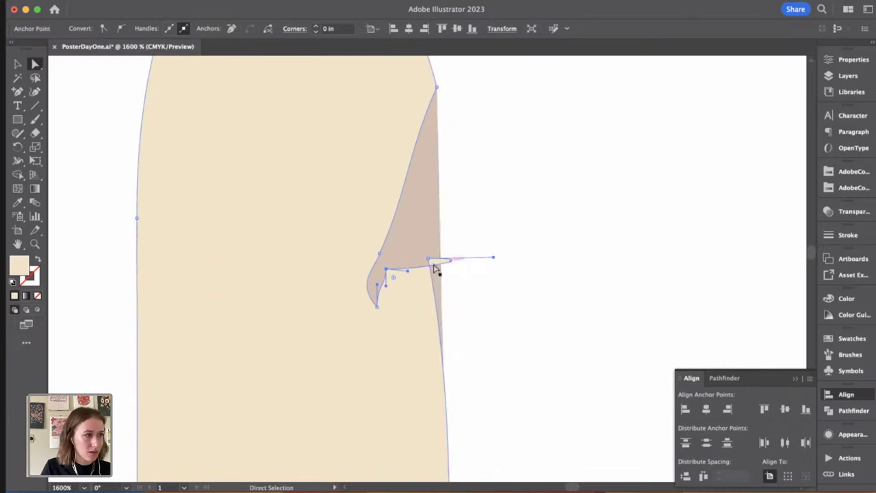
key("super+z")
Step: Move the notch's lower-right corner anchor onto the redrawn cross's right edge
left_click_drag(499, 299, 474, 256)
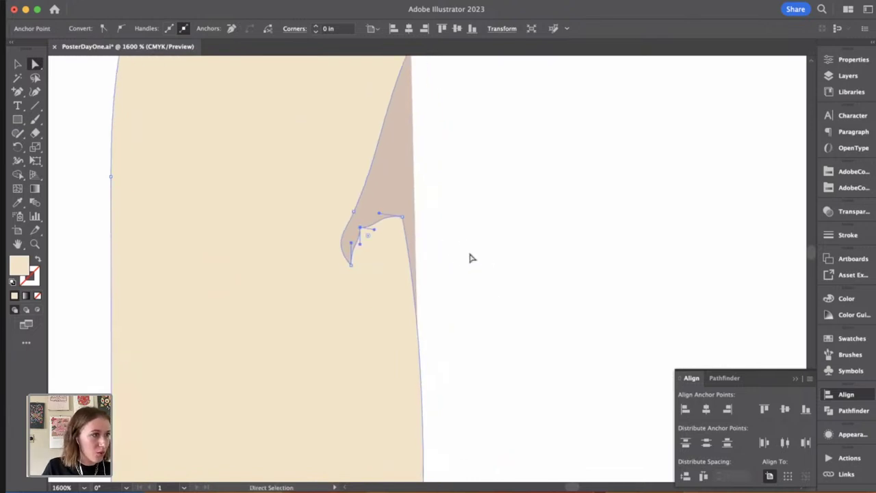
left_click_drag(454, 228, 478, 273)
left_click_drag(428, 260, 439, 266)
left_click(477, 353)
scroll(478, 352, "down", 1)
left_click(436, 340)
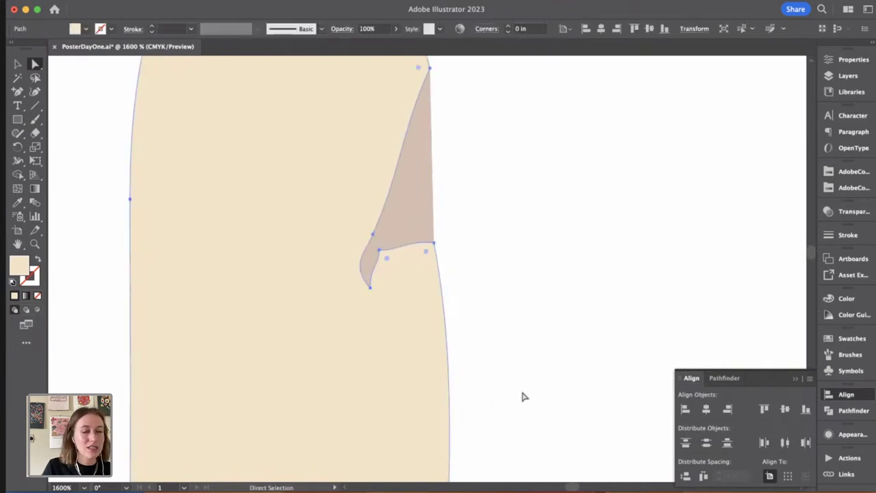
Step: Adjust the downward curve handle of the notch's lower-right anchor so the cream edge follows the redrawn cross's right side
left_click(434, 243)
scroll(464, 295, "down", 2)
left_click_drag(440, 329, 427, 329)
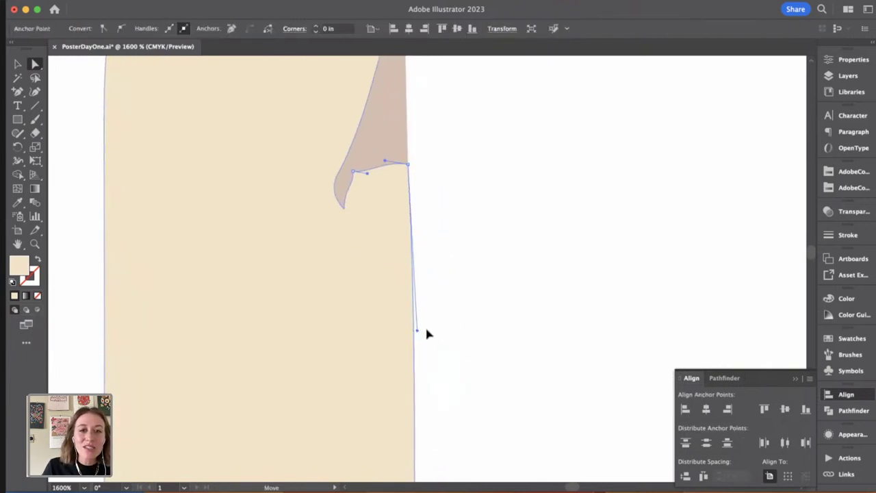
left_click(471, 331)
Step: Select the redrawn cross behind the traced one and fill it with the cream sampled from the traced cross
key("super+minus")
key("super+minus")
key("super+minus")
key("super+minus")
key("super+minus")
key("v")
left_click_drag(536, 367, 406, 268)
scroll(446, 315, "down", 3)
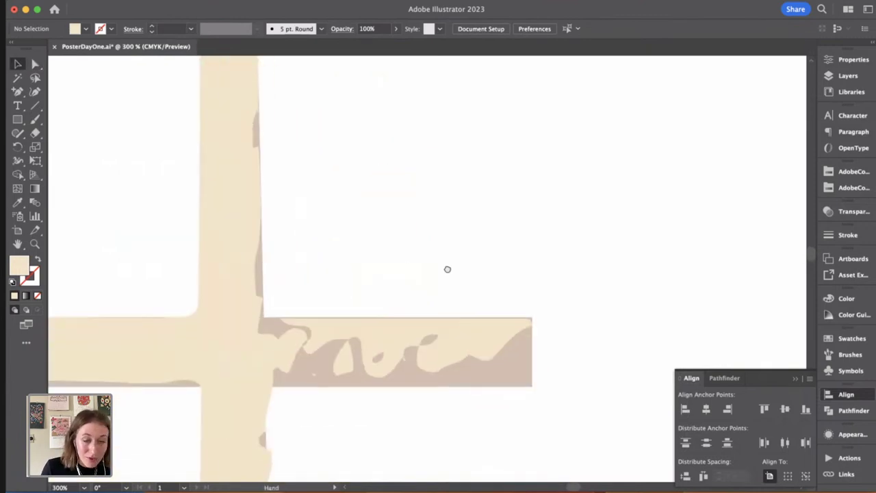
key("super+minus")
key("super+minus")
key("super+minus")
left_click(445, 298)
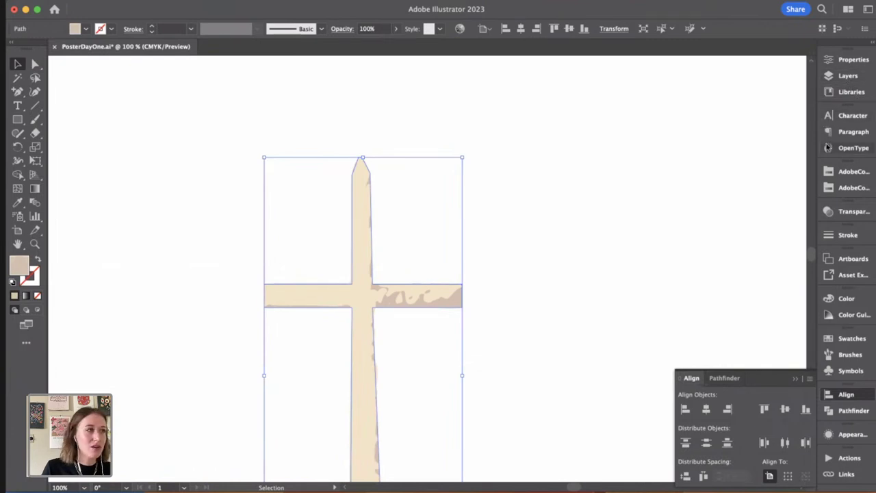
left_click(856, 75)
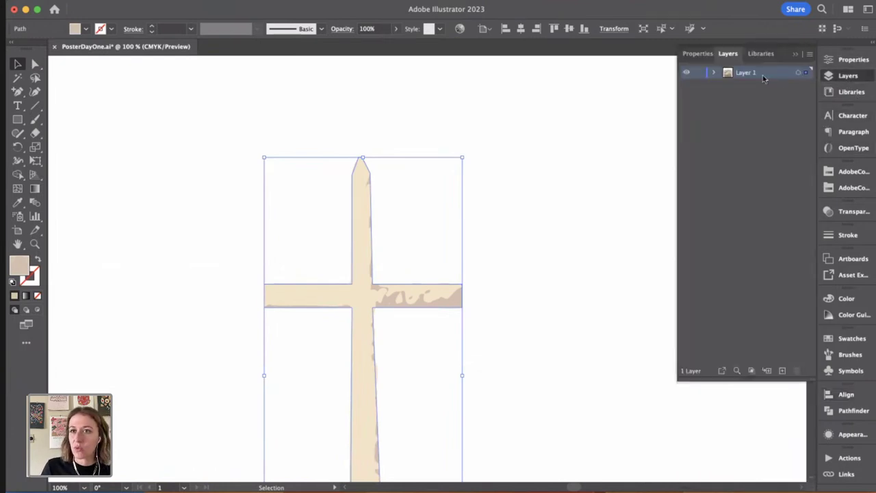
left_click(850, 77)
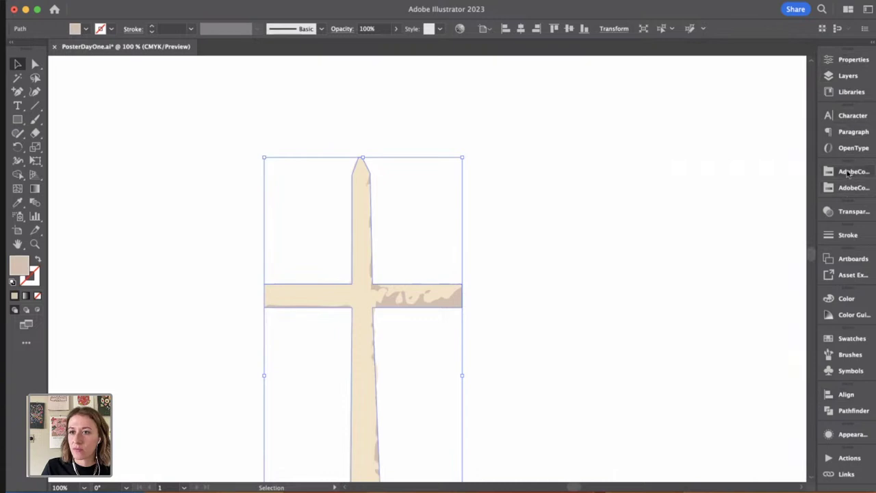
key("i")
left_click(446, 297)
key("v")
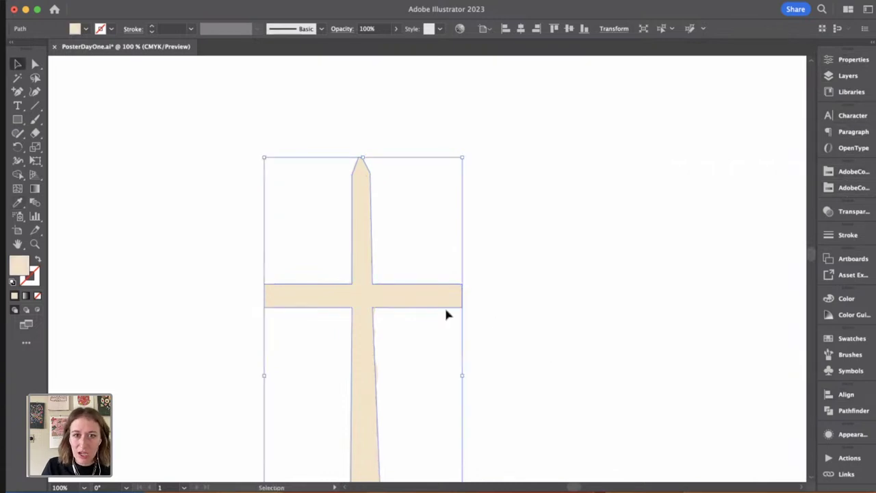
Step: Bring up the color guide's shades and tints for the redrawn cross's cream fill
left_click(856, 339)
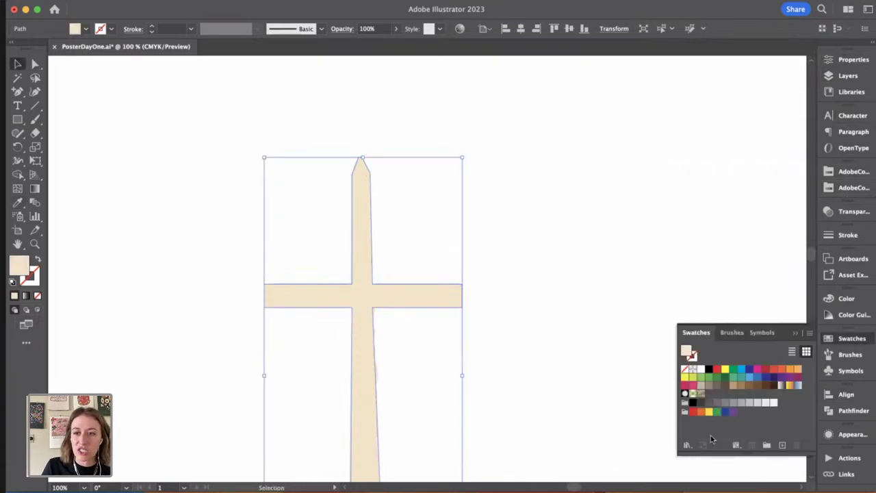
left_click(854, 314)
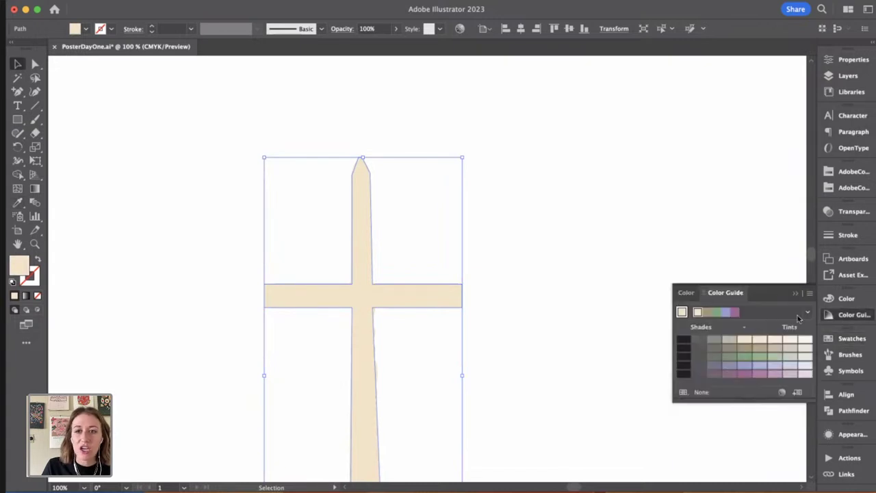
Step: Fill the selected highlight shape of the cross with a pale cream tint from the Color Guide
left_click(791, 343)
left_click(568, 285)
scroll(550, 224, "down", 4)
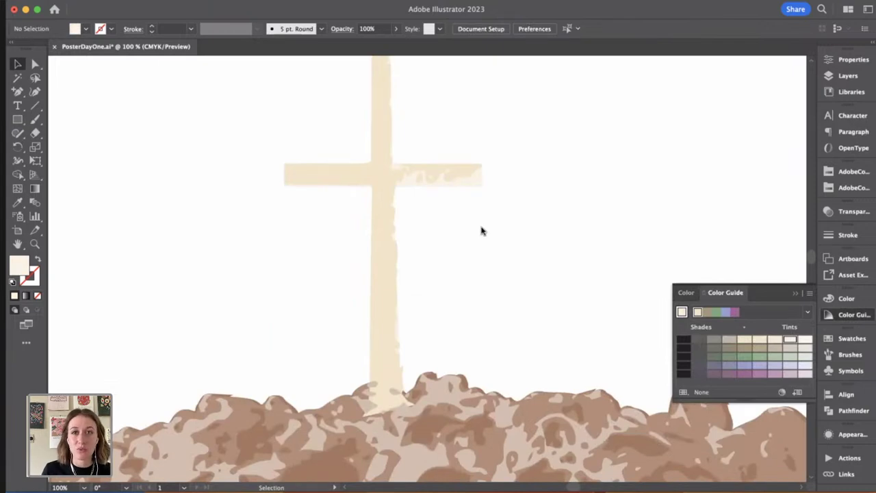
Step: Delete the stray distant ridge shape in the sky beside the hill's right slope
key("super+minus")
key("super+minus")
left_click_drag(597, 303, 398, 128)
left_click_drag(444, 144, 540, 254)
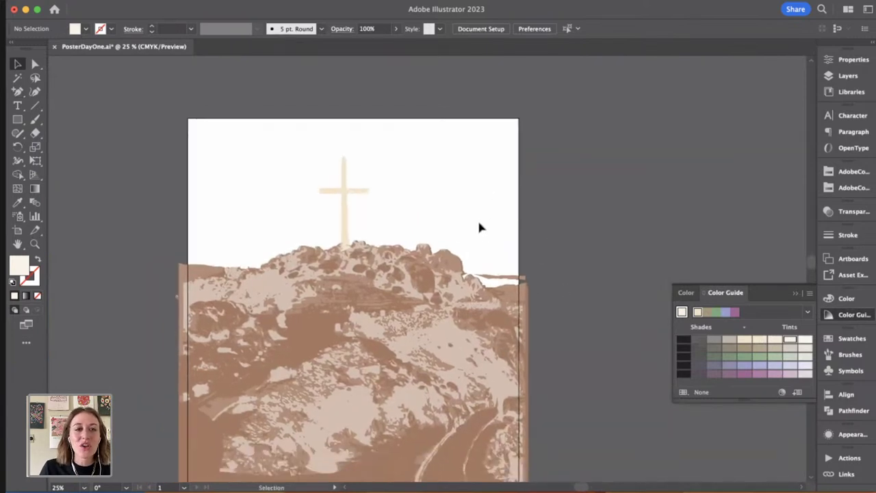
left_click_drag(146, 110, 505, 411)
left_click_drag(505, 410, 466, 232)
left_click_drag(408, 181, 407, 221)
left_click(554, 195)
left_click_drag(526, 156, 542, 266)
key("a")
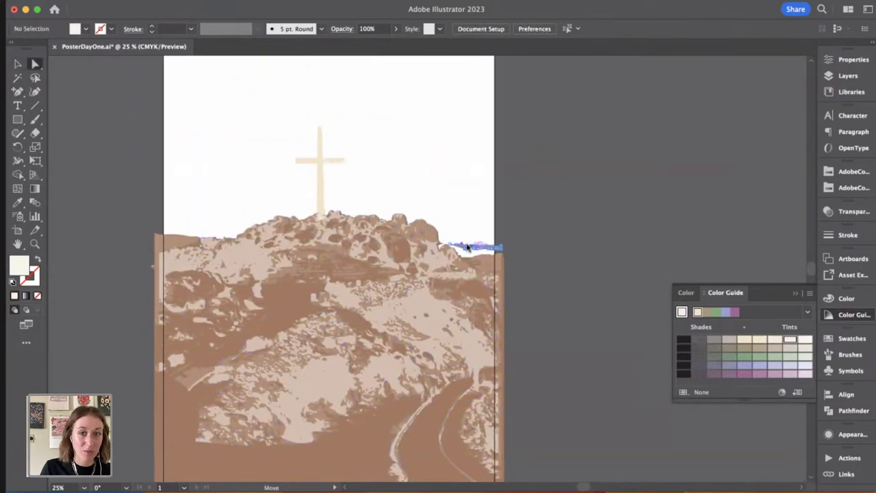
left_click(470, 246)
key("Delete")
left_click_drag(465, 190, 482, 219)
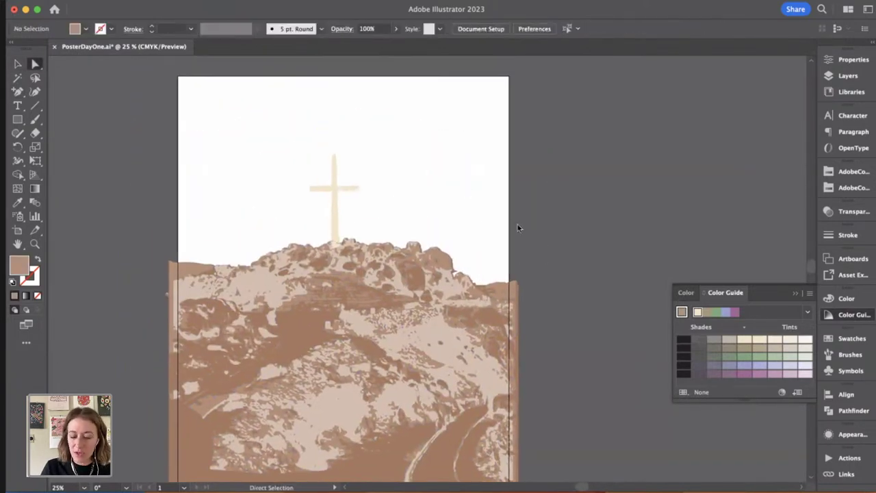
Step: Delete the anchor points forming the white notch in the hill outline below the large rounded boulder on the right slope
key("super+equal")
key("super+equal")
key("super+equal")
key("super+equal")
key("super+equal")
left_click_drag(615, 226, 511, 201)
left_click(487, 262)
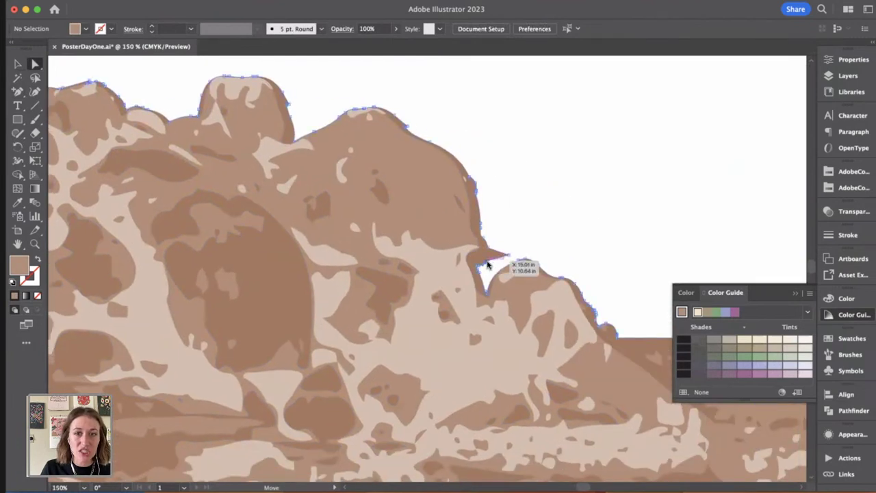
left_click_drag(488, 265, 487, 268)
key("minus")
left_click(488, 274)
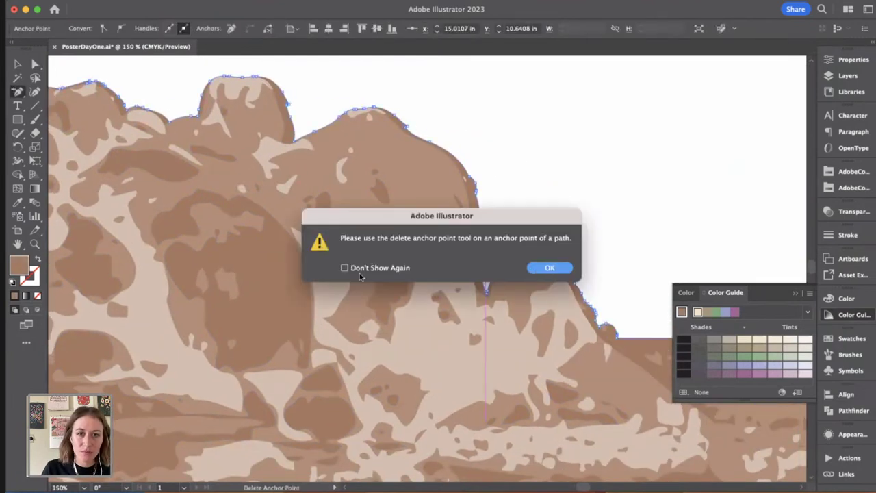
left_click(551, 268)
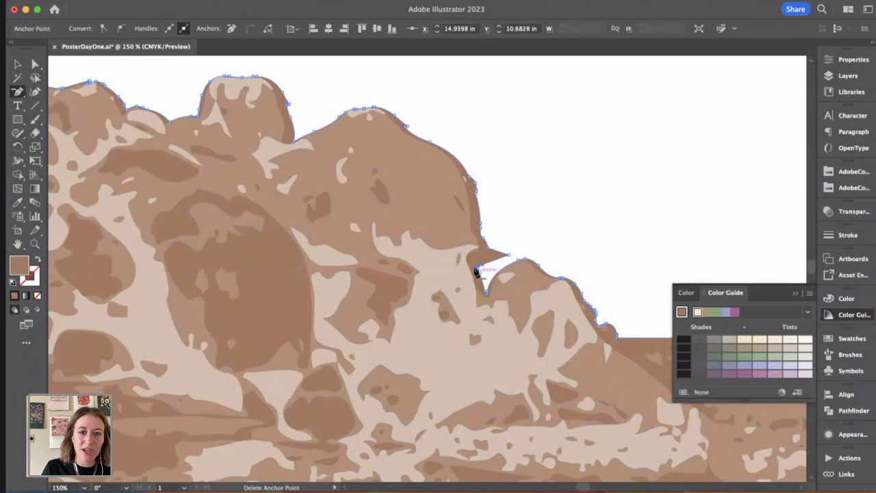
left_click(481, 273)
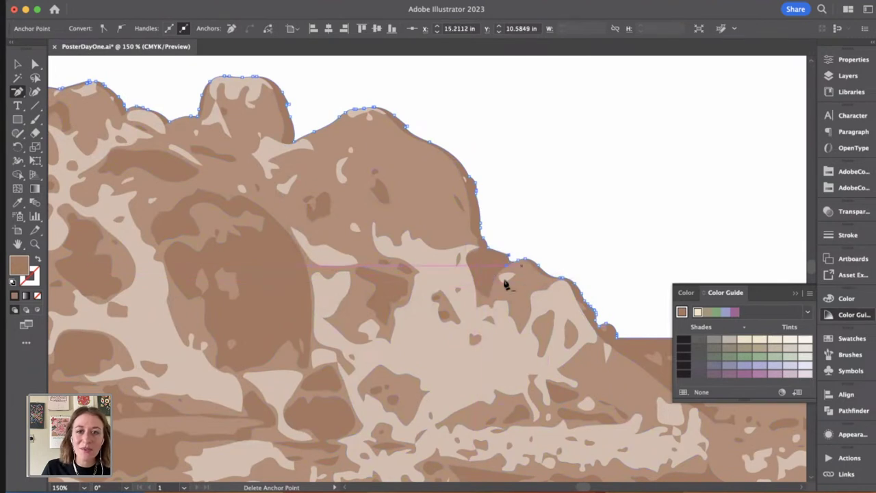
Step: Adjust the direction handle of the remaining corner anchor point so the hill outline curves smoothly into the next rock
scroll(504, 284, "up", 5)
key("a")
left_click(424, 271)
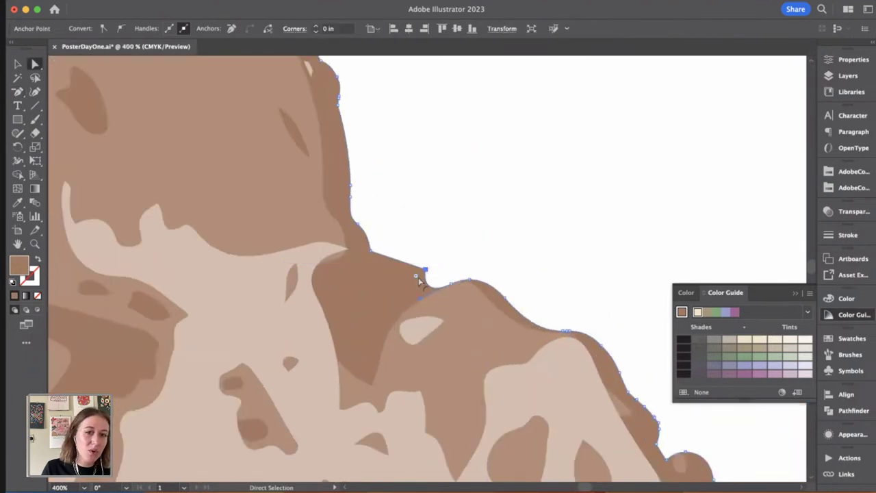
left_click_drag(416, 276, 377, 292)
left_click(460, 199)
left_click_drag(417, 204, 524, 222)
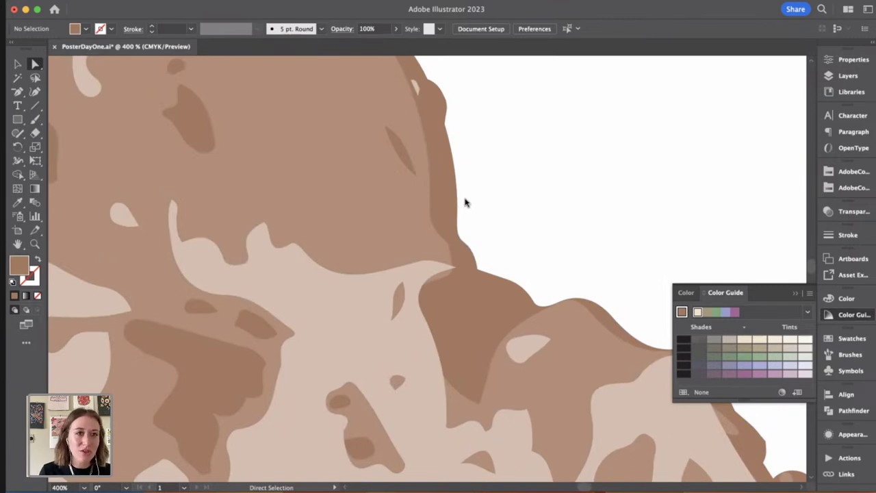
Step: Examine the cleaned-up hill outline and the cross within the whole poster composition
key("super+minus")
key("super+minus")
key("super+minus")
key("super+minus")
key("super+minus")
key("super+minus")
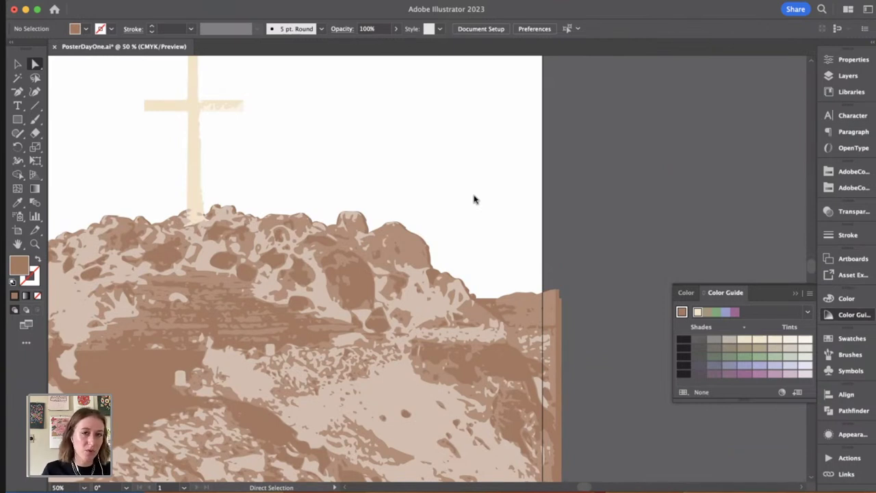
scroll(476, 200, "up", 3)
scroll(476, 201, "left", 3)
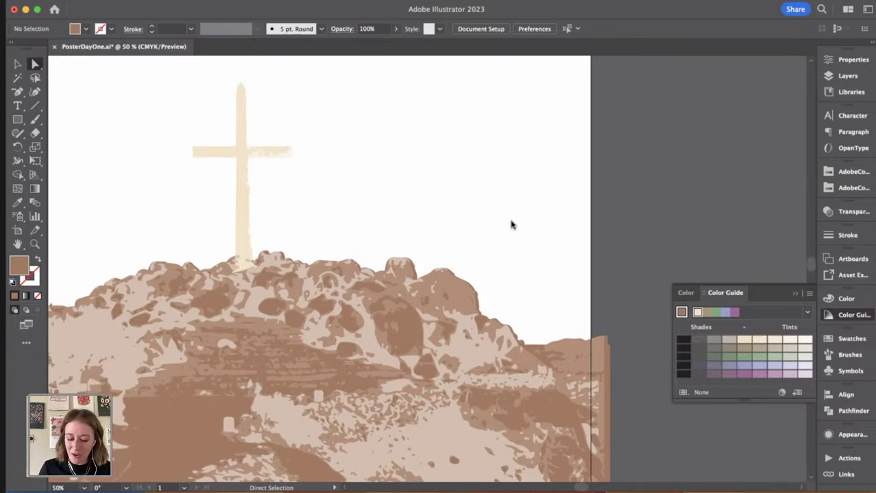
key("super+minus")
key("super+minus")
scroll(465, 209, "left", 3)
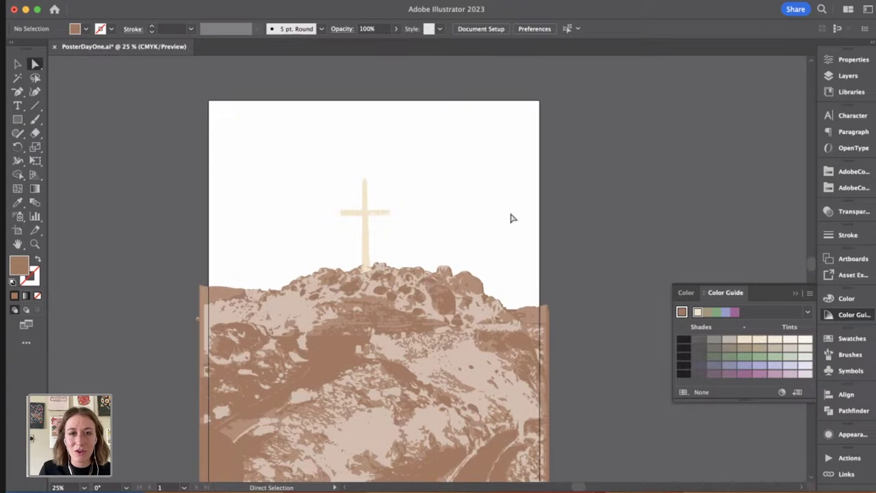
left_click_drag(528, 212, 463, 147)
scroll(165, 162, "up", 2)
scroll(164, 163, "left", 1)
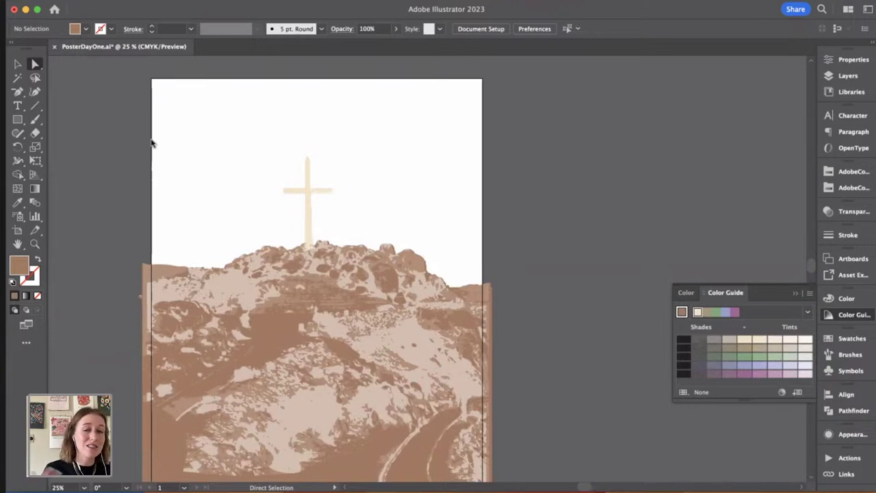
scroll(116, 132, "right", 1)
scroll(116, 133, "down", 1)
left_click_drag(137, 94, 499, 322)
scroll(515, 247, "down", 4)
scroll(515, 247, "right", 1)
key("c")
left_click_drag(506, 217, 530, 274)
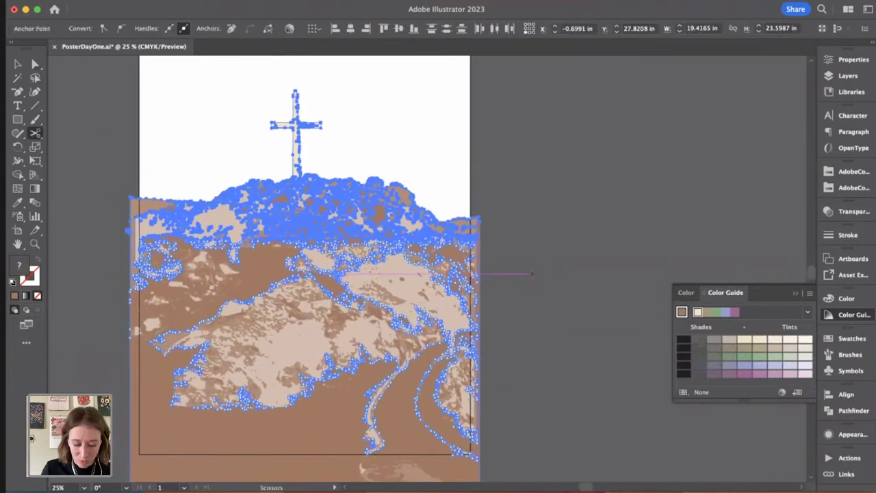
key("v")
scroll(550, 244, "up", 1)
left_click(558, 255)
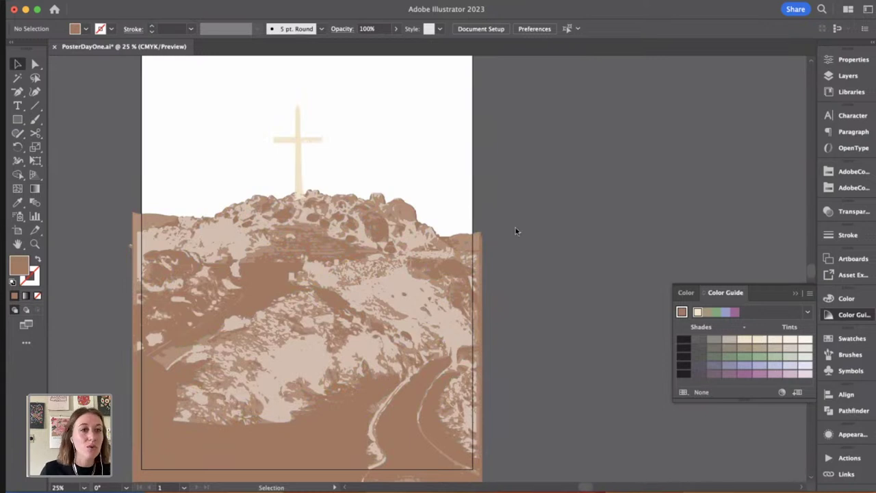
Step: Switch to Chrome to view the Grand Canyon National Park poster as a reference and return to Illustrator
scroll(515, 231, "up", 2)
scroll(516, 231, "left", 1)
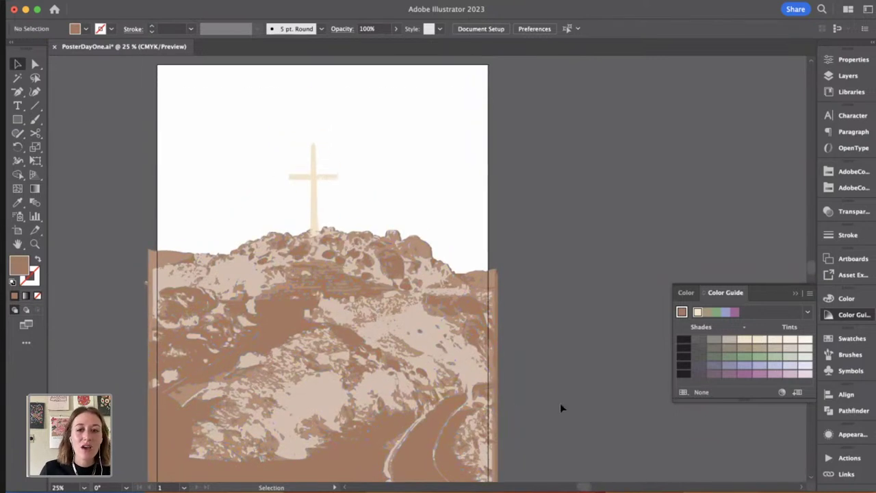
key("super+Tab")
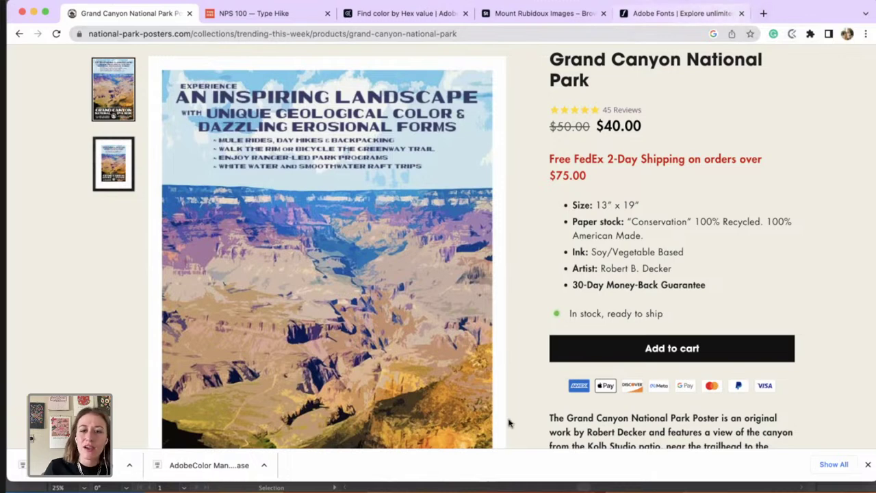
left_click(445, 485)
Step: Create a small portrait artboard about 6 by 8.5 in and place it to the right of the poster artboard
left_click_drag(563, 311, 321, 247)
key("super+minus")
key("super+minus")
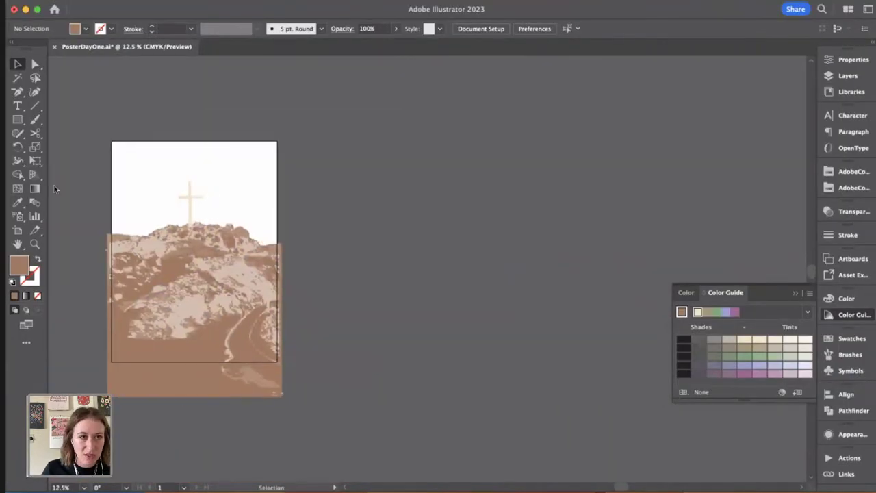
left_click(18, 230)
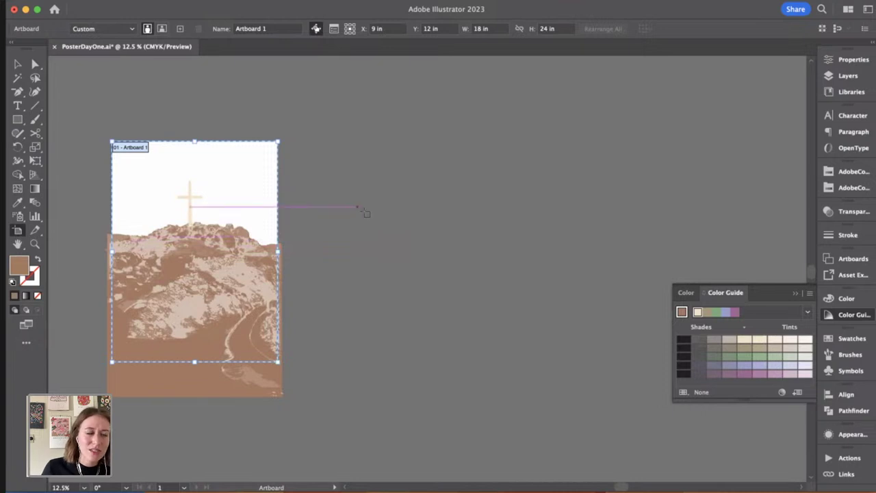
left_click_drag(322, 187, 377, 267)
left_click_drag(354, 233, 410, 286)
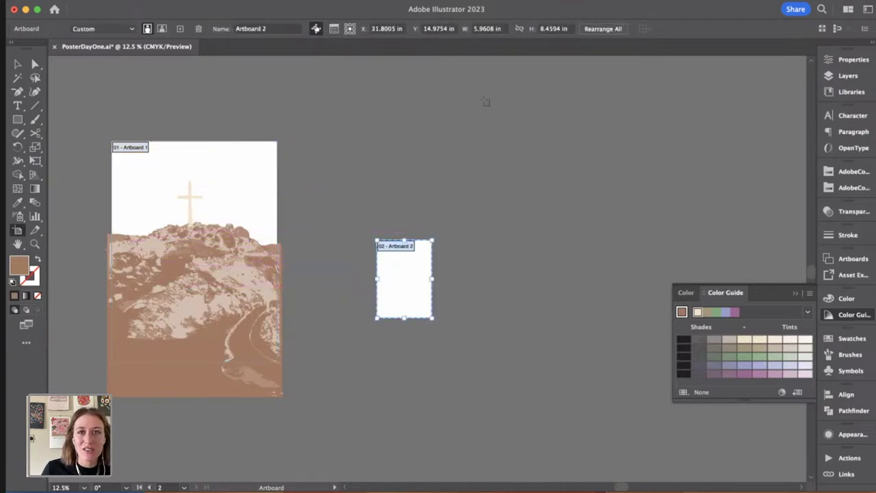
Step: Try to set the new artboard's size by entering 1080x1350px as its width
left_click(505, 31)
type("1080x")
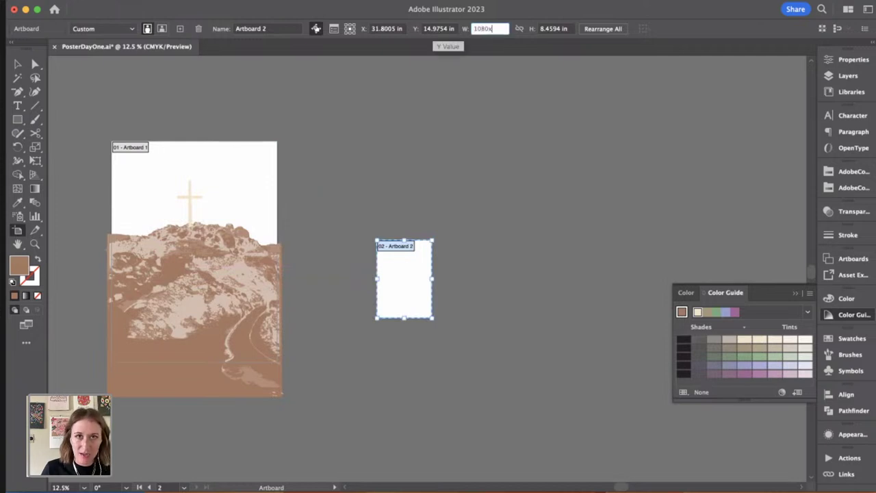
type("1")
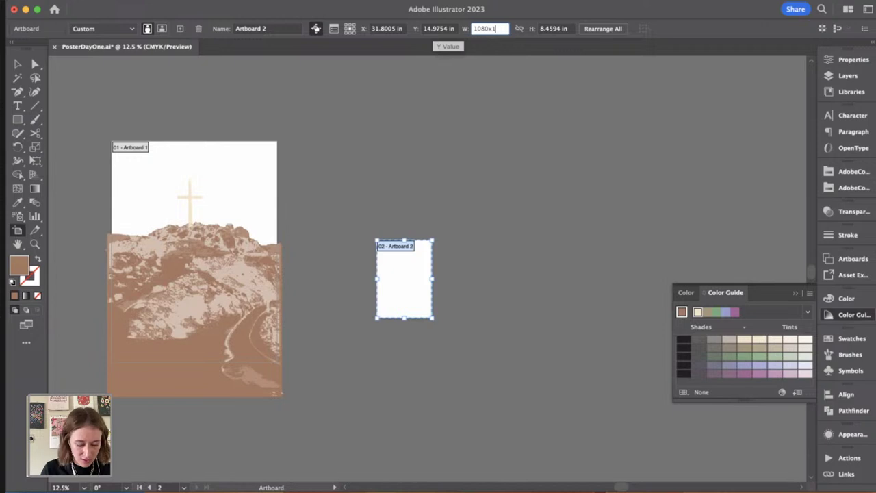
type("450350px")
key("Return")
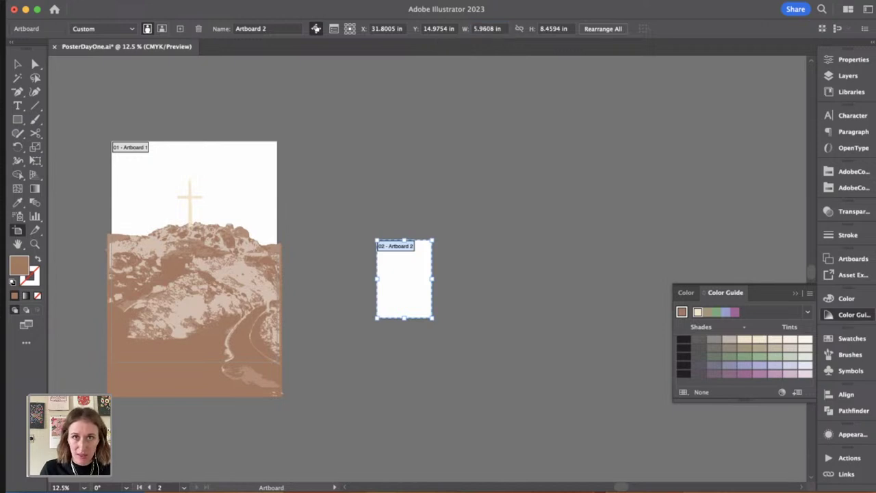
Step: Duplicate Artboard 2 to its right and resize the original to 1080 px wide by 1350 px high
left_click_drag(415, 274, 528, 274, "alt")
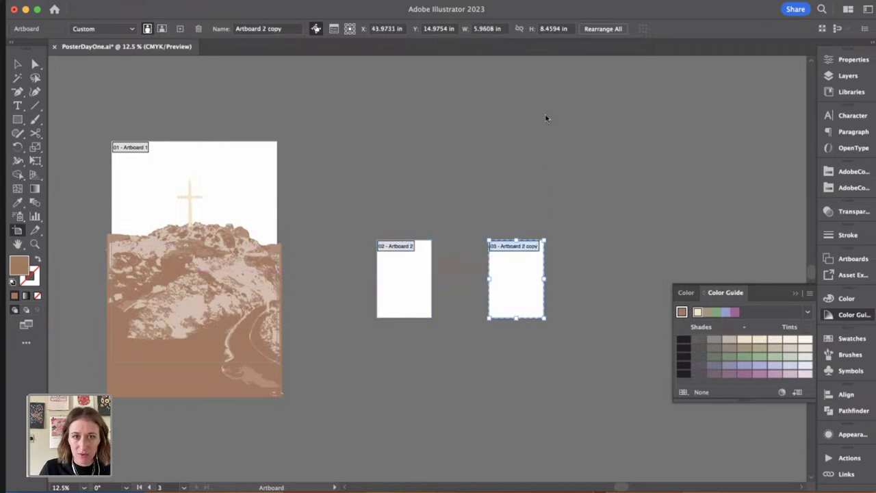
left_click_drag(424, 277, 427, 273)
left_click(499, 31)
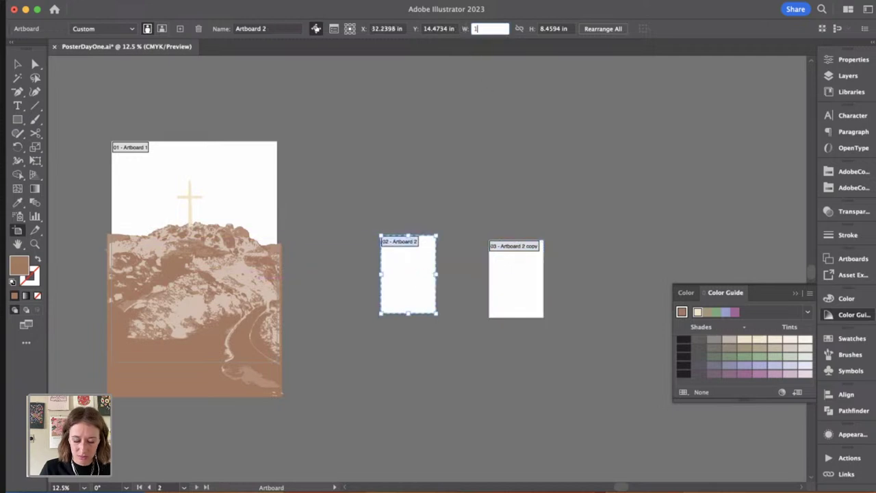
type("1080")
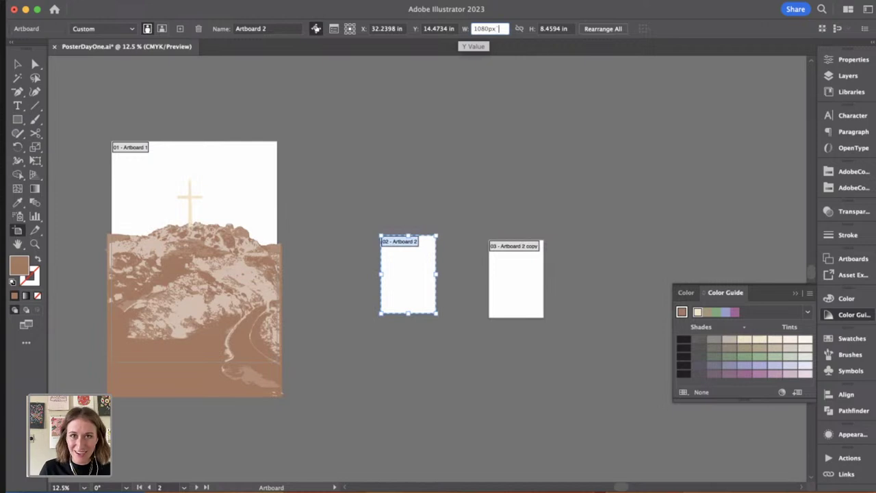
key("Tab")
type("1")
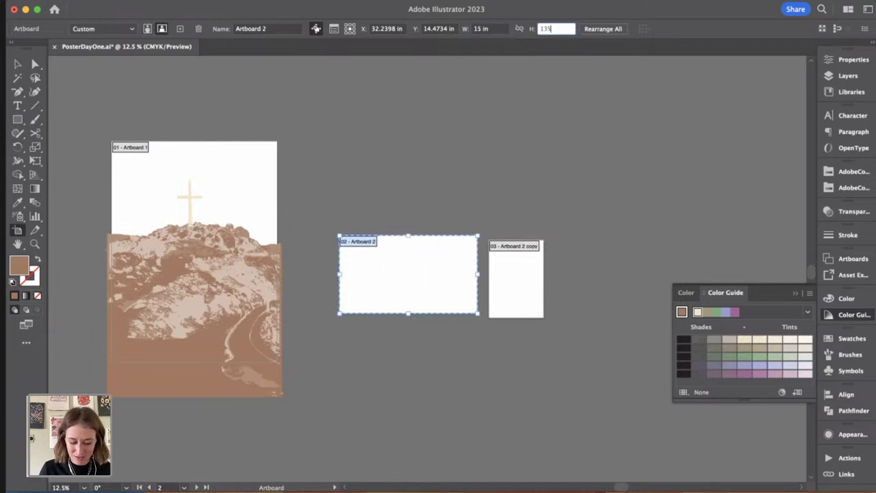
type("350px")
key("Return")
Step: Move the duplicated artboard farther right of Artboard 2, to about X 51.44 in and Y 14.22 in
left_click(528, 289)
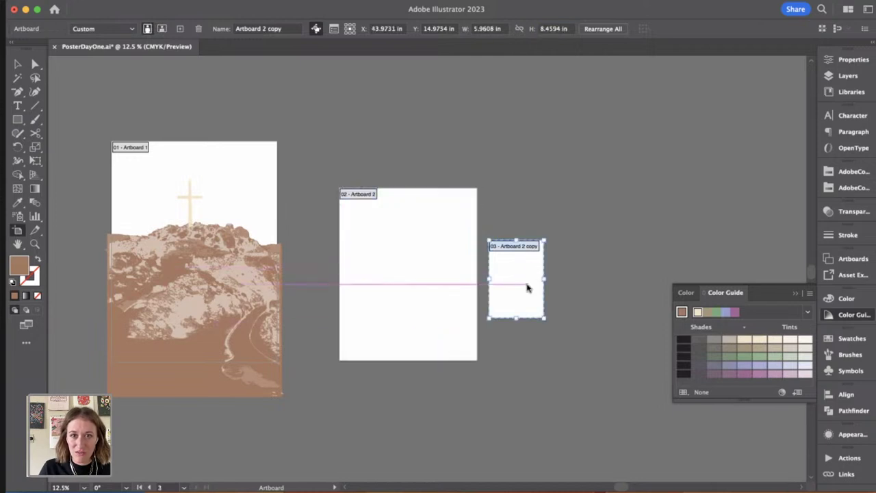
left_click(505, 29)
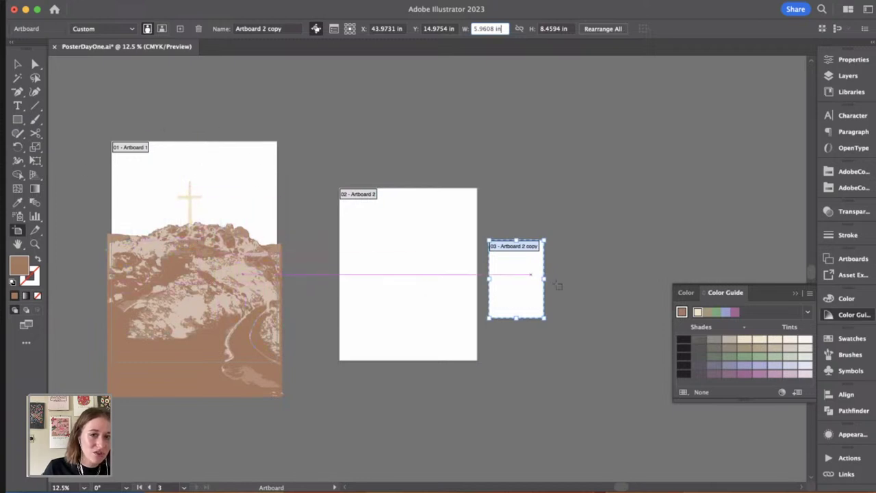
left_click_drag(541, 281, 659, 254)
key("space")
left_click_drag(648, 278, 416, 291)
key("space")
left_click_drag(236, 236, 600, 221)
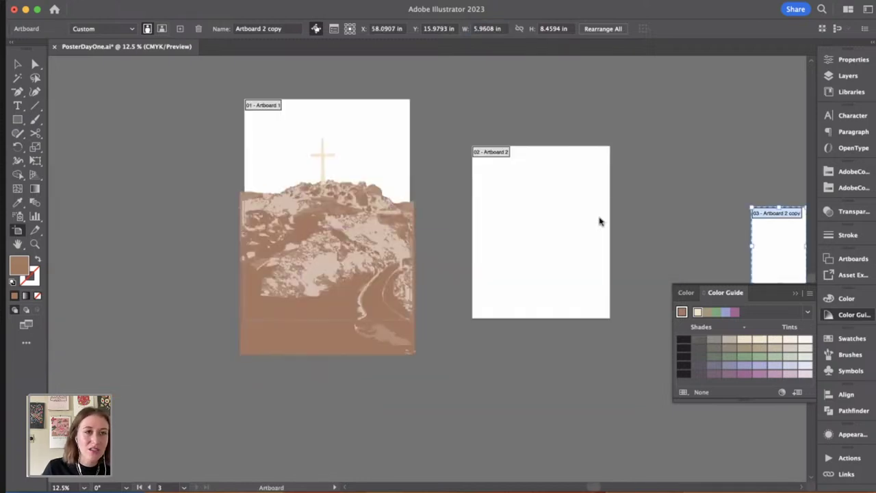
left_click_drag(589, 191, 292, 177)
left_click_drag(499, 231, 459, 223)
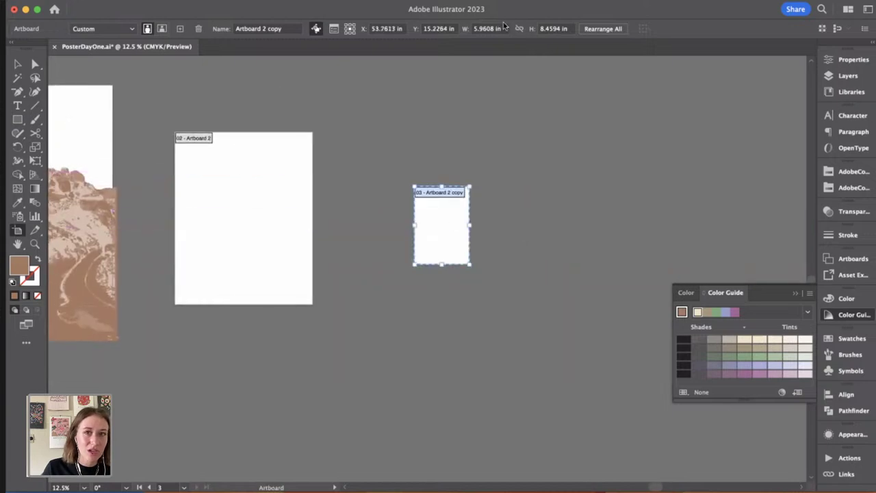
left_click_drag(504, 29, 450, 26)
scroll(466, 84, "left", 5)
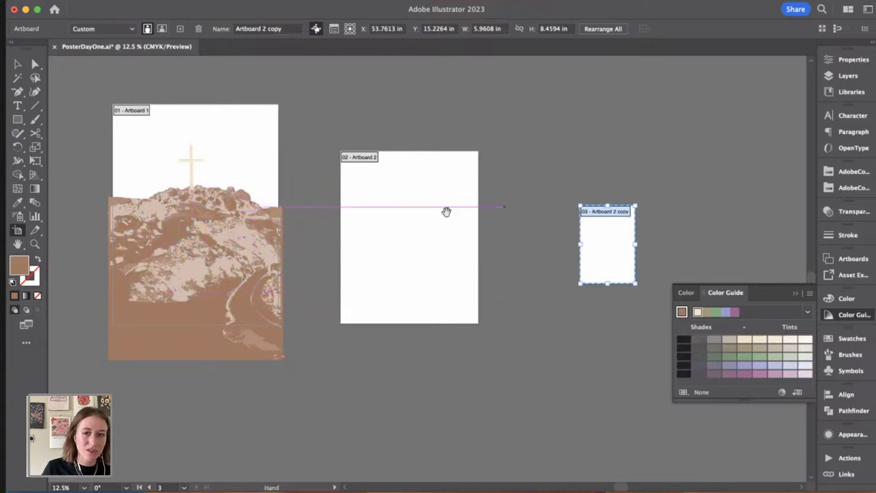
scroll(446, 209, "right", 5)
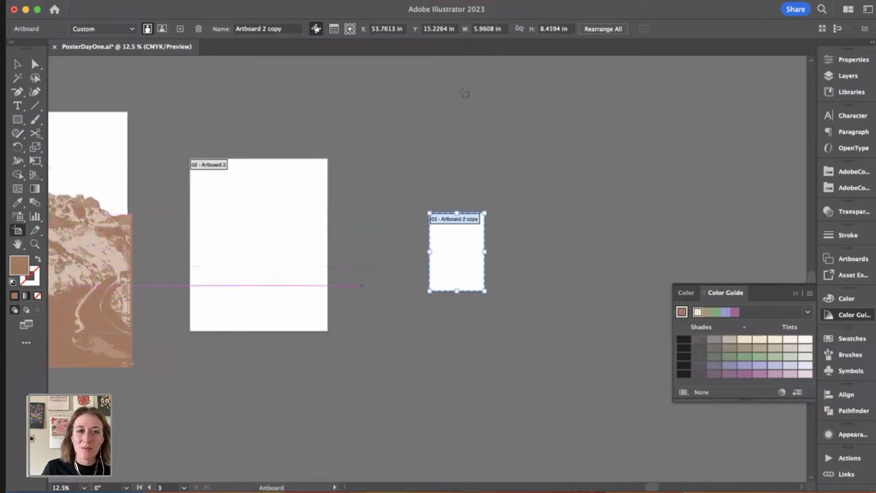
scroll(310, 264, "left", 3)
left_click_drag(507, 261, 484, 252)
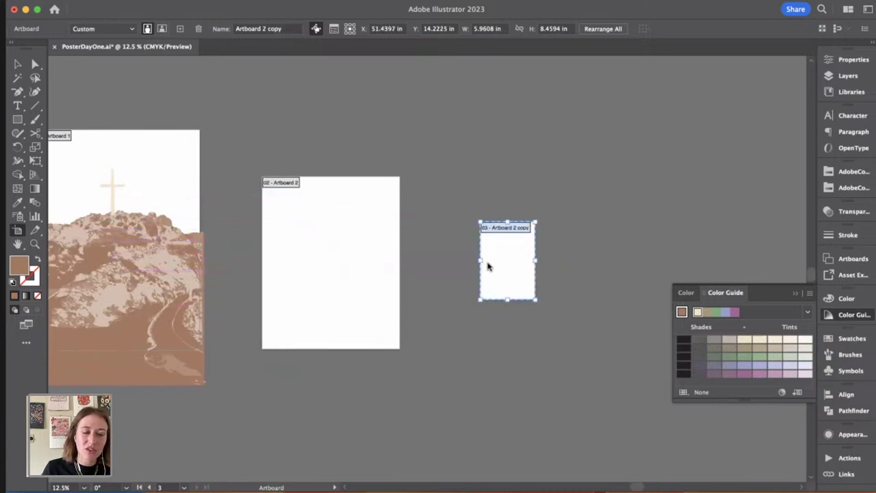
Step: Set the third artboard's size to 1080 px wide by 1920 px high and leave artboard editing
left_click(484, 29)
type("1080")
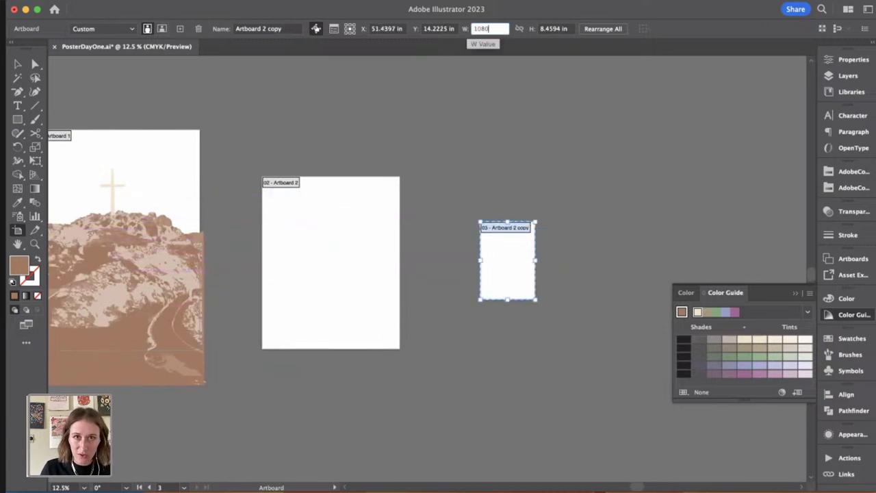
type("px")
key("Tab")
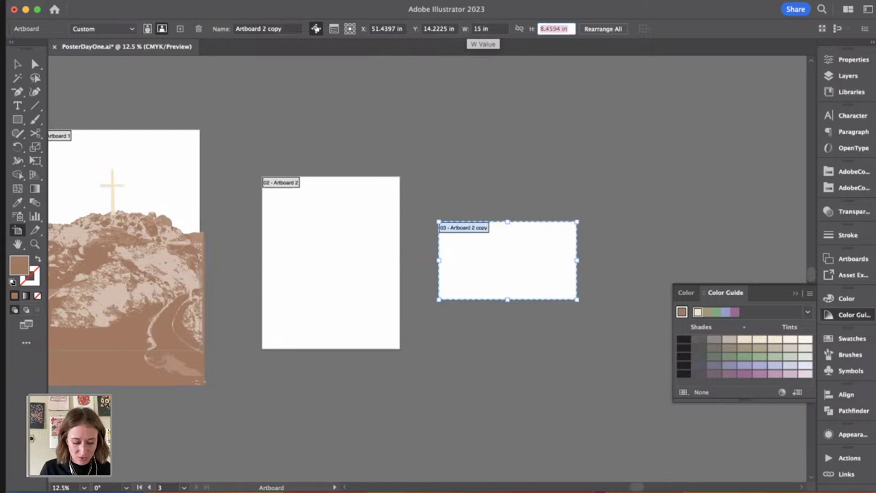
type("1920p")
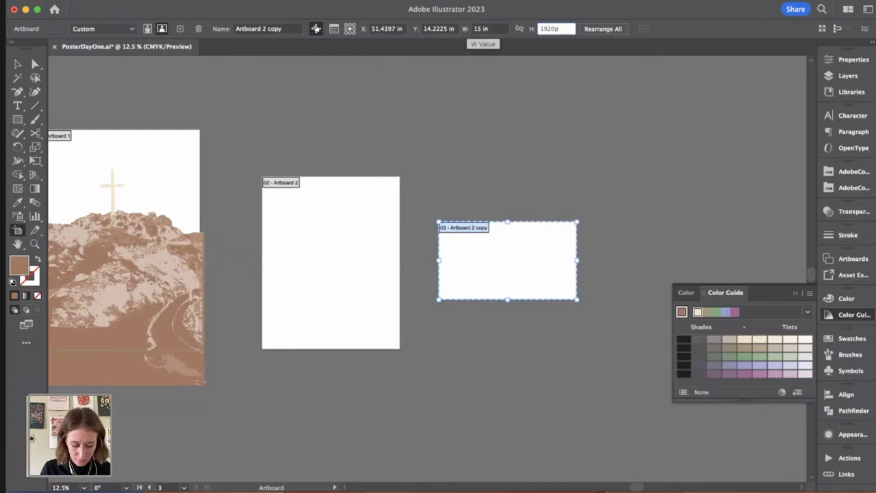
type("x")
key("Return")
key("Escape")
Step: Duplicate the cross and hill artwork onto the second artboard and scale it down to slightly overhang the artboard's sides
left_click_drag(482, 188, 514, 186)
left_click_drag(81, 208, 172, 207)
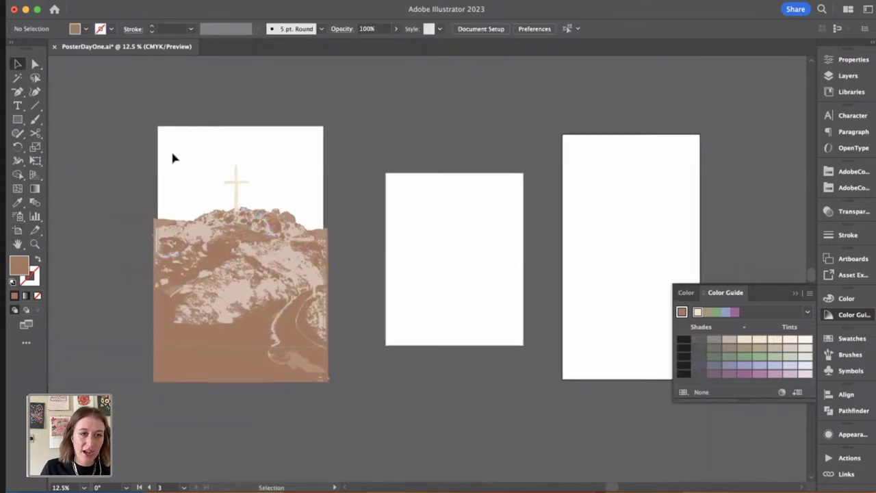
left_click_drag(260, 308, 472, 309)
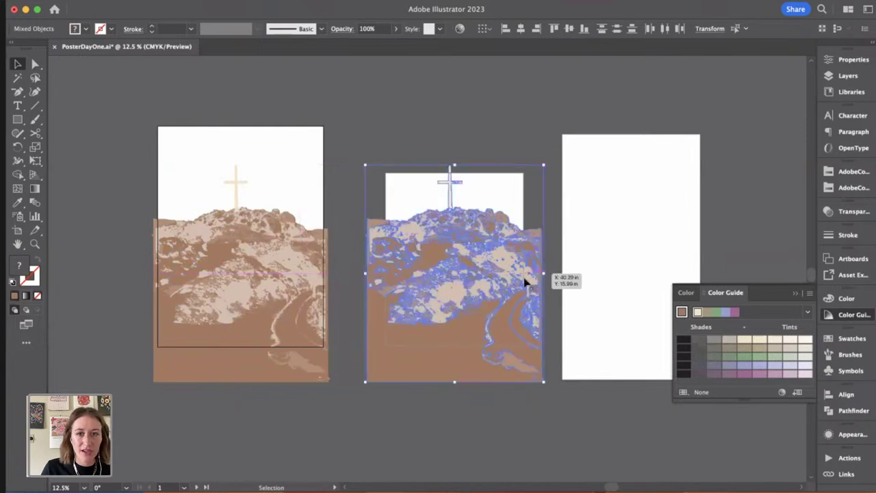
left_click_drag(544, 273, 522, 280)
left_click(562, 299)
left_click_drag(562, 299, 445, 289)
left_click(310, 235)
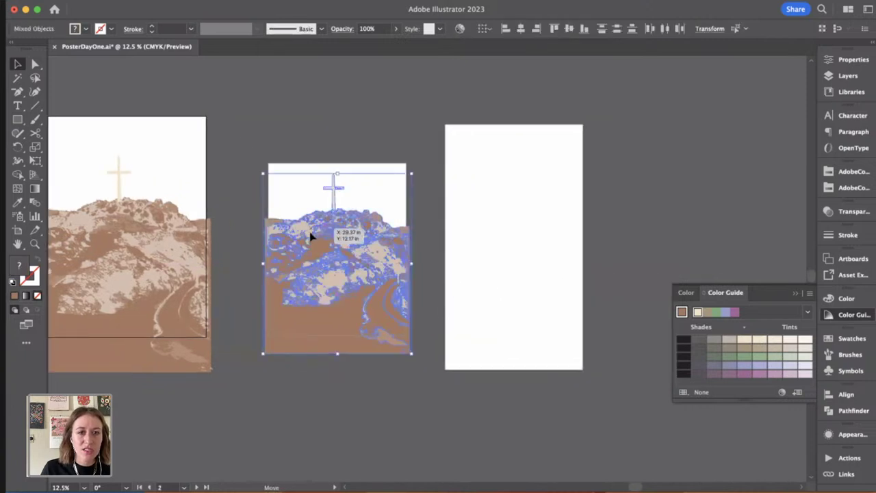
Step: Duplicate the scaled artwork onto the third artboard, placing it so the hill overhangs the artboard's sides and bottom edge
left_click_drag(311, 236, 502, 254)
left_click(569, 354)
left_click(561, 344)
left_click_drag(517, 351, 518, 381)
left_click(521, 389)
scroll(521, 390, "left", 3)
scroll(456, 386, "left", 8)
left_click(286, 252)
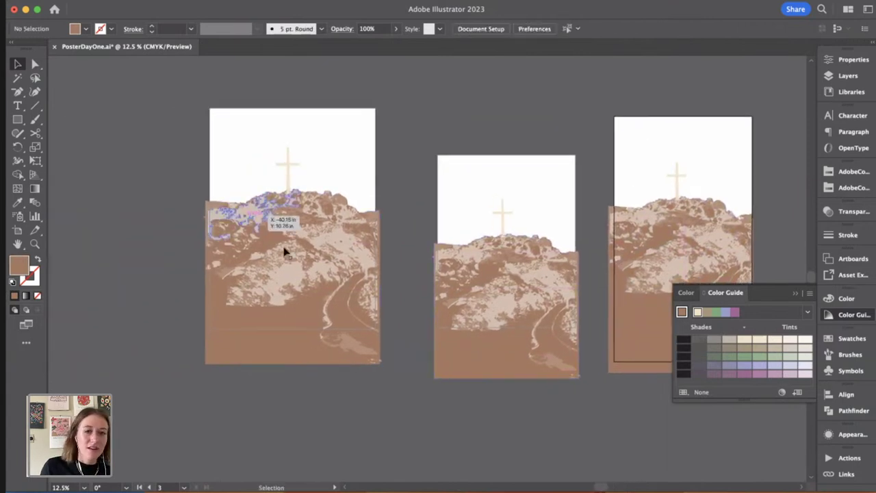
scroll(356, 230, "left", 5)
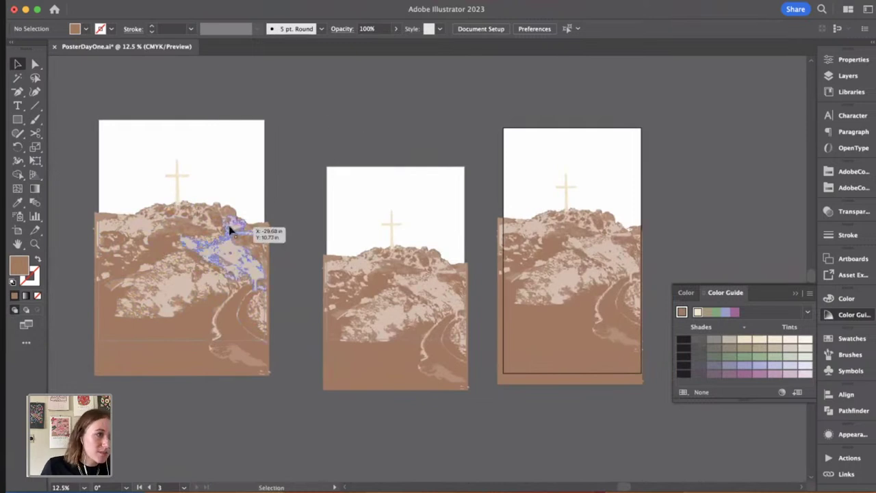
scroll(267, 158, "up", 3)
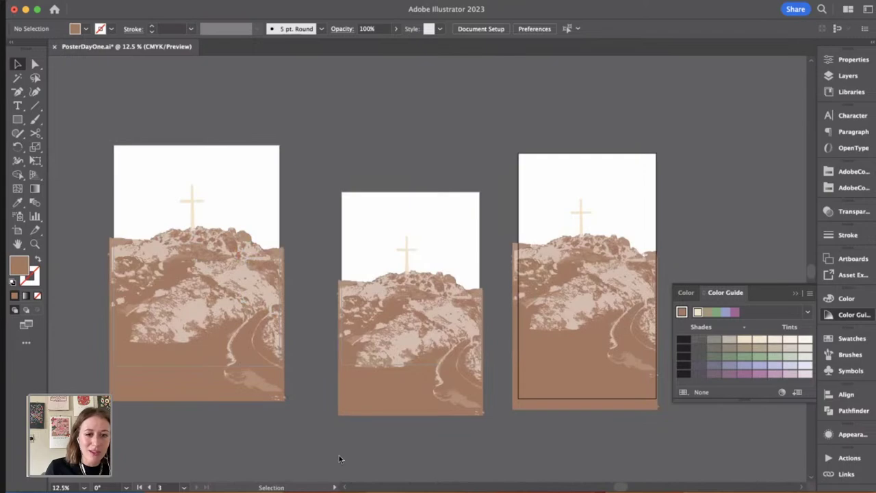
Step: Switch to the browser and open the full font list on Adobe Fonts
key("super+Tab")
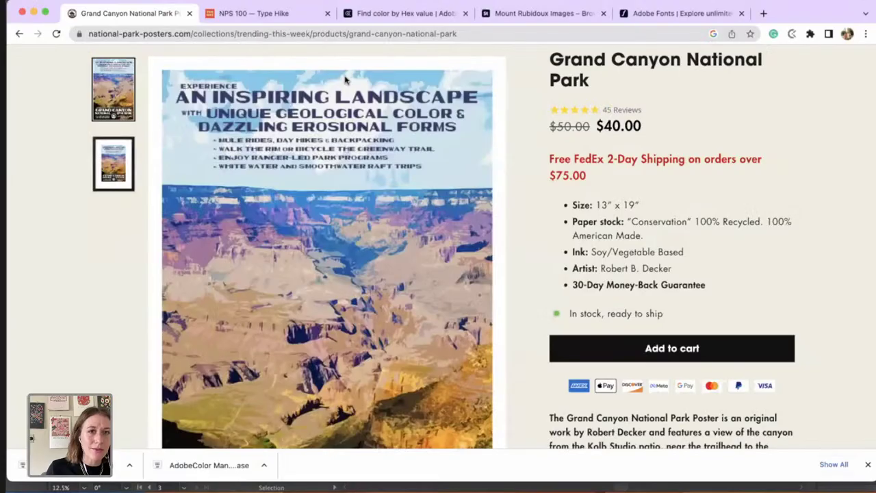
left_click(662, 17)
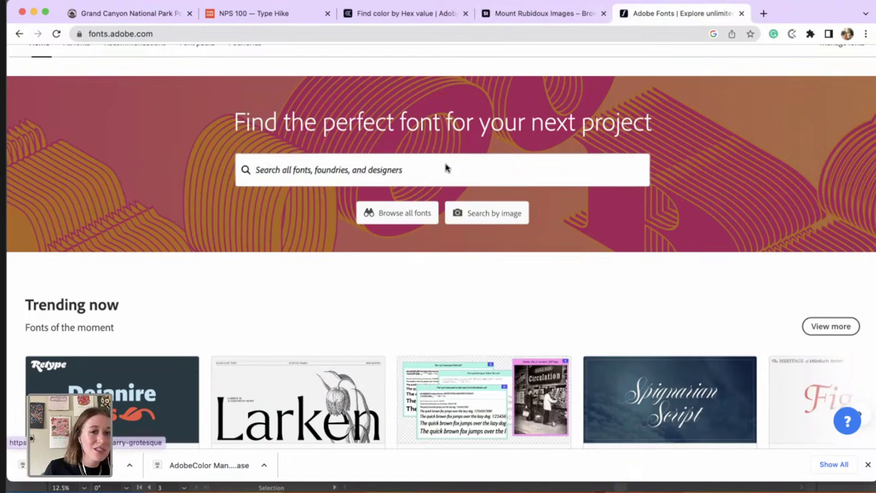
left_click(365, 175)
scroll(210, 183, "up", 2)
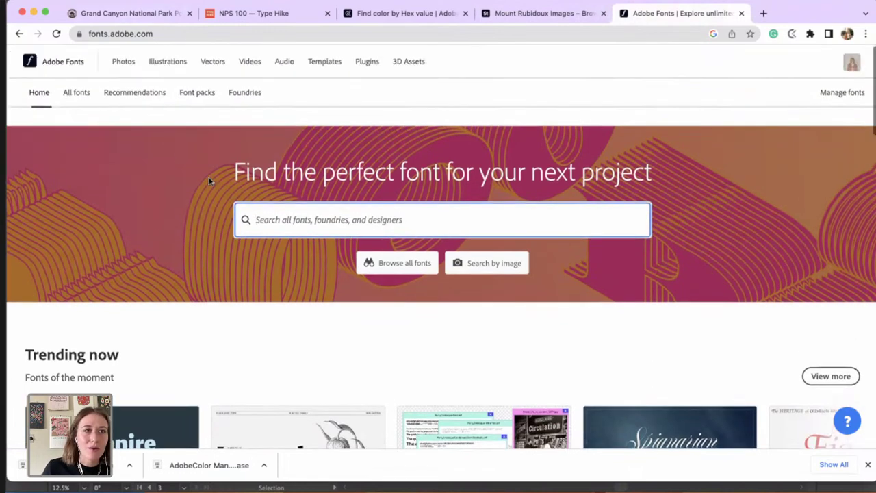
left_click(75, 95)
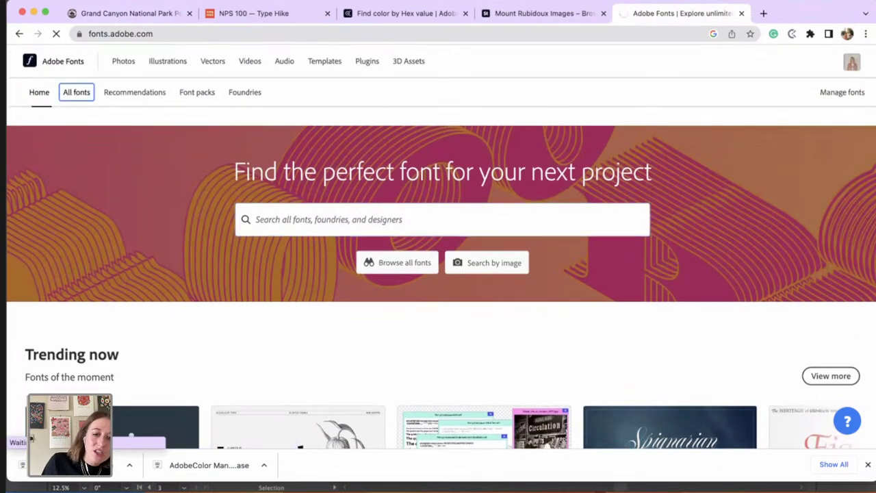
Step: Switch back to Illustrator and draw a pale lavender rectangle overhanging the top and sides of the first artboard as a sky
key("super+Tab")
scroll(312, 205, "left", 5)
scroll(312, 205, "up", 1)
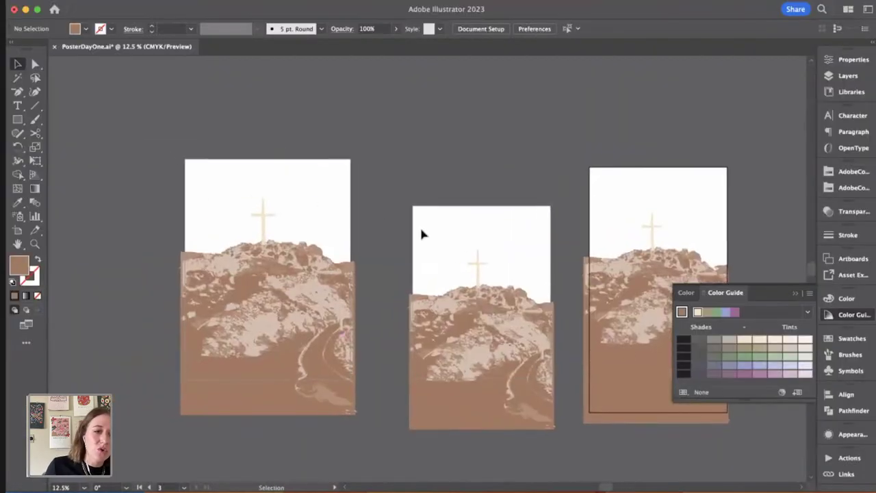
left_click(17, 120)
mouse_move(172, 145)
left_mouse_down()
mouse_move(383, 319)
mouse_move(361, 317)
left_mouse_up()
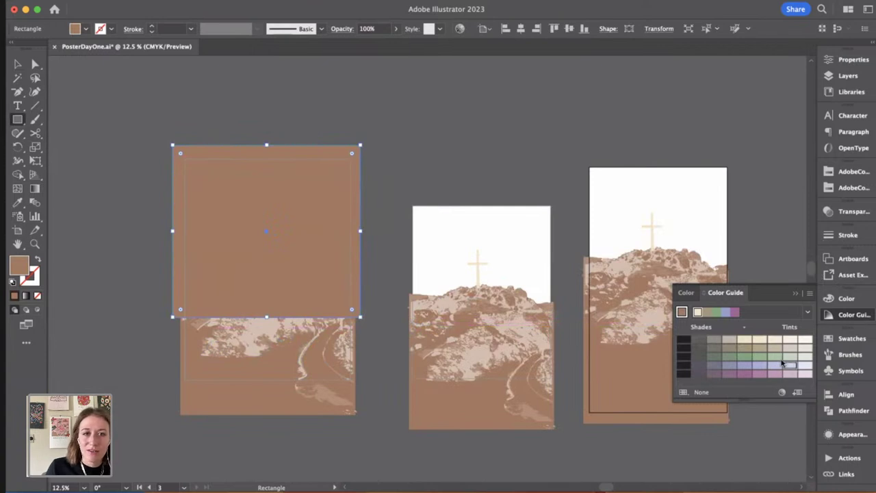
left_click(788, 366)
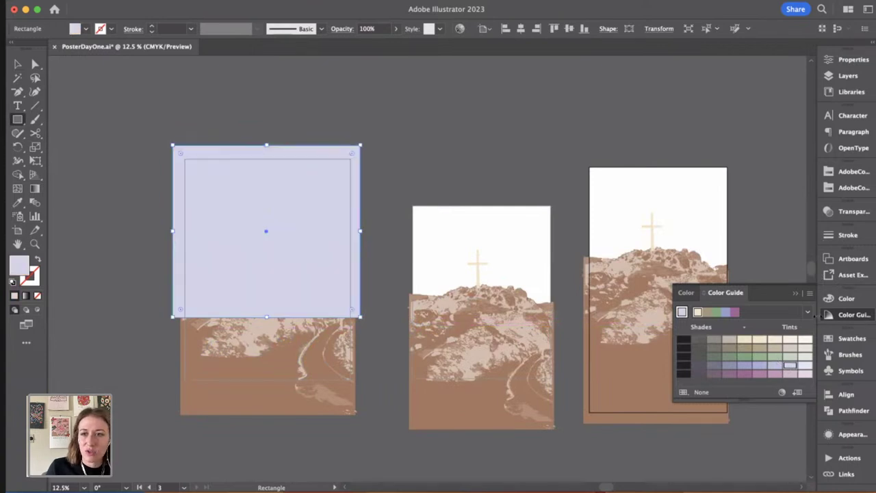
Step: Apply the Left Complement harmony rule and fill the sky rectangle with its palest blue tint
left_click(808, 313)
scroll(718, 370, "up", 3)
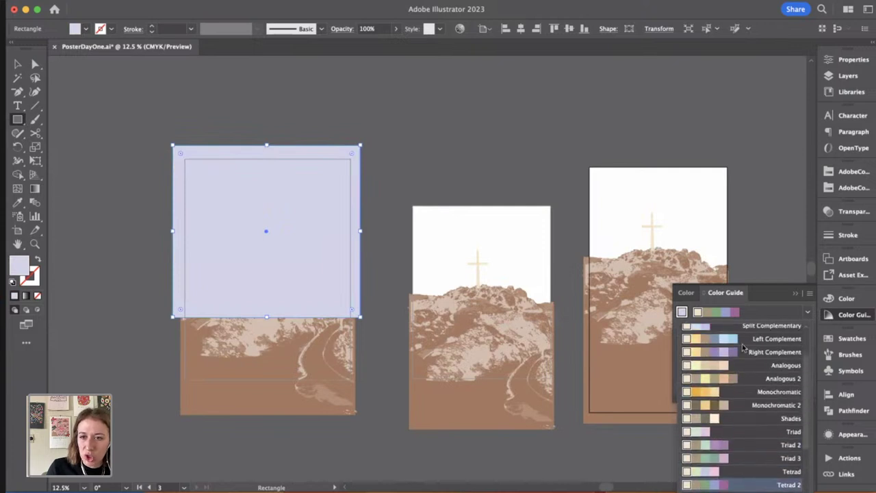
left_click(745, 346)
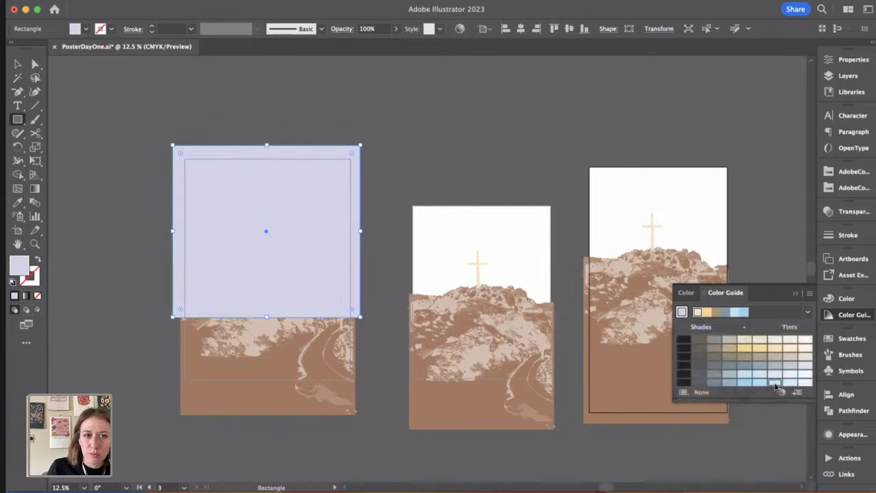
left_click(790, 383)
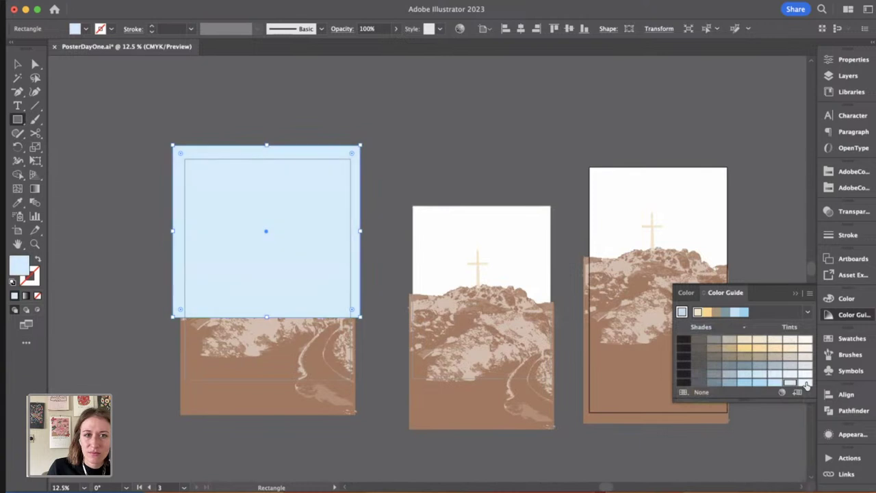
left_click(805, 382)
Step: Send the pale blue sky rectangle to the back, behind the cross and hill
key("v")
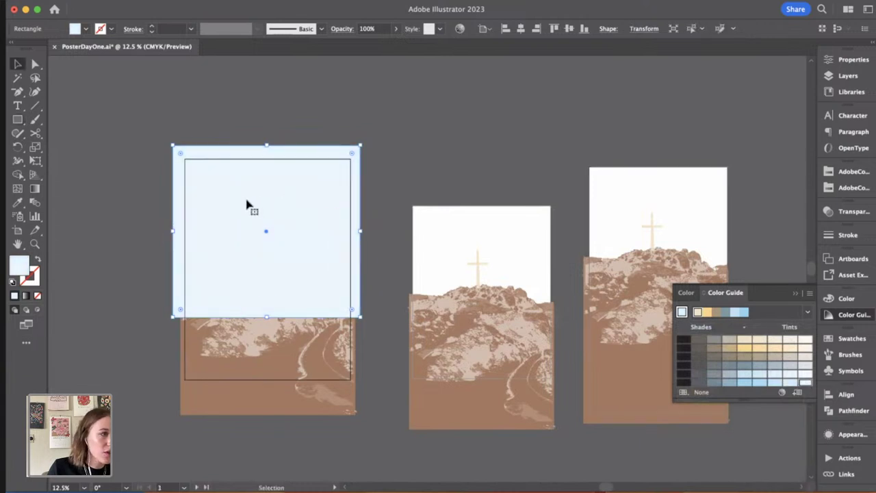
right_click(237, 193)
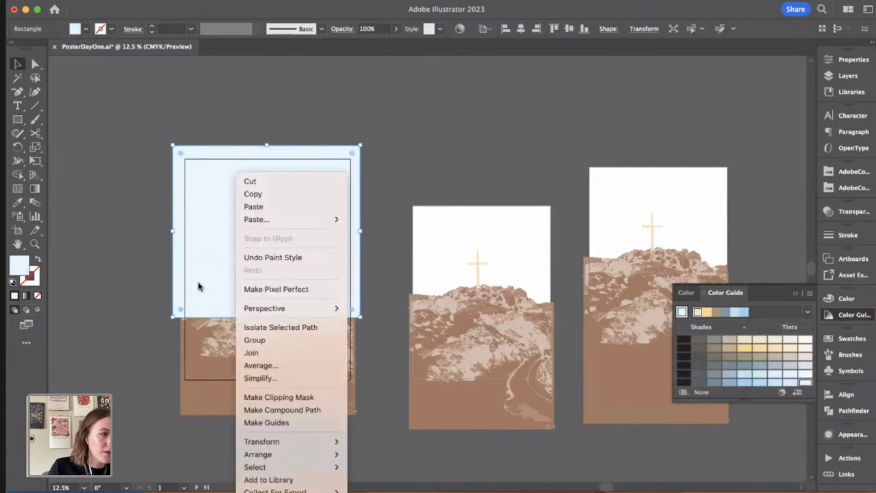
left_click(206, 281)
right_click(237, 239)
left_click(313, 462)
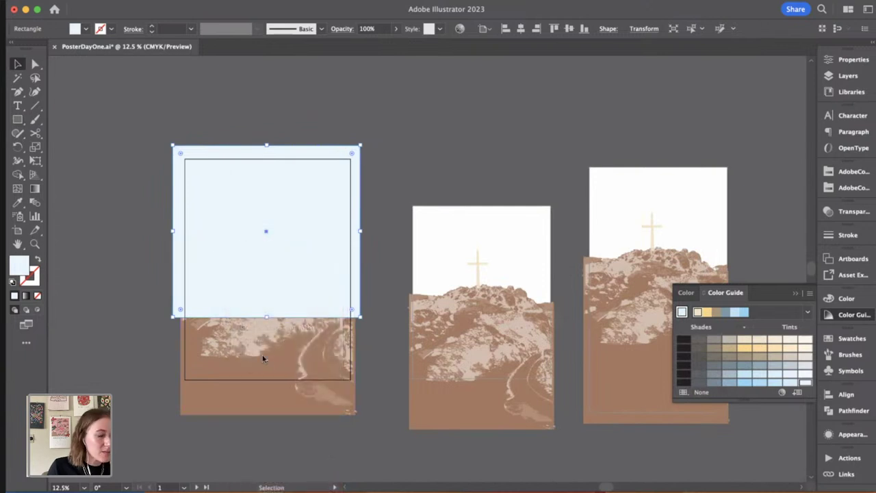
right_click(237, 310)
mouse_move(294, 454)
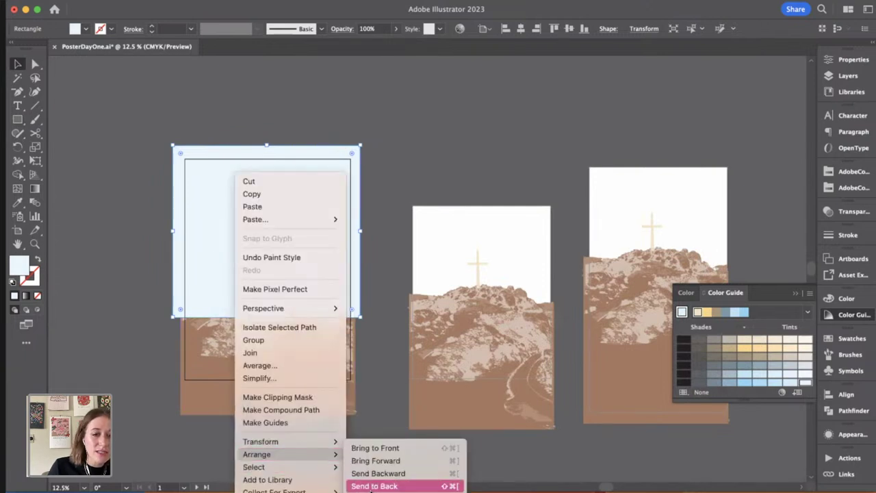
left_click(373, 486)
Step: Shrink the sky rectangle to a narrower overhang around the first artboard and deselect it
scroll(404, 298, "up", 4)
scroll(404, 298, "left", 2)
mouse_move(356, 263)
left_mouse_down()
mouse_move(384, 267)
mouse_move(372, 268)
left_mouse_up()
left_click(382, 232)
left_click_drag(341, 224, 398, 219)
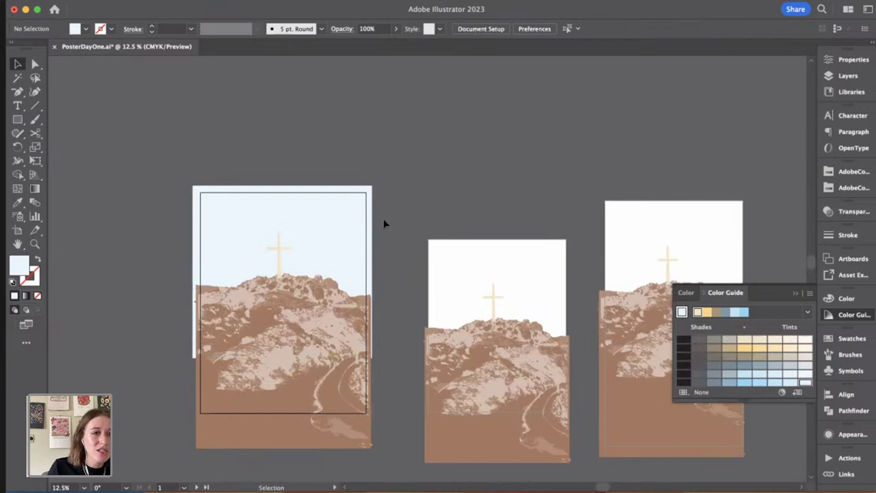
Step: Examine the cross and hilltop up close against the pale blue sky on the first artboard
key("super+equal")
key("super+equal")
key("super+equal")
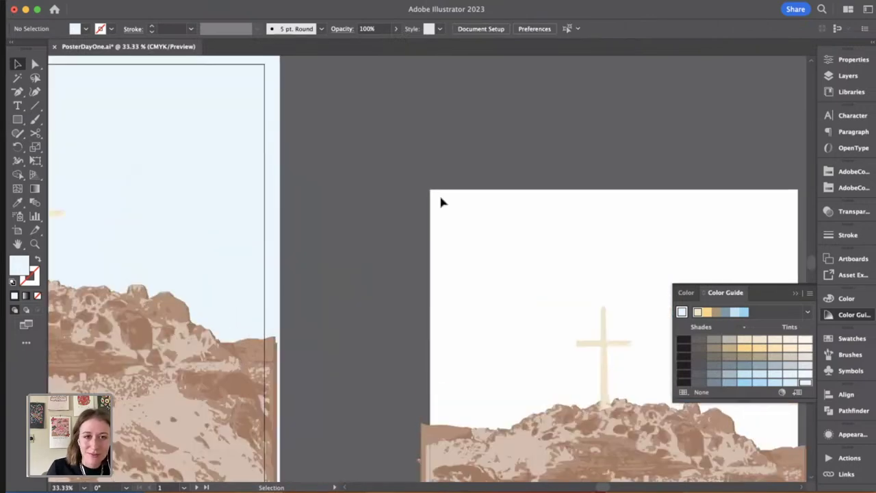
scroll(441, 198, "left", 10)
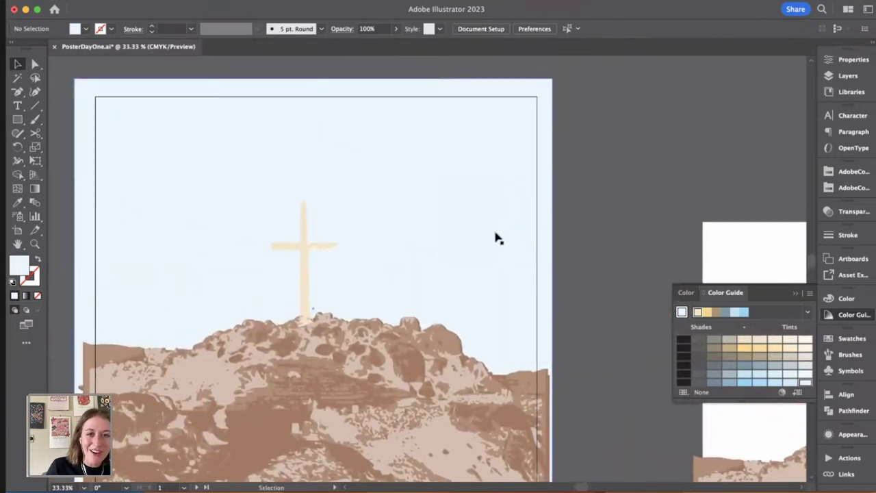
left_click(345, 251)
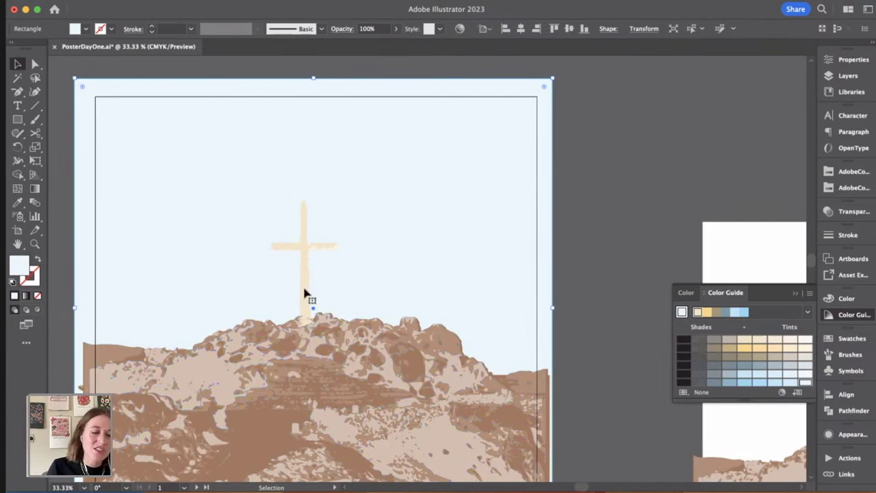
left_click_drag(628, 295, 542, 240)
scroll(541, 240, "left", 5)
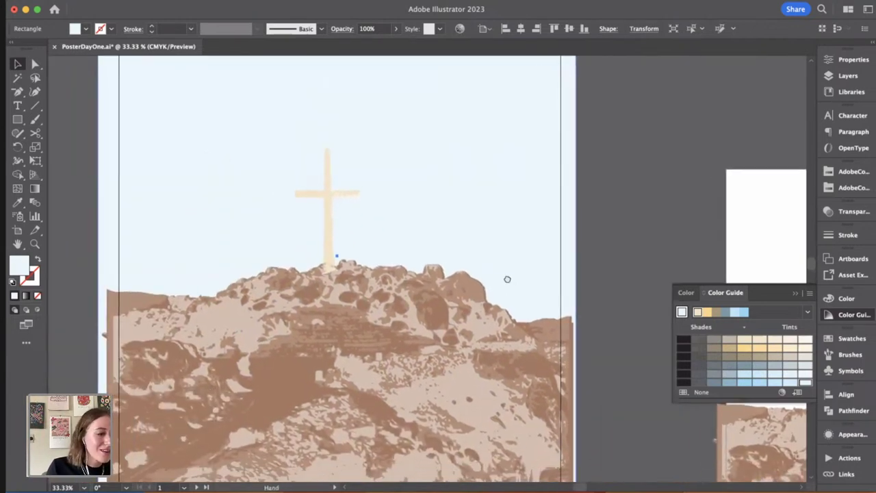
left_click_drag(471, 251, 456, 303)
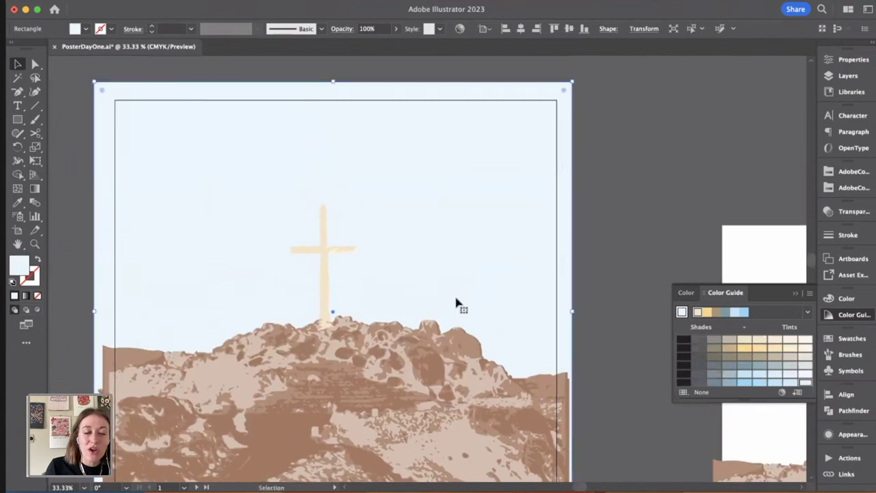
Step: Add the text "Est. 1880" in Myriad Pro above the first artboard and enlarge it to about 104 pt
left_click(17, 106)
scroll(285, 155, "up", 4)
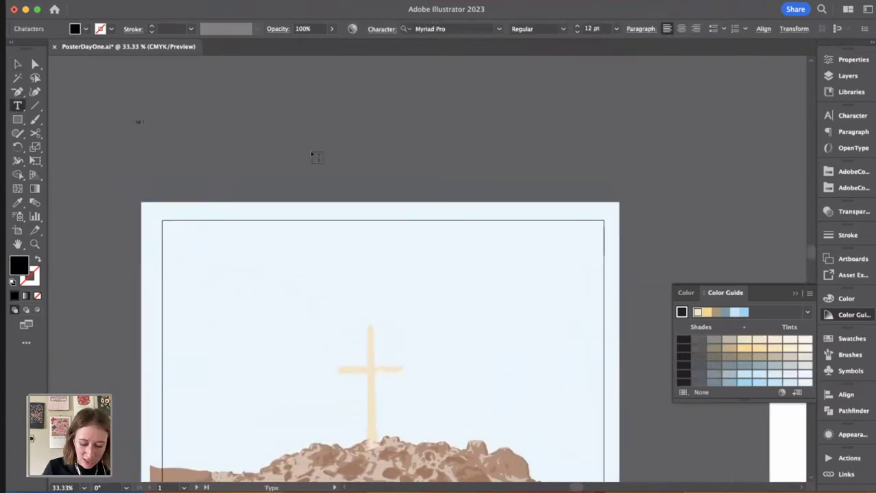
key("Escape")
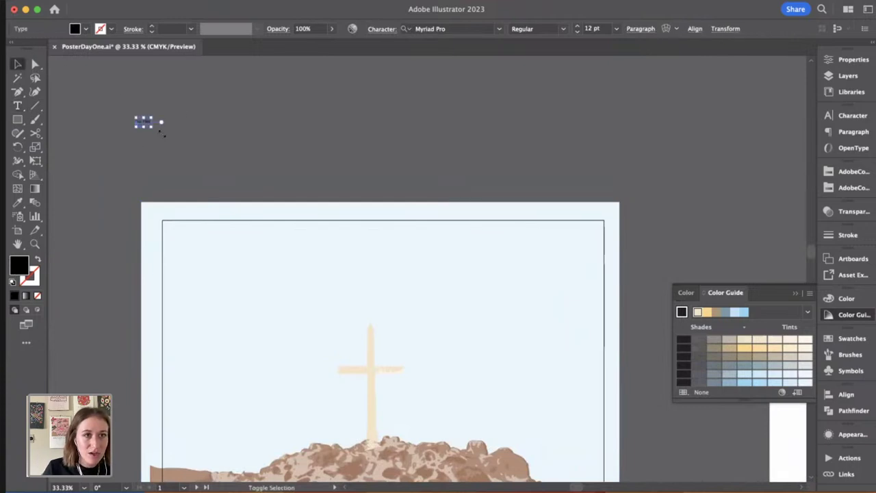
left_click_drag(154, 125, 278, 207)
key("t")
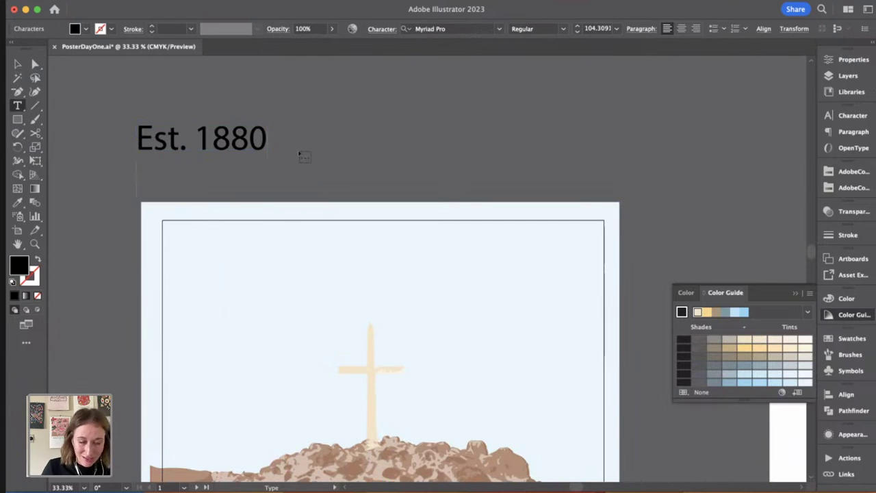
Step: Add the lines "Frank Miller" and "Louis Rubidoux" below "Est. 1880" in the same text object
type("Frank Mi")
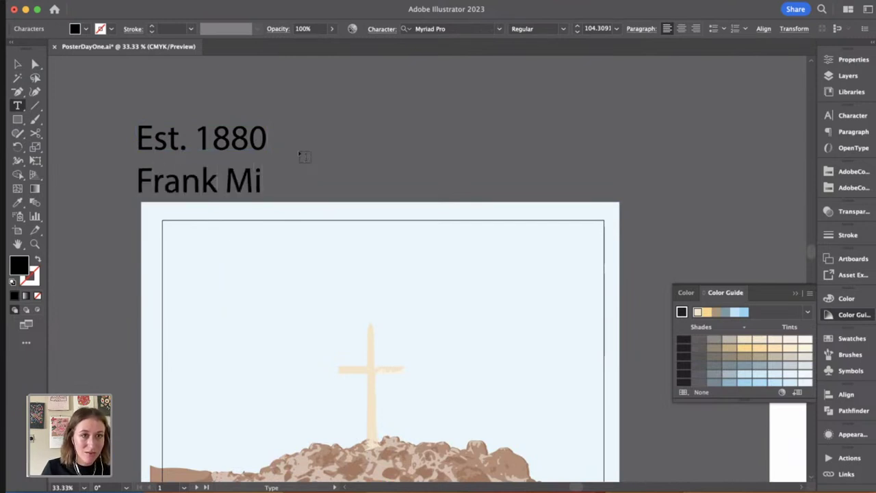
type("ller")
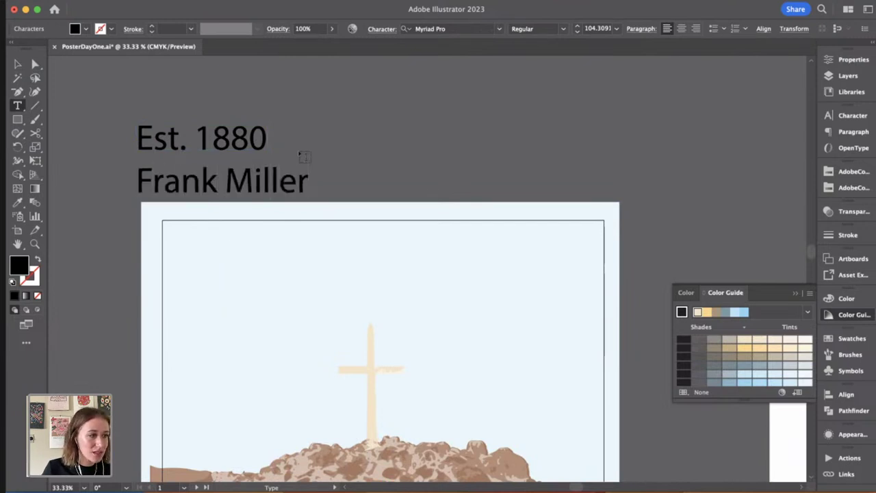
type(" Louis R")
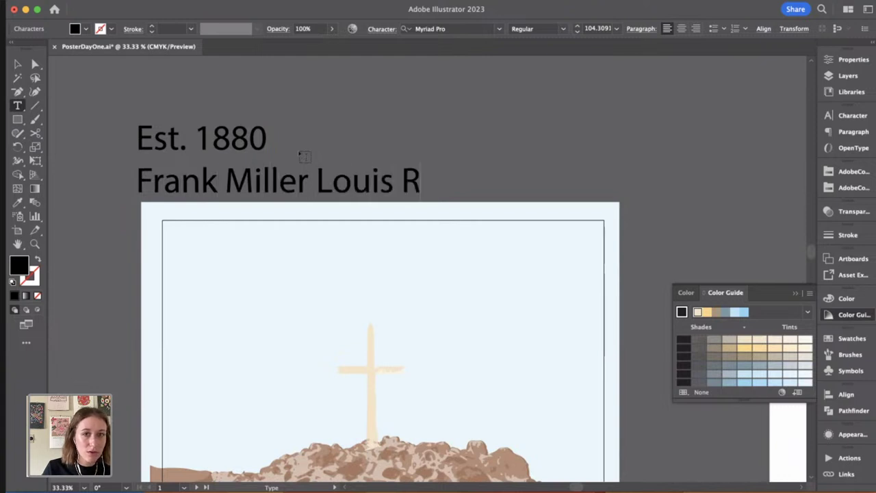
type("bi")
key("BackSpace")
key("BackSpace")
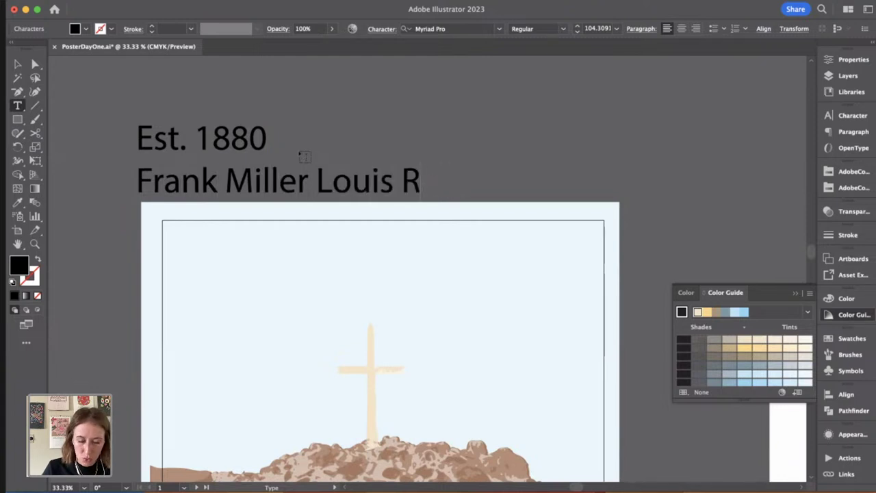
type("ubidoux")
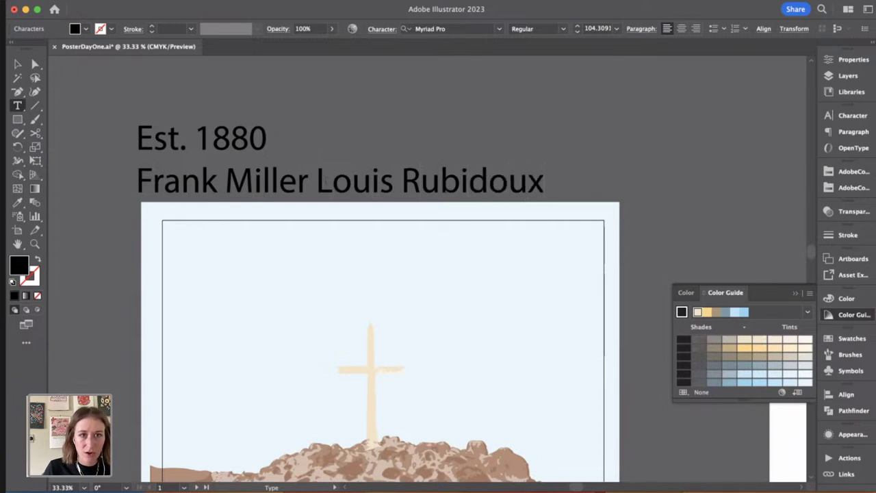
left_click_drag(324, 181, 563, 181)
left_click(319, 182)
key("Return")
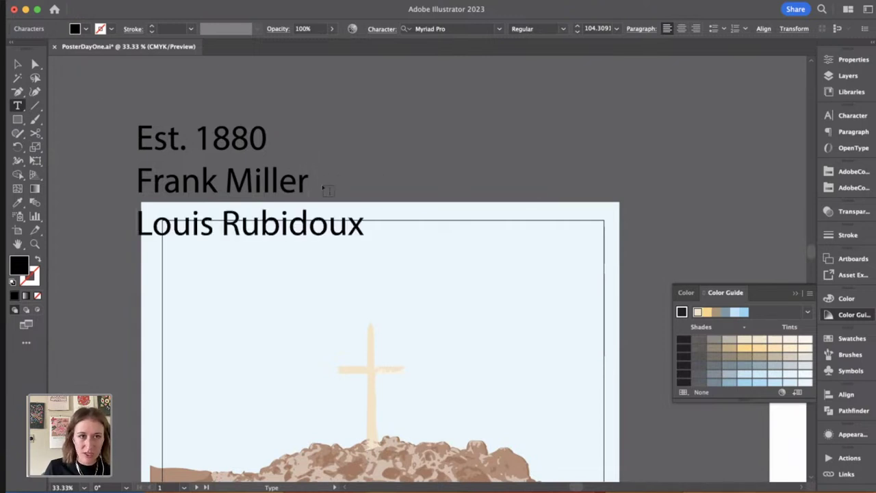
Step: Insert the line "Mount Mt. Rubidoux" above "Est. 1880" in the text object
left_click(137, 140)
key("Return")
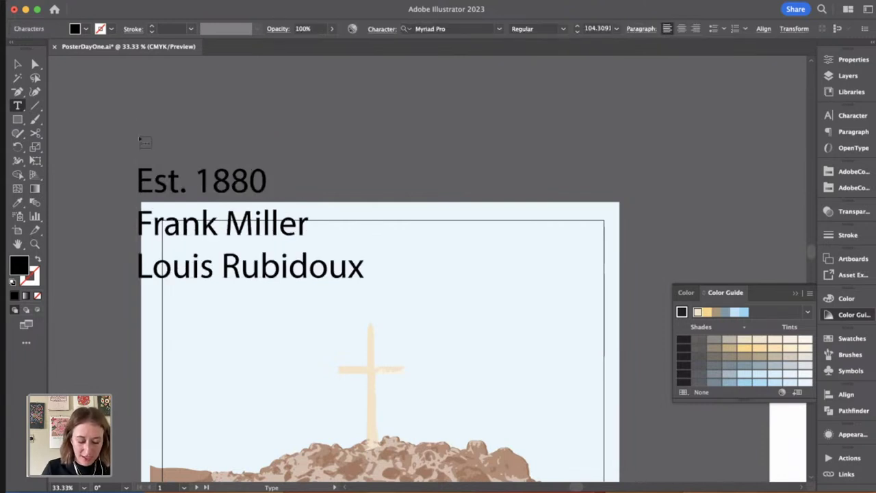
type("Mn")
key("BackSpace")
type("ount")
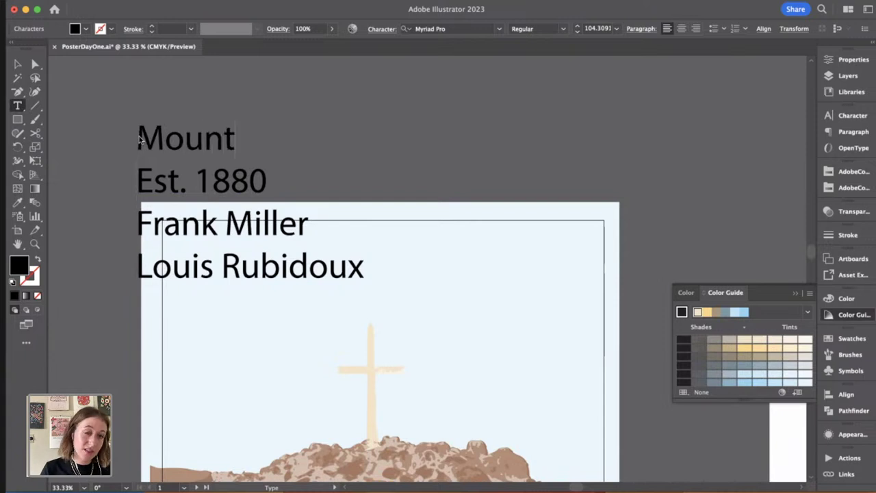
type(" Mt.")
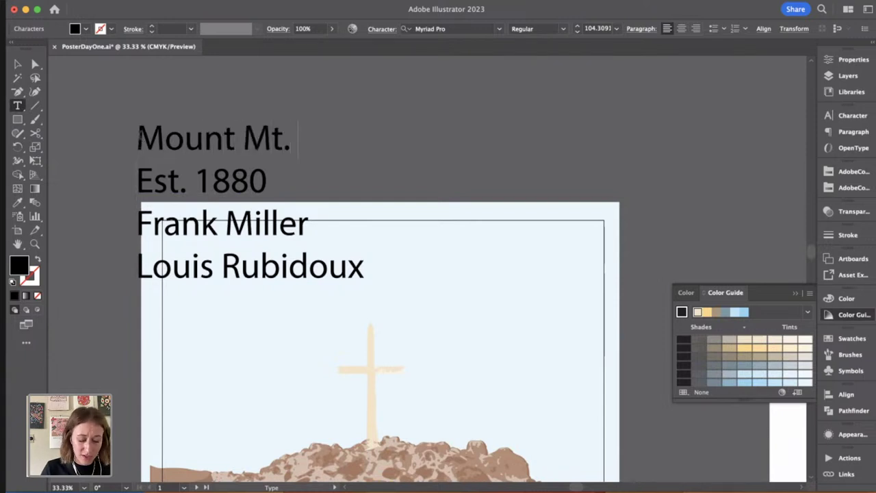
type(" Rbu")
key("BackSpace")
key("BackSpace")
type("ubidoux")
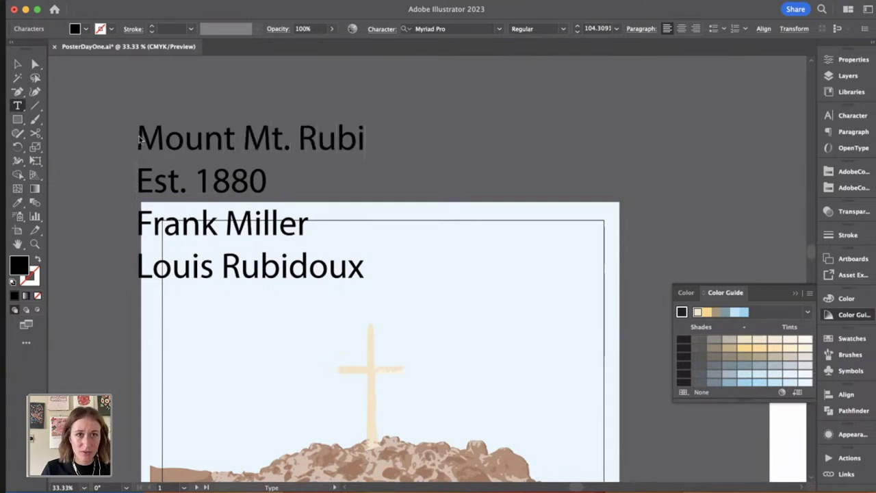
Step: Finish editing the text and move the four-line block up and to the left, mostly off the first artboard
left_click(17, 63)
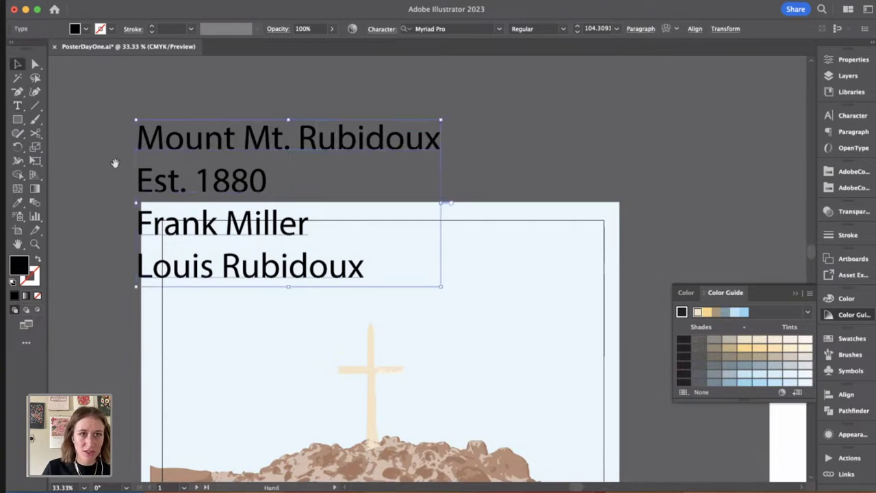
left_click_drag(115, 164, 244, 174)
left_click_drag(308, 197, 118, 167)
left_click_drag(245, 197, 200, 190)
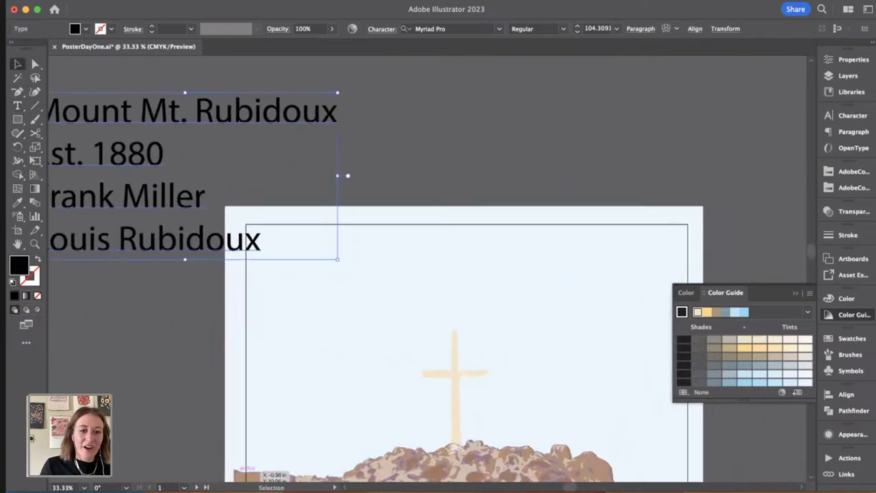
Step: Switch to Adobe Fonts in the browser, search for "condor" and open the Condor font family
key("super+Tab")
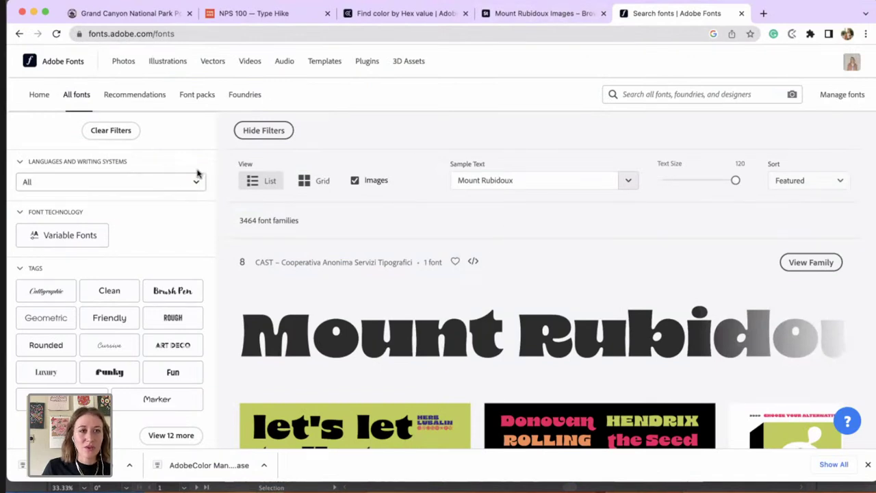
left_click(612, 94)
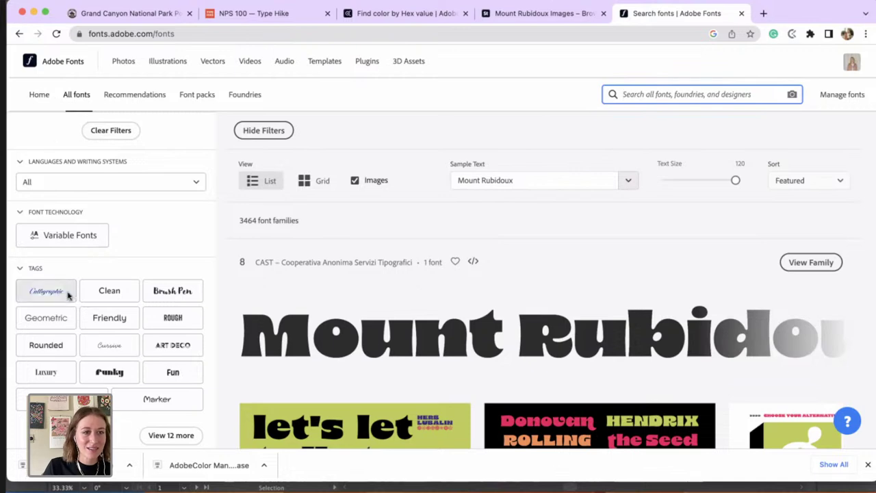
type("condor")
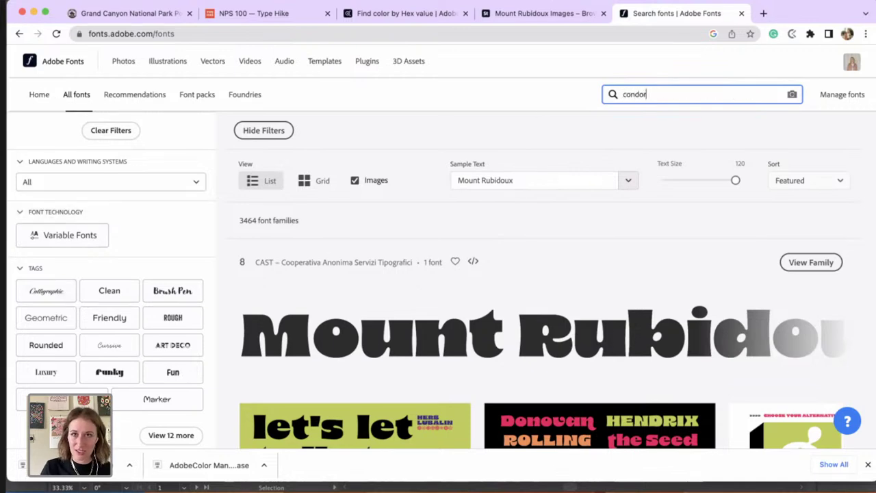
key("Return")
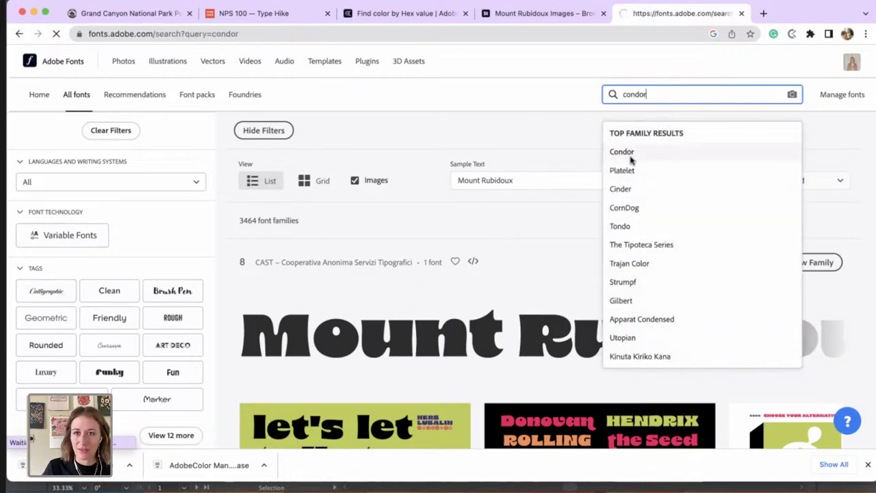
scroll(507, 190, "down", 2)
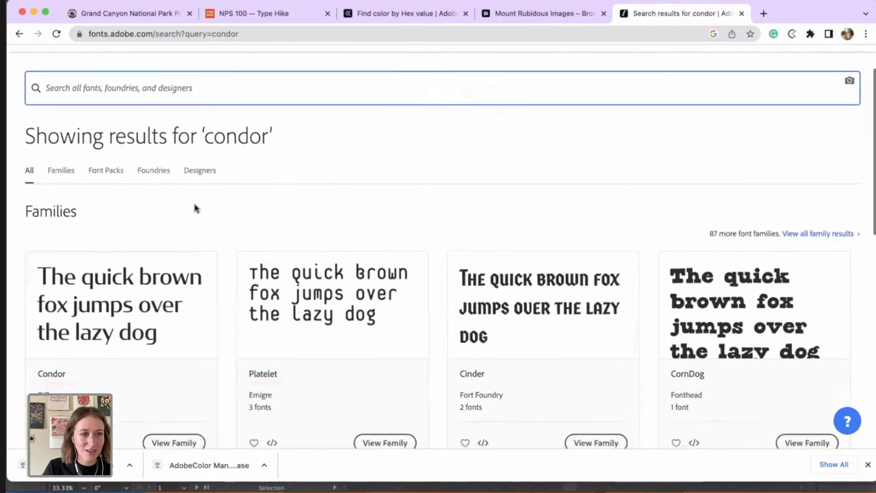
scroll(196, 209, "down", 2)
left_click(101, 240)
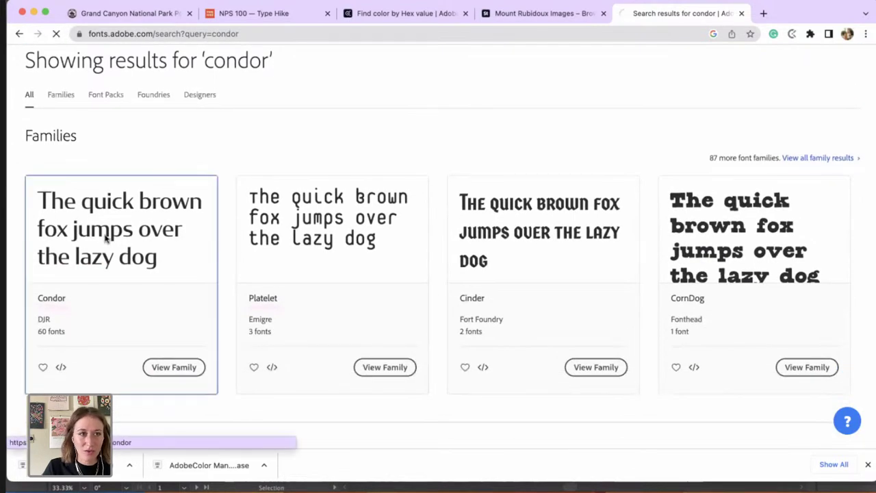
Step: Examine the lettering on the Grand Canyon National Park reference poster at an enlarged page zoom
left_click(143, 13)
scroll(273, 255, "up", 2)
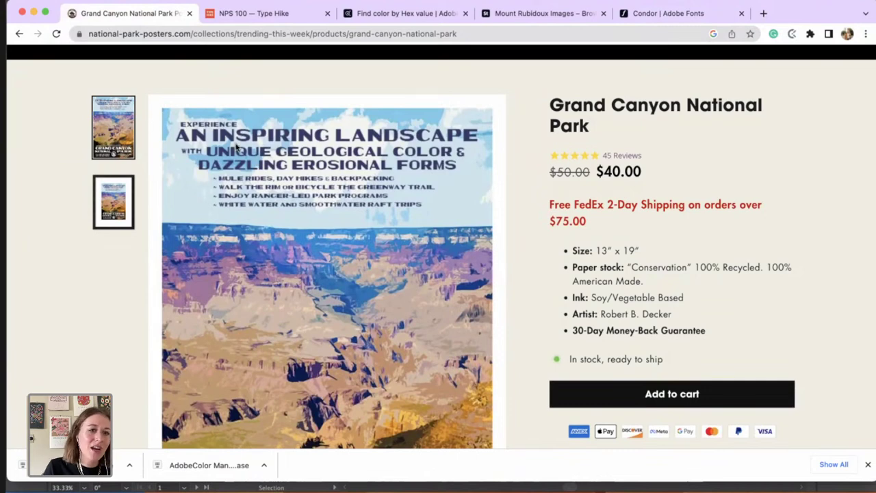
key("super+equal")
key("super+equal")
key("super+equal")
key("super+equal")
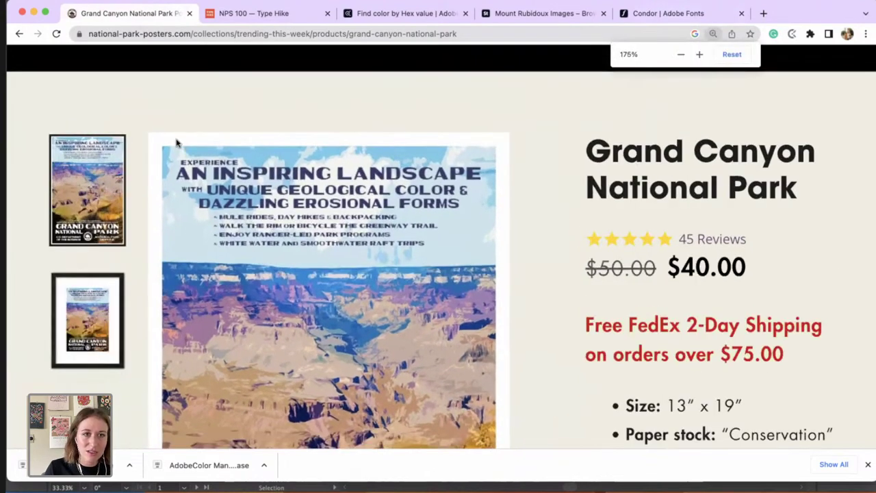
key("super+minus")
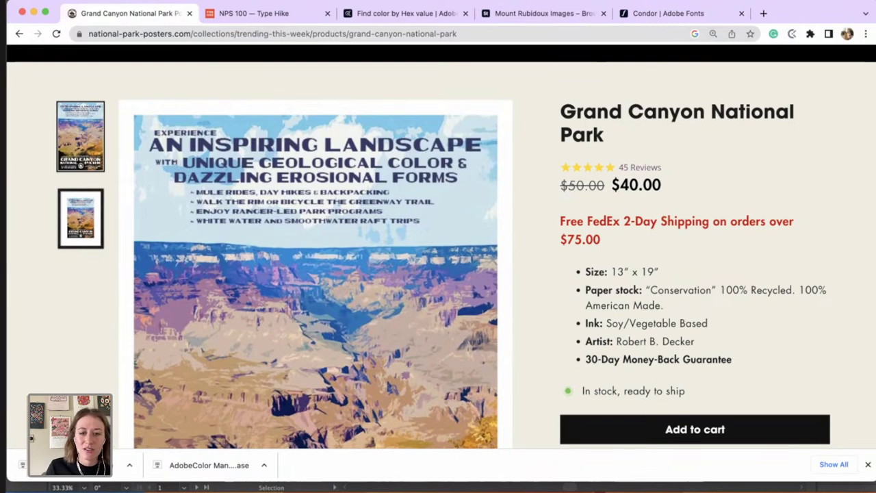
Step: Switch back to Illustrator, duplicate the four-line text block, set the copy in Times and place it clear below the original
key("super+Tab")
left_click_drag(241, 187, 285, 211)
left_click_drag(164, 170, 177, 316)
left_click(445, 28)
type("Times")
key("Return")
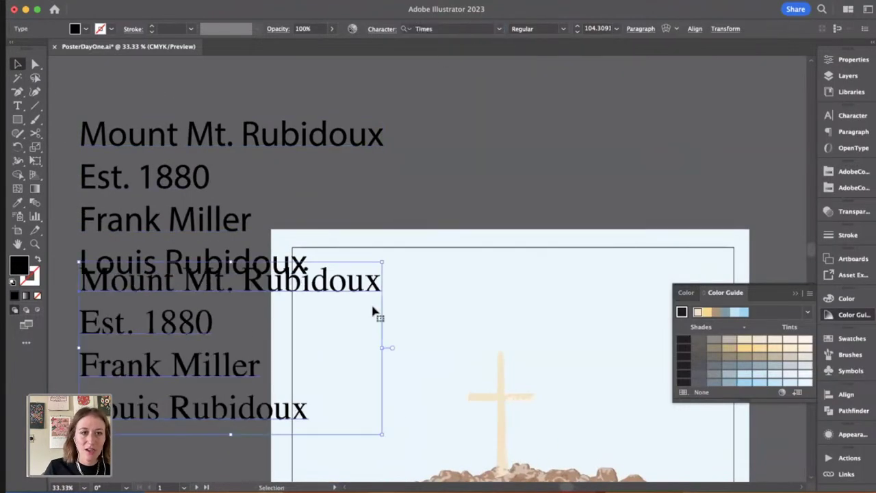
scroll(373, 312, "down", 3)
scroll(372, 312, "left", 2)
left_click_drag(292, 226, 282, 300)
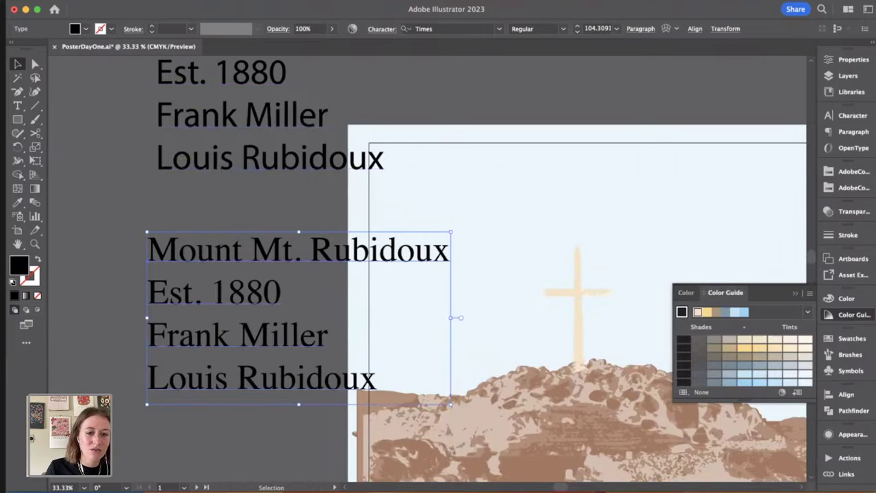
Step: Switch to the Condor family page in the browser and activate Condor Regular, Condor Italic and Condor Light
key("super+Tab")
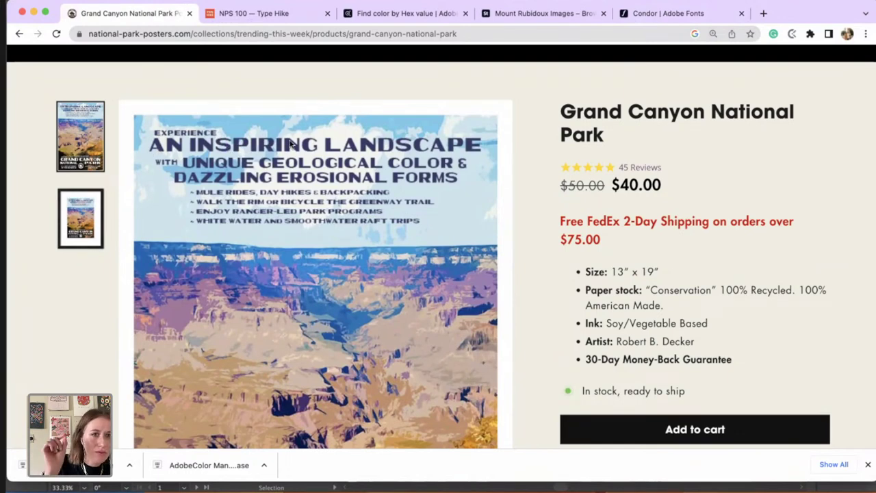
left_click(664, 14)
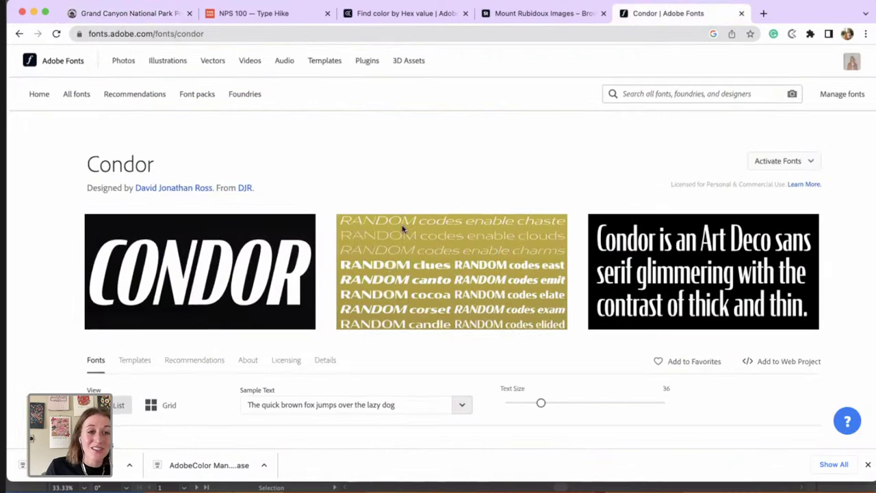
scroll(401, 231, "down", 10)
scroll(621, 239, "up", 4)
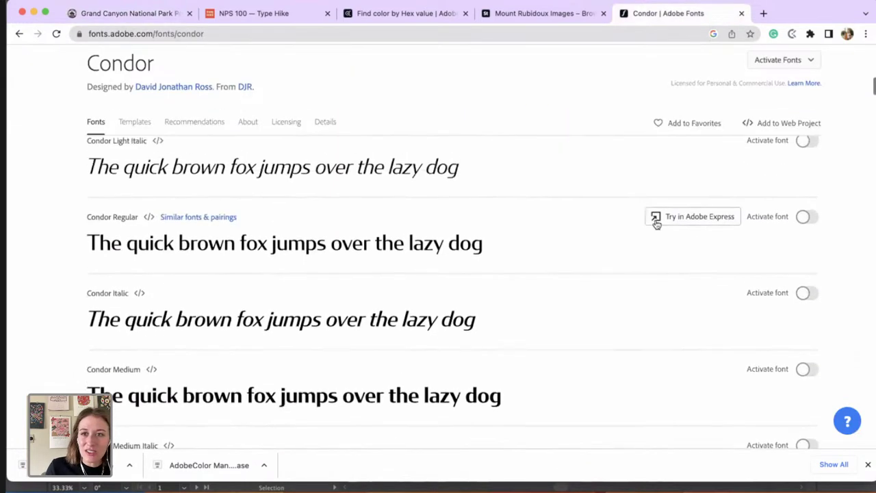
left_click(802, 301)
scroll(593, 333, "down", 4)
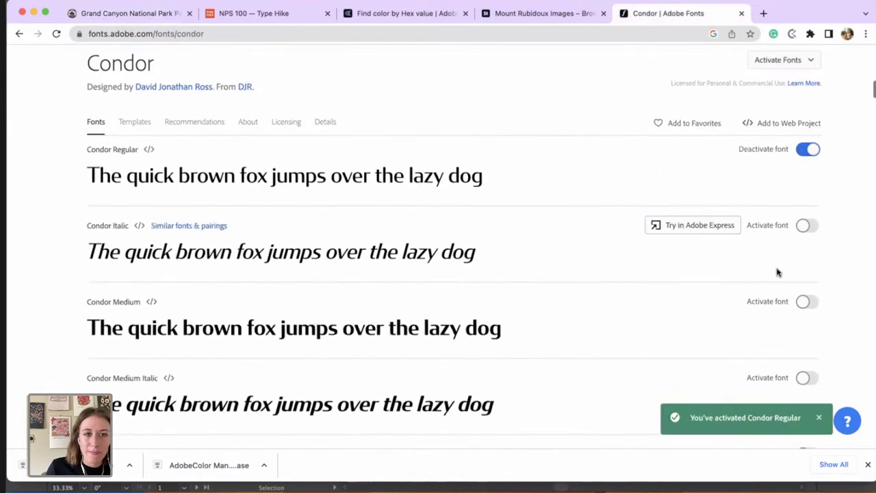
left_click(805, 233)
scroll(649, 275, "up", 2)
scroll(650, 275, "up", 5)
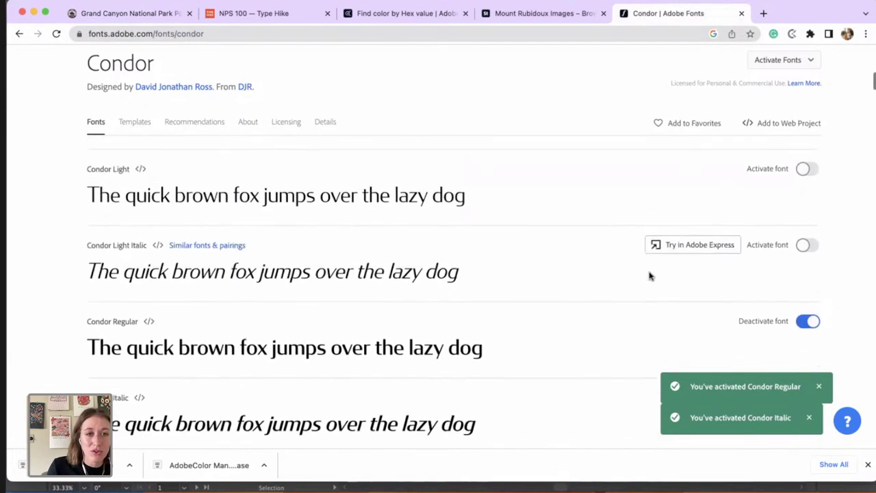
left_click(807, 218)
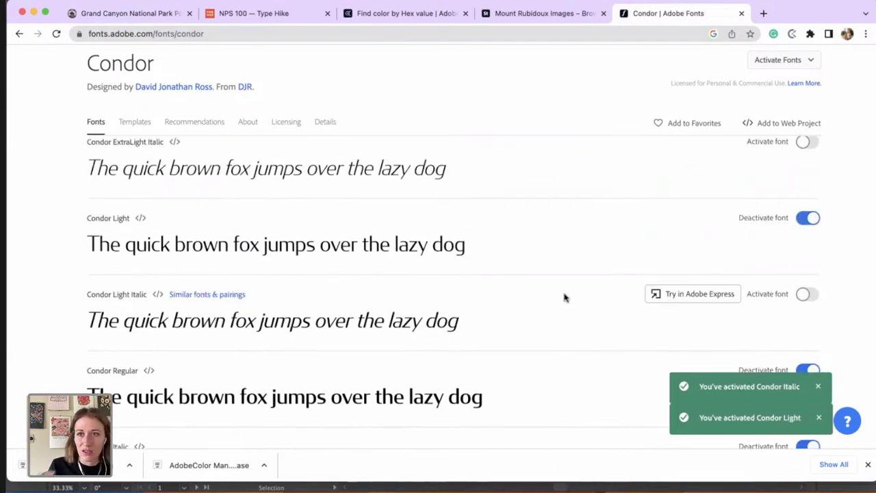
Step: Return to the full Adobe Fonts catalogue, expand the tag list and filter the font families by the Western tag
scroll(553, 300, "down", 7)
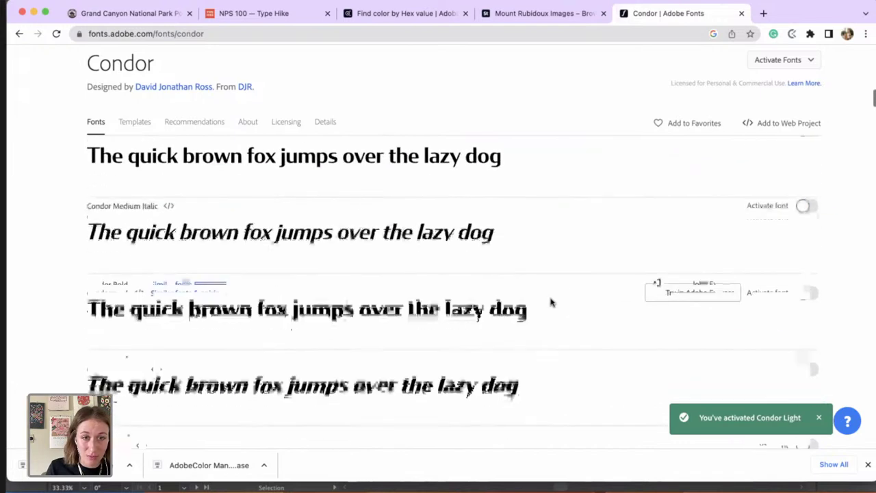
scroll(552, 291, "up", 15)
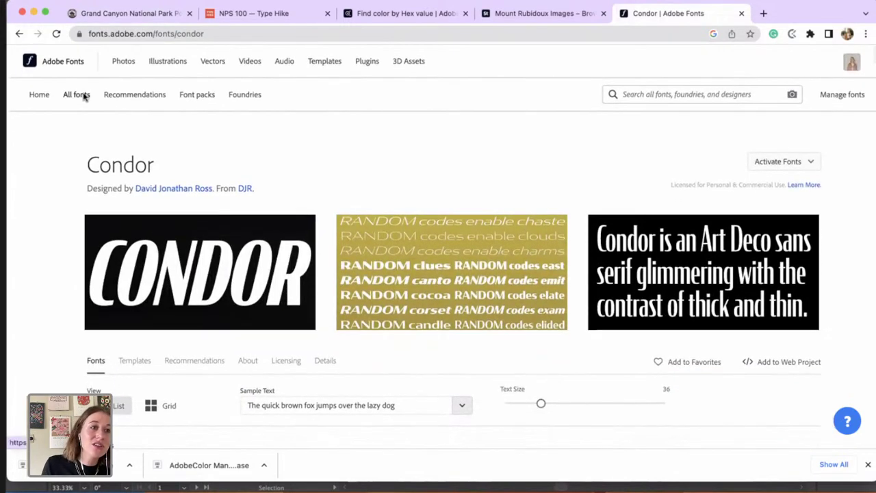
left_click(76, 96)
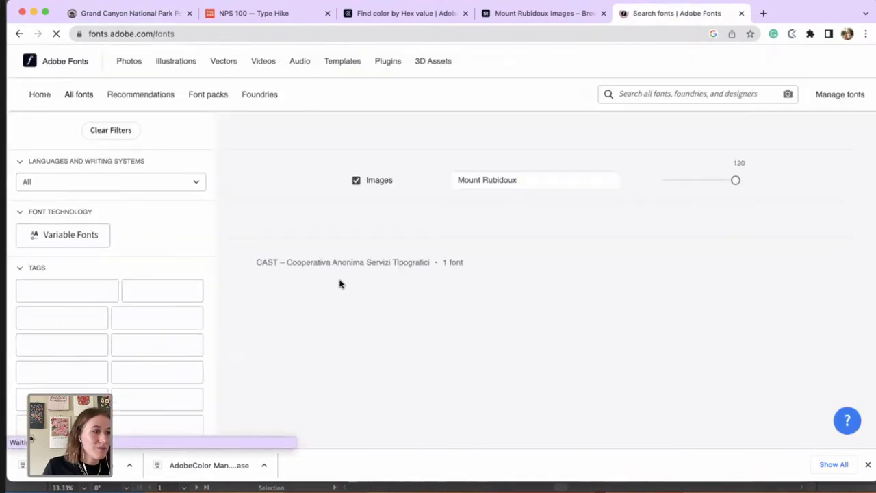
scroll(340, 283, "down", 1)
scroll(327, 259, "down", 3)
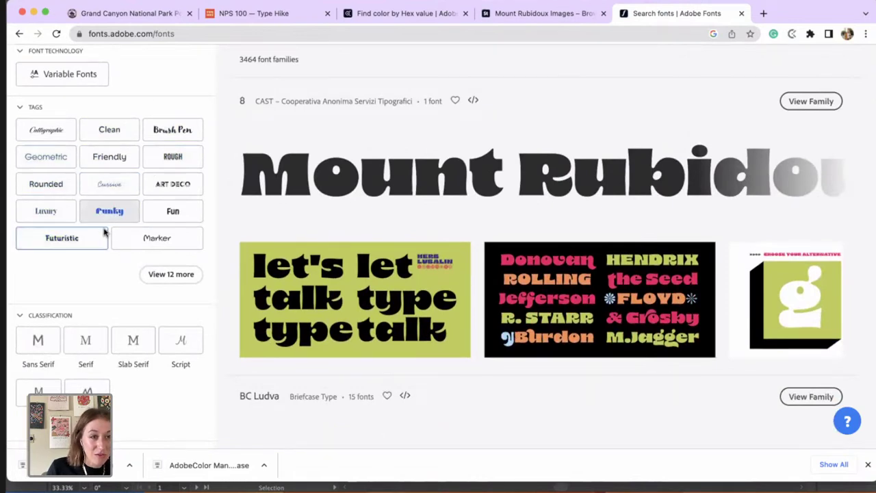
left_click(171, 274)
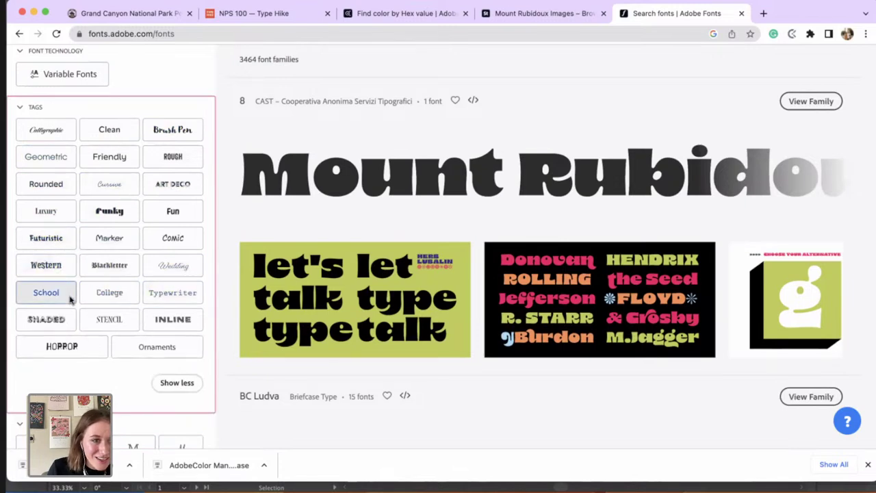
left_click(59, 274)
scroll(431, 251, "down", 5)
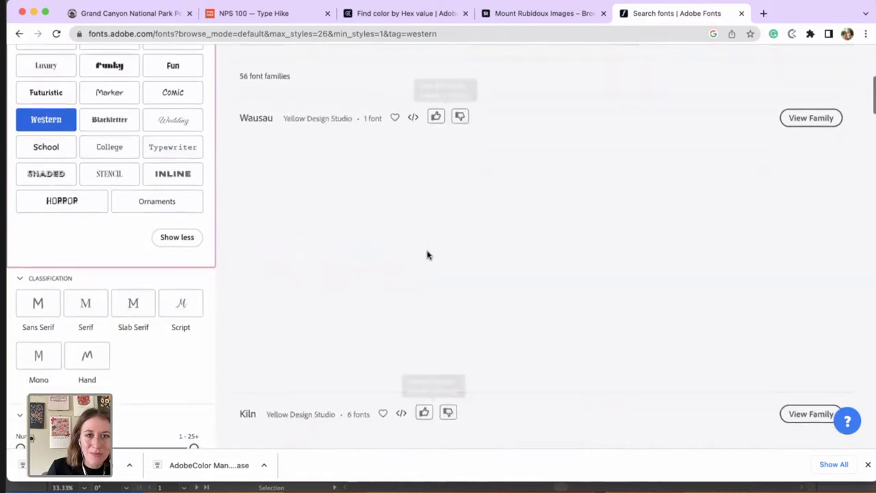
Step: Browse the Western-tagged font families, open the Colt family page and activate Colt Regular and Colt Medium
scroll(430, 254, "down", 2)
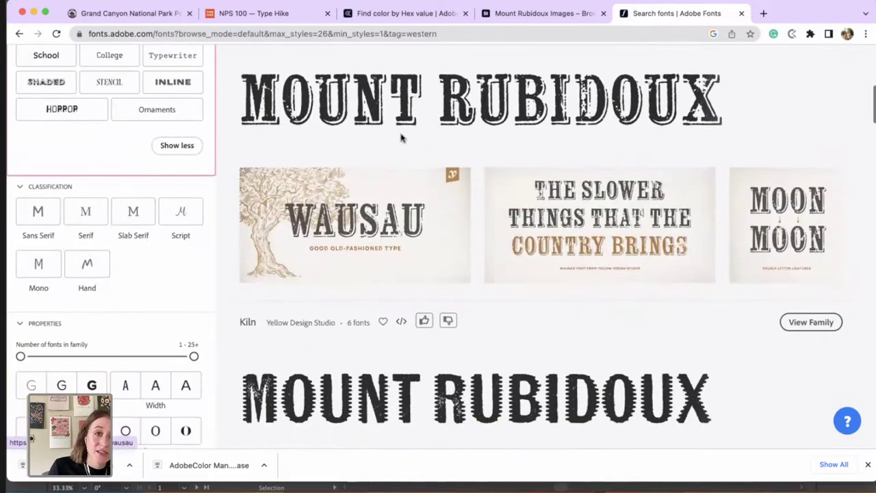
scroll(405, 135, "down", 20)
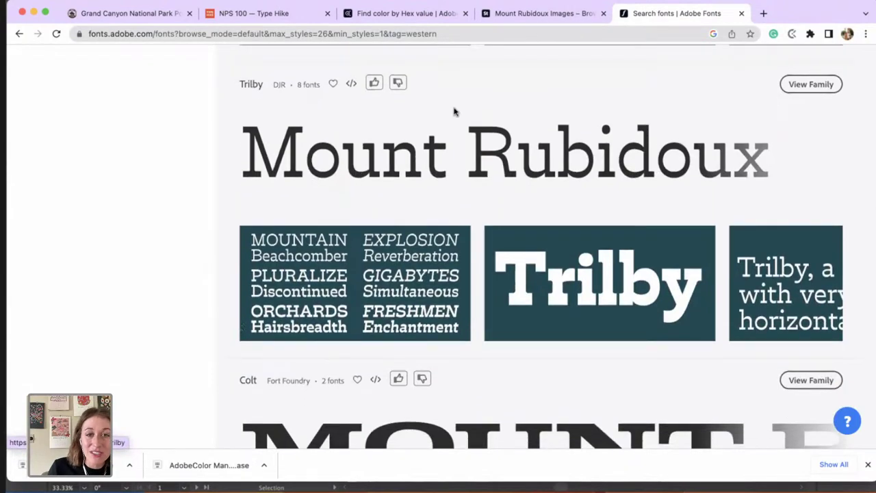
scroll(434, 189, "down", 4)
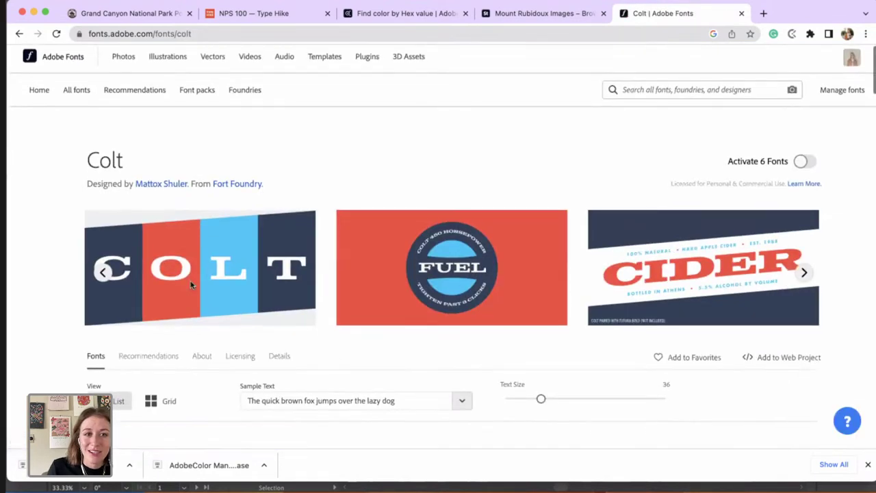
scroll(486, 284, "down", 5)
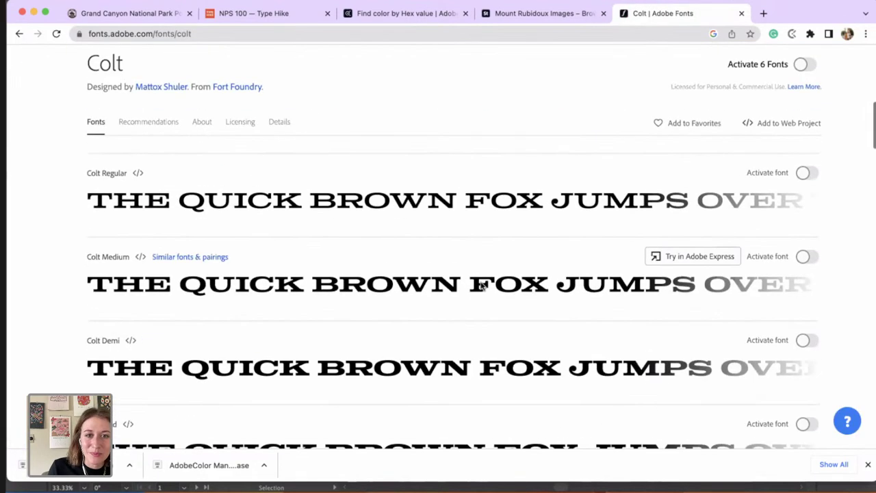
scroll(815, 251, "up", 1)
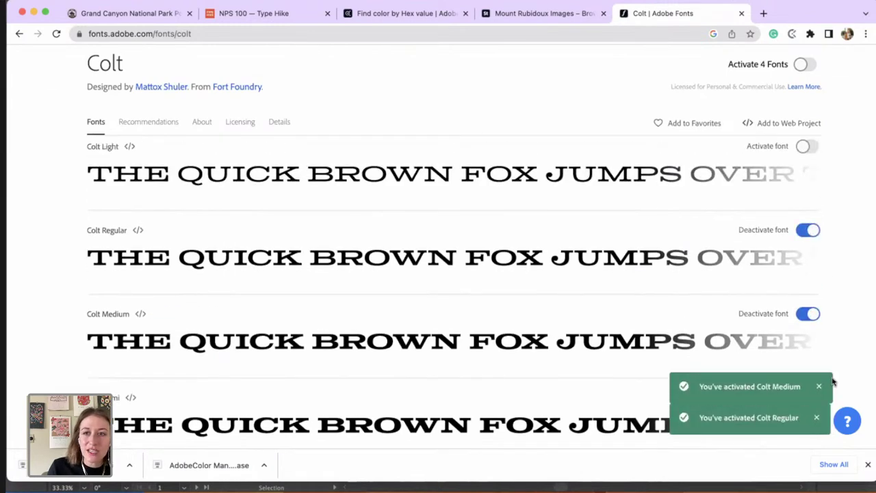
scroll(170, 116, "up", 5)
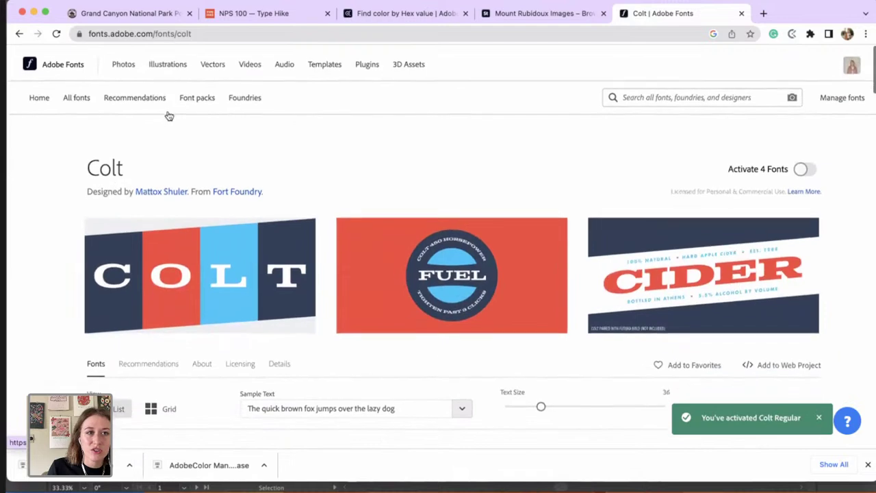
Step: Switch back to Illustrator and set the duplicated Times text block in Condor Regular
key("super+Tab")
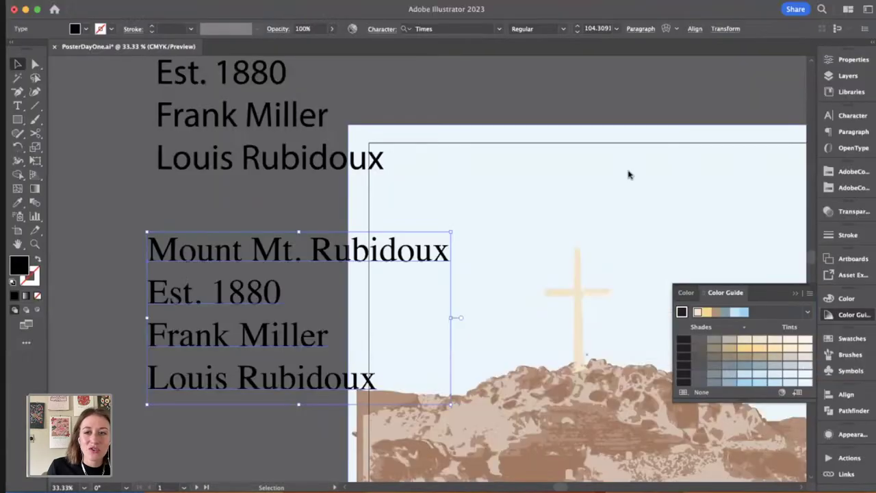
scroll(381, 65, "right", 3)
scroll(378, 158, "left", 3)
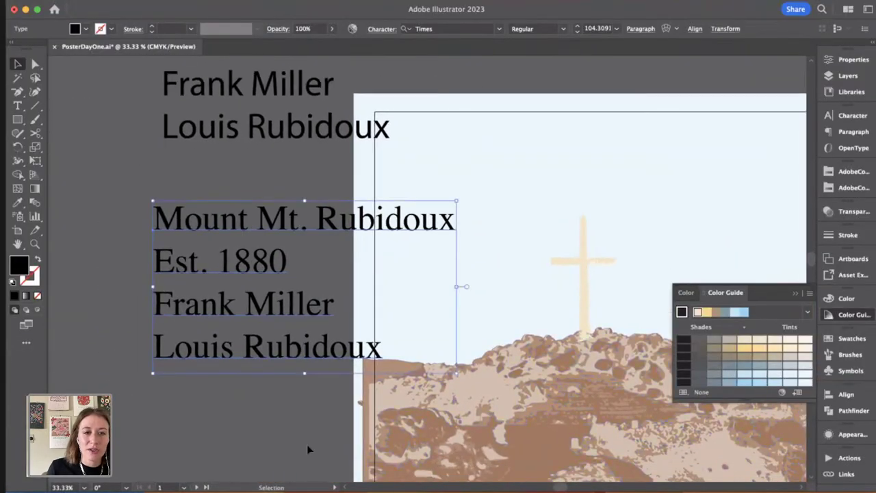
type("cond")
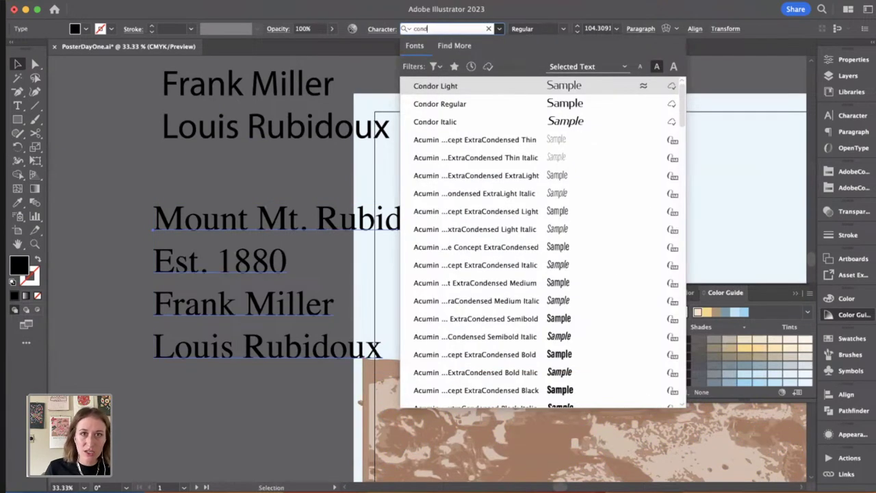
left_click(450, 103)
Step: Copy "Mt. Rubidoux" from the Condor text block, paste it as separate text over the poster and enlarge it
left_click_drag(258, 234, 363, 199)
left_click_drag(452, 190, 220, 222)
left_click_drag(138, 218, 339, 216)
key("super+c")
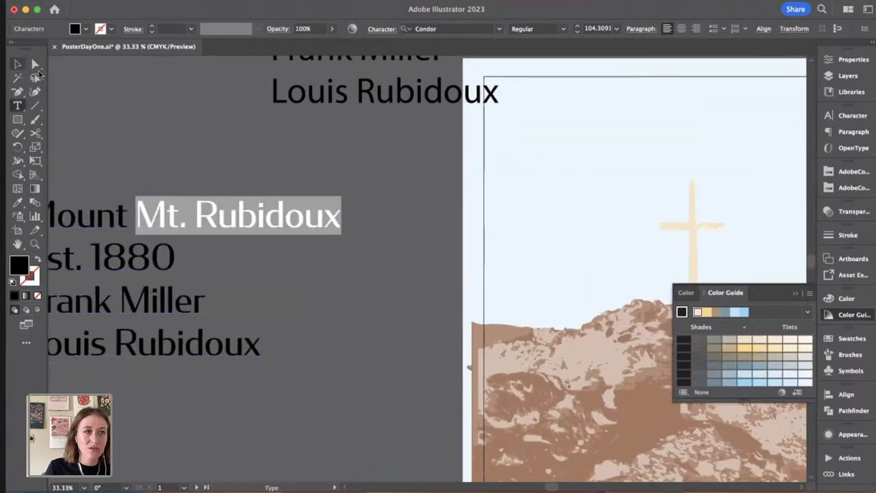
left_click(18, 64)
left_click_drag(437, 178, 206, 156)
key("super+v")
left_click_drag(524, 268, 649, 265)
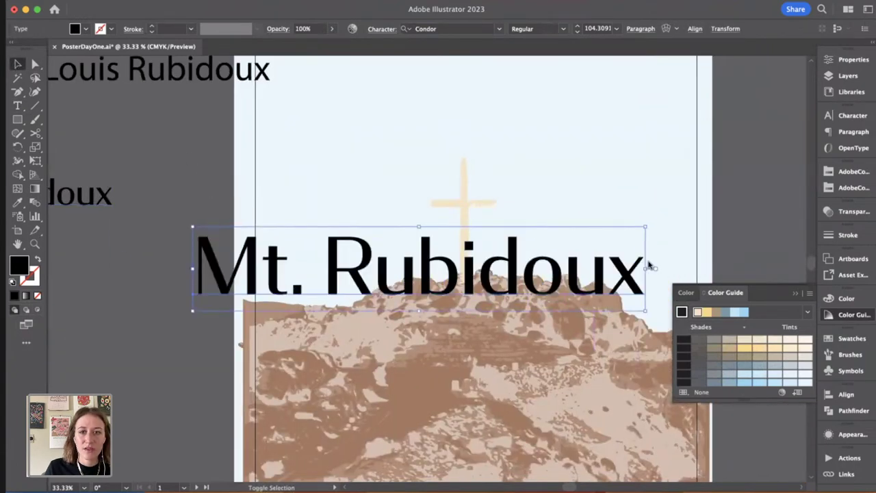
Step: Place the Mt. Rubidoux title above the cross and scale it to about 200 pt, within the poster's margins
scroll(649, 265, "right", 3)
scroll(649, 266, "up", 1)
left_click_drag(455, 318, 524, 161)
left_click_drag(602, 153, 554, 153)
left_click_drag(439, 165, 494, 169)
Step: Check the lettering on the Grand Canyon National Park reference poster in the browser and return to Illustrator
key("super+Tab")
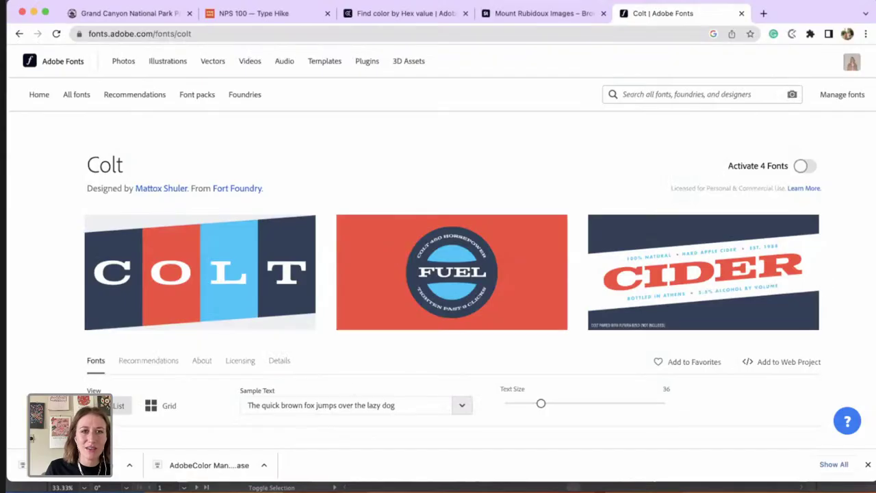
left_click(115, 15)
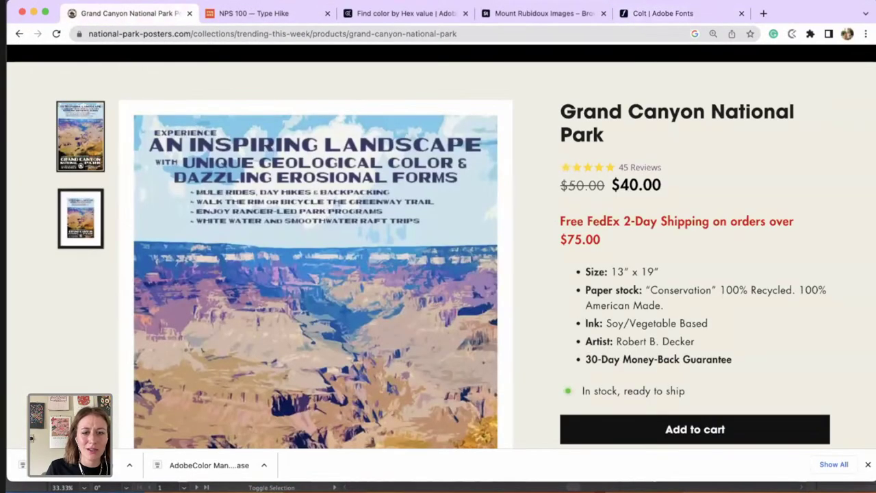
key("super+Tab")
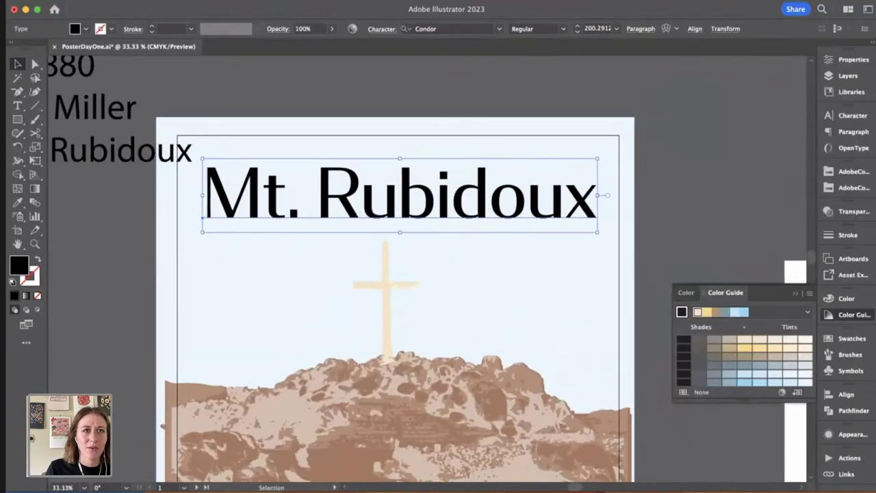
Step: Try converting the Mt. Rubidoux title to uppercase with Change Case, and undo the conversion
left_click(178, 1)
mouse_move(218, 184)
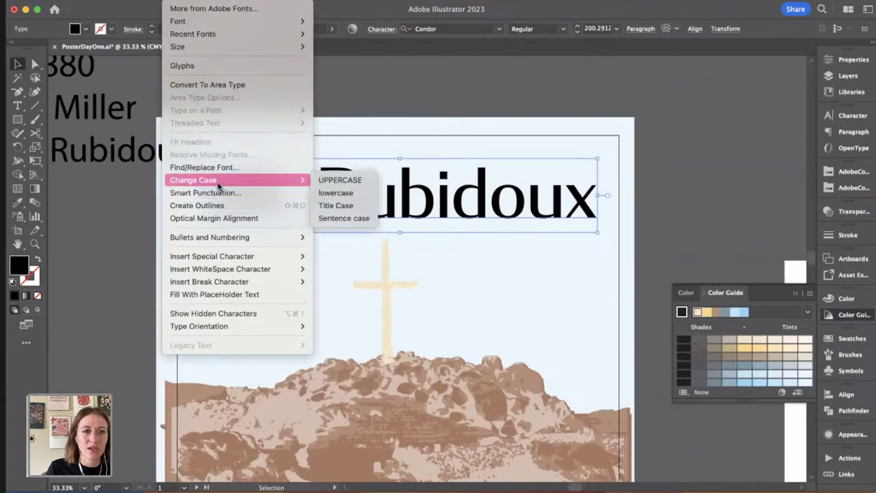
left_click(340, 180)
left_click(507, 101)
scroll(506, 101, "right", 2)
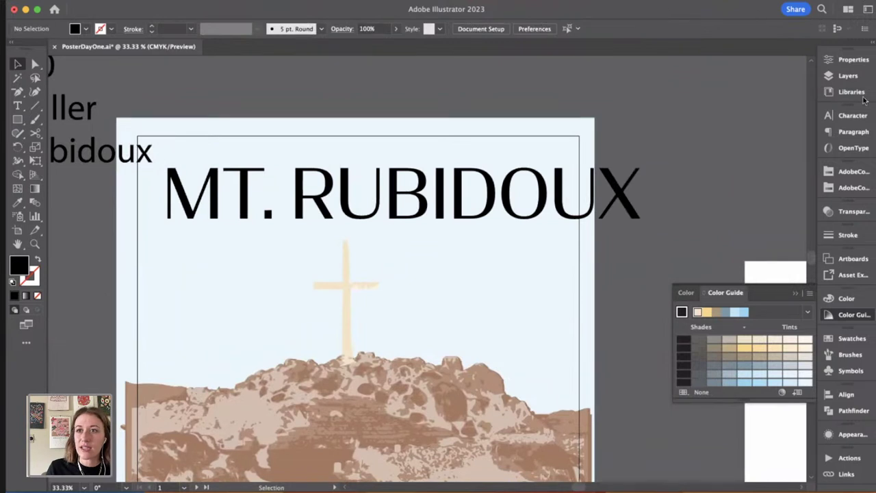
left_click(856, 116)
scroll(410, 215, "left", 3)
scroll(411, 215, "up", 2)
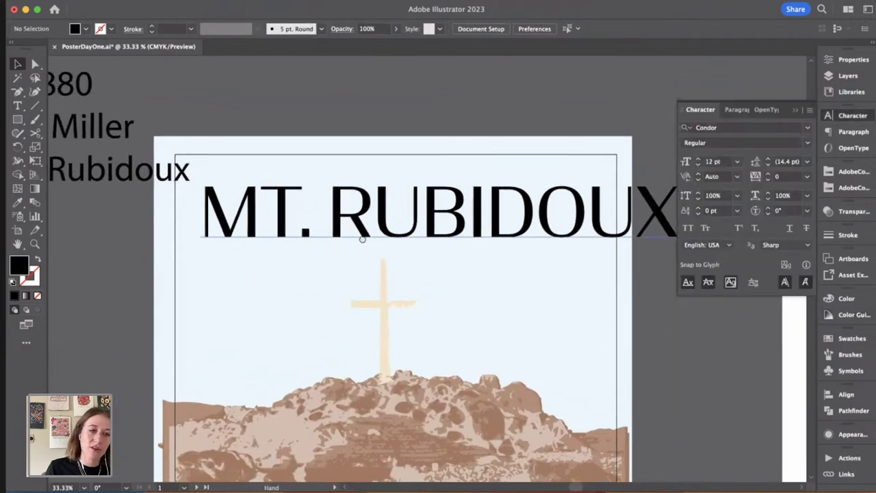
key("super+z")
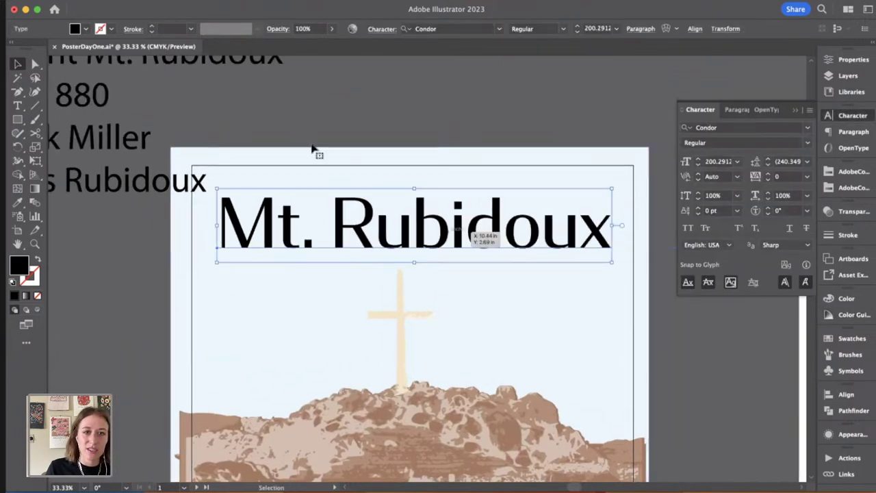
Step: Apply All Caps formatting to the Mt. Rubidoux title and scale it down to about 170 pt to fit the margins
left_click(689, 283)
left_click_drag(503, 243, 506, 243)
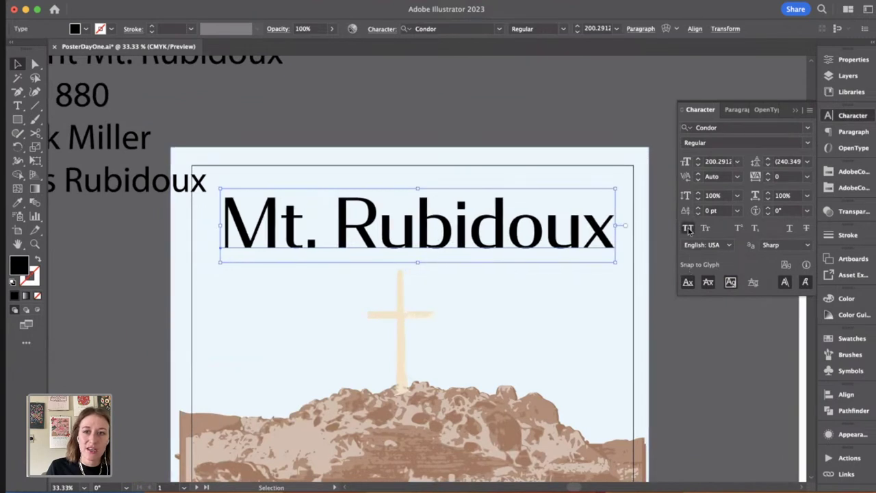
left_click(689, 229)
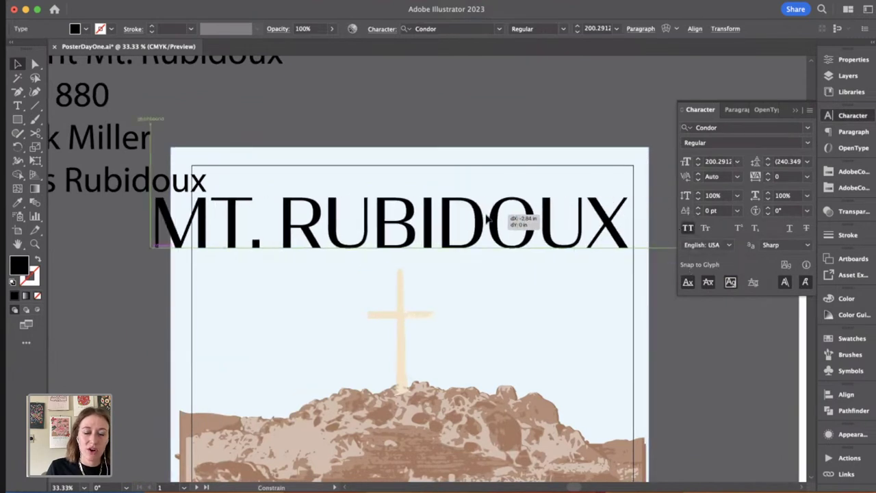
scroll(587, 280, "right", 3)
left_click_drag(590, 217, 518, 218)
Step: Switch to Adobe Fonts in the browser, search for "condor", open the Condor family and activate Condor Black
key("super+Tab")
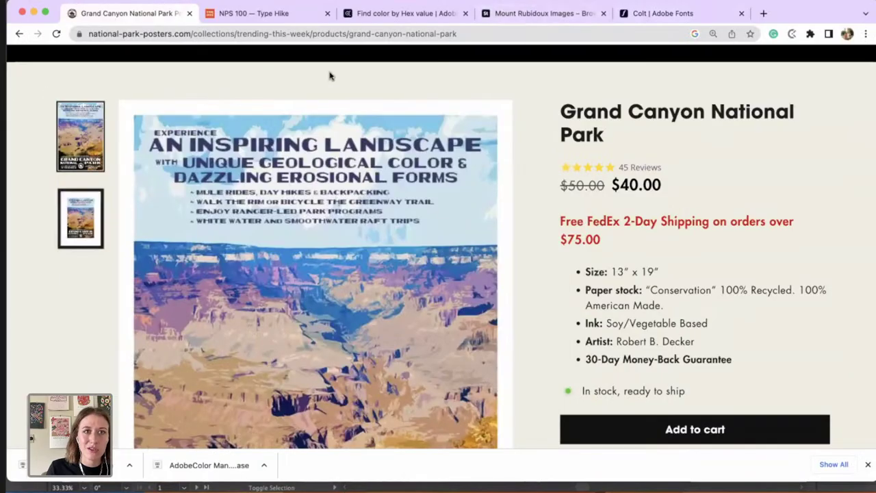
left_click(694, 15)
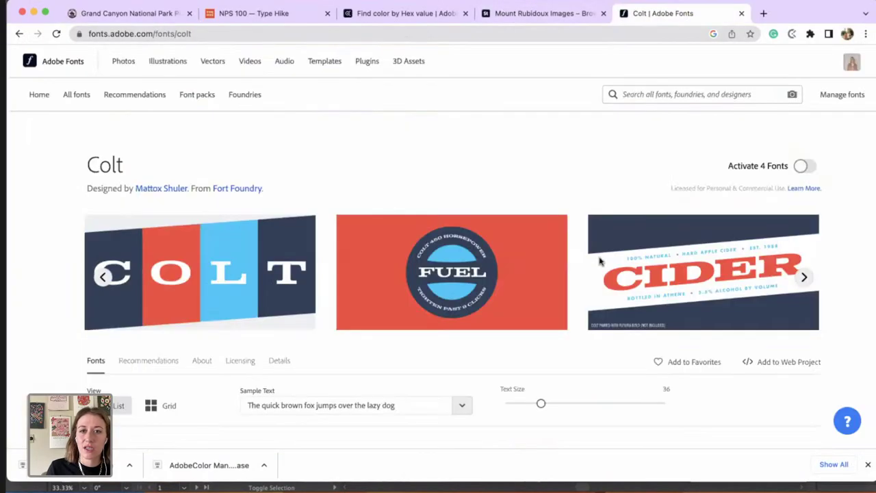
left_click(696, 101)
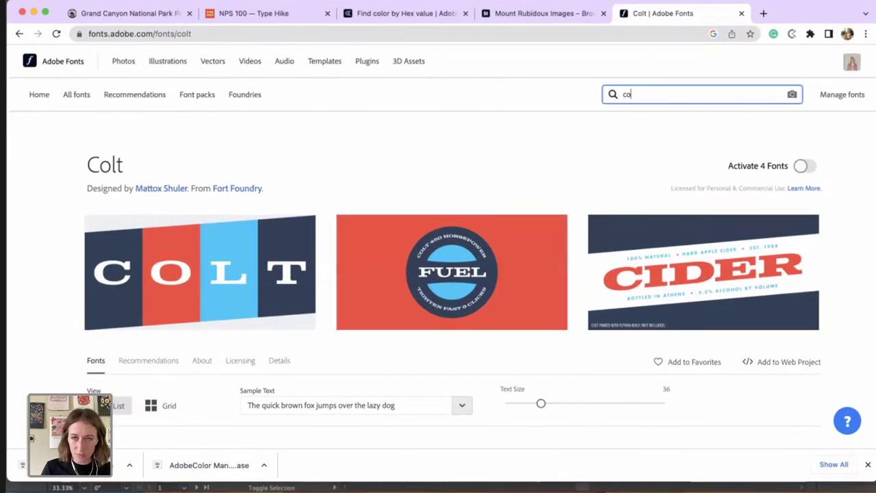
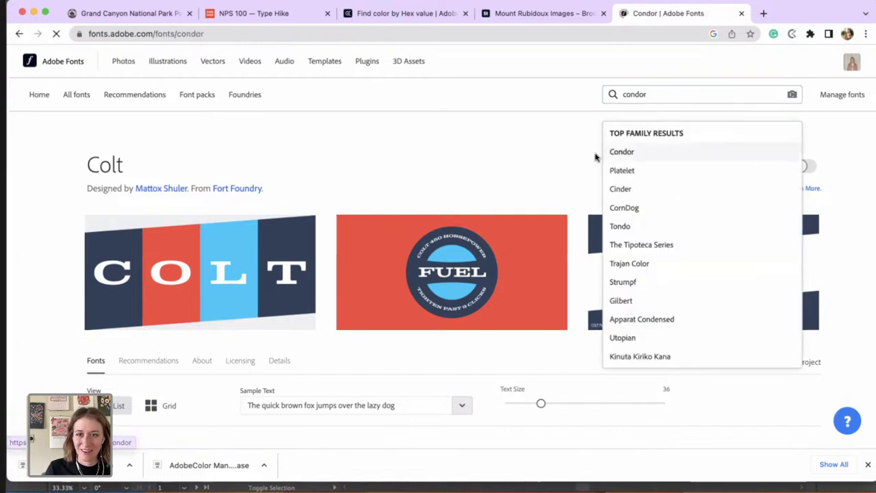
scroll(532, 308, "down", 5)
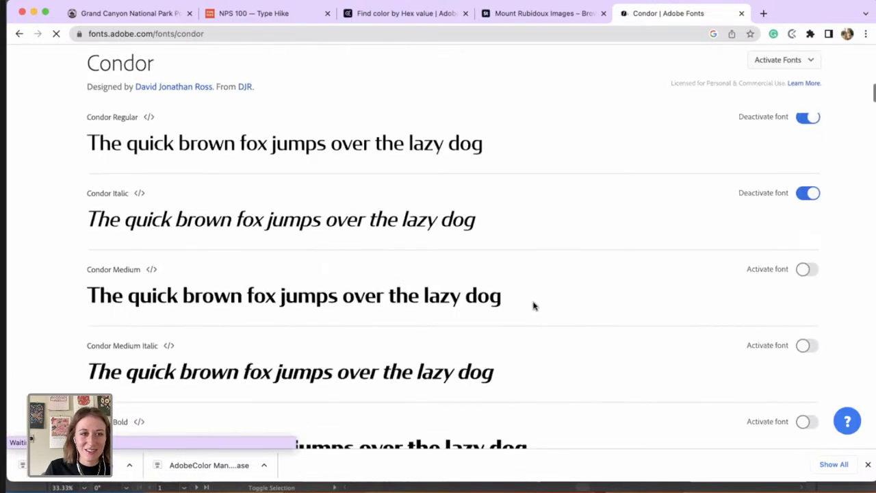
scroll(547, 305, "down", 5)
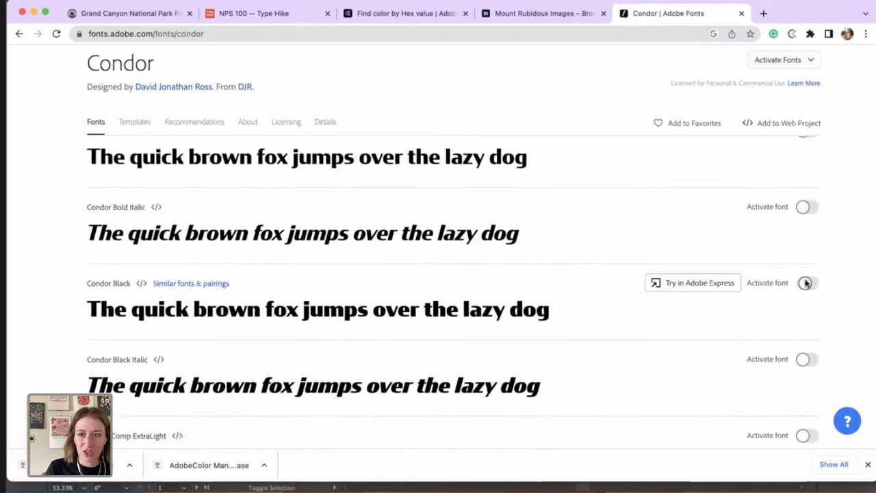
left_click(806, 283)
Step: Find CondorCond Bold among the family's condensed styles and activate it
scroll(563, 307, "down", 4)
scroll(564, 307, "down", 5)
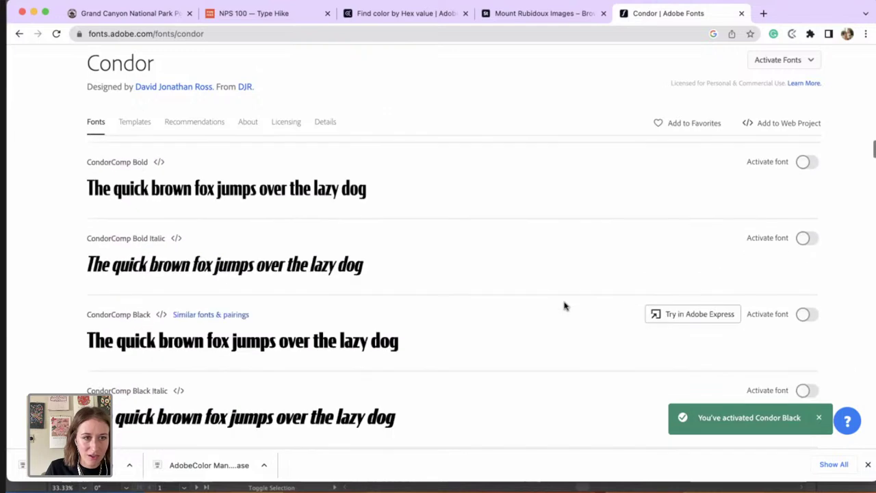
scroll(206, 308, "down", 1)
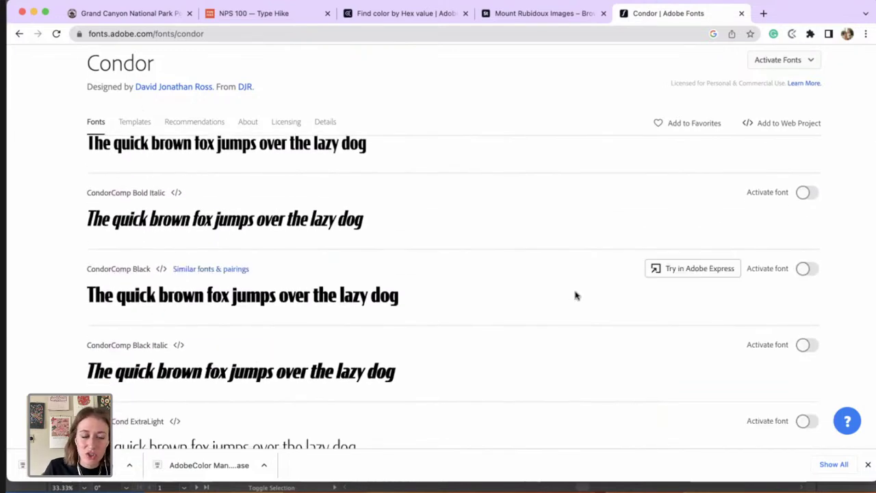
scroll(575, 296, "down", 10)
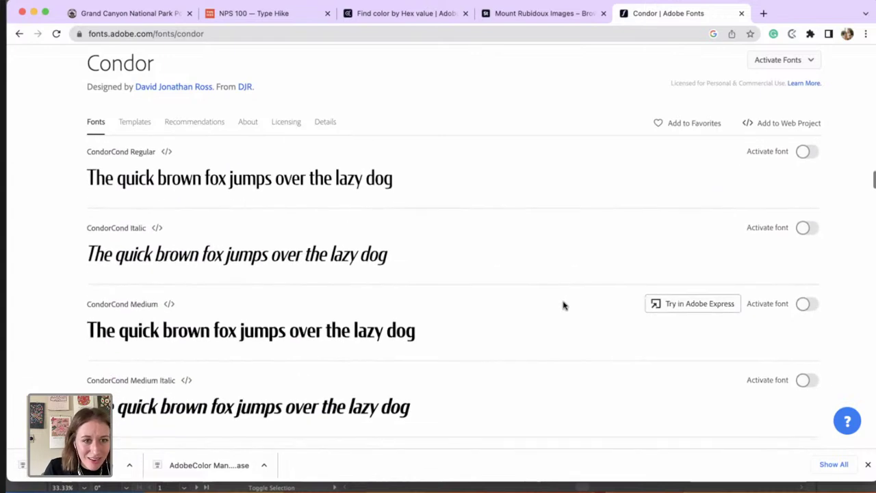
scroll(805, 302, "down", 4)
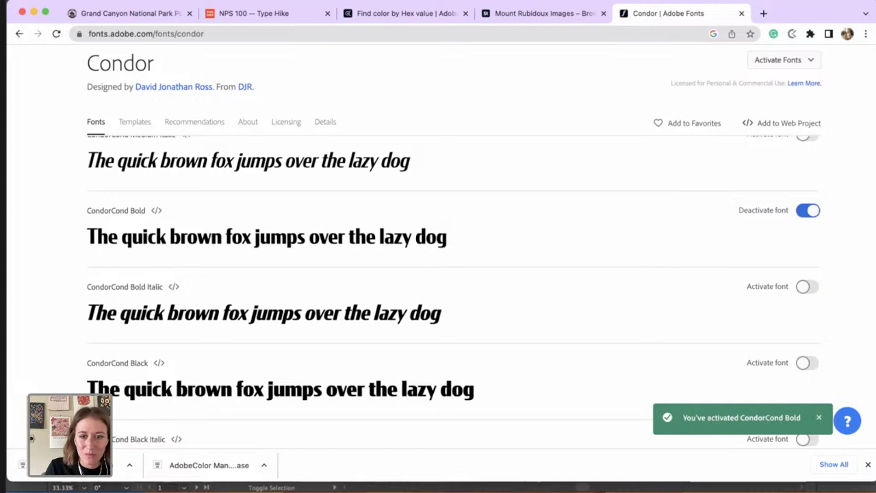
Step: Switch back to Illustrator, set the Mt. Rubidoux title to Condor Black and scale it down to about 149 pt
key("super+Tab")
left_click_drag(489, 229, 517, 234)
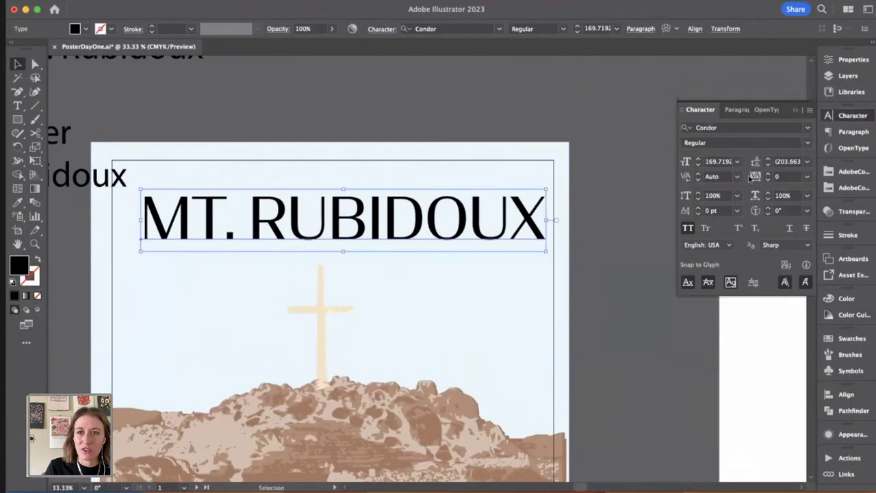
left_click(808, 145)
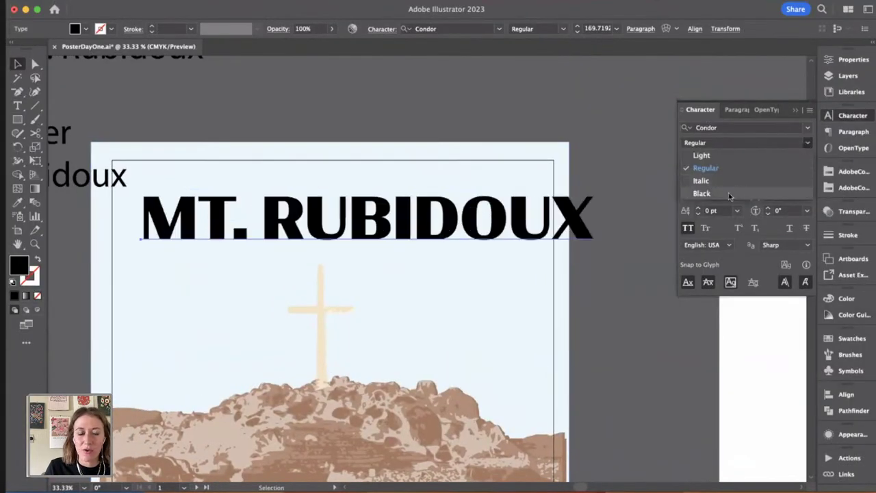
left_click(702, 193)
scroll(599, 216, "left", 2)
left_click_drag(620, 221, 569, 222)
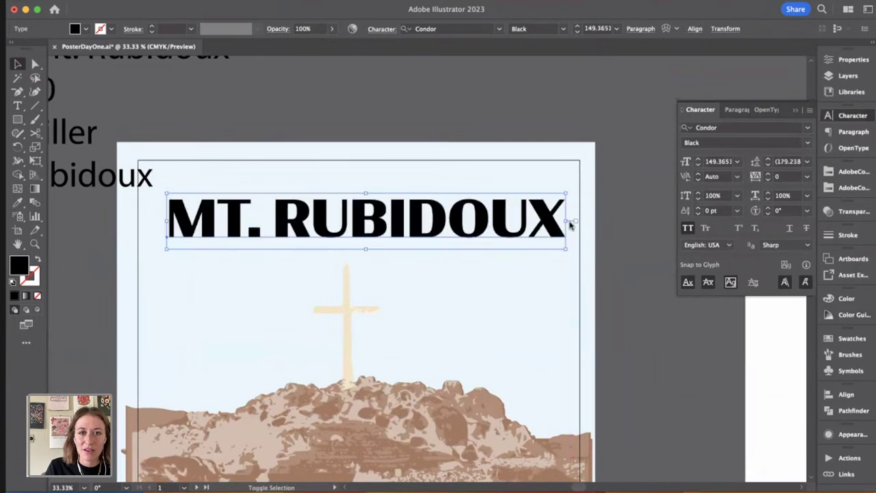
Step: Shift the Mt. Rubidoux title slightly to centre it between the poster's margins above the cross, and deselect it
scroll(569, 226, "left", 5)
left_click_drag(506, 231, 493, 228)
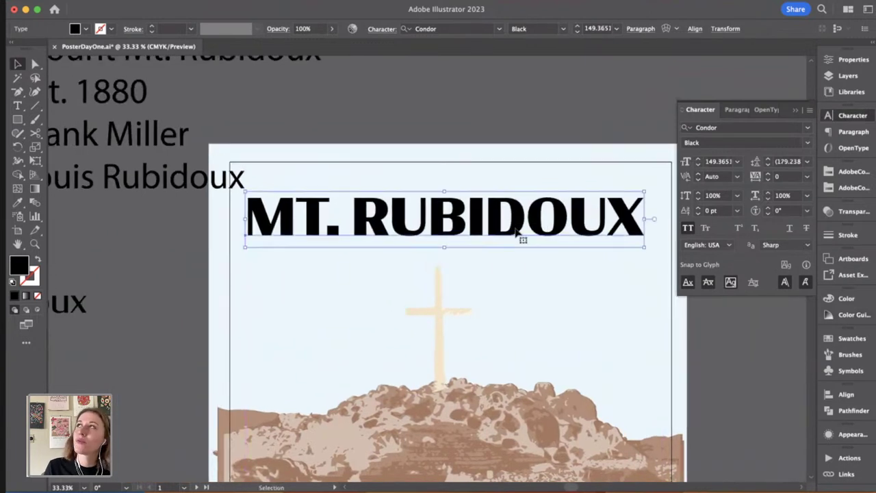
scroll(514, 249, "up", 3)
left_click_drag(521, 298, 527, 298)
left_click(467, 198)
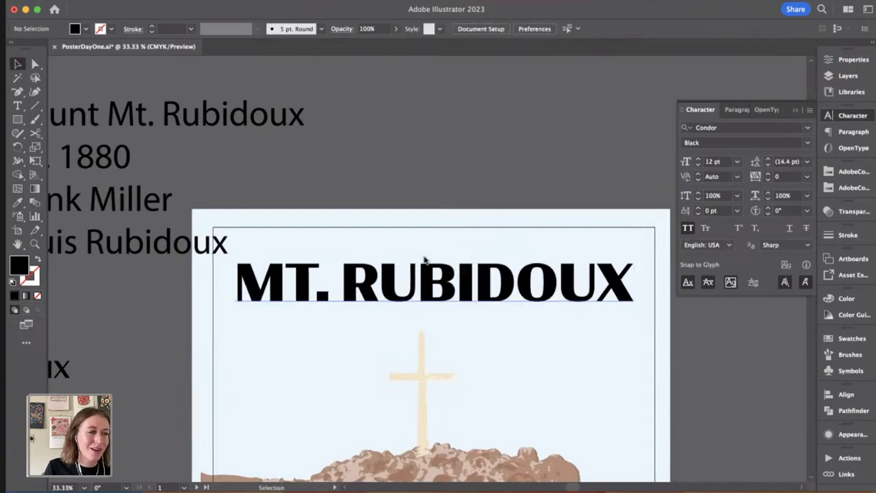
Step: Copy the "Est. 1880" line from the Myriad Pro text block and paste it as separate text beneath the poster's title
scroll(358, 215, "up", 5)
scroll(358, 215, "left", 5)
left_click_drag(221, 300, 190, 214)
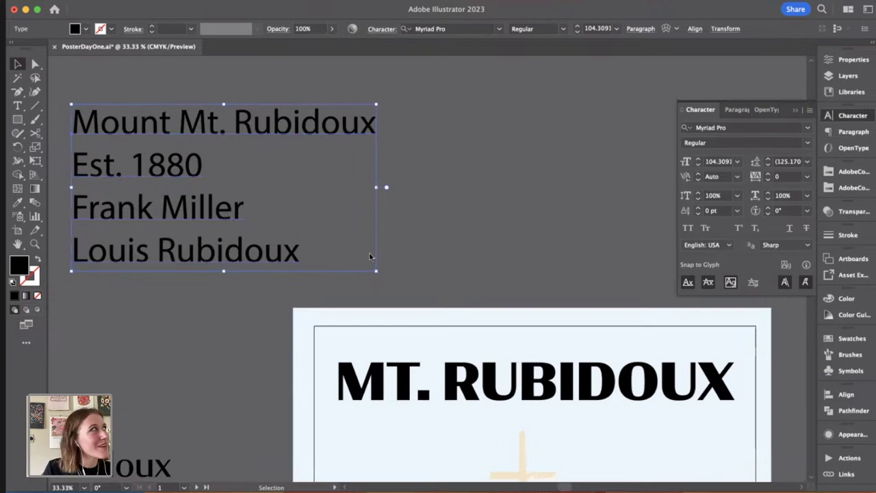
left_click_drag(261, 218, 289, 253)
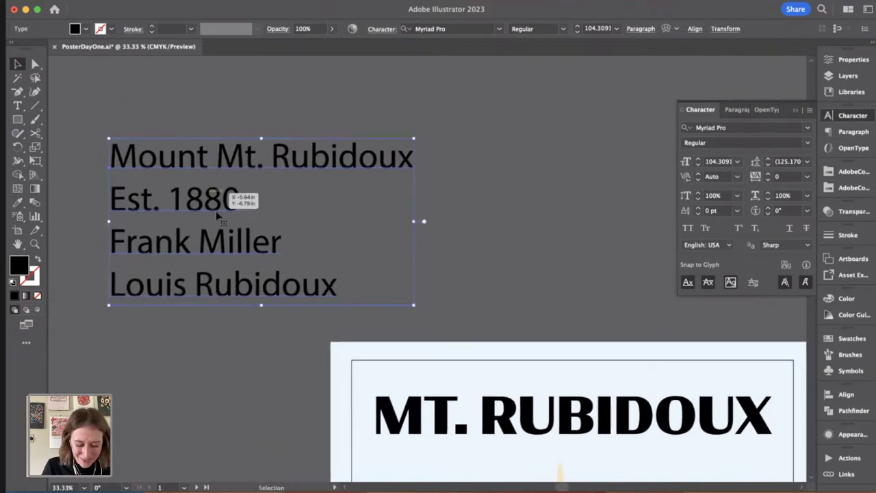
left_click_drag(236, 202, 110, 200)
key("super+c")
key("Escape")
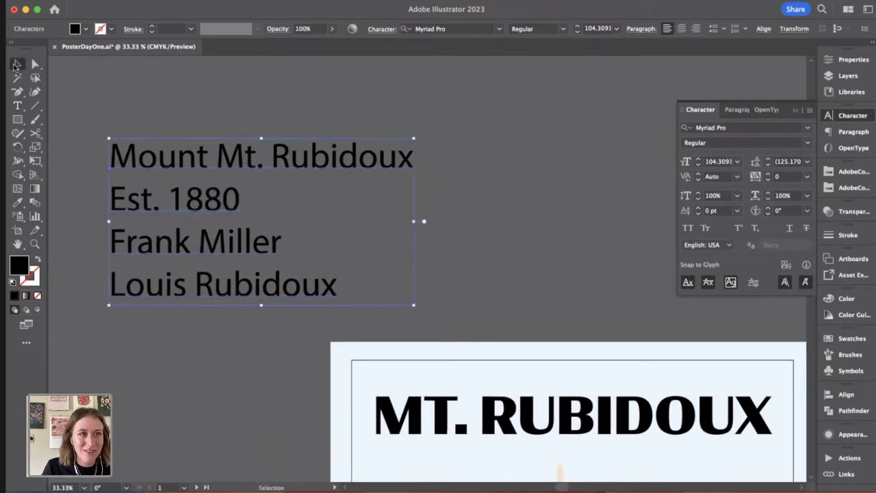
left_click_drag(510, 262, 276, 153)
key("super+v")
left_click_drag(430, 284, 356, 369)
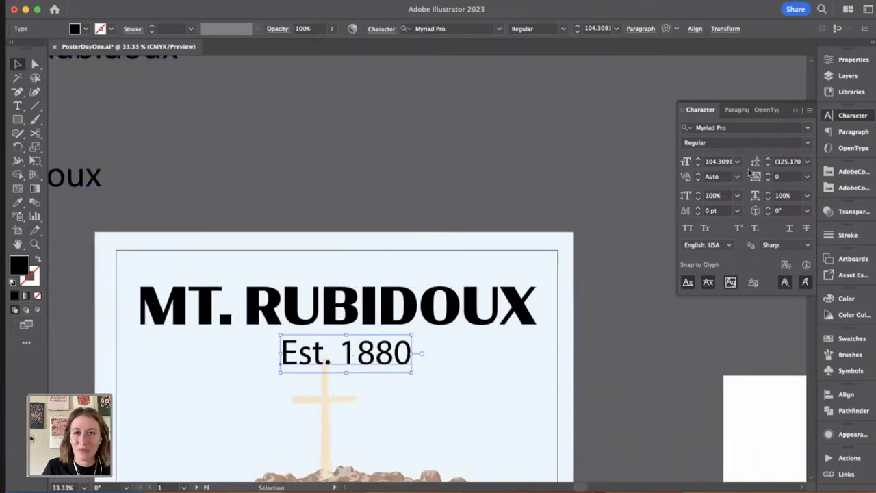
Step: Set the Est. 1880 line to Colt Medium and scale it down to about 81 pt below the title
left_click(748, 128)
type("cold")
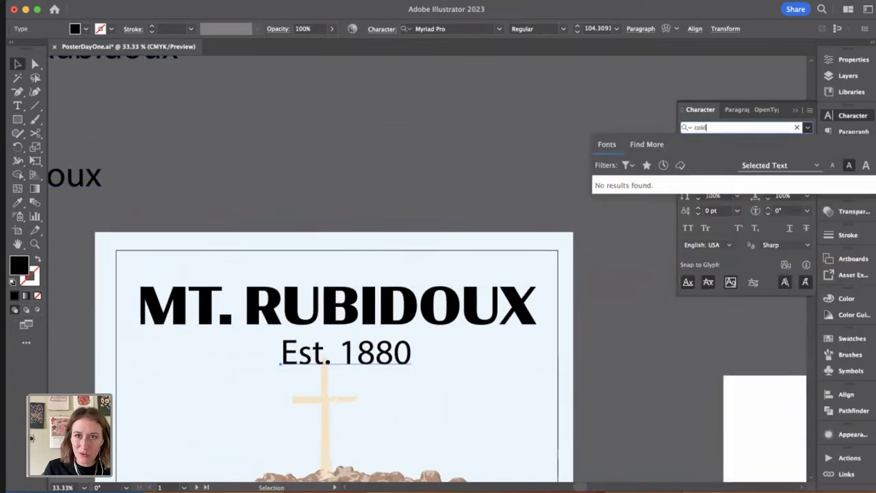
key("BackSpace")
type("t")
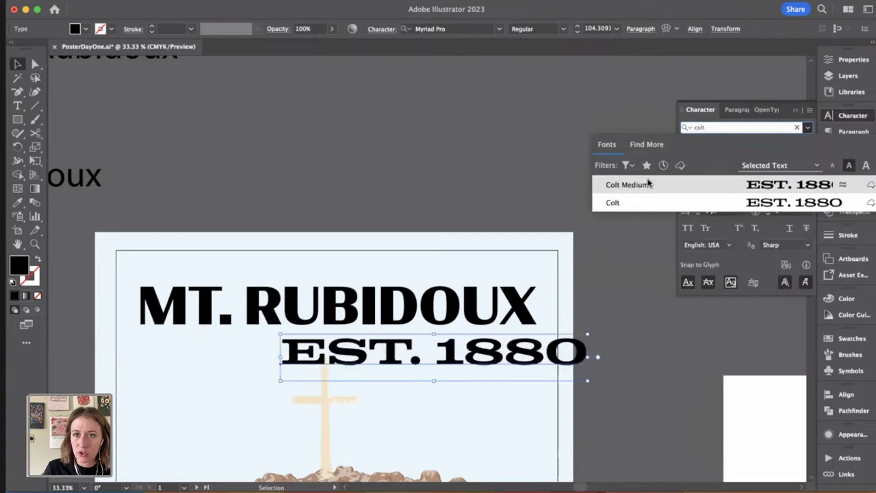
left_click(598, 182)
left_click_drag(582, 353, 597, 297)
left_click_drag(596, 297, 481, 304)
left_click(637, 325)
scroll(650, 318, "down", 3)
scroll(651, 319, "right", 2)
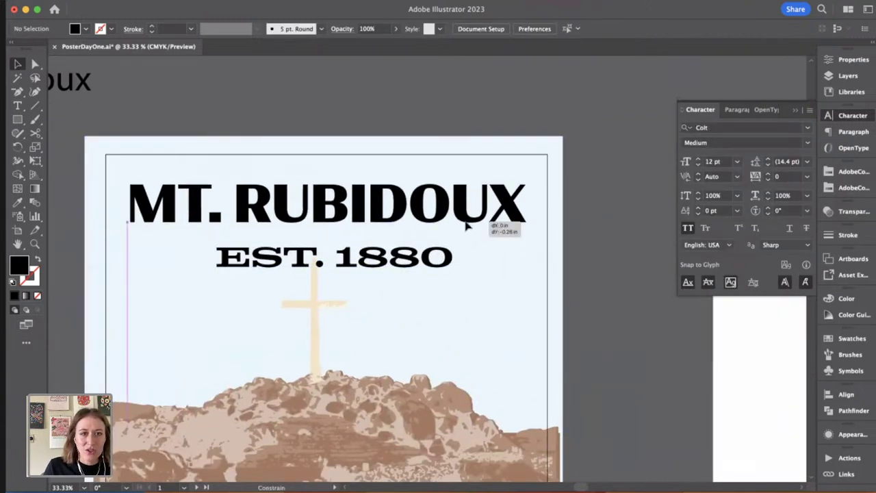
Step: Move the Mt. Rubidoux title up slightly and nudge the Est. 1880 line so both sit above the cross
left_click(465, 226)
left_click(430, 267)
scroll(441, 270, "left", 1)
left_click(436, 269, "shift")
left_click_drag(456, 258, 447, 254)
Step: Set the Mt. Rubidoux title to Colt Medium, matching the Est. 1880 line
left_click(408, 199)
left_click(743, 130)
type("cond")
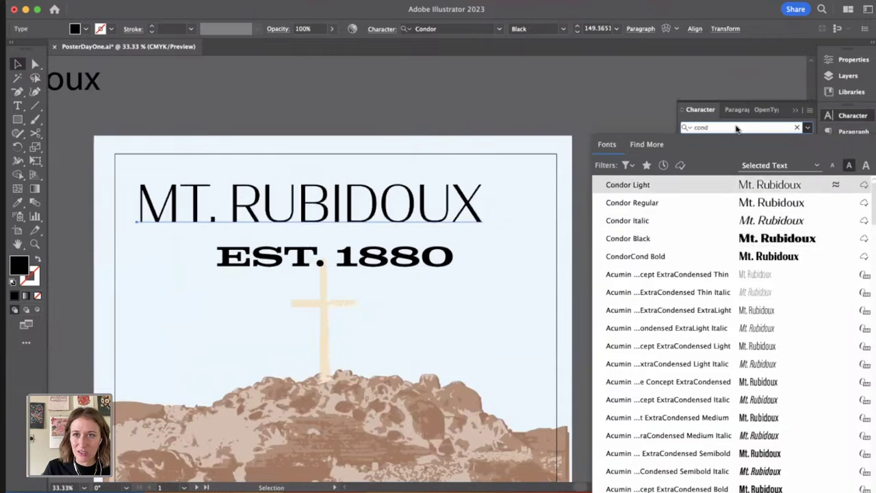
type("cold")
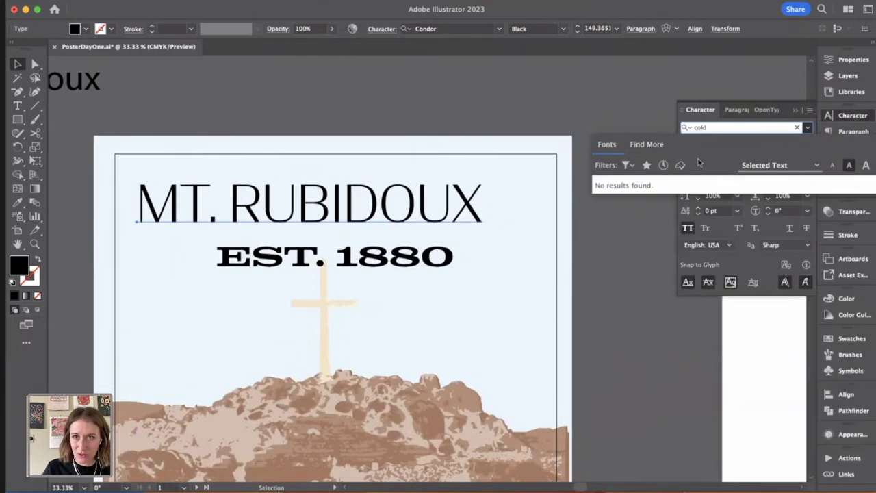
key("BackSpace")
type("t")
left_click(681, 185)
left_click_drag(530, 237, 467, 235)
Step: Rewrite the title as MOUNT RUBIDOUX, broken over two lines without the leading space on the second line
key("t")
left_click_drag(229, 205, 186, 204)
key("BackSpace")
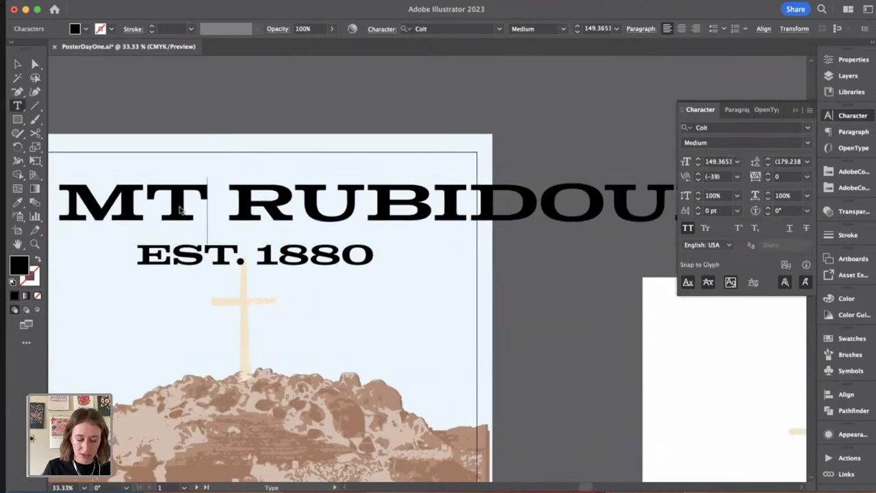
key("BackSpace")
type("OUNT")
key("Return")
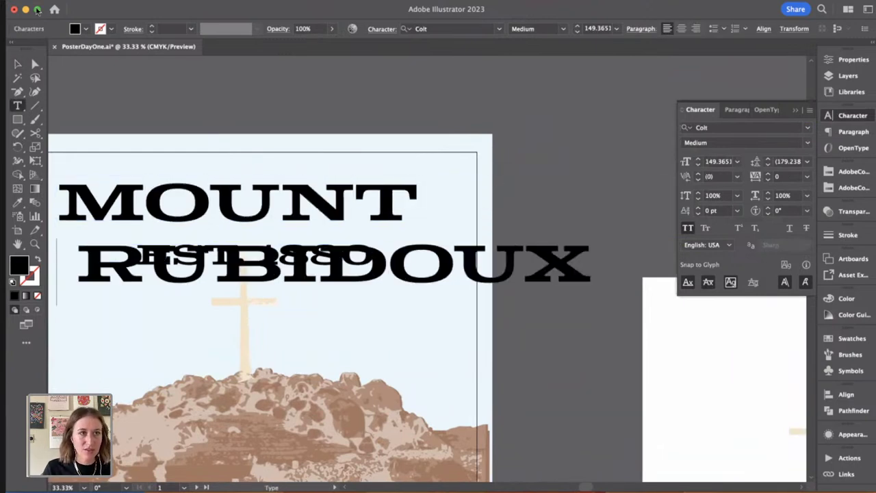
left_click(18, 65)
double_click(85, 256)
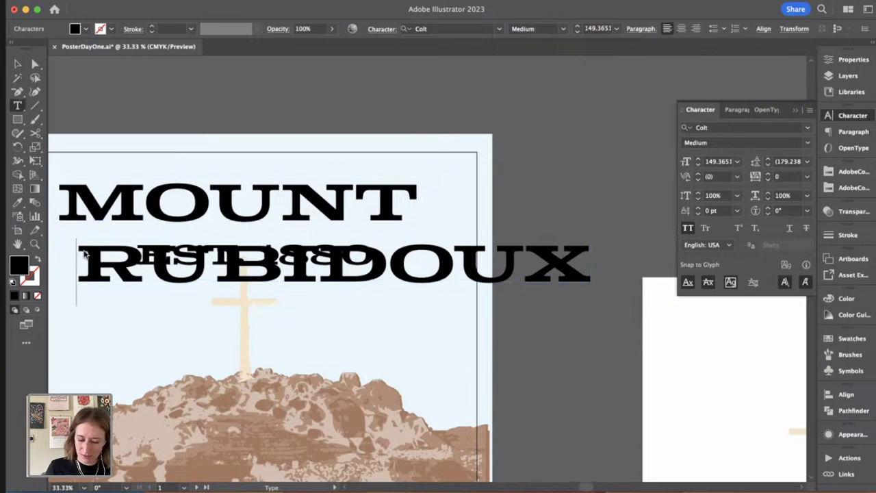
key("BackSpace")
left_click(18, 64)
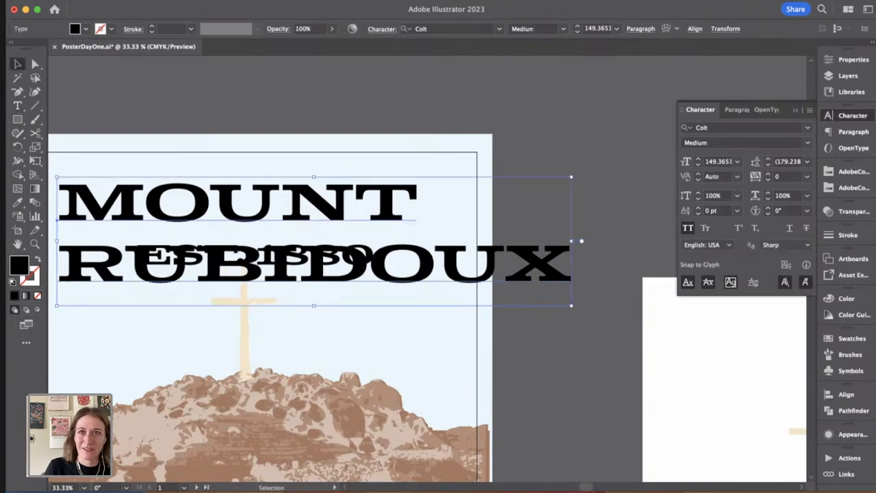
Step: Centre-align the two-line title, move it over the poster's sky and place the Est. 1880 line clear below it
left_click(858, 134)
left_click(707, 129)
scroll(428, 226, "left", 2)
scroll(428, 226, "down", 1)
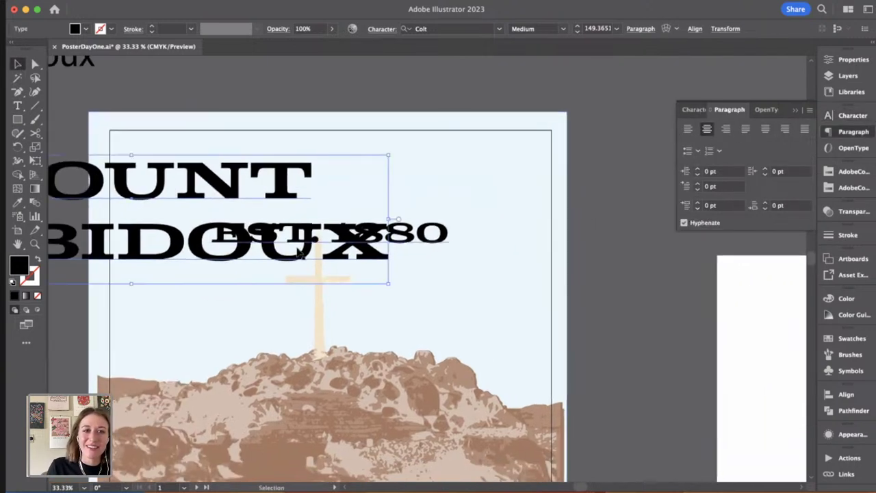
left_click_drag(273, 240, 456, 226)
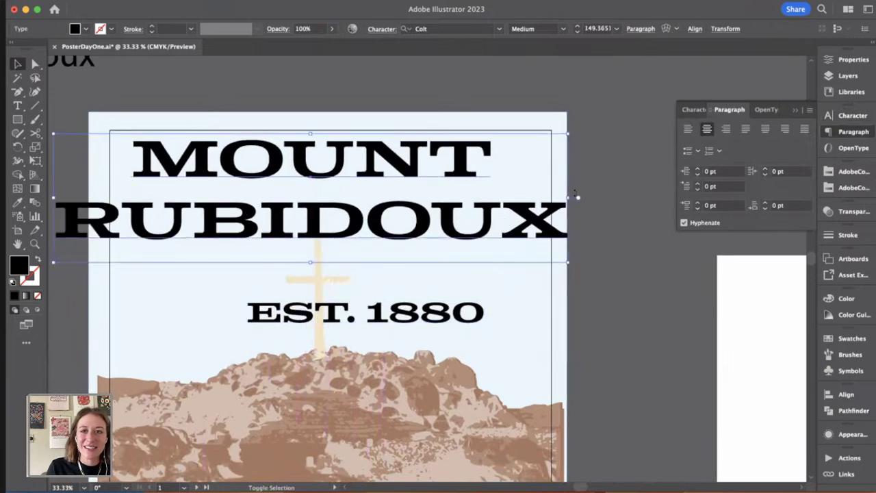
Step: Scale the MOUNT RUBIDOUX title down to about 113 pt to fit inside the border, with Est. 1880 directly beneath it
left_click_drag(570, 197, 511, 197)
left_click_drag(477, 212, 497, 207)
left_click_drag(422, 315, 391, 301)
scroll(392, 302, "down", 2)
scroll(391, 302, "right", 1)
mouse_move(363, 169)
left_mouse_down()
mouse_move(367, 223)
mouse_move(348, 171)
left_mouse_up()
left_click_drag(456, 183, 440, 223)
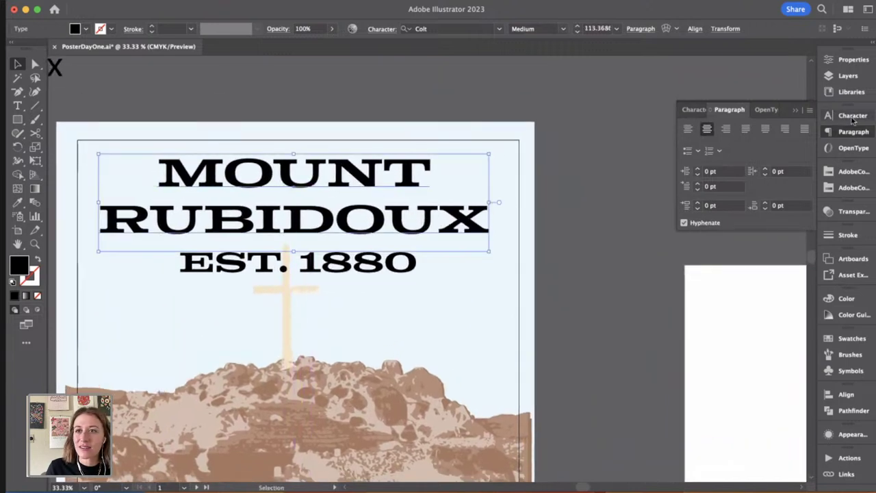
Step: Tighten the leading of the two-line title to 118 pt and deselect it
left_click(853, 118)
left_click(769, 165)
left_click(769, 165)
left_click(768, 165)
left_click(769, 165)
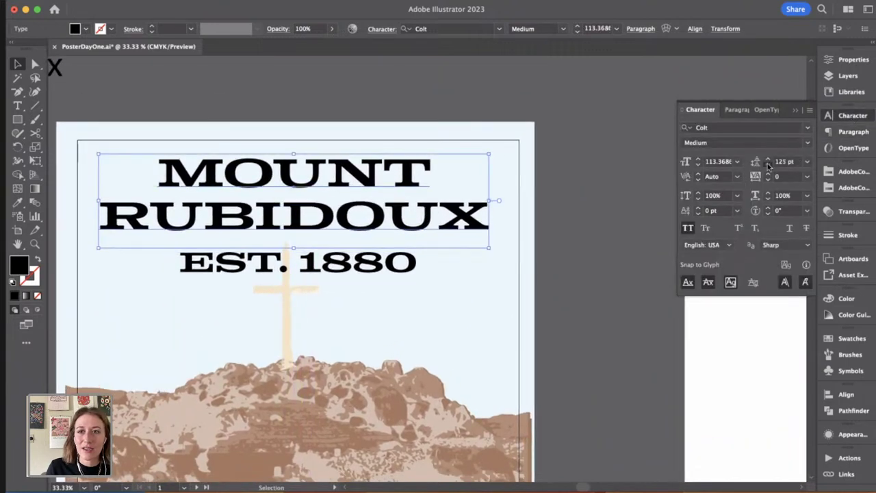
left_click(769, 165)
left_click(564, 229)
Step: Move the Est. 1880 line up close under the title and nudge the title and date together
left_click_drag(306, 273, 305, 260)
left_click(372, 220, "shift")
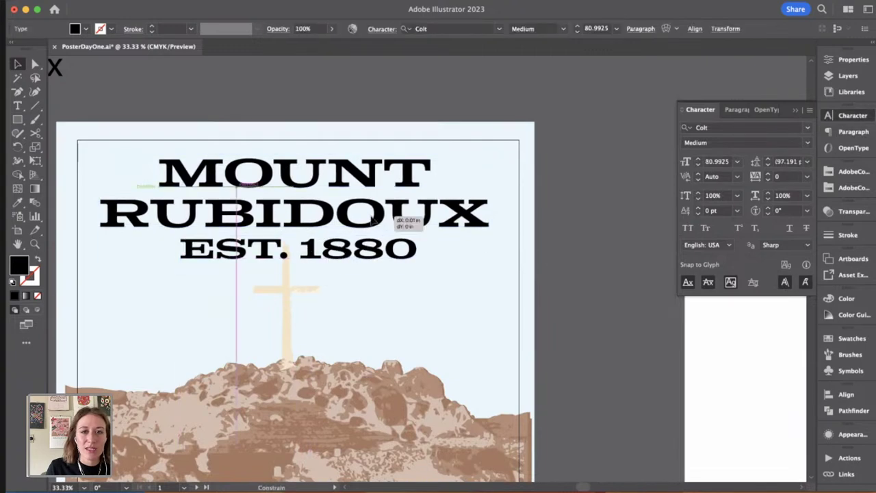
left_click_drag(372, 220, 258, 134)
Step: Move the cross and hill artwork down, enlarge it beyond the poster's width and reposition it below the title text
key("super+minus")
key("super+minus")
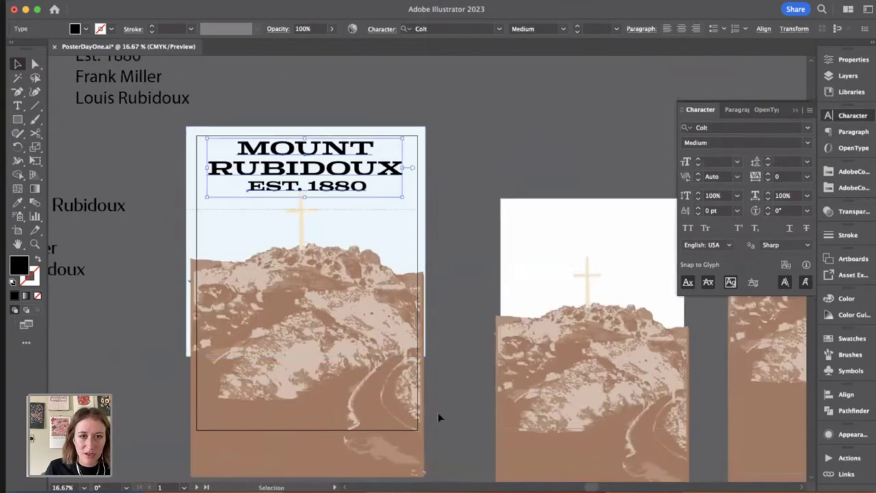
left_click(391, 270, "shift")
left_click_drag(340, 289, 346, 318)
left_click_drag(457, 268, 458, 289)
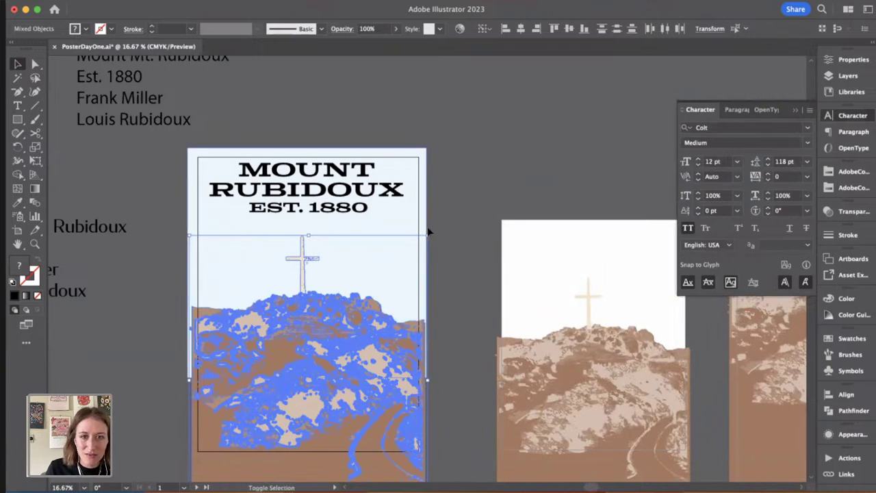
left_click_drag(428, 236, 498, 198)
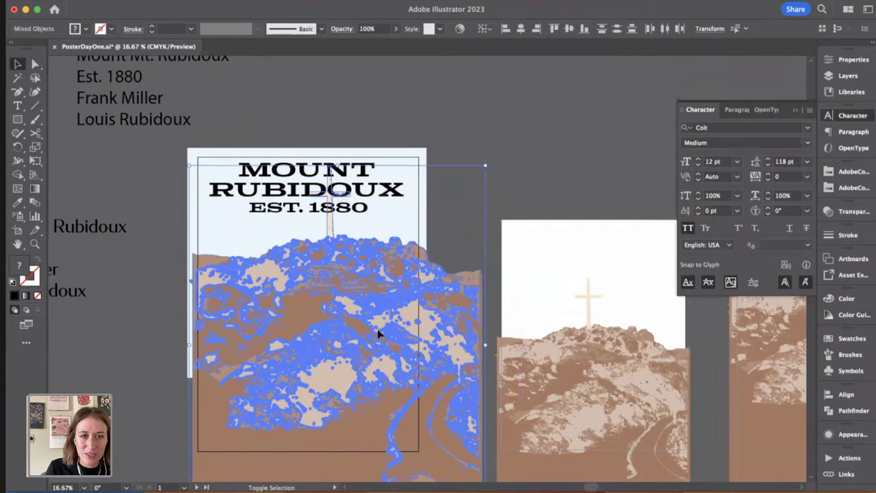
left_click_drag(377, 333, 350, 353)
left_click(452, 352)
left_click_drag(453, 352, 464, 299)
left_click(256, 321)
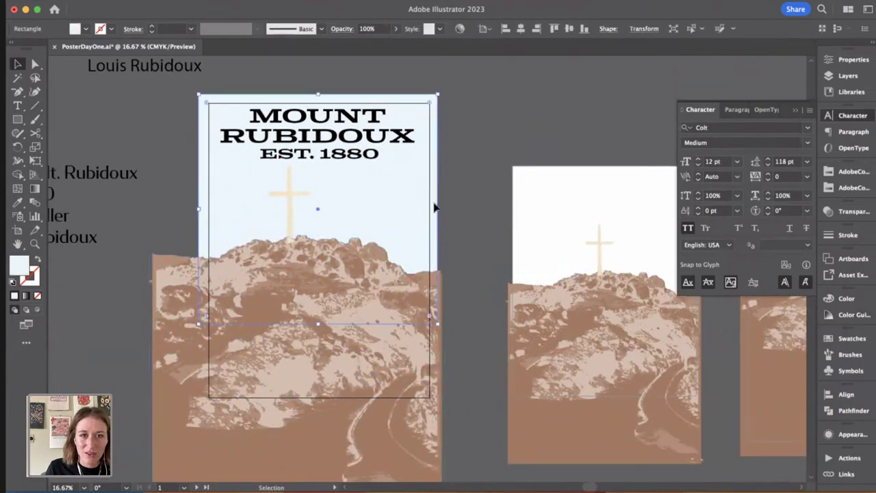
Step: Scale the Est. 1880 line down to about 62 pt and centre it beneath the title, above the cross
scroll(256, 322, "up", 3)
left_click(326, 215)
left_click_drag(325, 199, 350, 227)
left_click(395, 219)
left_click(349, 222)
key("super+z")
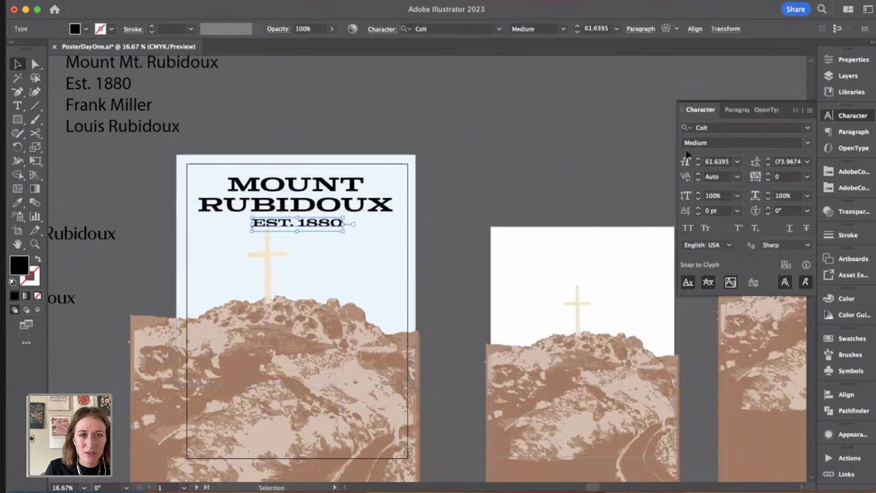
left_click(439, 192)
Step: Move the Myriad Pro text block from above the poster to the empty space beside it, above the other text block
left_click_drag(401, 187, 459, 260)
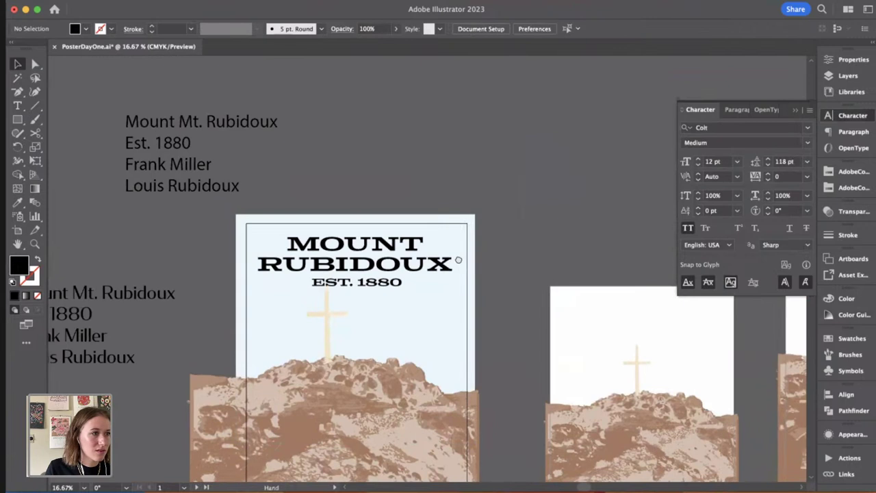
scroll(347, 215, "left", 3)
scroll(387, 196, "down", 2)
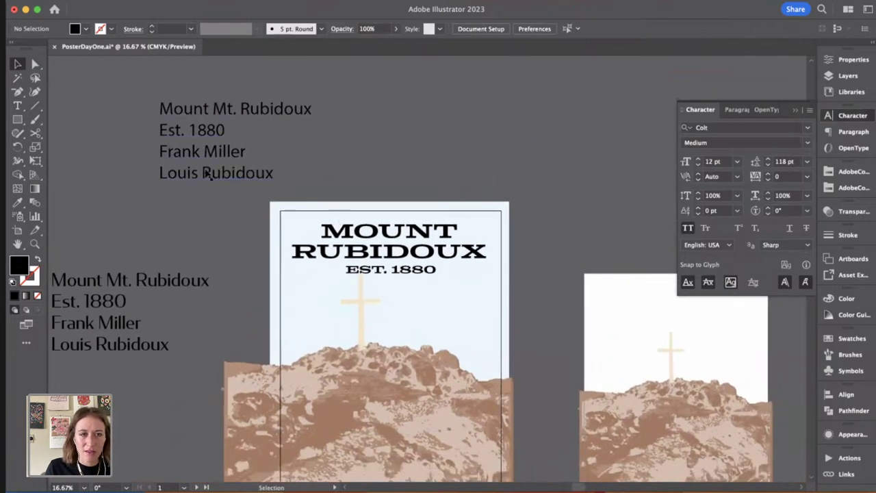
key("t")
left_click_drag(159, 151, 246, 153)
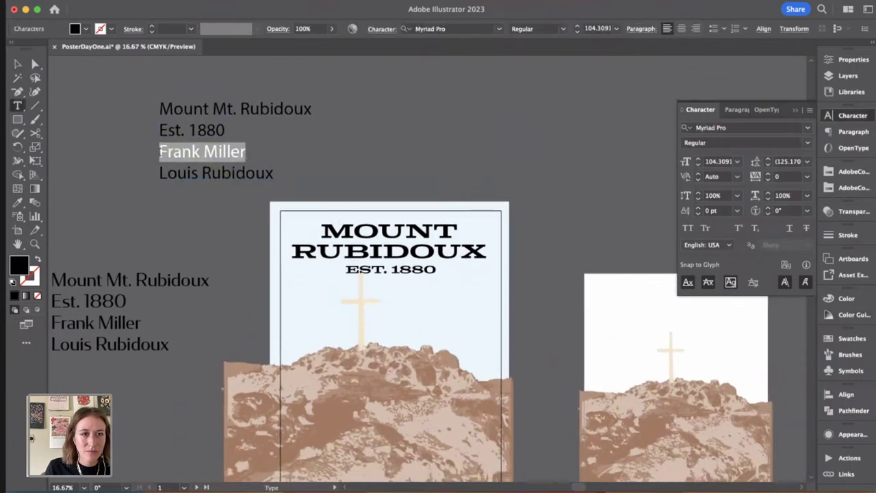
left_click(167, 157)
scroll(149, 141, "right", 2)
left_click_drag(168, 126, 77, 196)
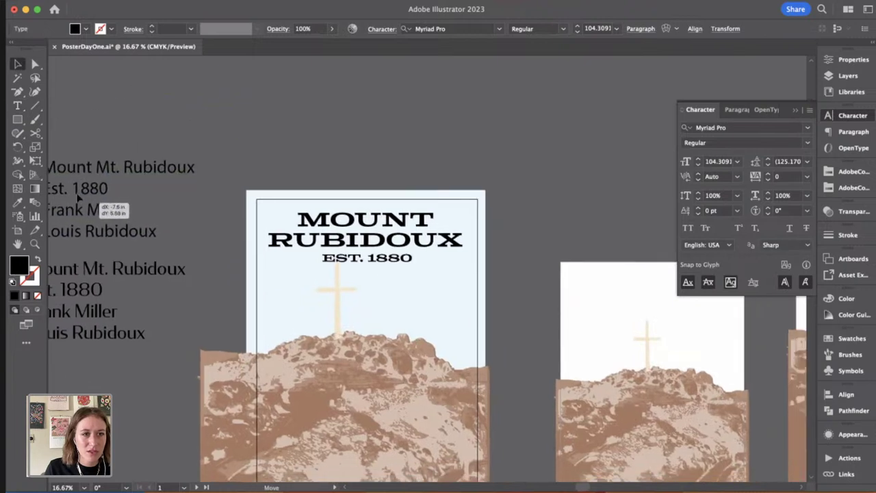
scroll(137, 183, "down", 2)
scroll(114, 195, "down", 3)
scroll(114, 196, "right", 1)
left_click(126, 251)
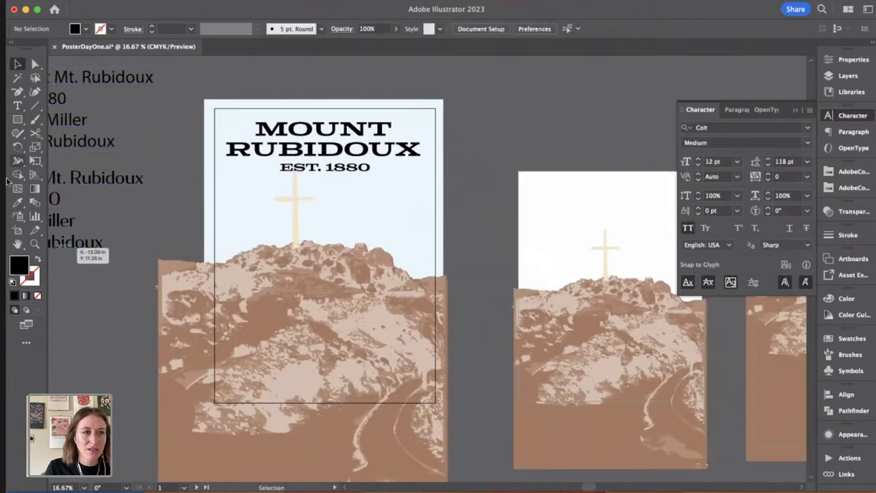
Step: Examine the lower rock area of the enlarged artwork along the poster's inner border
left_click(22, 105)
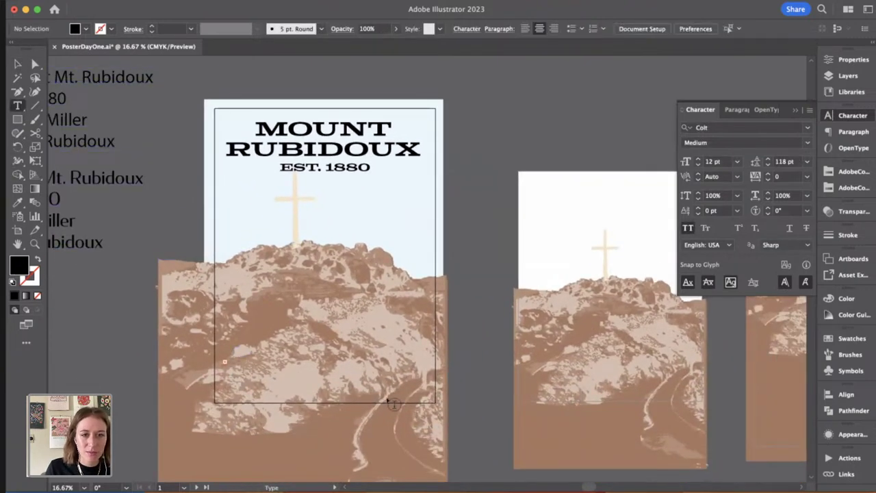
left_click(17, 63)
scroll(154, 309, "down", 3)
scroll(154, 308, "left", 1)
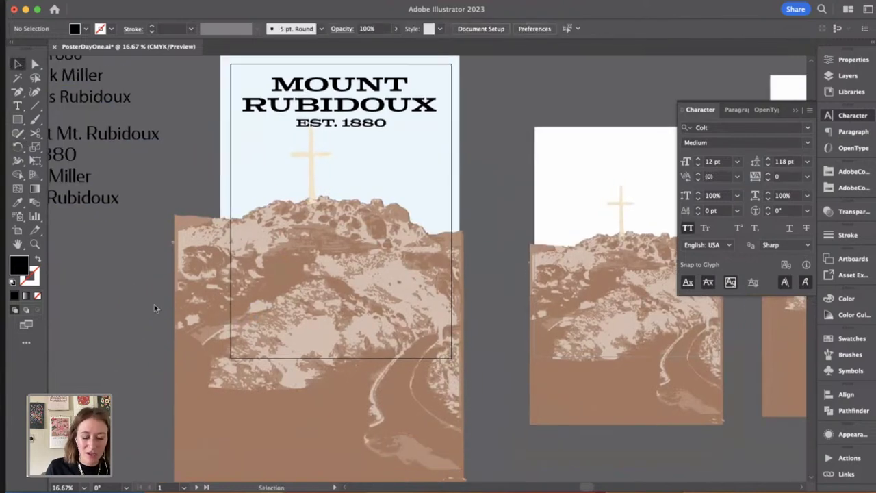
key("super+equal")
key("super+equal")
key("super+equal")
key("super+equal")
left_click_drag(159, 312, 354, 152)
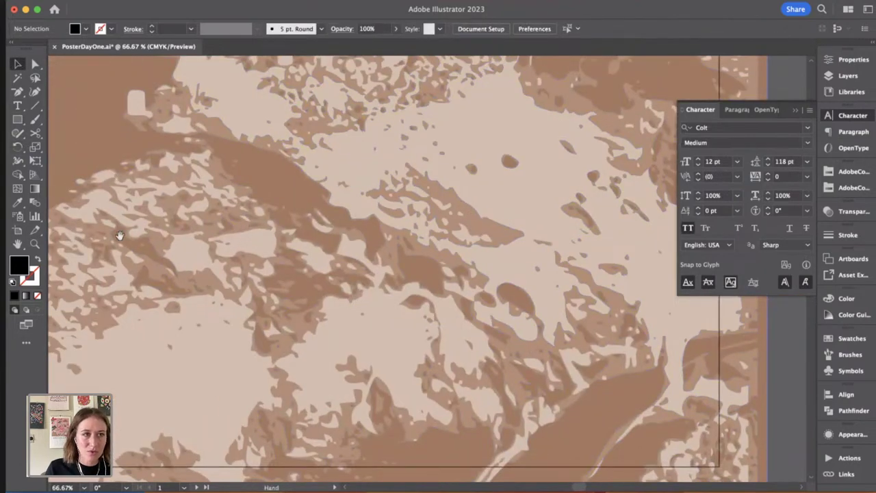
left_click_drag(119, 236, 77, 188)
left_click(17, 106)
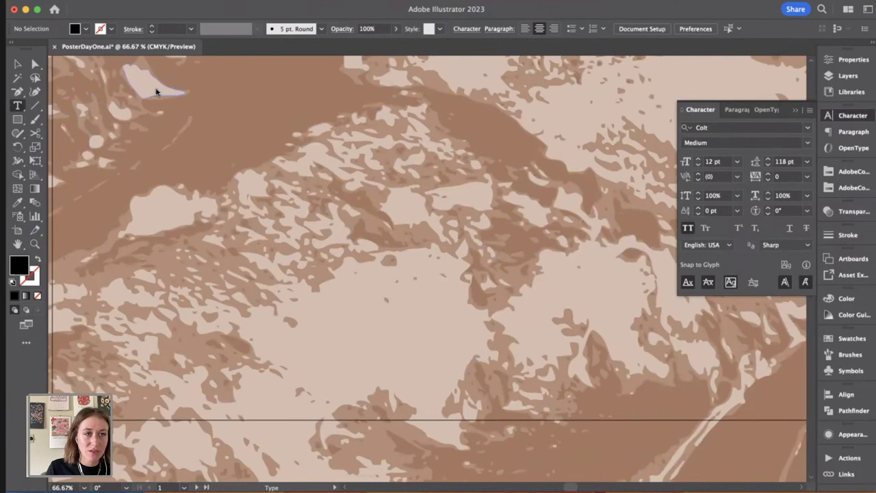
left_click(17, 64)
left_click_drag(152, 183, 206, 189)
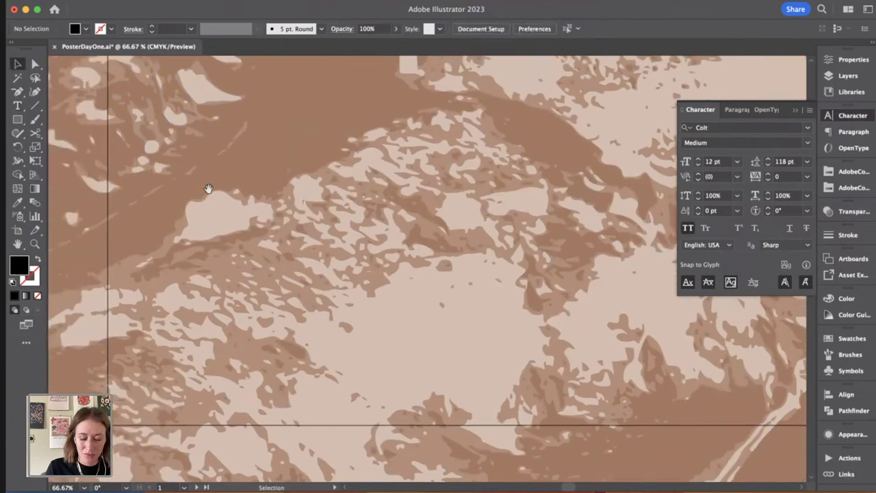
Step: Draw an area-text box of placeholder text beside the hill artwork, below the existing text block
key("super+minus")
key("super+minus")
key("super+minus")
scroll(258, 240, "left", 3)
scroll(258, 240, "up", 2)
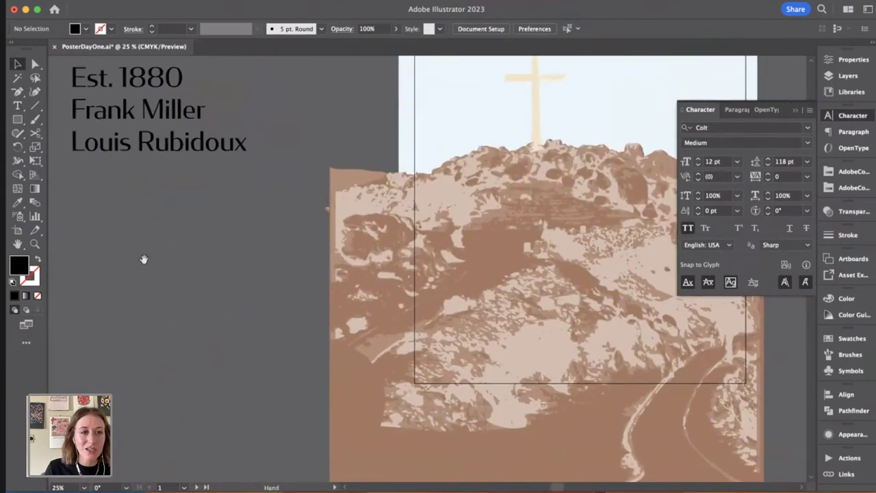
key("t")
left_click_drag(81, 220, 296, 315)
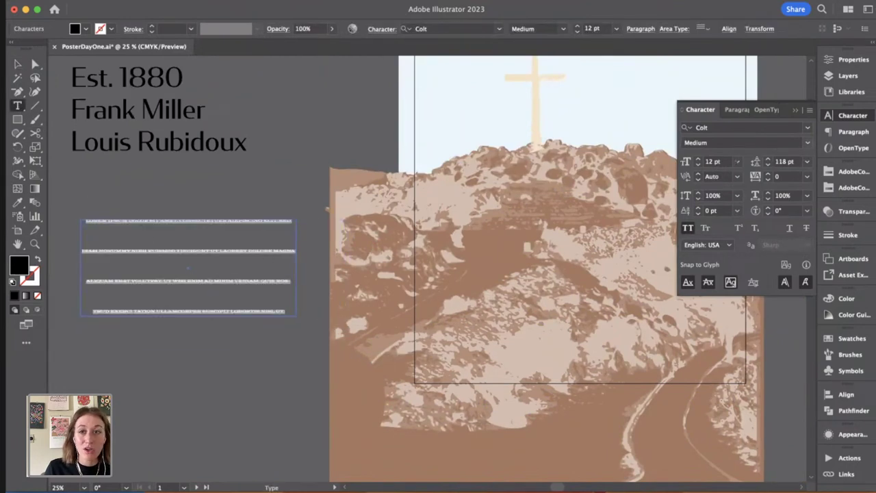
Step: Set the placeholder text to Condor Regular at 35 pt with 63 pt leading
left_click(712, 127)
type("condor")
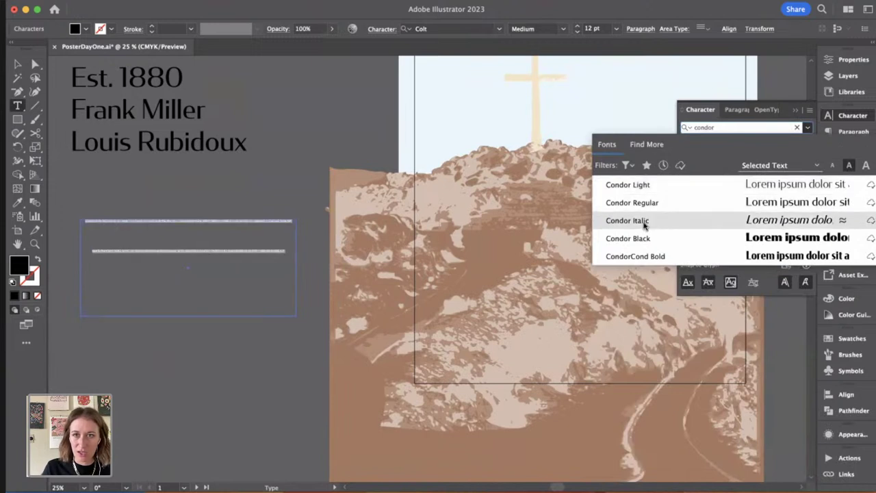
left_click(653, 202)
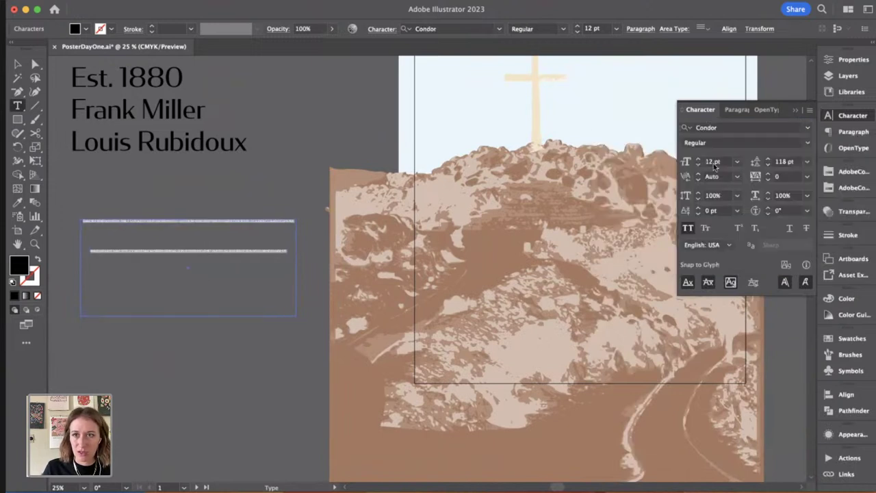
left_click(699, 158)
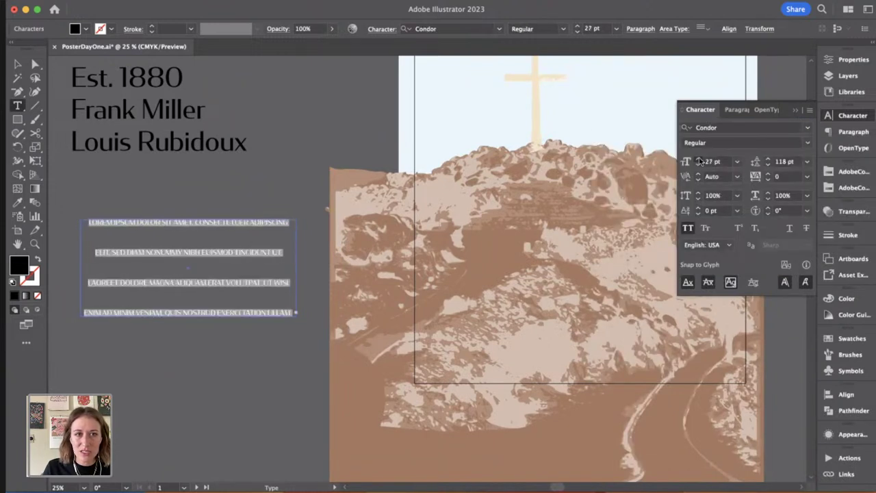
left_click_drag(769, 166, 768, 165)
left_click_drag(769, 165, 769, 165)
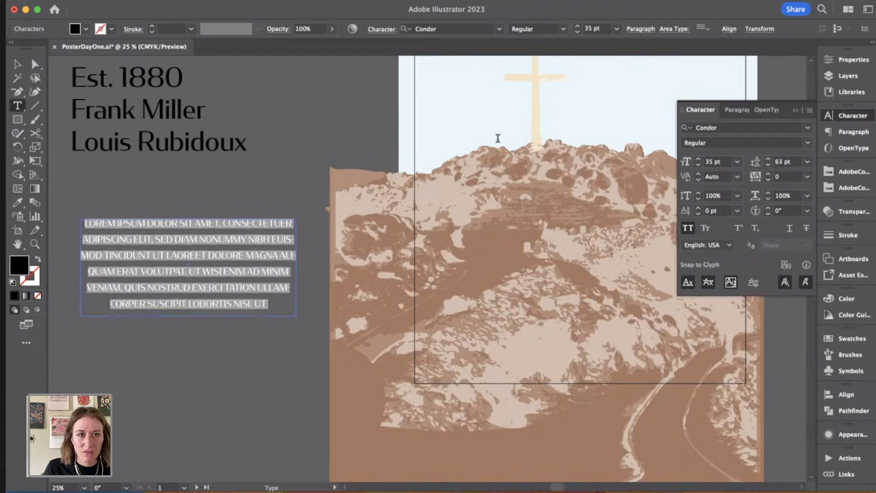
Step: Move the placeholder text block onto the lower hill inside the poster's border, widen it to five lines and trim its height
left_click(18, 64)
scroll(180, 203, "right", 4)
left_click_drag(97, 274, 471, 328)
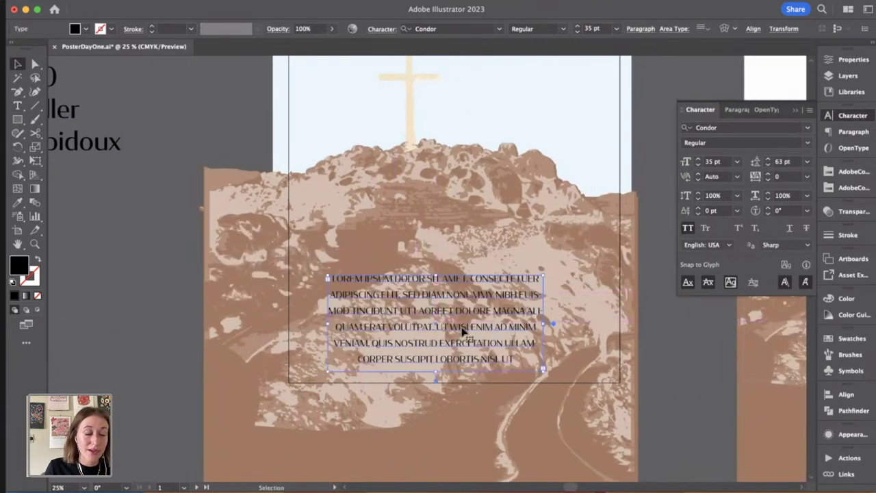
left_click_drag(543, 322, 603, 327)
left_click(568, 329)
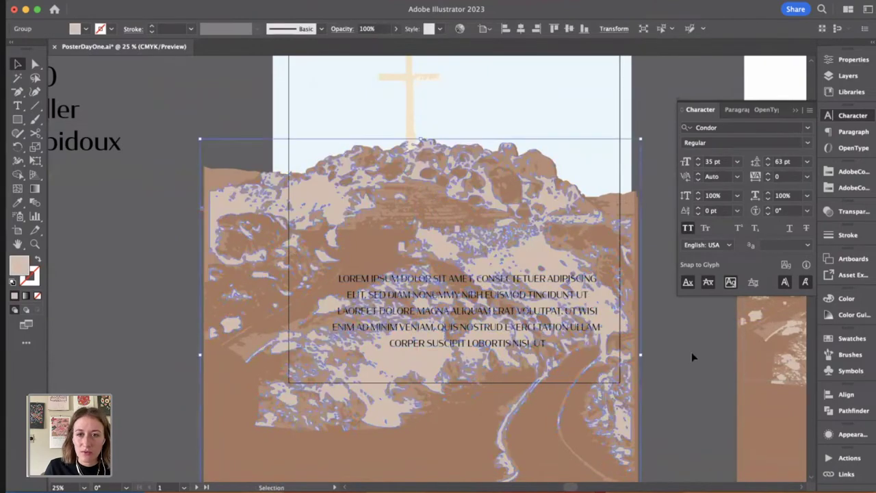
left_click(692, 352)
left_click_drag(567, 332, 563, 340)
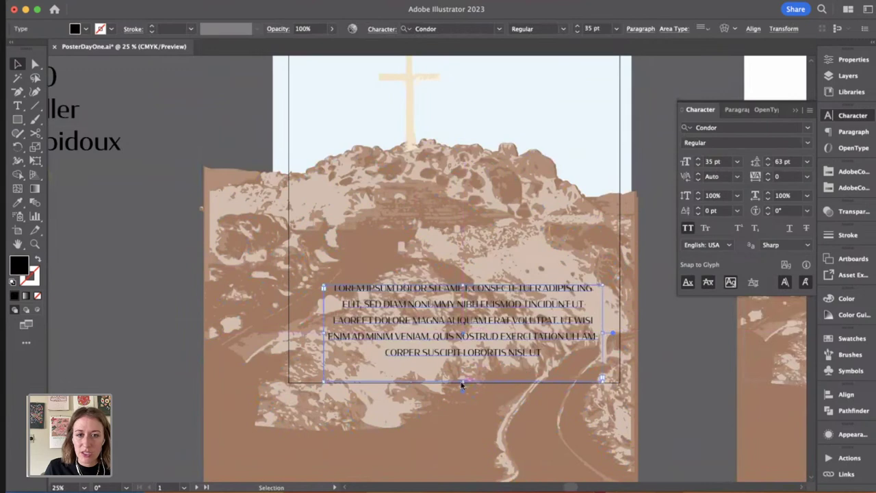
left_click_drag(463, 382, 463, 365)
Step: Fill the placeholder text with the pale cream swatch from the AdobeColor Man standing library
scroll(602, 251, "up", 3)
scroll(603, 251, "right", 3)
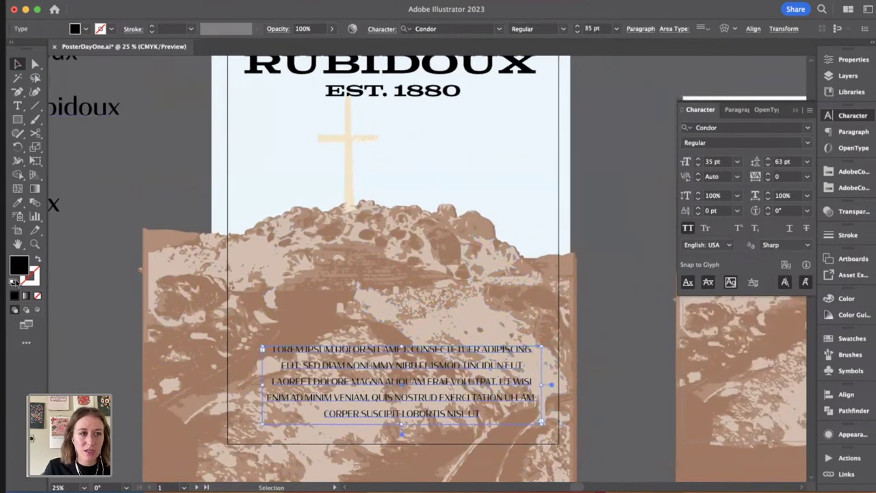
double_click(18, 265)
left_click(387, 144)
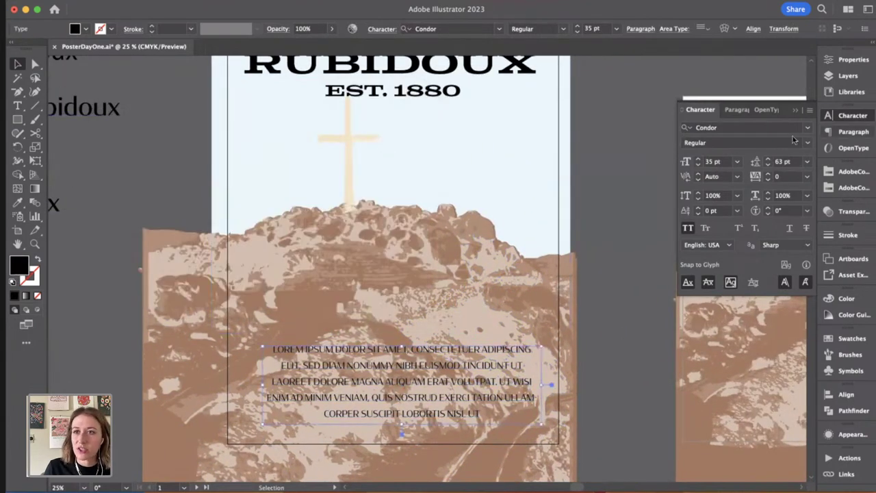
left_click(864, 171)
left_click(708, 198)
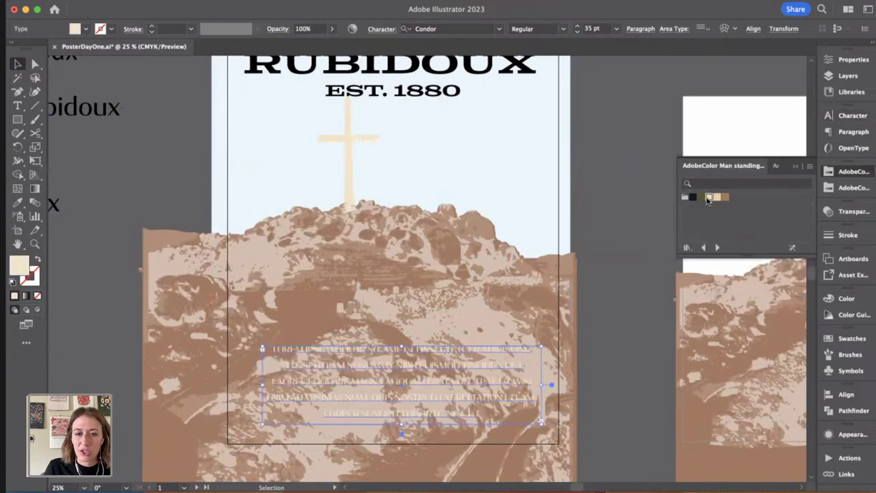
left_click(636, 347)
scroll(616, 336, "right", 2)
scroll(617, 336, "down", 1)
scroll(444, 281, "up", 2)
scroll(445, 282, "right", 1)
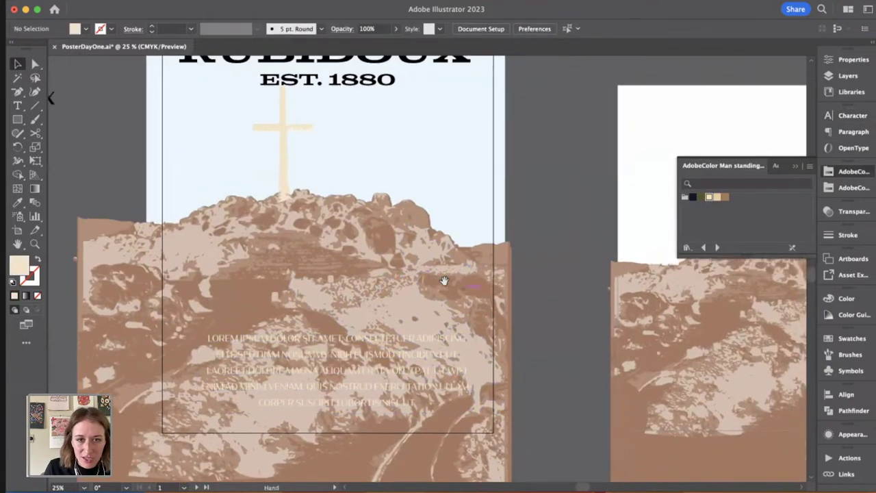
Step: Tighten the placeholder text's leading to 54 pt and change its font style to Condor Black
left_click(426, 386)
left_click(853, 117)
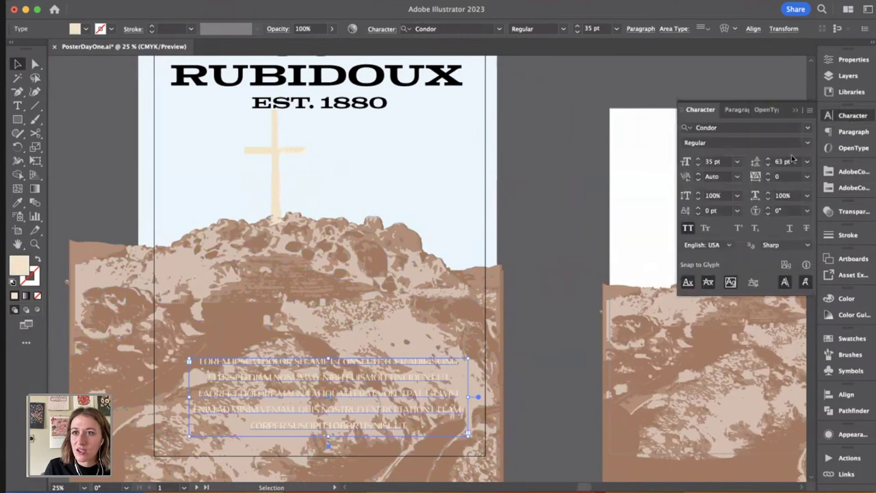
left_click(768, 165)
left_click(767, 165)
left_click(767, 165)
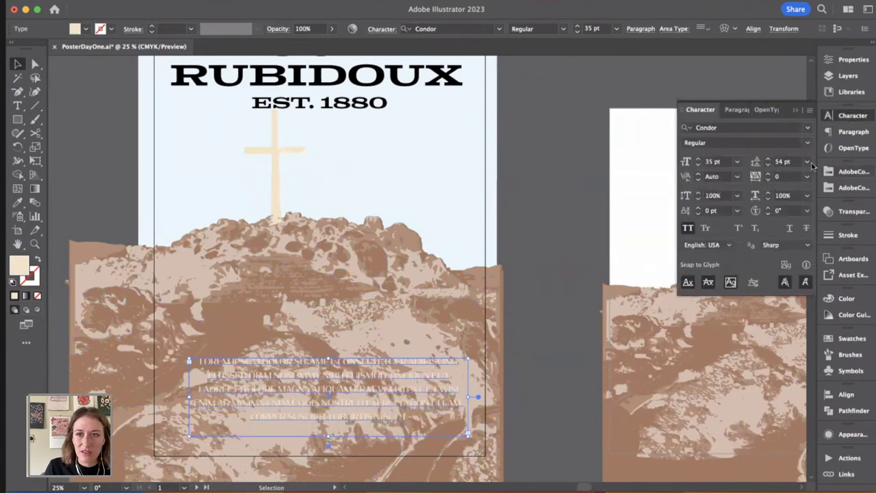
left_click(808, 143)
left_click(702, 193)
left_click(485, 325)
scroll(521, 315, "down", 2)
scroll(520, 315, "left", 1)
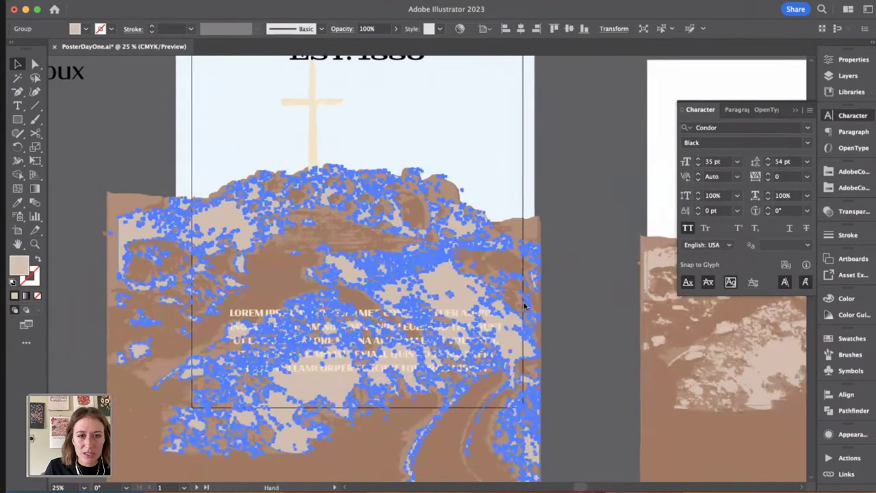
left_click(551, 306)
scroll(566, 347, "up", 4)
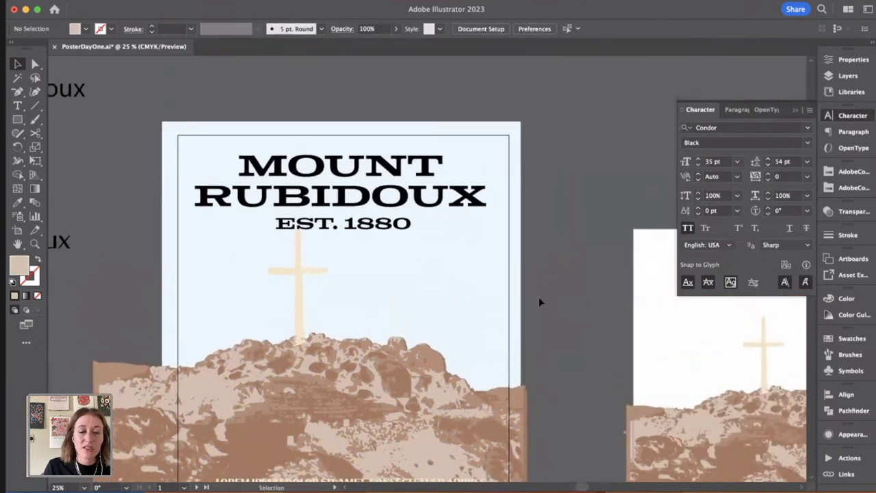
Step: Try recolouring the artwork's dark brown to orange (H 18.72, S 50.46, B 84.71) with Recolor Artwork's advanced options
scroll(541, 300, "down", 3)
left_click(405, 271)
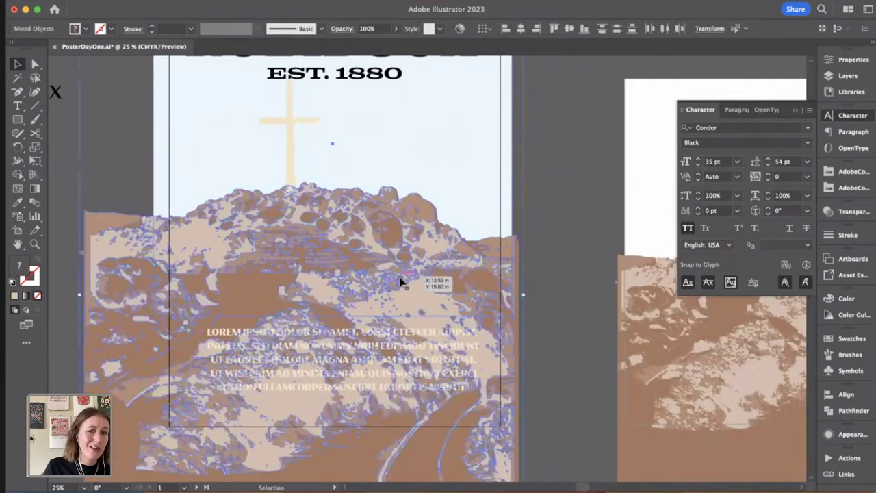
left_click(116, 2)
mouse_move(172, 223)
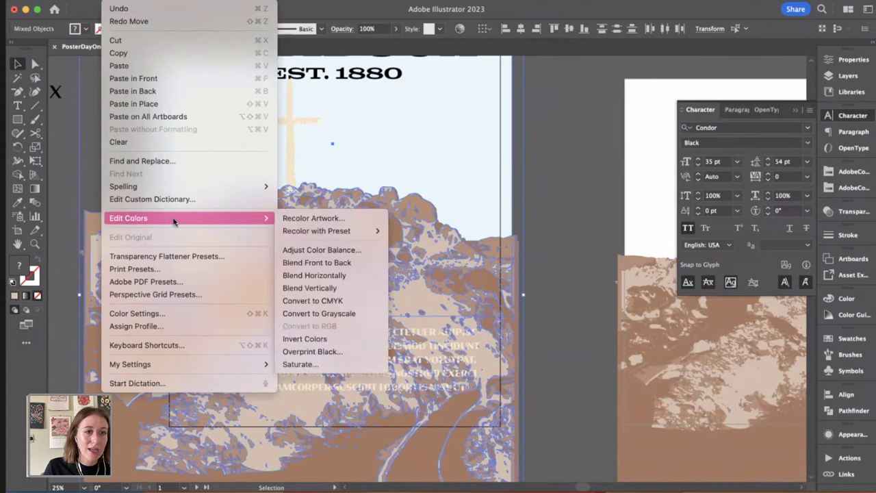
left_click(311, 217)
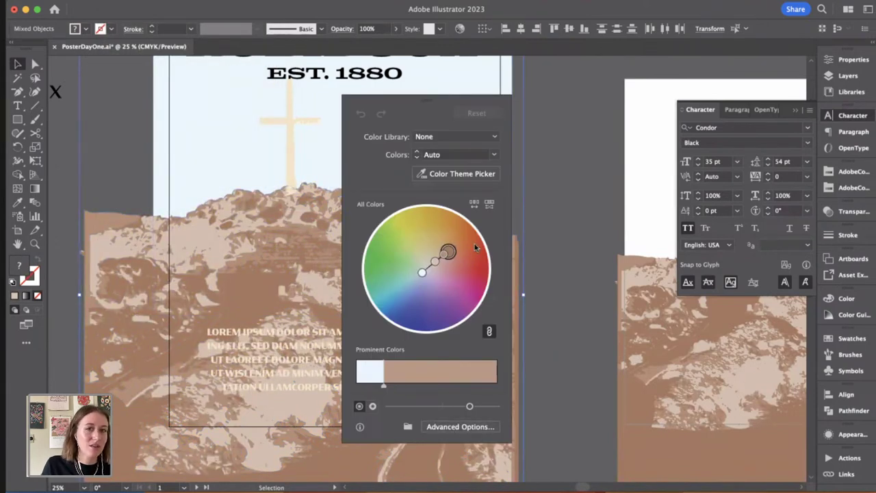
left_click(460, 427)
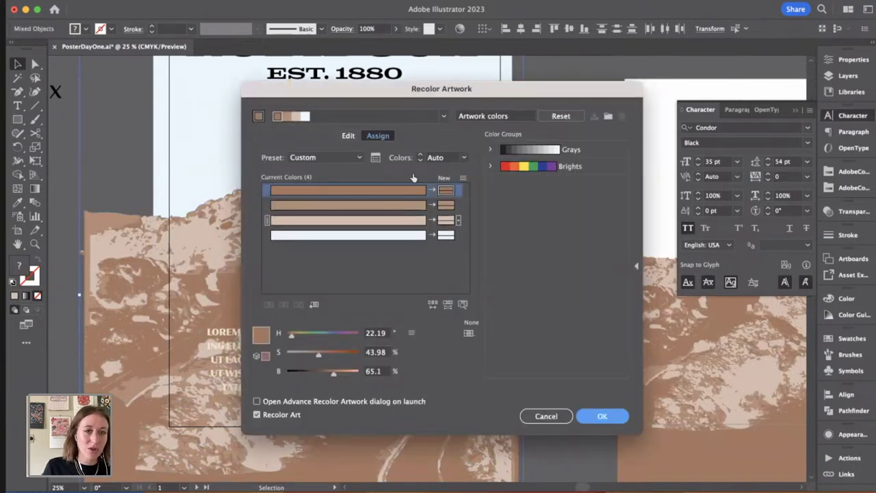
double_click(445, 190)
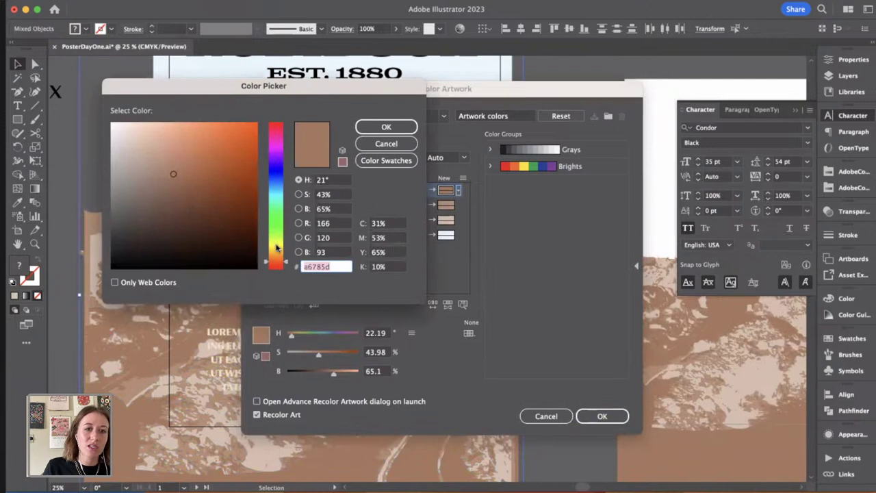
left_click_drag(195, 131, 171, 146)
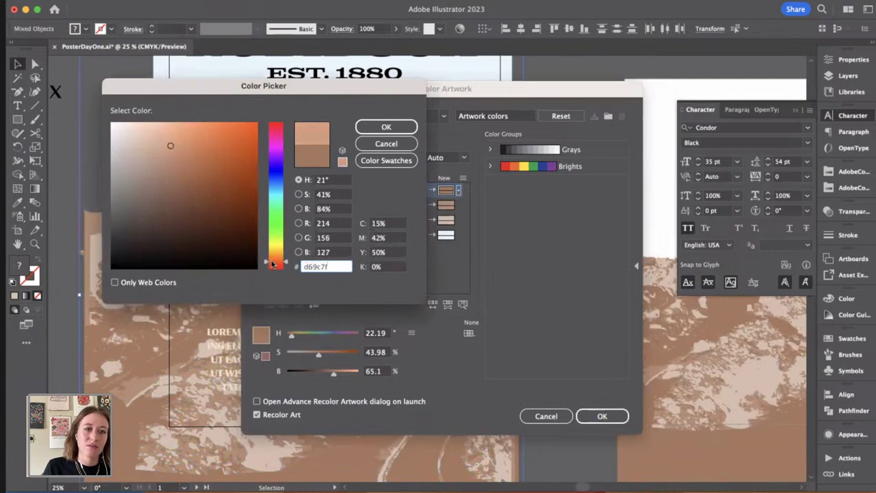
left_click_drag(275, 265, 272, 262)
mouse_move(193, 167)
left_mouse_down()
mouse_move(155, 164)
mouse_move(157, 149)
mouse_move(182, 137)
mouse_move(183, 144)
left_mouse_up()
left_click(370, 130)
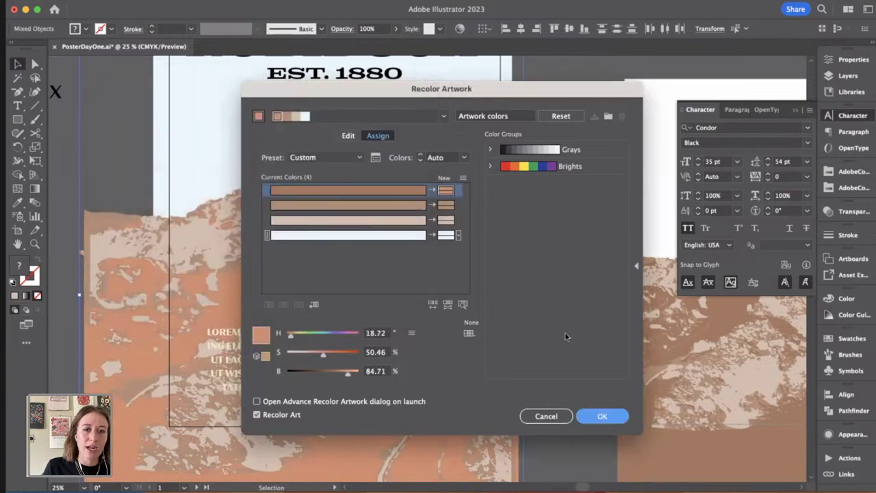
left_click_drag(602, 92, 751, 159)
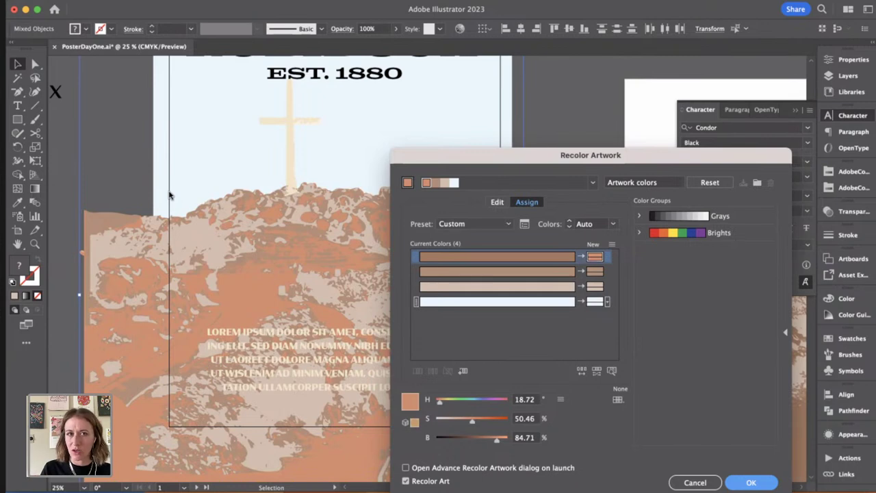
left_click(695, 482)
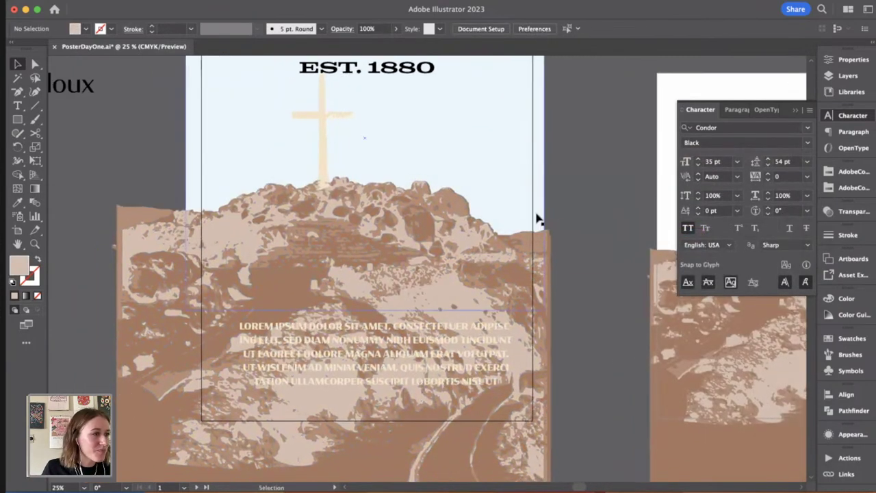
Step: Shift the placeholder text block slightly to centre it horizontally within the poster's inner border
left_click_drag(489, 199, 419, 259)
left_click_drag(469, 244, 438, 261)
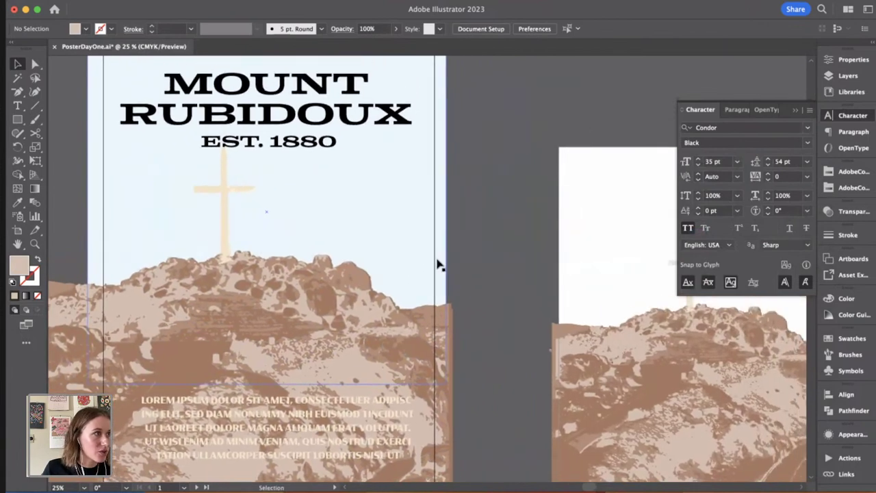
scroll(267, 170, "right", 3)
scroll(266, 170, "down", 2)
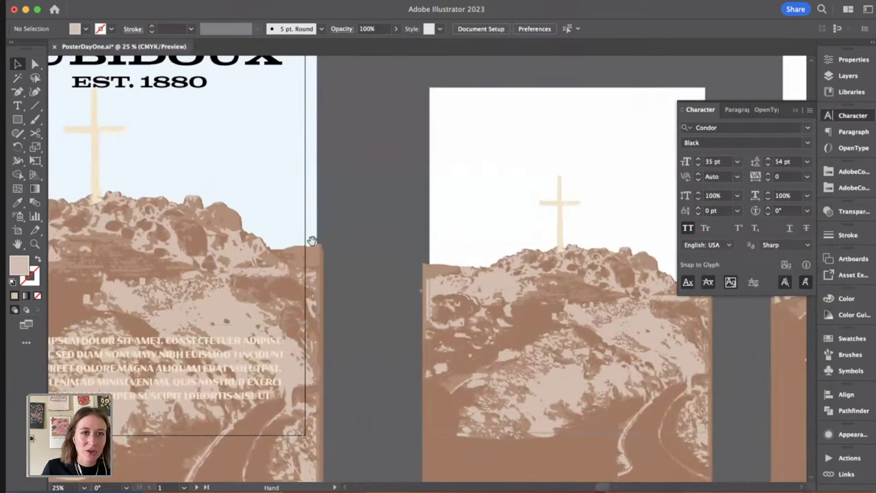
scroll(312, 241, "left", 3)
scroll(312, 241, "down", 1)
left_click(363, 345)
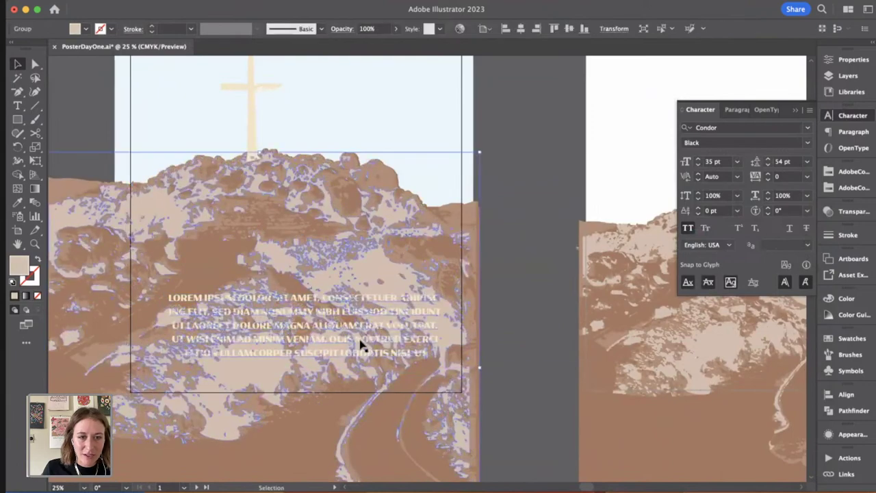
left_click(536, 297)
left_click_drag(345, 339, 431, 335)
Step: Duplicate the Est. 1880 line and place the copy centred beneath the placeholder text, just above the border's lower edge
key("super+minus")
scroll(416, 272, "up", 4)
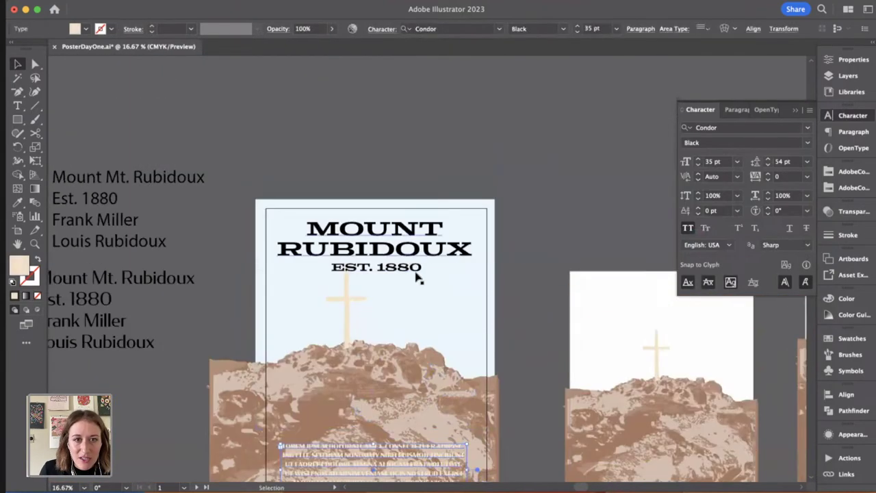
left_click_drag(415, 273, 402, 375)
scroll(407, 286, "down", 3)
mouse_move(408, 335)
left_mouse_down()
mouse_move(410, 320)
mouse_move(407, 327)
left_mouse_up()
key("super+shift+a")
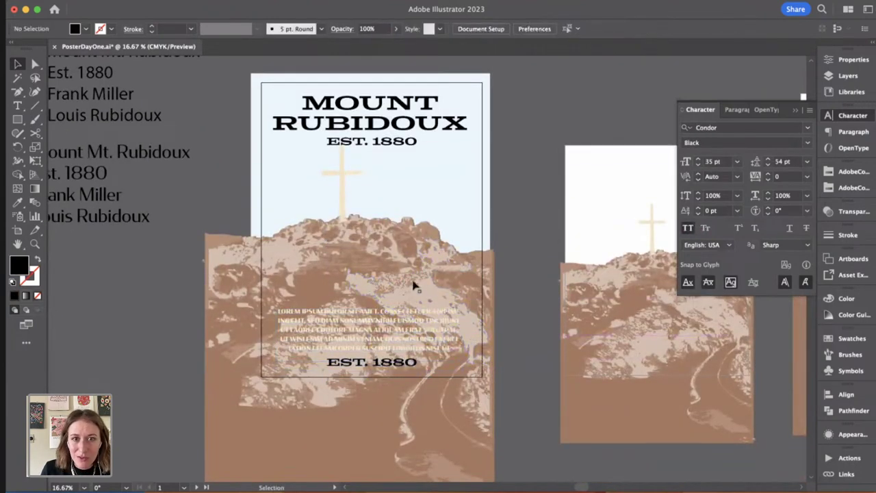
Step: Set the placeholder text's fill colour to hex 232323
left_click(394, 363)
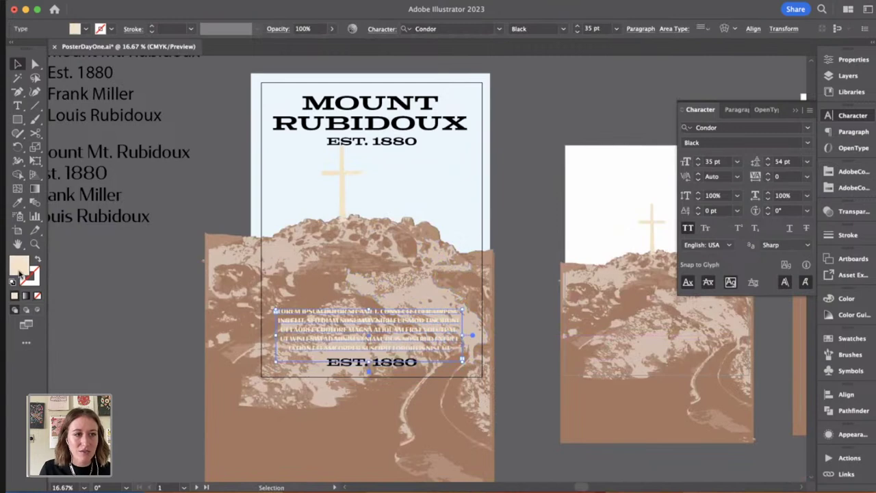
double_click(19, 267)
type("232323")
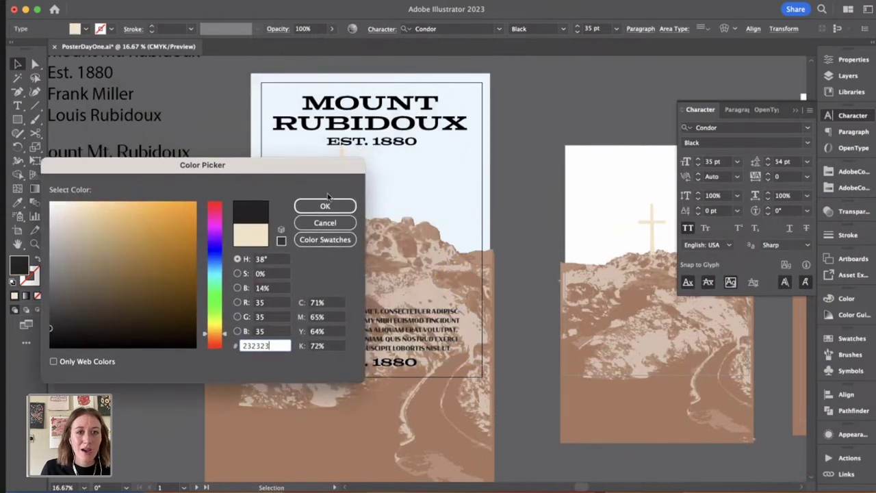
left_click(325, 205)
left_click(183, 133)
Step: Switch to Chrome and review the Grand Canyon National Park poster and the Adobe Color theme as references
left_click_drag(183, 131, 389, 286)
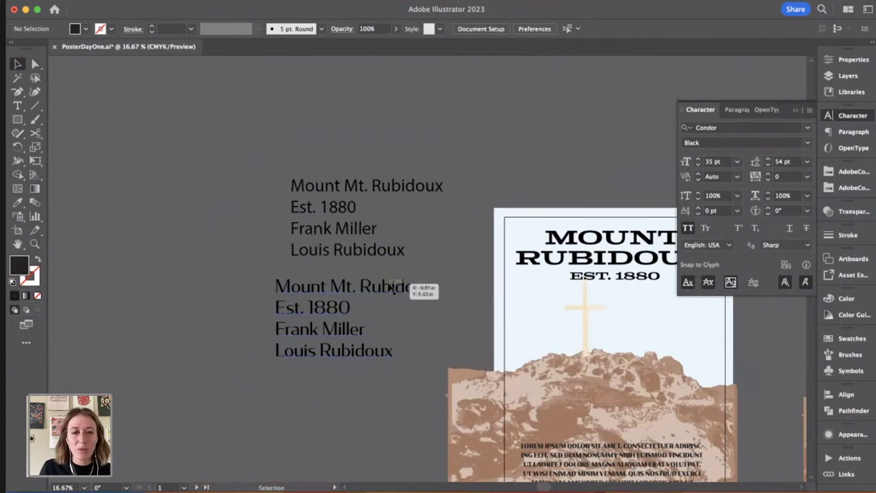
left_click_drag(447, 289, 176, 239)
key("super+Tab")
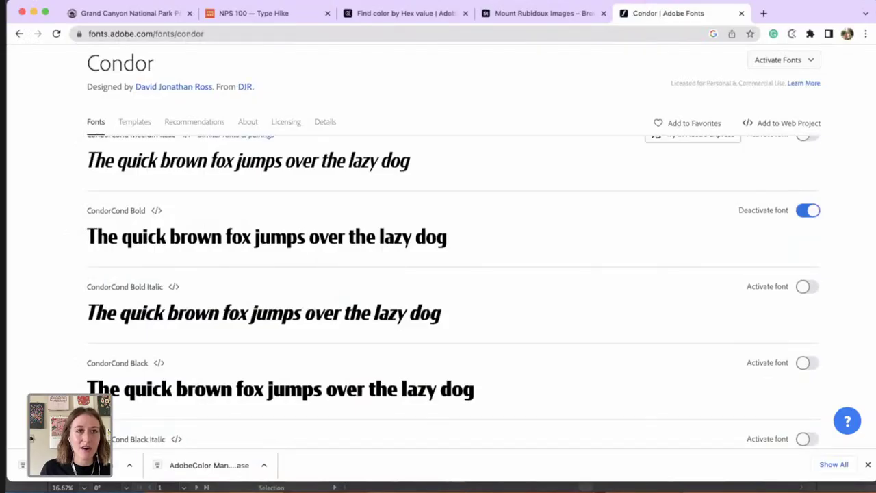
left_click(116, 16)
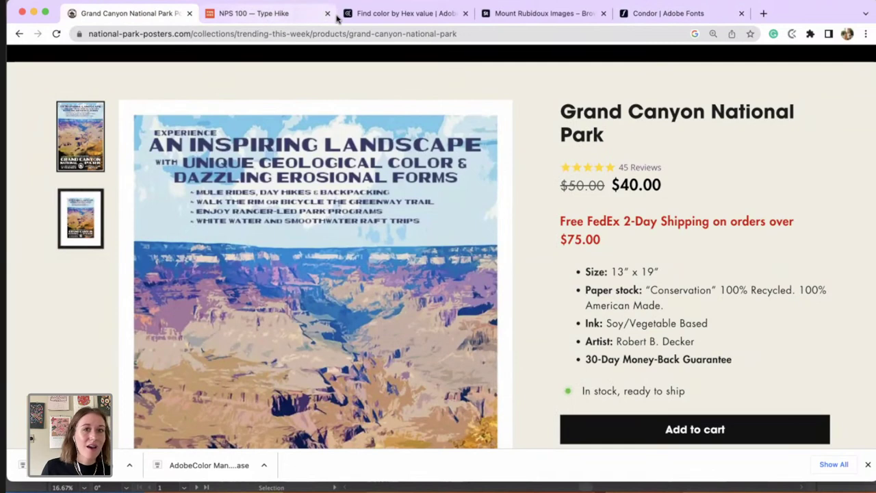
left_click(359, 23)
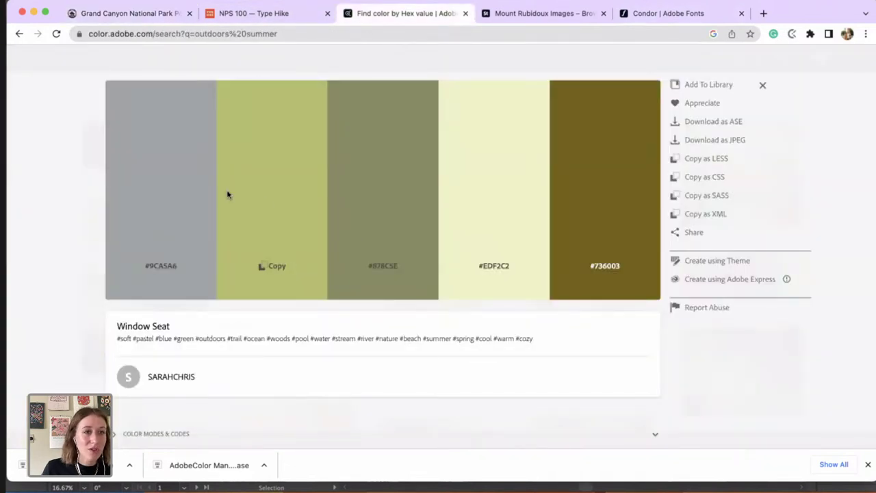
Step: Close the open colour theme and review the Mount Rubidoux stock photos and the Condor font page as references
left_click(59, 197)
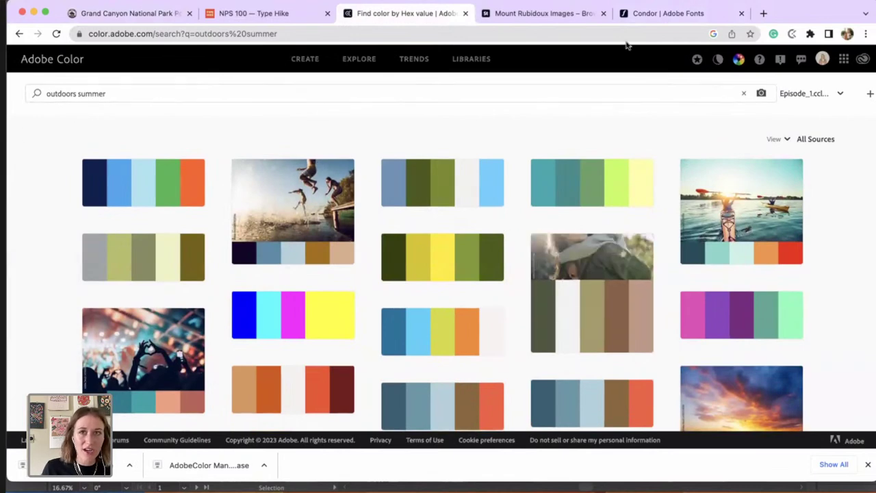
left_click(561, 15)
scroll(438, 308, "up", 5)
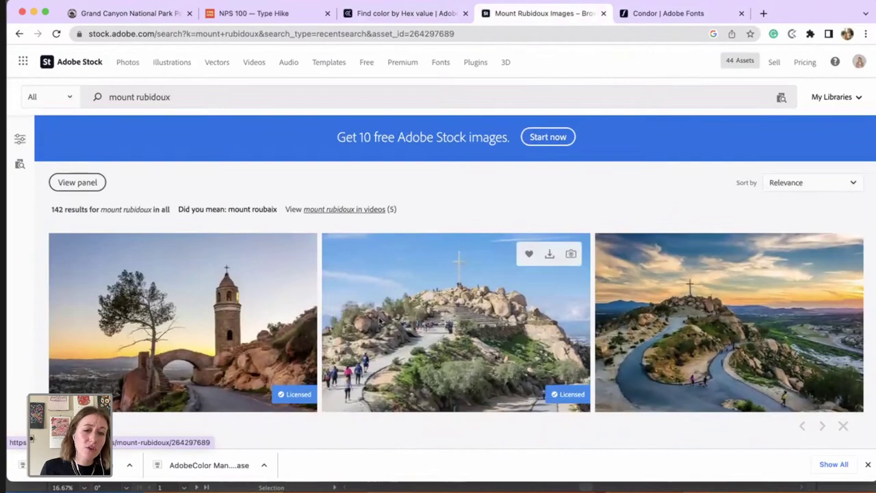
left_click(409, 320)
scroll(205, 205, "up", 2)
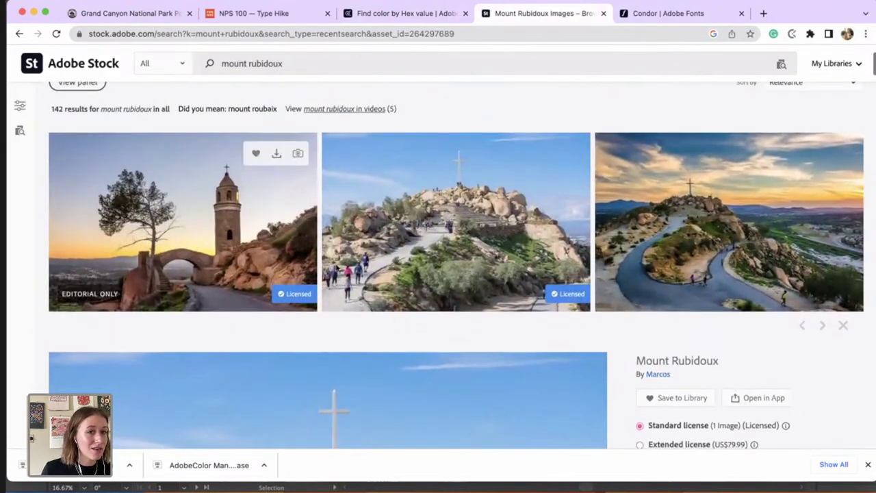
left_click(193, 192)
scroll(196, 193, "up", 1)
scroll(196, 283, "down", 3)
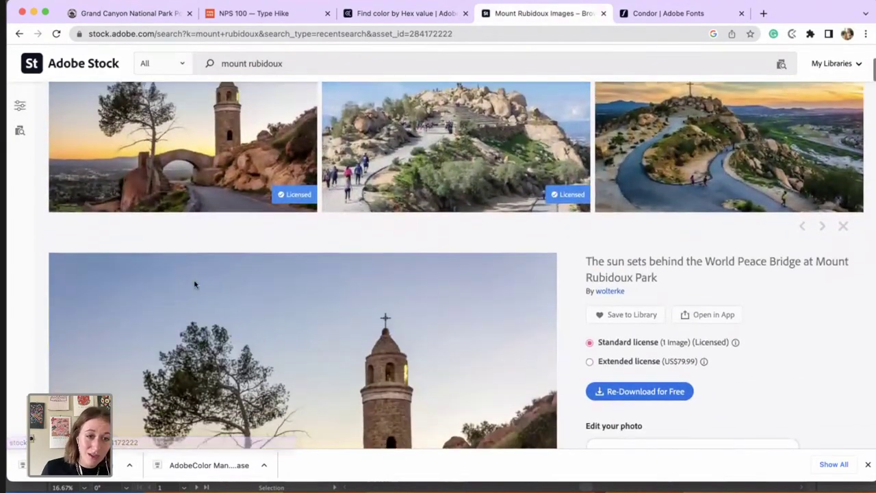
scroll(269, 288, "up", 1)
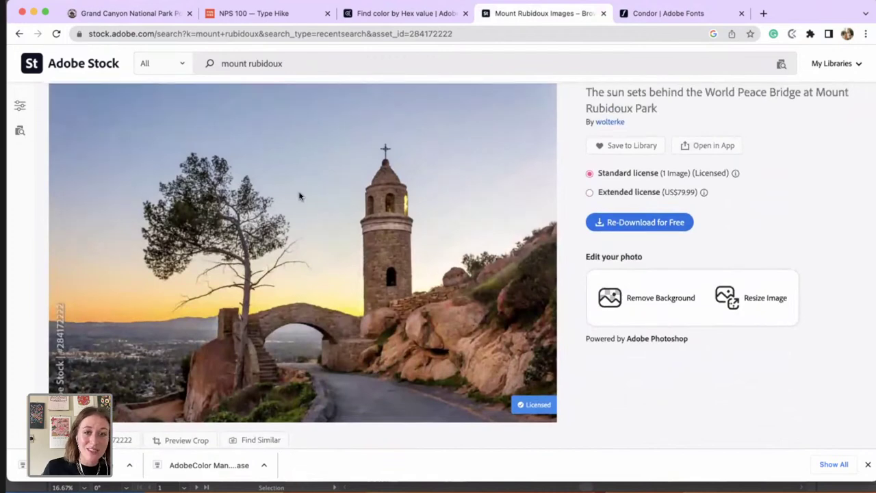
left_click(670, 14)
scroll(352, 173, "up", 15)
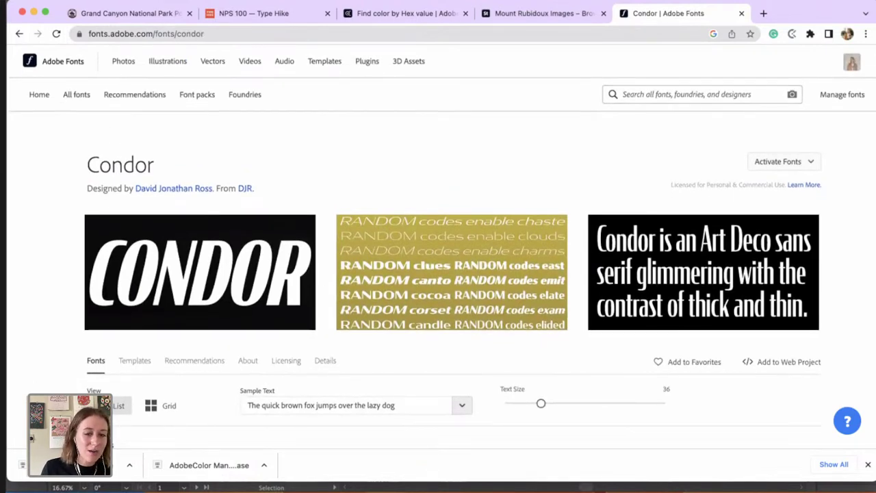
Step: Switch back to Illustrator and look over the main poster's text, cross and hill artwork
key("super+Tab")
left_click_drag(500, 380, 404, 290)
left_click_drag(318, 302, 394, 395)
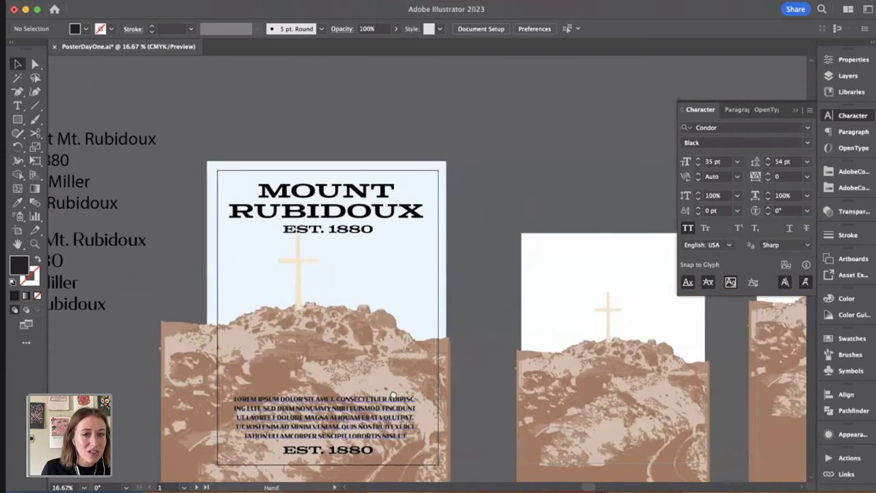
left_click_drag(510, 366, 377, 334)
left_click_drag(226, 370, 349, 370)
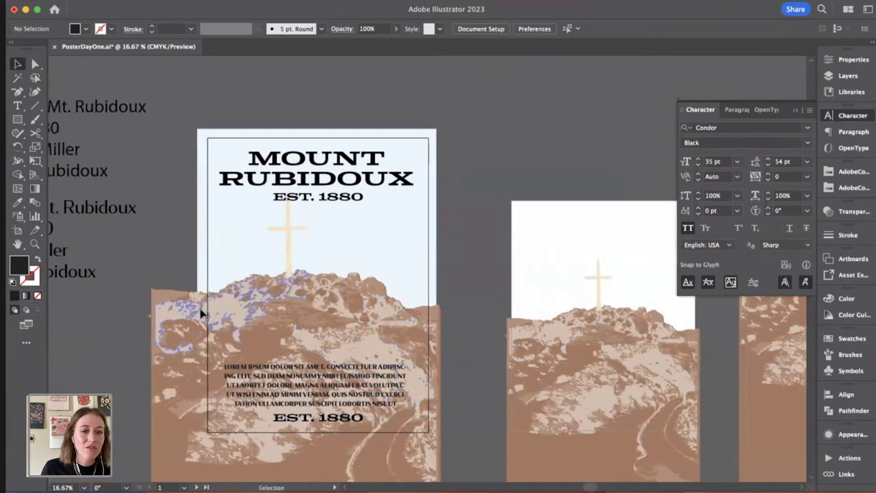
left_click(219, 309)
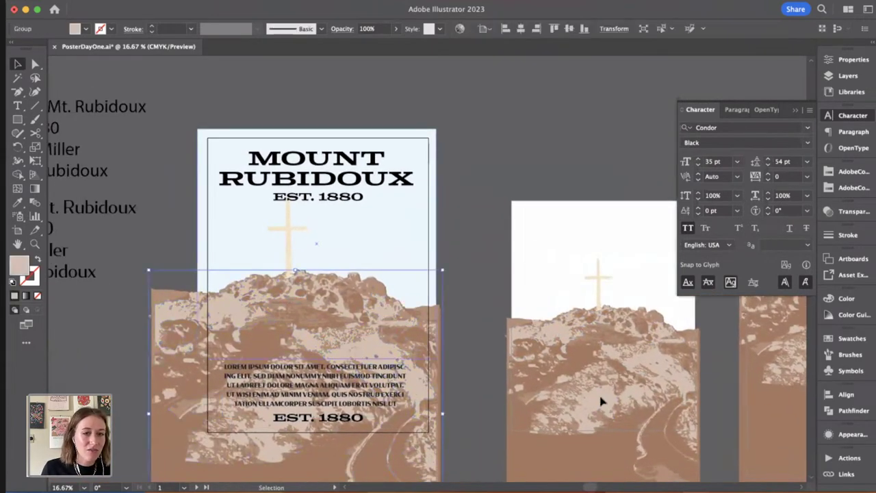
left_click(441, 263)
scroll(425, 233, "right", 3)
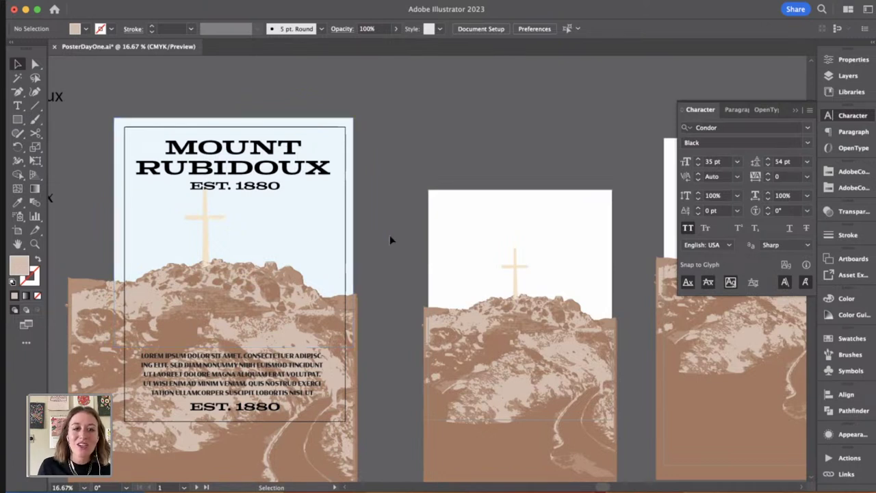
Step: Shift the Condor sample text block beside the poster horizontally to line up its left edge with the text block above
key("space")
left_click_drag(278, 239, 440, 254)
key("space")
left_click_drag(233, 212, 235, 212)
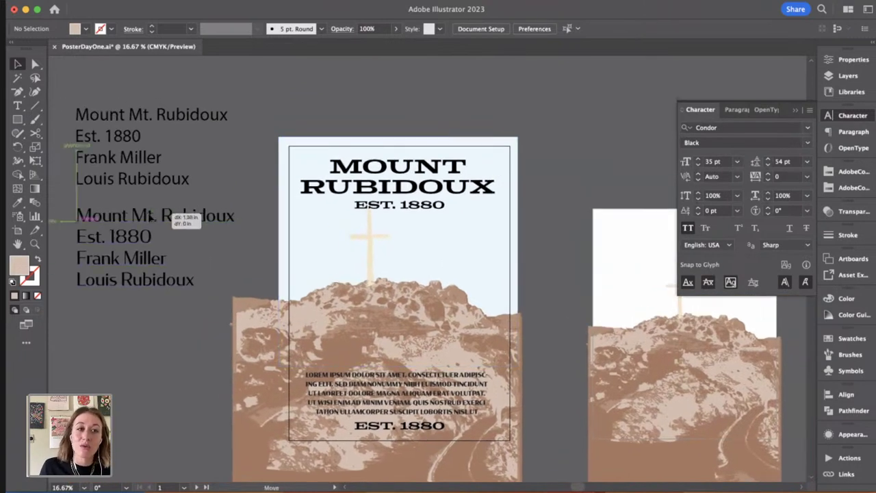
left_click(179, 216)
left_click_drag(147, 271, 151, 271)
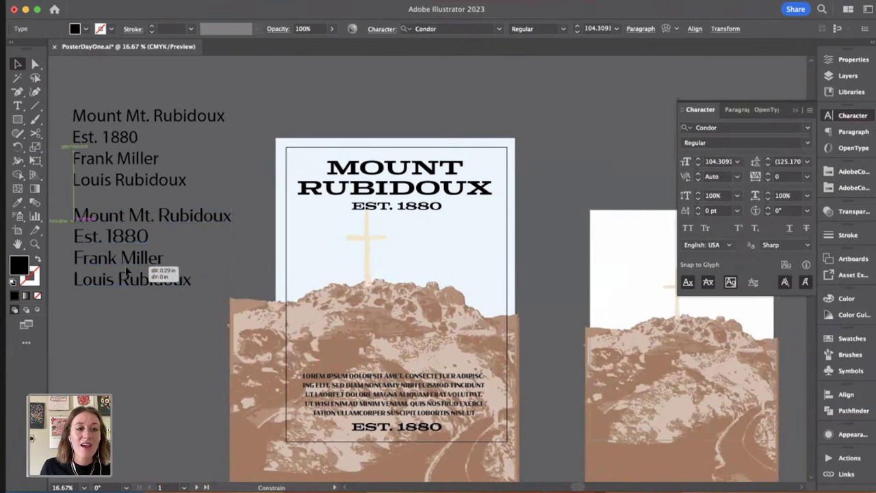
left_click(160, 355)
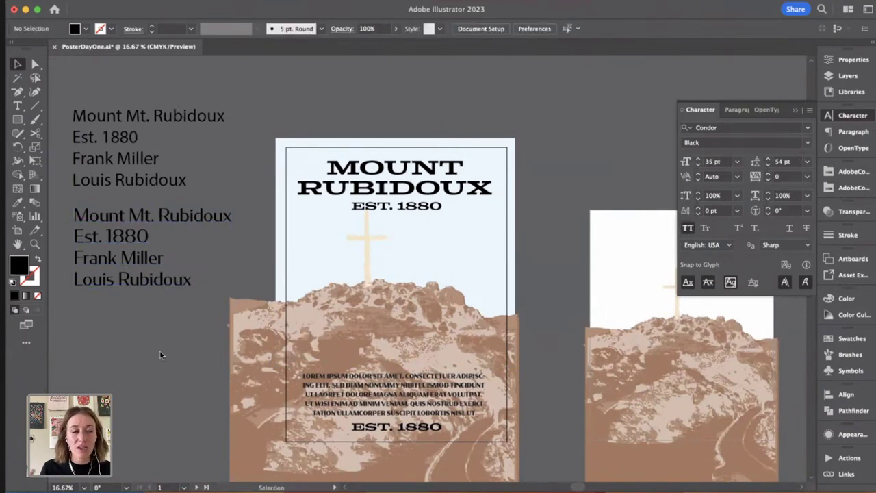
scroll(391, 280, "right", 2)
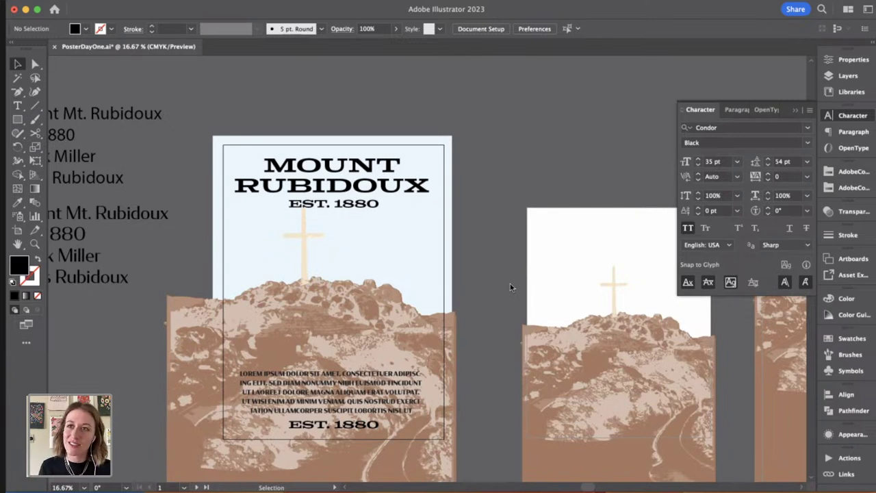
scroll(528, 278, "right", 3)
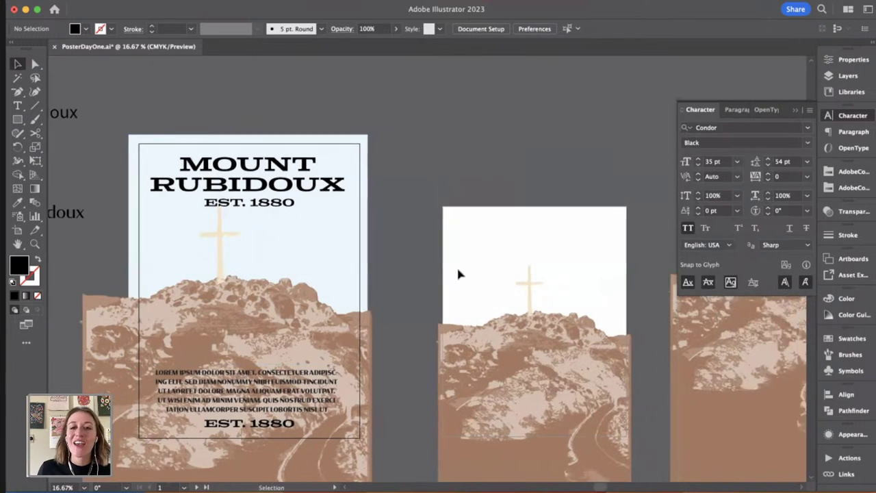
scroll(460, 268, "right", 2)
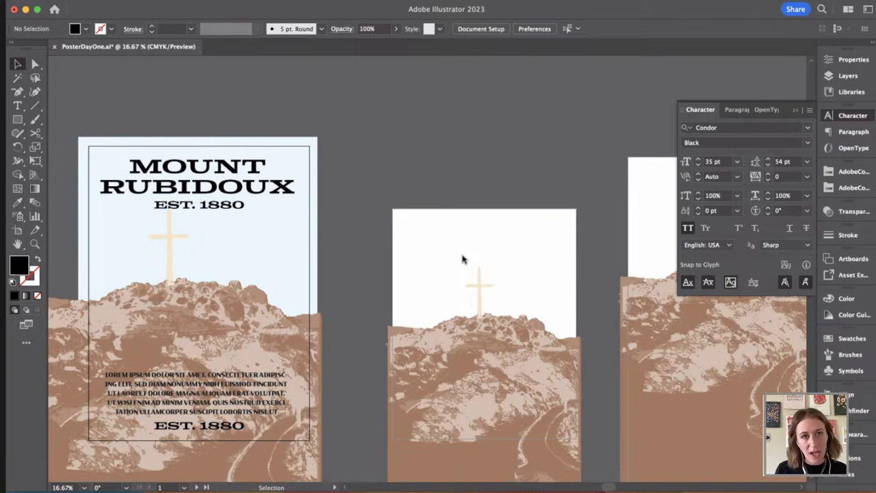
scroll(401, 252, "left", 10)
scroll(651, 239, "right", 4)
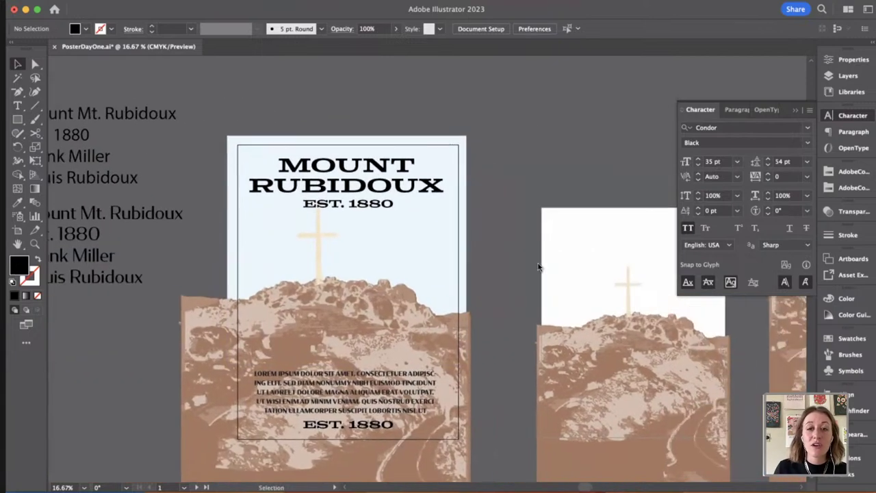
scroll(538, 267, "right", 3)
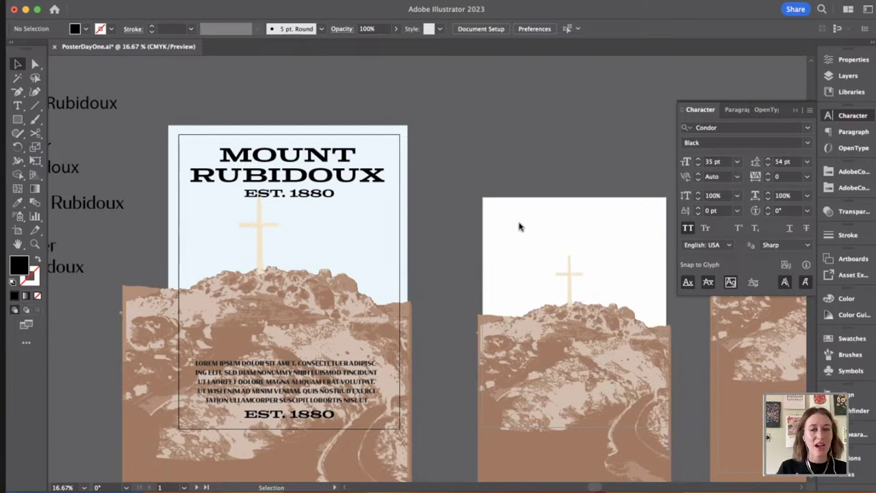
scroll(479, 216, "right", 3)
scroll(452, 226, "left", 4)
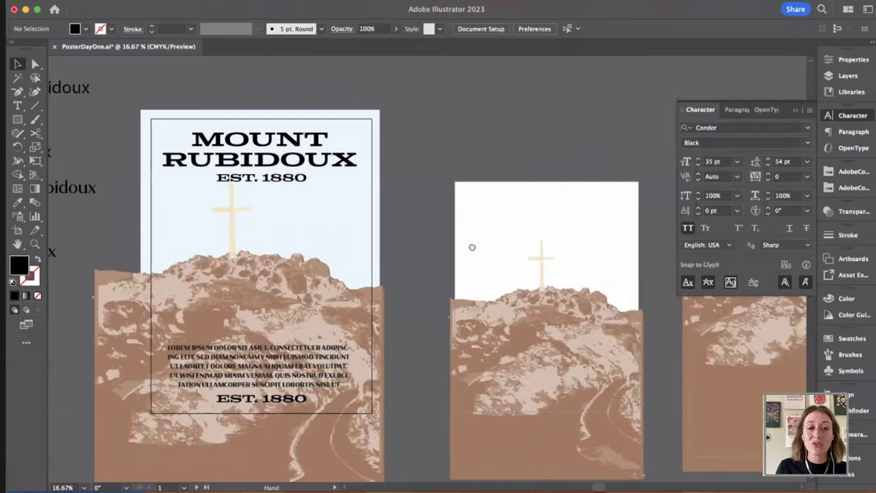
Step: Select the cross artwork on the main poster's hilltop for closer inspection
key("super+equal")
key("super+equal")
key("super+equal")
left_click_drag(424, 282, 529, 279)
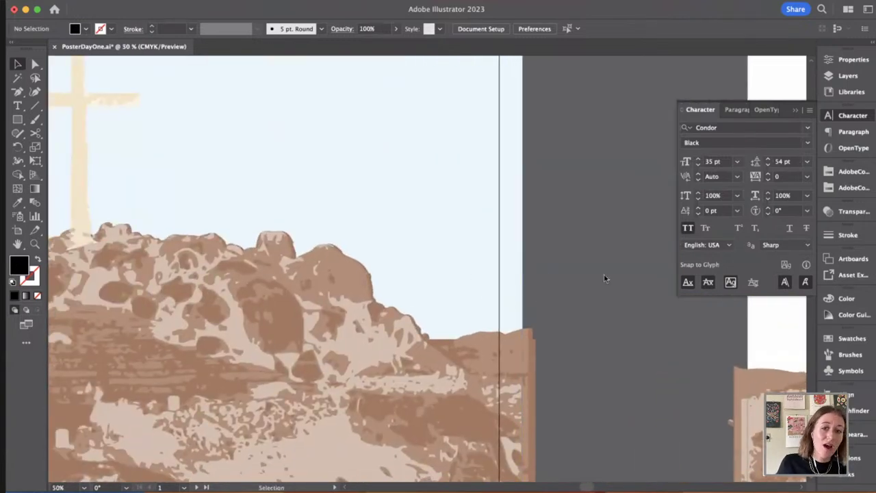
left_click_drag(244, 356, 411, 366)
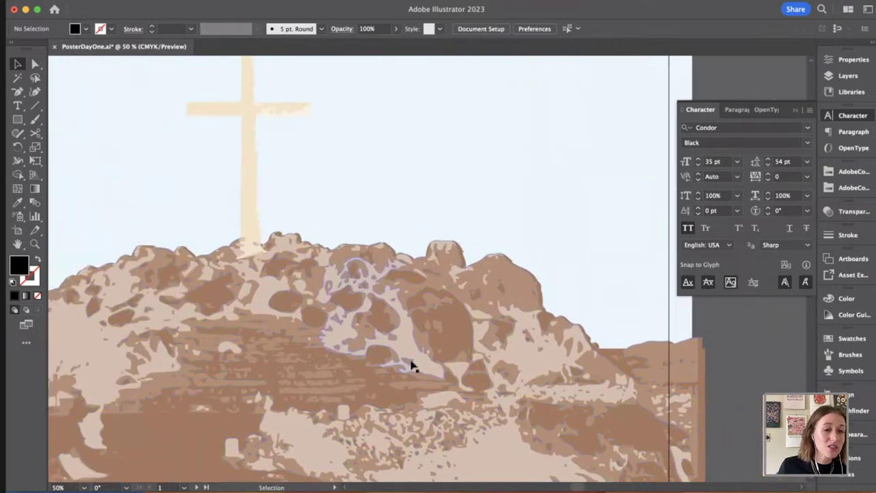
left_click_drag(256, 323, 335, 317)
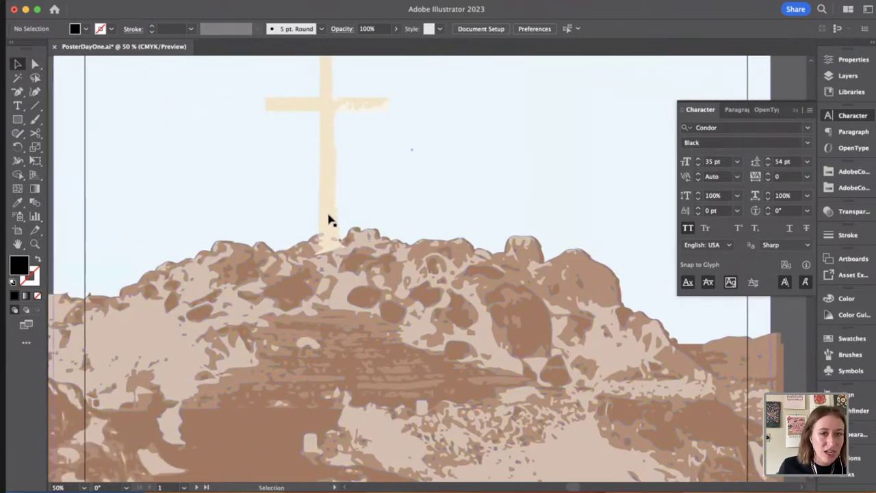
left_click_drag(378, 214, 327, 241)
scroll(326, 241, "up", 5)
scroll(325, 241, "right", 5)
left_click_drag(596, 272, 200, 197)
right_click(274, 191)
left_click(414, 287)
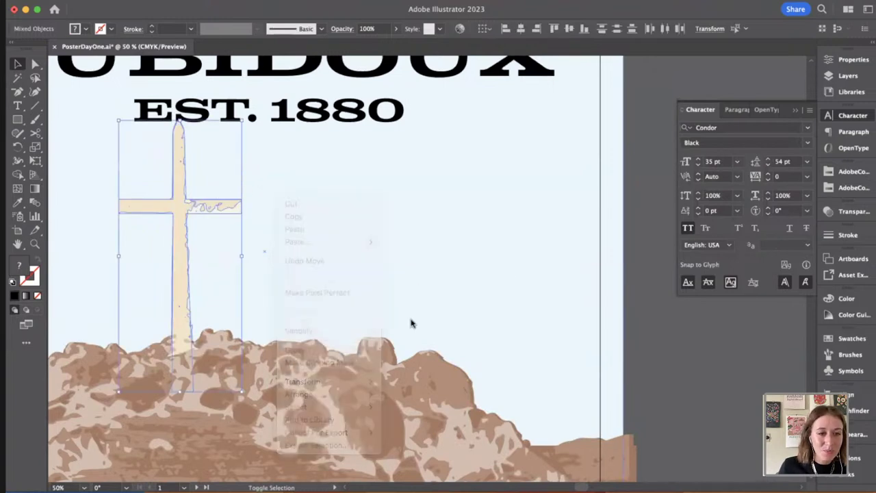
Step: Examine the selected cross's outline and its base where it meets the rocks
scroll(274, 316, "left", 2)
key("super+equal")
key("super+equal")
left_click_drag(360, 327, 272, 209)
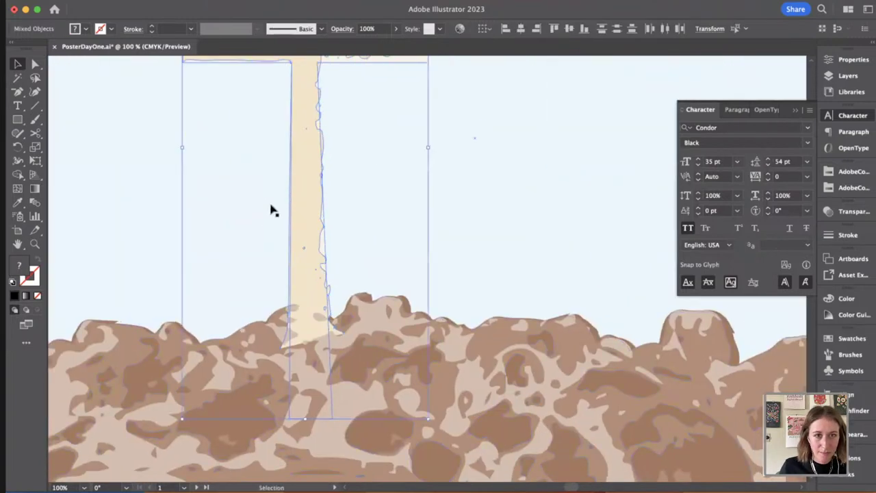
key("super+minus")
key("super+minus")
key("super+minus")
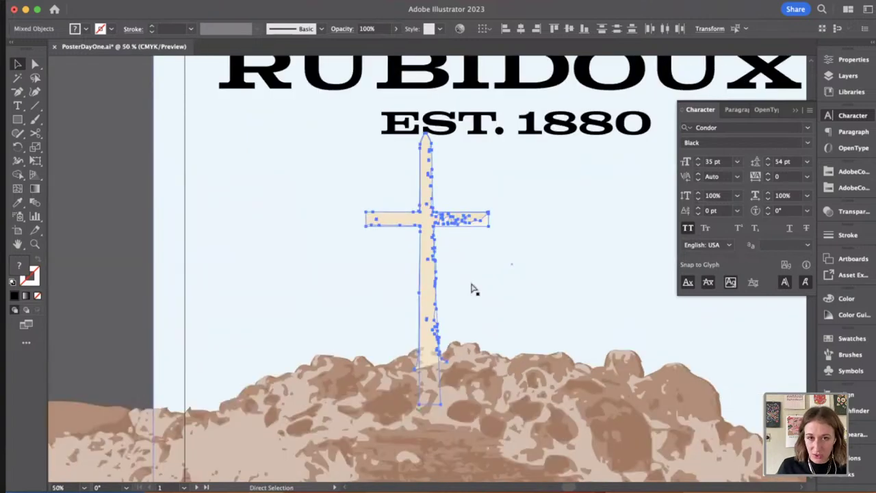
Step: Rename the main poster's artboard, Artboard 1, as FullColor_Print_18x24
key("shift+o")
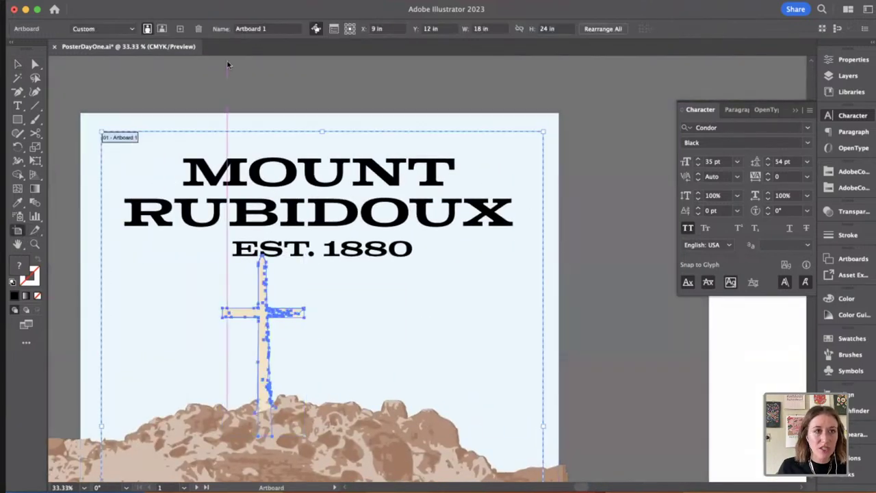
key("v")
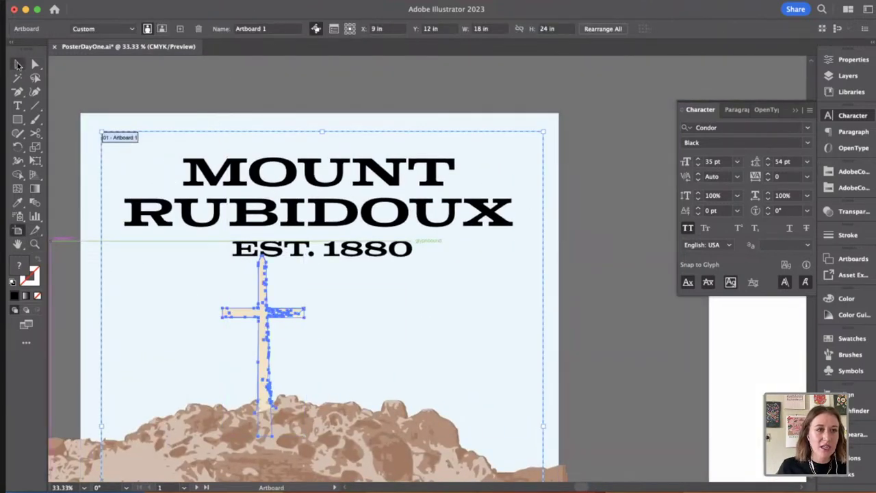
left_click(18, 230)
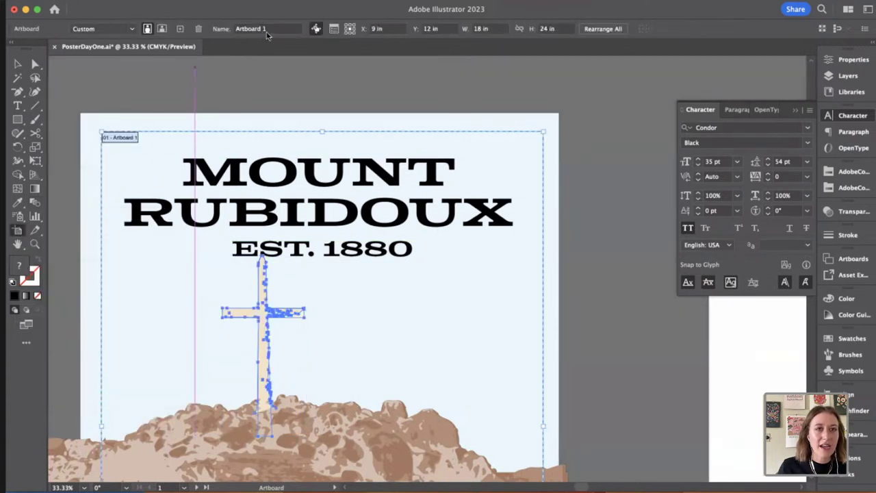
left_click_drag(276, 31, 198, 28)
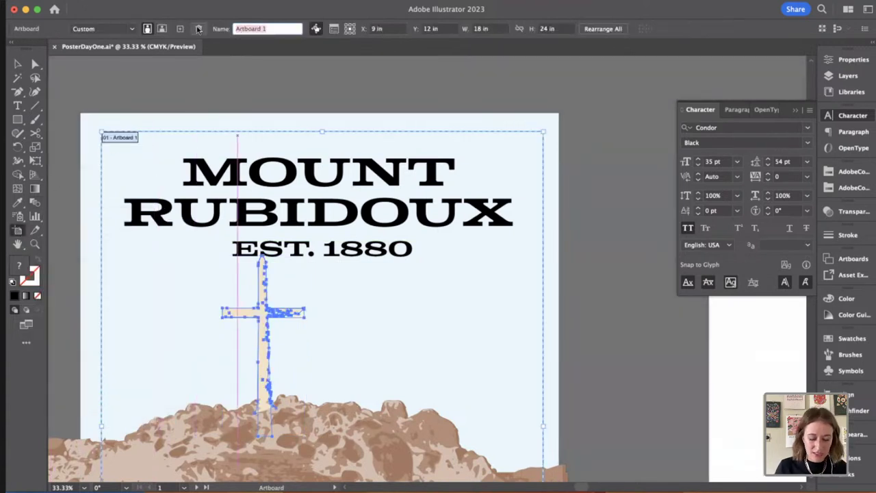
type("Print_18x24")
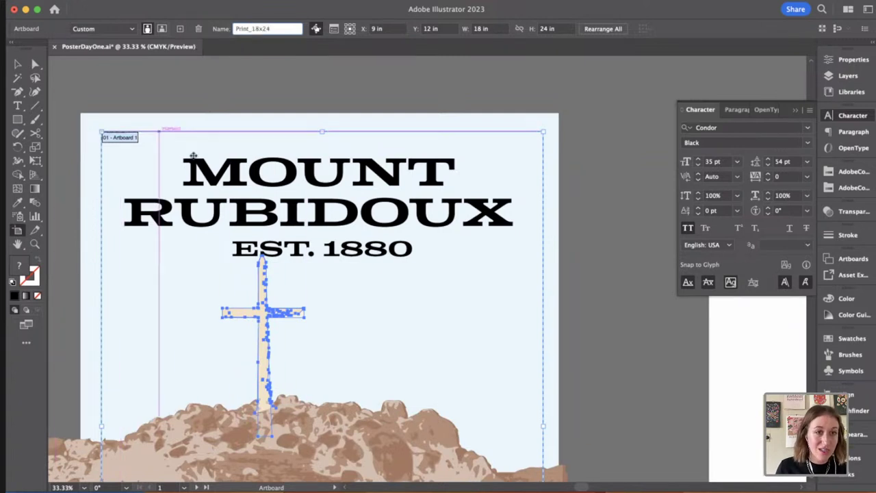
left_click(235, 28)
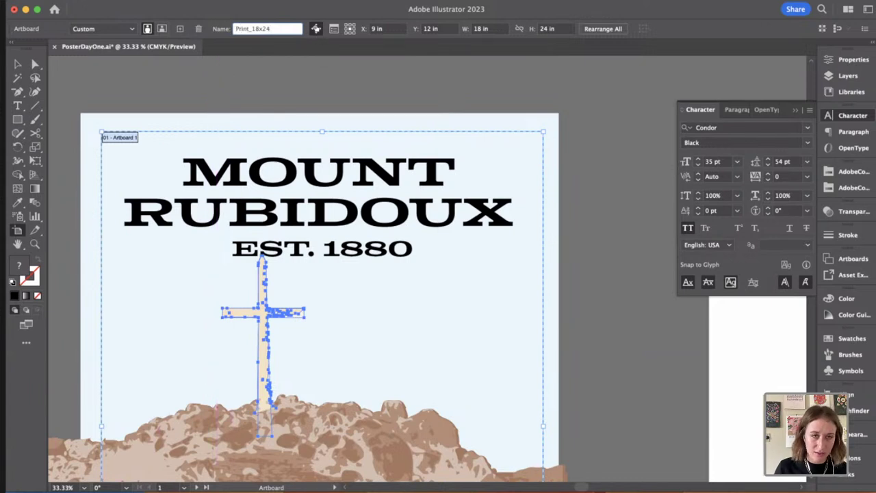
type("FullColor")
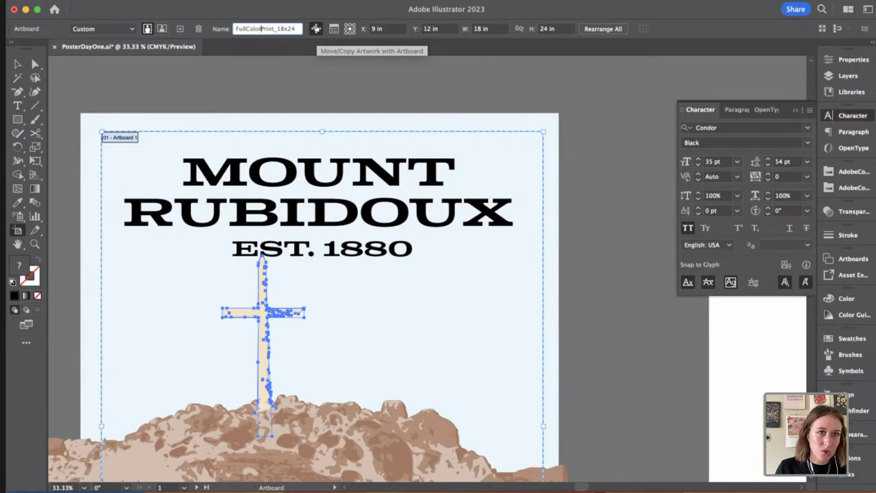
type("_")
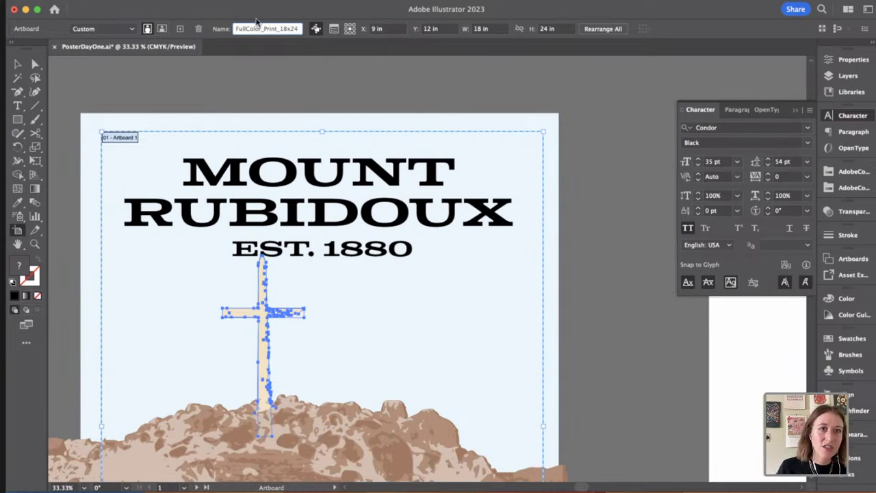
left_click(18, 63)
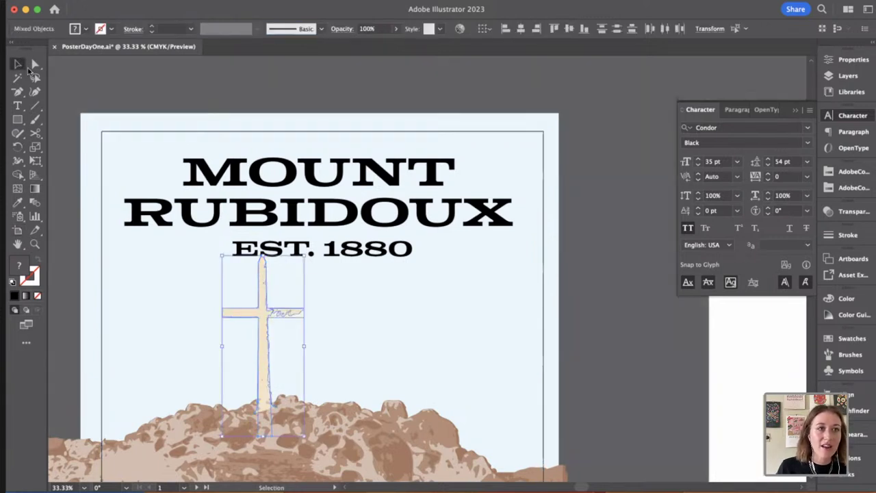
Step: Rename Artboard 2, the 15 by 18.75 in board beside the main poster, as SocialFeed_1080x1350
left_click_drag(246, 223, 12, 180)
left_click_drag(446, 225, 225, 185)
key("shift+o")
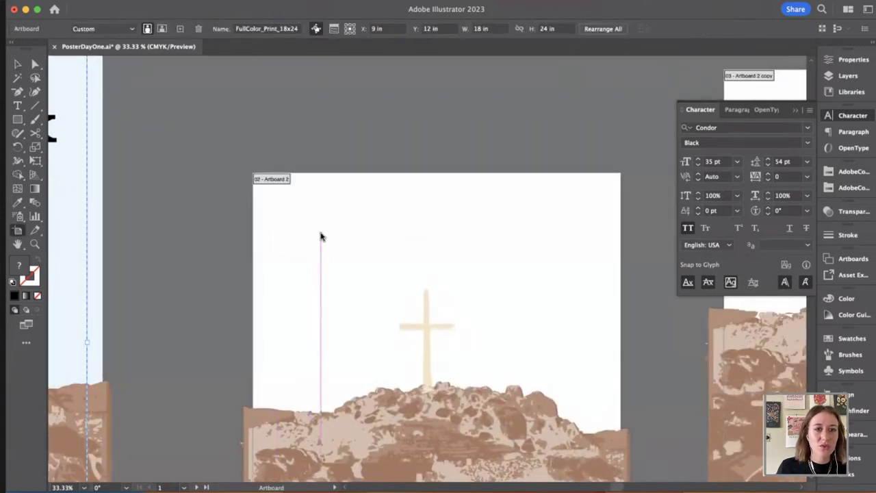
left_click(321, 235)
left_click(275, 31)
type("Socia")
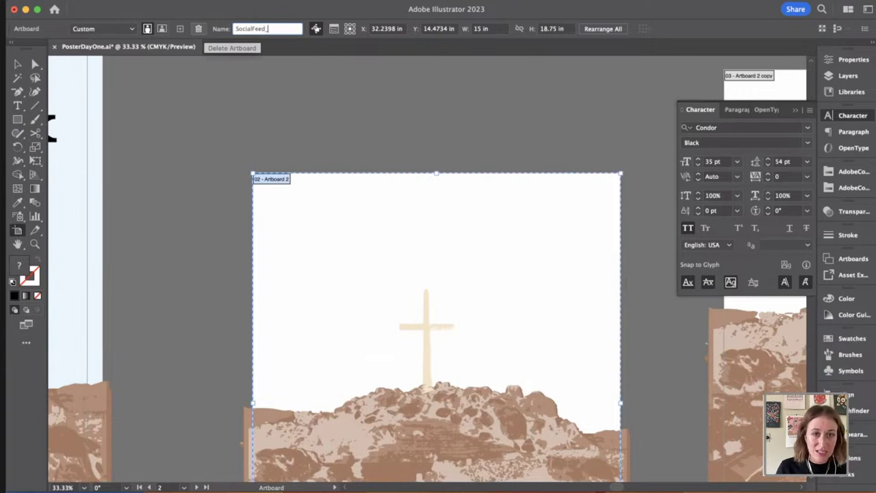
type("lFeed_")
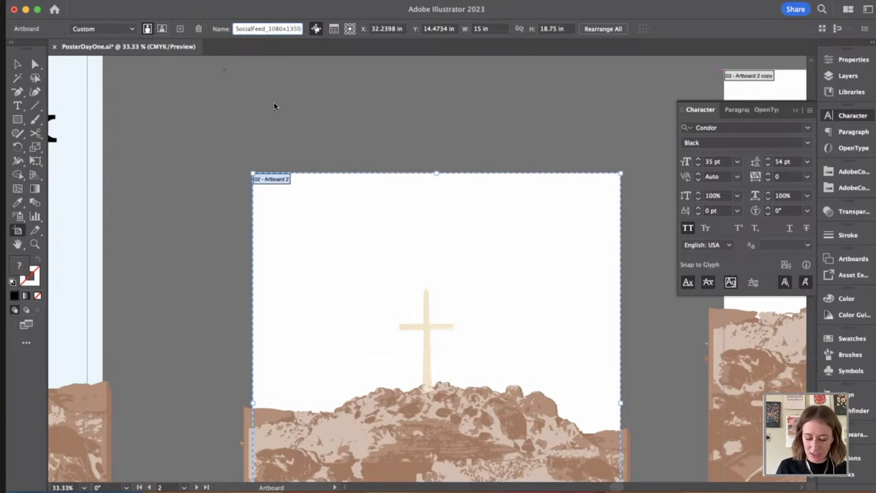
key("Return")
Step: Rename the tall third artboard, Artboard 2 copy, as SocialStories_1080x1920
left_click_drag(591, 197, 201, 199)
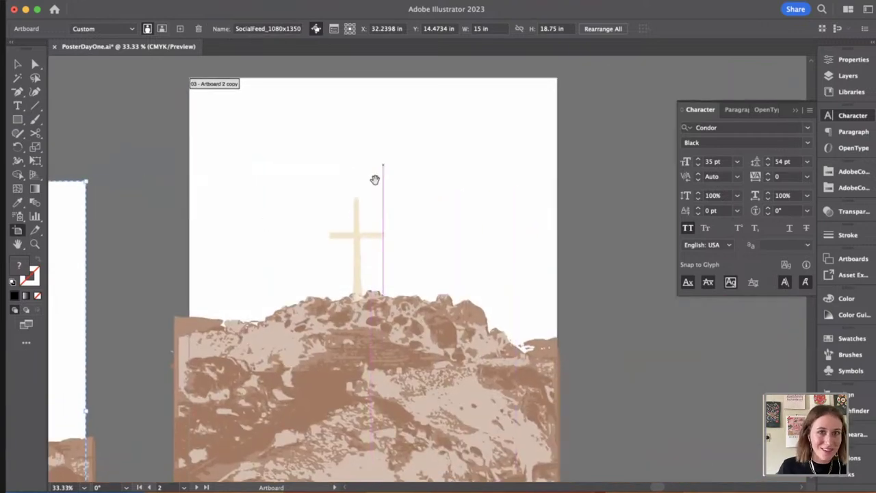
left_click(376, 175)
left_click(286, 29)
type("Soc")
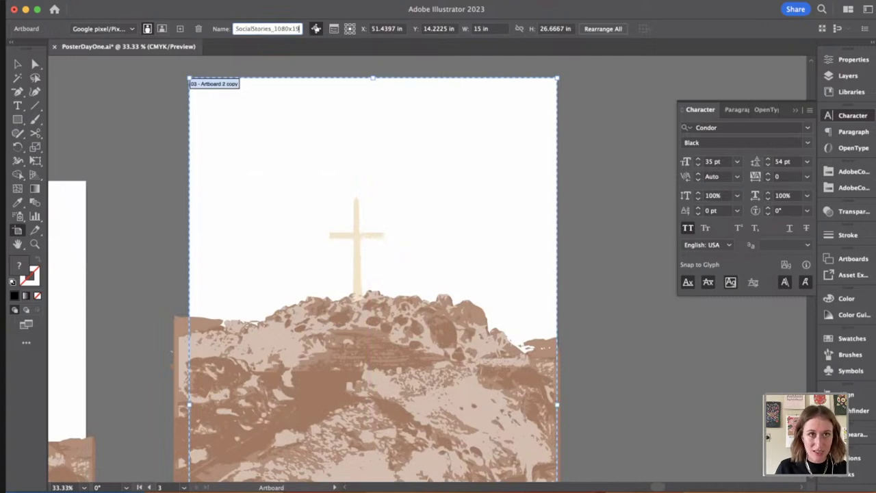
type("20")
key("Return")
Step: Set up an export of the poster document in JPEG format, using artboards with all of them included
left_click_drag(242, 210, 402, 228)
key("super+minus")
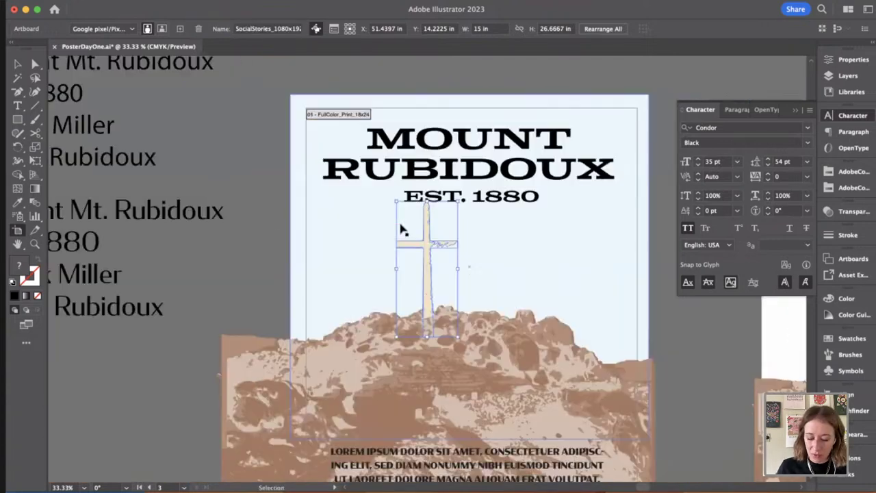
key("super+minus")
scroll(266, 210, "up", 1)
left_click(92, 3)
mouse_move(134, 250)
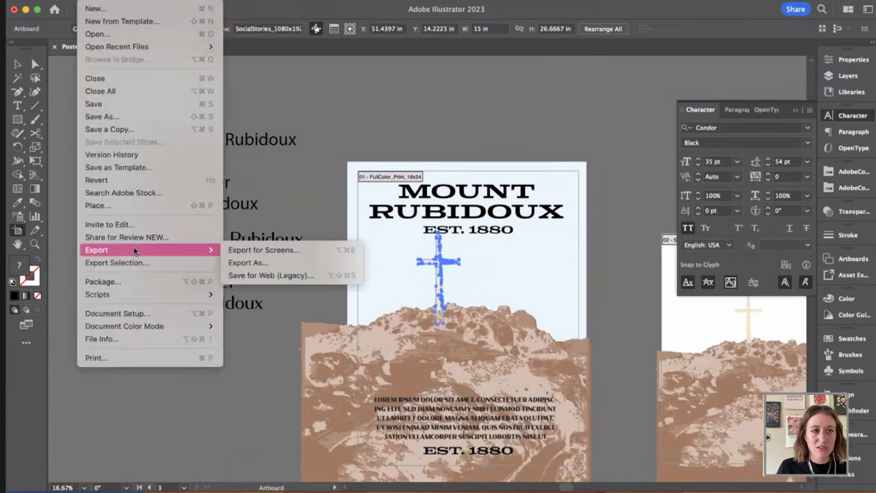
left_click(279, 263)
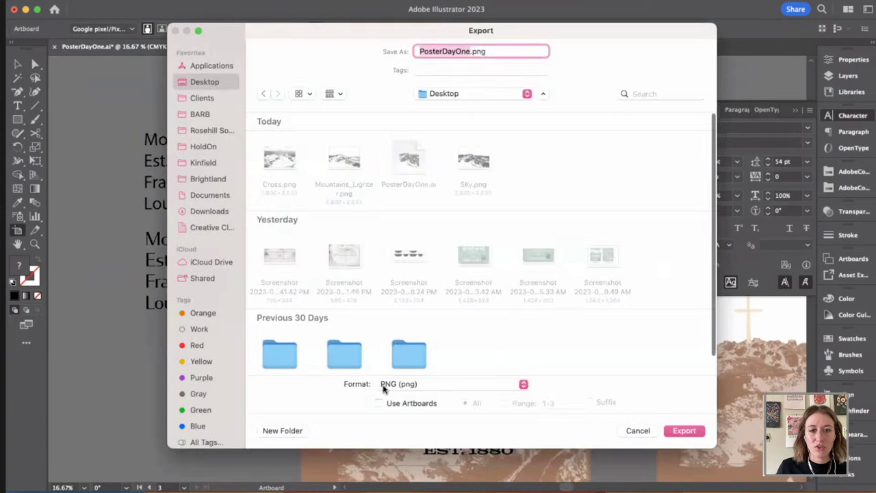
left_click(383, 388)
left_click(408, 463)
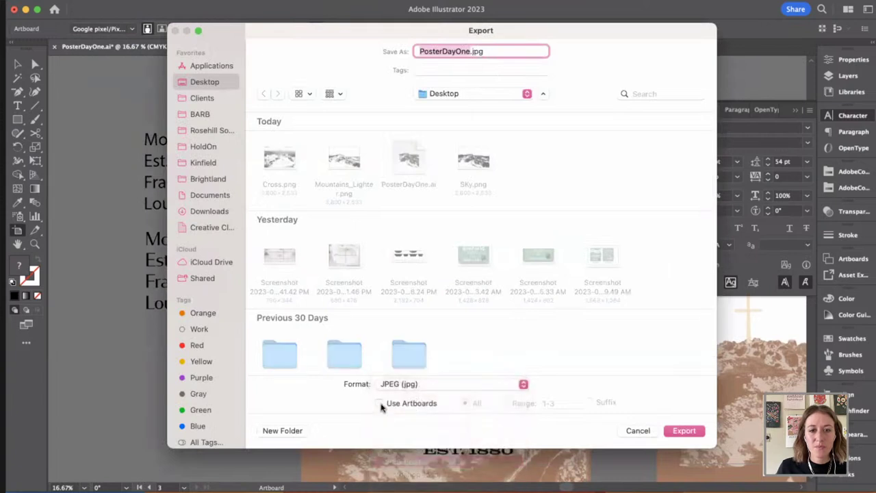
left_click(408, 402)
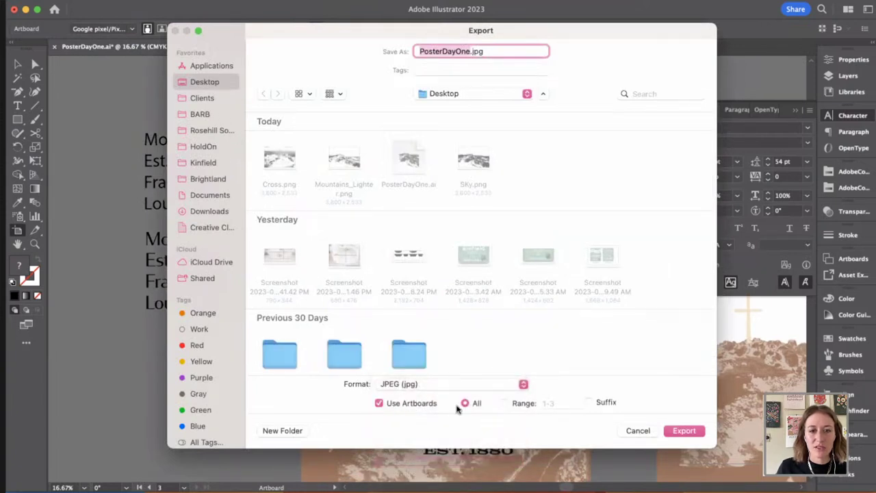
Step: Create a Desktop folder named Natioal Park Mt Rubdioux and export PosterDayOne.jpg into it
left_click(288, 431)
type("Natioal")
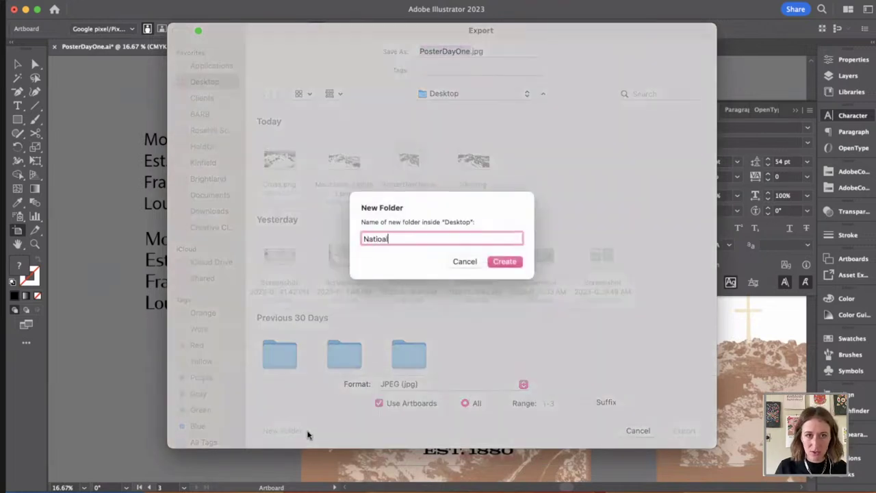
type(" Park Mt R")
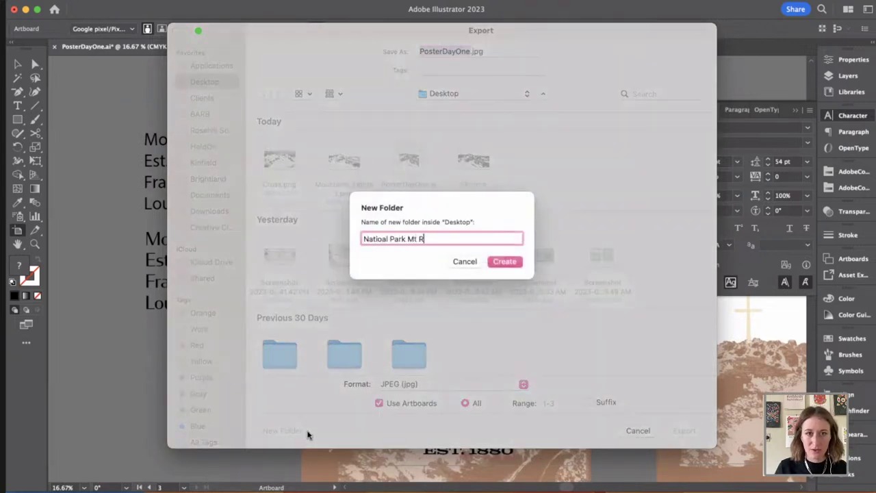
type("bu")
key("BackSpace")
key("BackSpace")
type("ubdioux")
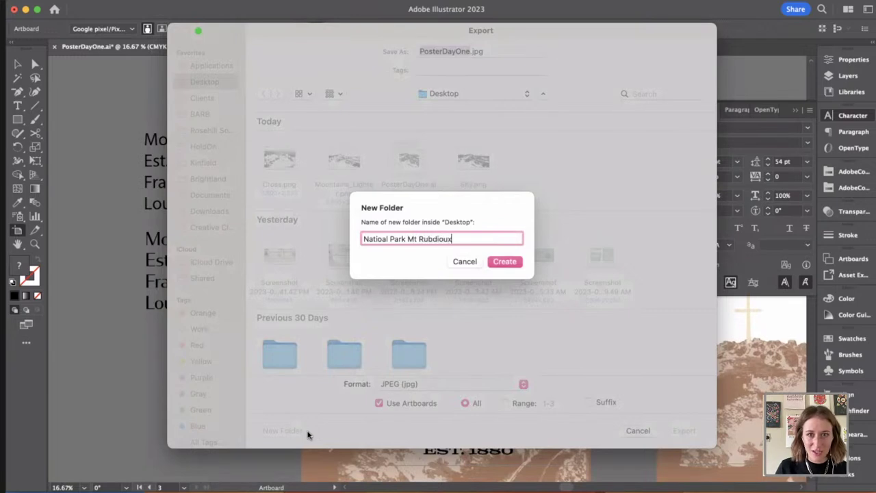
key("Return")
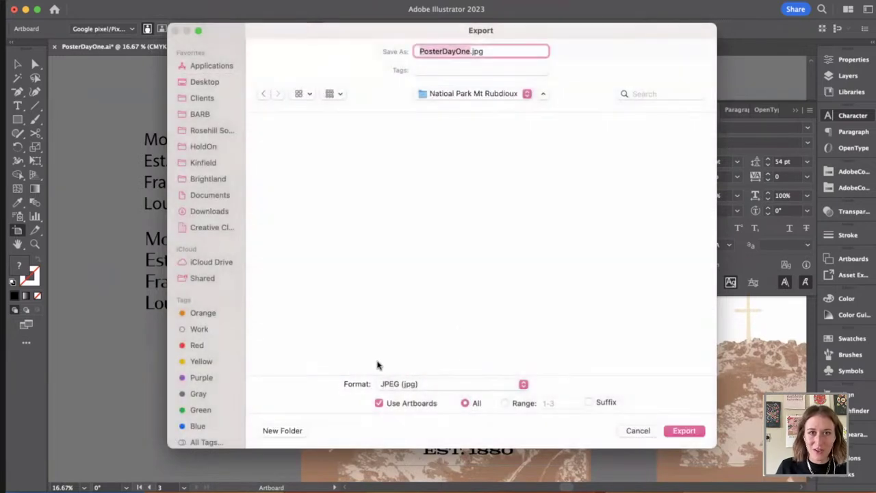
left_click(689, 431)
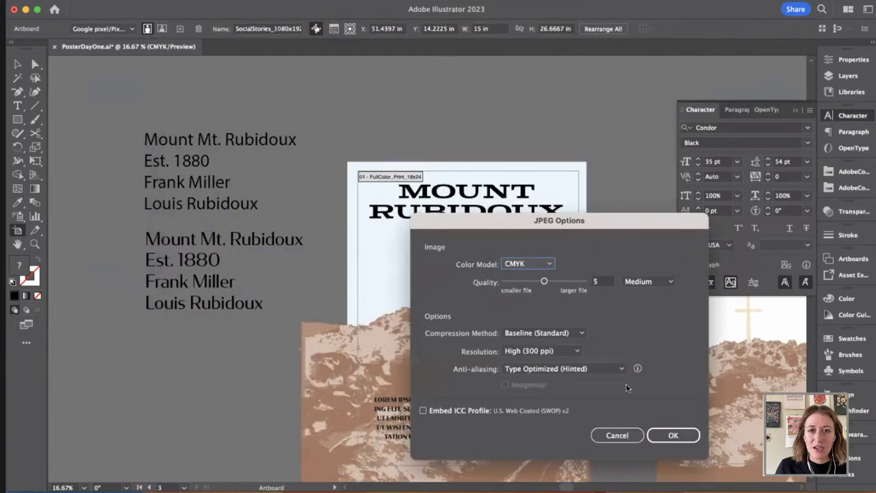
Step: Set the JPEG quality to 10 (Maximum) and the color model to RGB, and run the export
left_click(547, 283)
left_click_drag(554, 289, 584, 282)
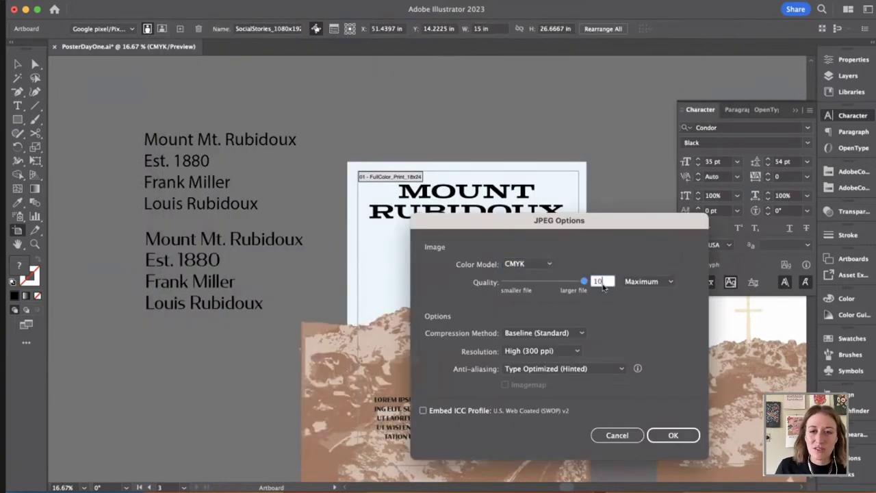
left_click(527, 264)
left_click(522, 276)
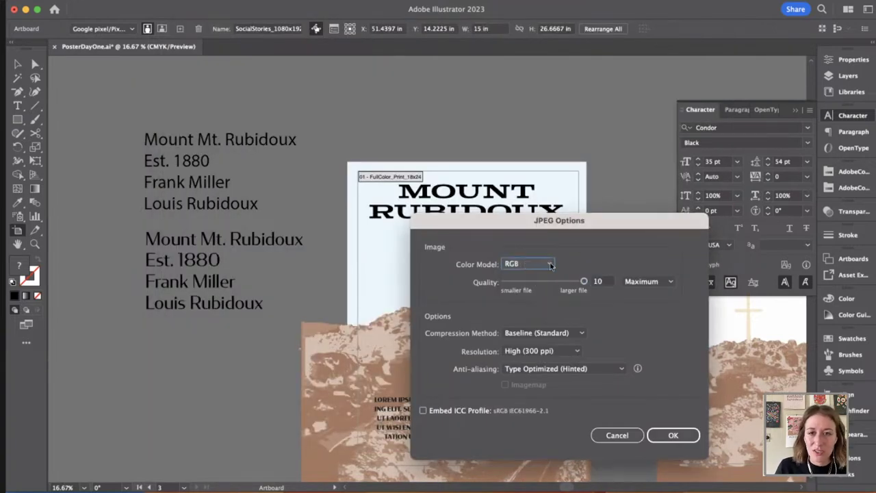
left_click_drag(489, 218, 312, 167)
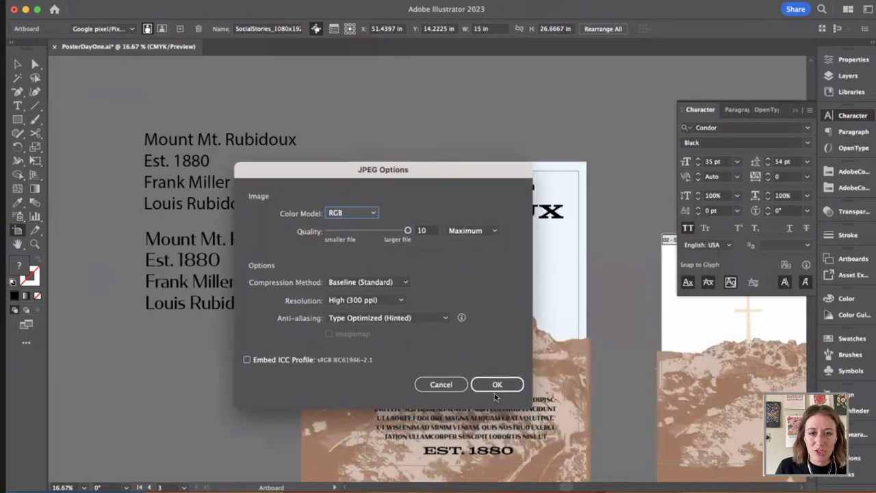
left_click(499, 386)
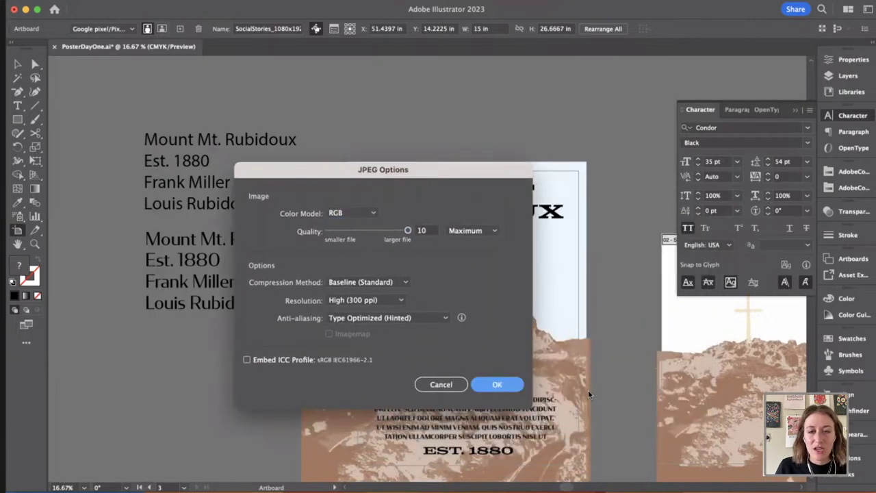
Step: Switch to Finder and open the Natioal Park Mt Rubdioux folder on the Desktop
key("super+Tab")
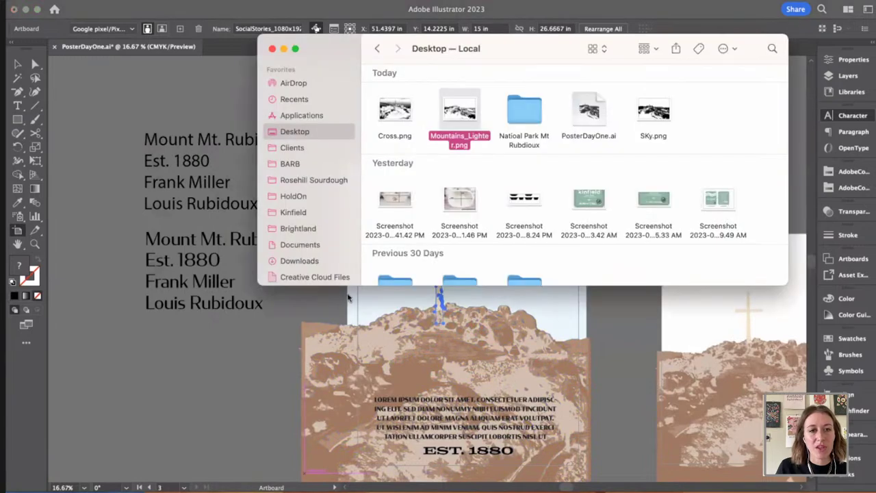
left_click_drag(574, 45, 575, 137)
left_click(536, 190)
double_click(536, 190)
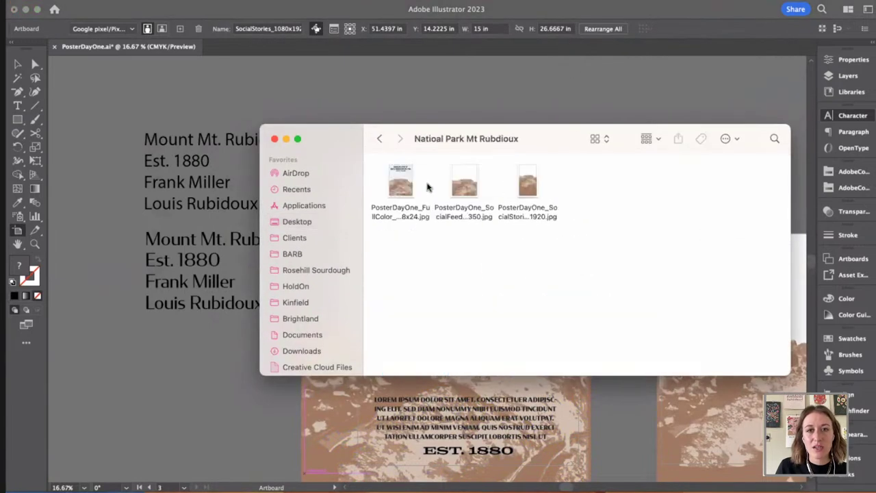
Step: Preview the exported SocialFeed, FullColor_Print and SocialStories JPEGs, and return to the Illustrator document
left_click(465, 183)
key("space")
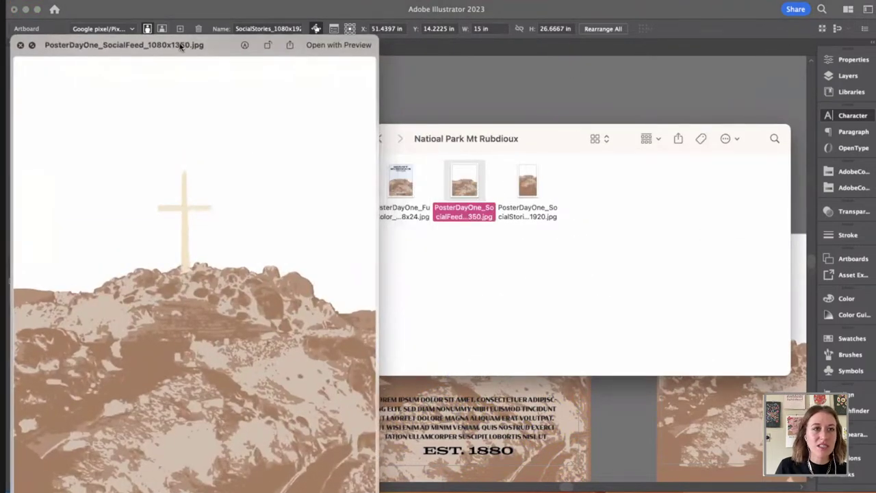
left_click(412, 184)
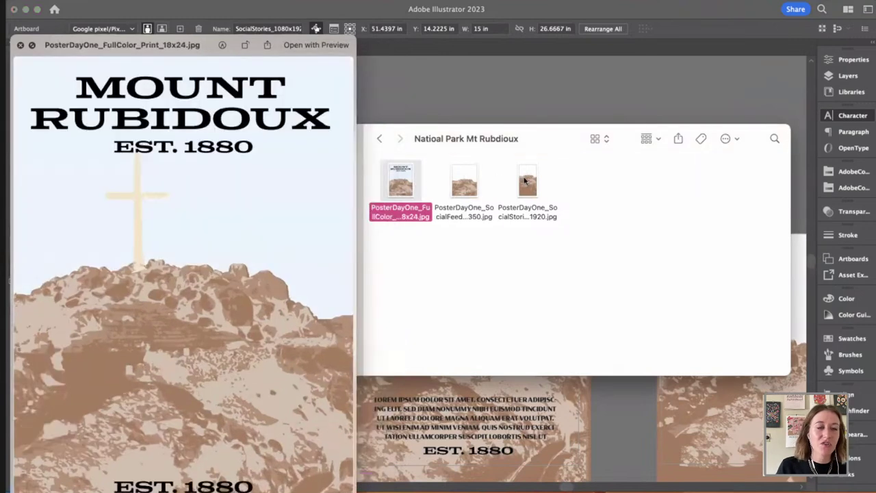
left_click(526, 181)
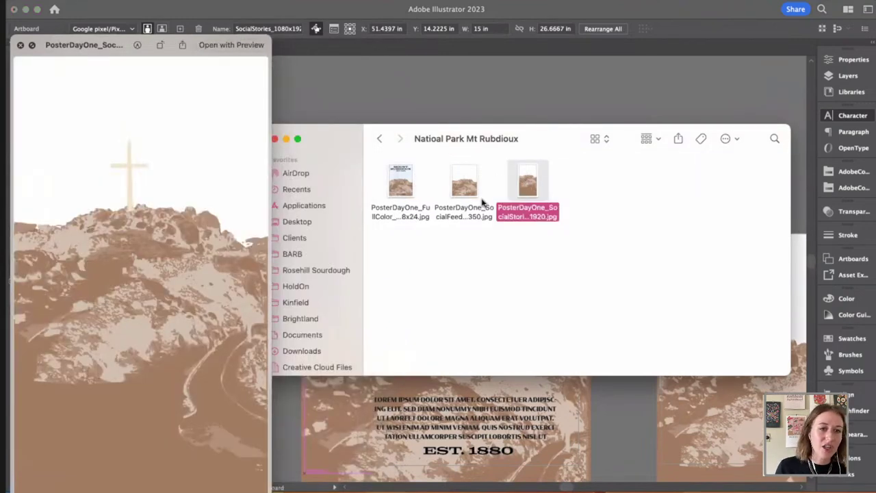
left_click(398, 185)
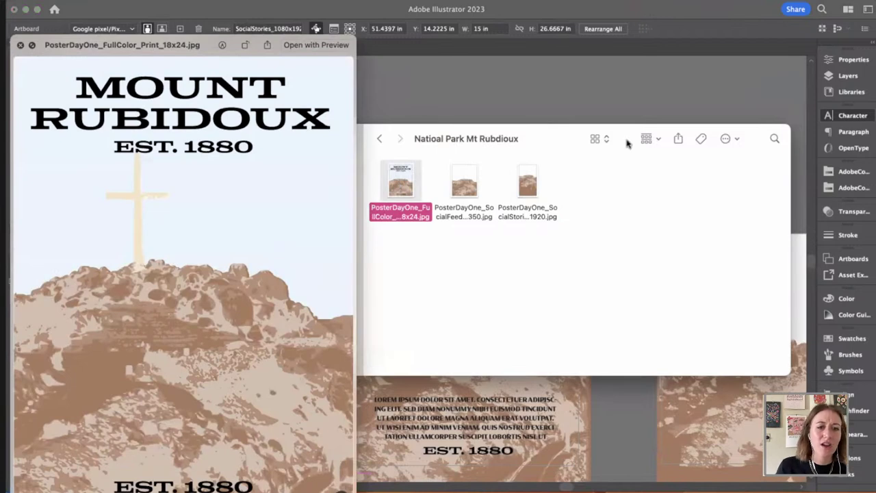
left_click(601, 69)
Step: Leave artboard editing and select the main poster's pale blue sky rectangle instead of the cross
left_click_drag(645, 87, 513, 77)
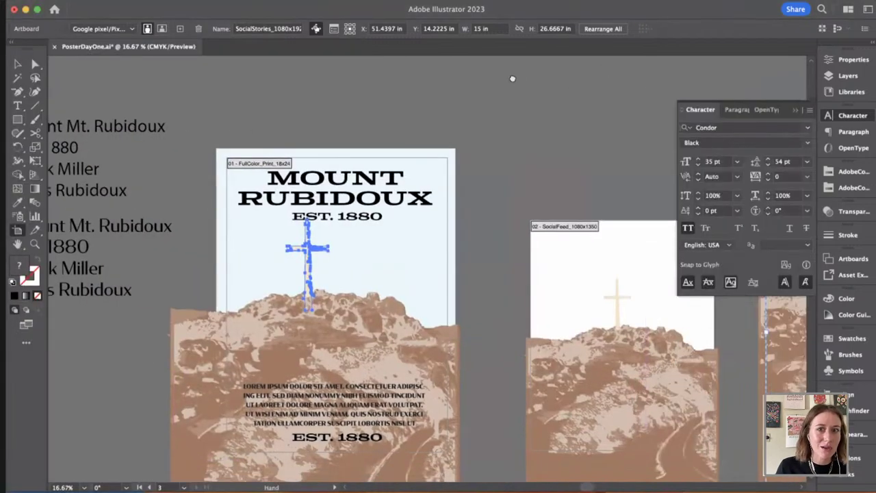
left_click_drag(565, 188, 534, 204)
key("v")
left_click(521, 207)
left_click_drag(526, 236, 413, 203)
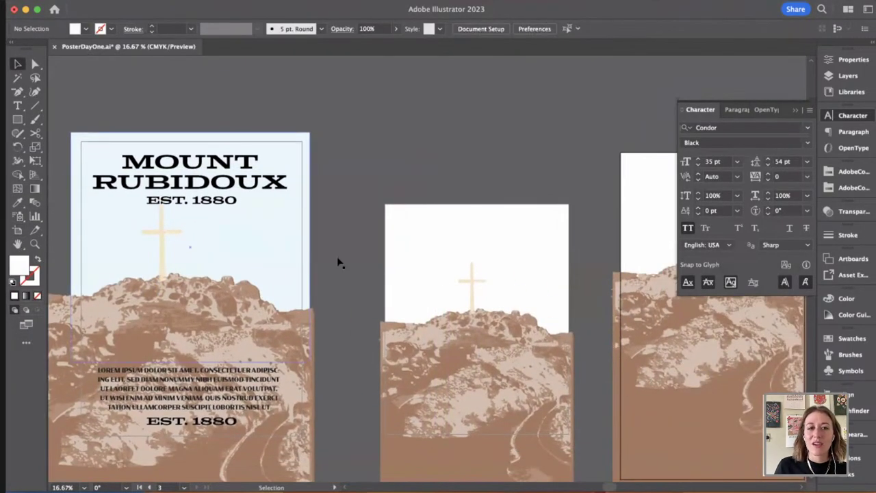
left_click(276, 256)
left_click_drag(273, 256, 316, 288)
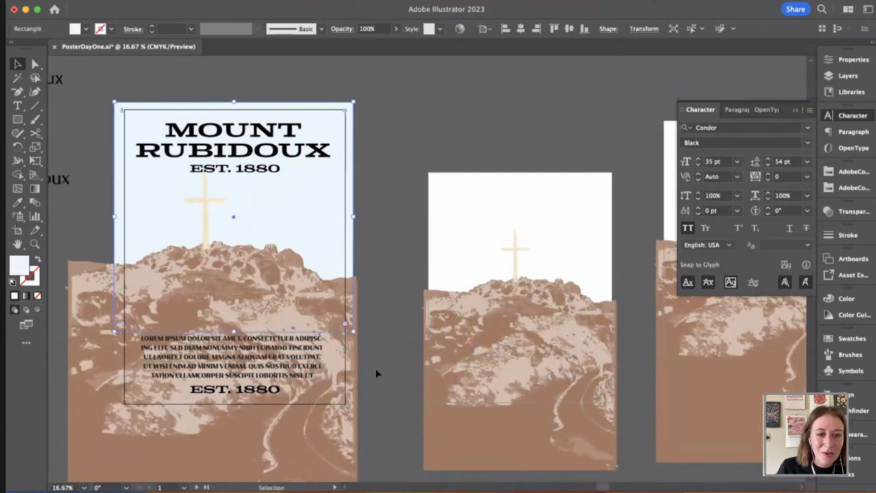
Step: Move the lorem ipsum paragraph and the lower EST. 1880 line off the main poster, beside its upper right edge
left_click(274, 389)
left_click_drag(281, 377, 388, 391, "shift")
key("super+z")
left_click_drag(391, 305, 439, 350)
left_click_drag(324, 426, 537, 189)
scroll(432, 258, "left", 2)
scroll(458, 277, "right", 3)
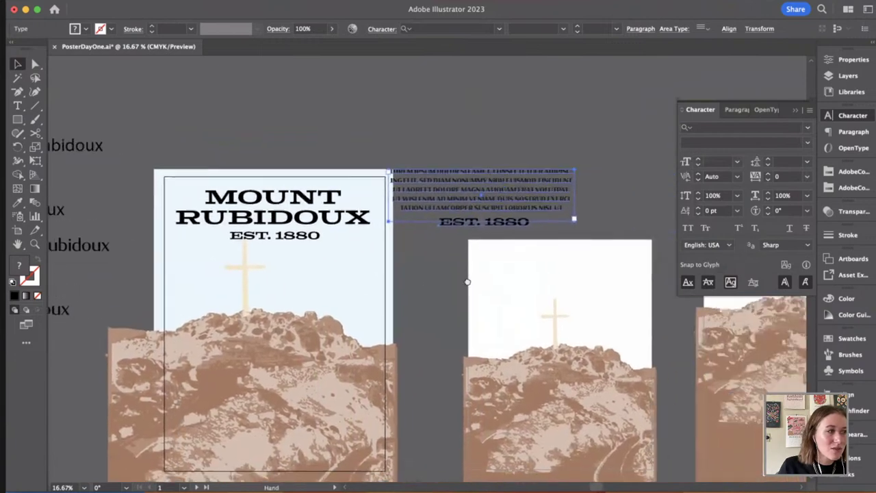
left_click_drag(438, 277, 378, 250)
left_click_drag(362, 215, 432, 220)
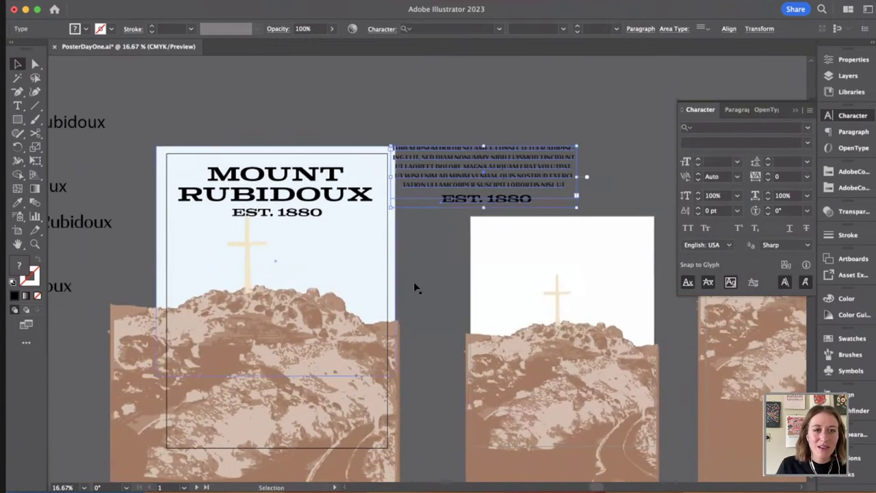
Step: Shift the main poster's cross and rocky hill slightly down and right below the EST. 1880 line, leaving the sky rectangle in place
left_click_drag(422, 291, 189, 232)
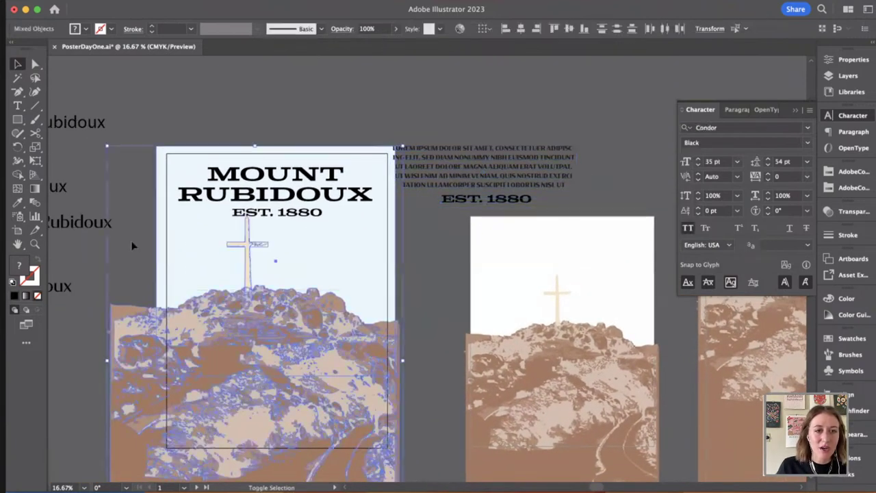
left_click(160, 243, "shift")
left_click_drag(108, 216, 122, 231)
left_click(430, 349)
left_click_drag(429, 349, 457, 319)
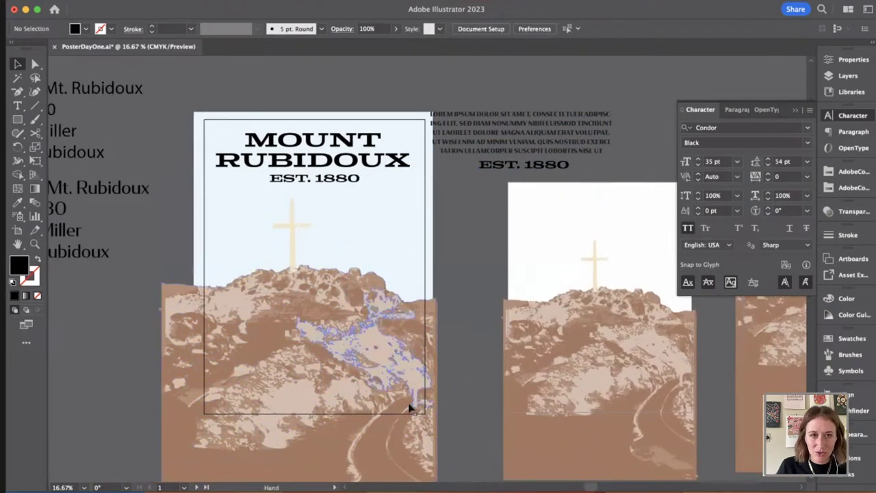
scroll(411, 407, "up", 1)
Step: Switch to Photoshop, hide the gradient maps and the AdobeStock_264297689 layer, and show the Original layer to view the source photo
key("super+Tab")
left_click(786, 120)
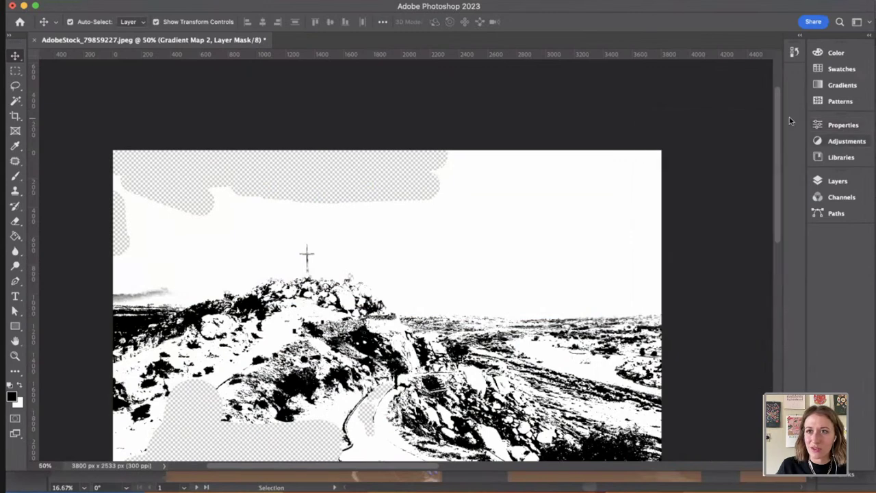
left_click(832, 181)
left_click(678, 281)
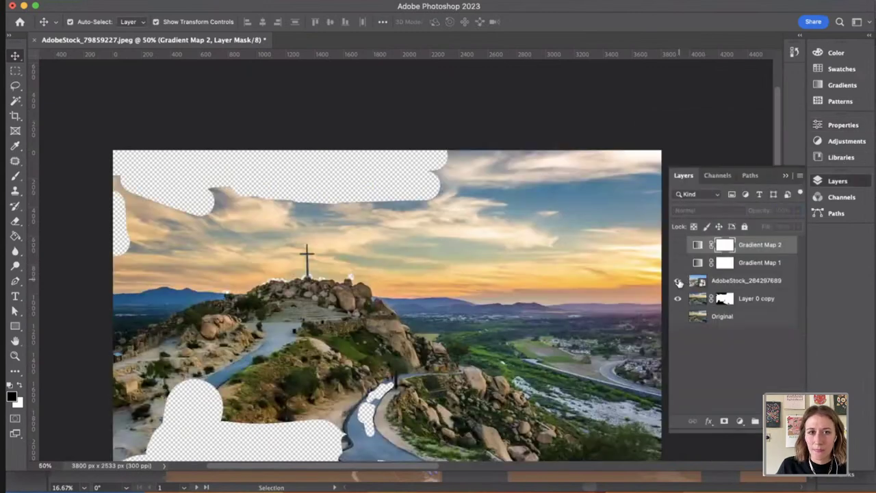
left_click(678, 315)
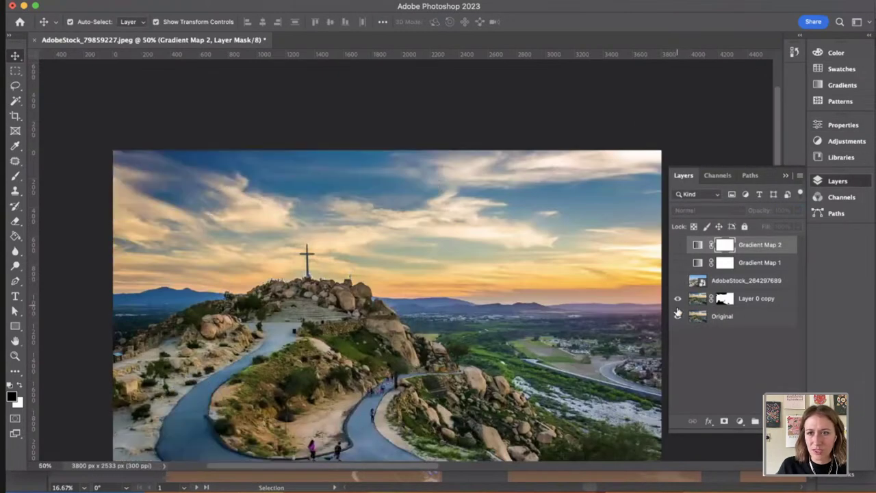
Step: Add a Gradient Map adjustment directly above the Original layer and open its gradient for editing
left_click(755, 318)
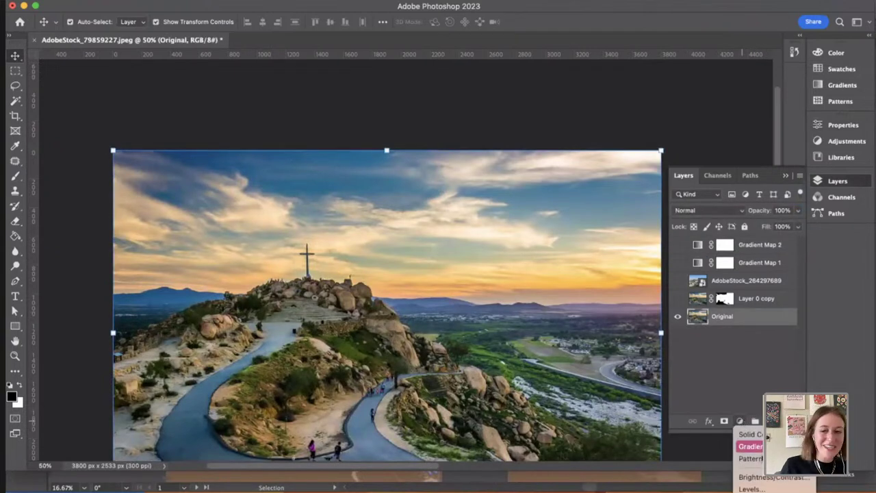
left_click(740, 421)
left_click(753, 480)
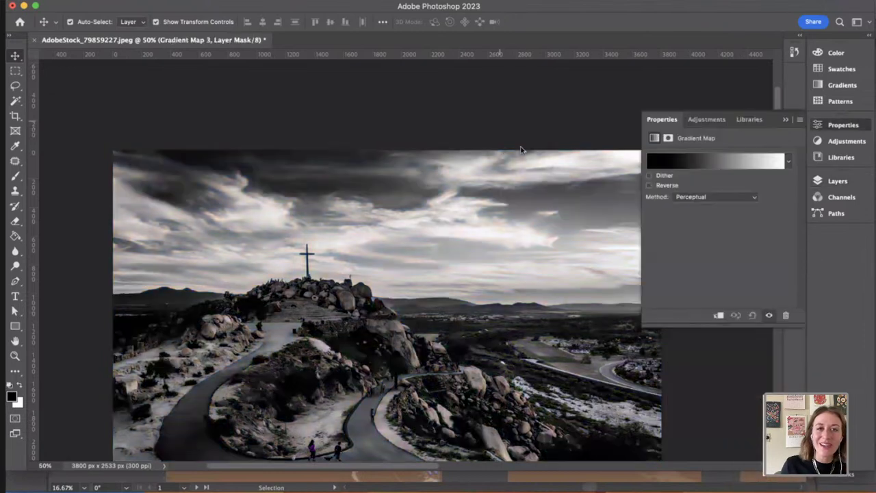
left_click(668, 162)
Step: Try high-contrast stop arrangements on the gradient, including a reversed one and one with the black stop at 54%
left_click_drag(492, 272, 578, 272)
left_click_drag(718, 273, 545, 273)
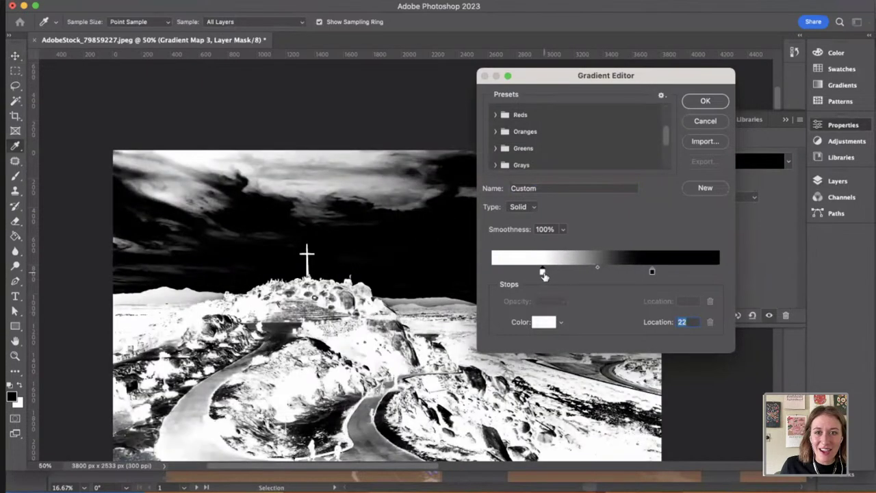
left_click_drag(651, 272, 606, 269)
mouse_move(542, 271)
left_mouse_down()
mouse_move(655, 272)
mouse_move(546, 270)
mouse_move(554, 273)
left_mouse_up()
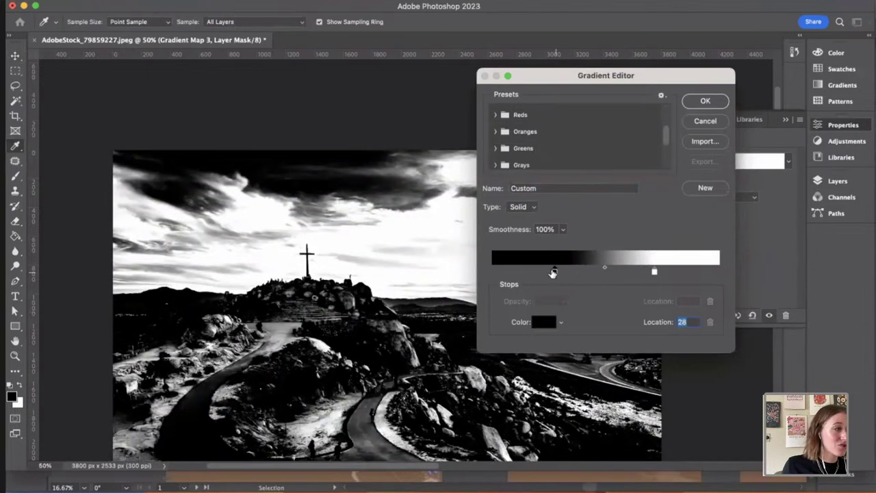
left_click_drag(656, 272, 683, 272)
left_click_drag(555, 271, 615, 271)
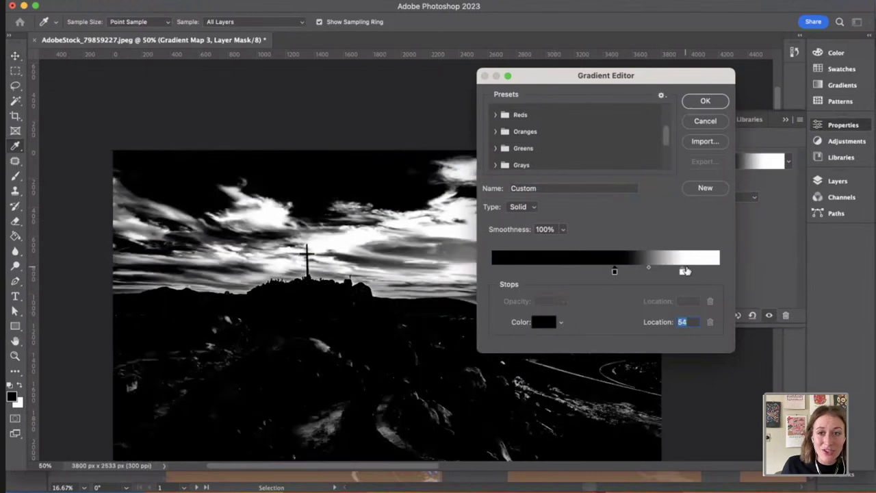
Step: Reverse the gradient with the white stop just before a black stop at 80%, isolating the bright clouds, and accept it
left_click_drag(684, 271, 554, 271)
left_click_drag(615, 272, 688, 271)
left_click_drag(555, 271, 615, 272)
mouse_move(688, 272)
left_mouse_down()
mouse_move(622, 271)
mouse_move(685, 272)
left_mouse_up()
left_click_drag(622, 272, 674, 272)
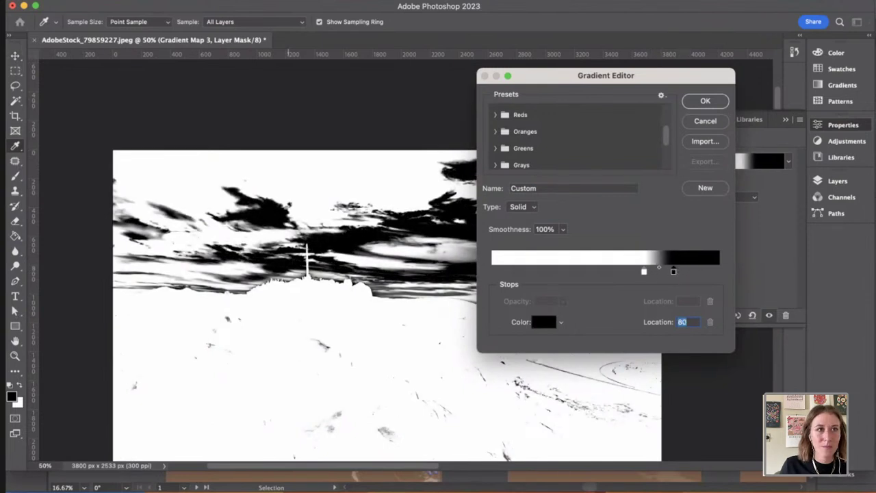
left_click(700, 101)
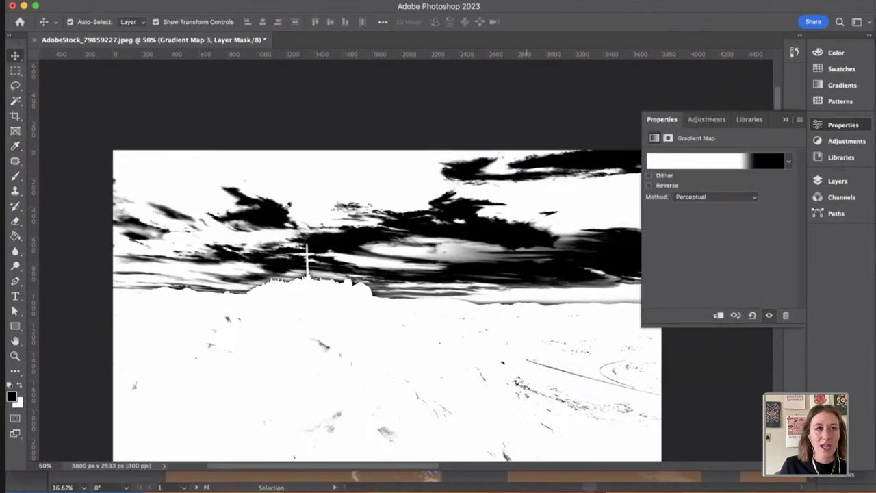
Step: Export the image as a PNG named Clouds into the Natioal Park Mt Rubdioux folder
left_click(92, 1)
mouse_move(164, 176)
left_click(291, 178)
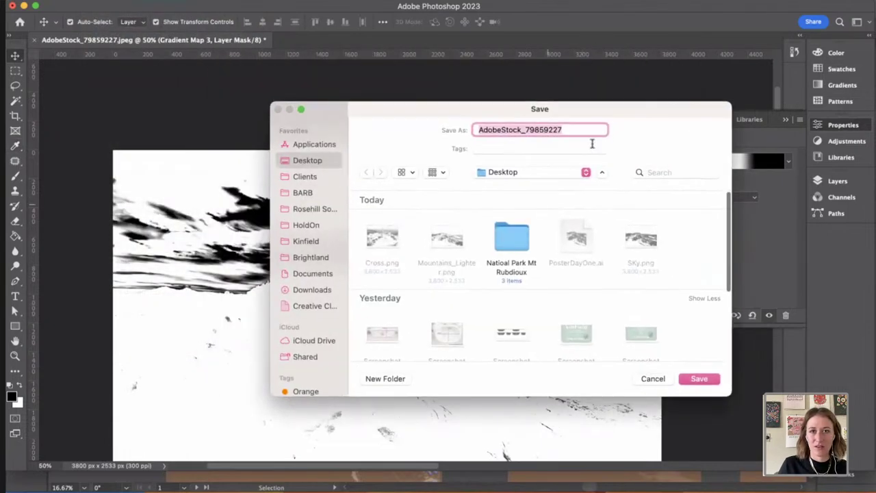
double_click(512, 240)
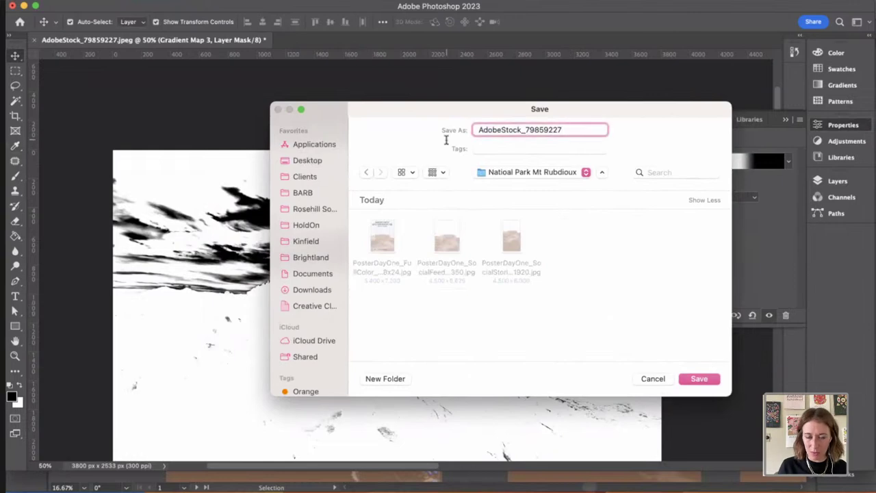
key("super+a")
type("C")
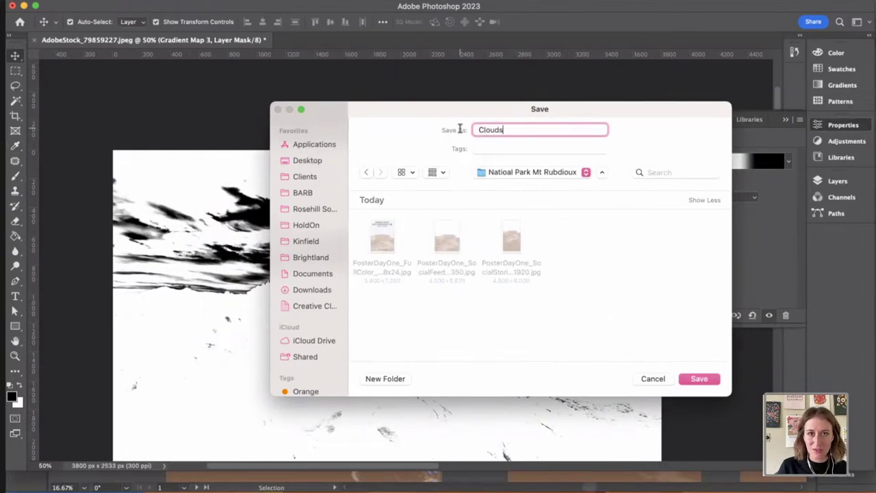
left_click(704, 378)
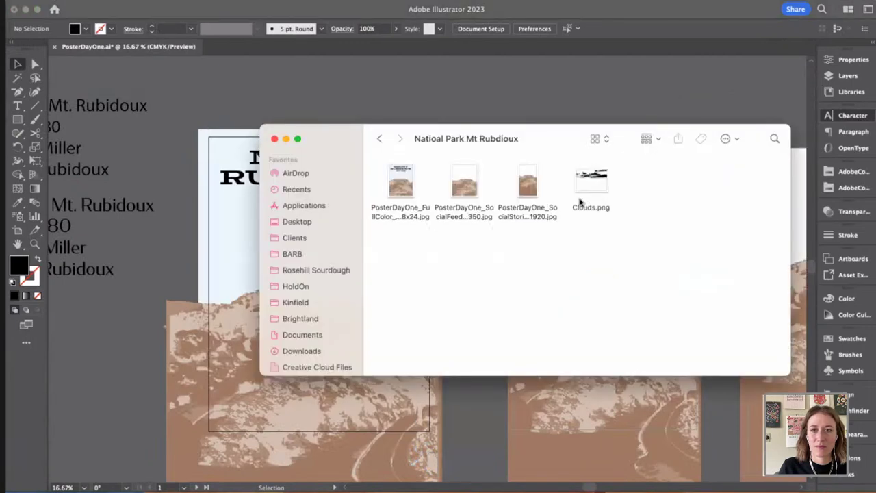
Step: Switch to Illustrator, place Clouds.png in the poster document, and enlarge it over the upper part of the main poster
left_click_drag(586, 189, 178, 274)
left_click_drag(189, 321, 231, 313)
left_click_drag(166, 345, 244, 337)
left_click_drag(335, 217, 297, 227)
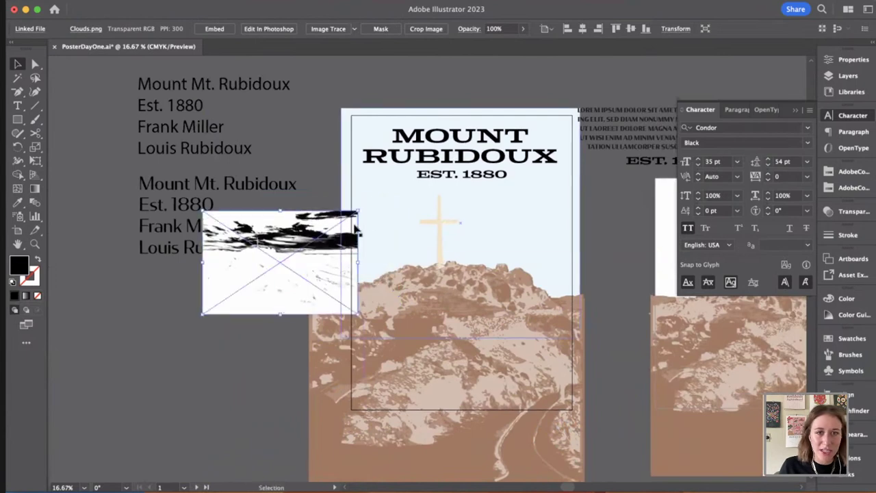
left_click(377, 206)
left_click(266, 269)
left_click_drag(358, 314, 536, 358)
left_click_drag(423, 337, 339, 393)
left_click_drag(300, 352, 494, 306)
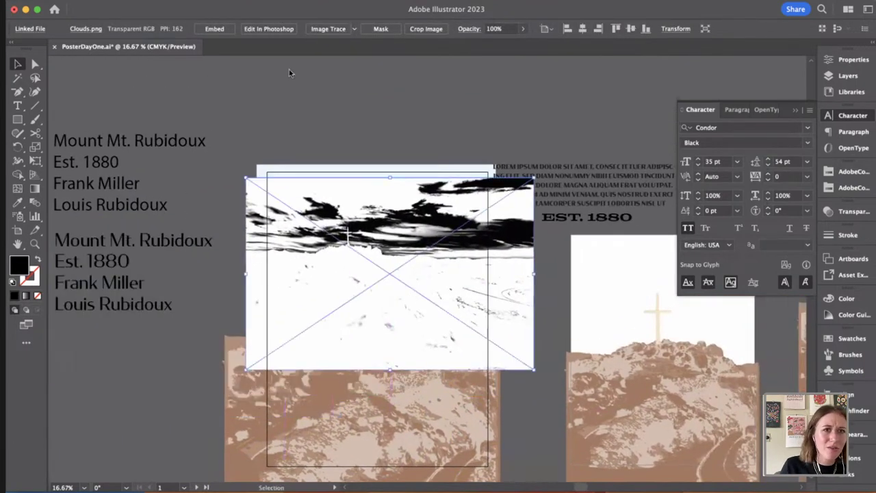
Step: Image-trace the clouds picture with the Sketched Art preset and move the tracing off the poster onto empty canvas
left_click(355, 29)
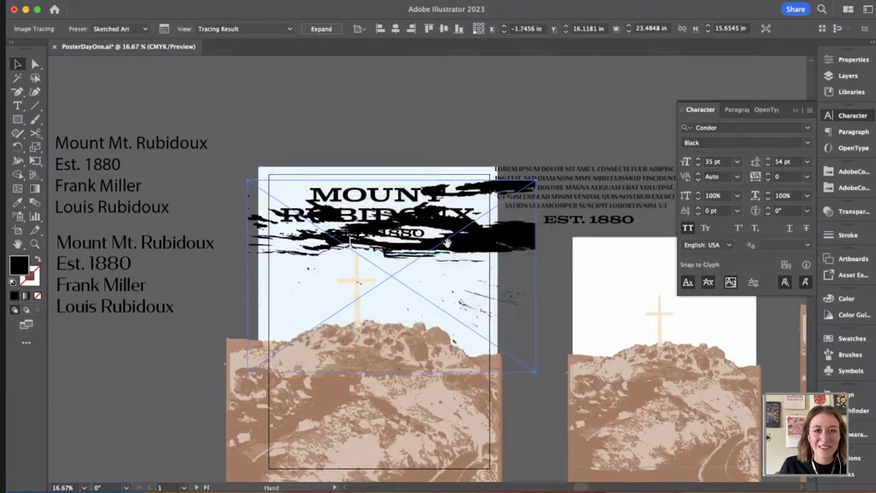
left_click_drag(463, 248, 535, 276)
mouse_move(541, 275)
left_mouse_down()
mouse_move(518, 274)
mouse_move(509, 252)
mouse_move(332, 378)
mouse_move(504, 263)
left_mouse_up()
left_click_drag(491, 263, 368, 325)
key("super+=")
key("super+equal")
key("super+equal")
key("super+equal")
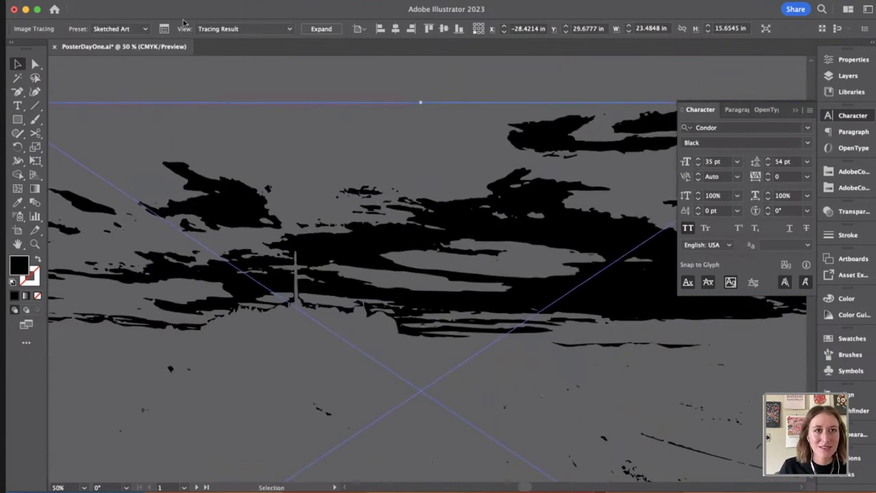
Step: Set the tracing to 2% corners, 14 px noise and threshold 182, and expand it into vector shapes
left_click(164, 29)
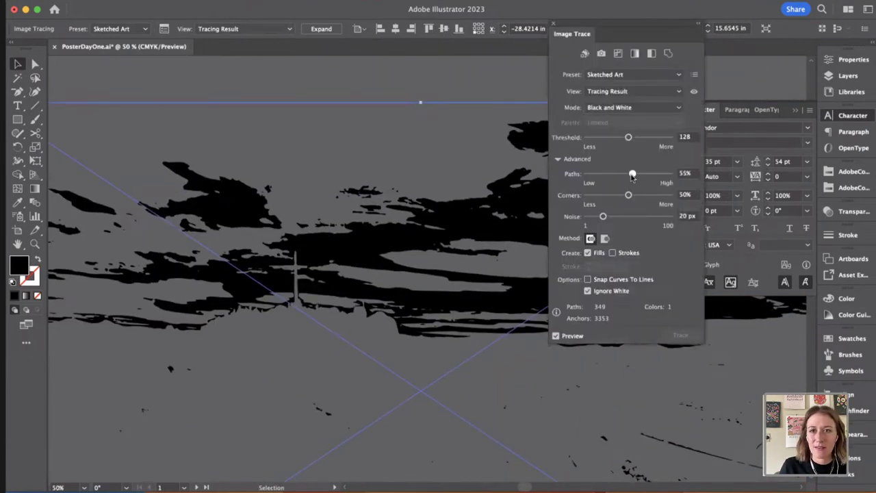
left_click_drag(619, 199, 613, 196)
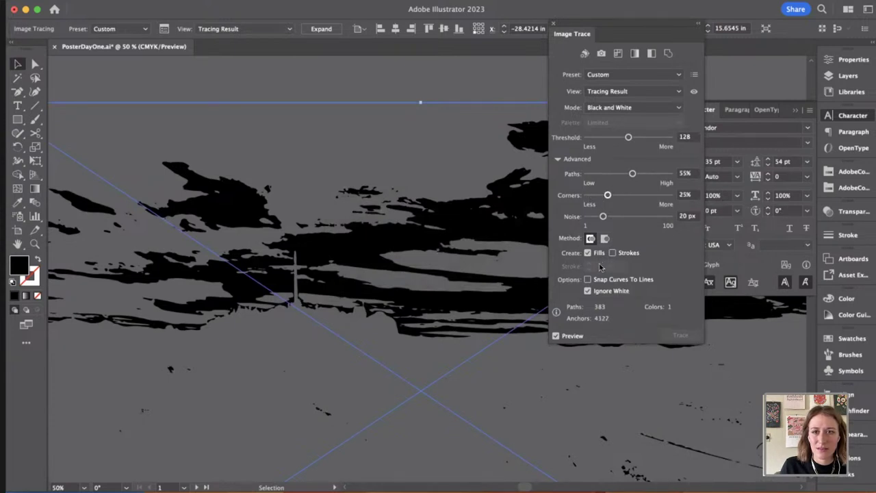
left_click_drag(603, 216, 602, 218)
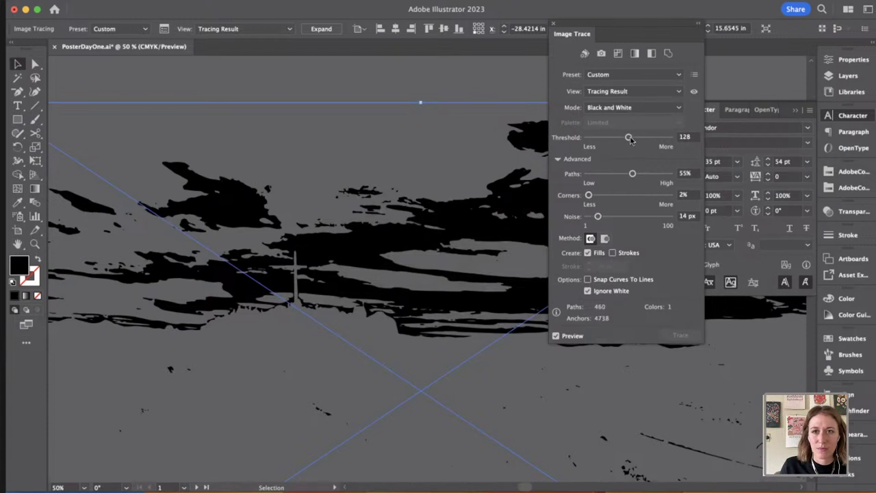
left_click_drag(630, 139, 637, 137)
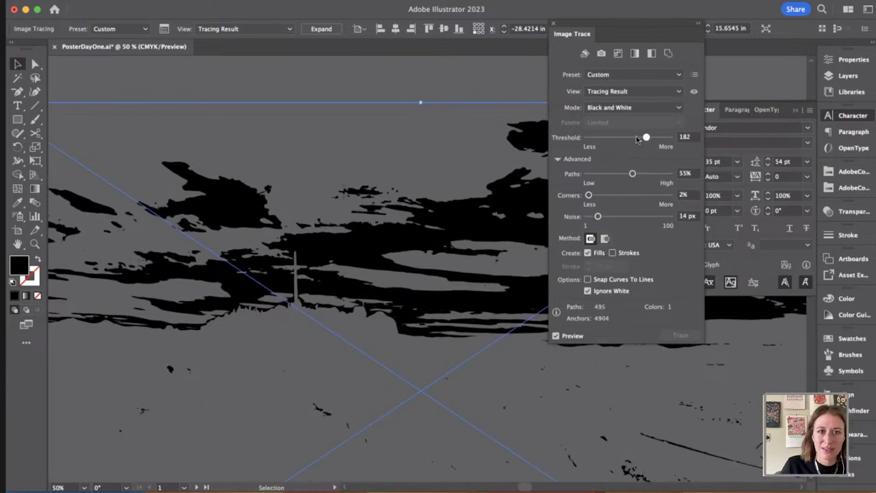
left_click(325, 30)
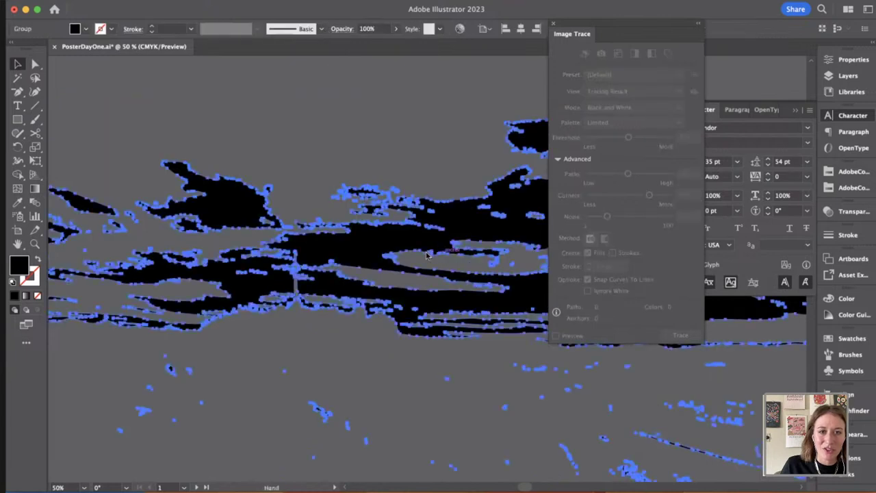
Step: Delete most of the stray specks and ground lines below the traced clouds, leaving the cloud shapes intact
scroll(333, 264, "right", 3)
key("super+minus")
scroll(331, 258, "right", 2)
key("a")
left_click(289, 291)
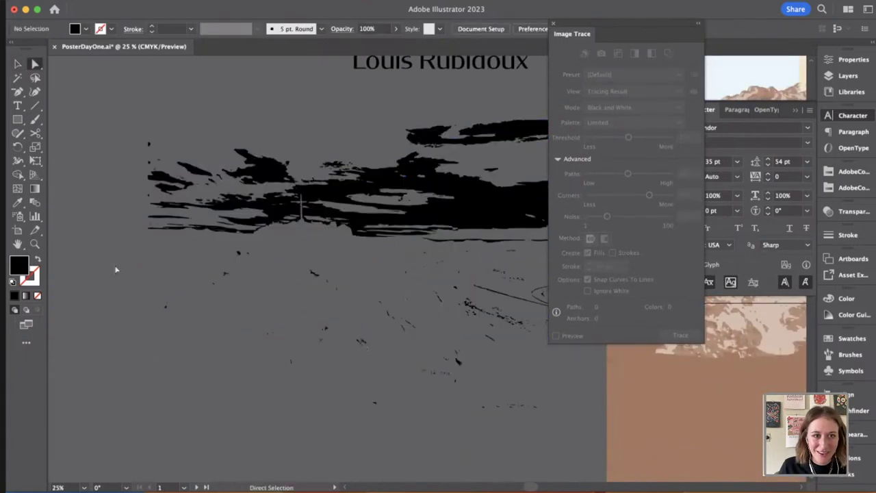
left_click_drag(515, 425, 537, 429)
key("Delete")
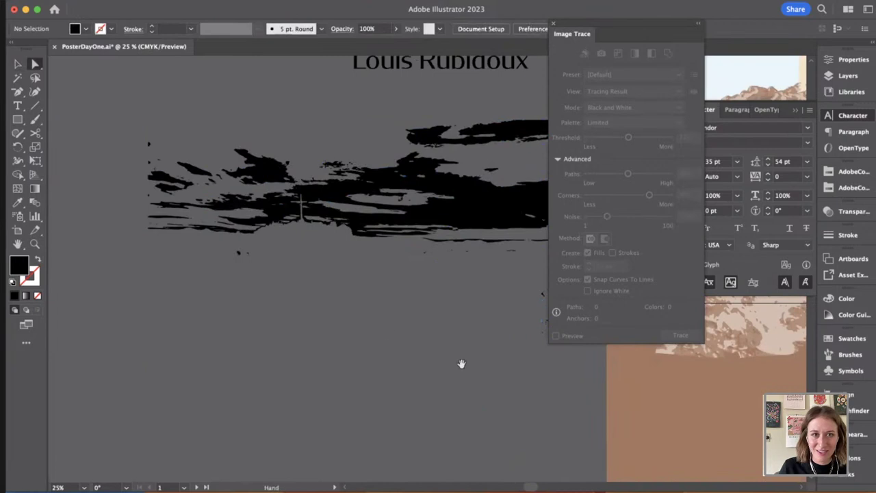
Step: Delete the leftover specks beneath both ends of the black cloud shapes
scroll(411, 370, "up", 3)
scroll(411, 370, "right", 2)
key("v")
key("a")
mouse_move(199, 296)
left_mouse_down()
mouse_move(288, 335)
mouse_move(195, 305)
left_mouse_up()
key("Delete")
left_click_drag(281, 273, 453, 359)
key("Delete")
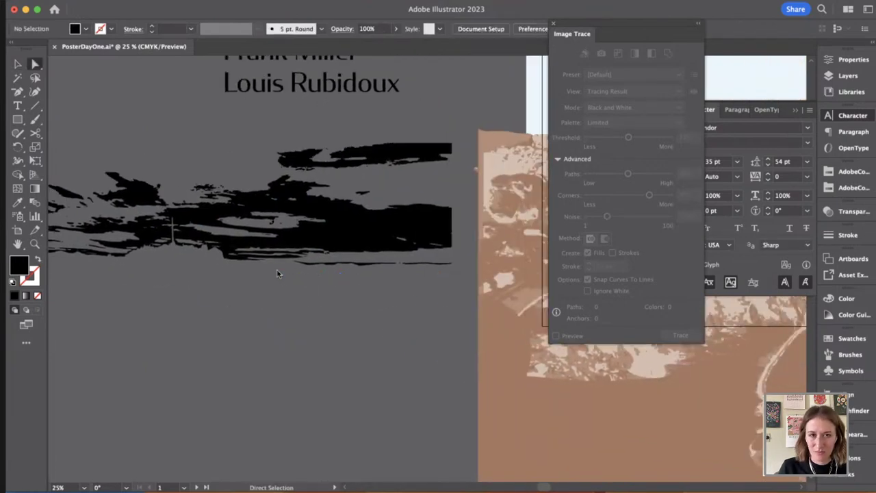
Step: Move the cleaned black cloud group to just above the main poster
key("v")
scroll(377, 364, "up", 3)
scroll(378, 363, "right", 2)
left_click_drag(316, 270, 198, 363)
left_click_drag(194, 362, 398, 253)
mouse_move(397, 254)
left_mouse_down()
mouse_move(128, 387)
mouse_move(375, 254)
mouse_move(378, 233)
mouse_move(358, 245)
left_mouse_up()
mouse_move(344, 258)
left_mouse_down()
mouse_move(440, 311)
mouse_move(412, 179)
left_mouse_up()
Step: Move the MOUNT RUBIDOUX title and its EST. 1880 line together off the main poster's left side
left_click(366, 248)
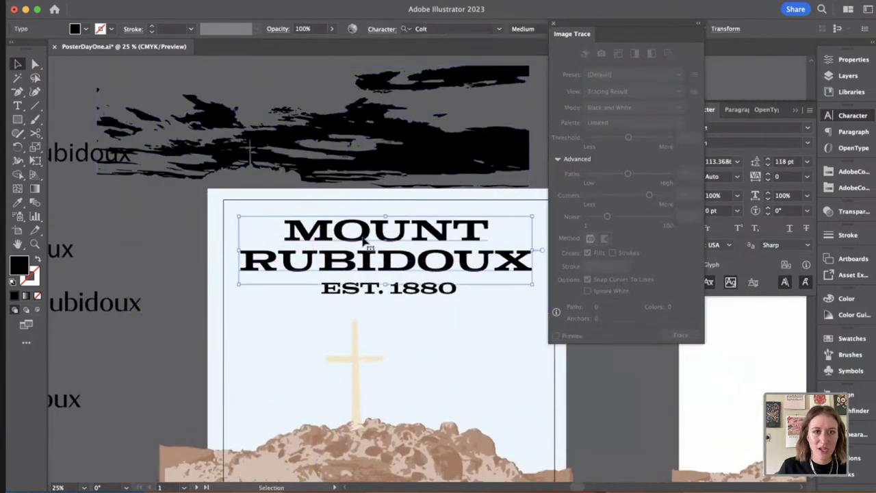
left_click_drag(386, 287, 173, 266)
key("super+z")
left_click(445, 288, "shift")
left_click_drag(449, 288, 158, 258)
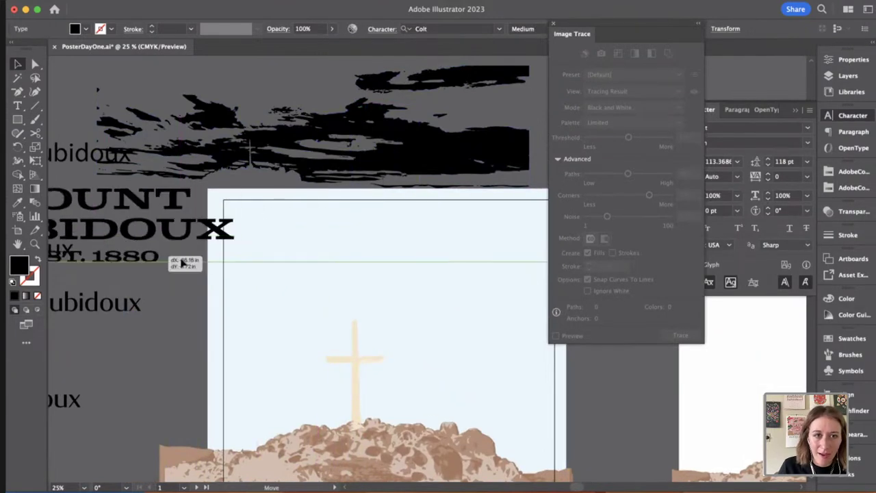
Step: Move the cloud group over the main poster's sky and enlarge it well beyond the poster's edges
left_click_drag(241, 149, 267, 271)
scroll(271, 274, "right", 5)
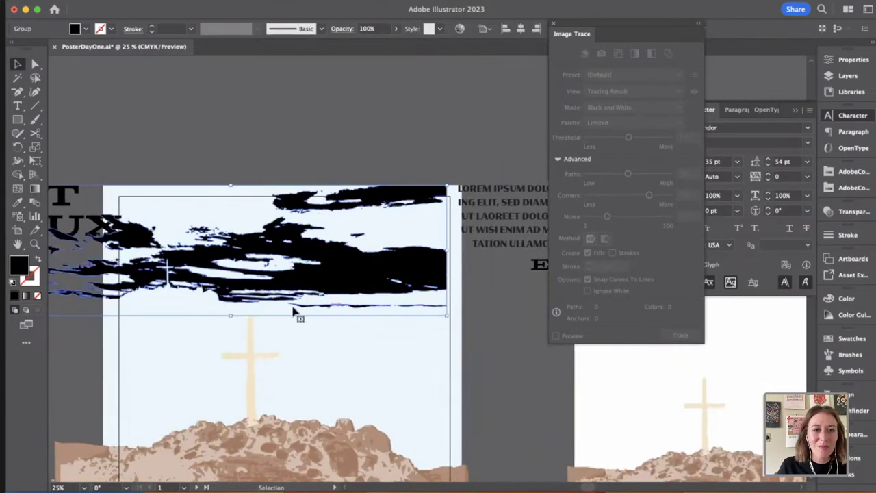
mouse_move(448, 319)
left_mouse_down()
mouse_move(613, 405)
mouse_move(724, 440)
left_mouse_up()
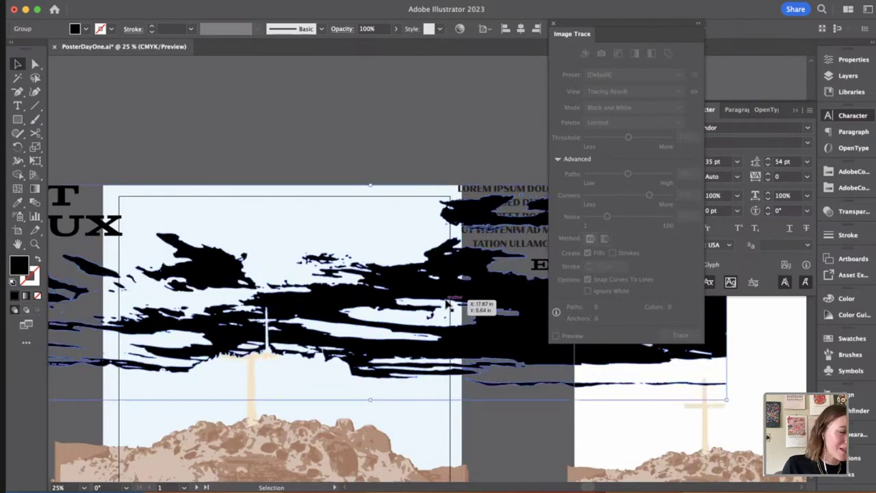
mouse_move(326, 311)
left_mouse_down()
mouse_move(428, 249)
mouse_move(391, 270)
mouse_move(356, 273)
left_mouse_up()
left_click_drag(356, 269, 326, 196)
left_click_drag(376, 296, 399, 382)
left_click_drag(381, 325, 192, 281)
left_click_drag(434, 281, 340, 294)
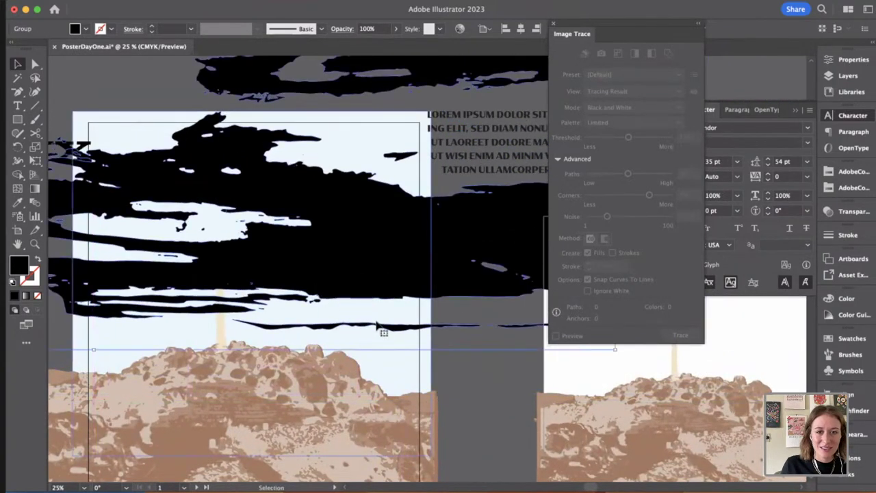
Step: Sample the poster's pale sky colour for the clouds and recolour them a slightly darker light blue from the Color Guide
key("i")
left_click(399, 349)
key("v")
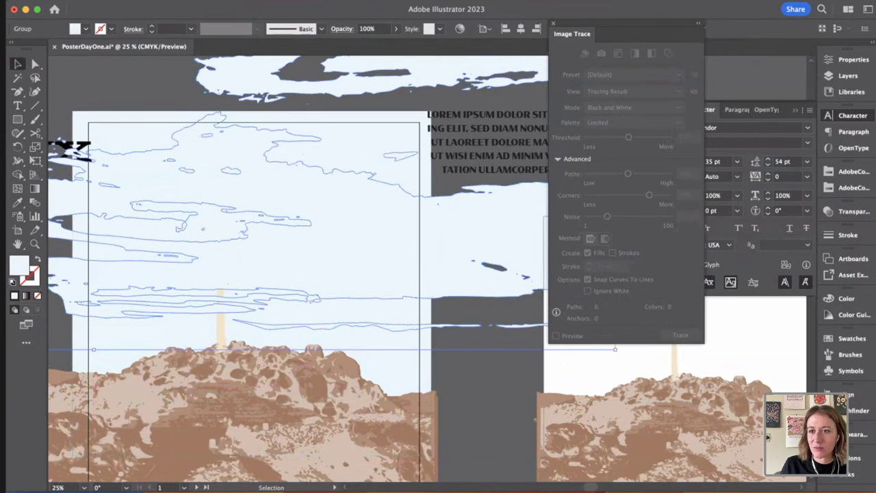
left_click(849, 314)
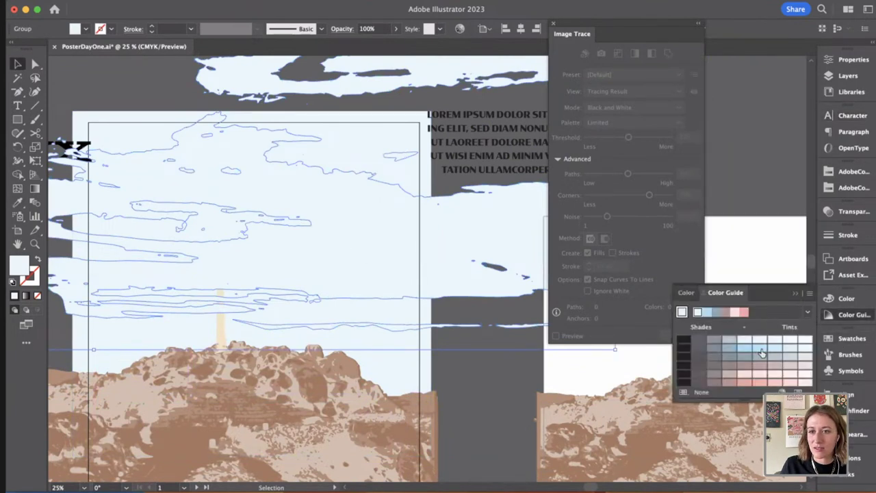
left_click(762, 350)
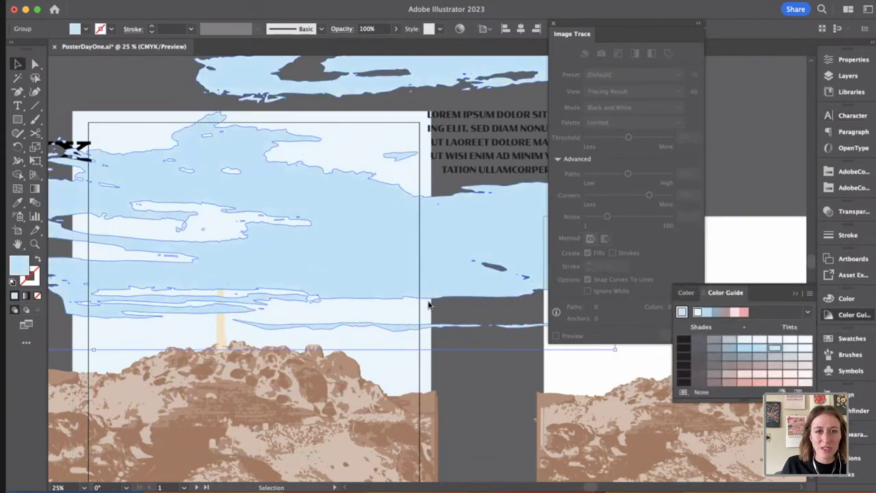
Step: Send the blue clouds and the sky rectangle together behind the cross and rocky hill
left_click(358, 257, "shift")
right_click(353, 240)
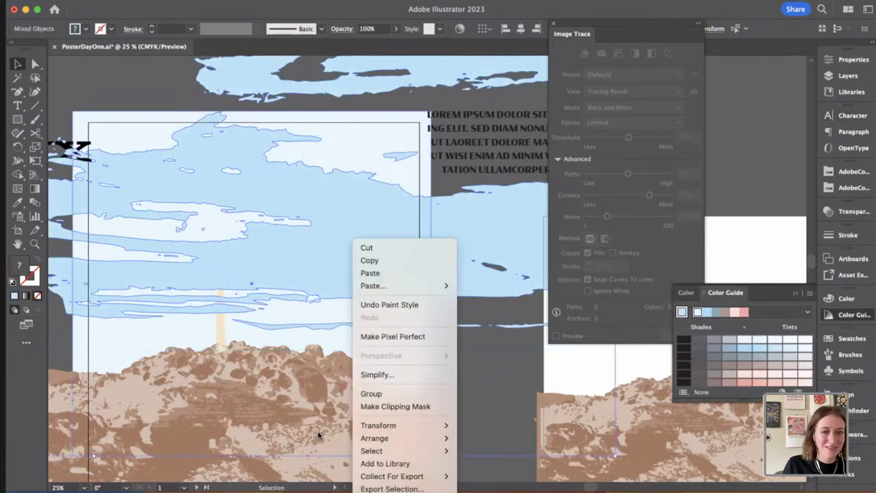
mouse_move(376, 439)
left_click(480, 475)
left_click_drag(434, 347, 446, 399)
left_click(478, 391)
Step: Shift the blue clouds right and slightly up so they frame the sky behind the cross
left_click_drag(359, 286, 451, 285)
left_click_drag(450, 285, 447, 276)
left_click_drag(264, 338, 400, 352)
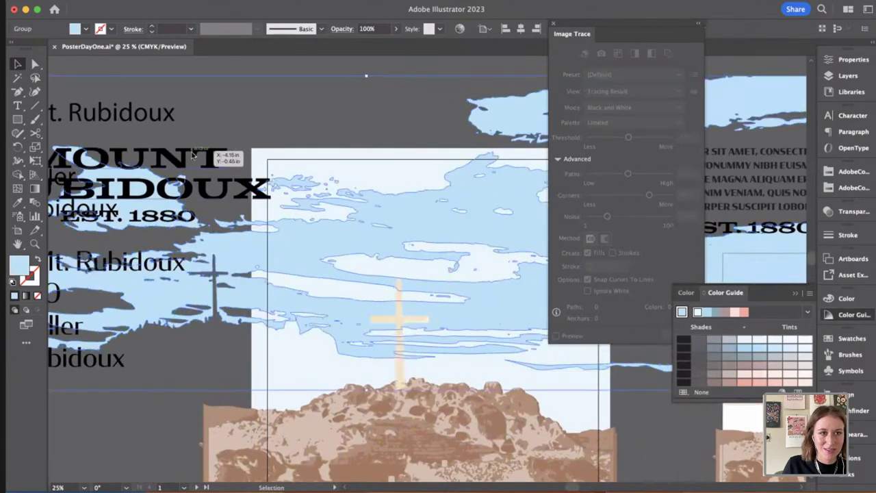
Step: Move the MOUNT RUBIDOUX title and EST. 1880 line back to the top of the main poster, above the cross
left_click_drag(171, 218, 421, 236)
left_click_drag(432, 190, 454, 228)
scroll(454, 229, "right", 3)
left_click_drag(377, 217, 391, 225)
scroll(196, 169, "left", 5)
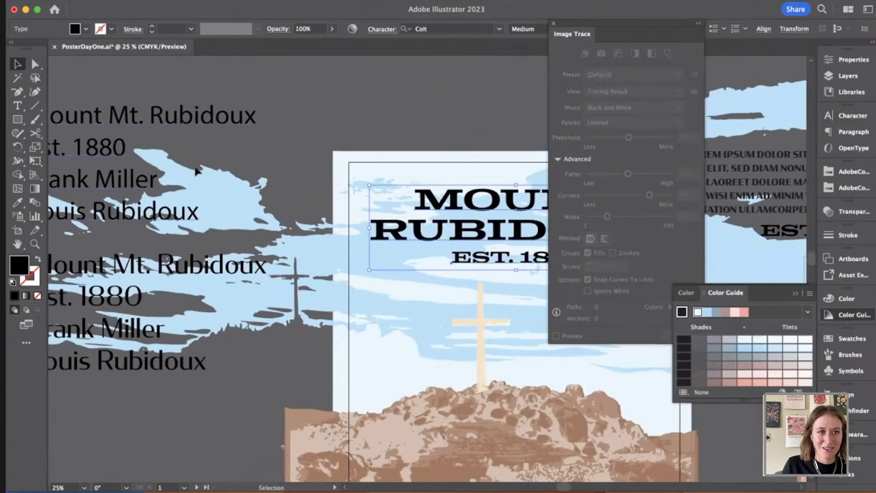
Step: Delete both font-sample text blocks beside the main poster
left_click(195, 171)
left_click_drag(196, 171, 396, 146)
left_click(267, 272, "shift")
key("Delete")
left_click_drag(392, 275, 228, 298)
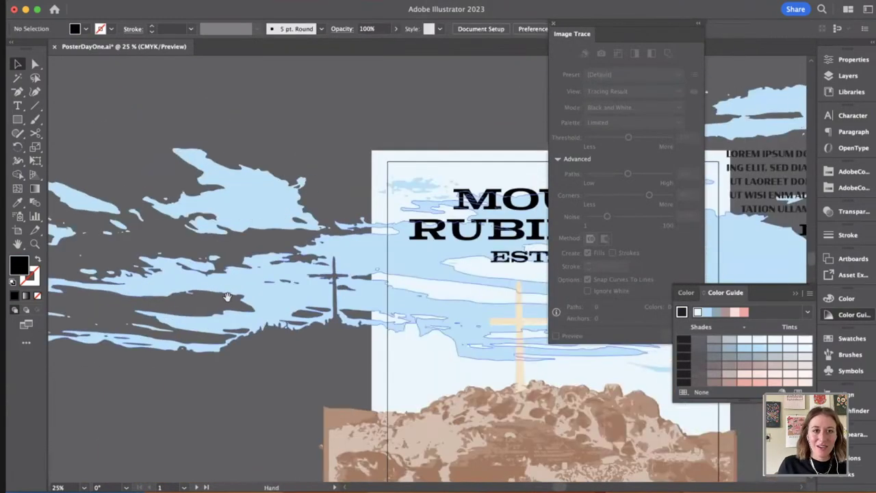
Step: Move the lorem ipsum paragraph and its EST. 1880 line back onto the lower hill of the main poster
scroll(227, 296, "right", 5)
scroll(228, 297, "down", 2)
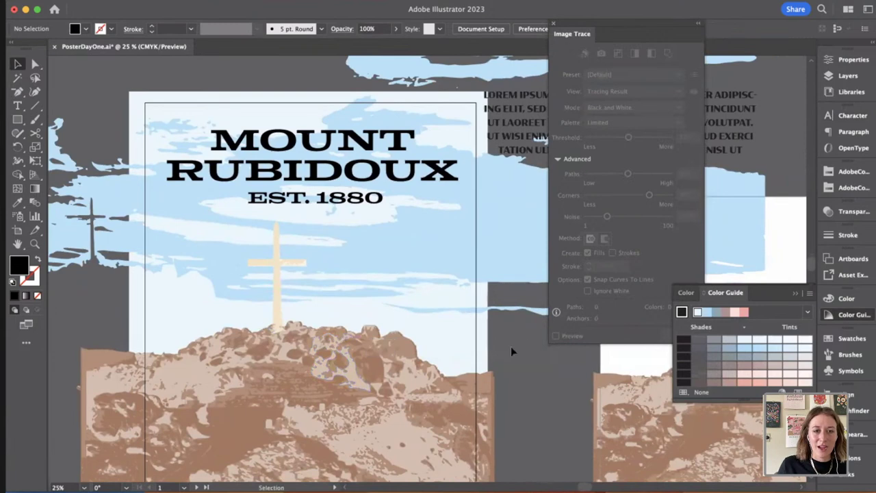
key("super+minus")
key("super+minus")
left_click_drag(500, 348, 383, 330)
left_click(381, 190)
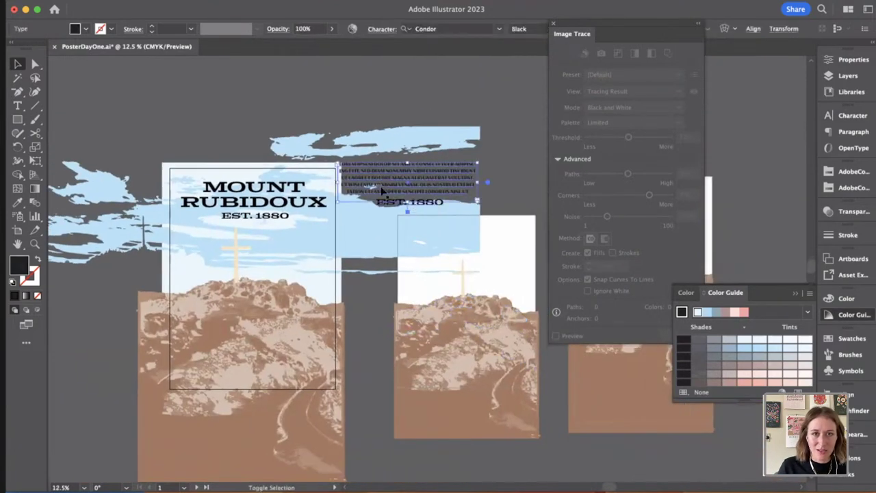
left_click(387, 202, "shift")
left_click(397, 207)
left_click(426, 186, "shift")
left_click_drag(426, 186, 323, 327)
scroll(310, 318, "right", 3)
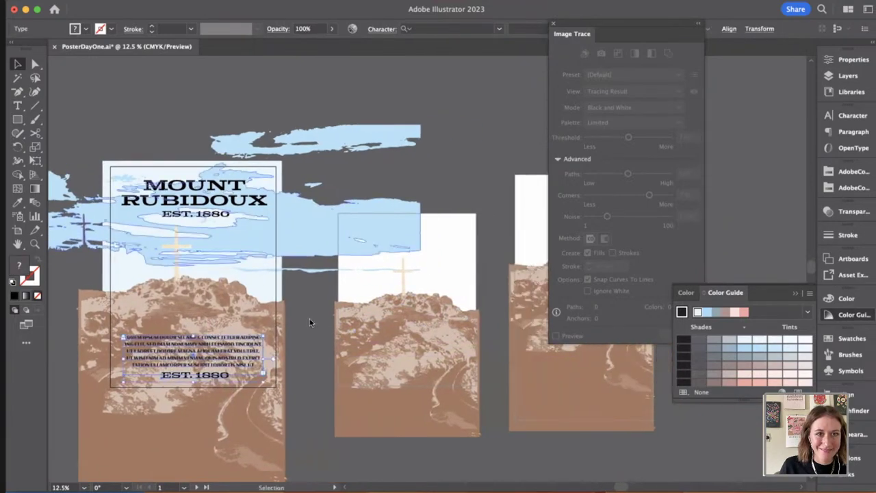
left_click(308, 271)
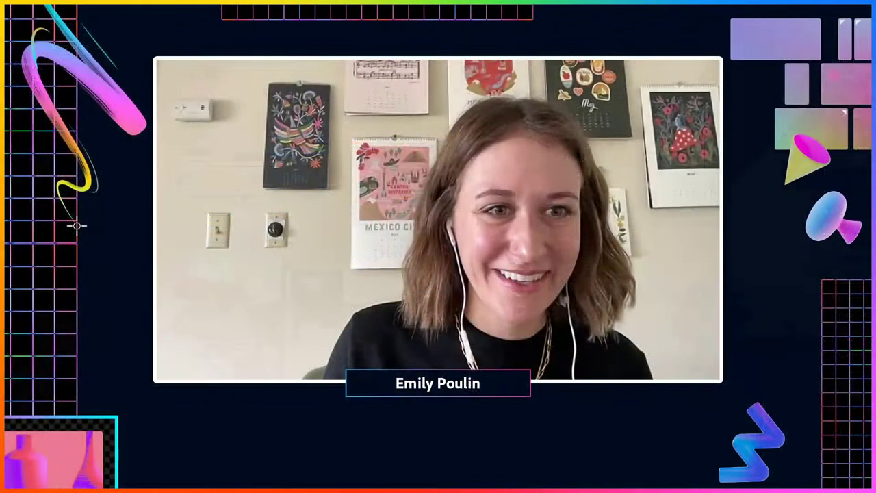